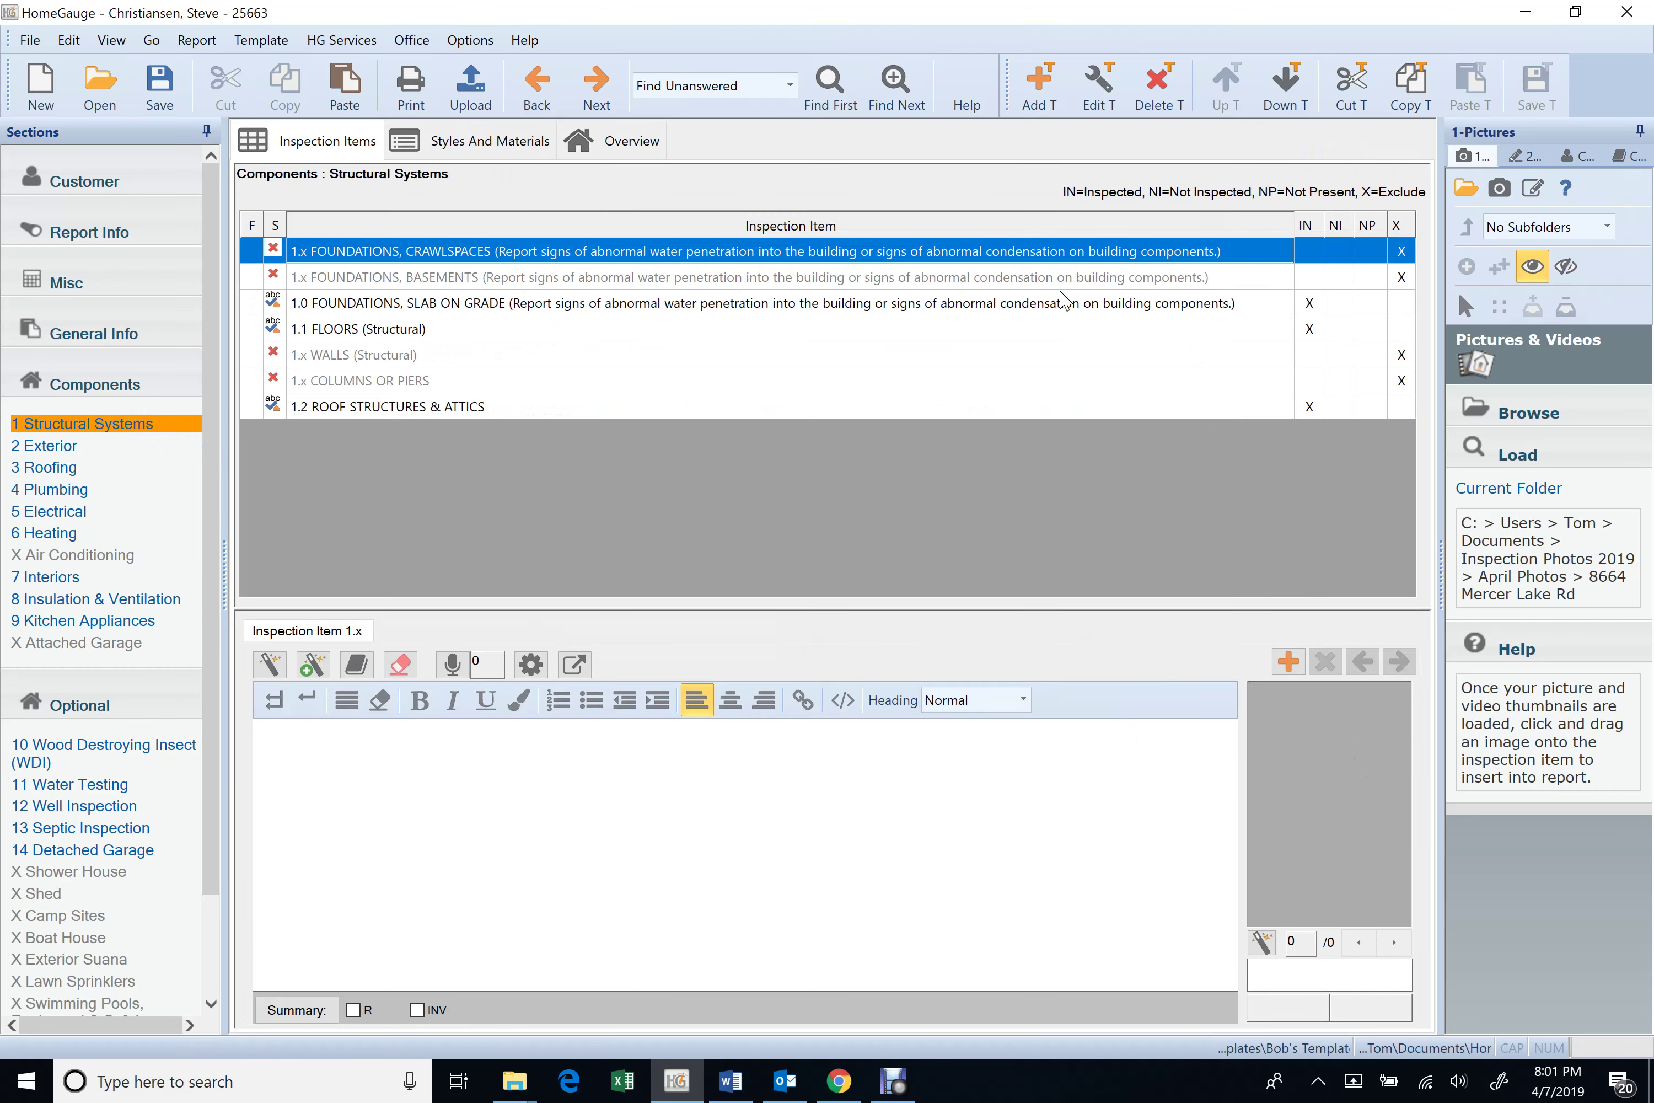
- Review the slab-on-grade foundation comment with its pictures, and the structural floors comment in Structural Systems
left_click(1063, 306)
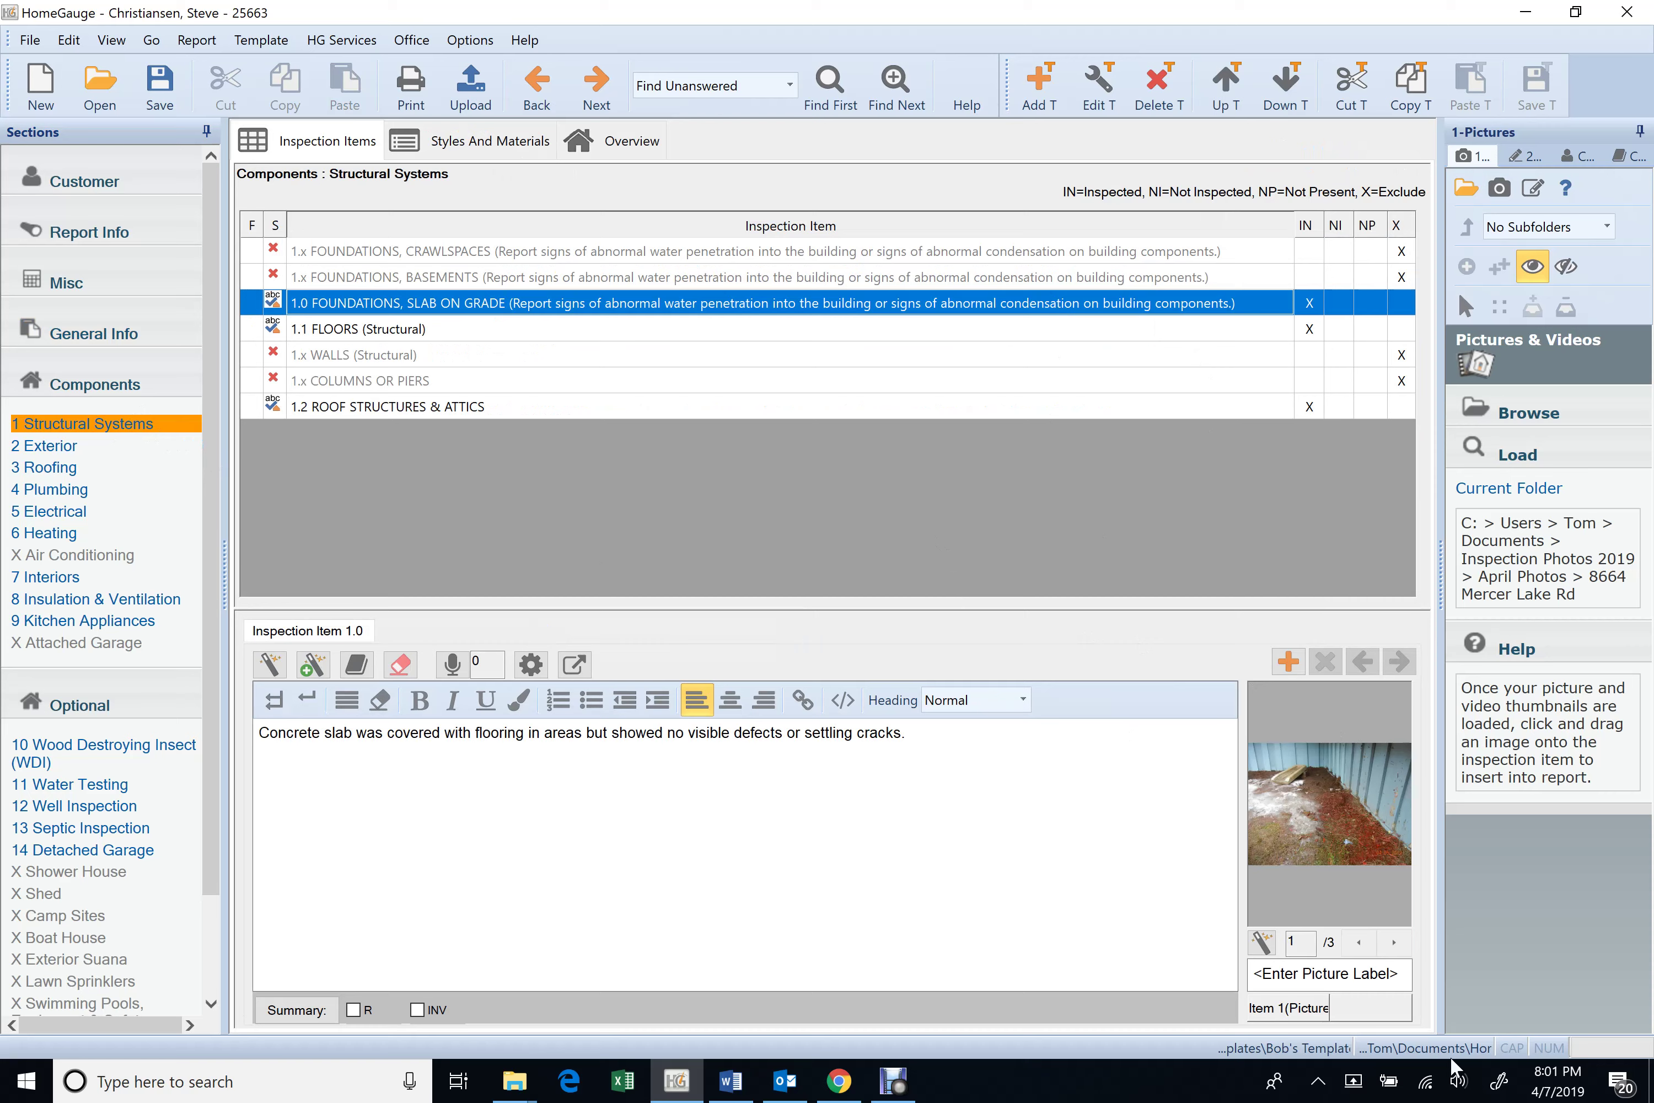
left_click(1394, 942)
left_click(1394, 942)
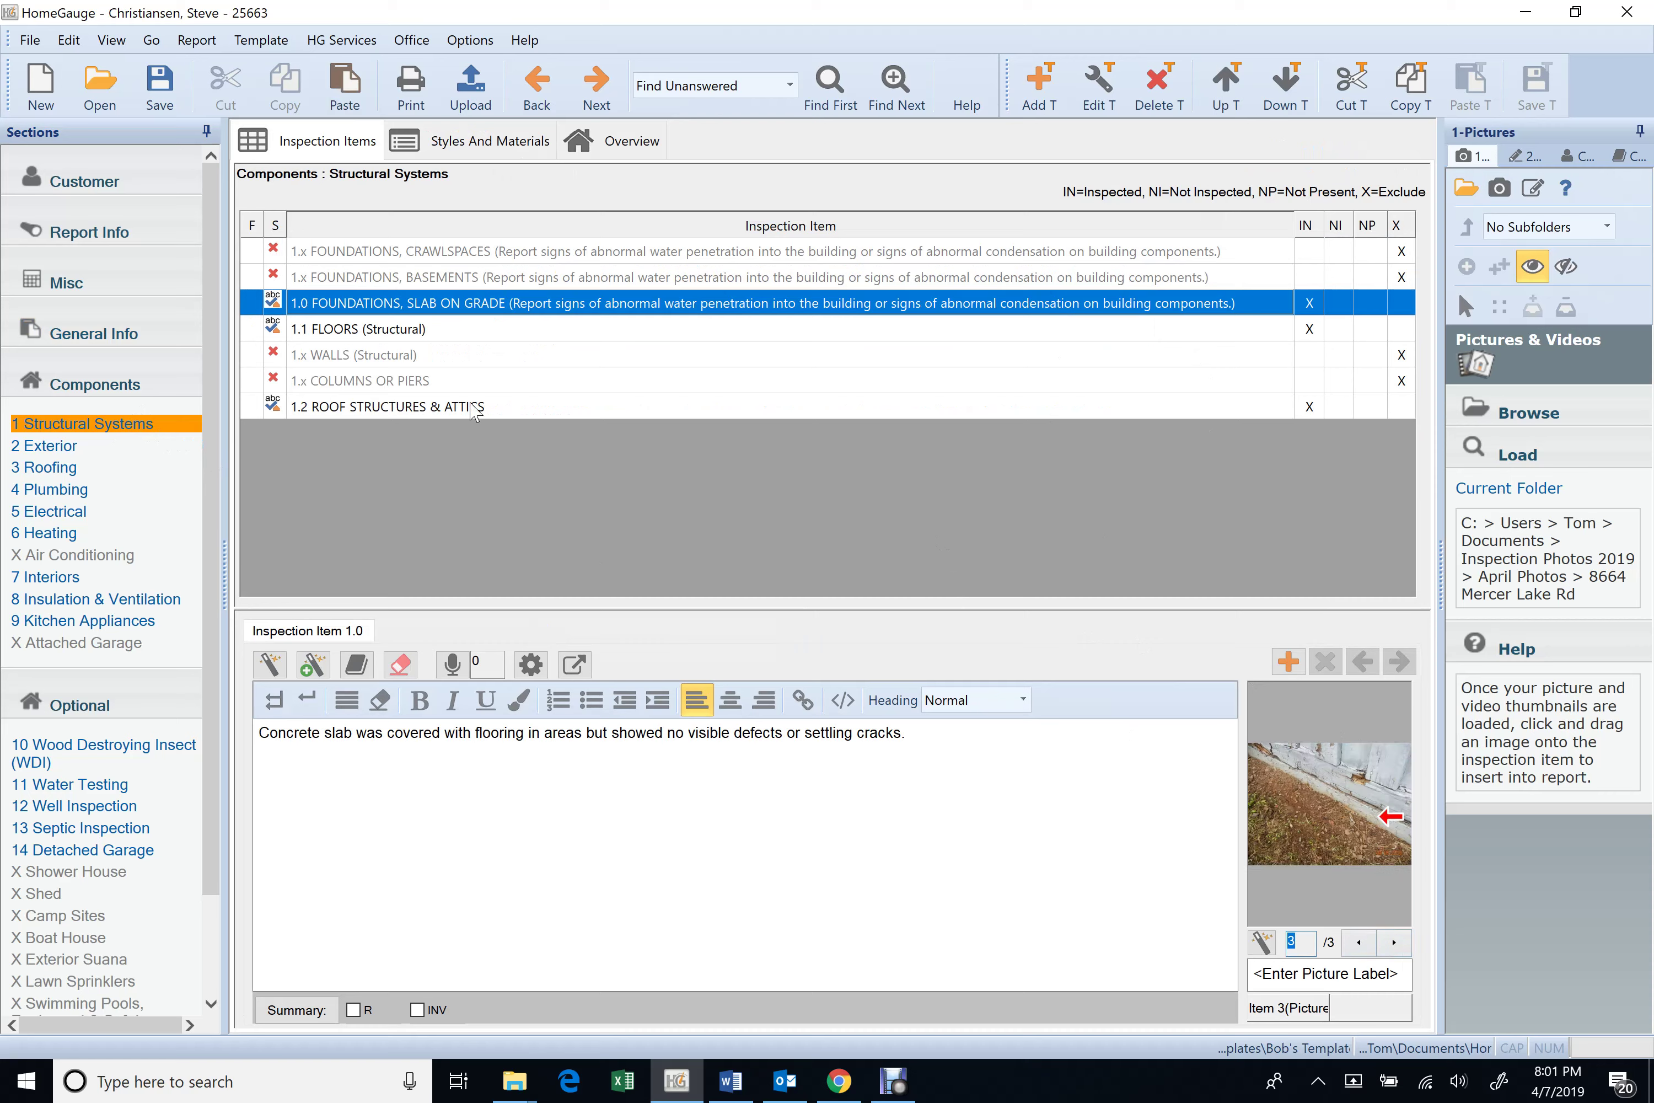
left_click(520, 333)
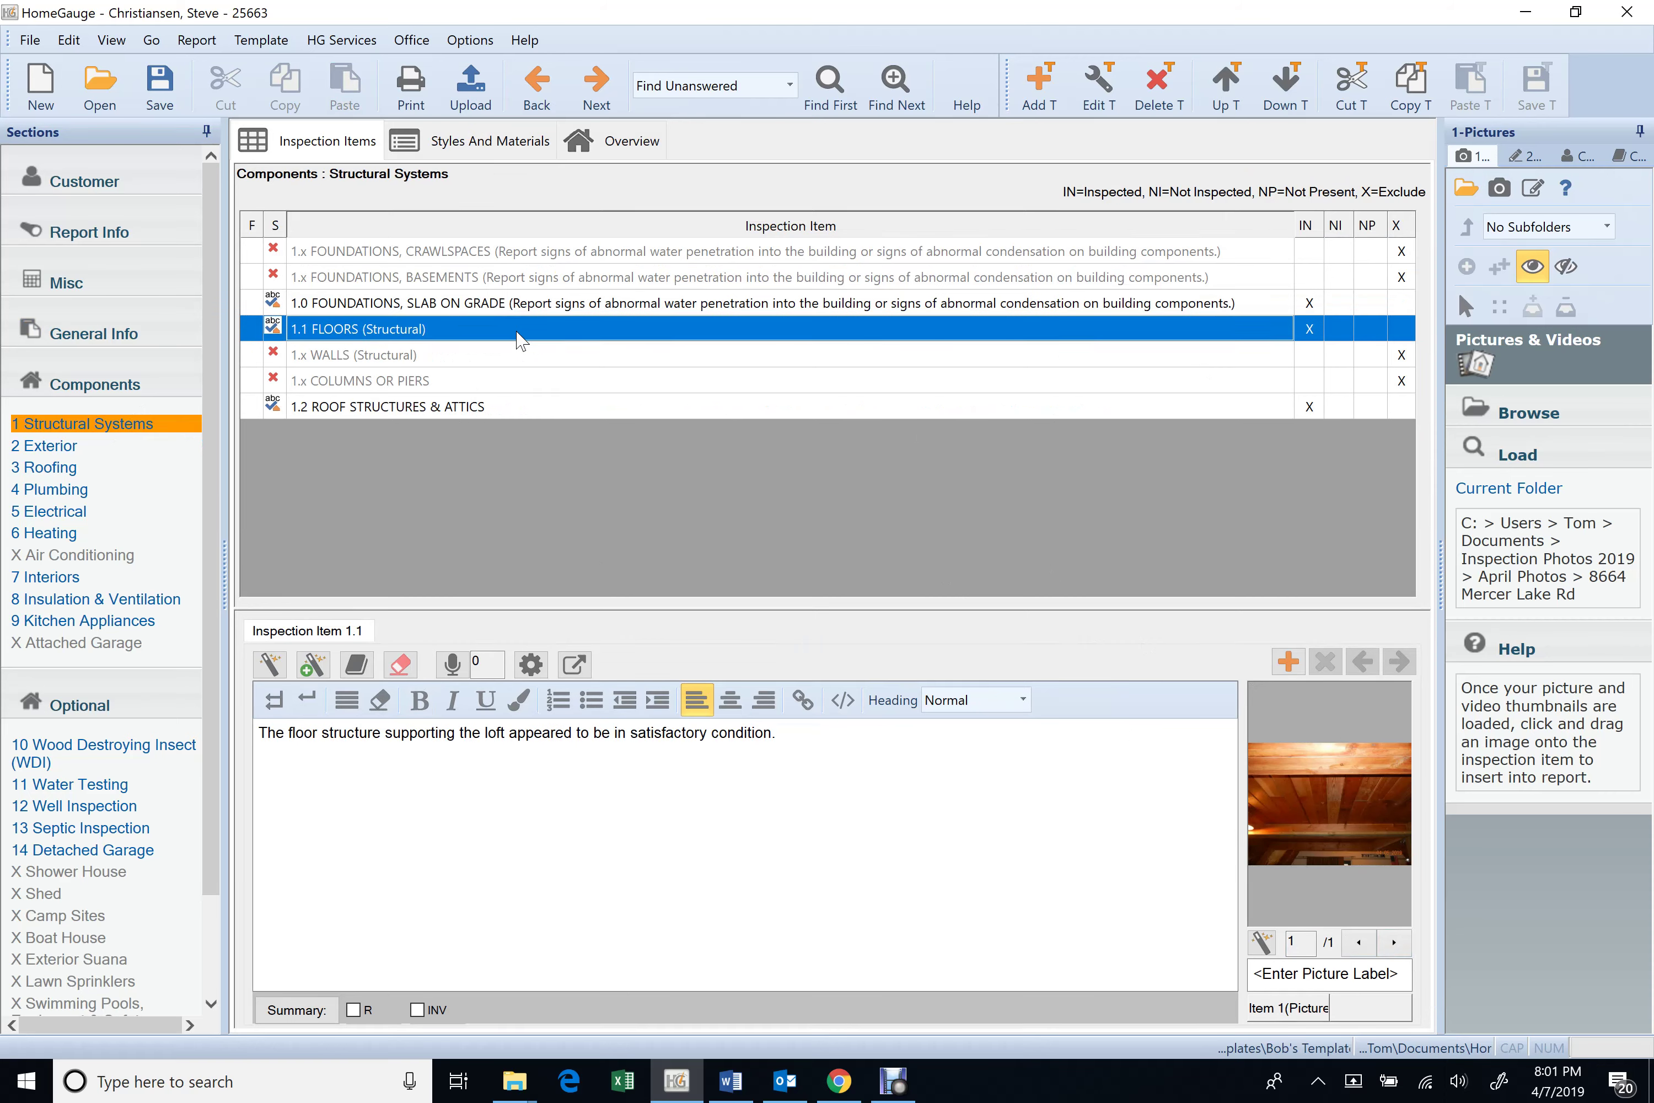
- Examine both Roof Structures & Attics comments and go through the pictures attached to each one
left_click(533, 408)
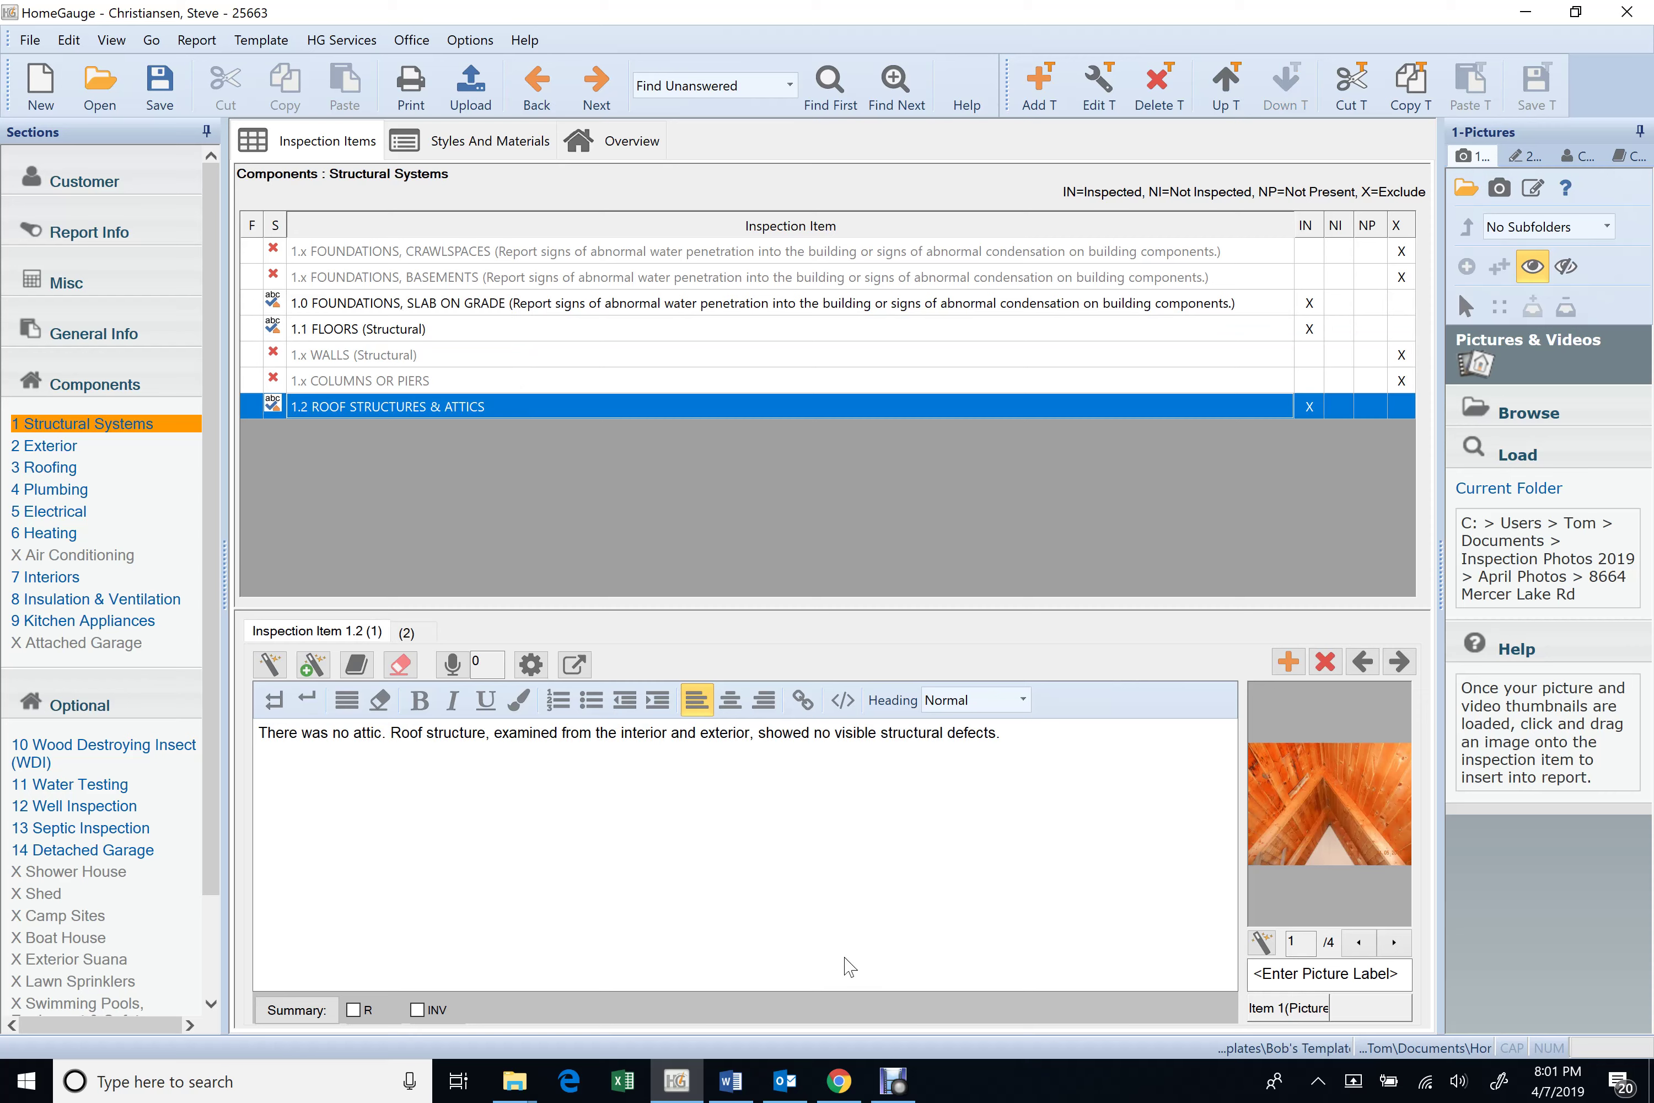
left_click(1404, 946)
left_click(1404, 946)
left_click(1405, 947)
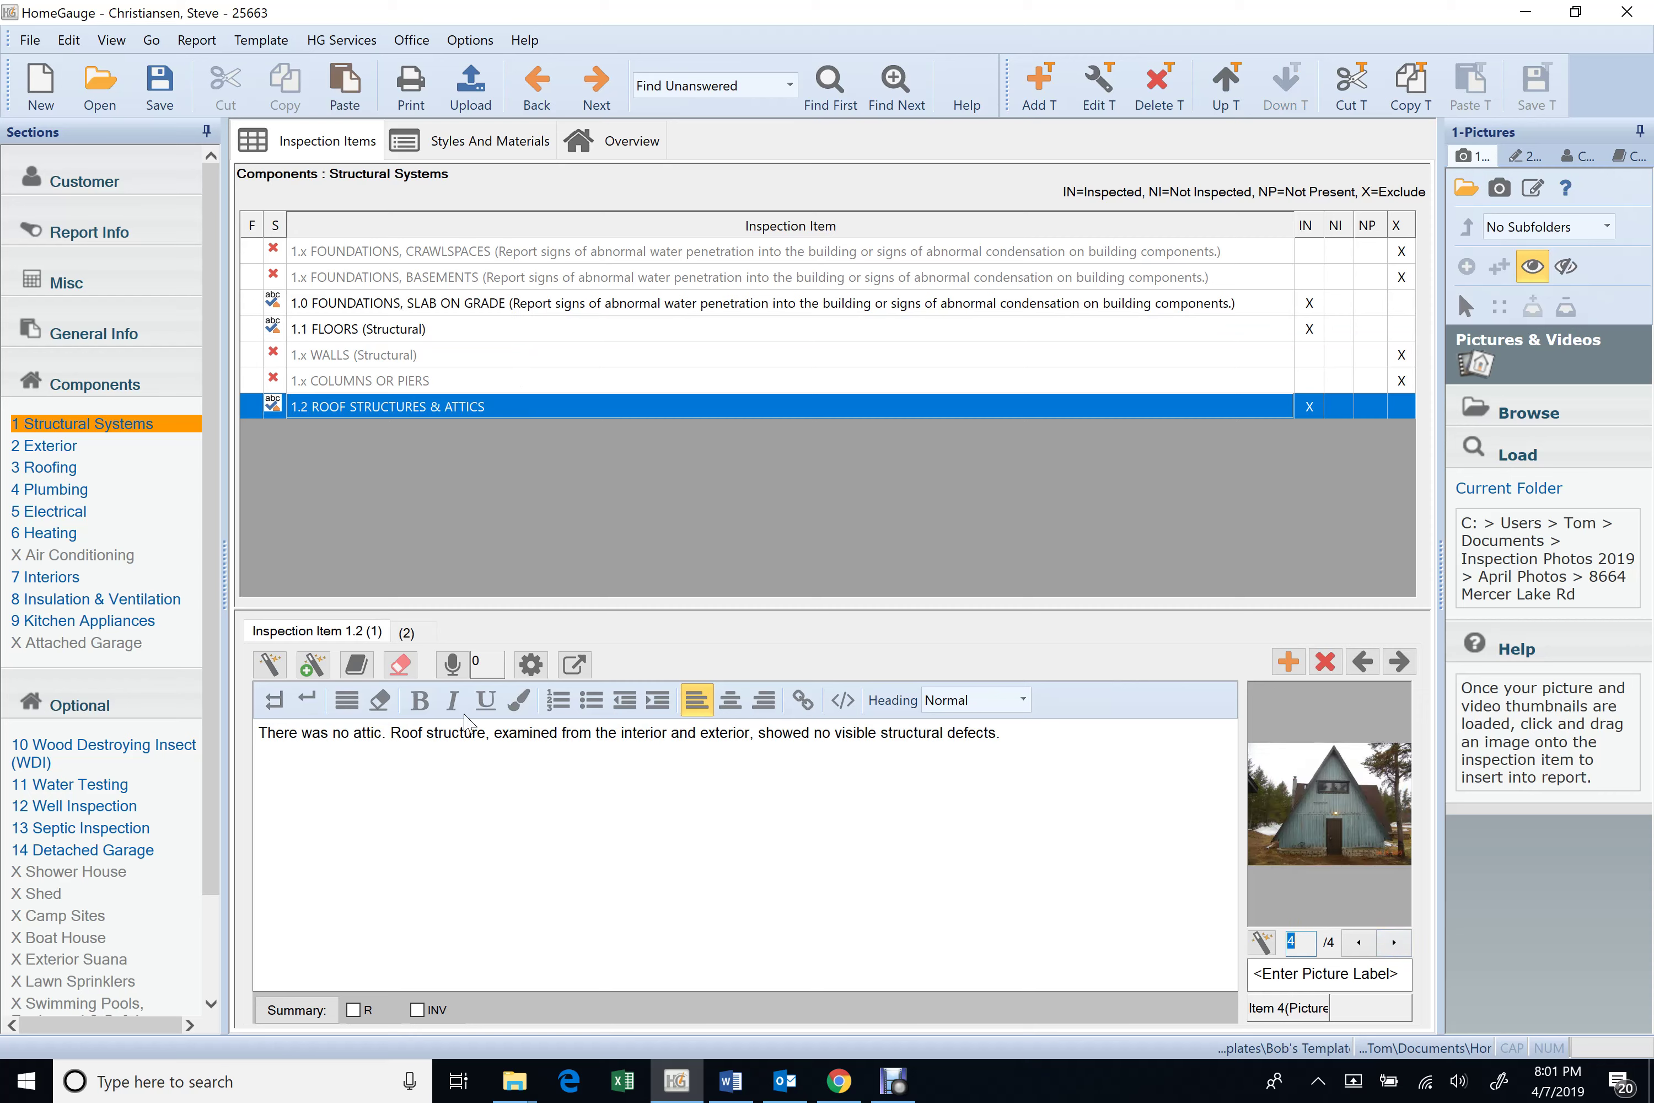
left_click(411, 634)
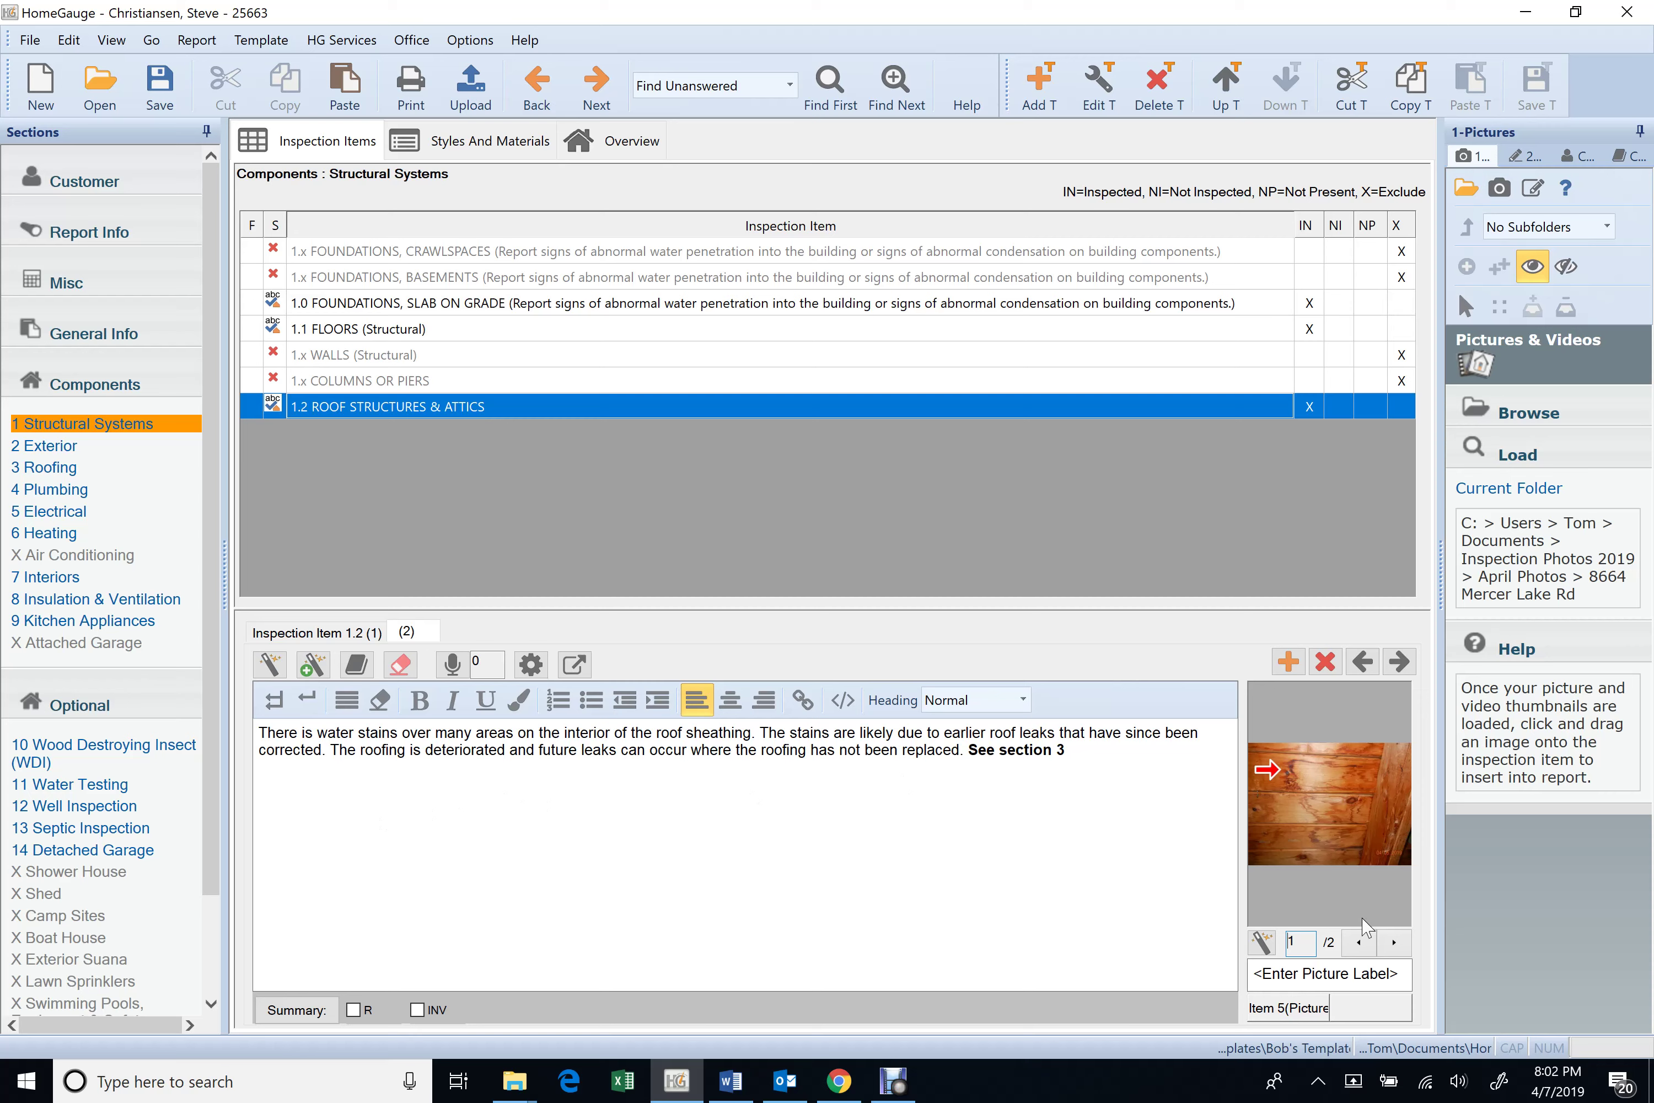
left_click(1394, 943)
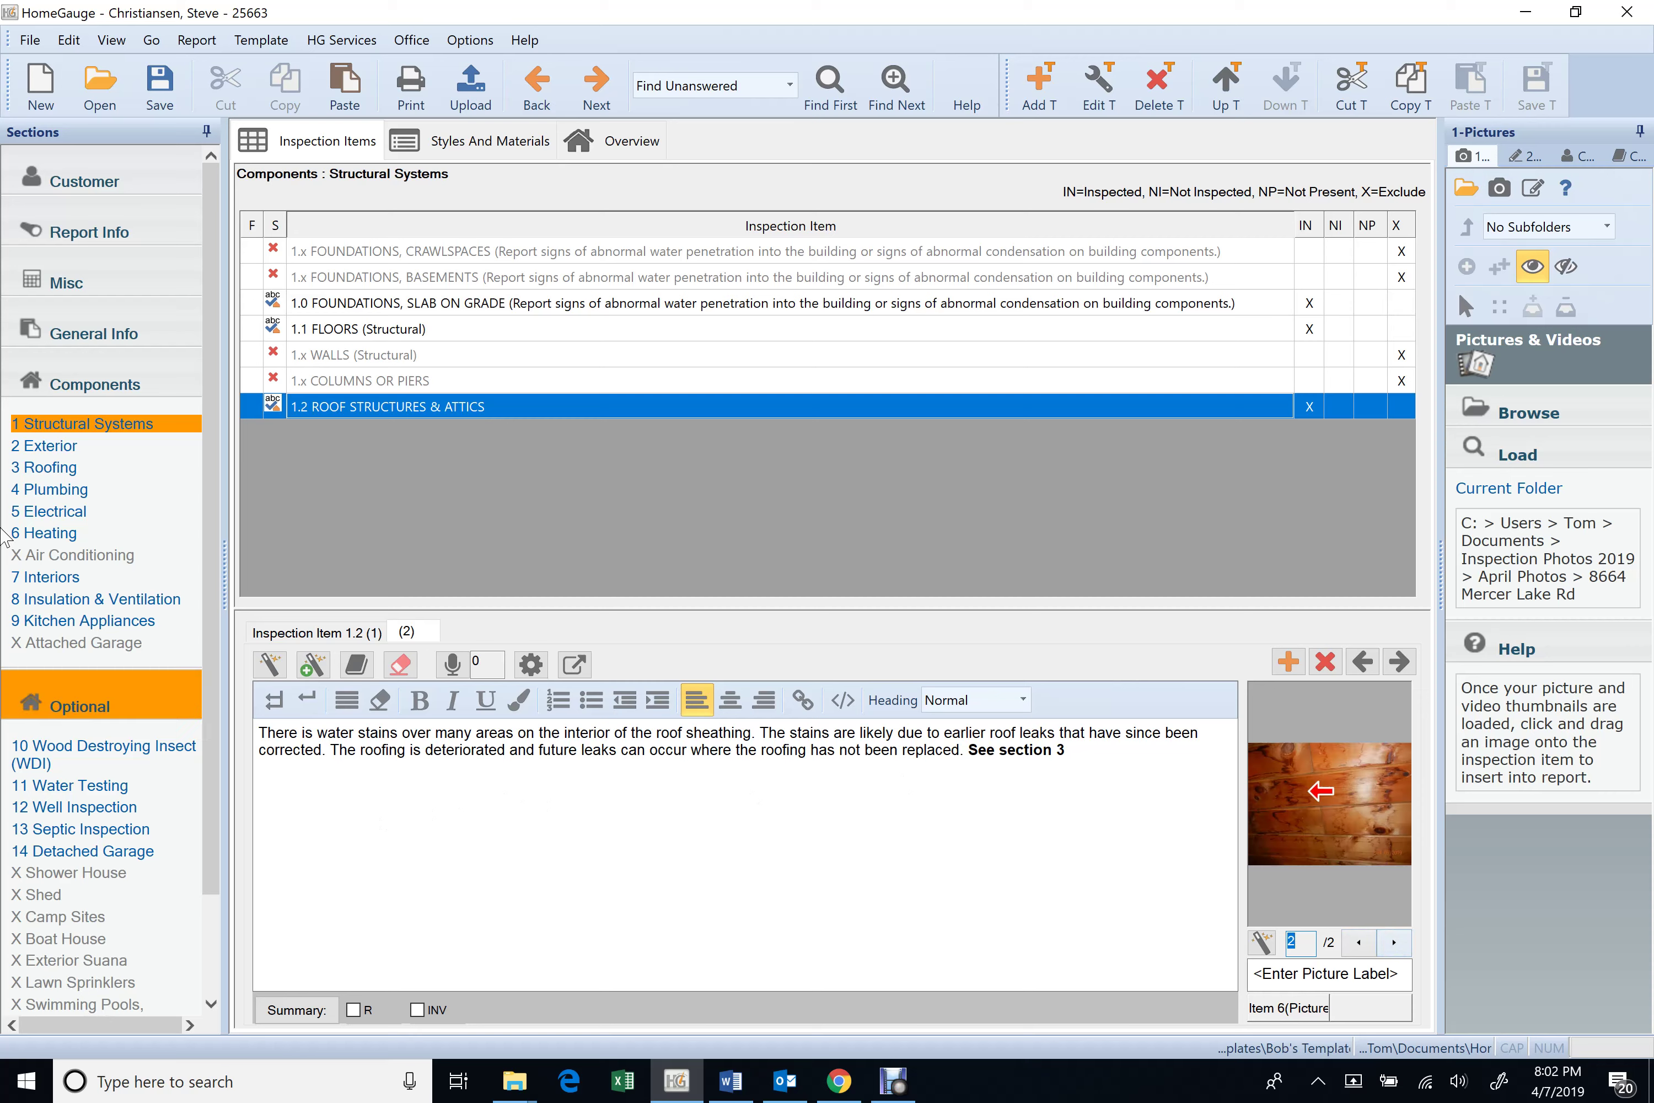
- Examine the Roof Coverings comment in the Roofing section and go through its pictures, ending back at the first one
left_click(50, 466)
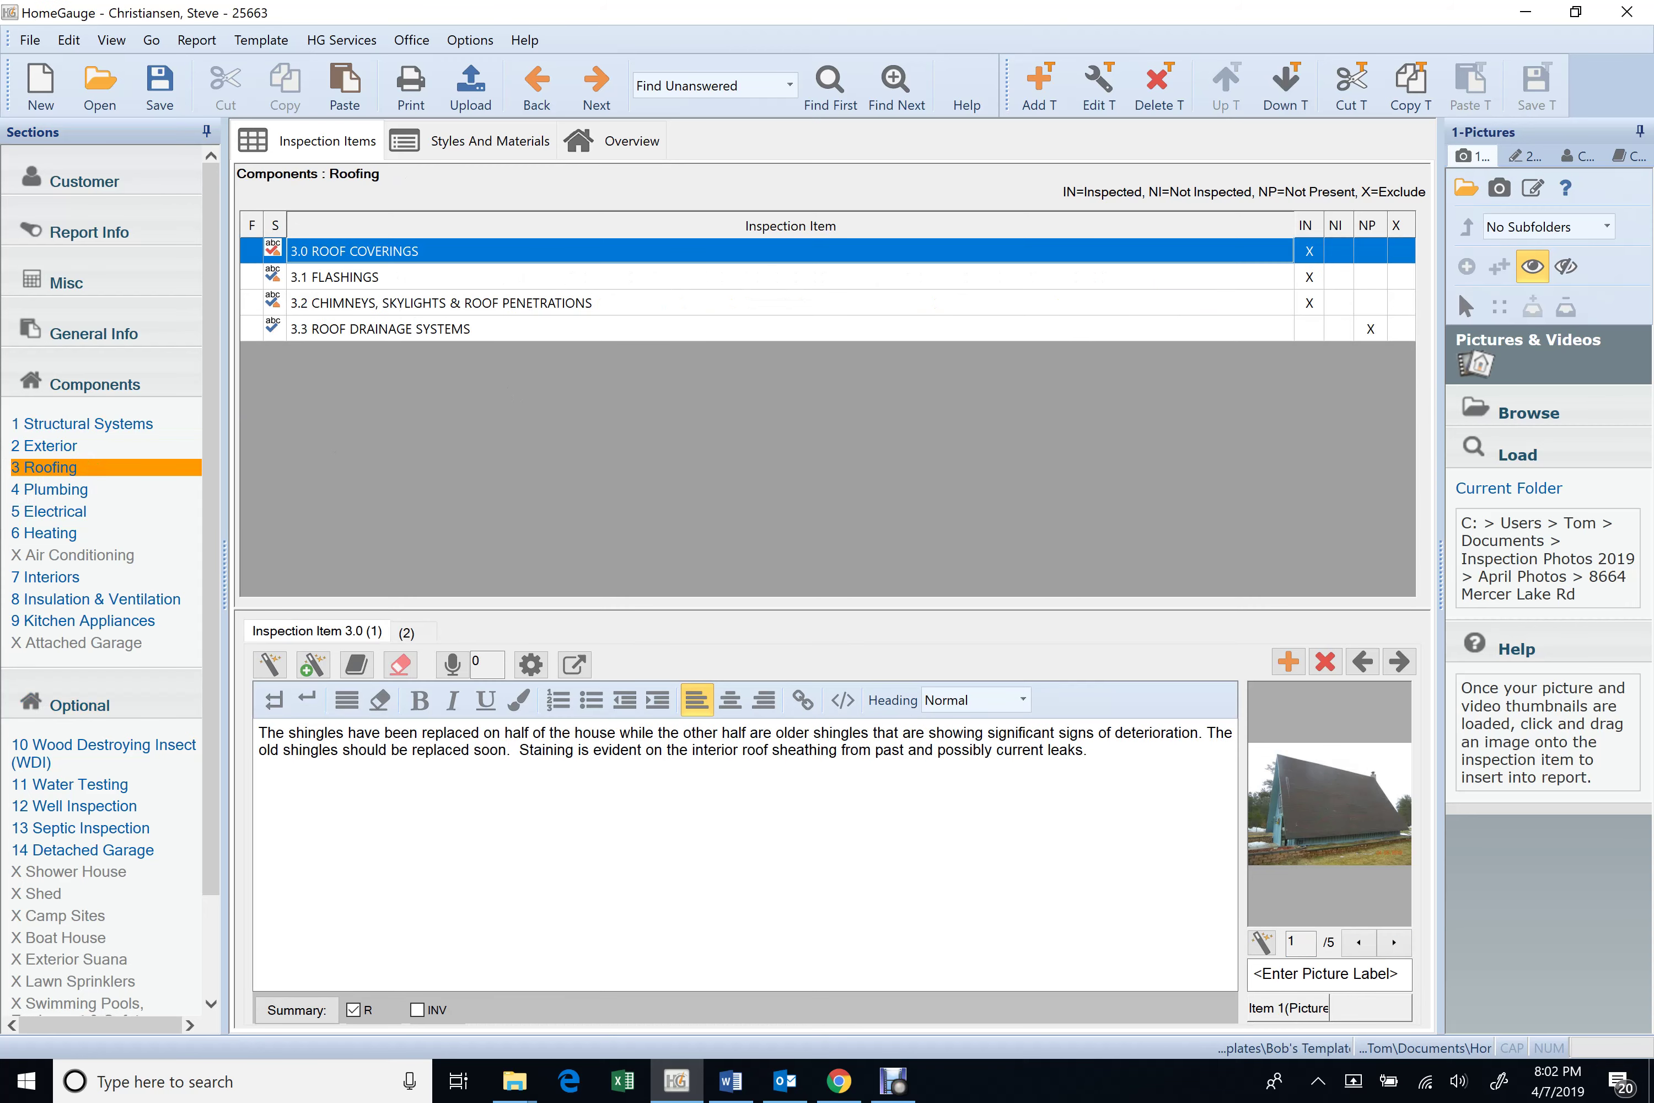
left_click(1393, 947)
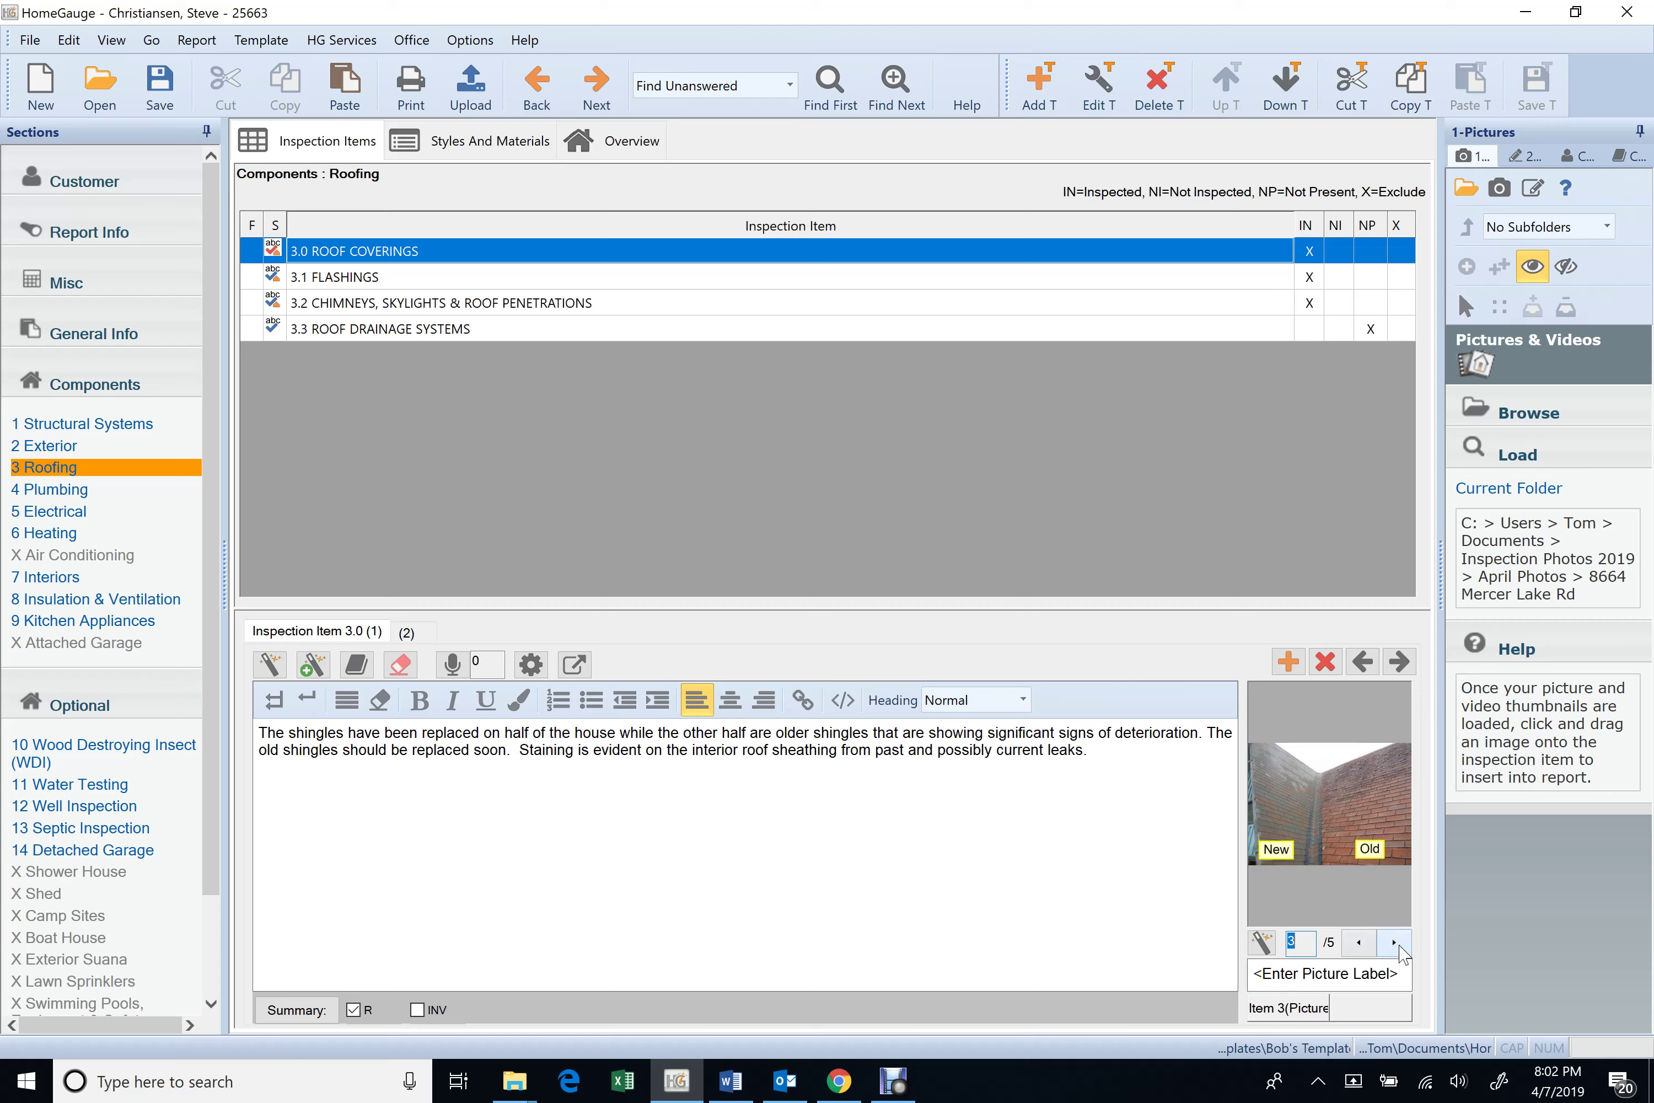
left_click(1394, 945)
left_click(1394, 945)
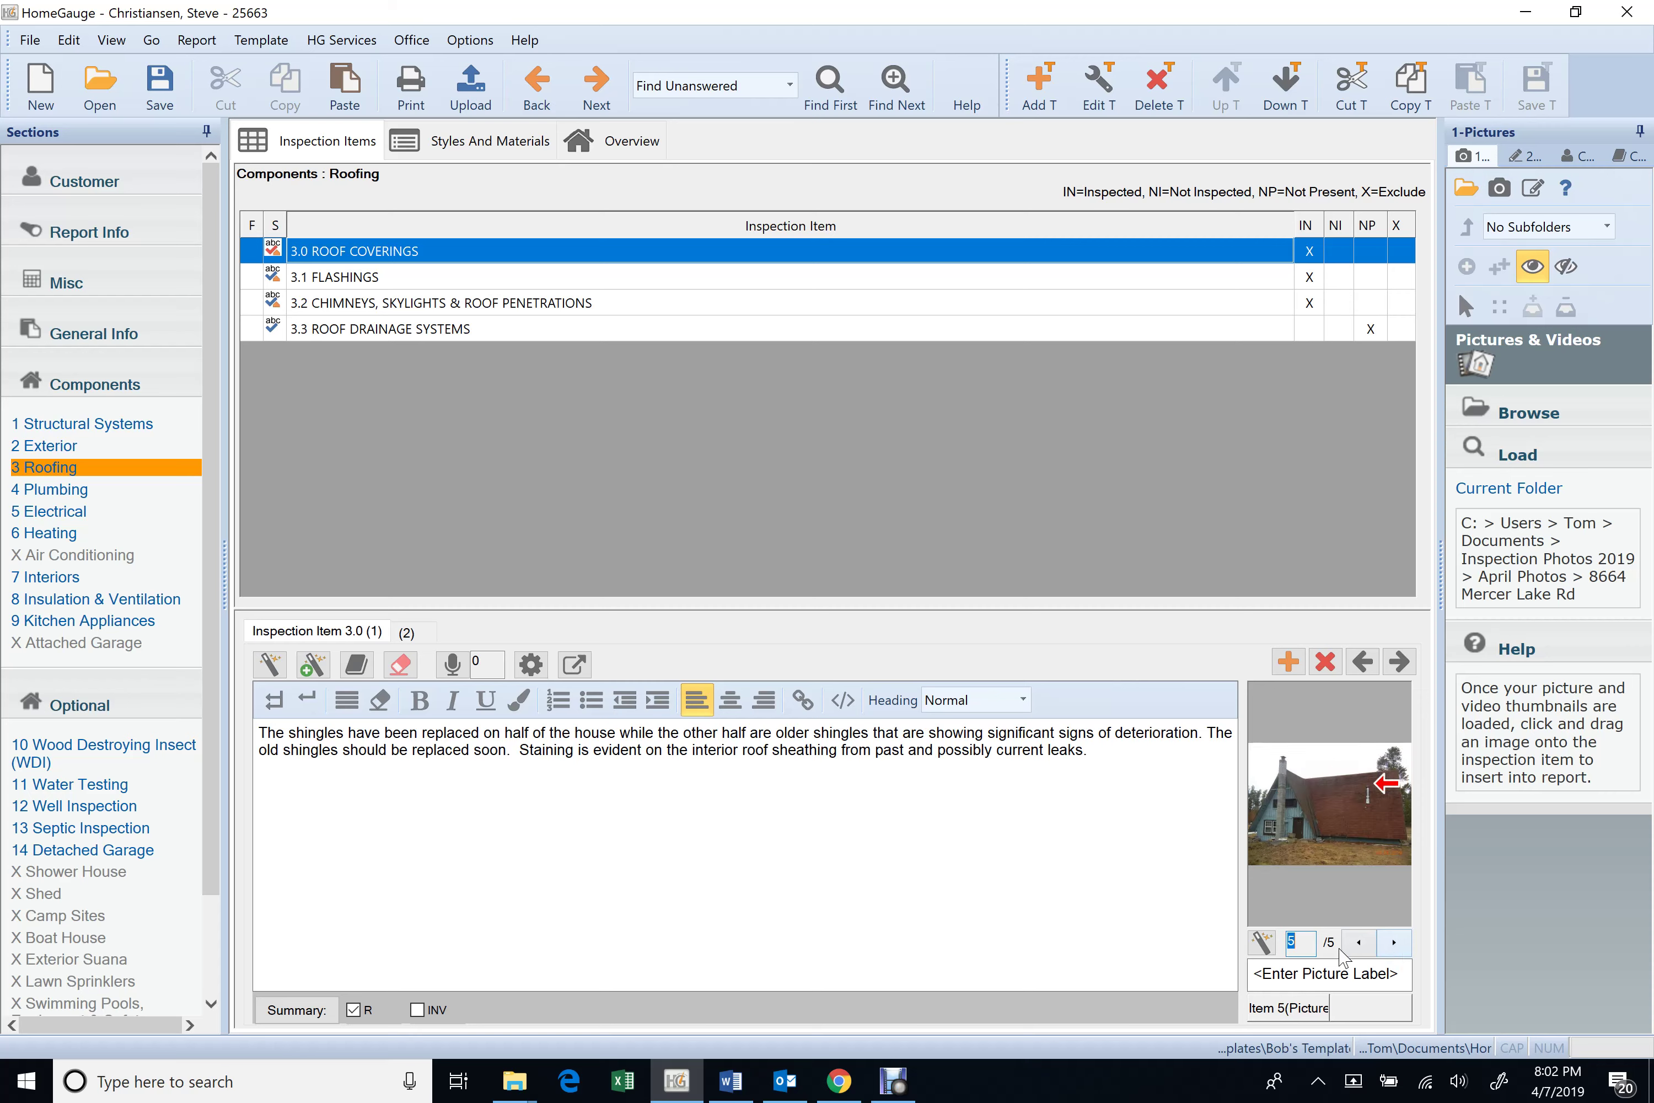
left_click(1359, 945)
left_click(1361, 946)
left_click(1360, 946)
left_click(1360, 945)
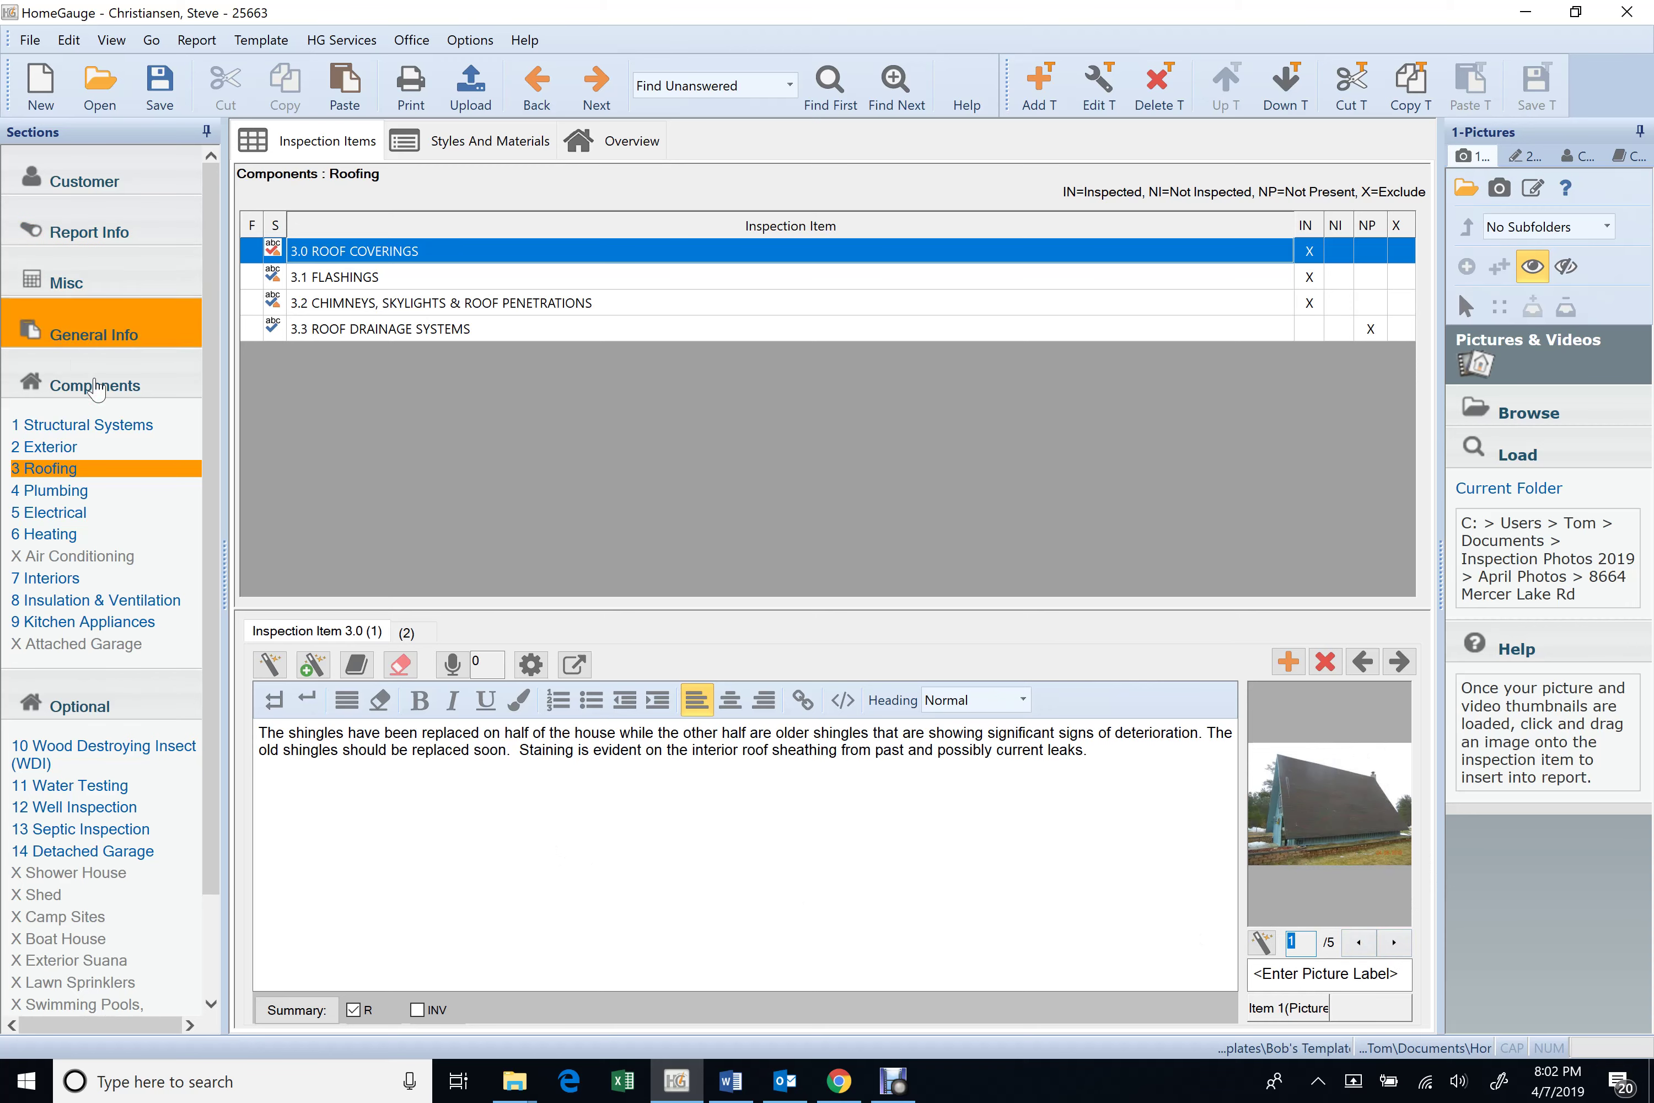
- Return to the second Roof Structures & Attics comment in Structural Systems to recheck the water-stain finding
left_click(146, 424)
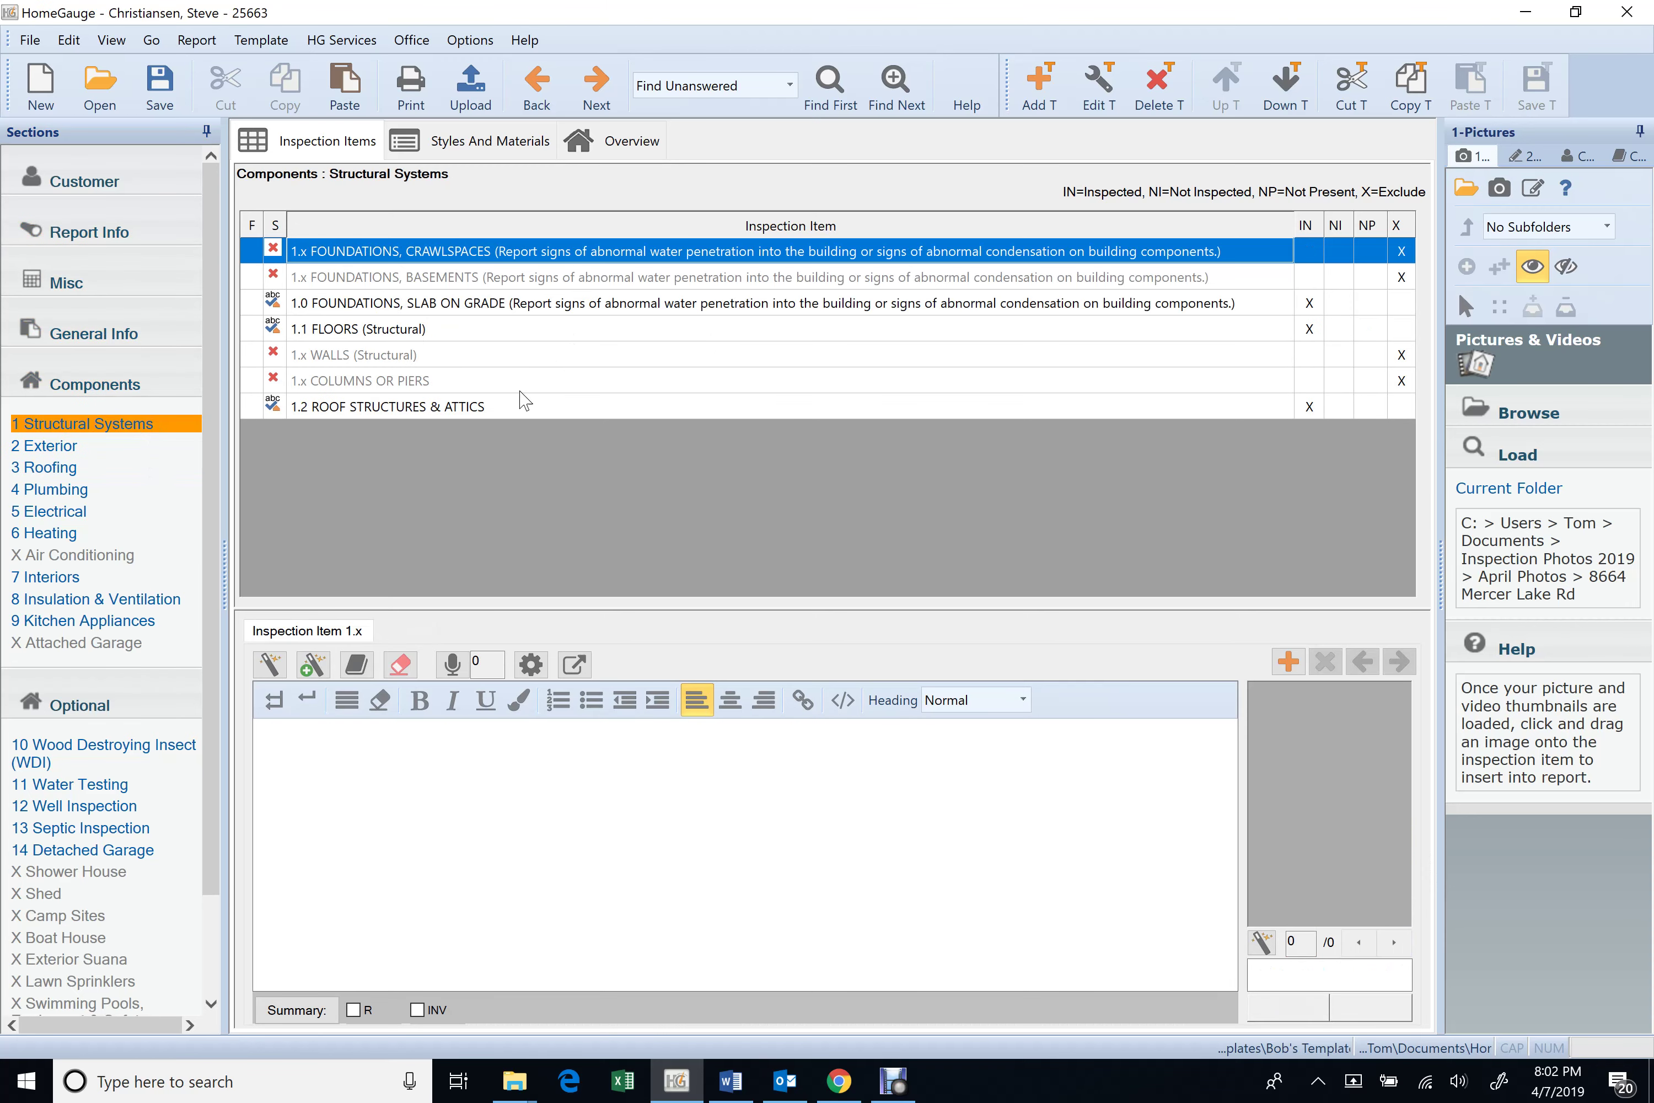
left_click(514, 411)
left_click(406, 629)
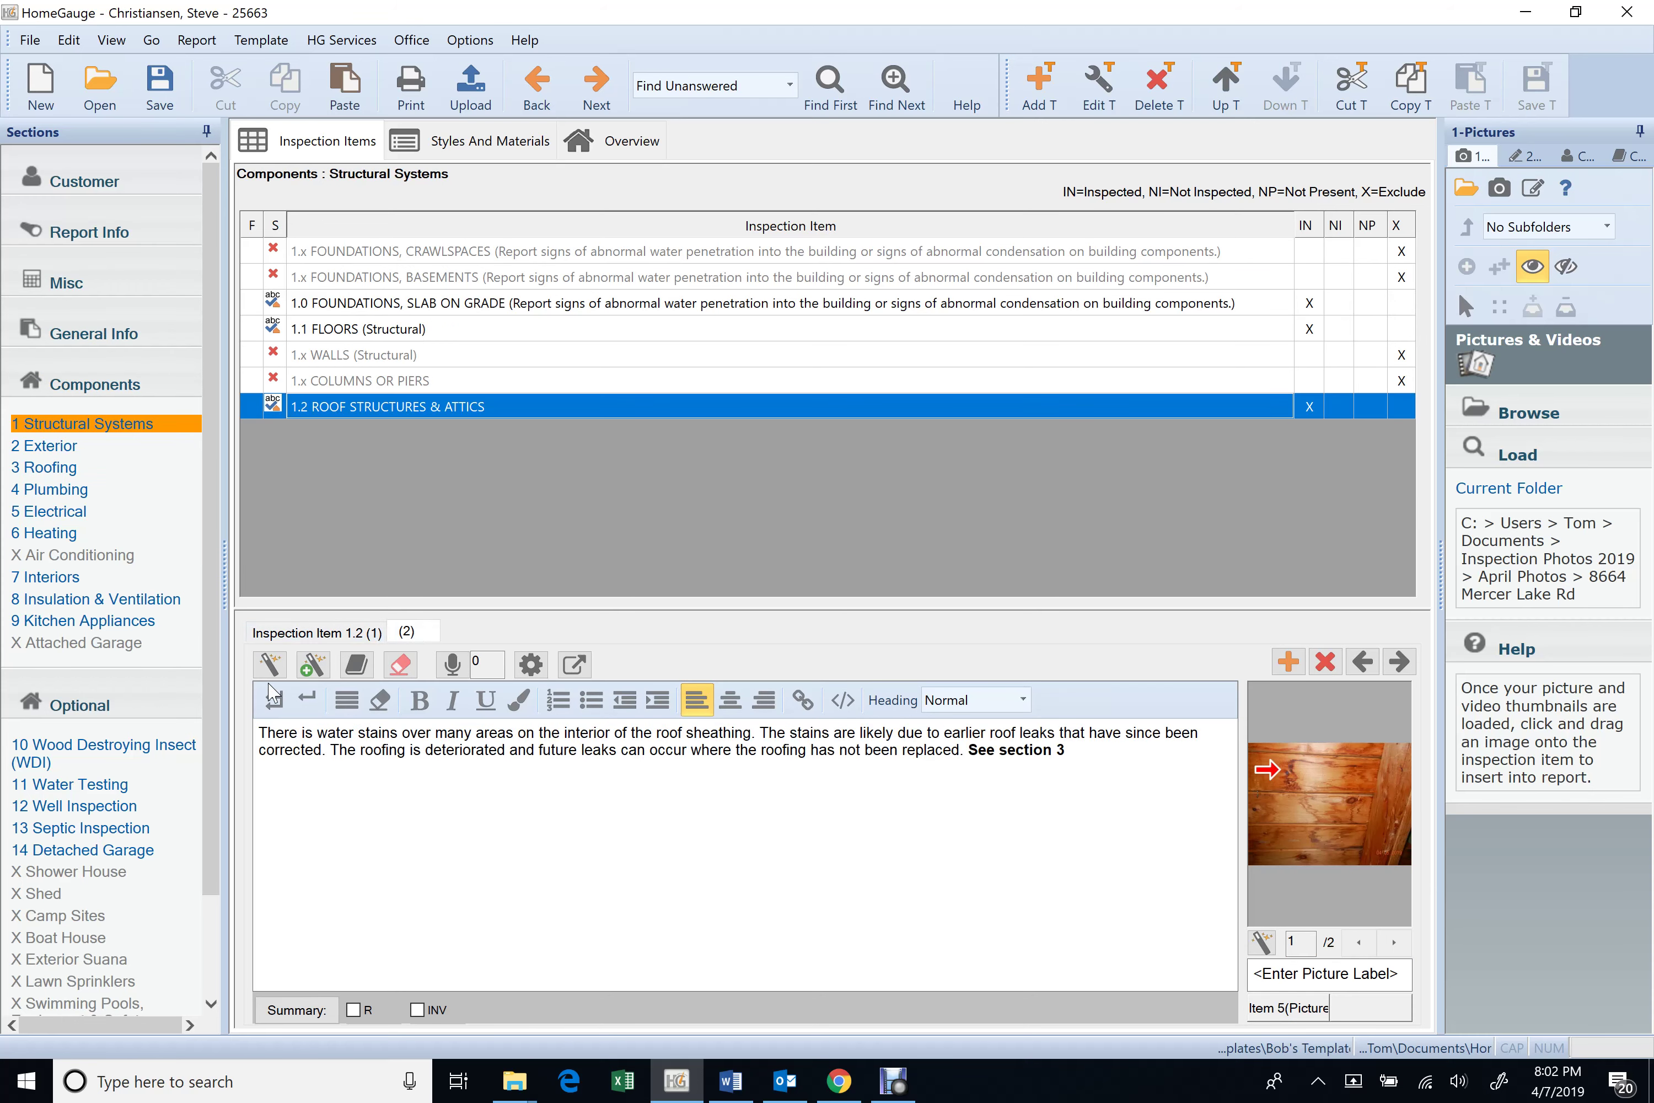
- Examine the siding, wall cladding, flashing and trim comment in the Exterior section and view all its pictures
left_click(79, 446)
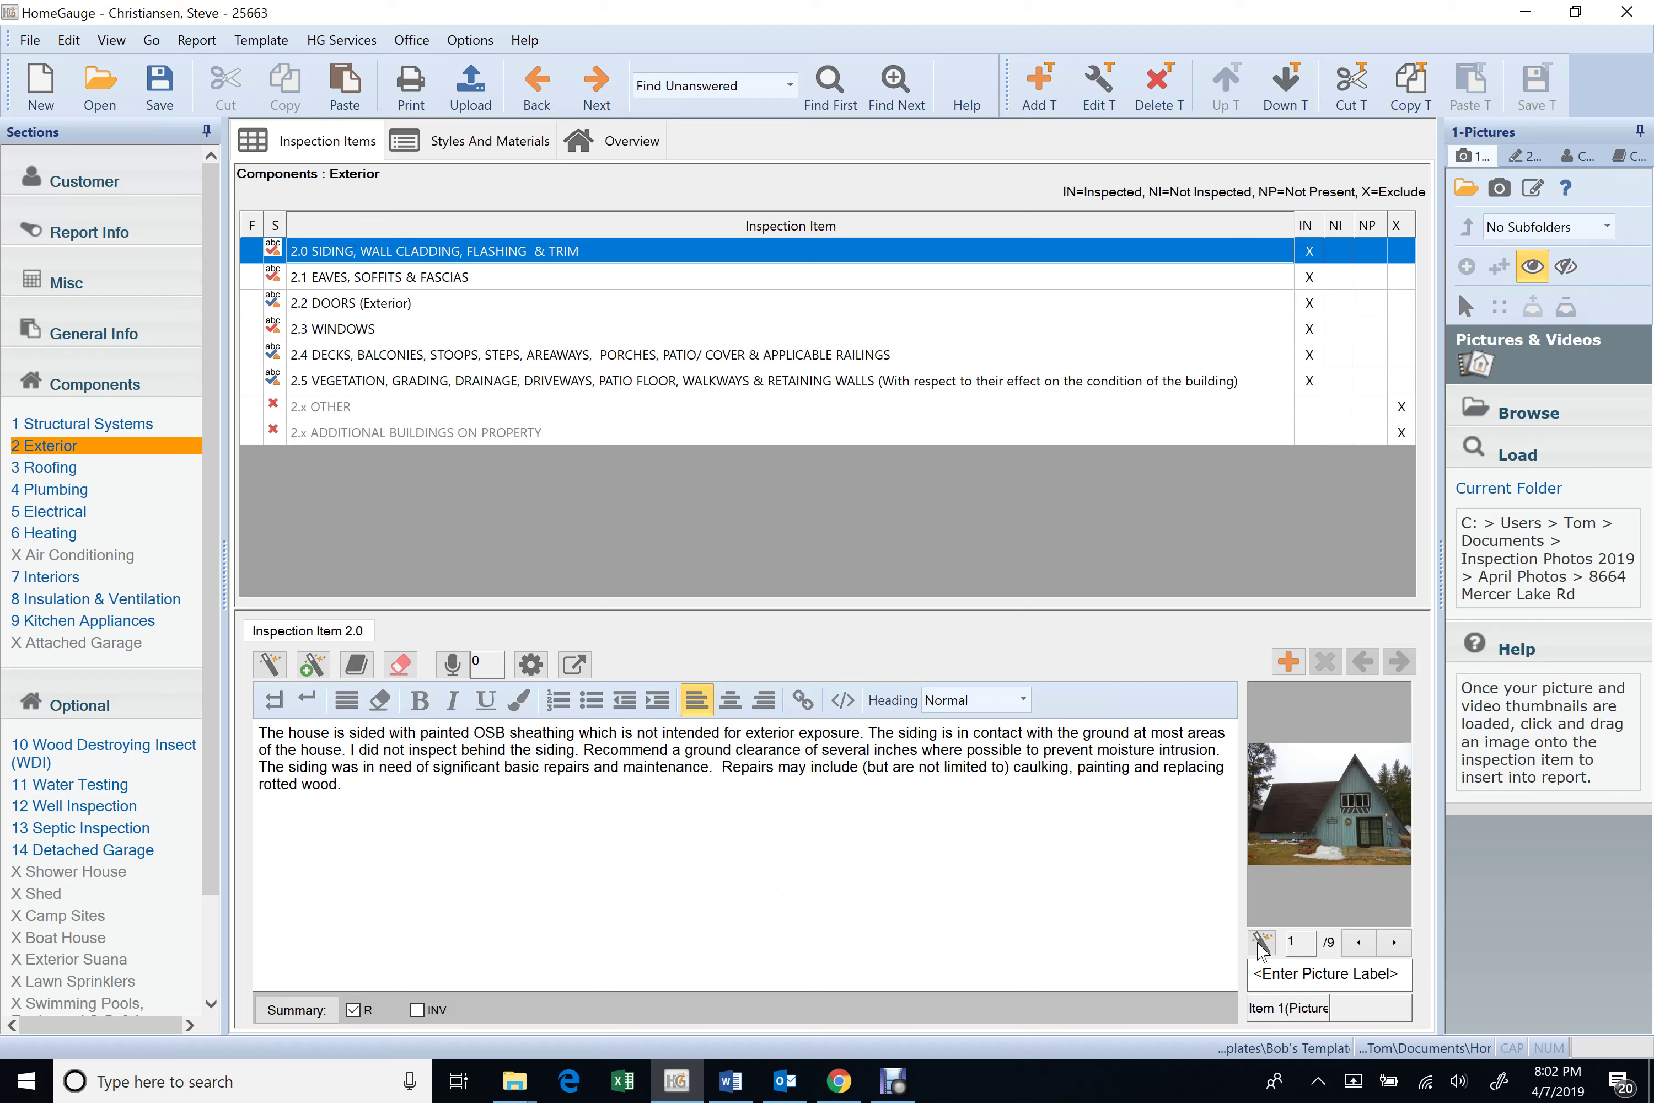
left_click(1404, 945)
left_click(1404, 945)
left_click(1394, 944)
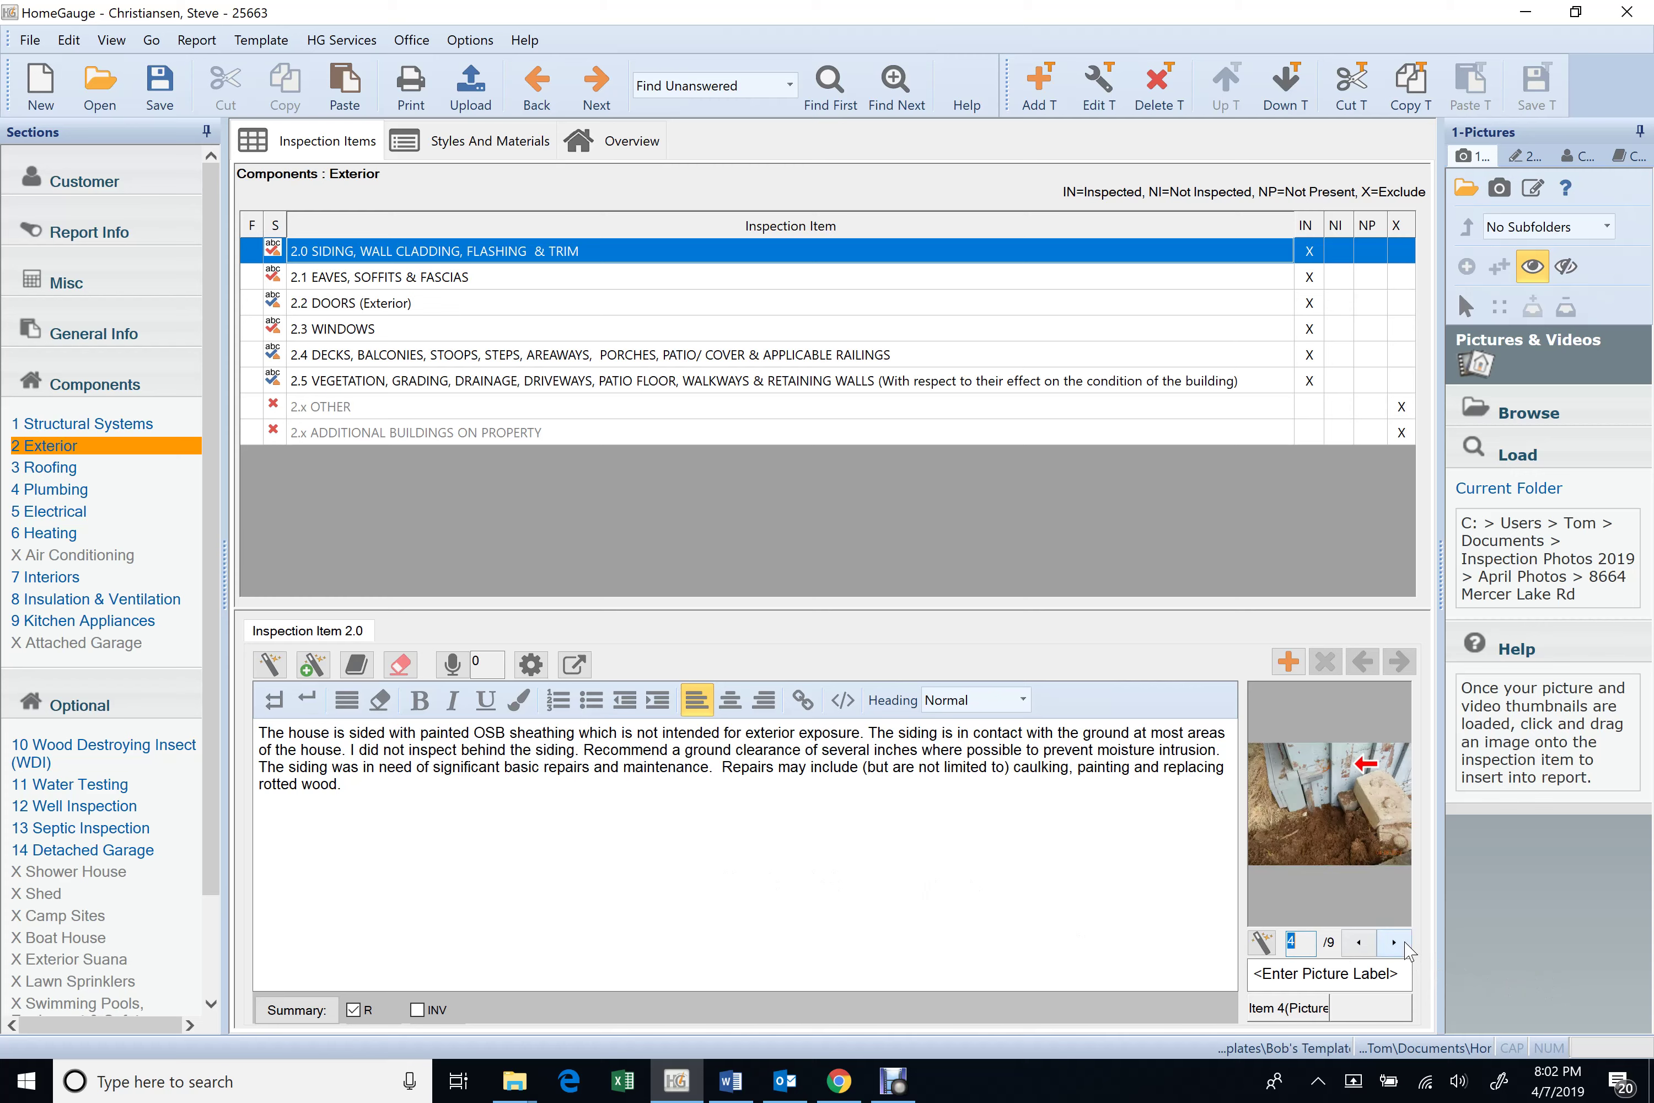
left_click(1394, 943)
left_click(1394, 943)
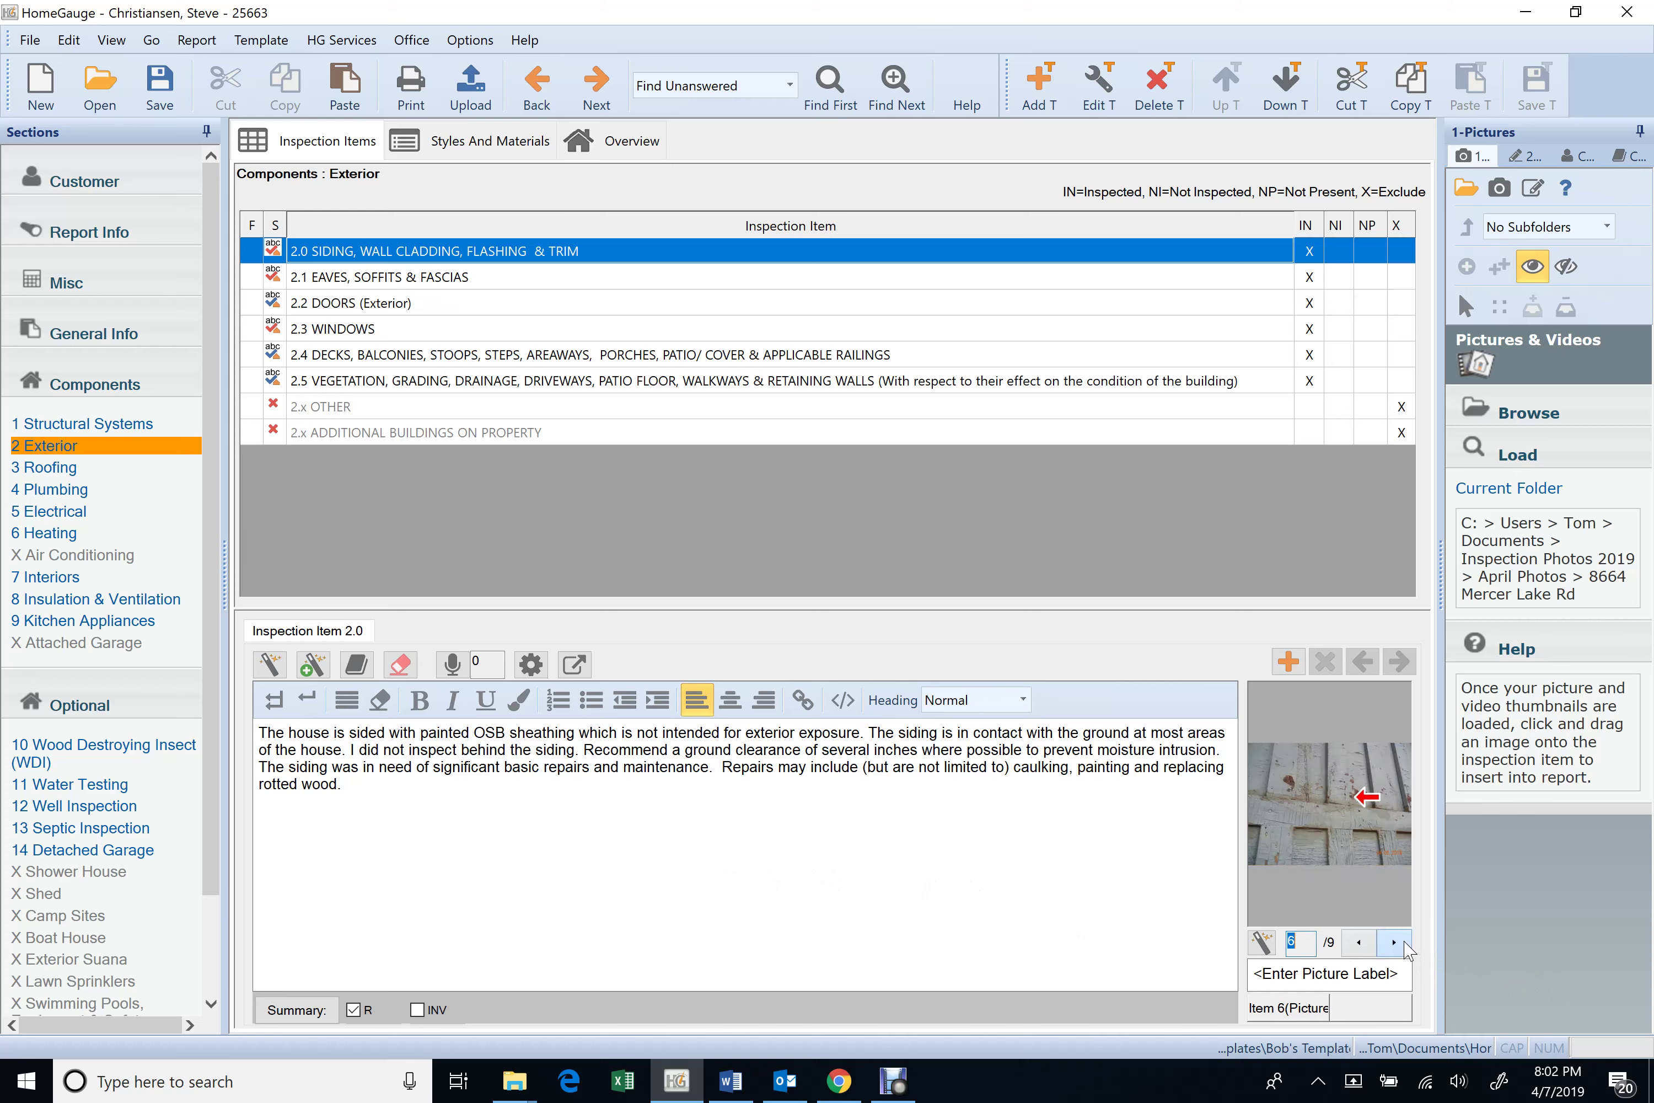
left_click(1394, 944)
left_click(1394, 944)
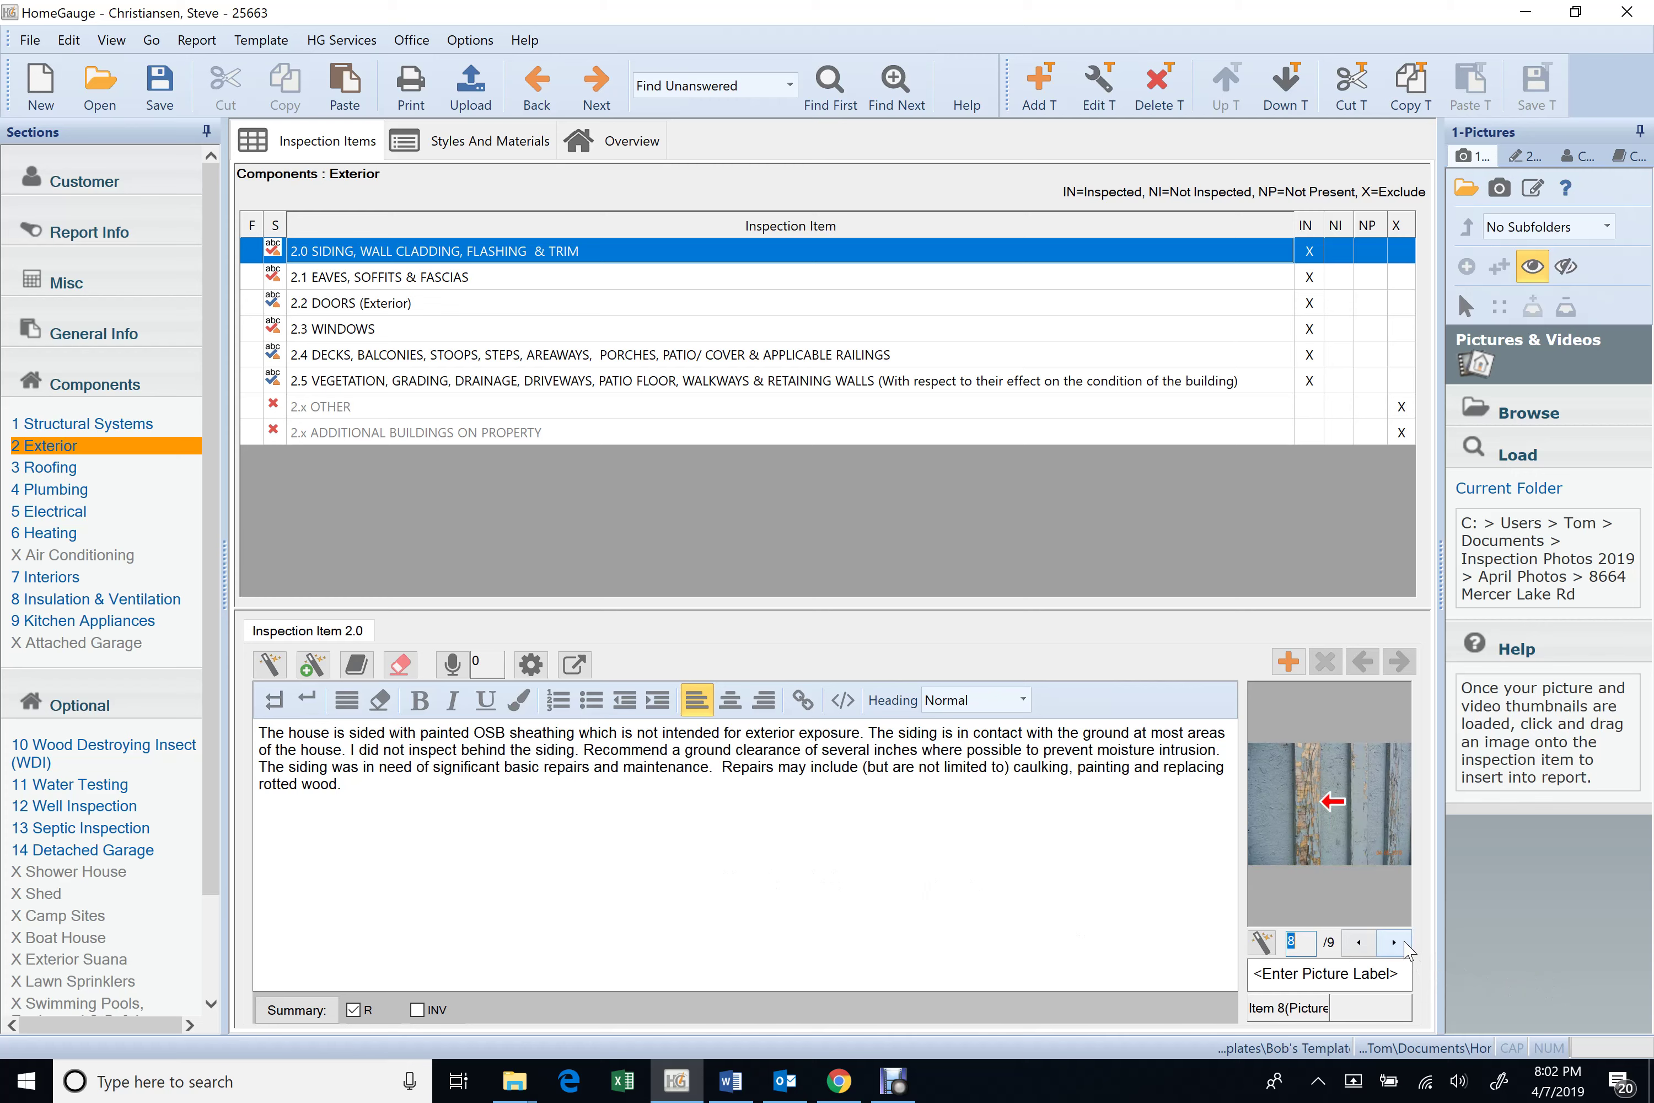
left_click(1394, 943)
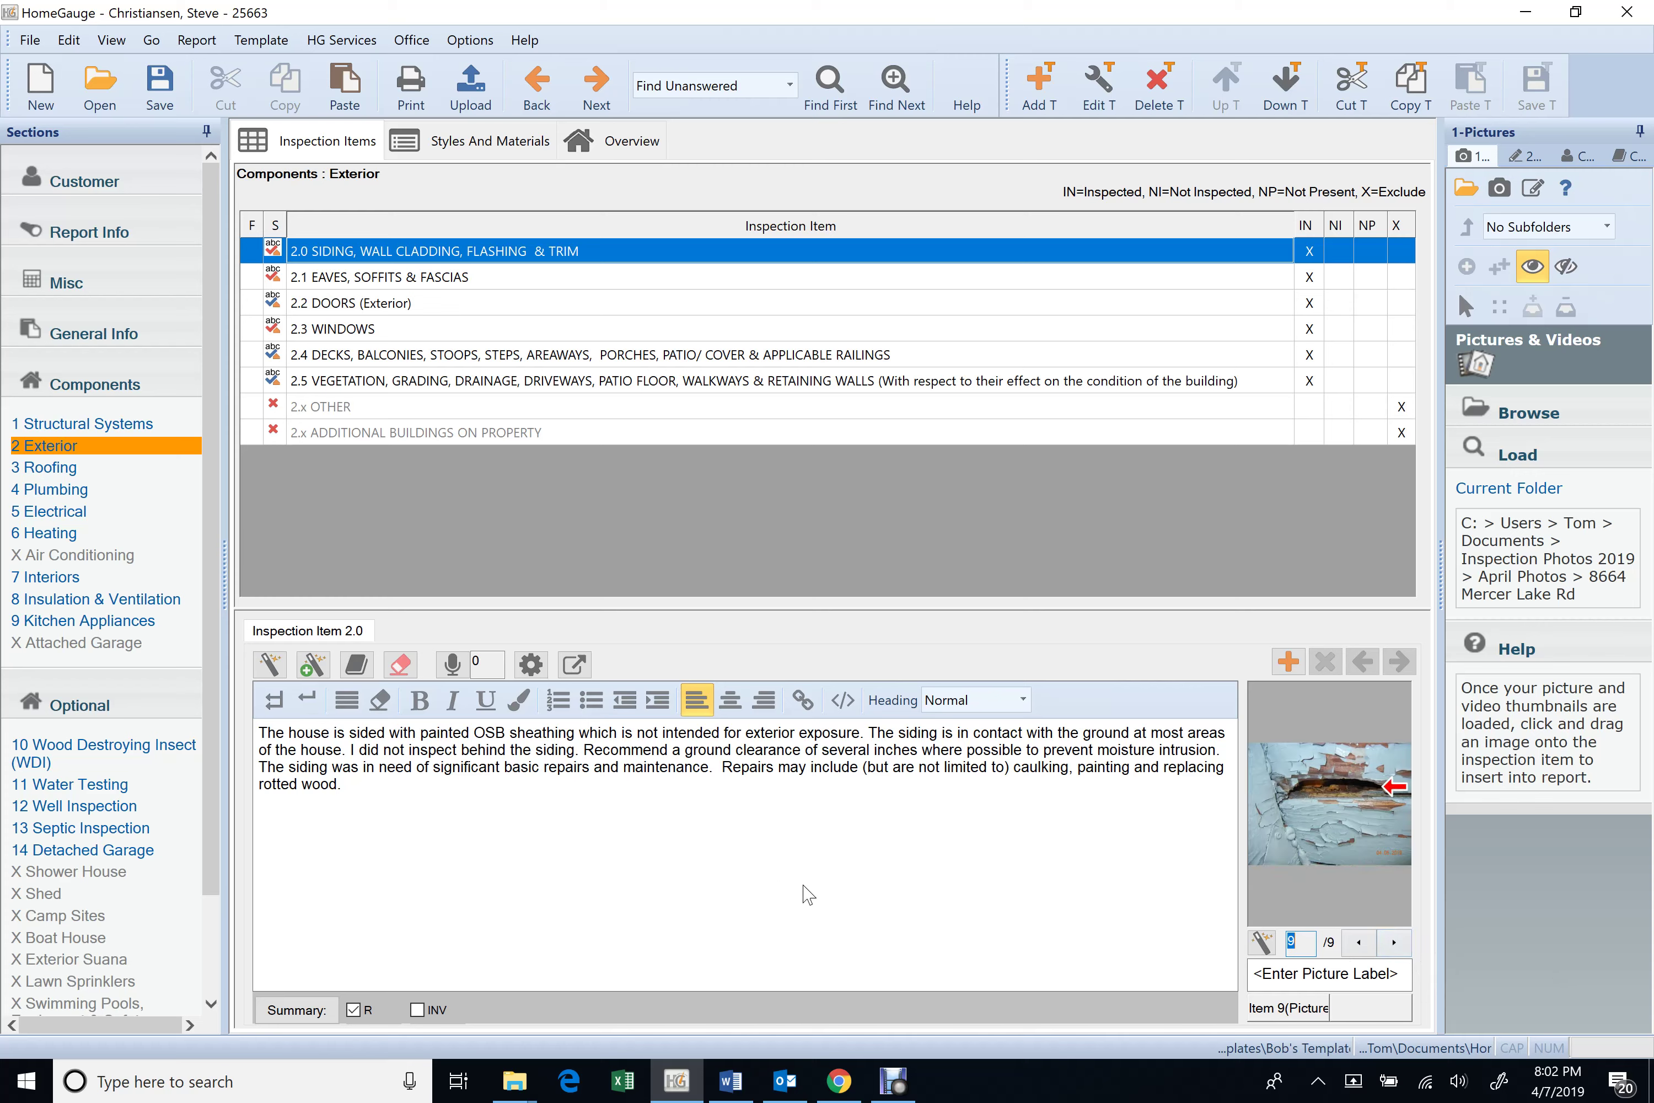
- Review the remaining Exterior items from eaves, soffits and fascias to vegetation and grading, including the second Windows comment
left_click(354, 279)
left_click(388, 299)
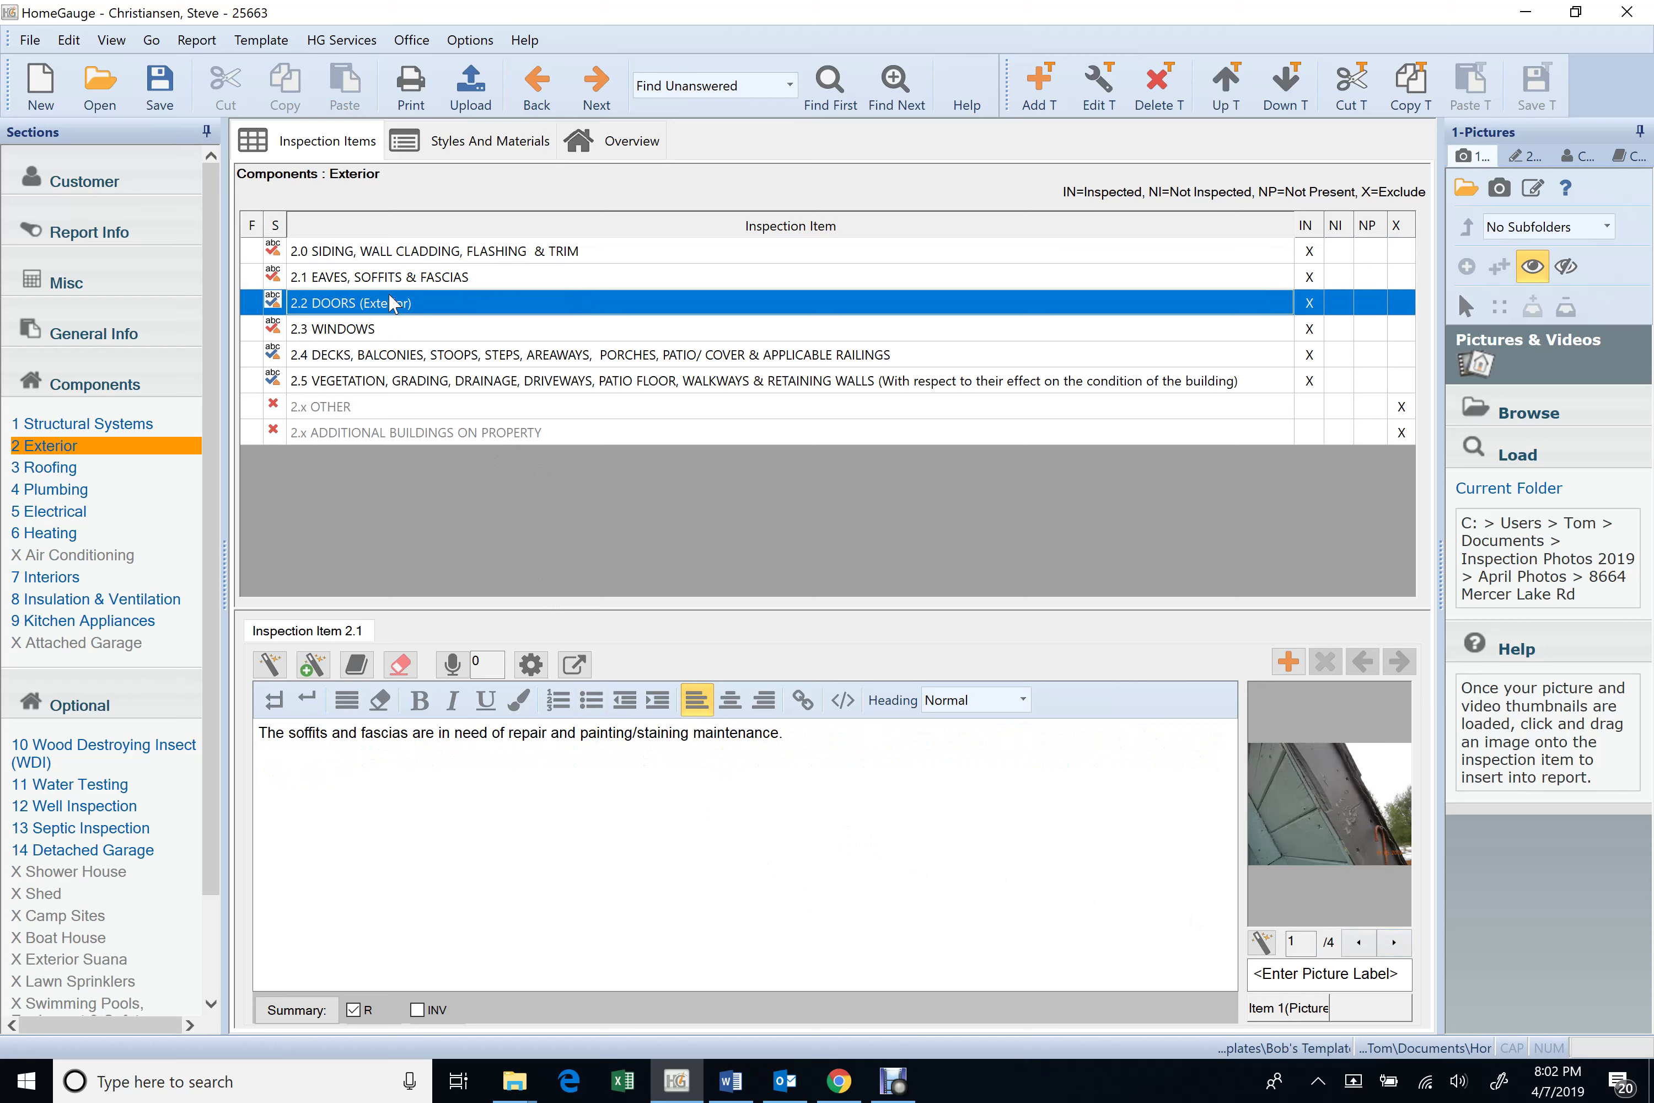
left_click(391, 329)
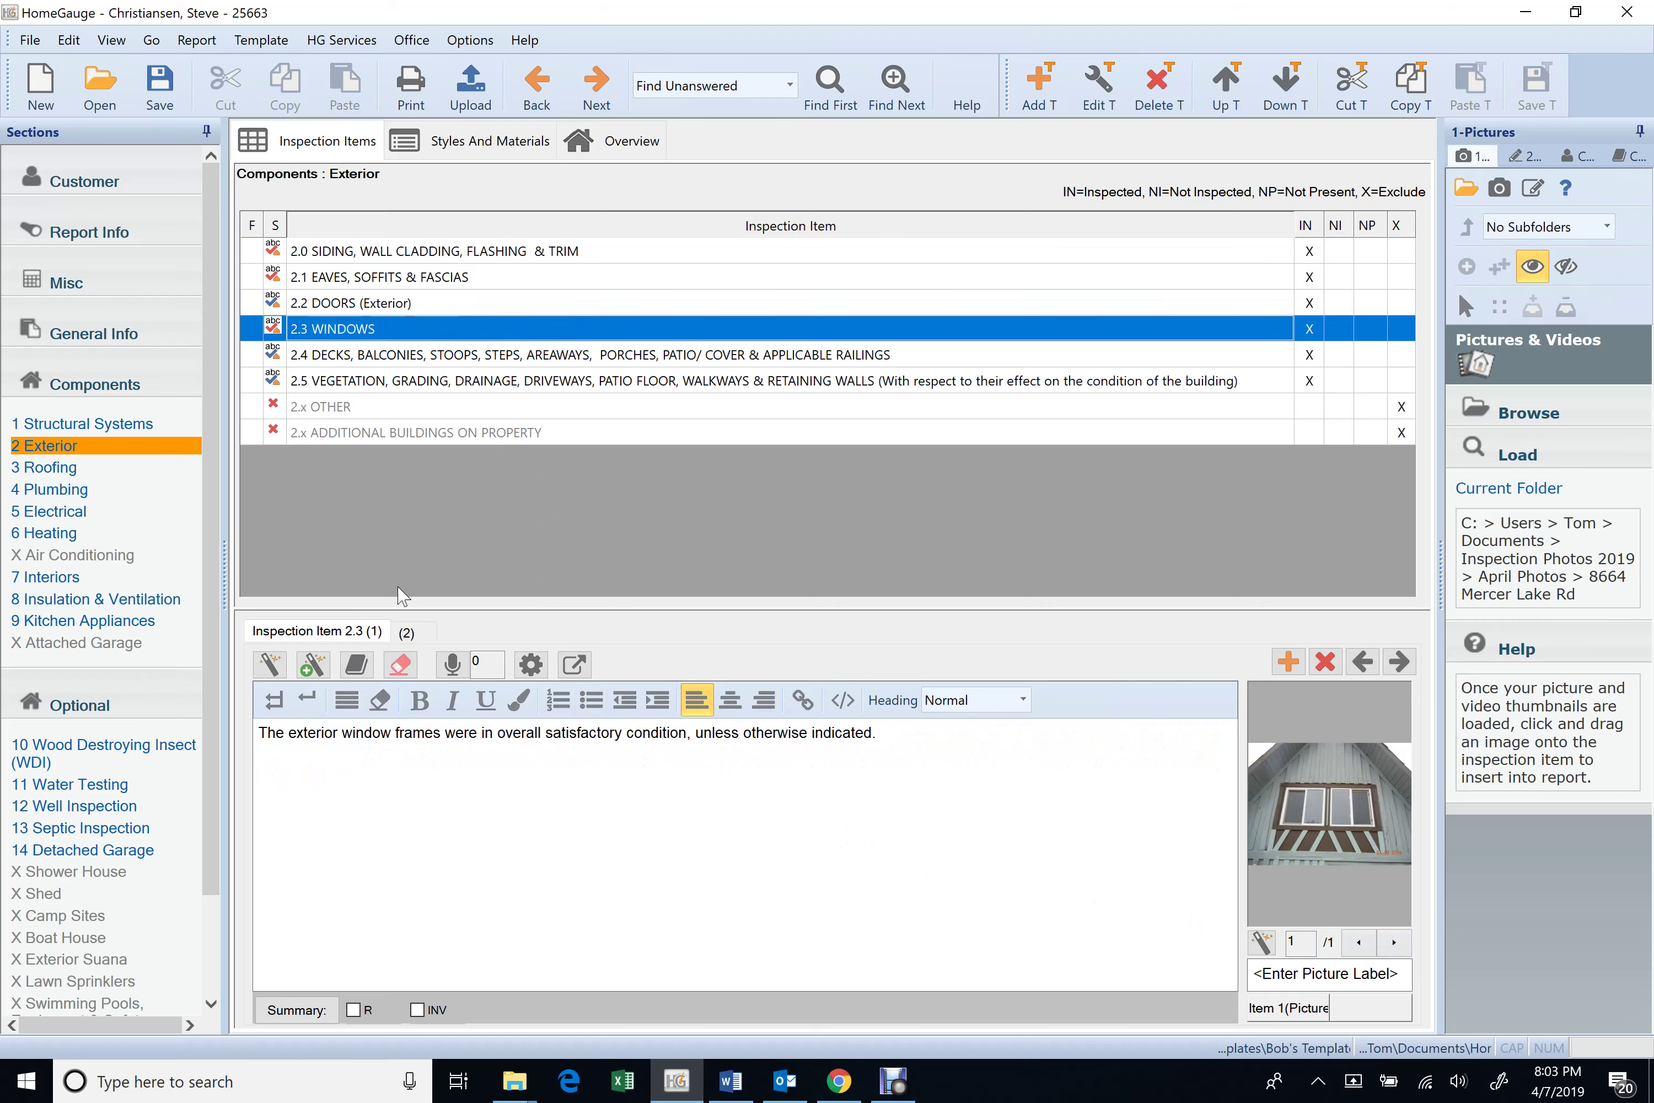
left_click(409, 632)
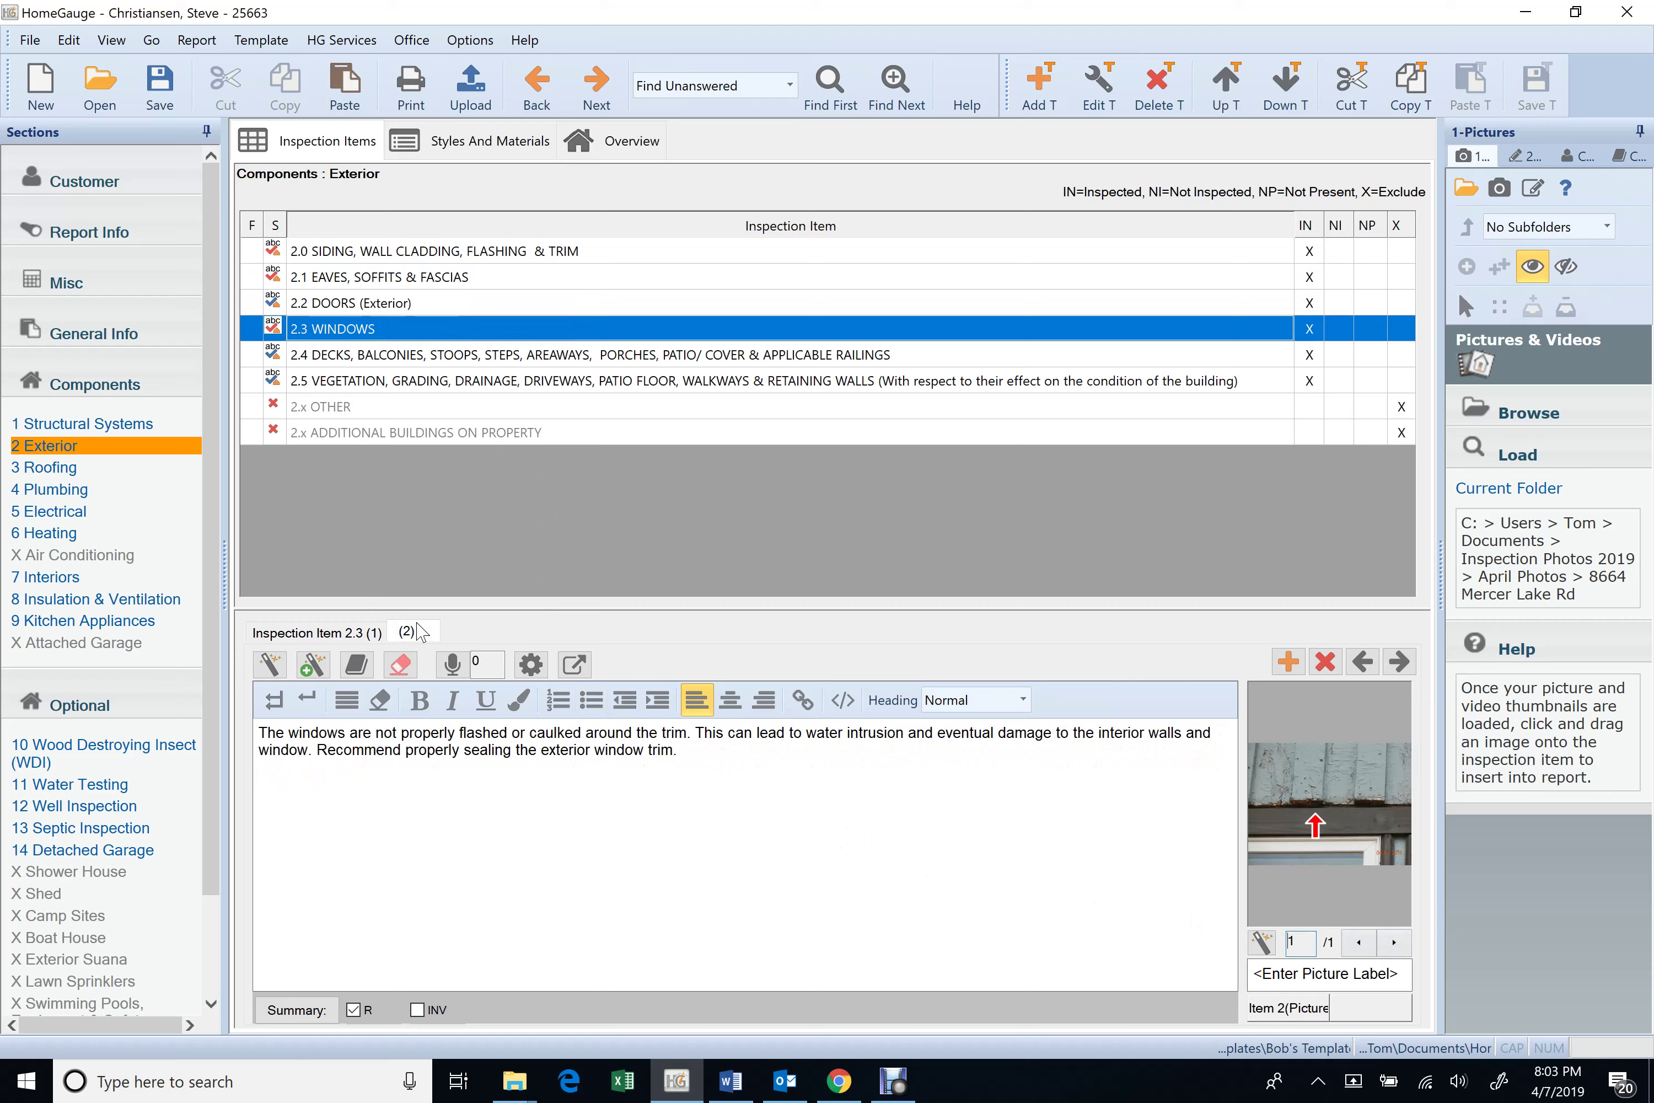
left_click(369, 360)
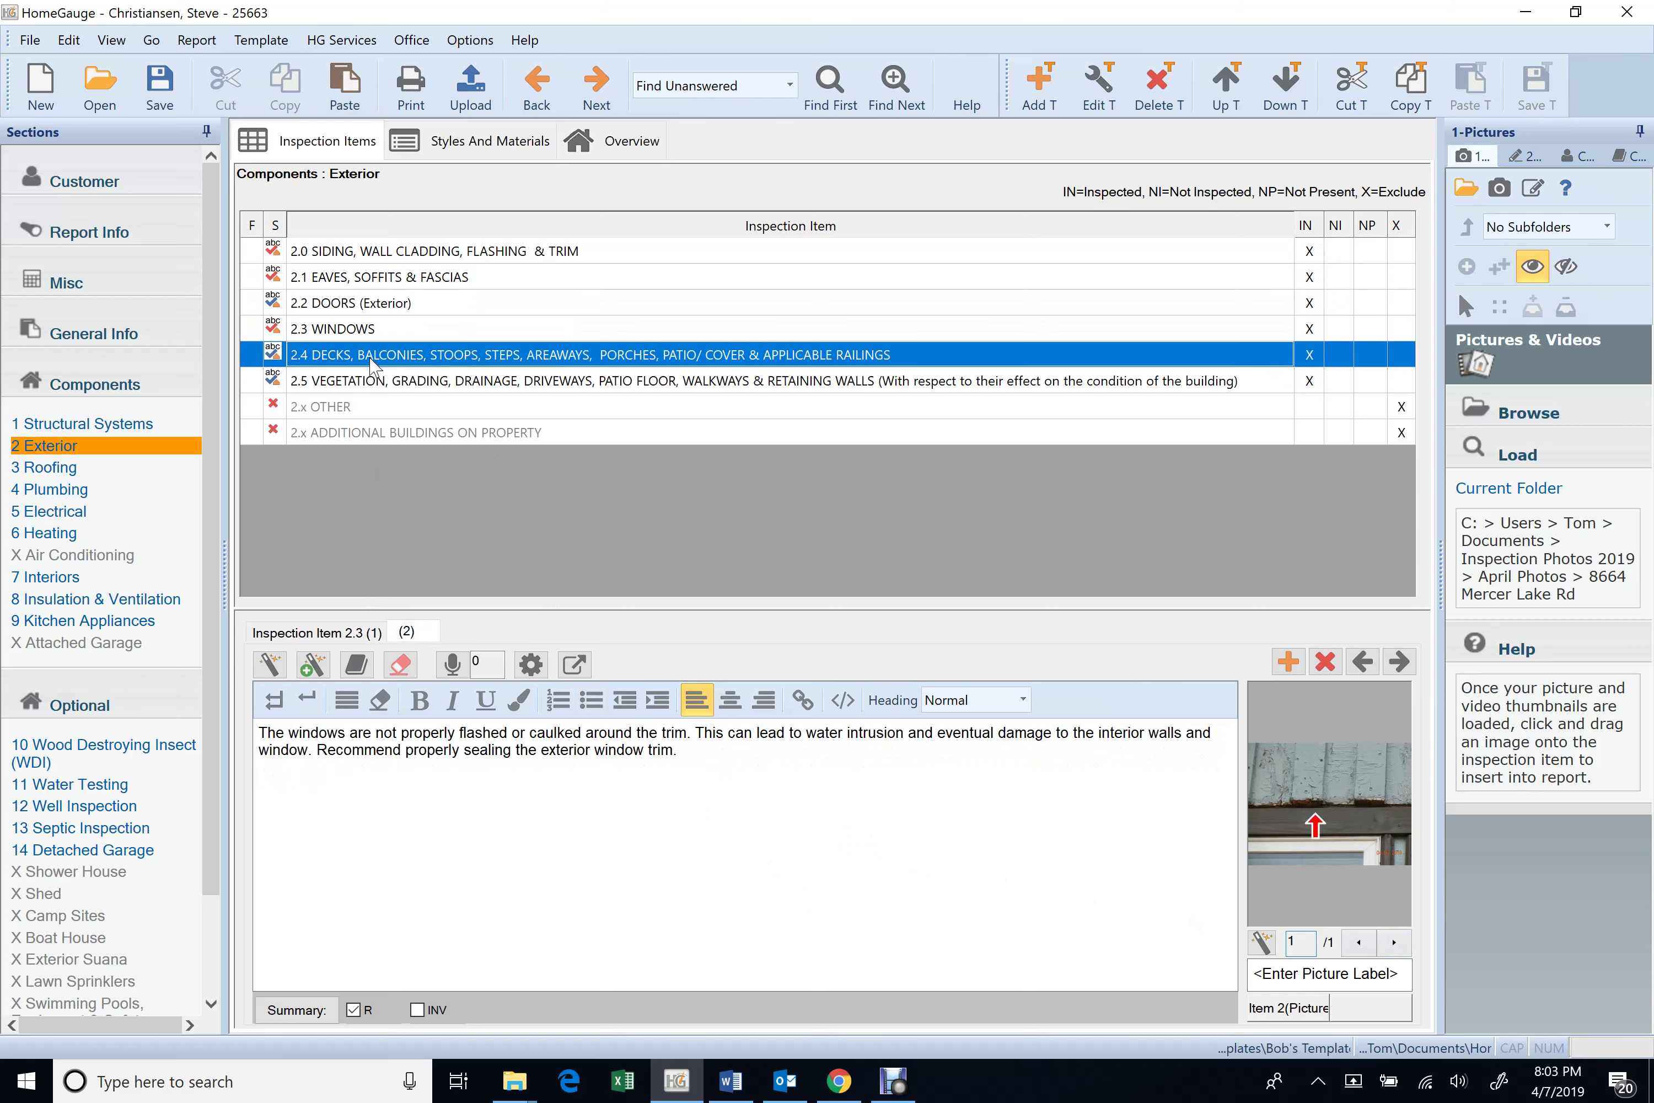
left_click(381, 386)
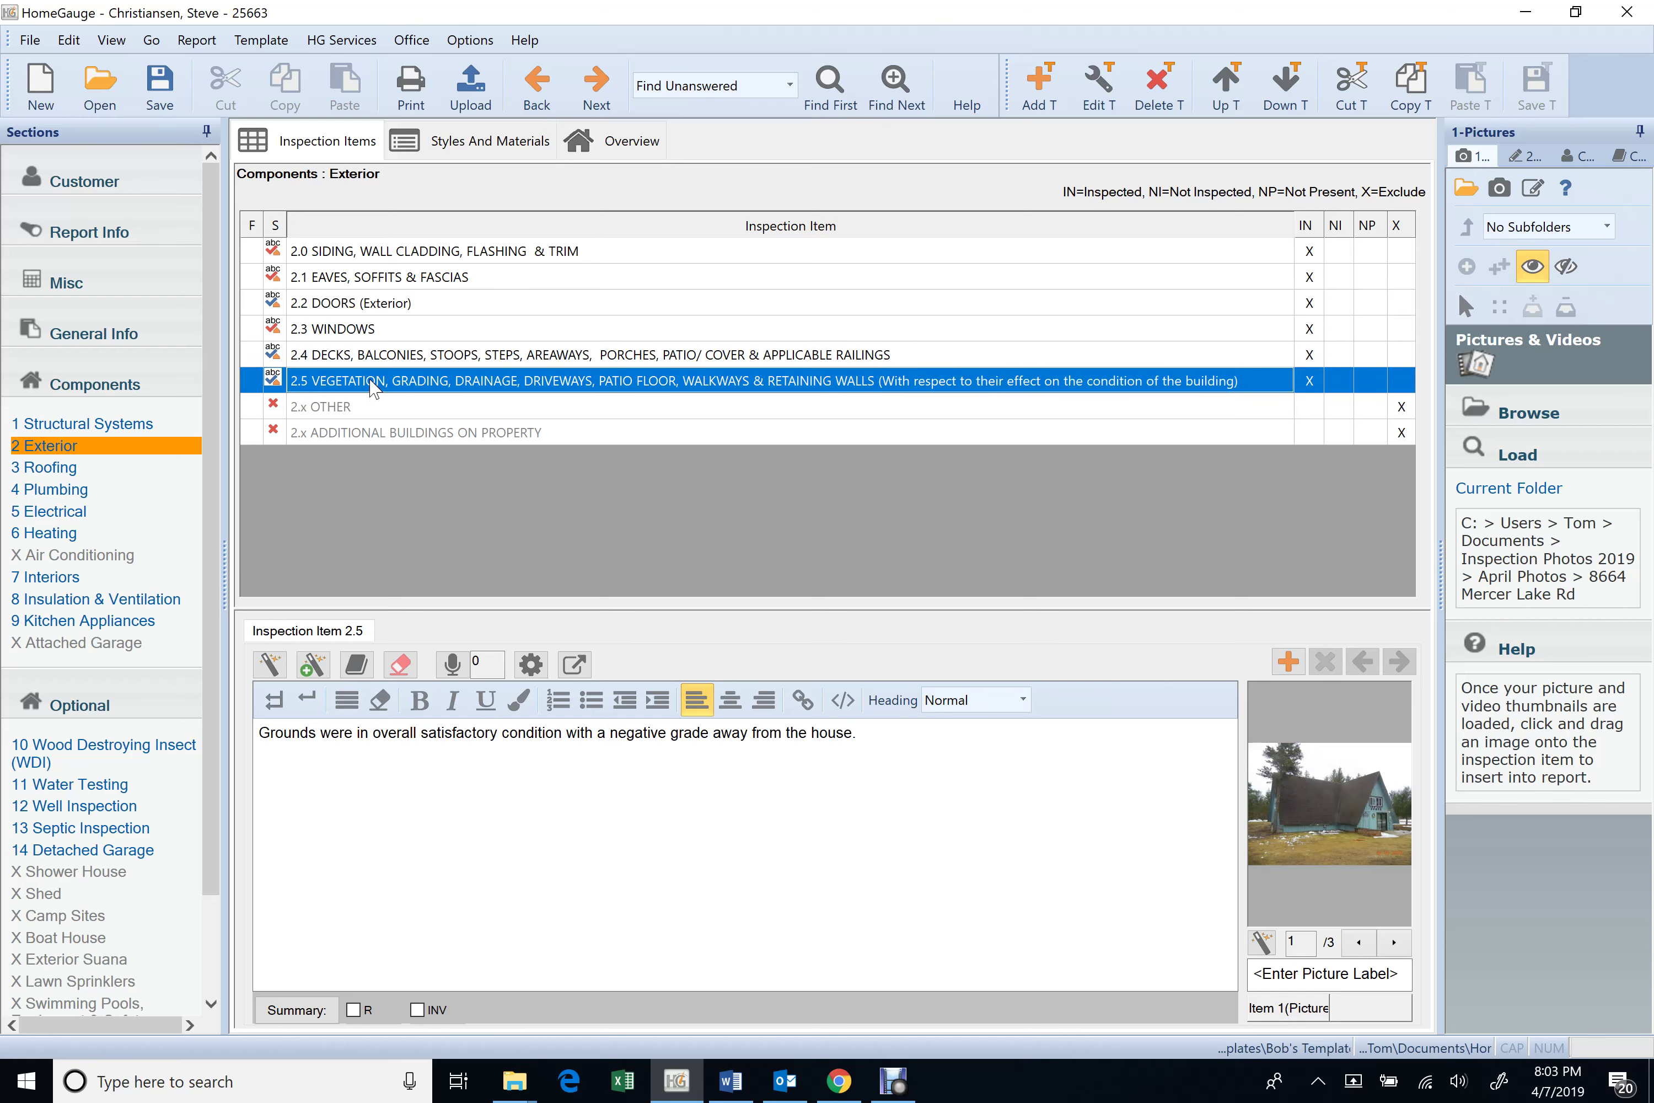
- Review the second Roof Coverings comment and the Flashings comment in Roofing, ending on the first Roof Coverings comment
left_click(72, 469)
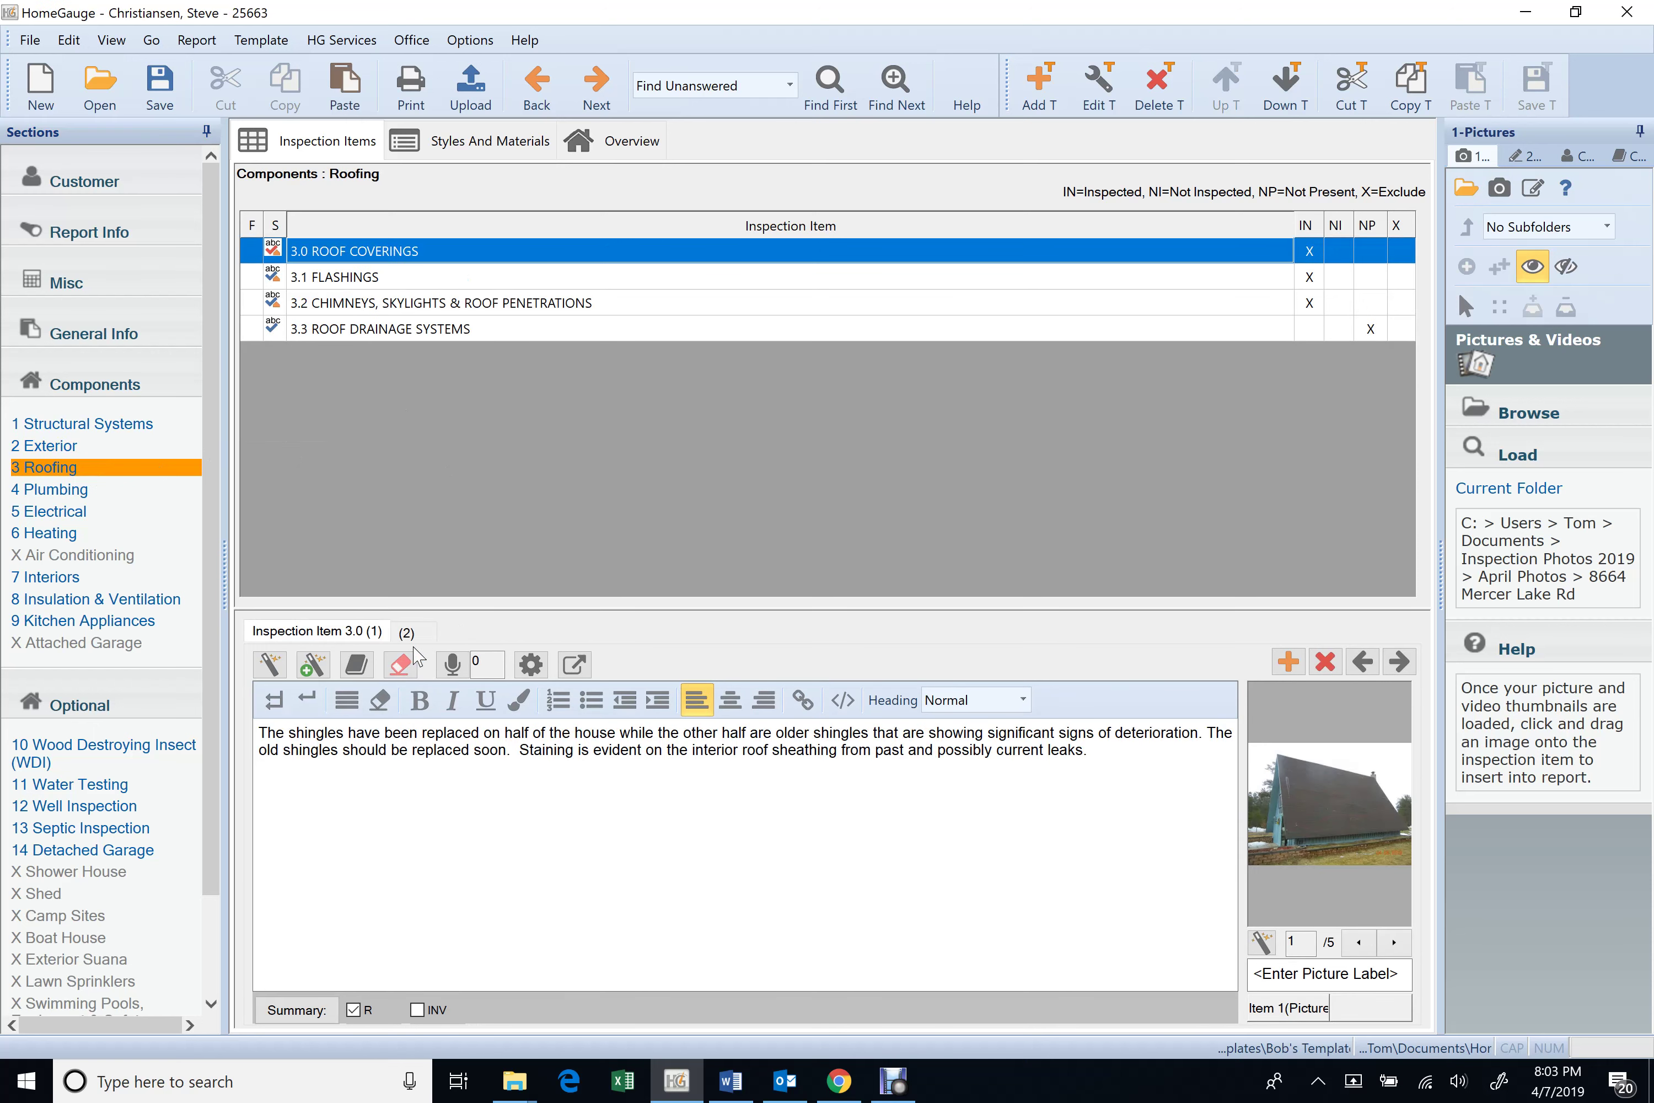
left_click(409, 633)
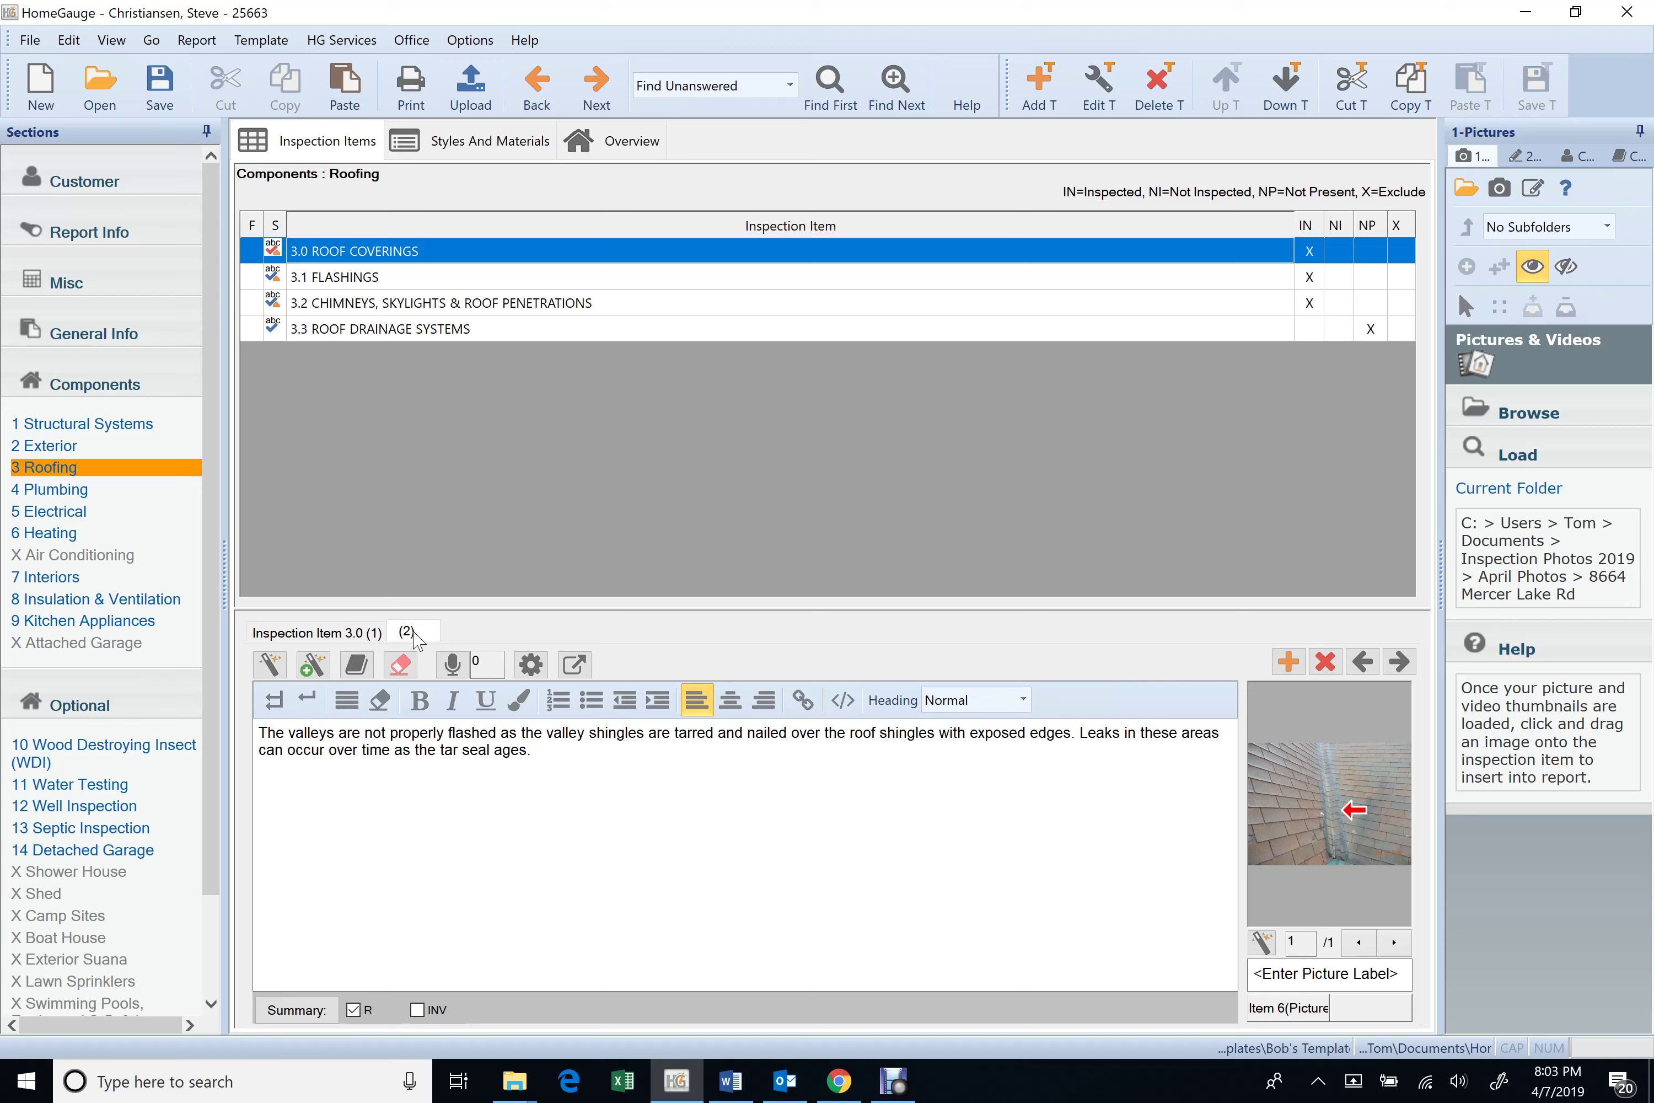
left_click(427, 279)
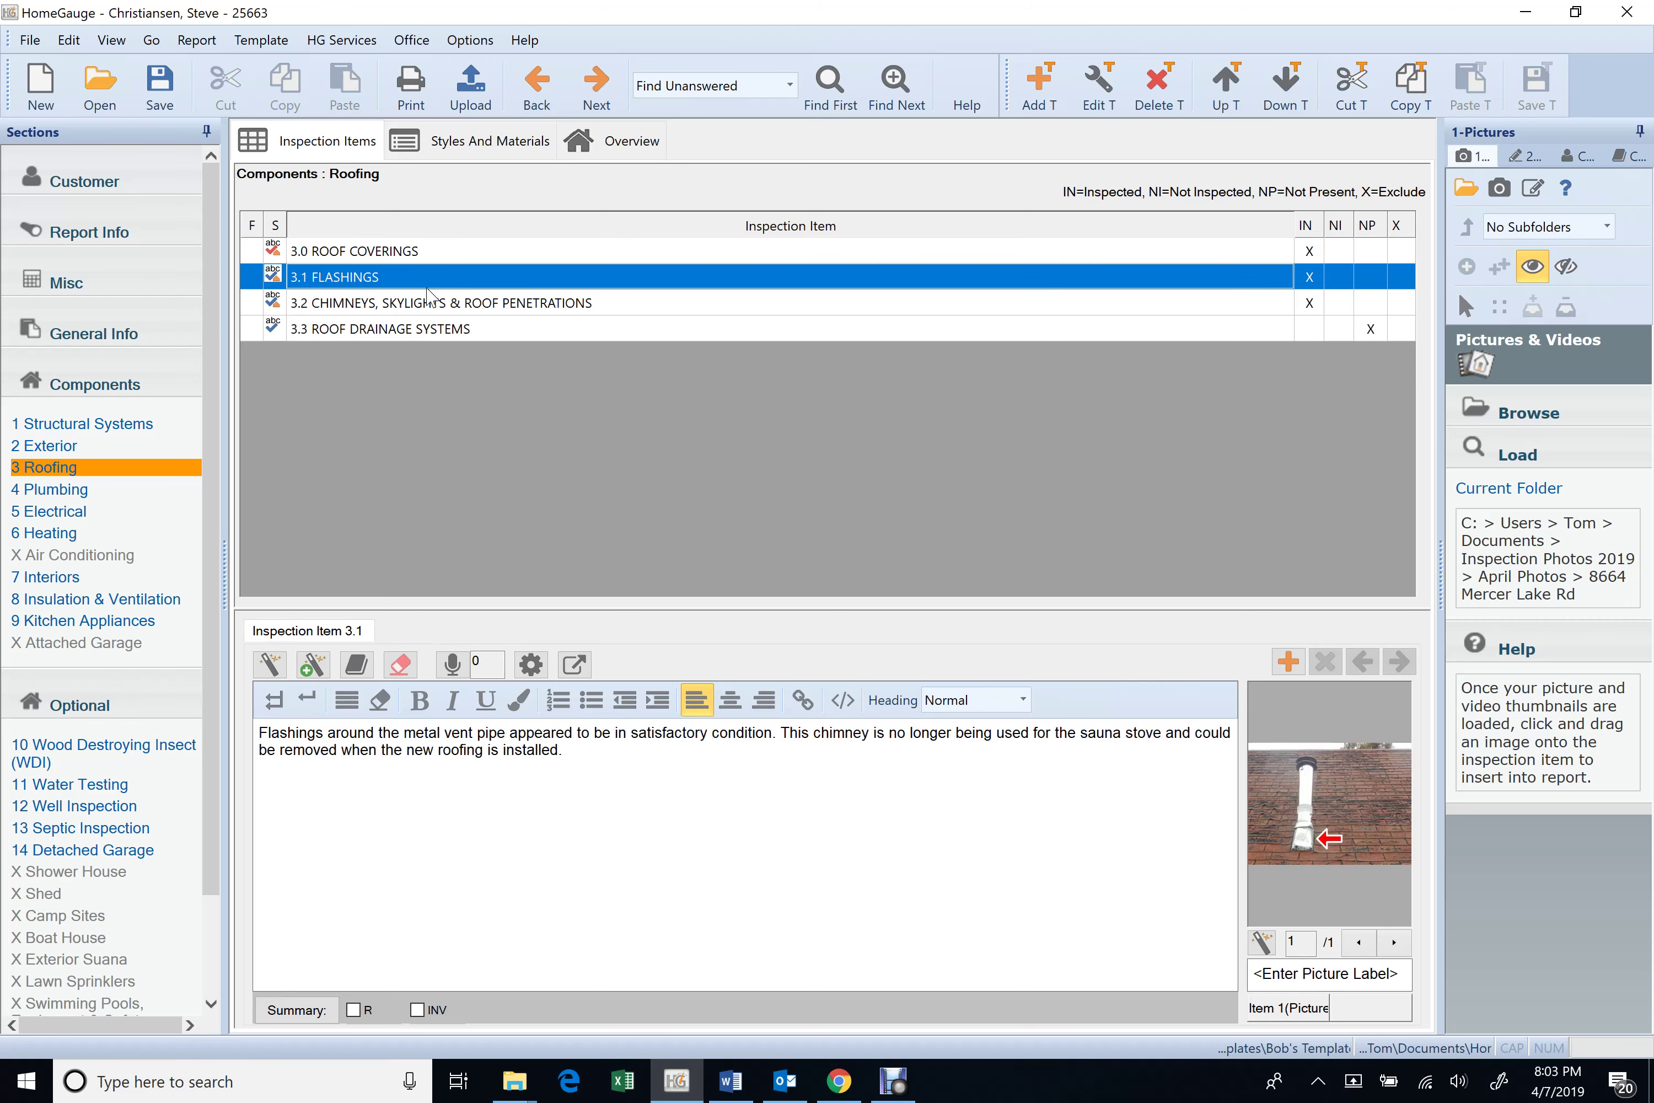
left_click(390, 258)
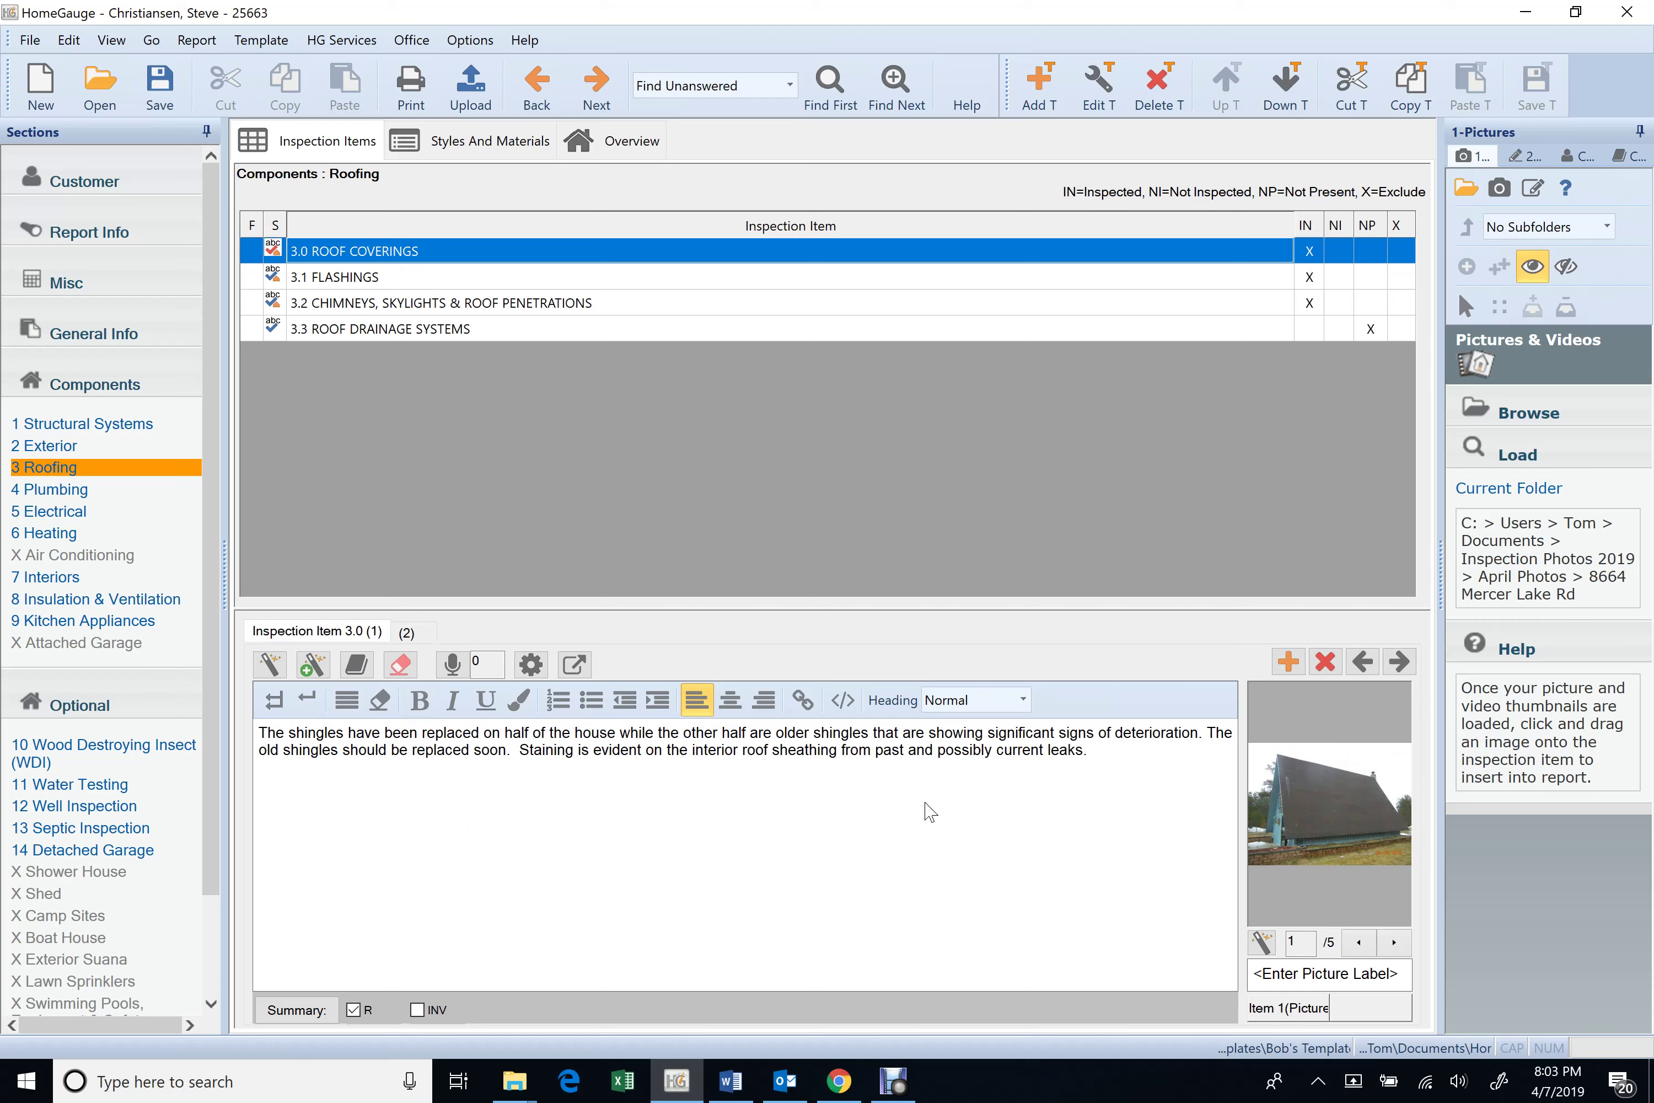
- Review the Flashings item and the Chimneys, Skylights & Roof Penetrations comment, including the chimney pictures
left_click(411, 279)
left_click(420, 302)
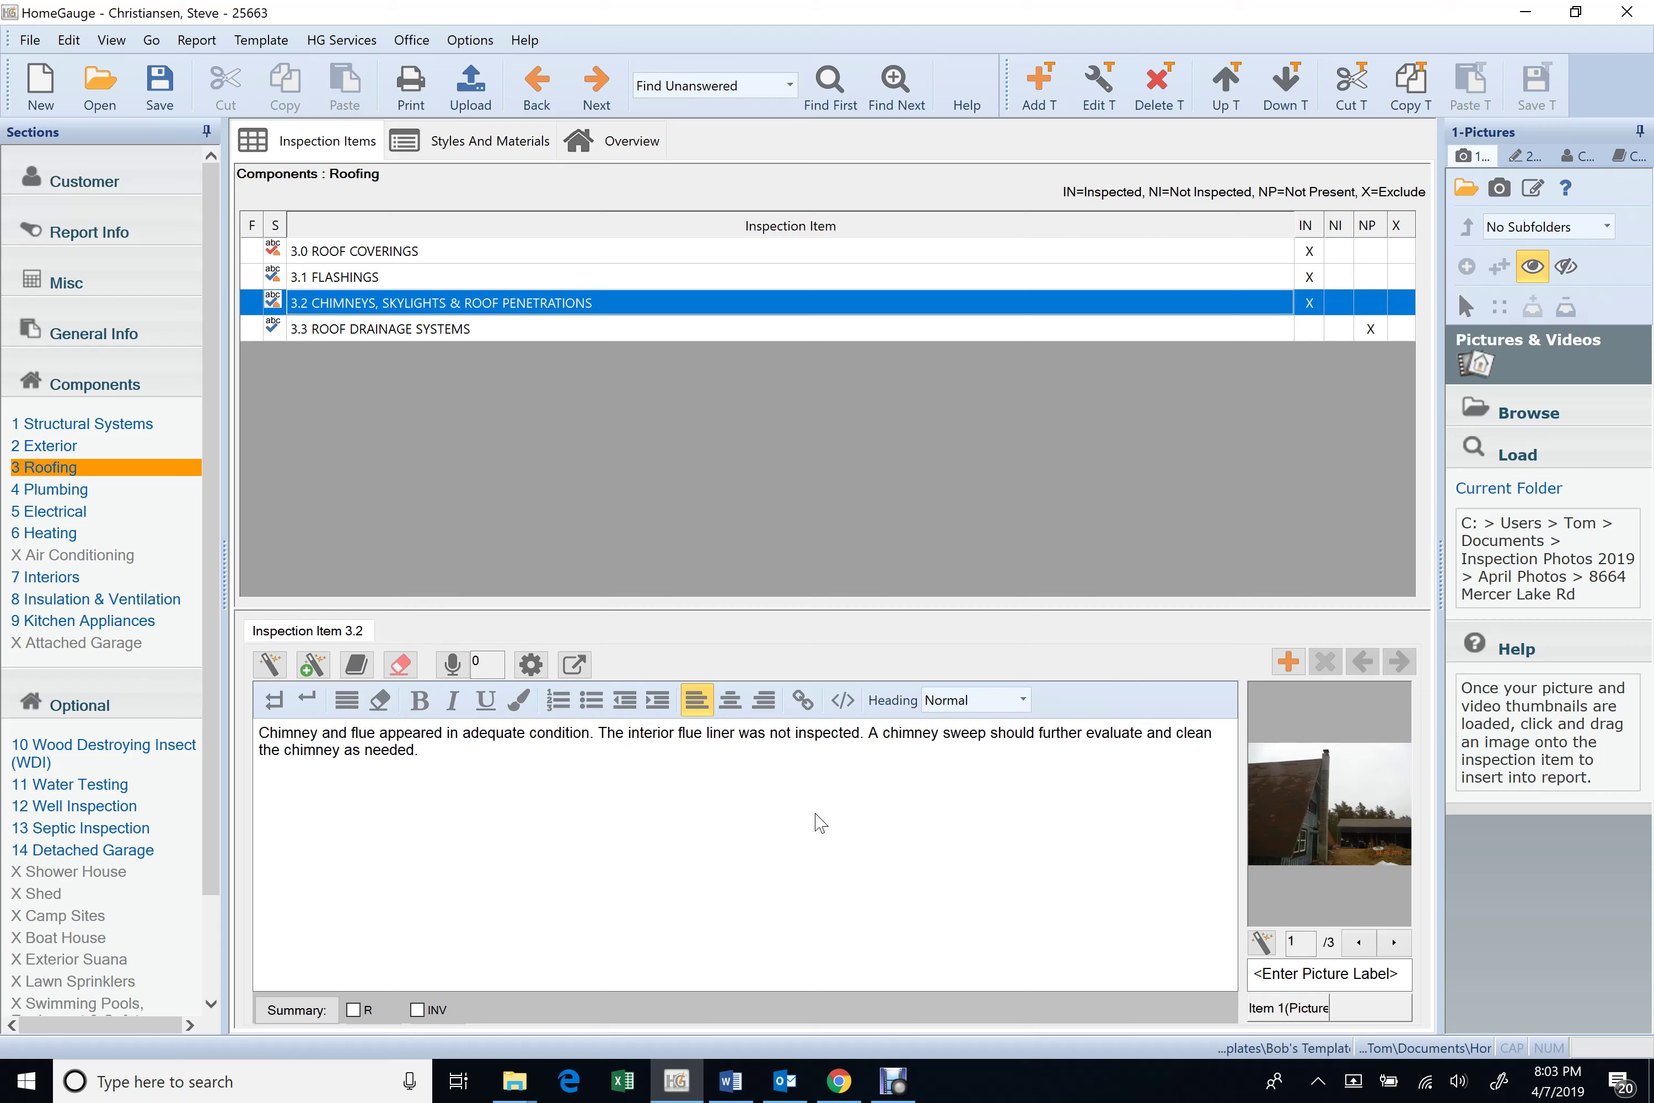
left_click(1394, 942)
left_click(1394, 943)
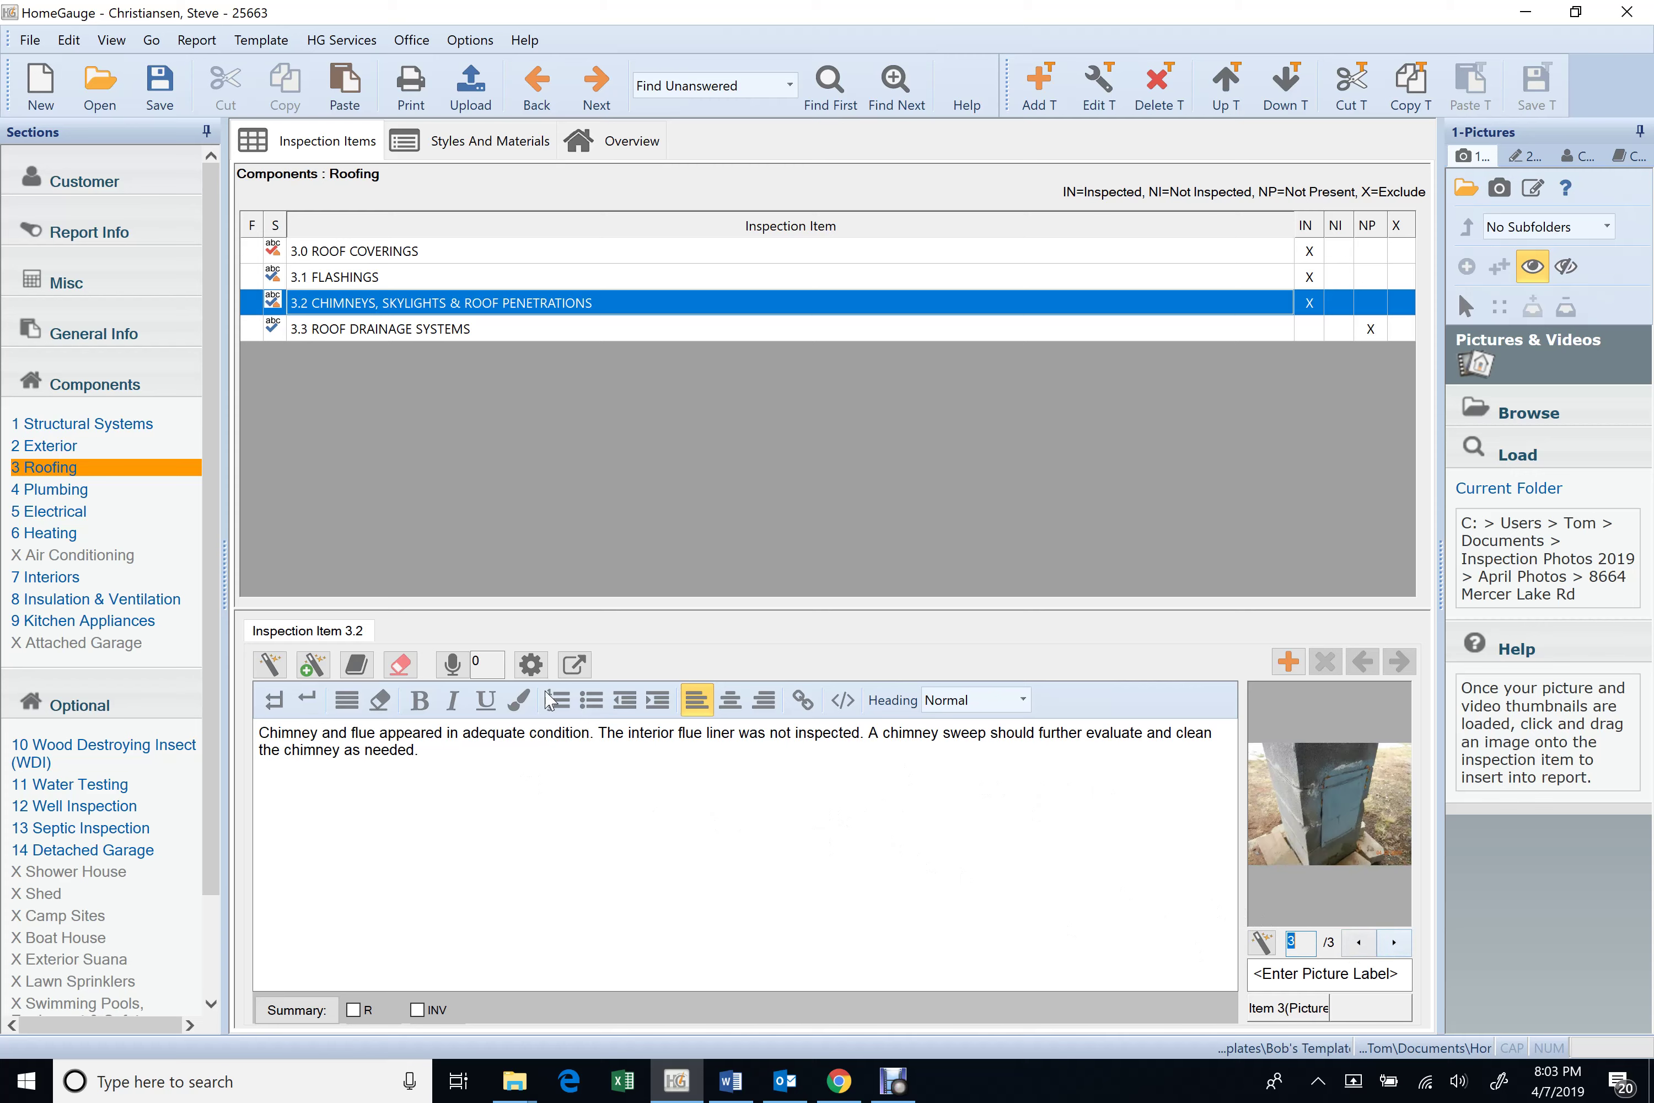
- Examine the Drain, Waste & Vent Systems comment in the Plumbing section and go through its pictures
left_click(91, 495)
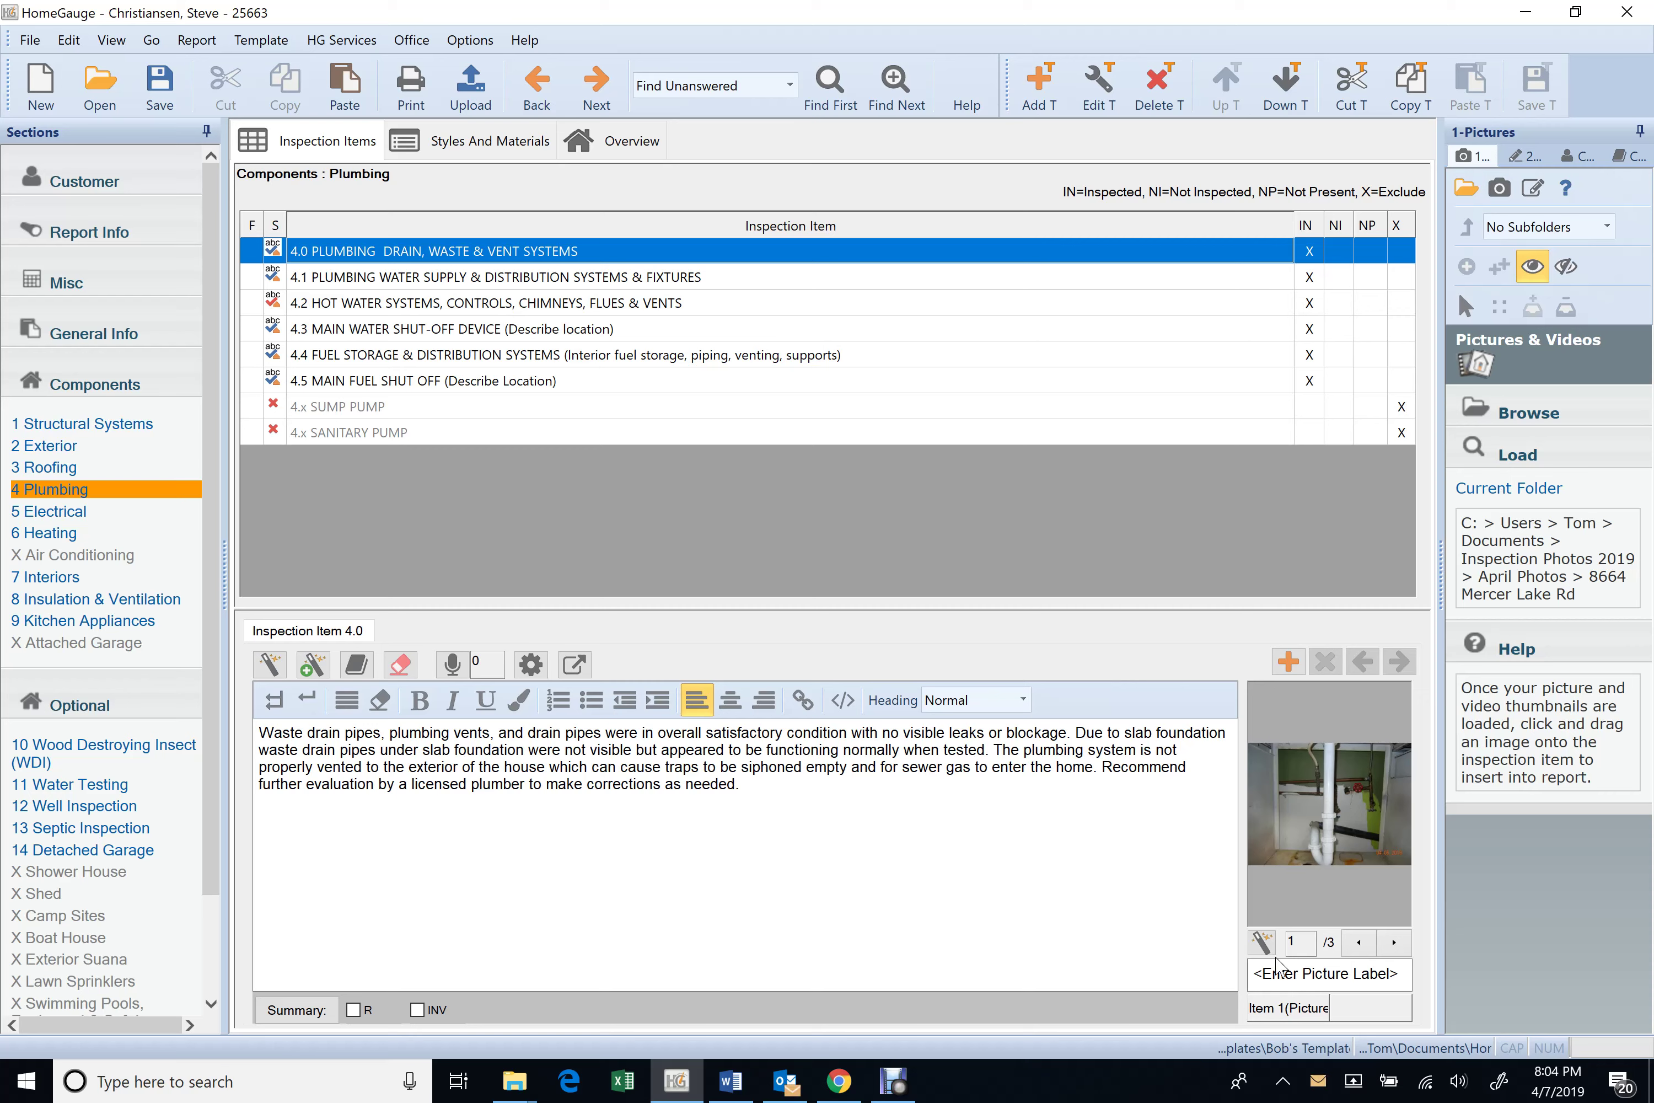
left_click(1394, 941)
left_click(1394, 941)
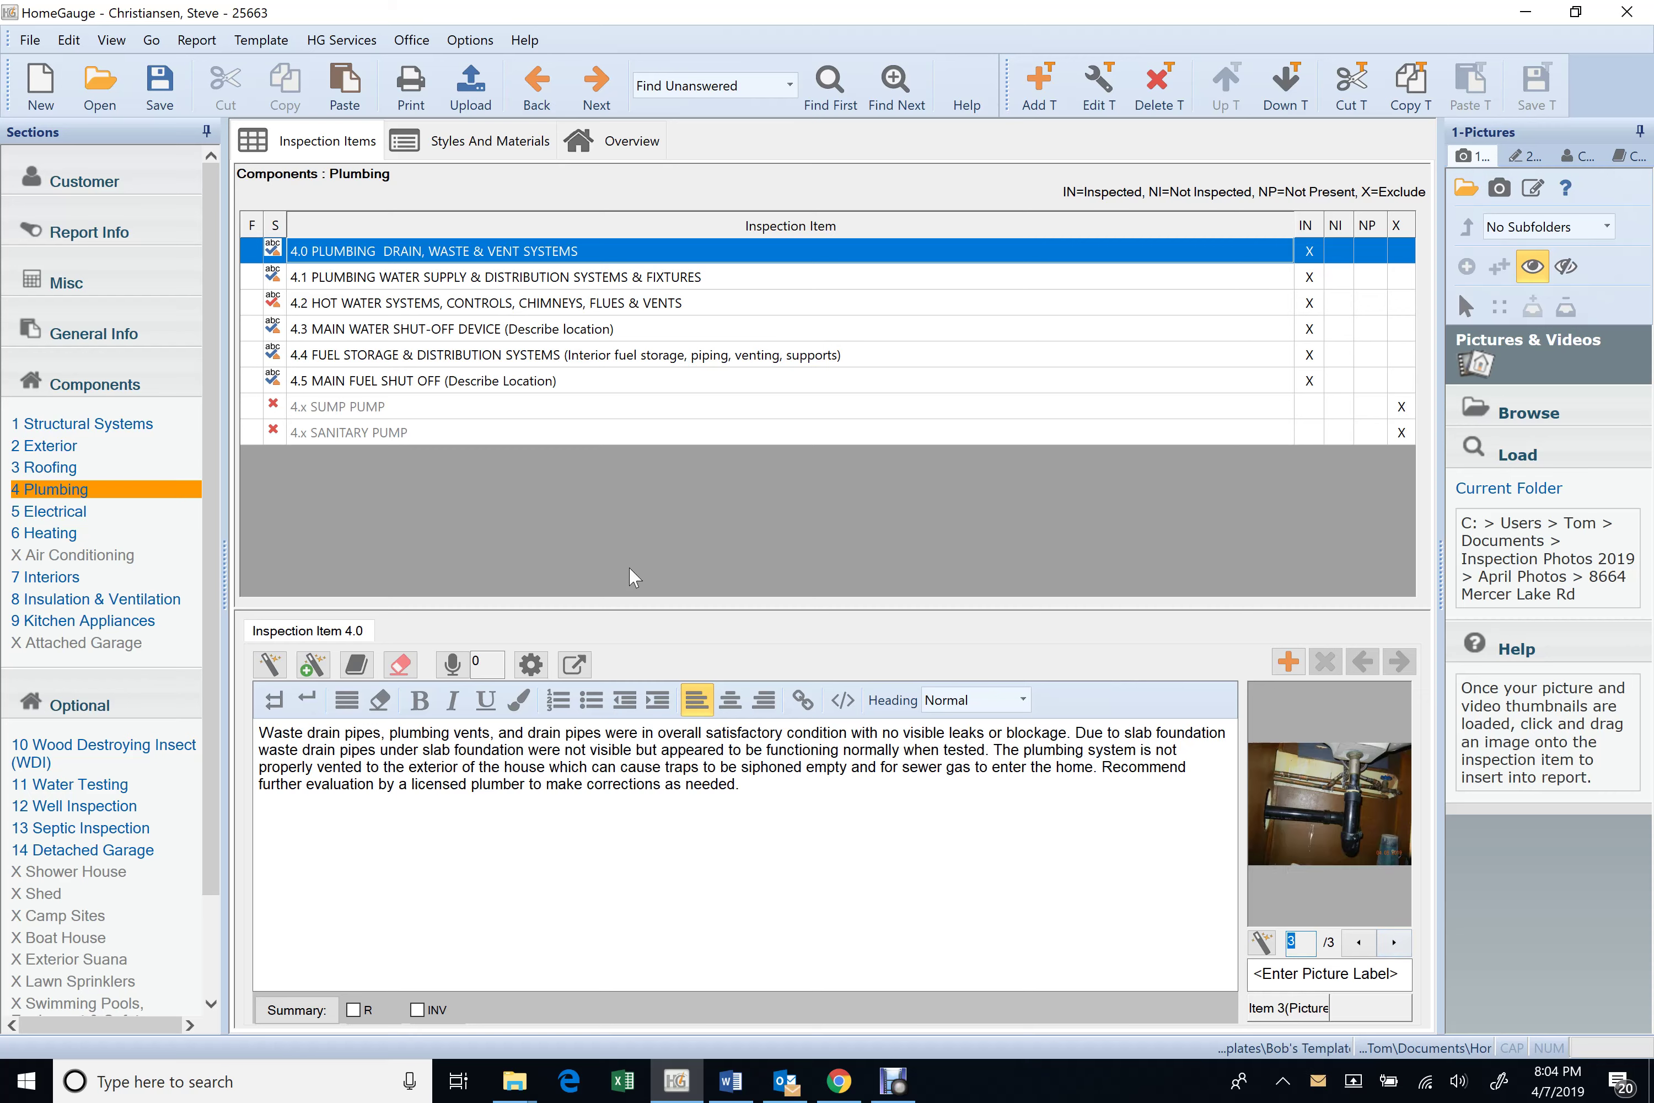
- Review the plumbing water supply comment, both hot water system comments and the main water shut-off comment
left_click(449, 280)
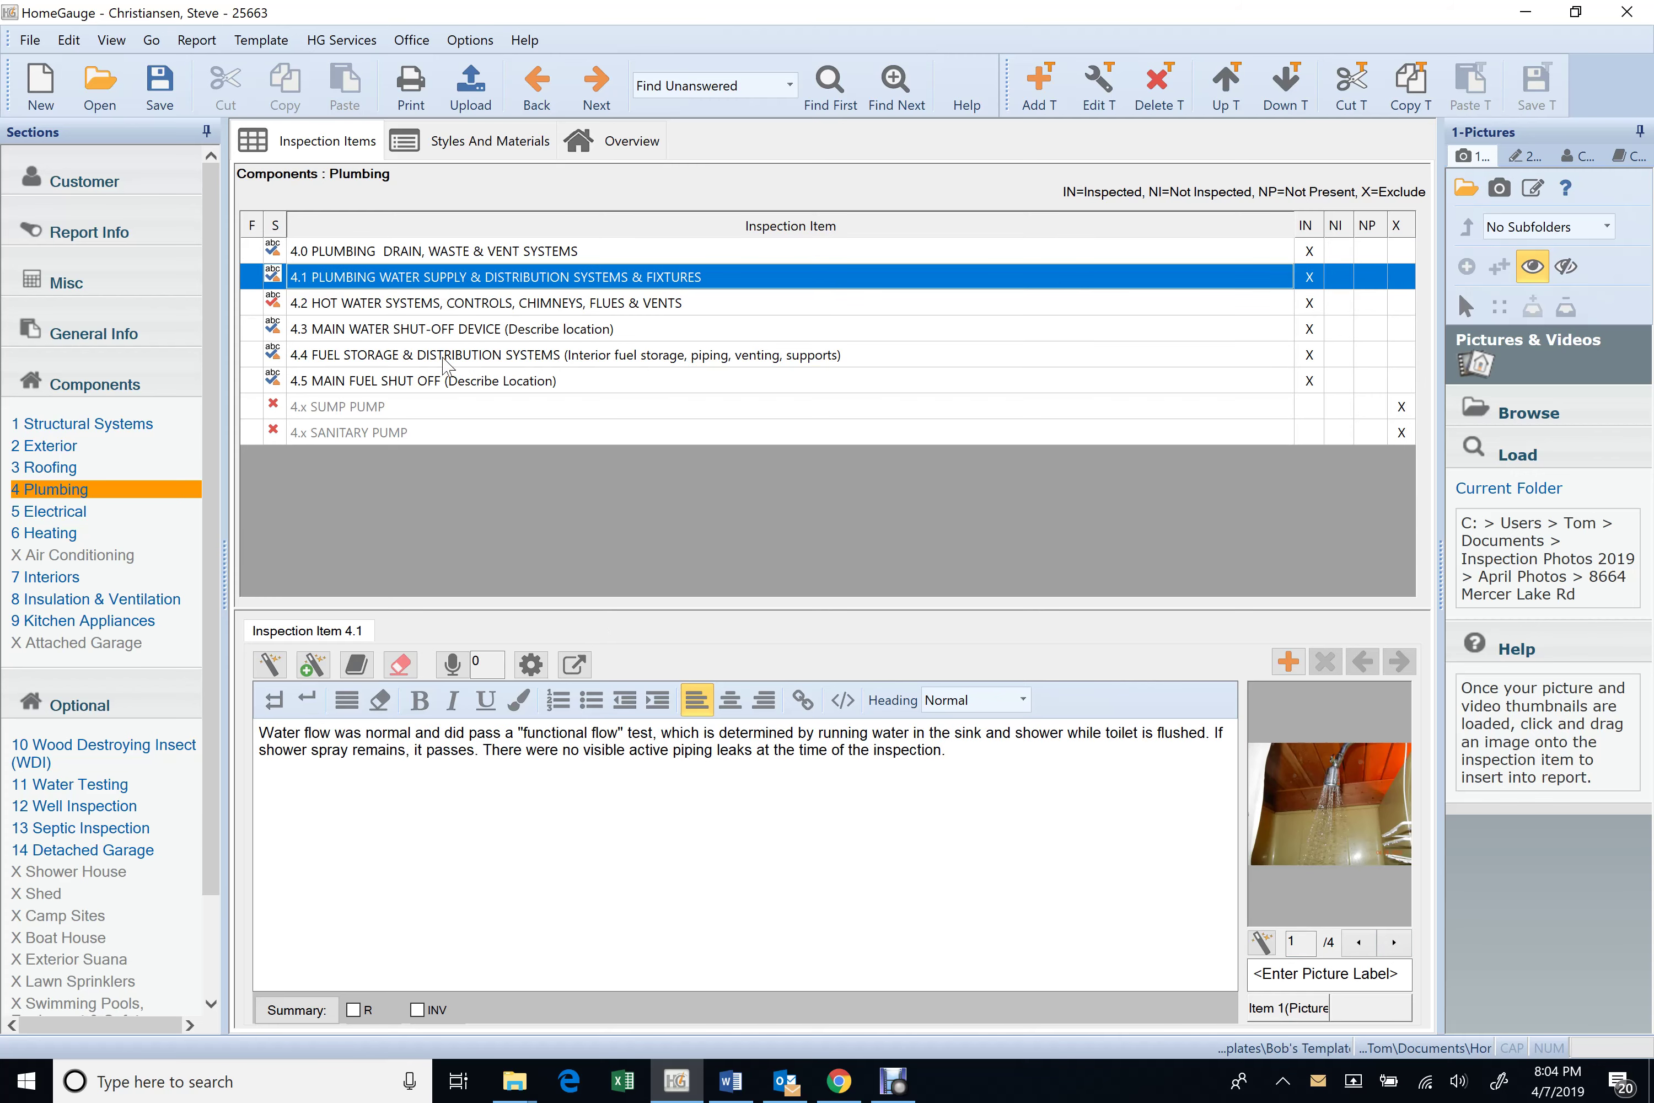
left_click(447, 325)
left_click(463, 306)
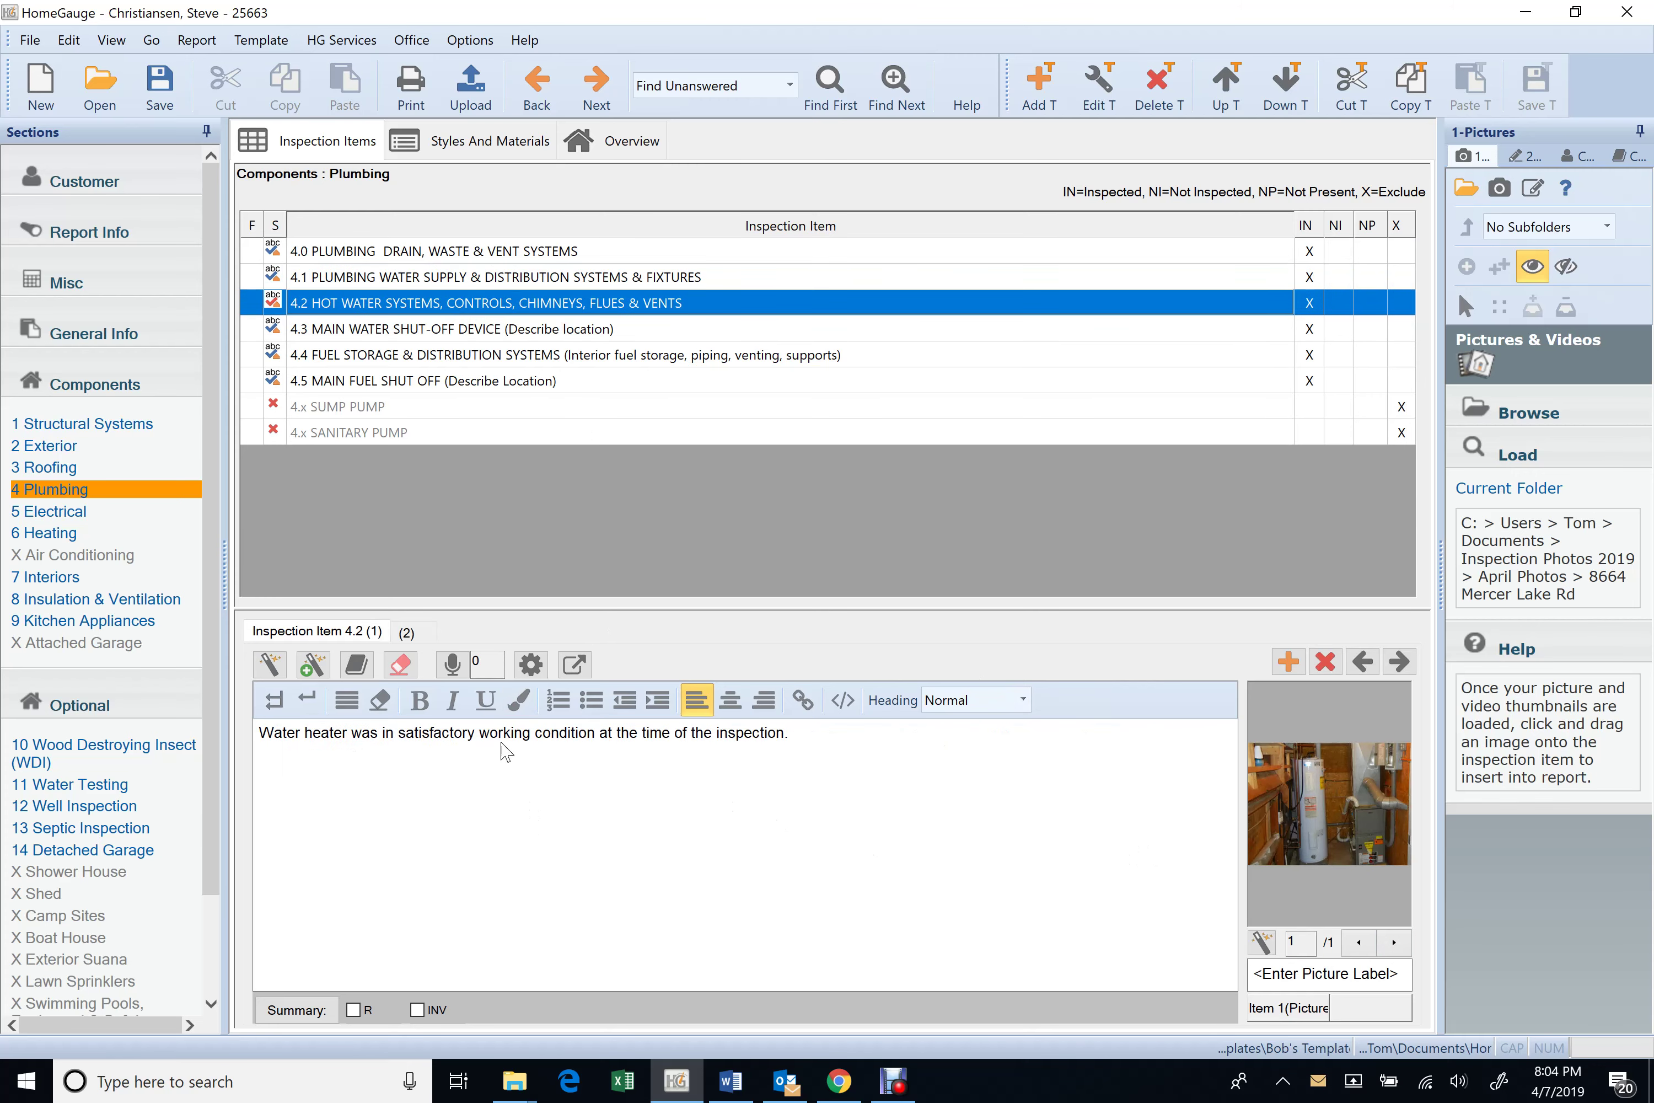
left_click(419, 637)
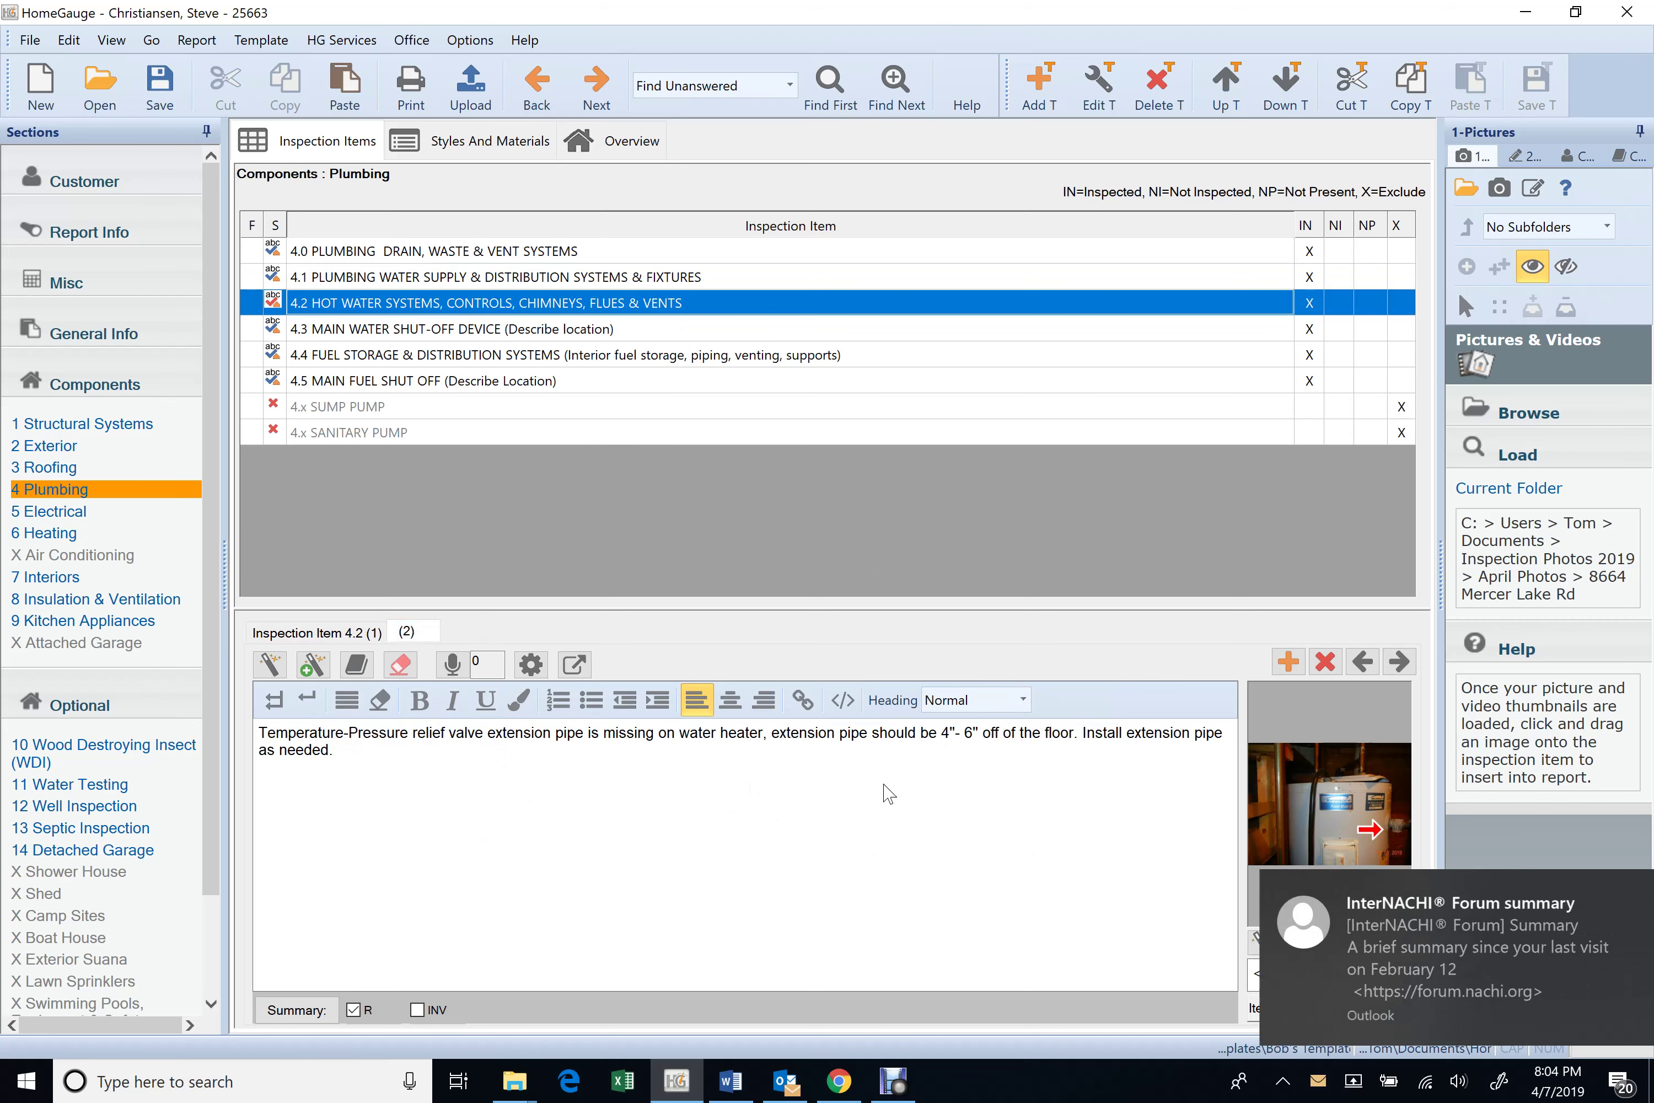
left_click(409, 332)
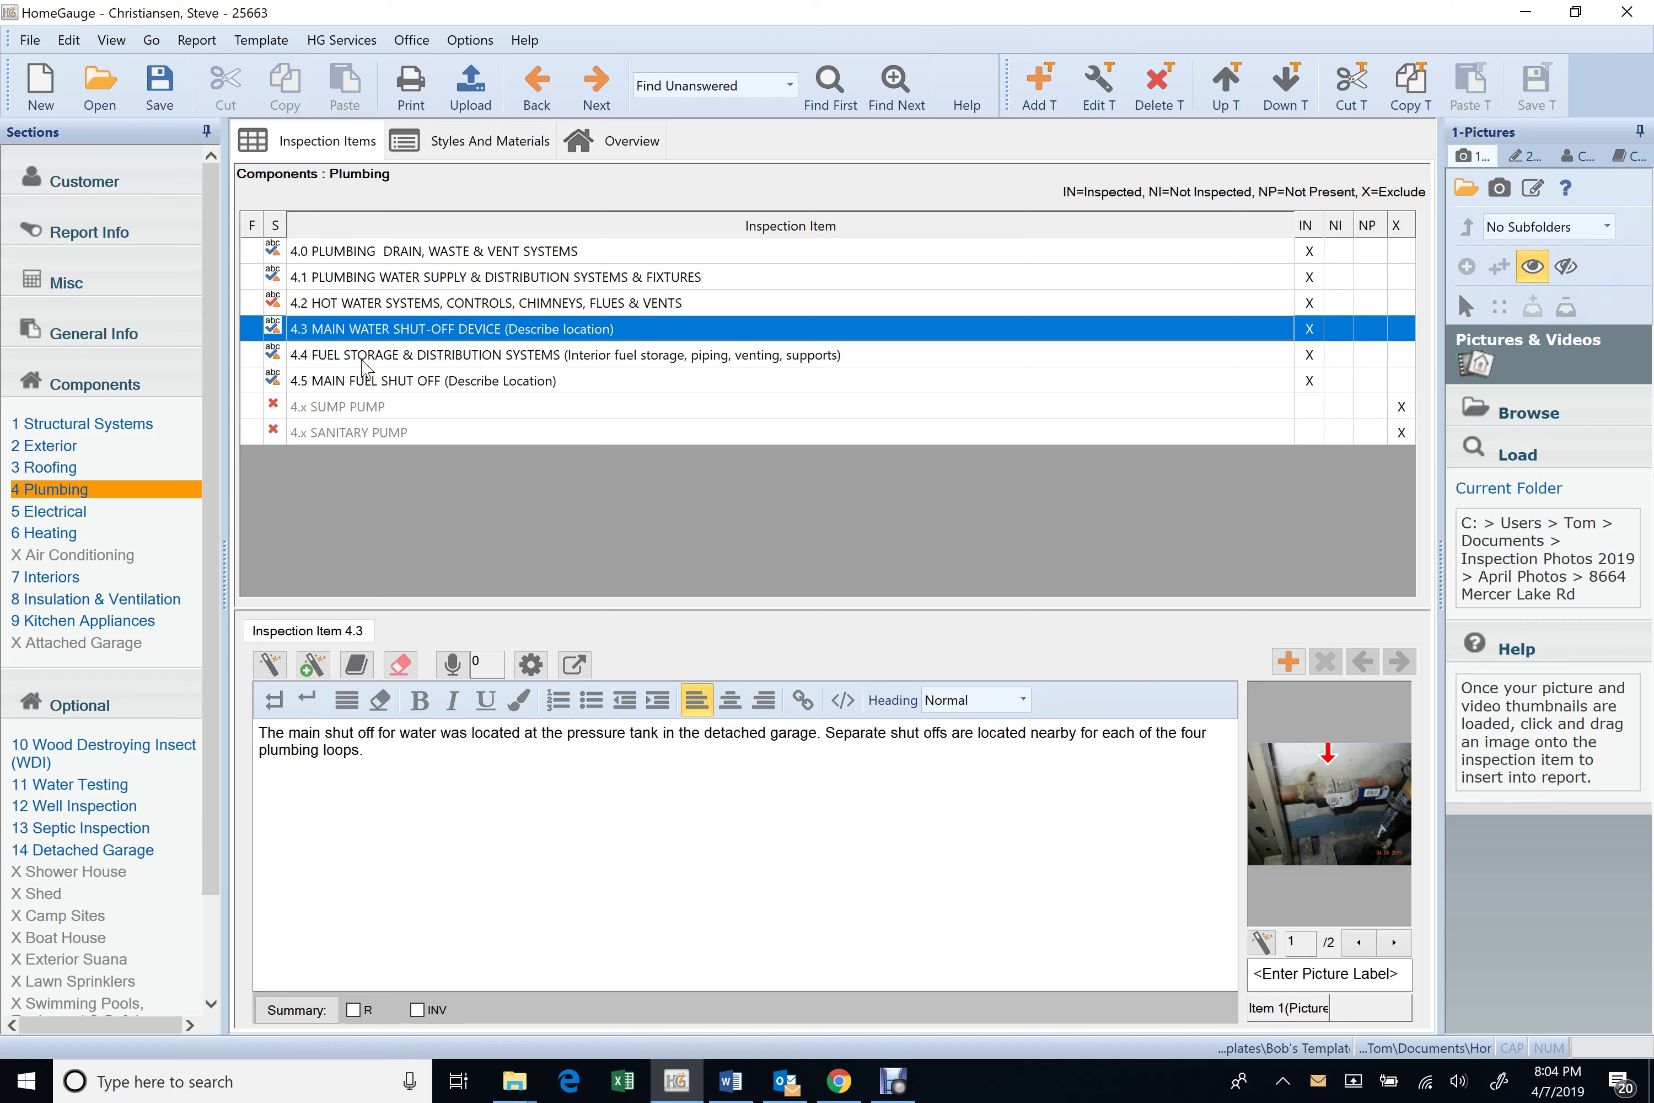
- Review the Fuel Storage & Distribution Systems and Main Fuel Shut Off comments in the Plumbing section
left_click(362, 360)
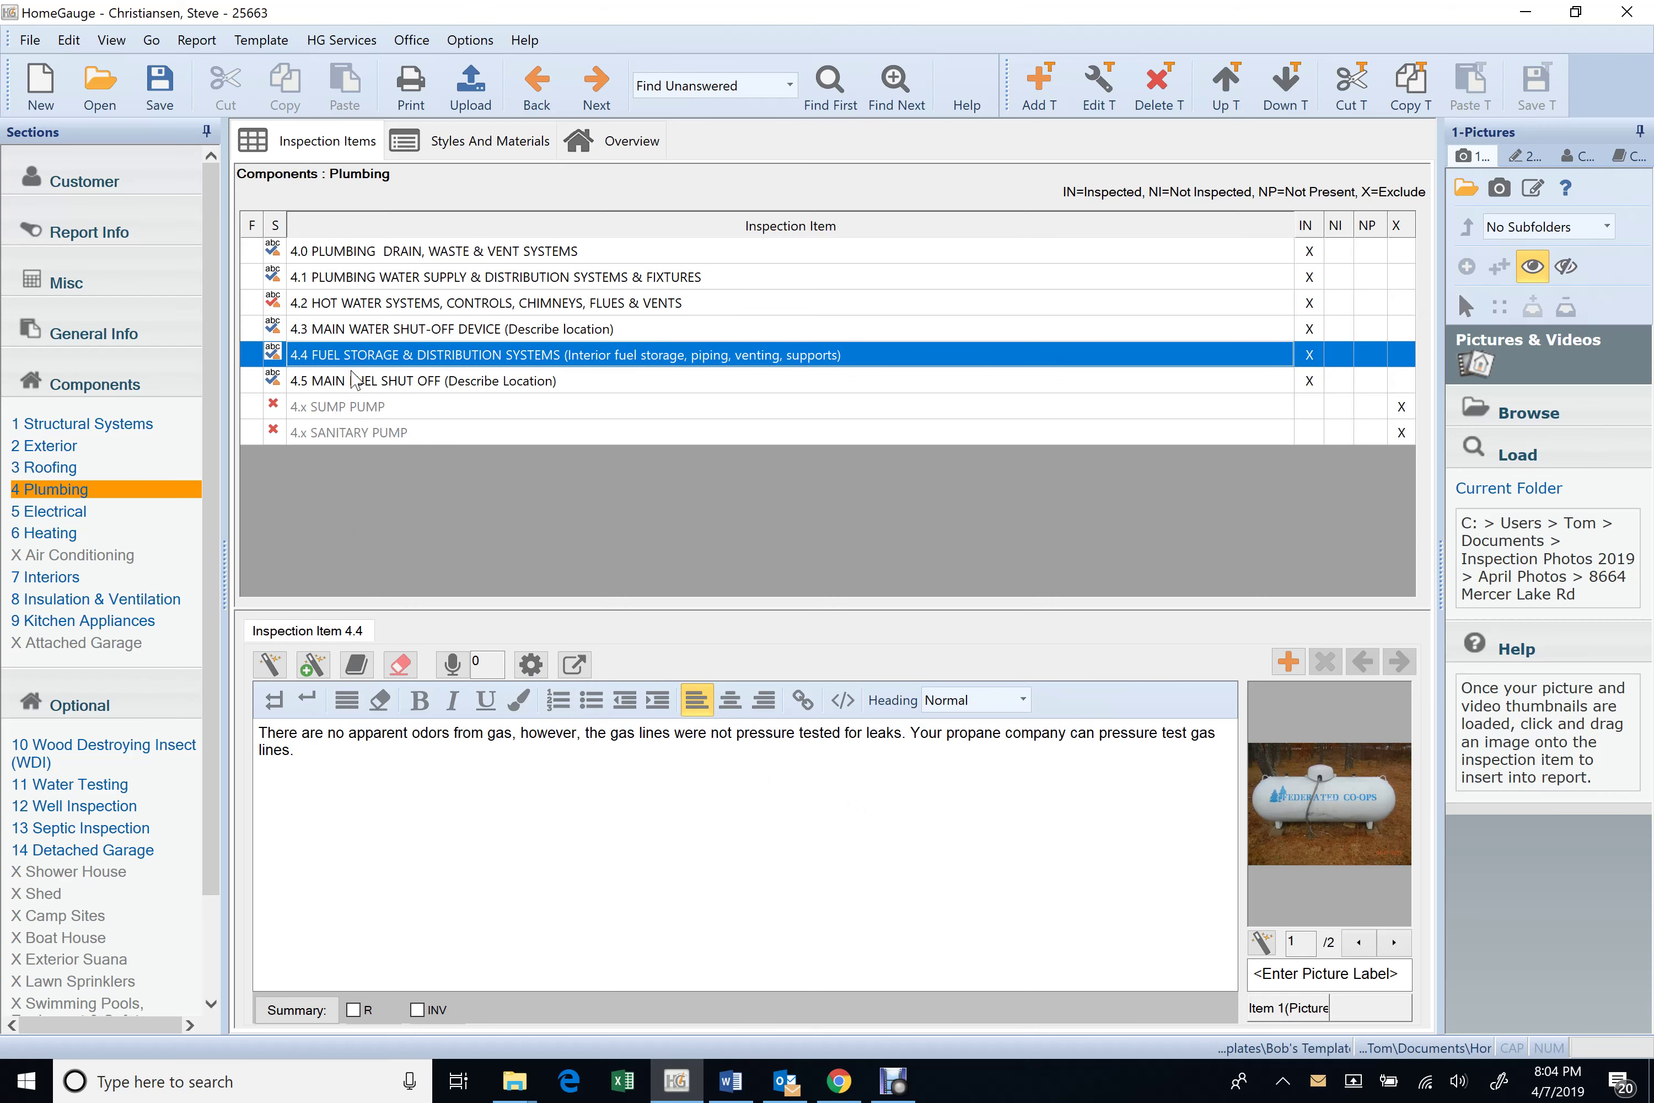
left_click(353, 378)
- Review the Electrical section's comments on service entrance conductors, panel locations, and main and distribution panels
left_click(139, 511)
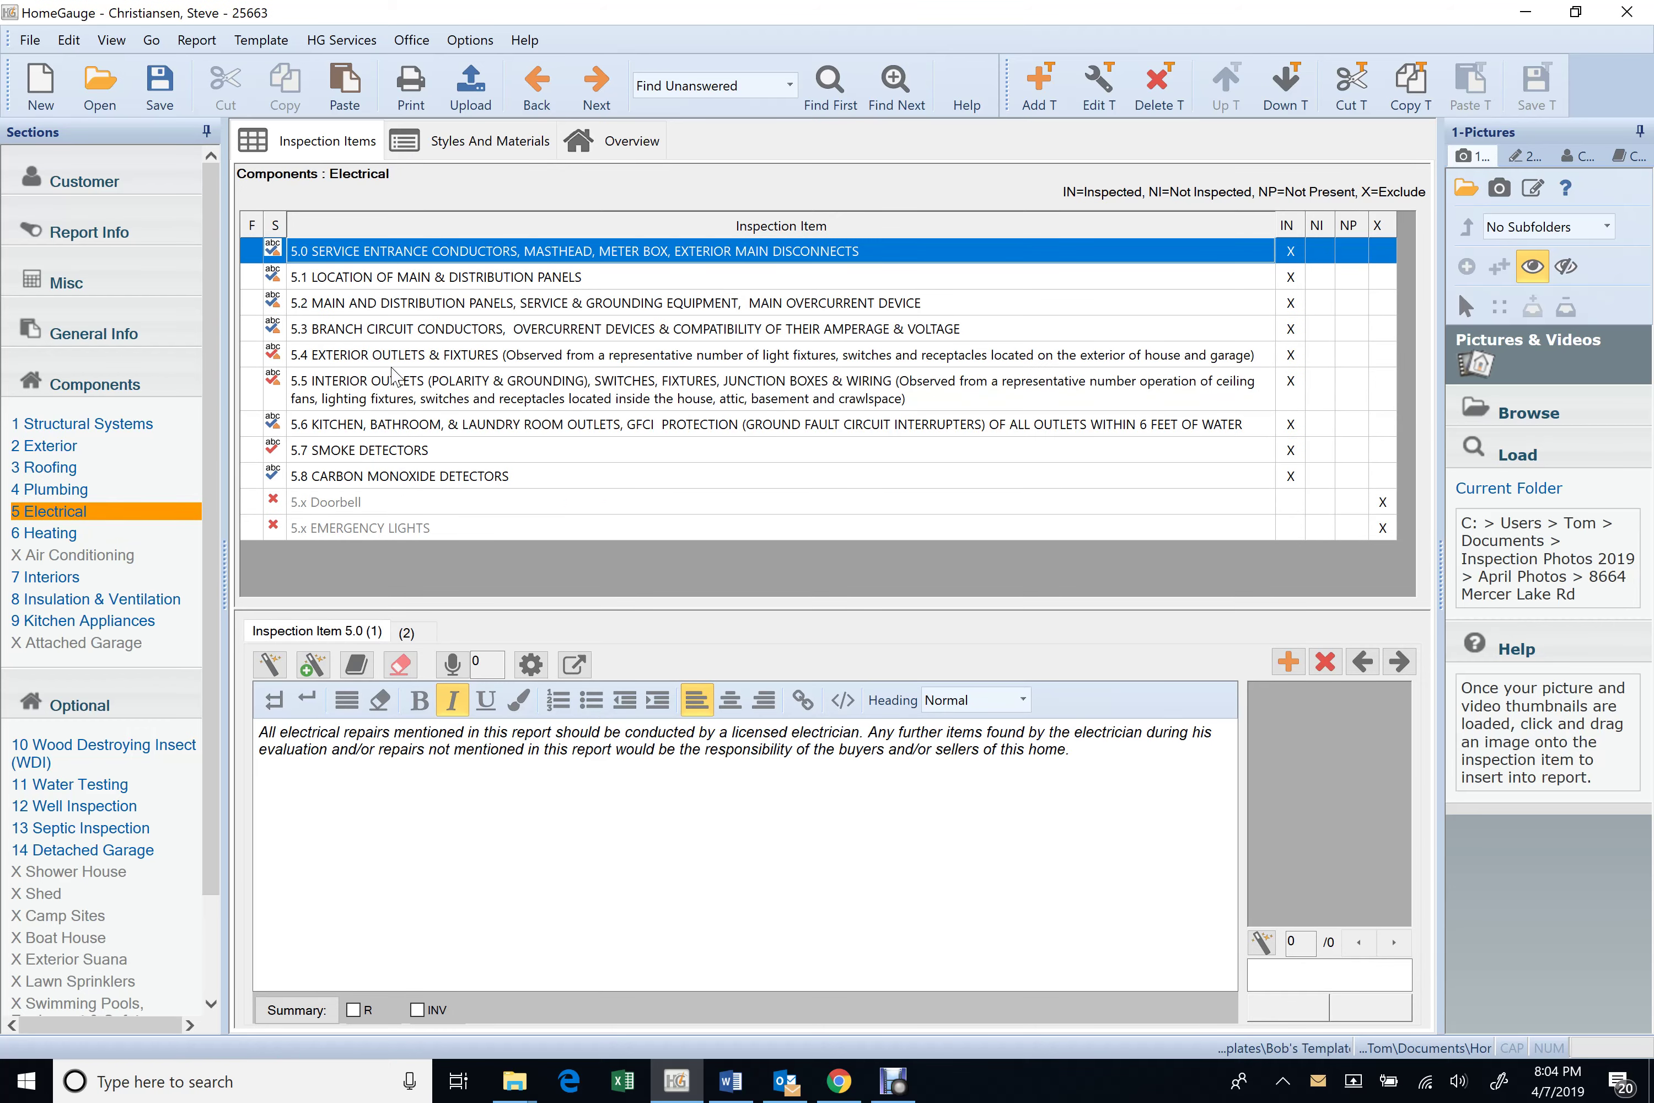
left_click(407, 632)
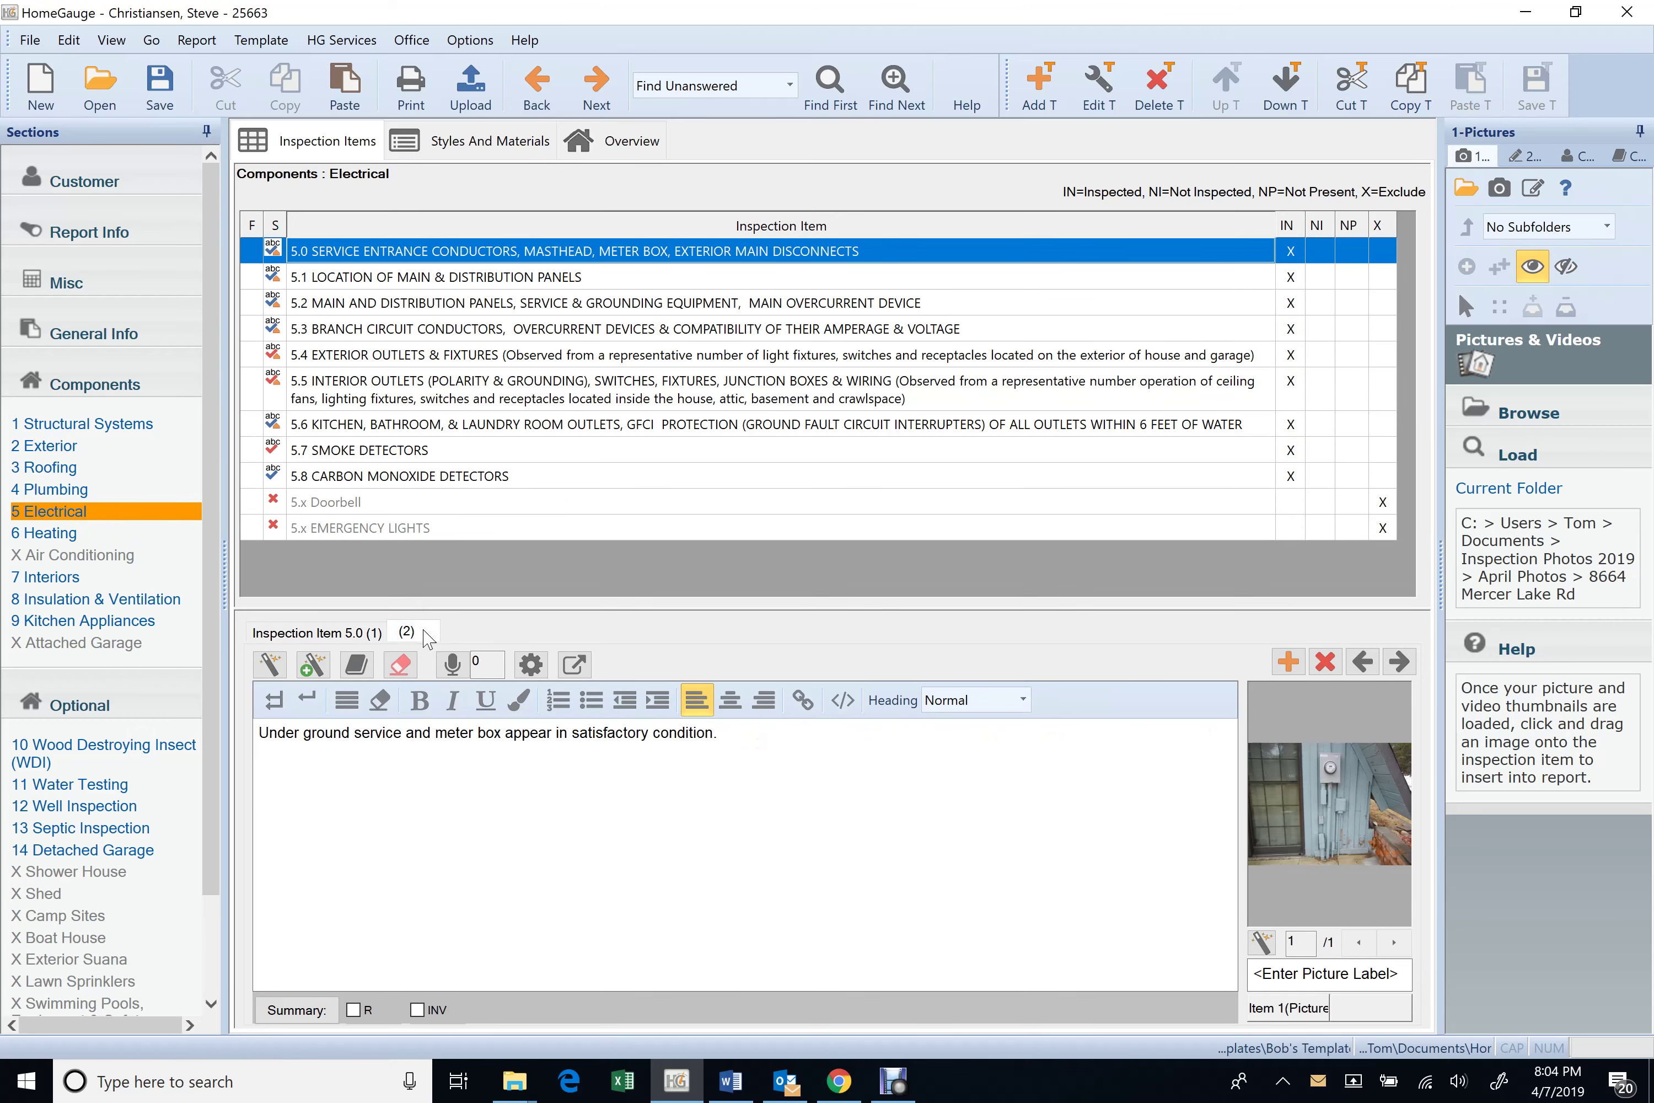
left_click(343, 283)
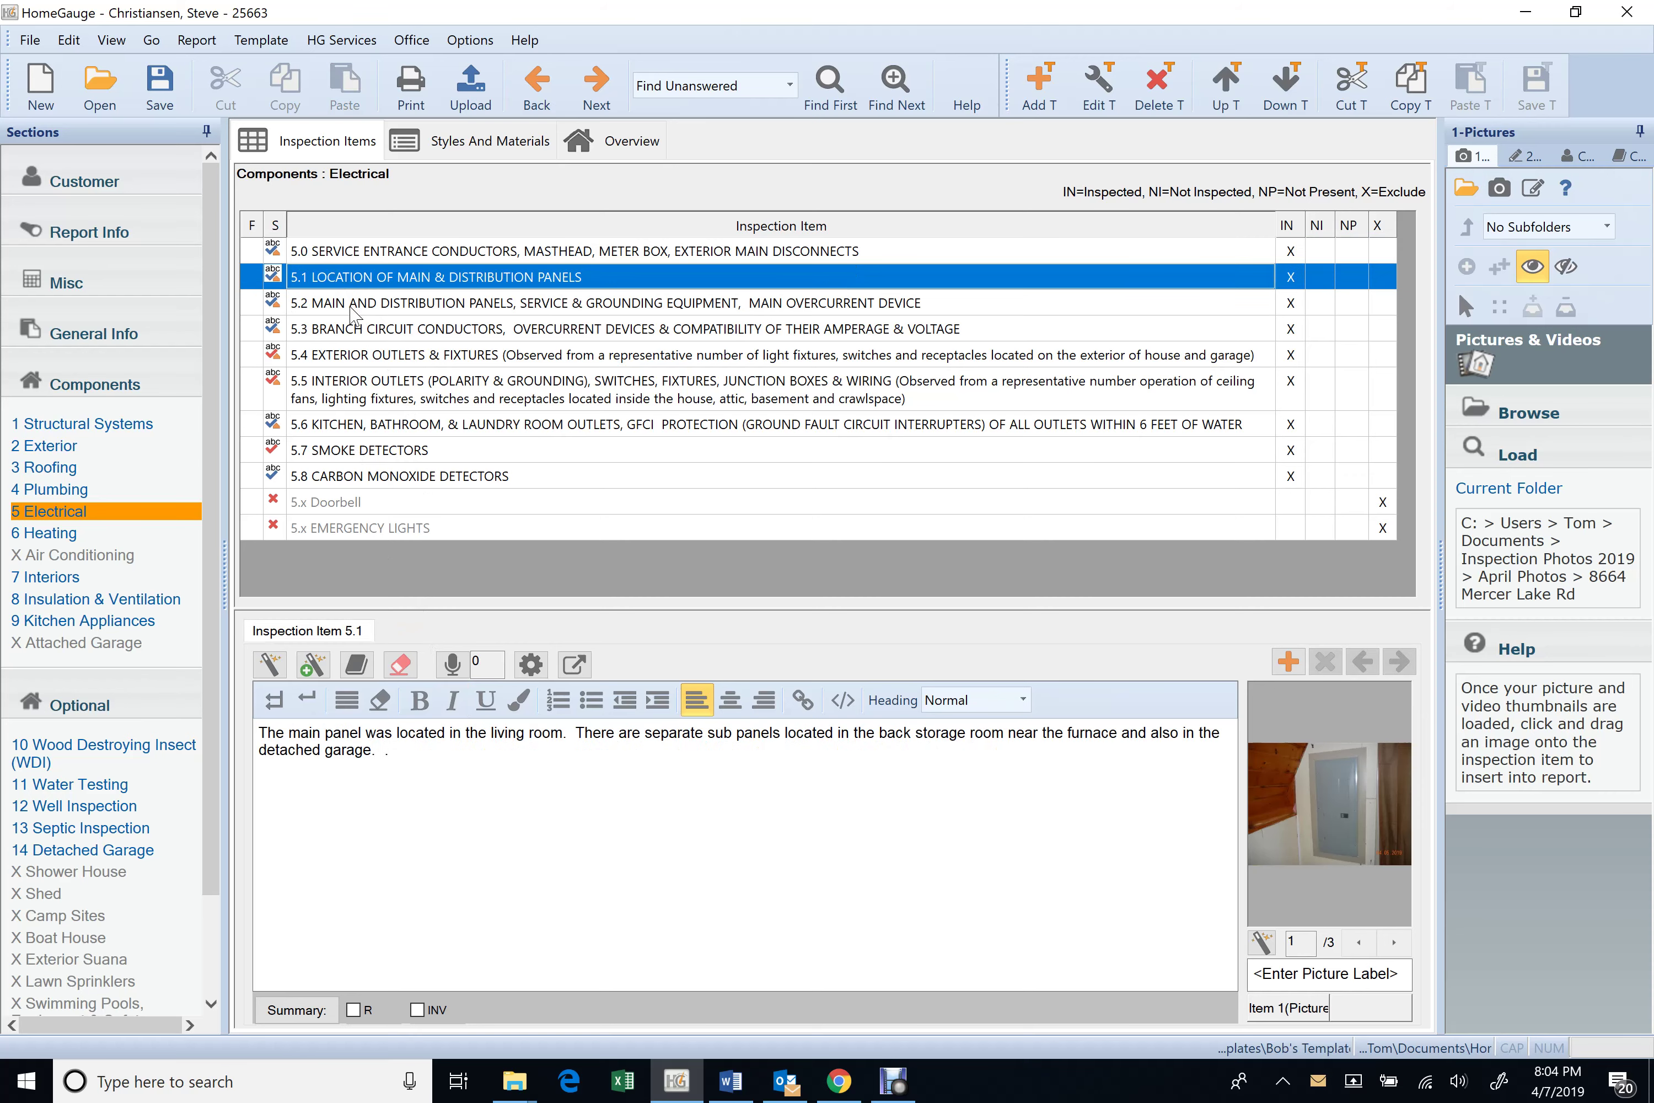
left_click(352, 306)
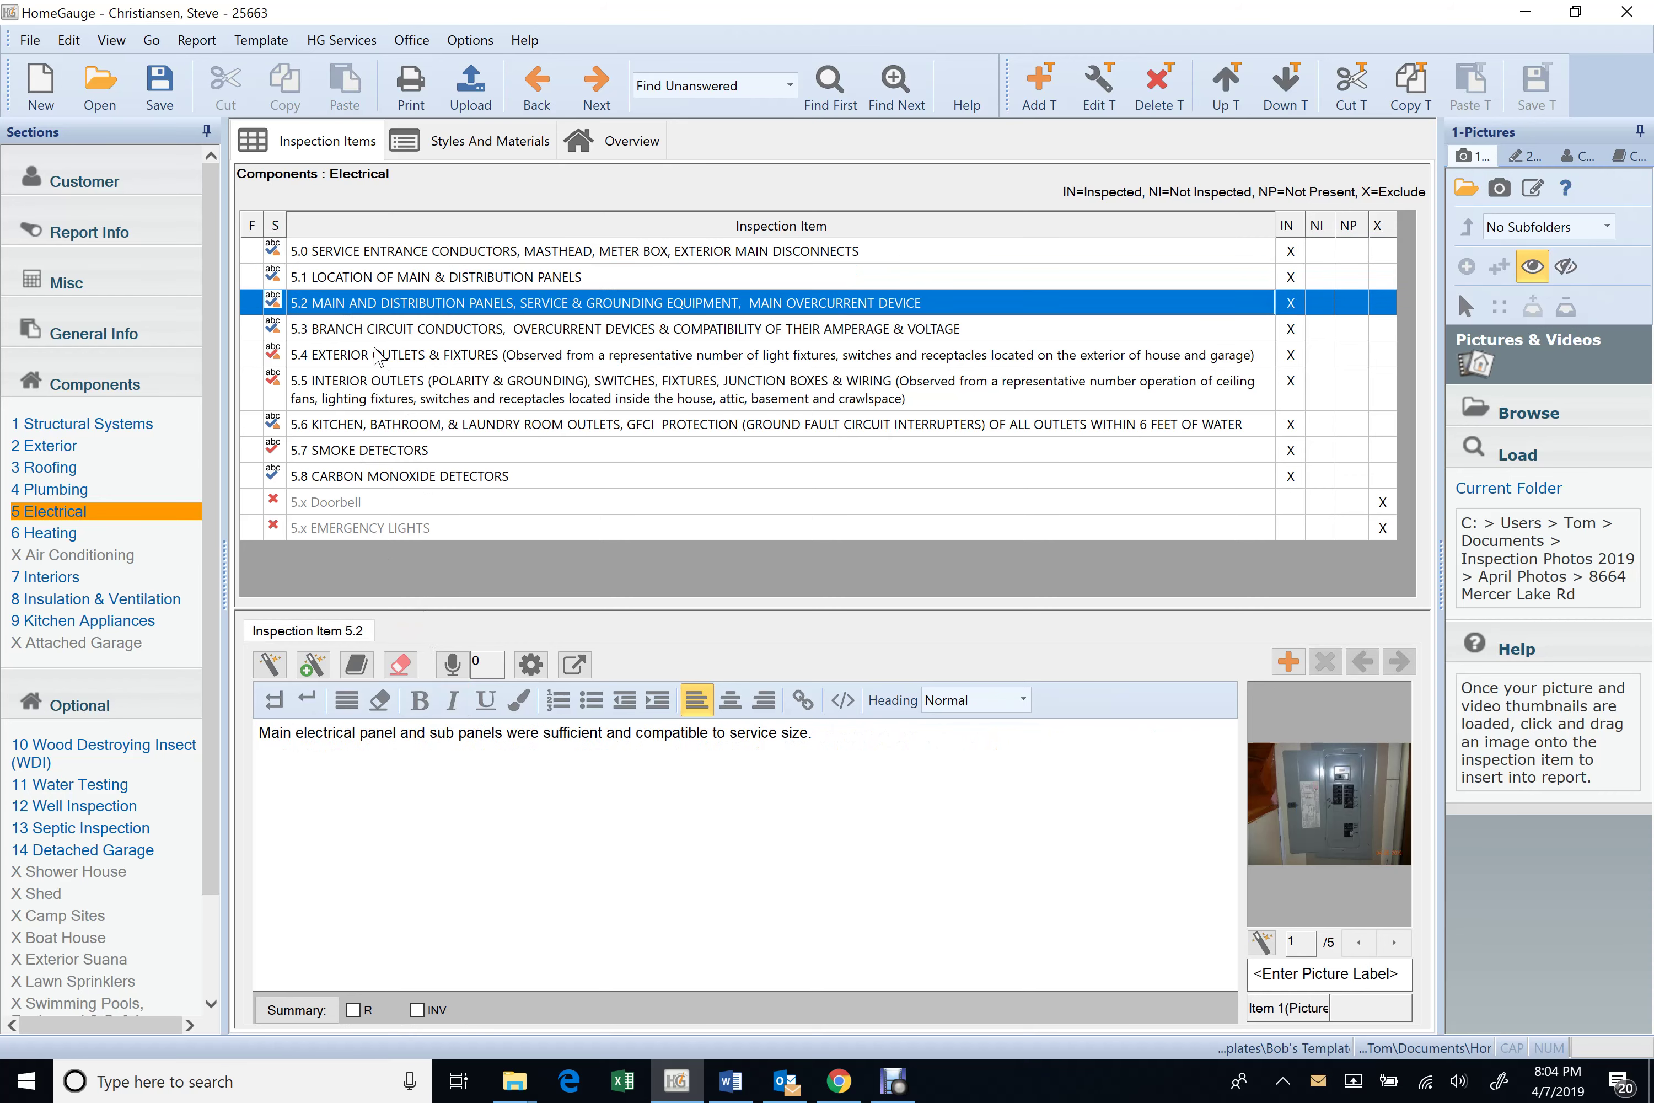
- Insert the missing space before "White wires" in the Branch Circuit Conductors comment, item 5.3
left_click(377, 331)
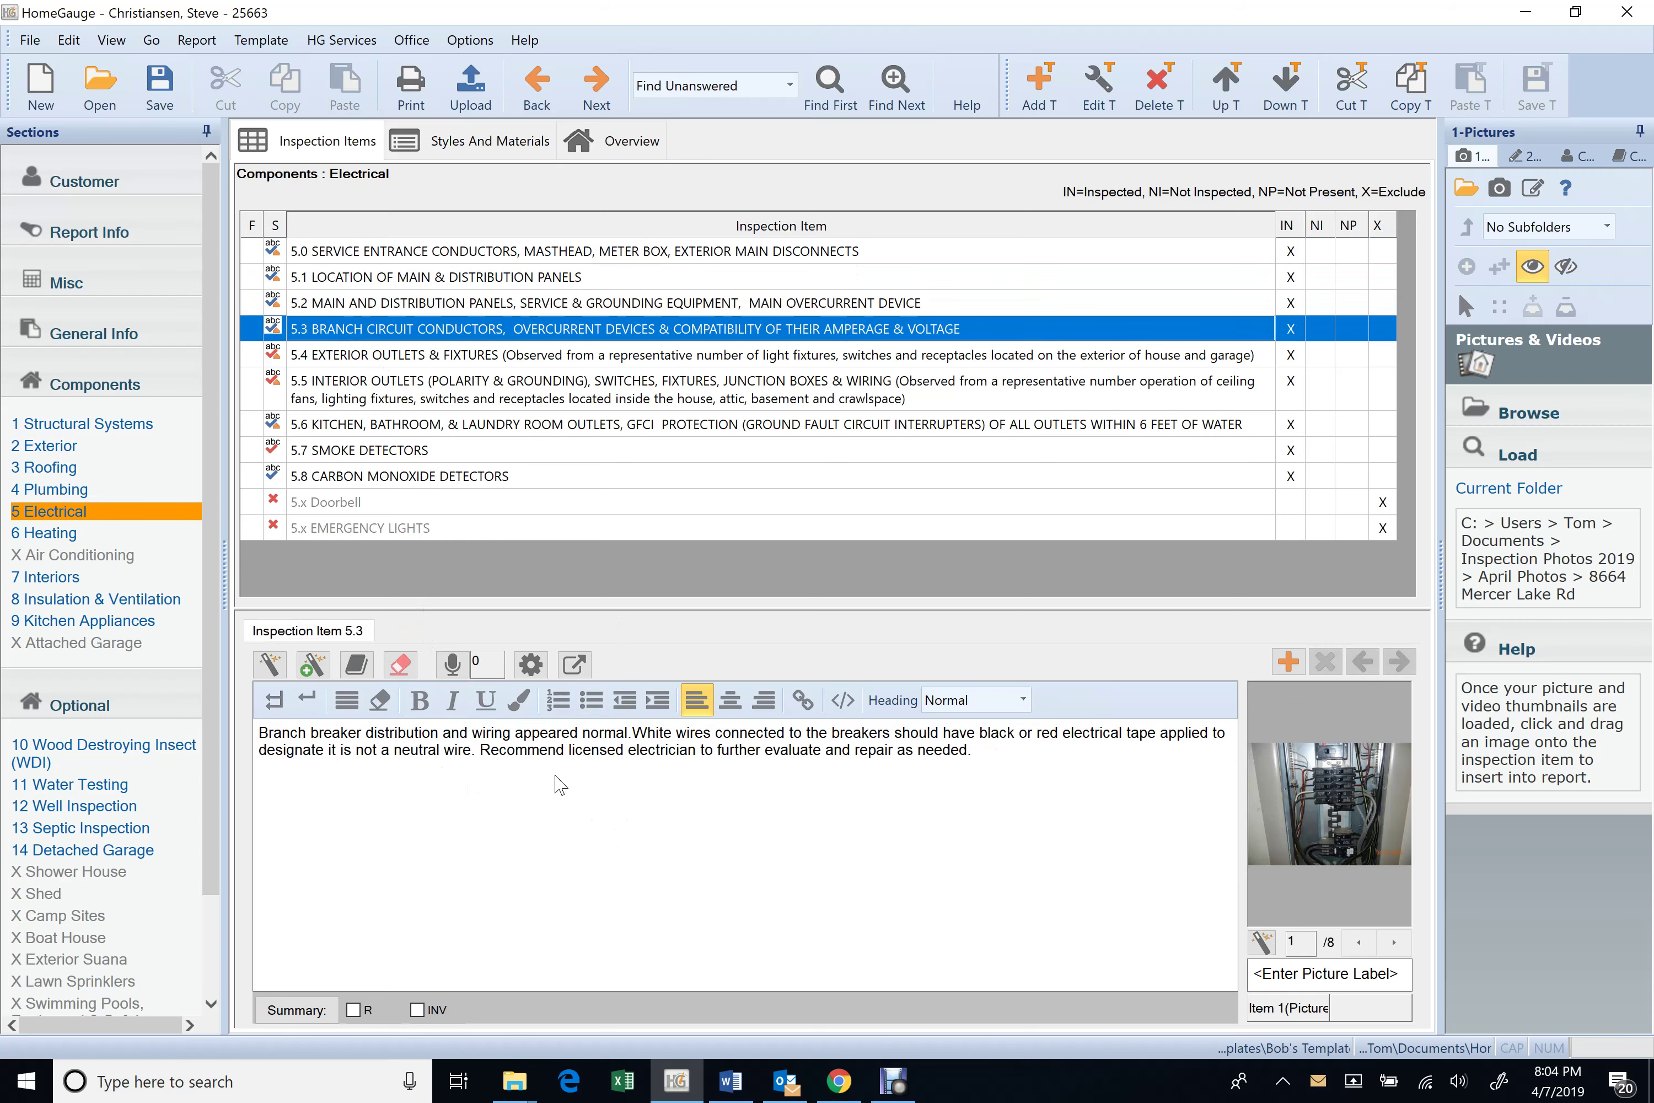
left_click(636, 733)
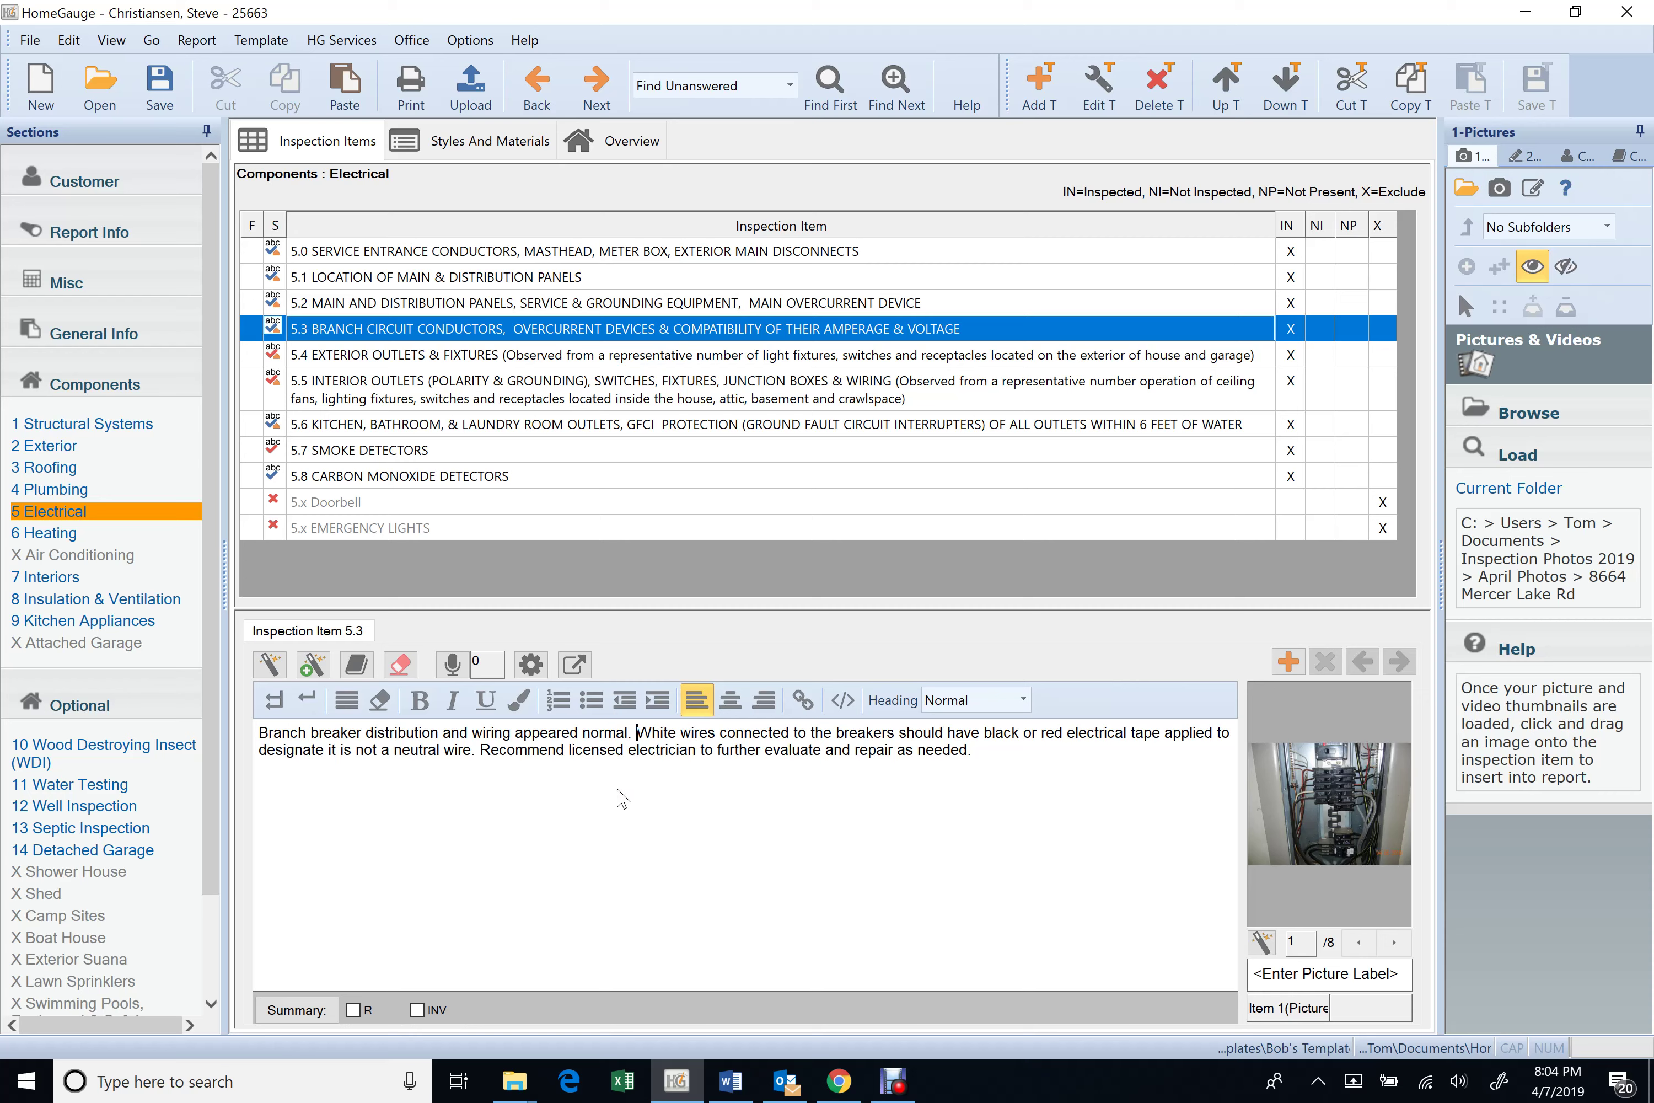
- Go through all the pictures attached to Branch Circuit Conductors, returning to the garage panel picture, number 6
left_click(1394, 942)
left_click(1394, 942)
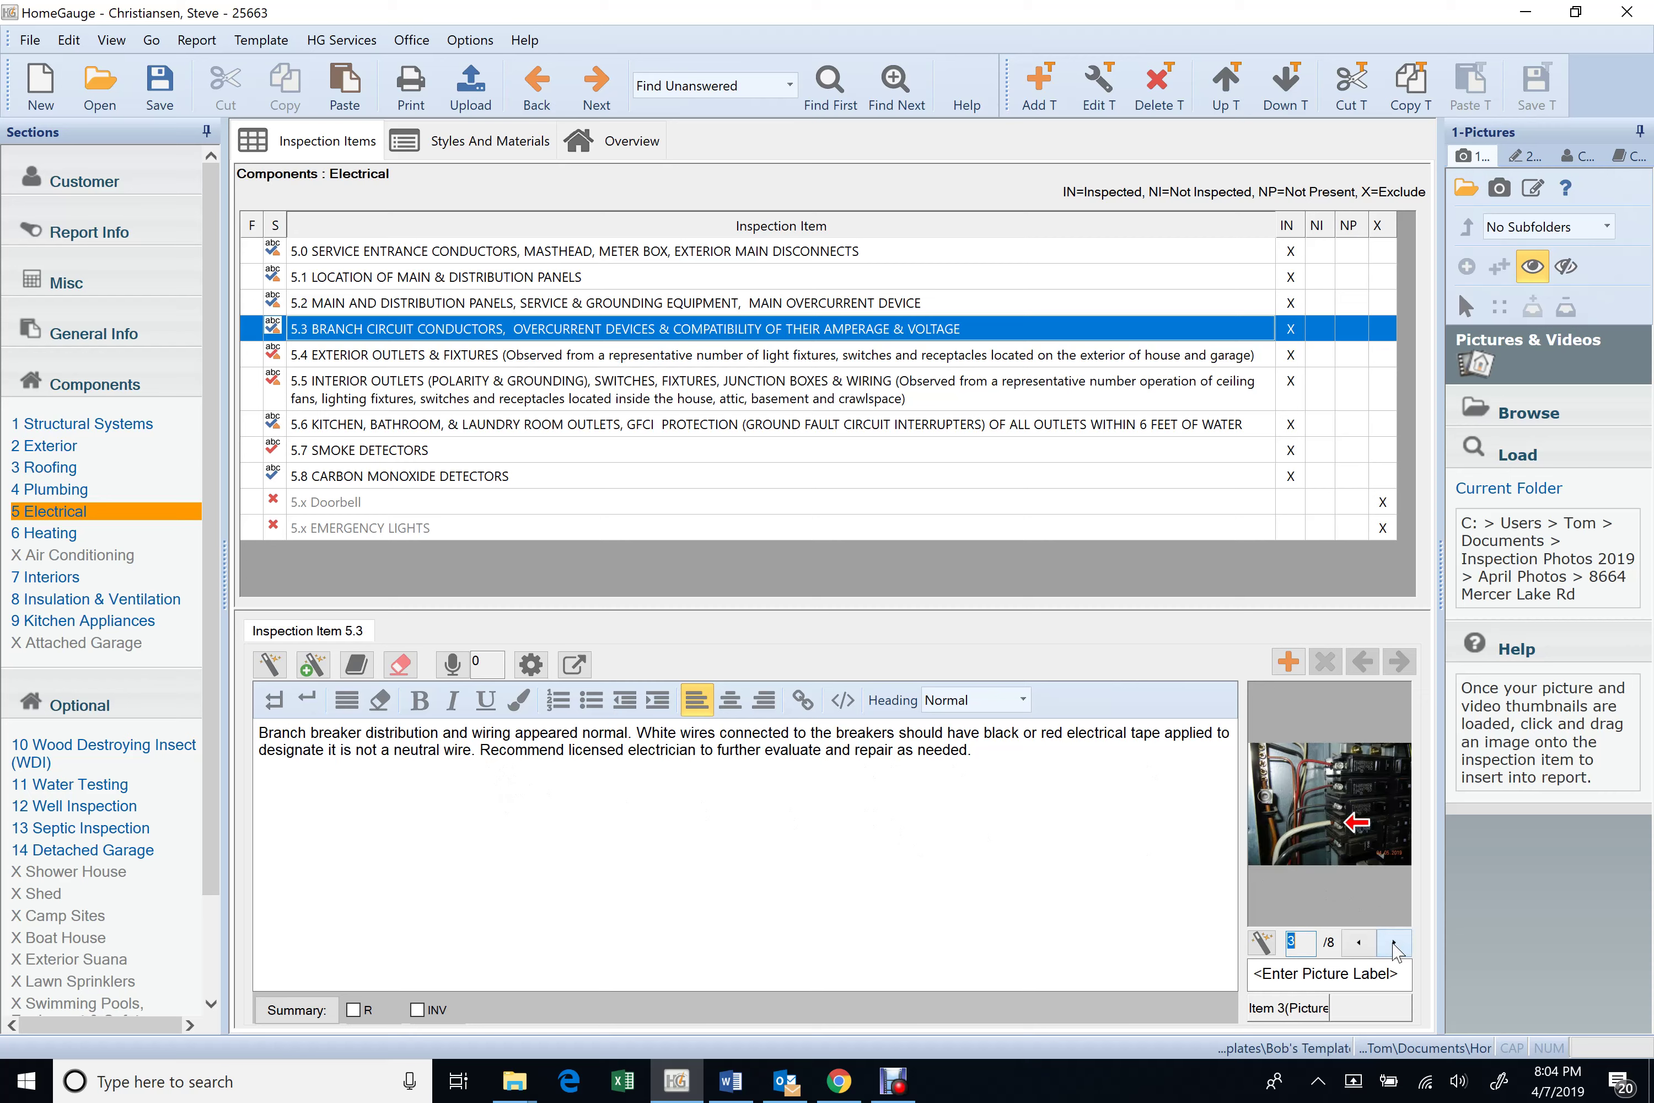
left_click(1394, 942)
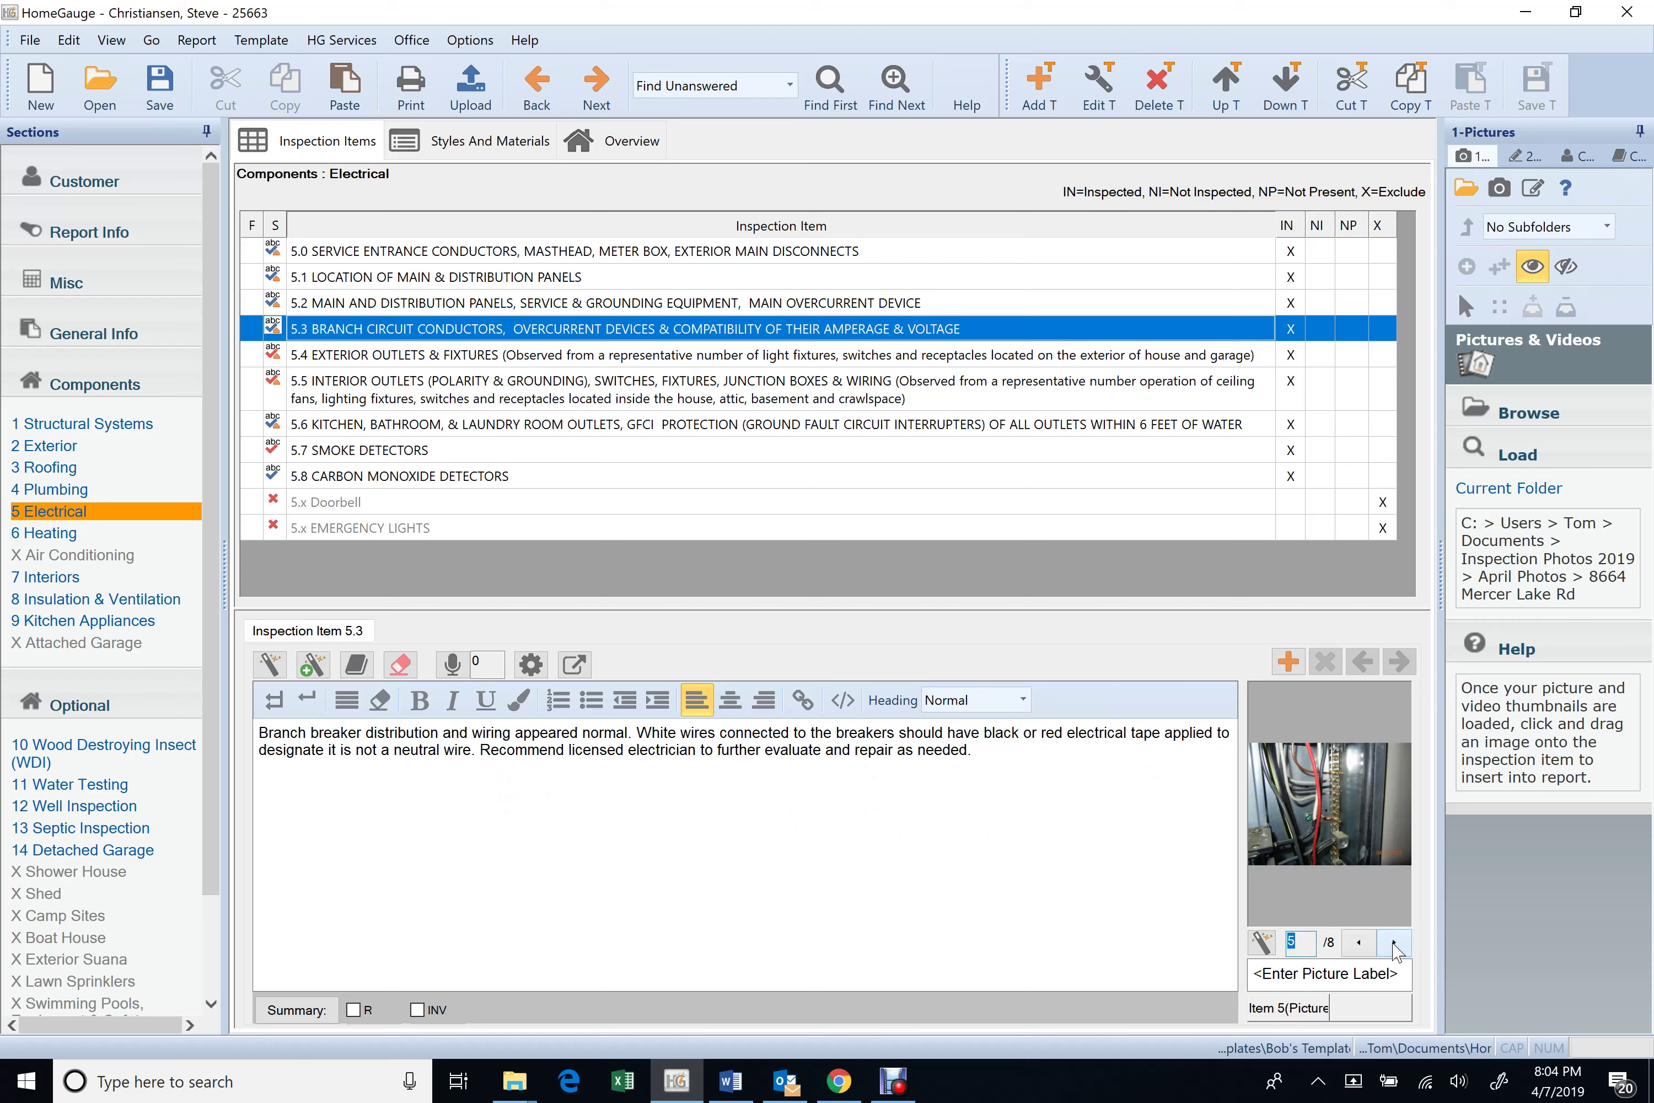
left_click(1394, 944)
left_click(1394, 944)
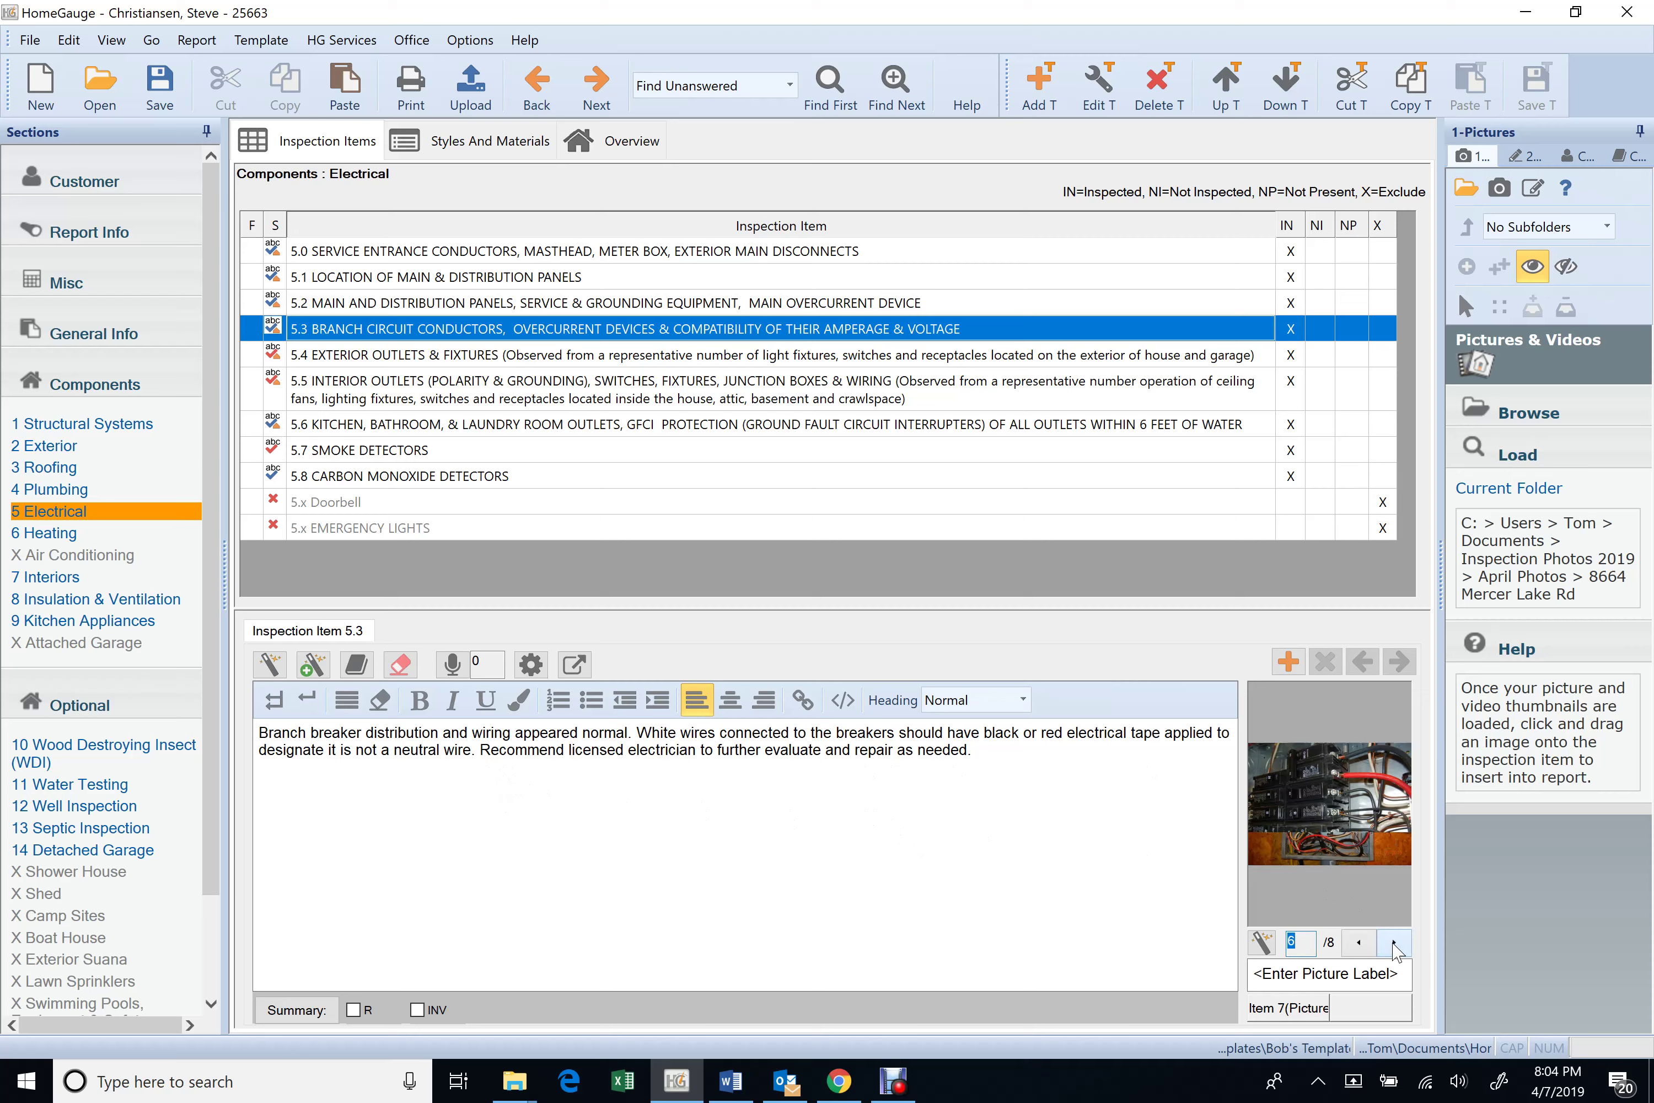
left_click(1394, 944)
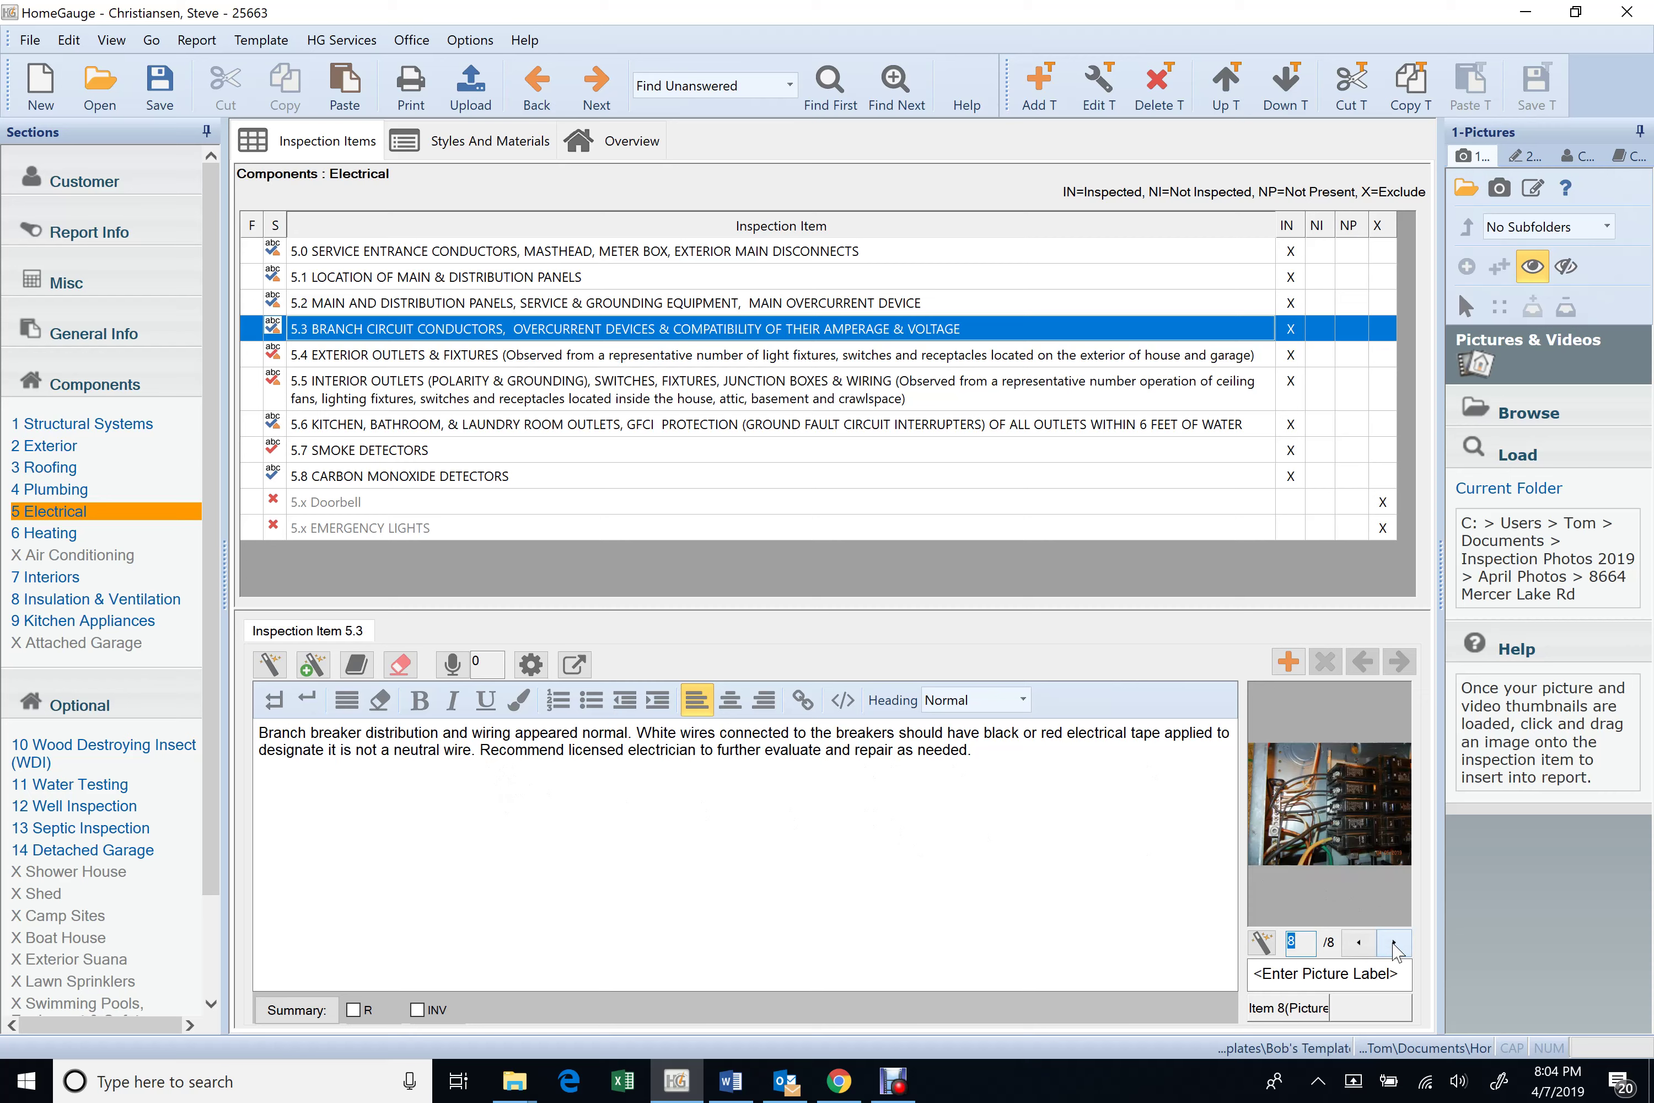
left_click(1359, 943)
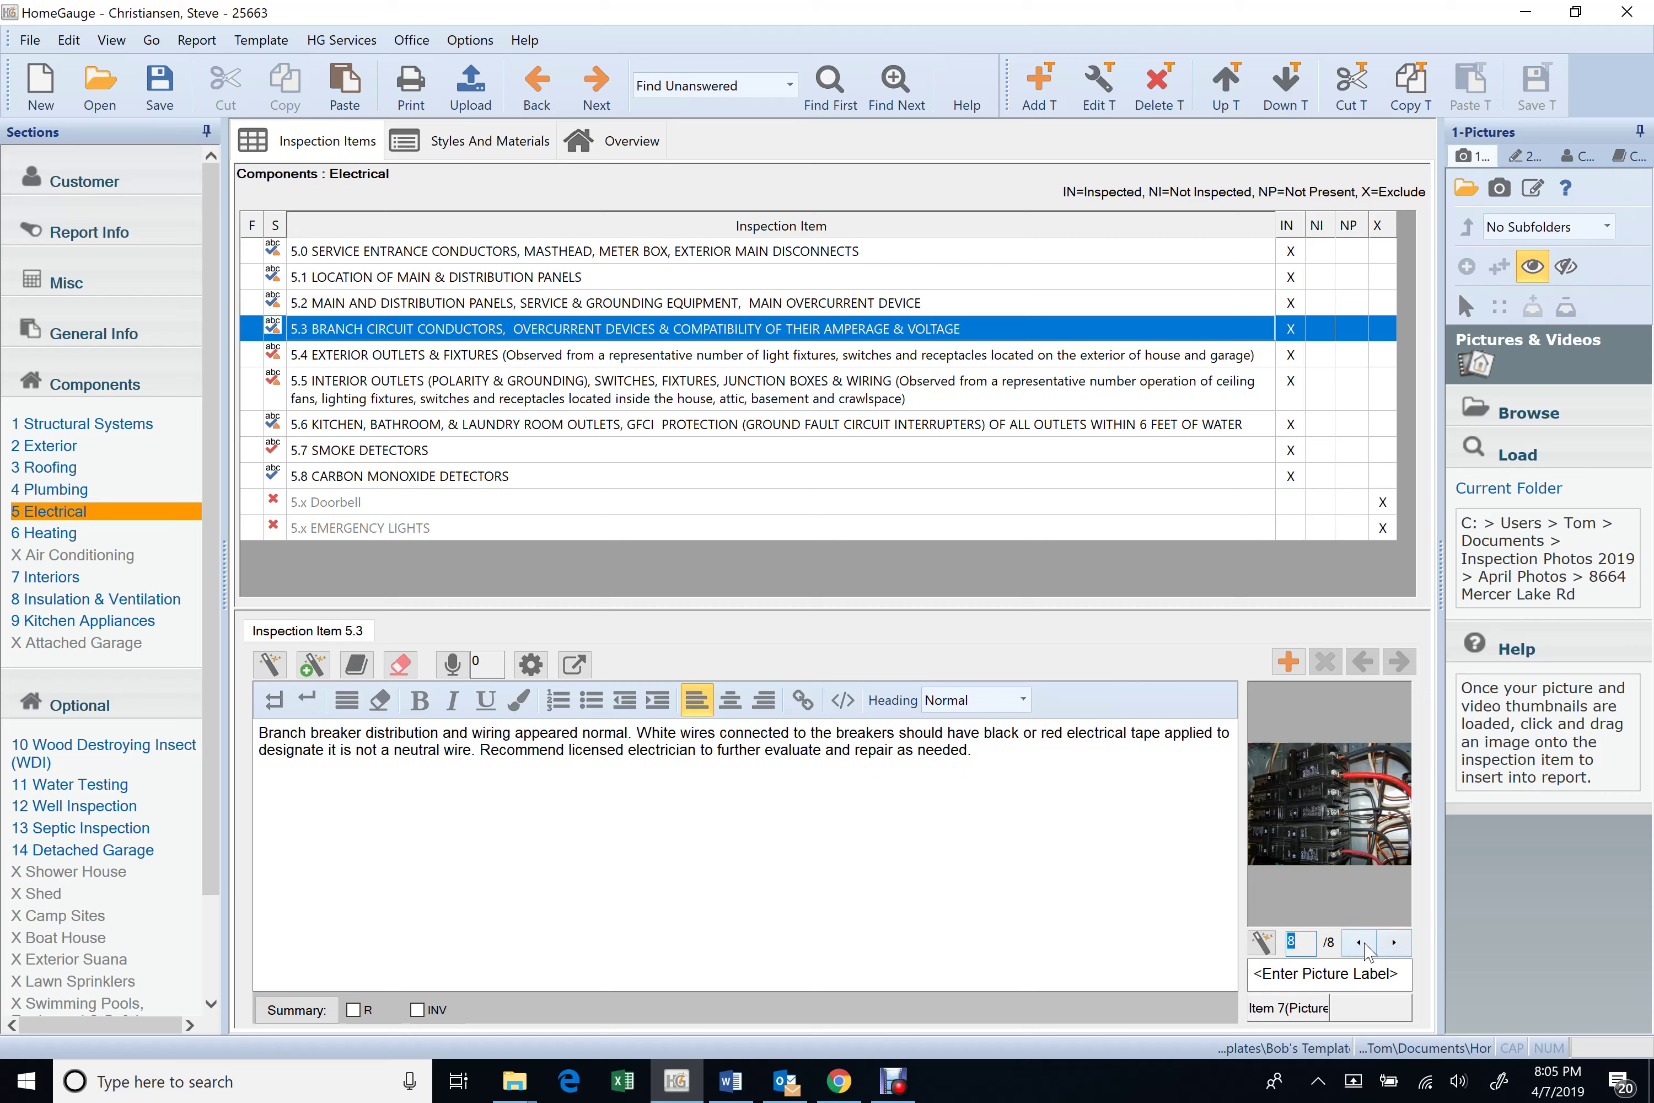
left_click(1360, 944)
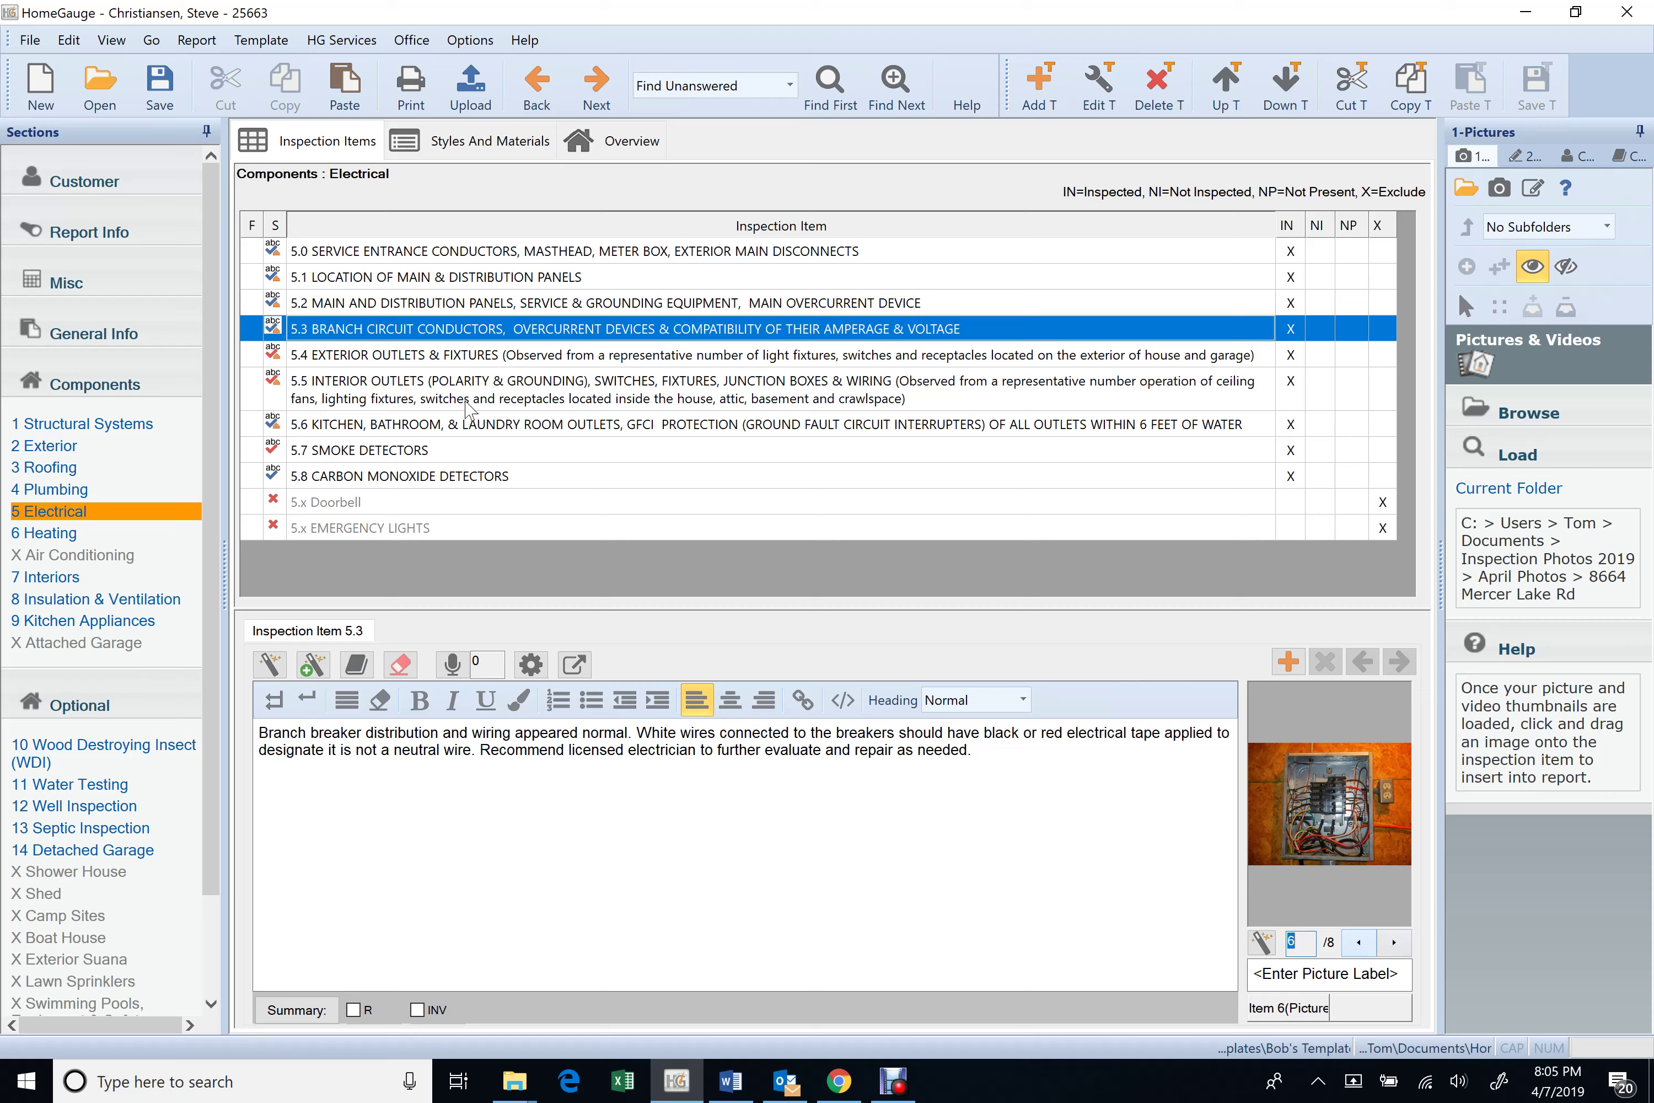
- Go through all the pictures attached to Main and Distribution Panels, item 5.2, ending on picture 5
left_click(463, 306)
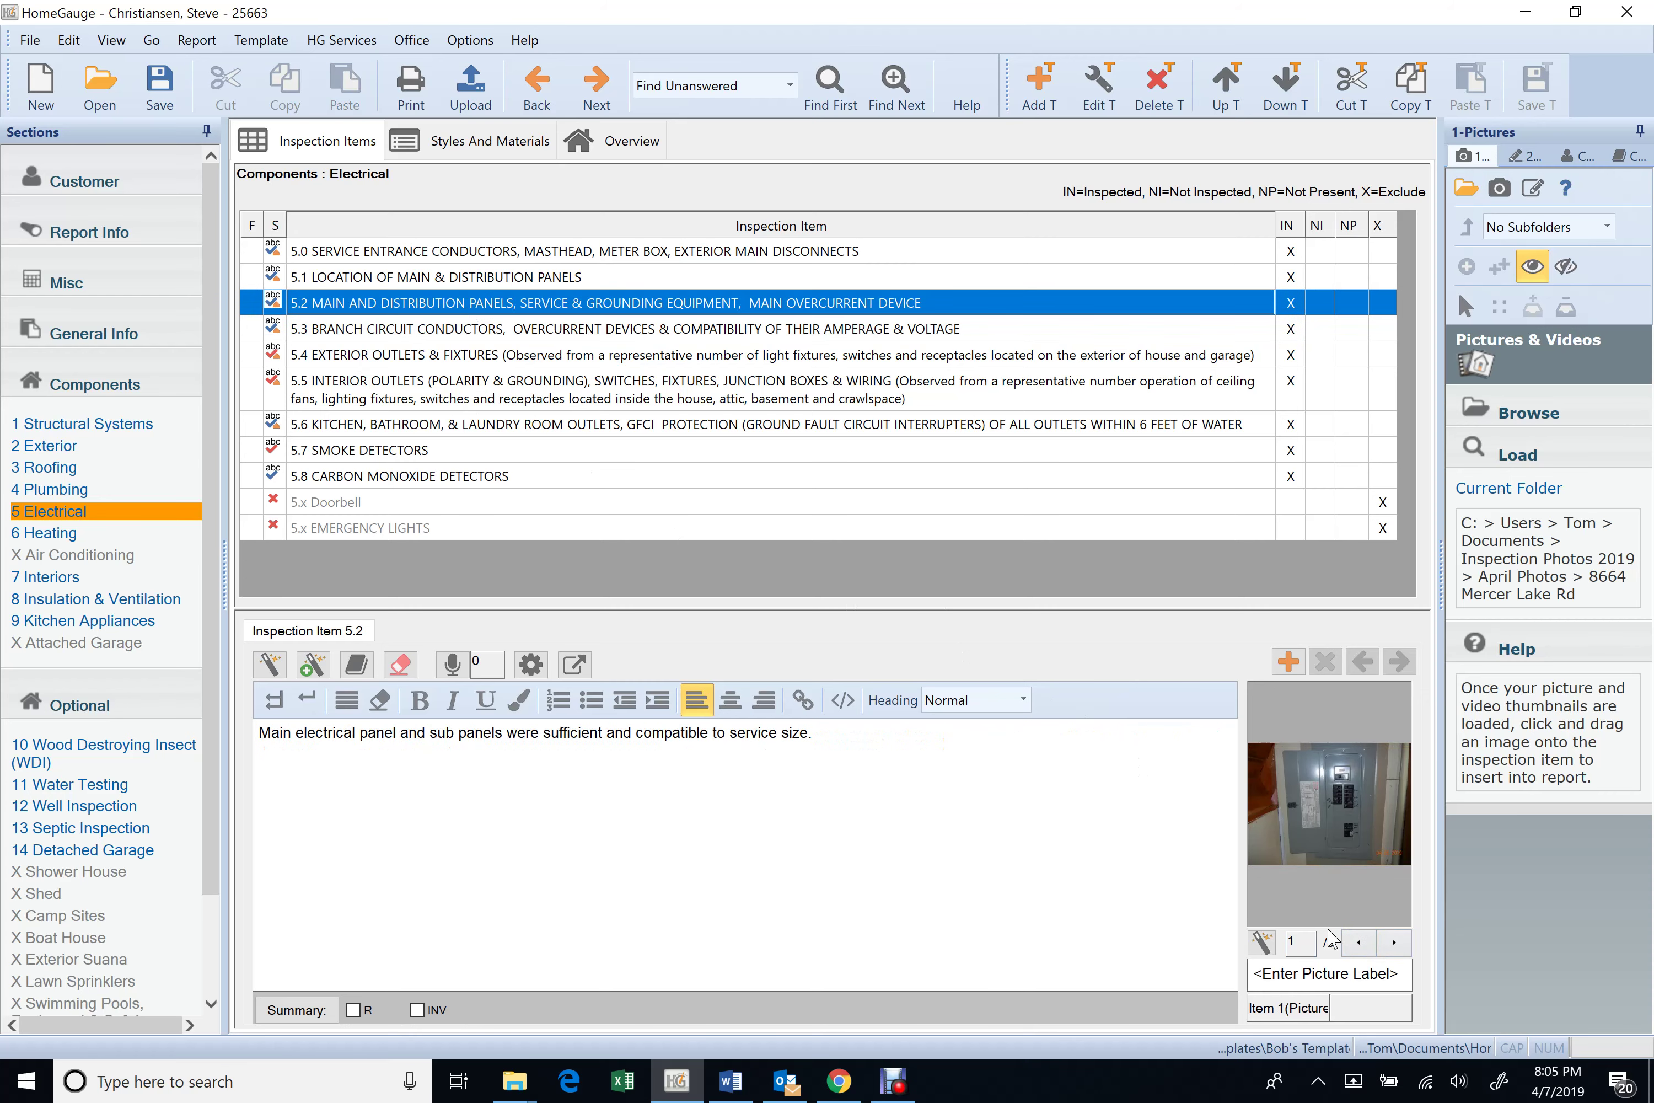
left_click(1394, 943)
left_click(1394, 943)
left_click(1394, 943)
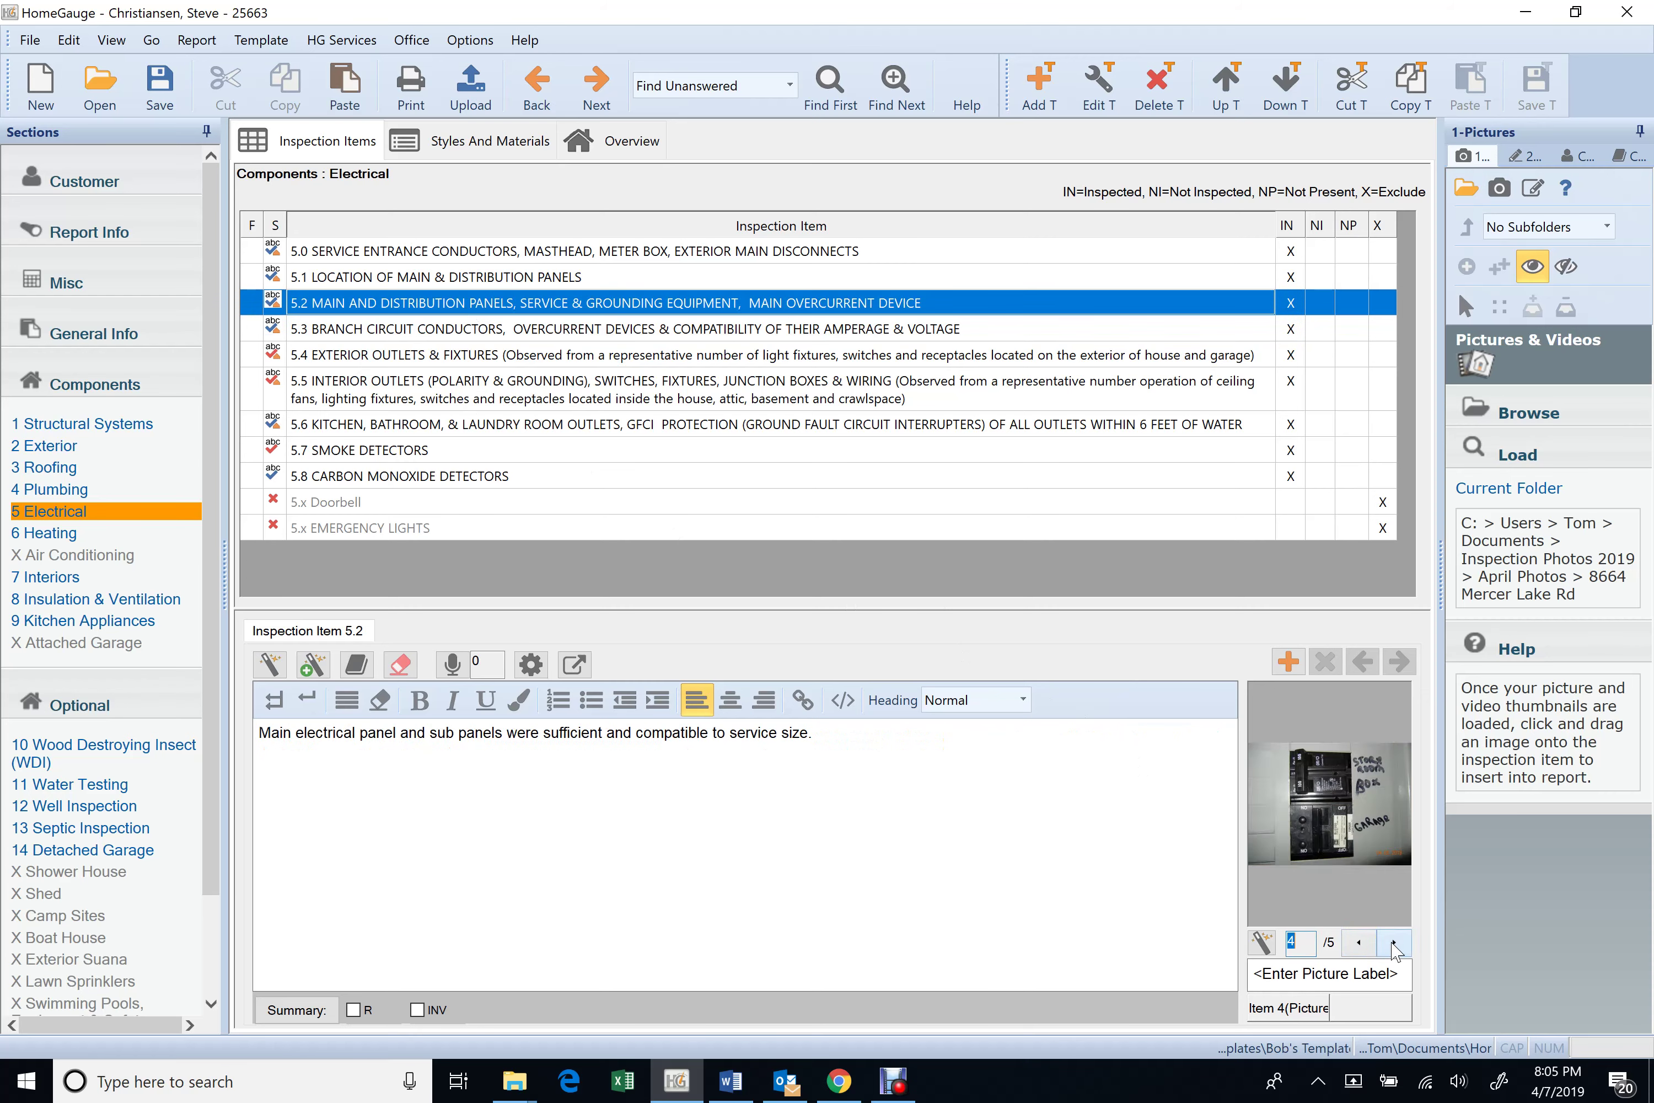
left_click(1394, 944)
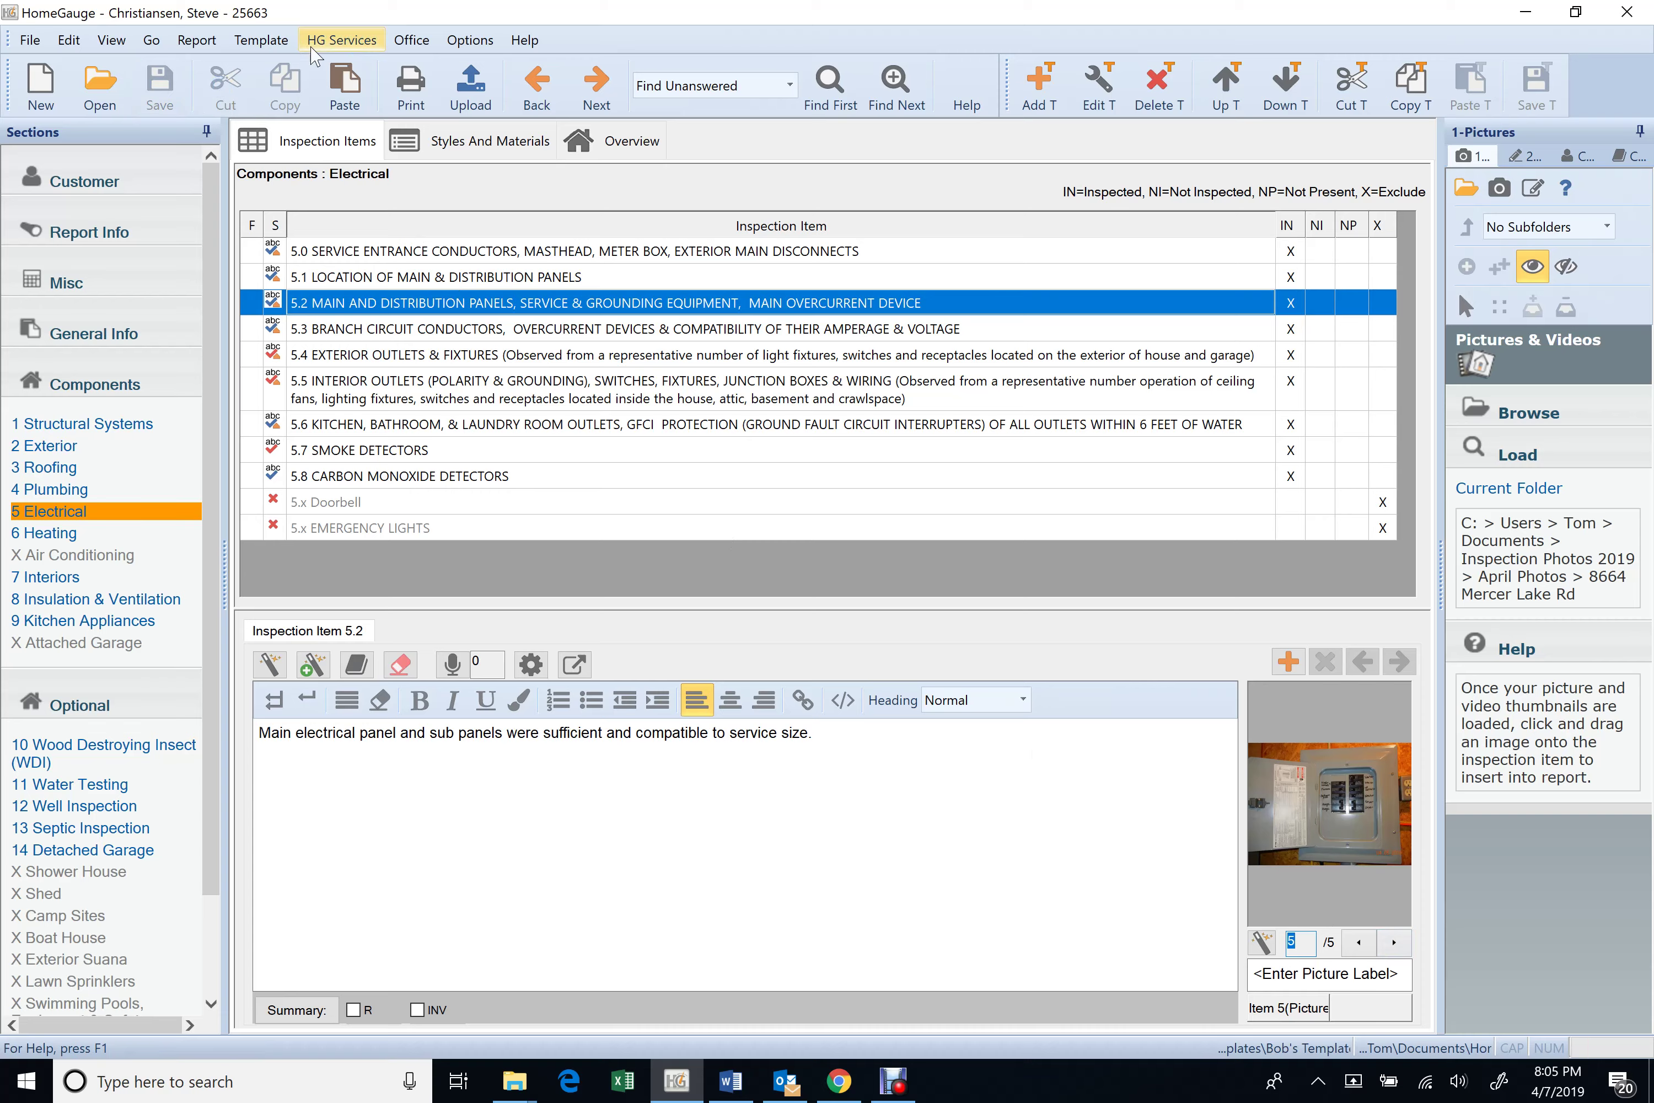
- Switch to File Explorer and open breaker panel photo i92 from the report's picture folder at full size
left_click(196, 40)
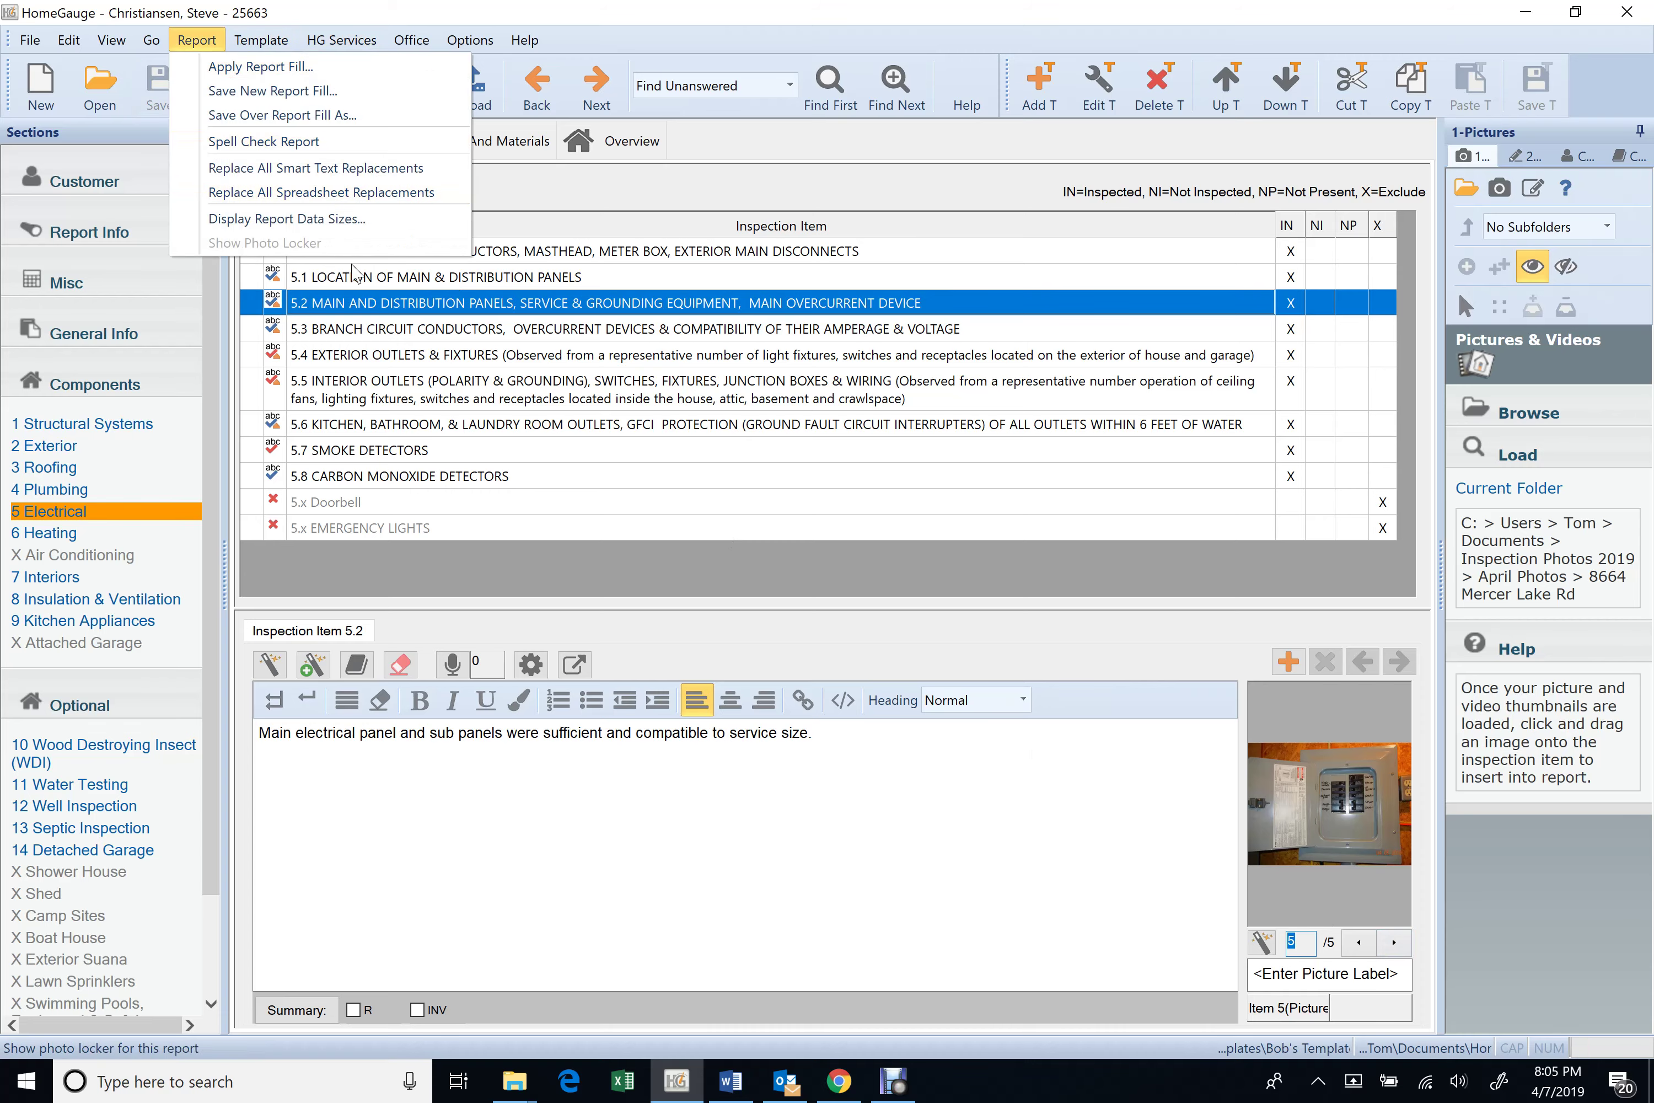
left_click(514, 1081)
left_click(755, 964)
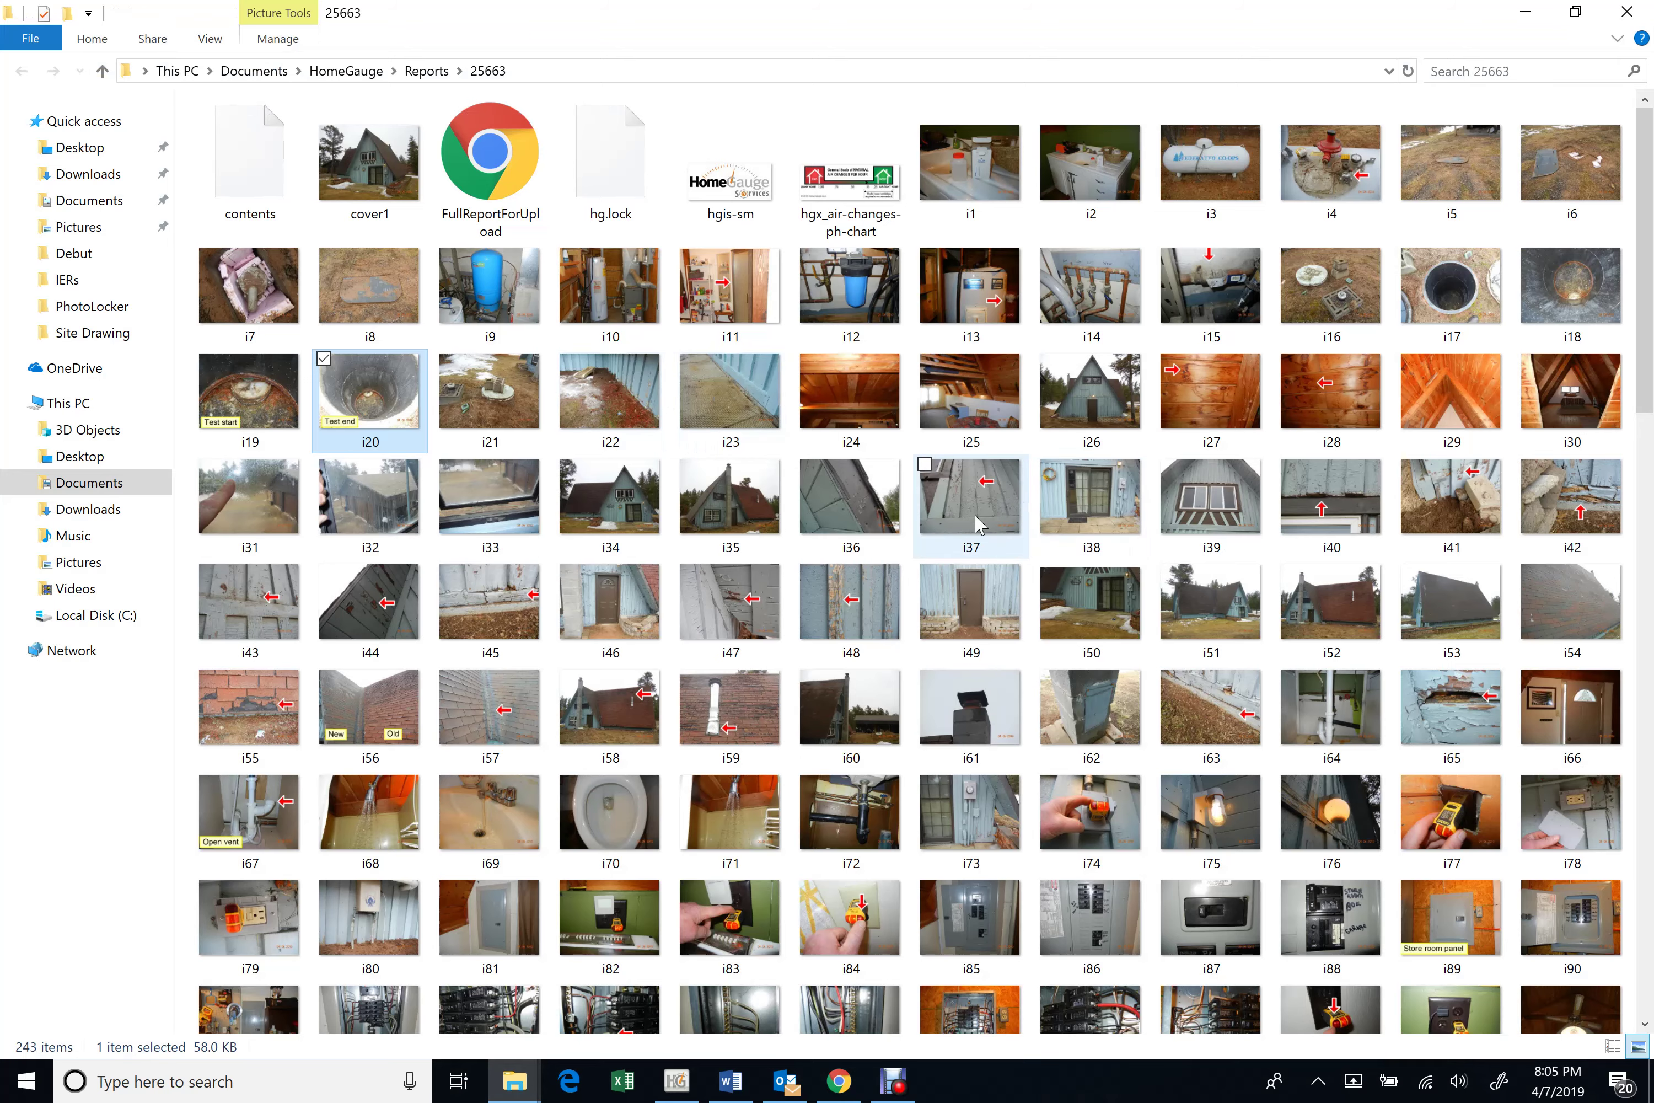
scroll(985, 490, "down", 3)
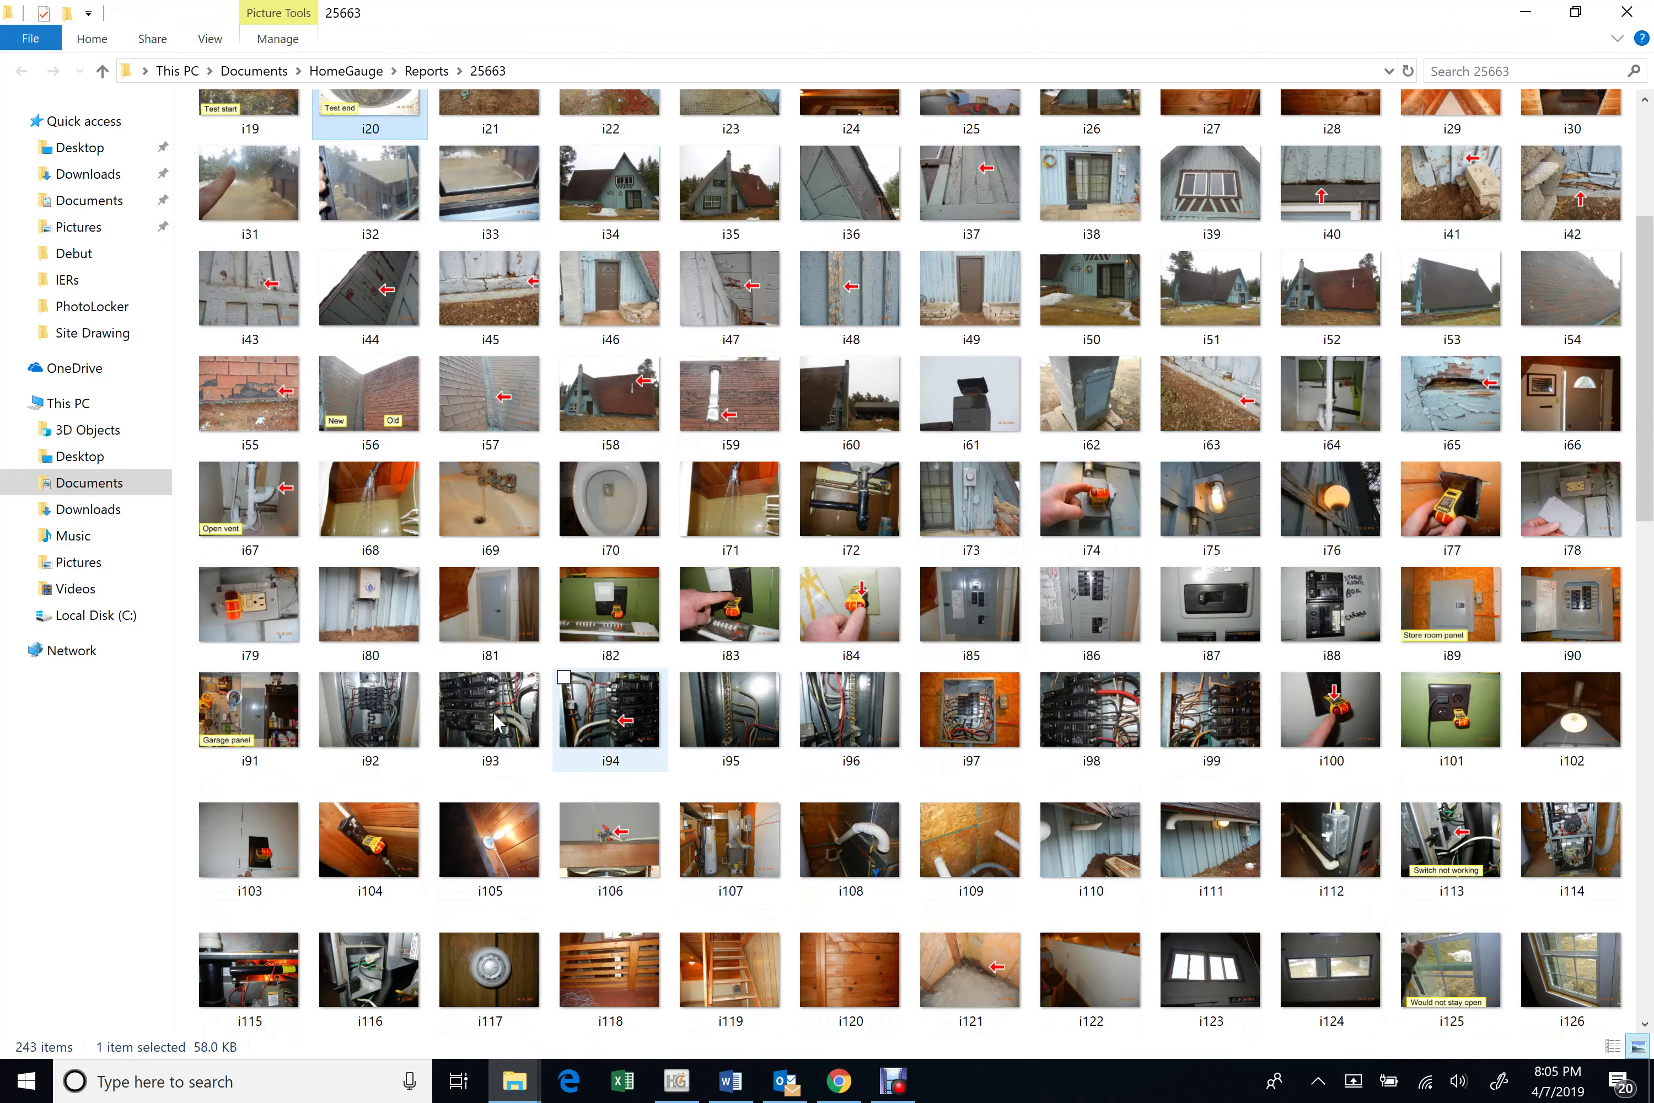
left_click(369, 728)
double_click(370, 725)
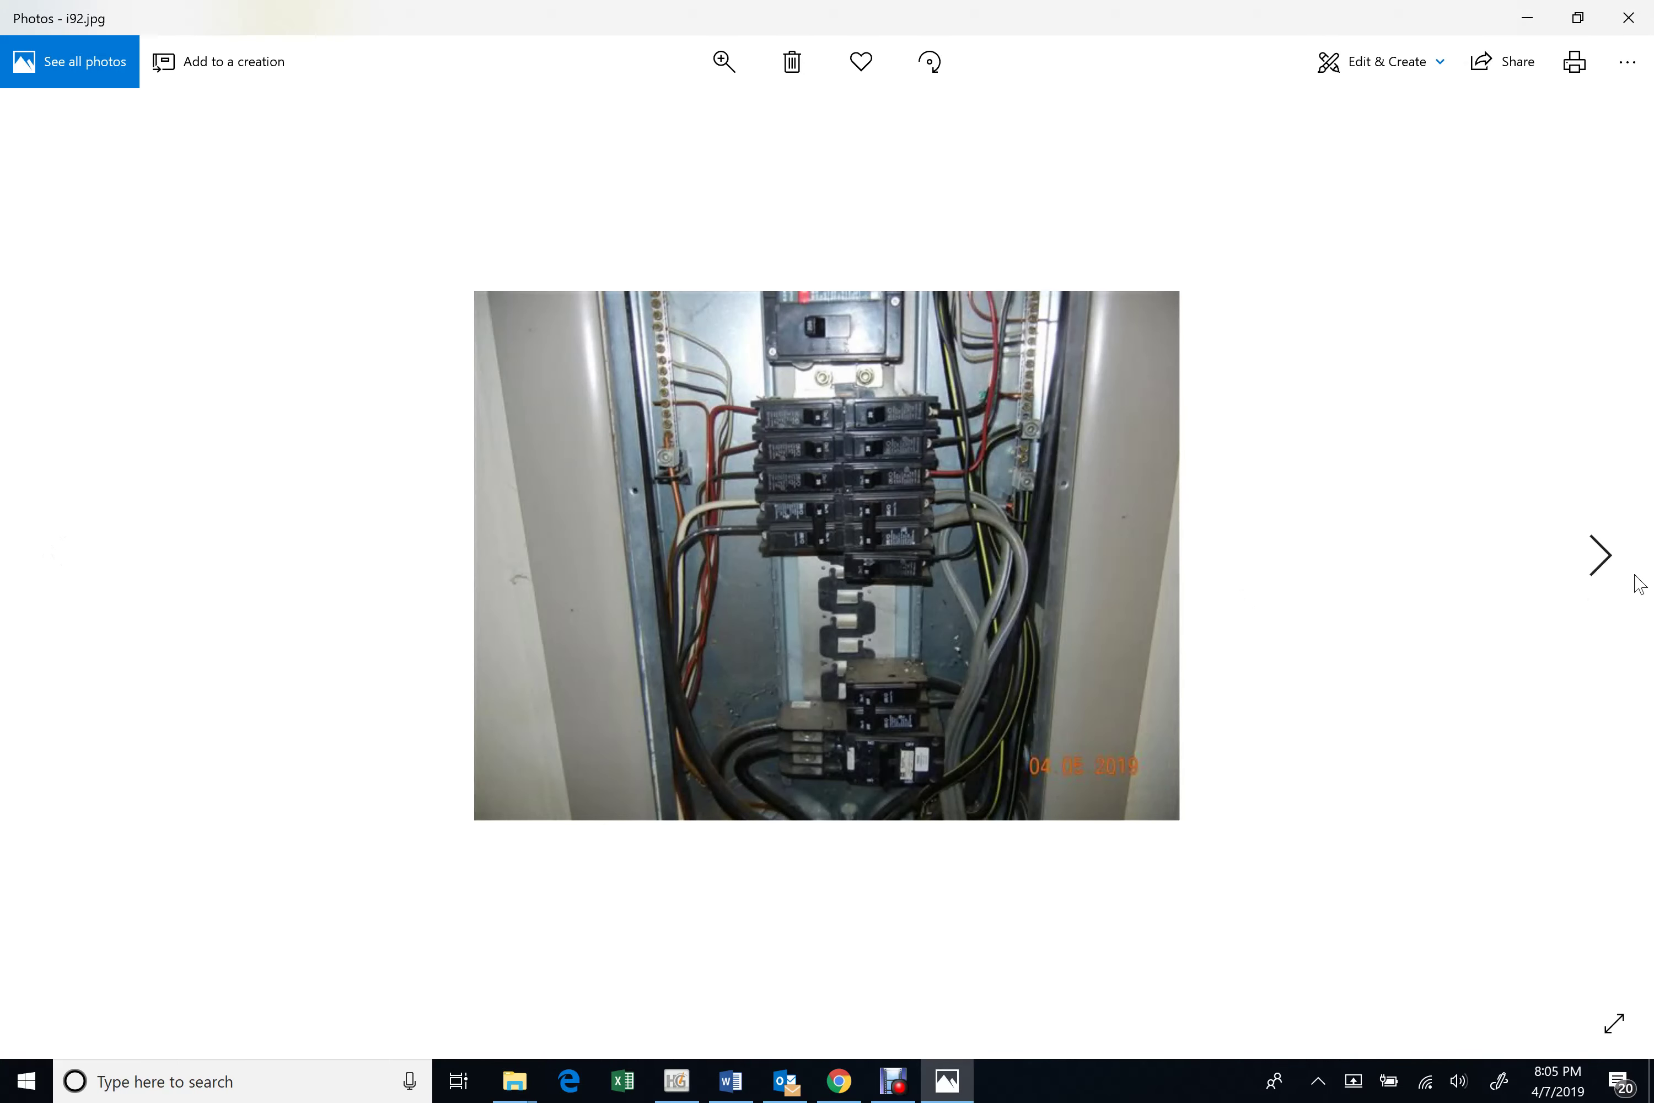
- Examine the electrical panel photos i93 through i97 for breaker, ground and neutral wiring
left_click(1599, 557)
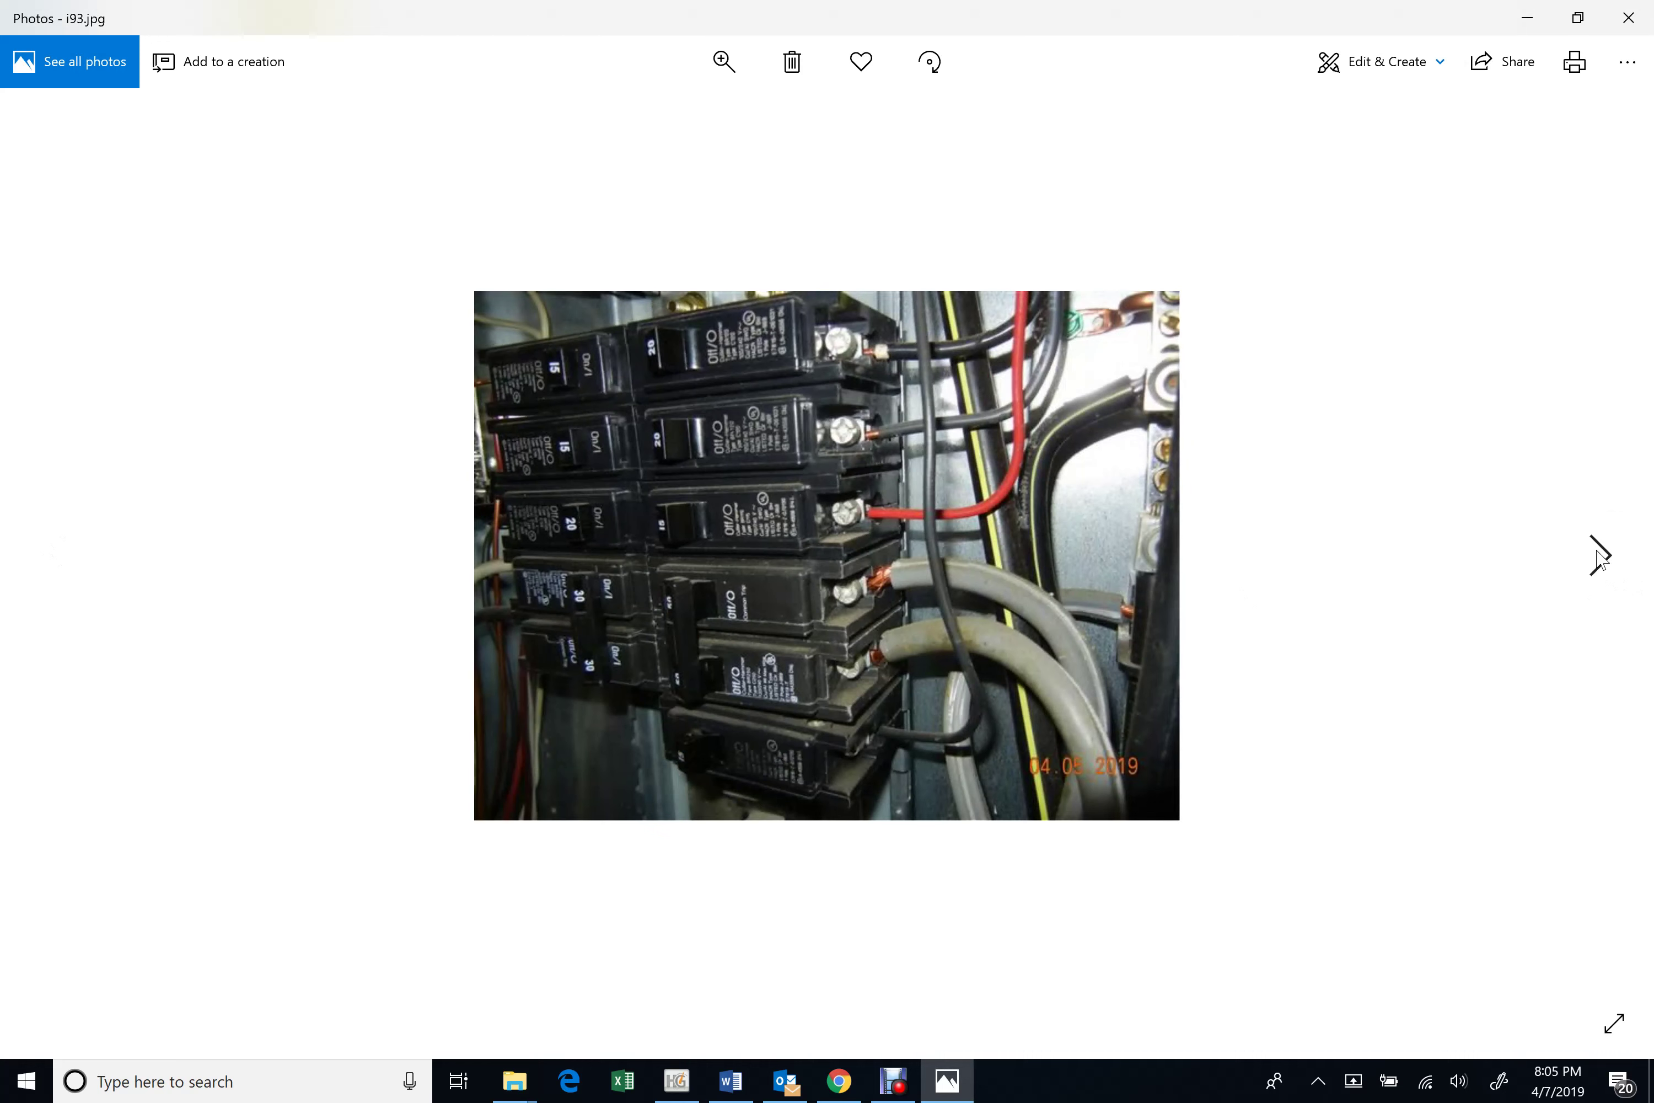
left_click(1600, 557)
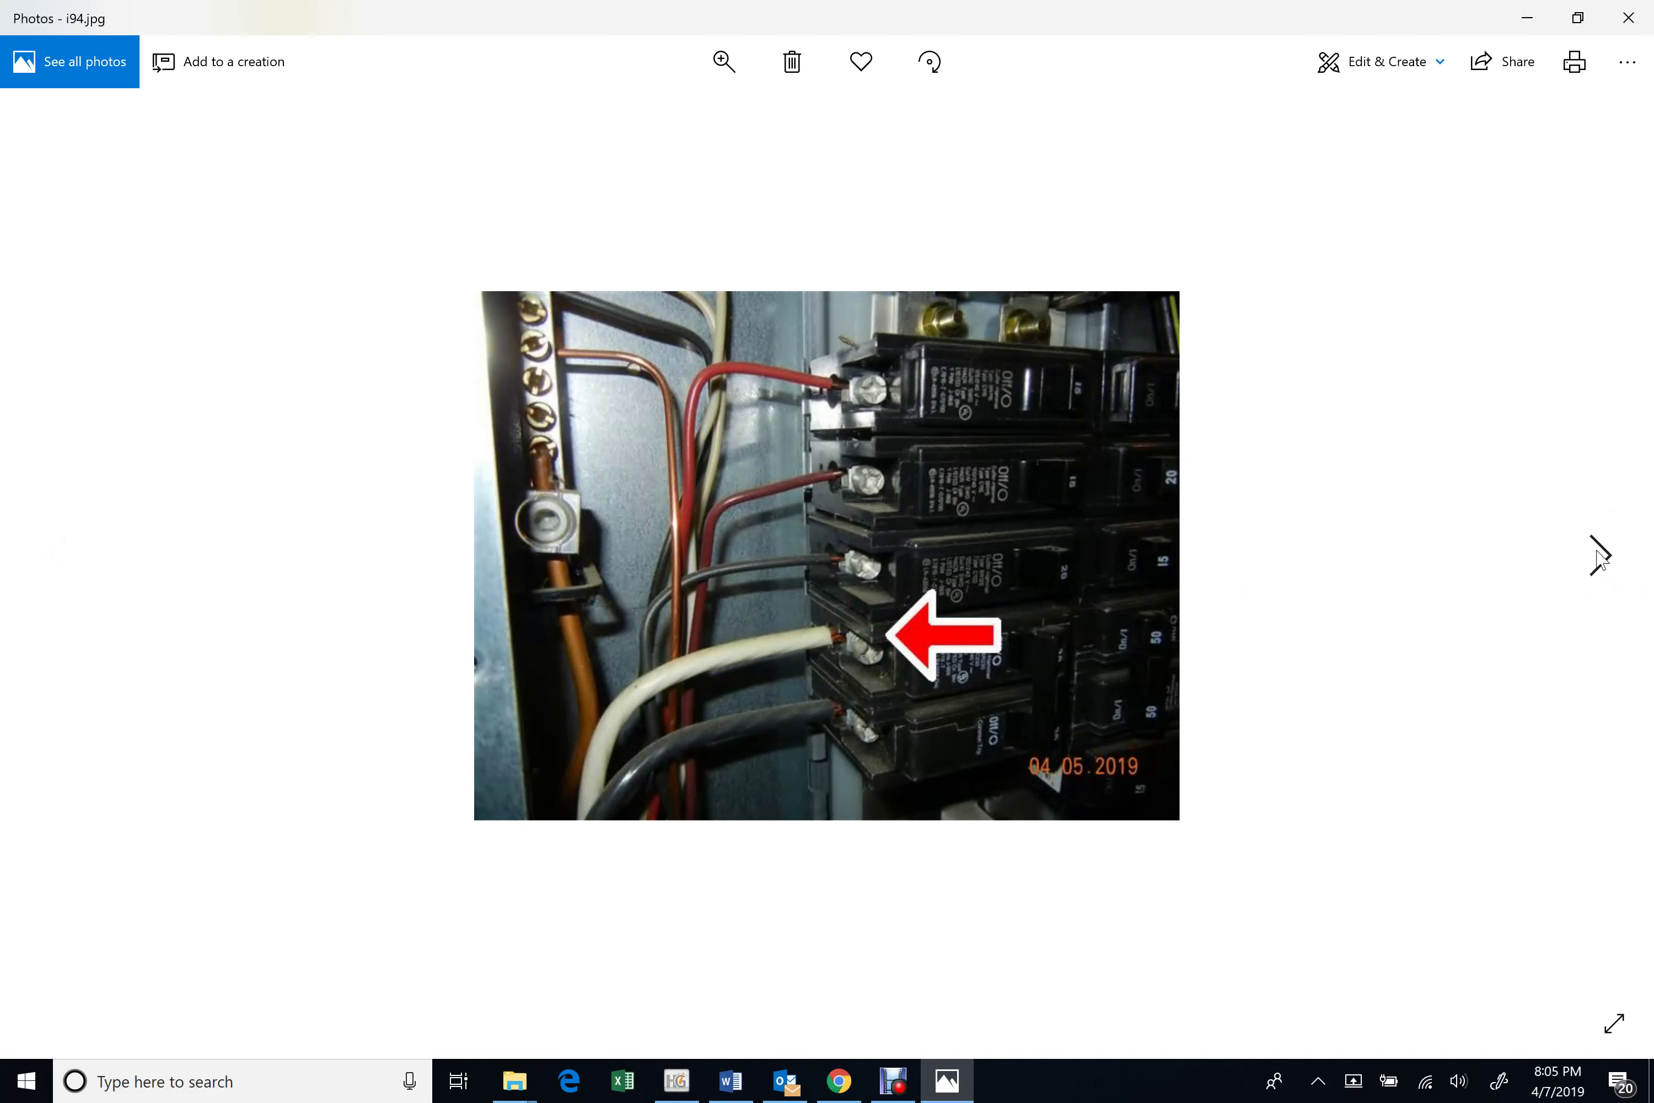
left_click(1600, 557)
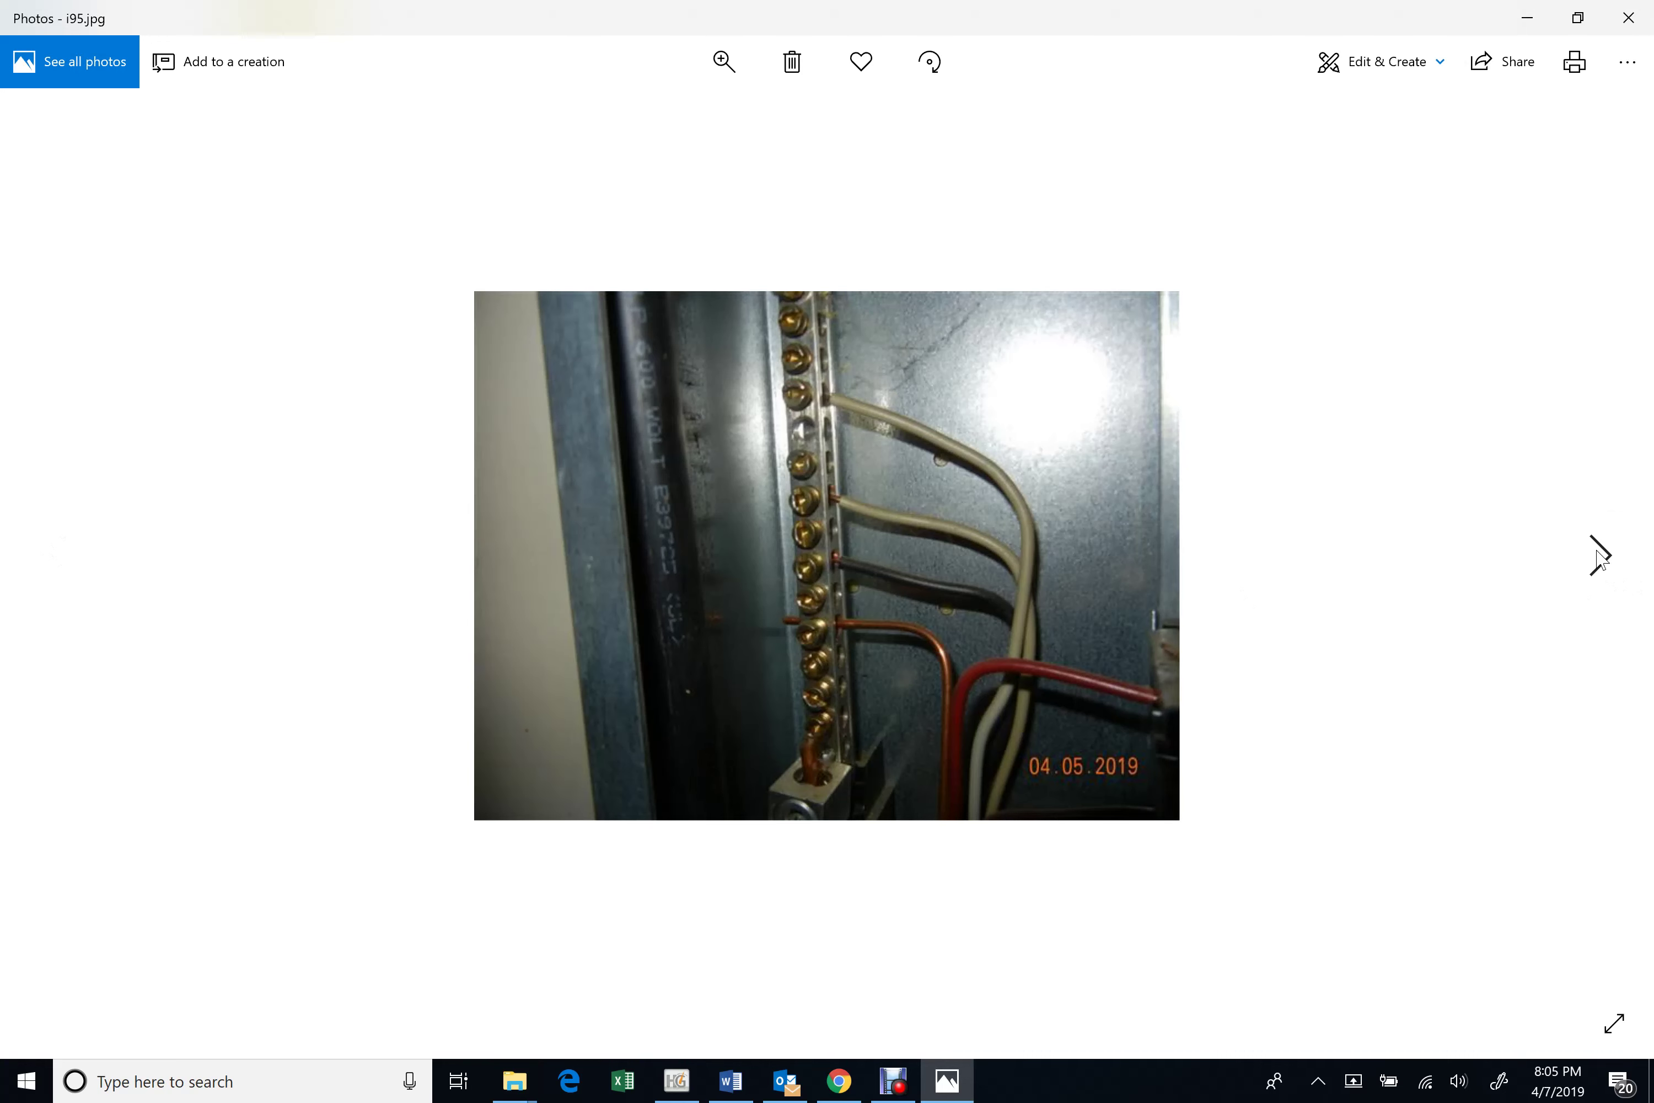
left_click(1600, 557)
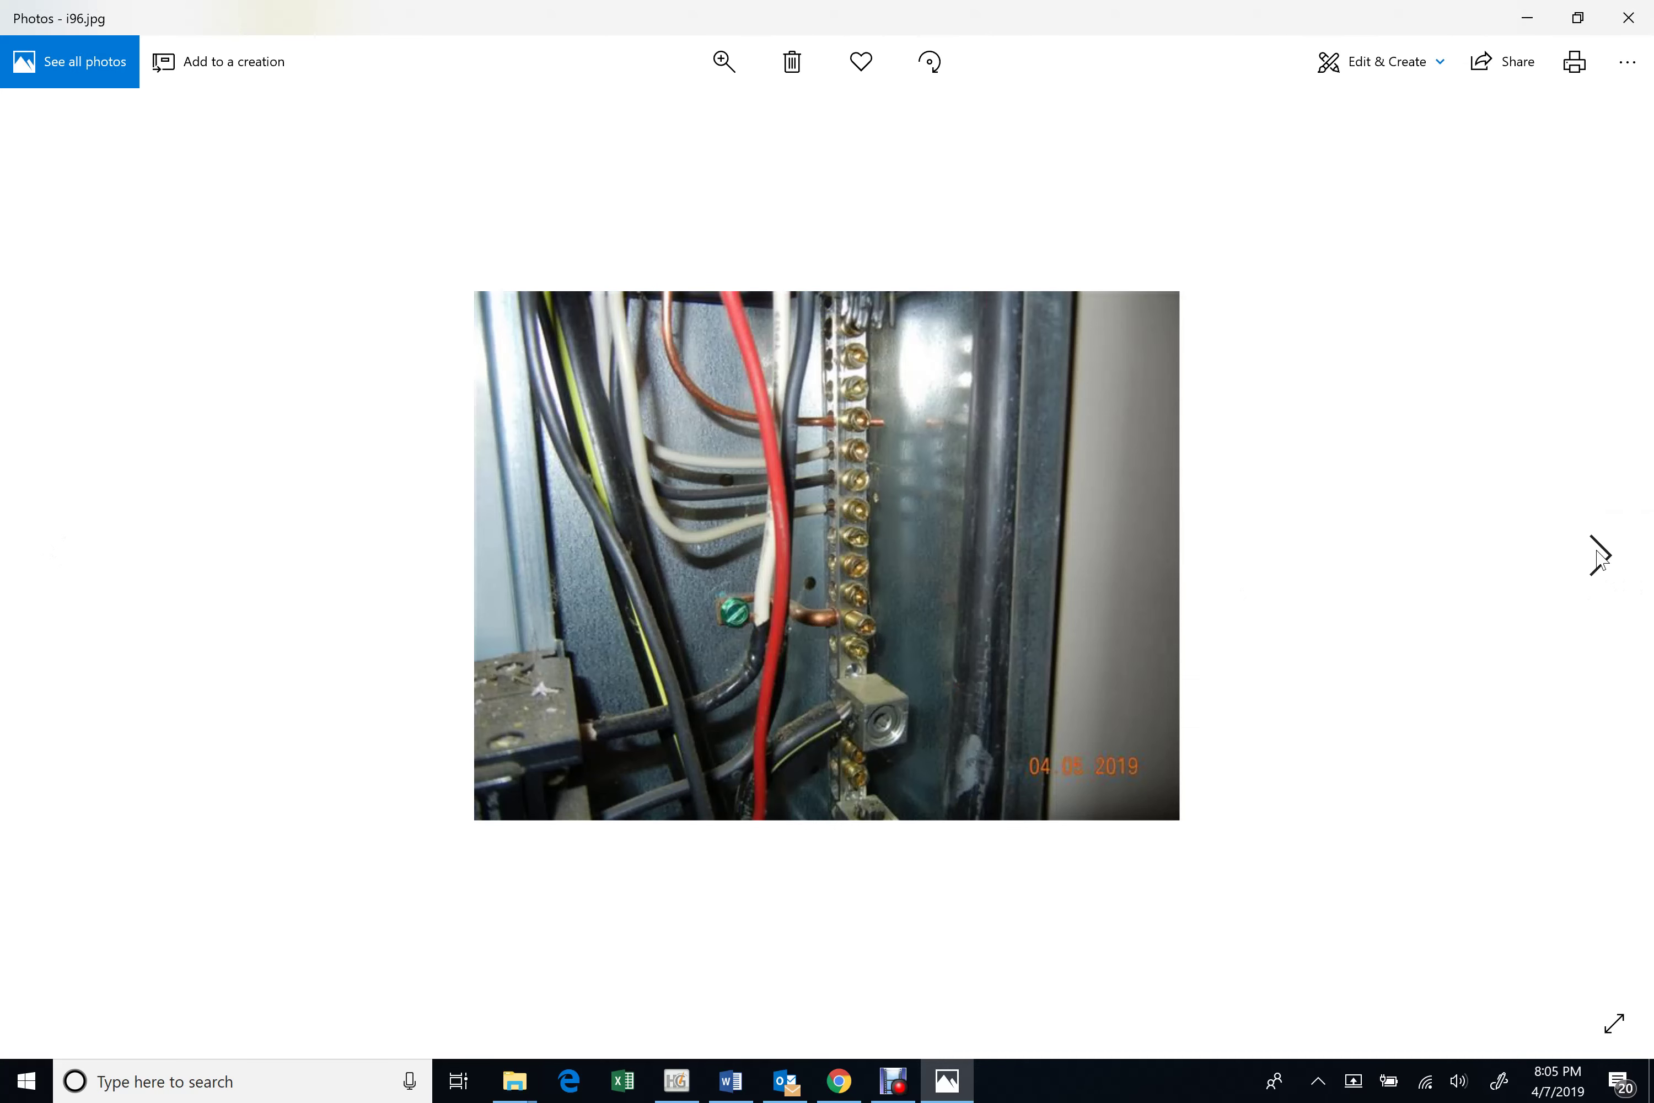
left_click(1599, 557)
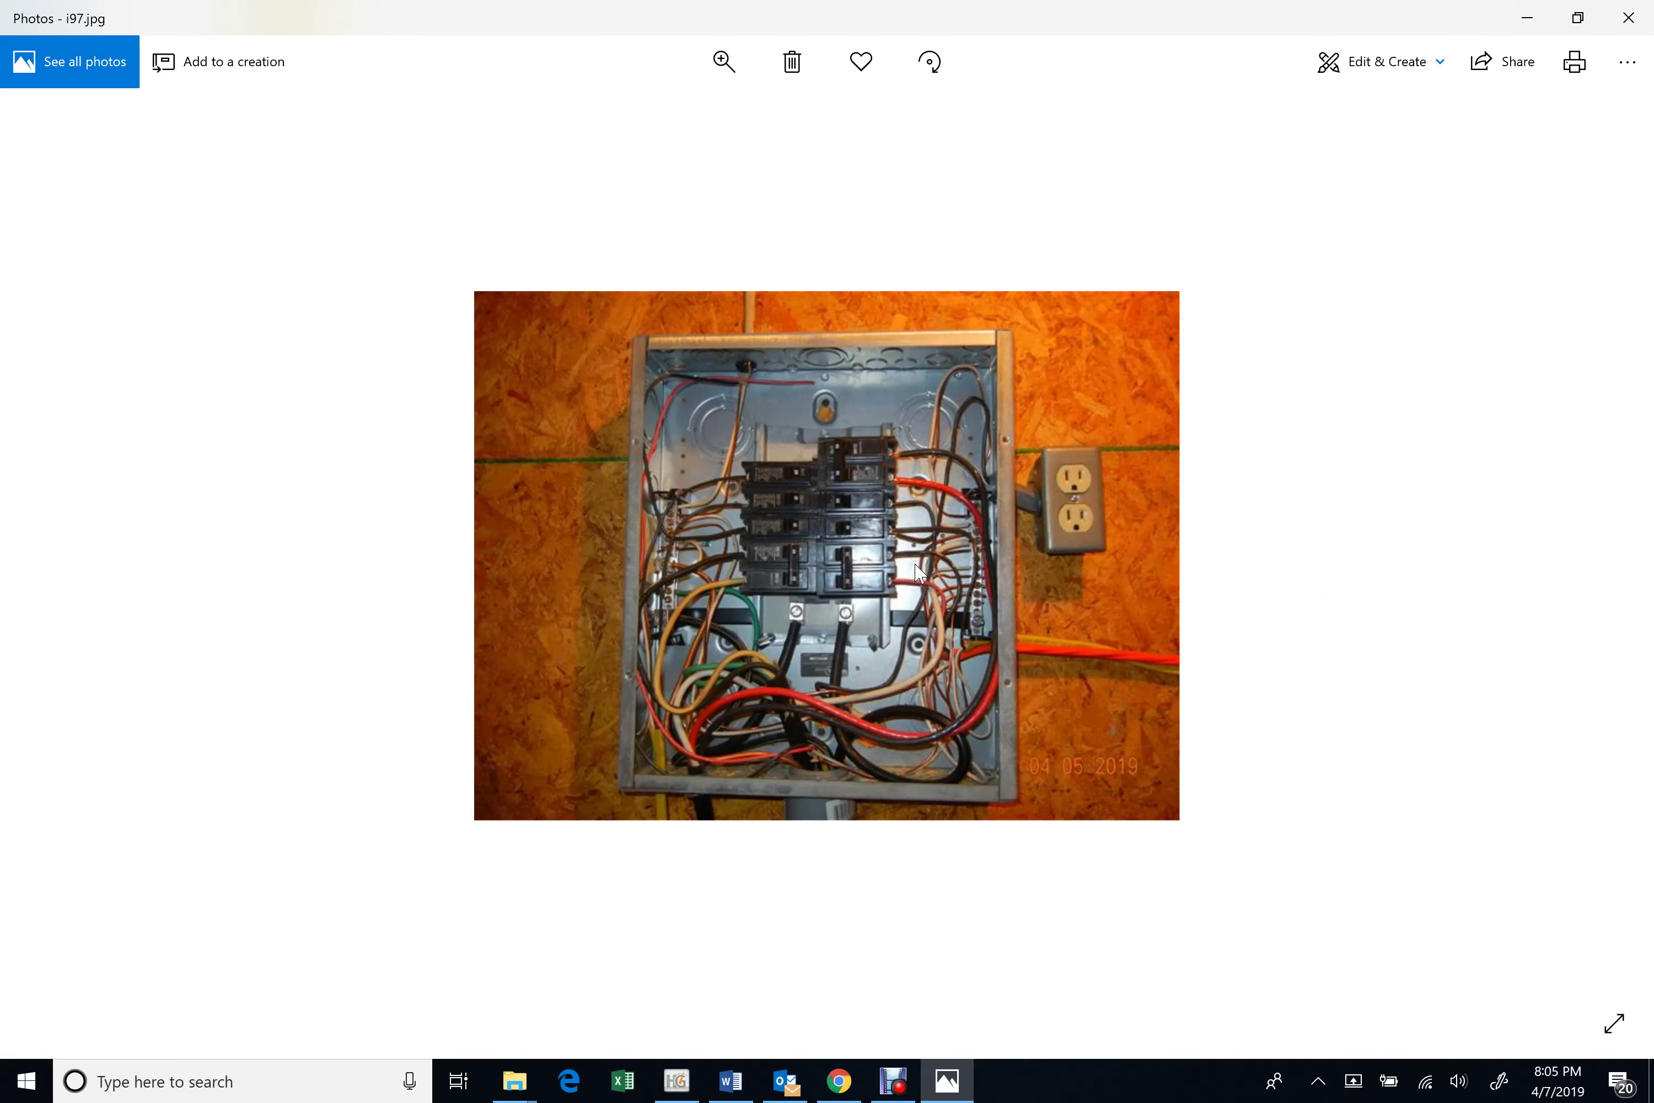
left_click(898, 1088)
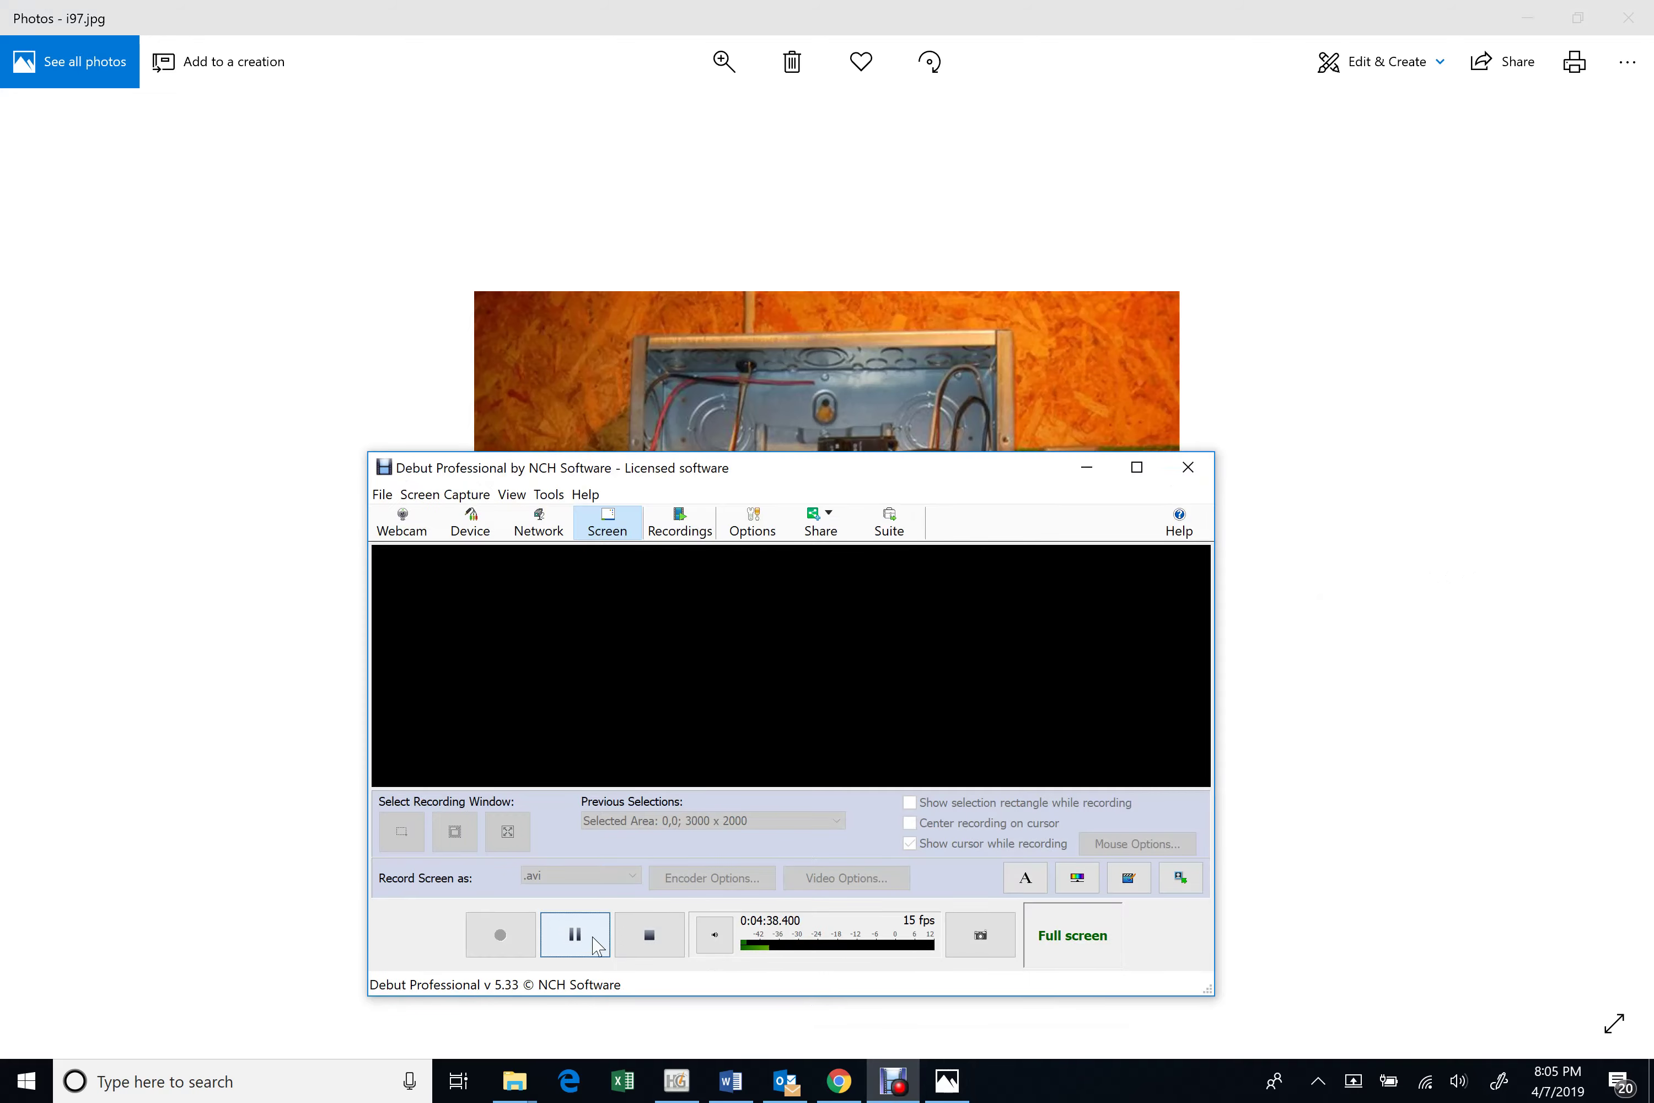
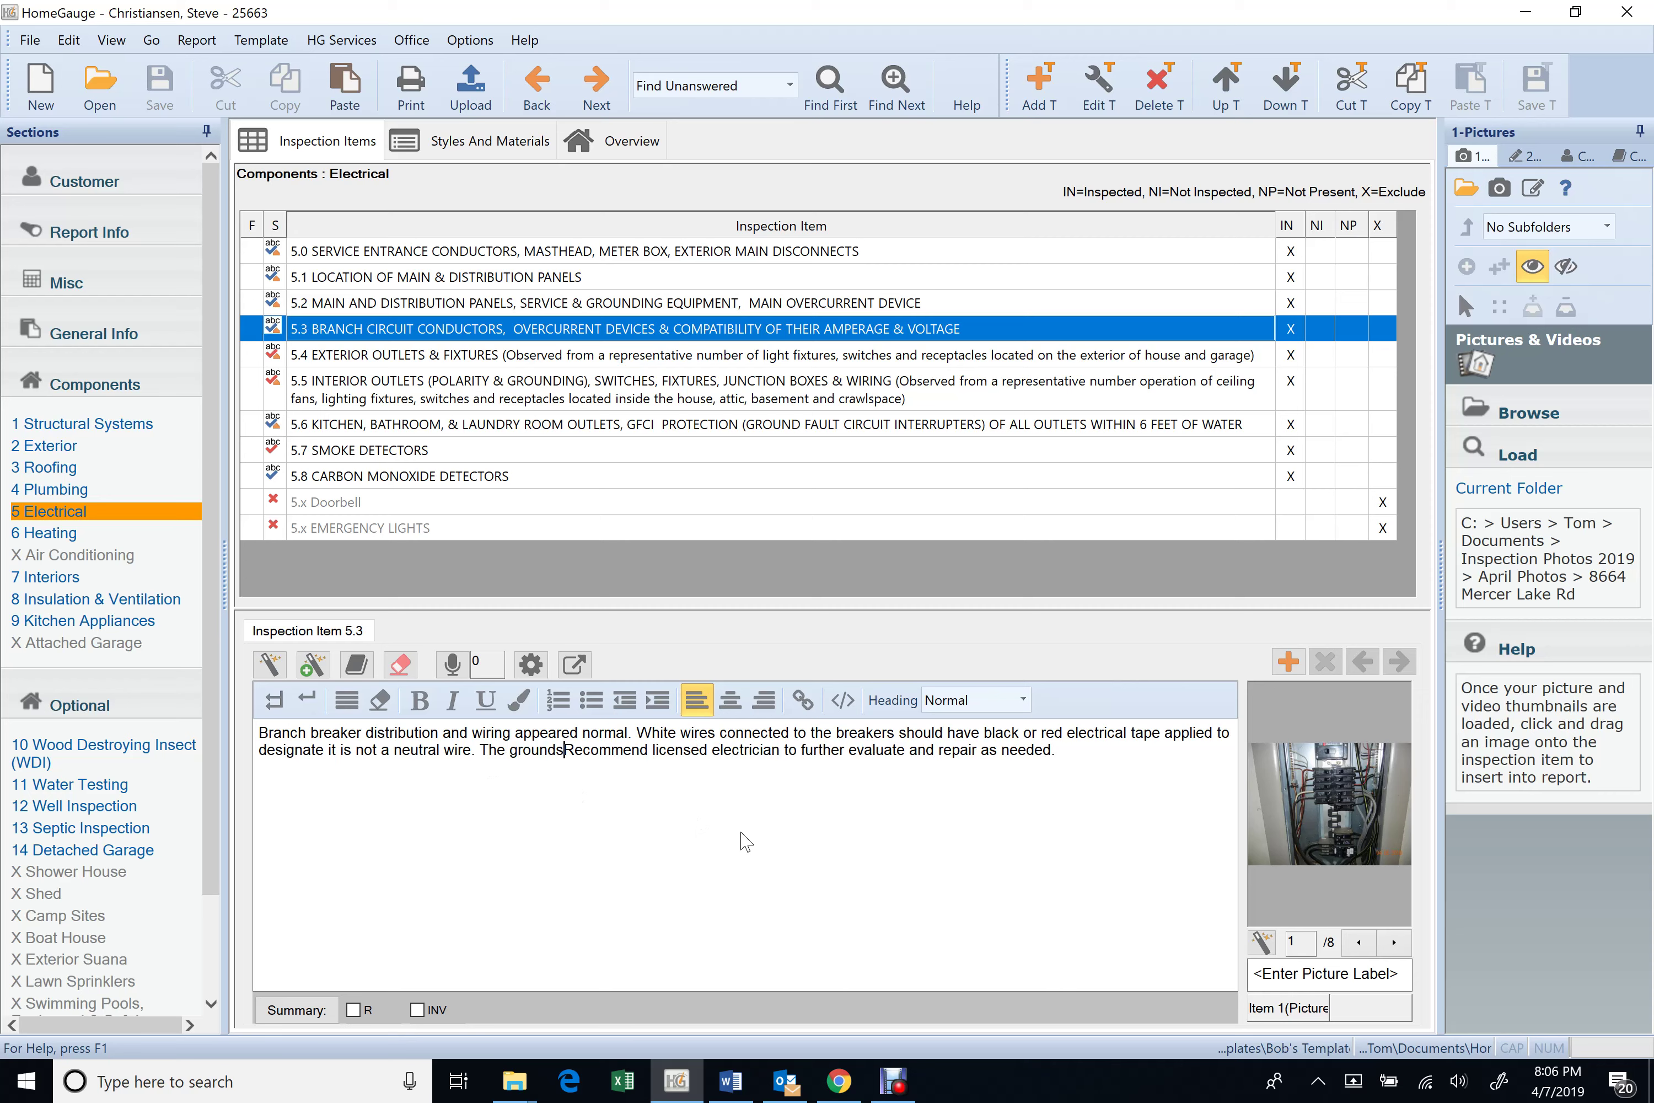
- Add "The grounds and neutral wires in the sub panel are not isolated which is recommended." before the electrician recommendation in item 5.3 and mark it INV
type("utral")
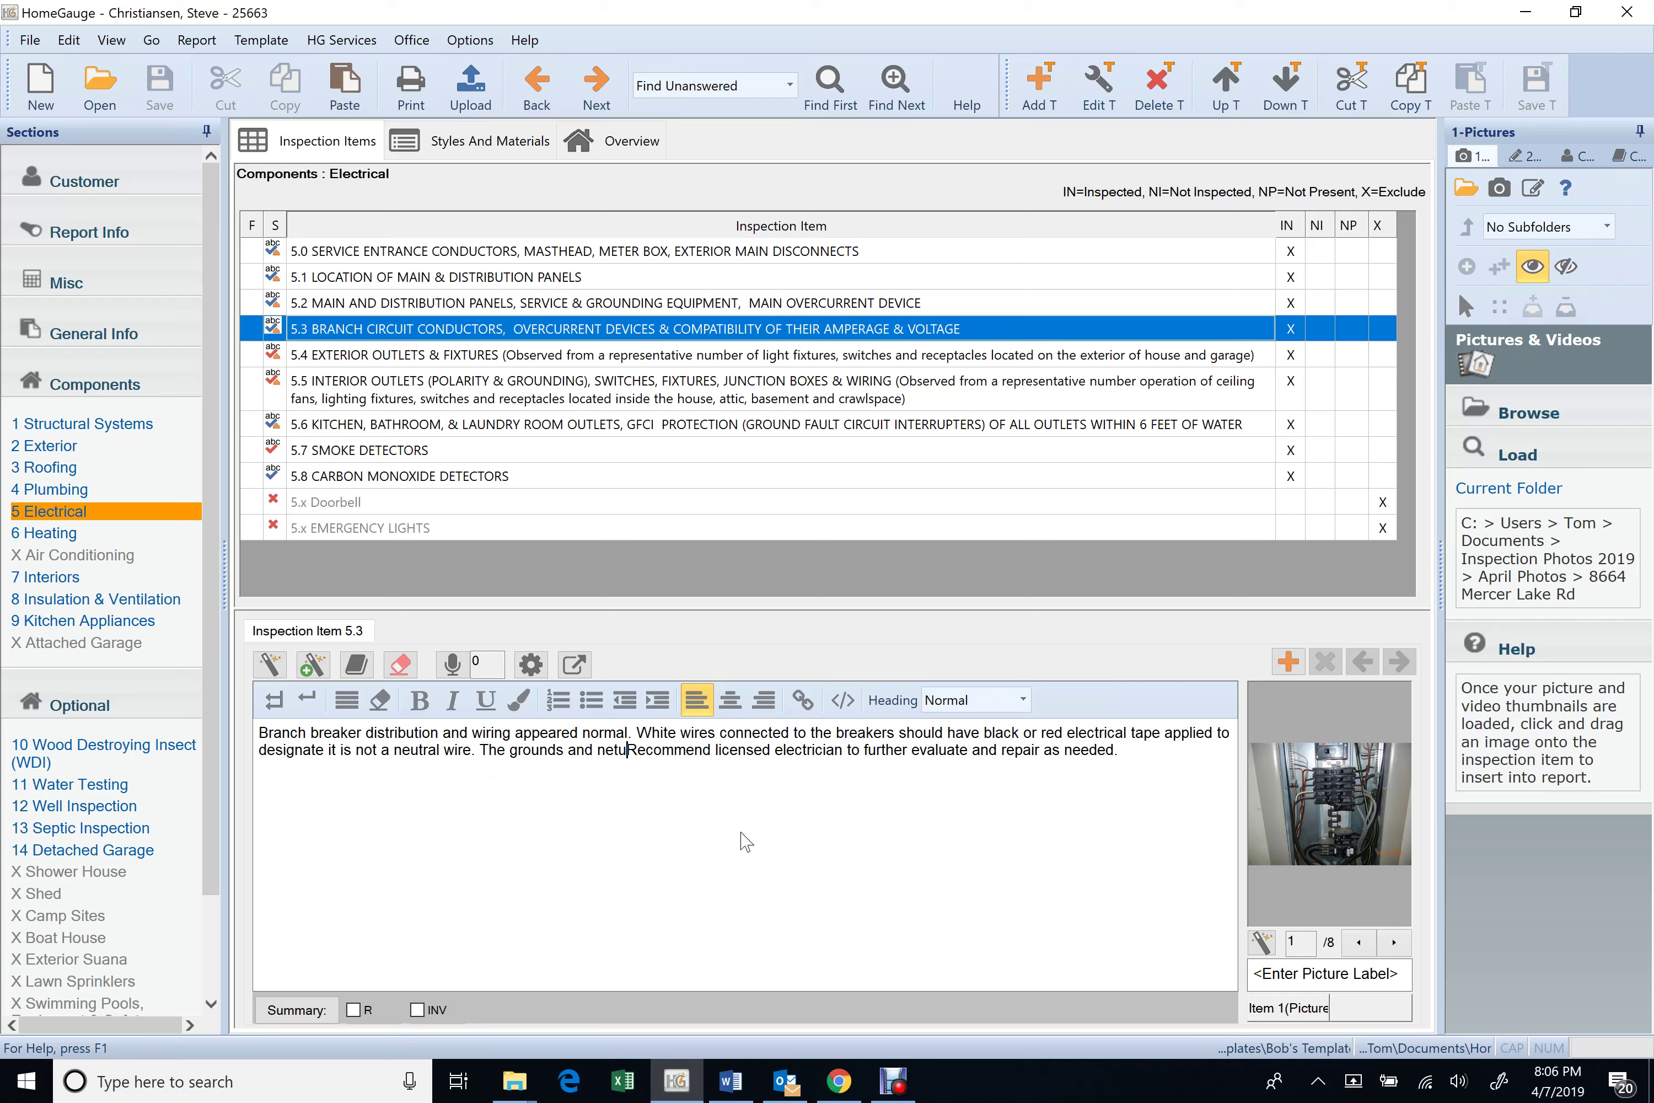
type(" wires in the")
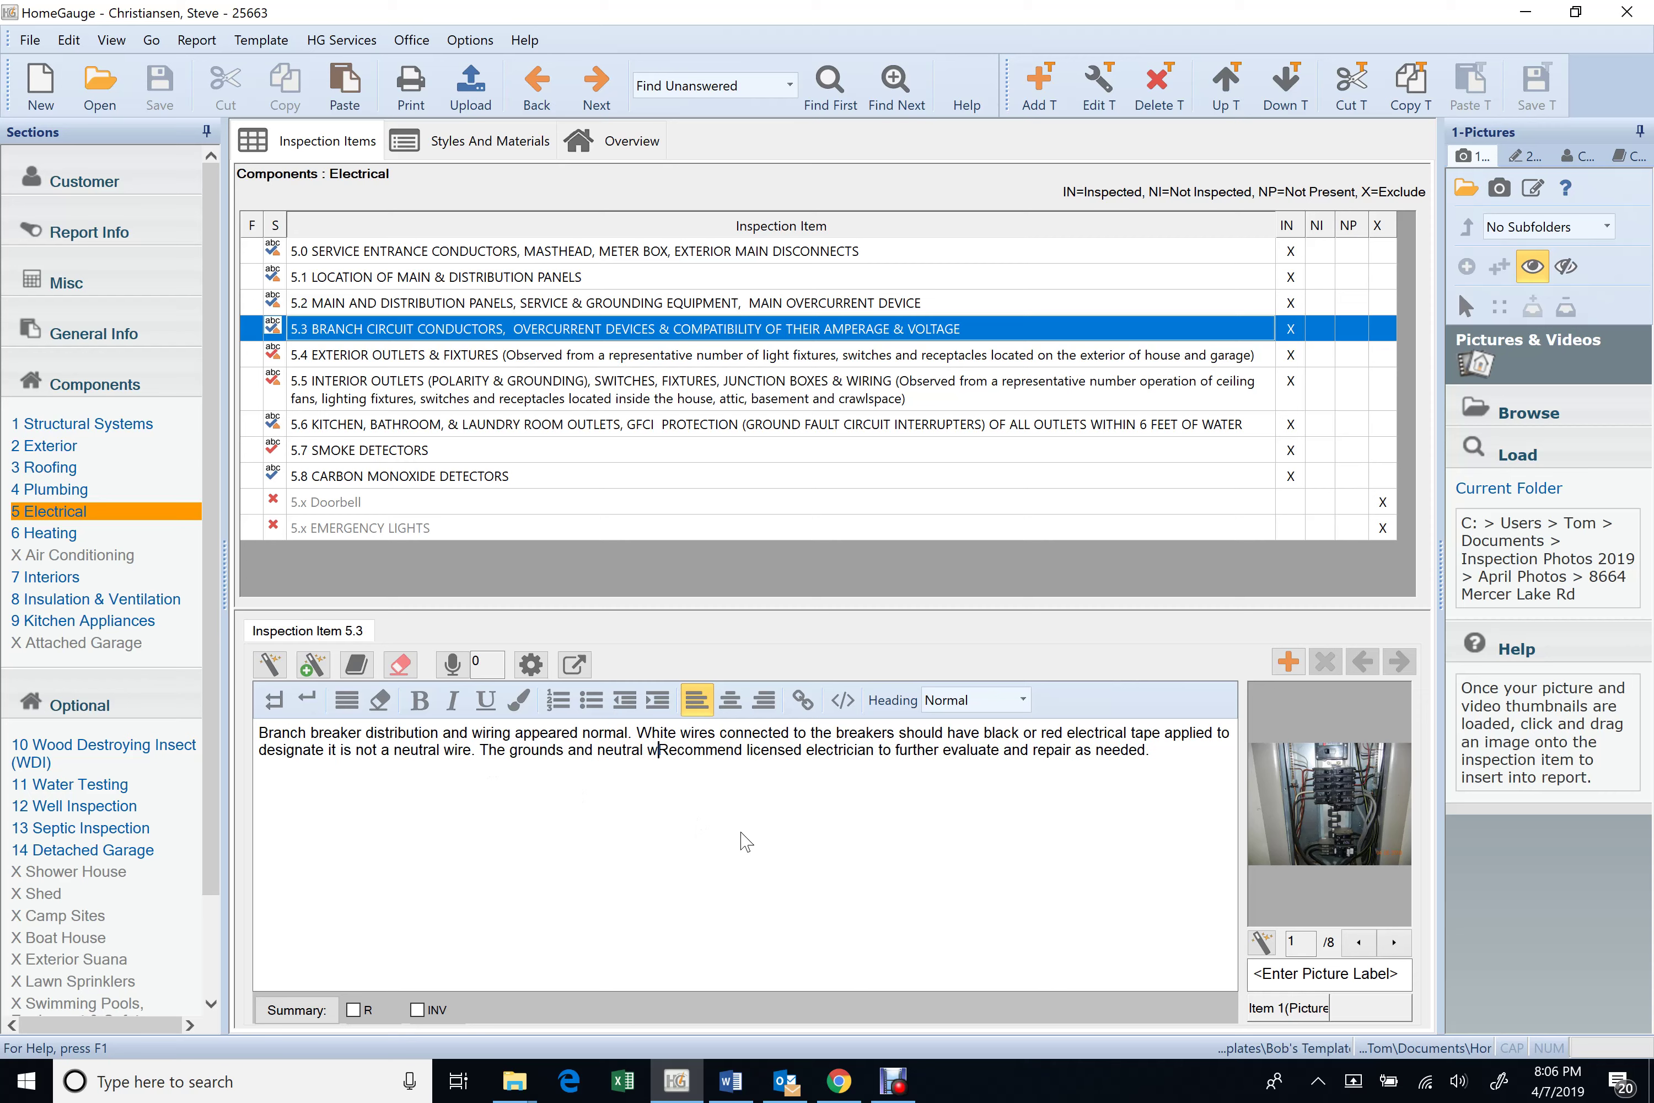
type(" sub panel ")
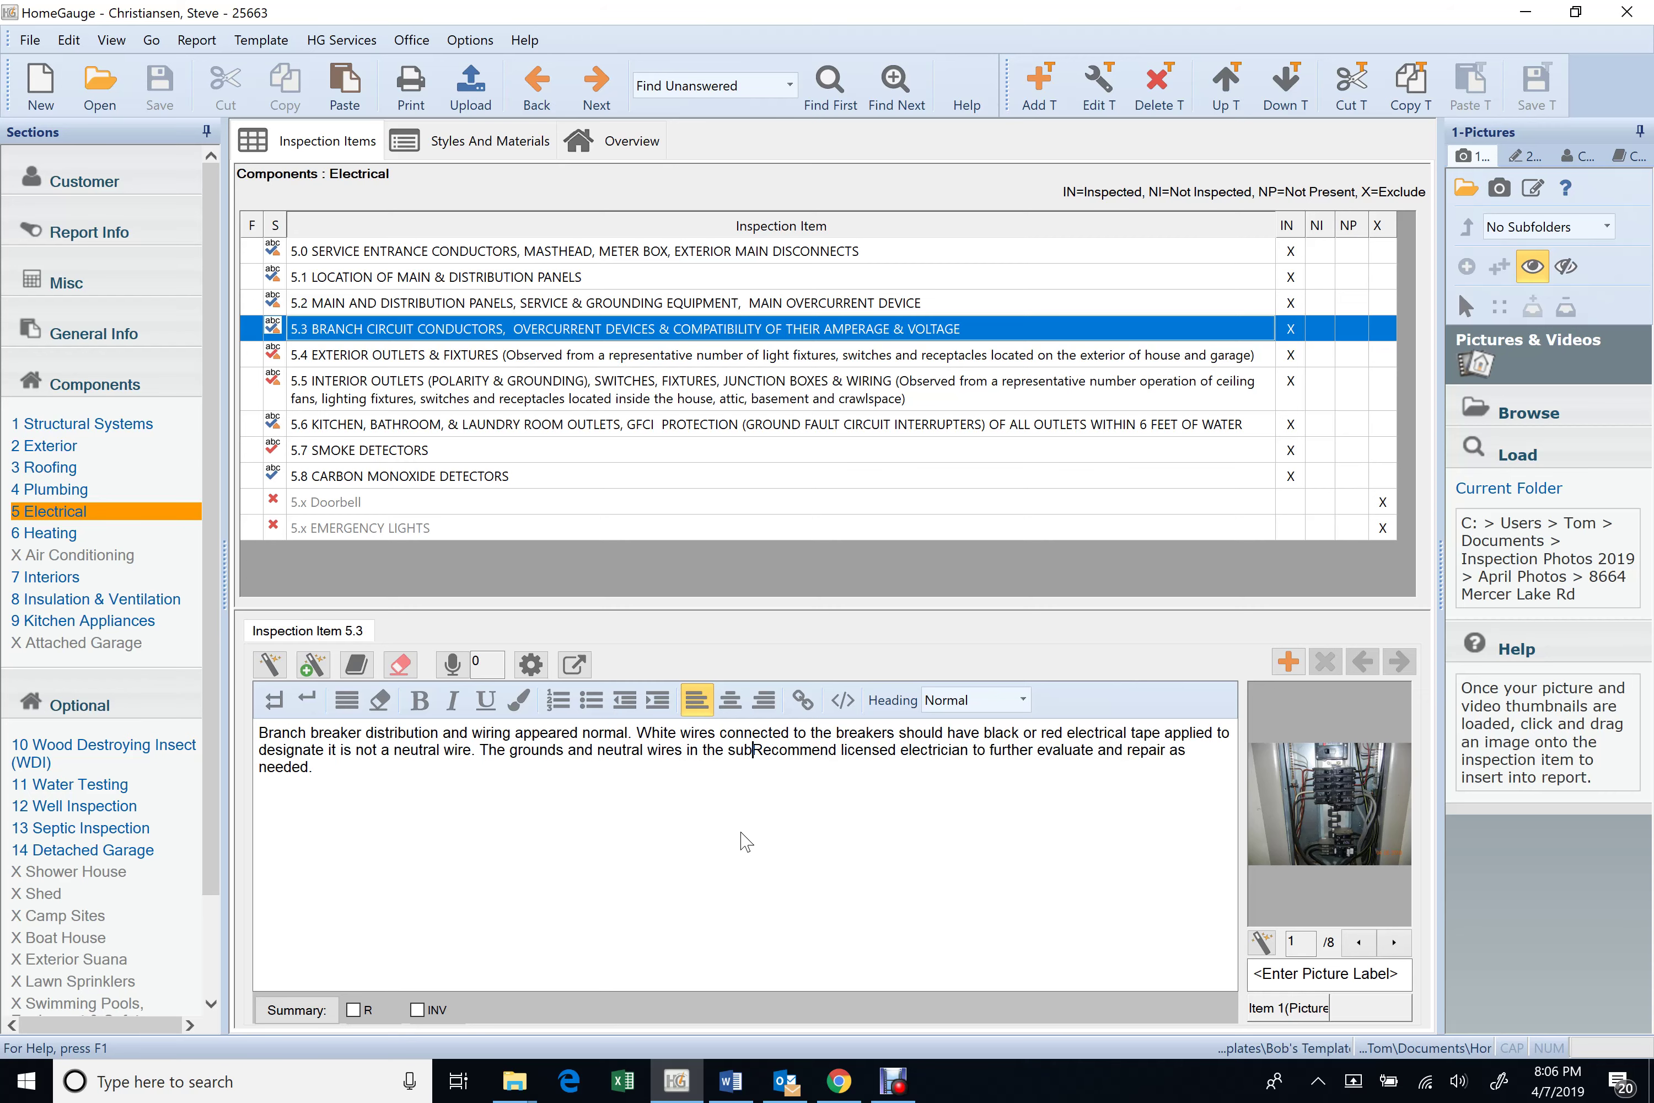
type("are not iso")
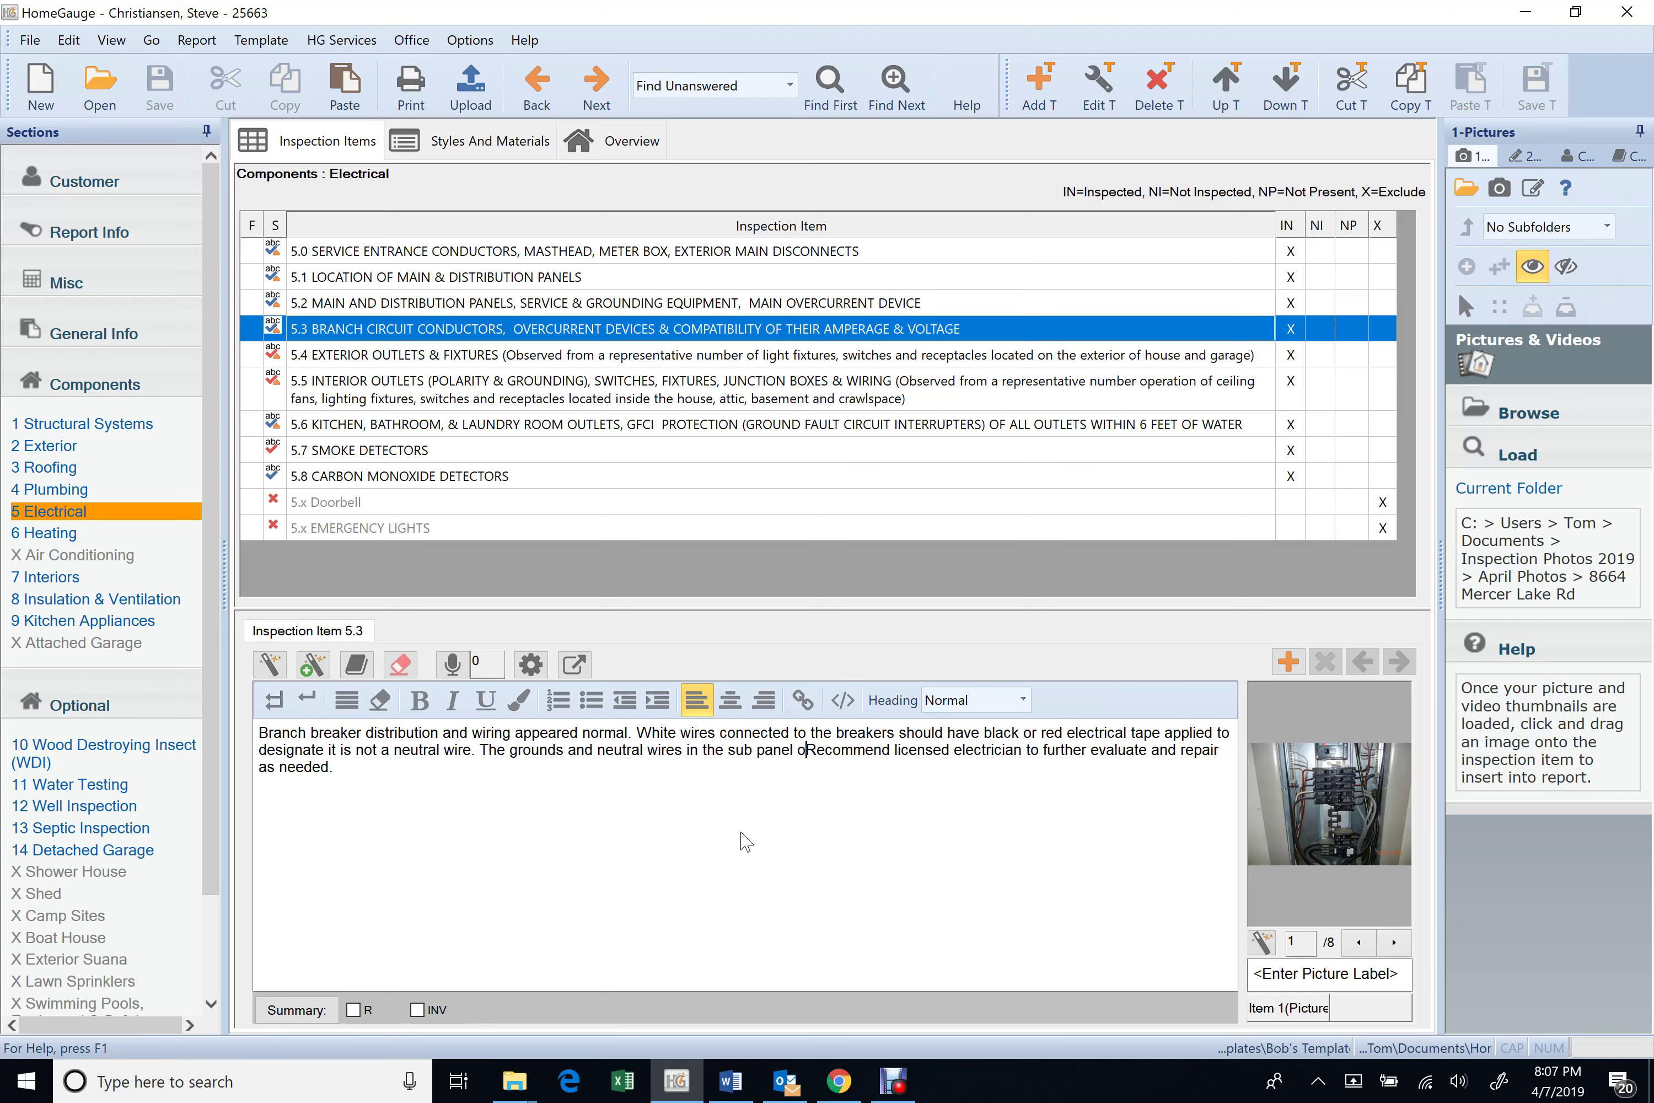
type("lated whi")
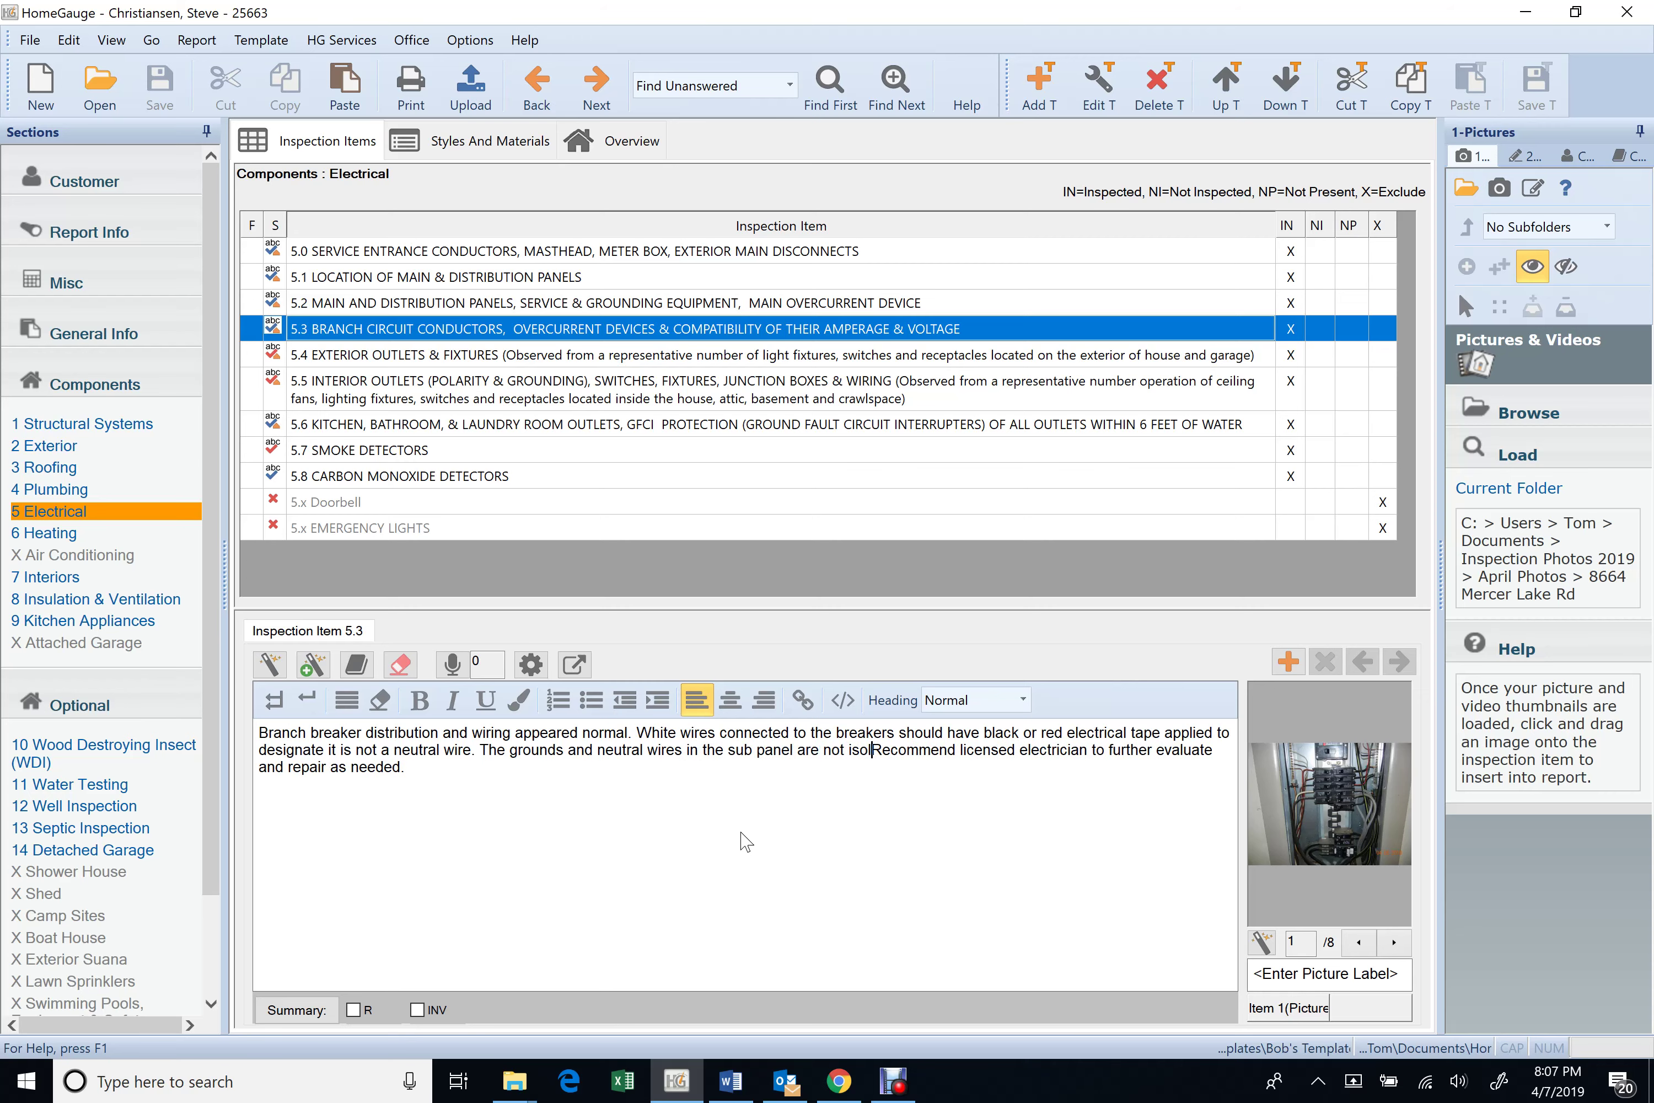
type("ch is recommen")
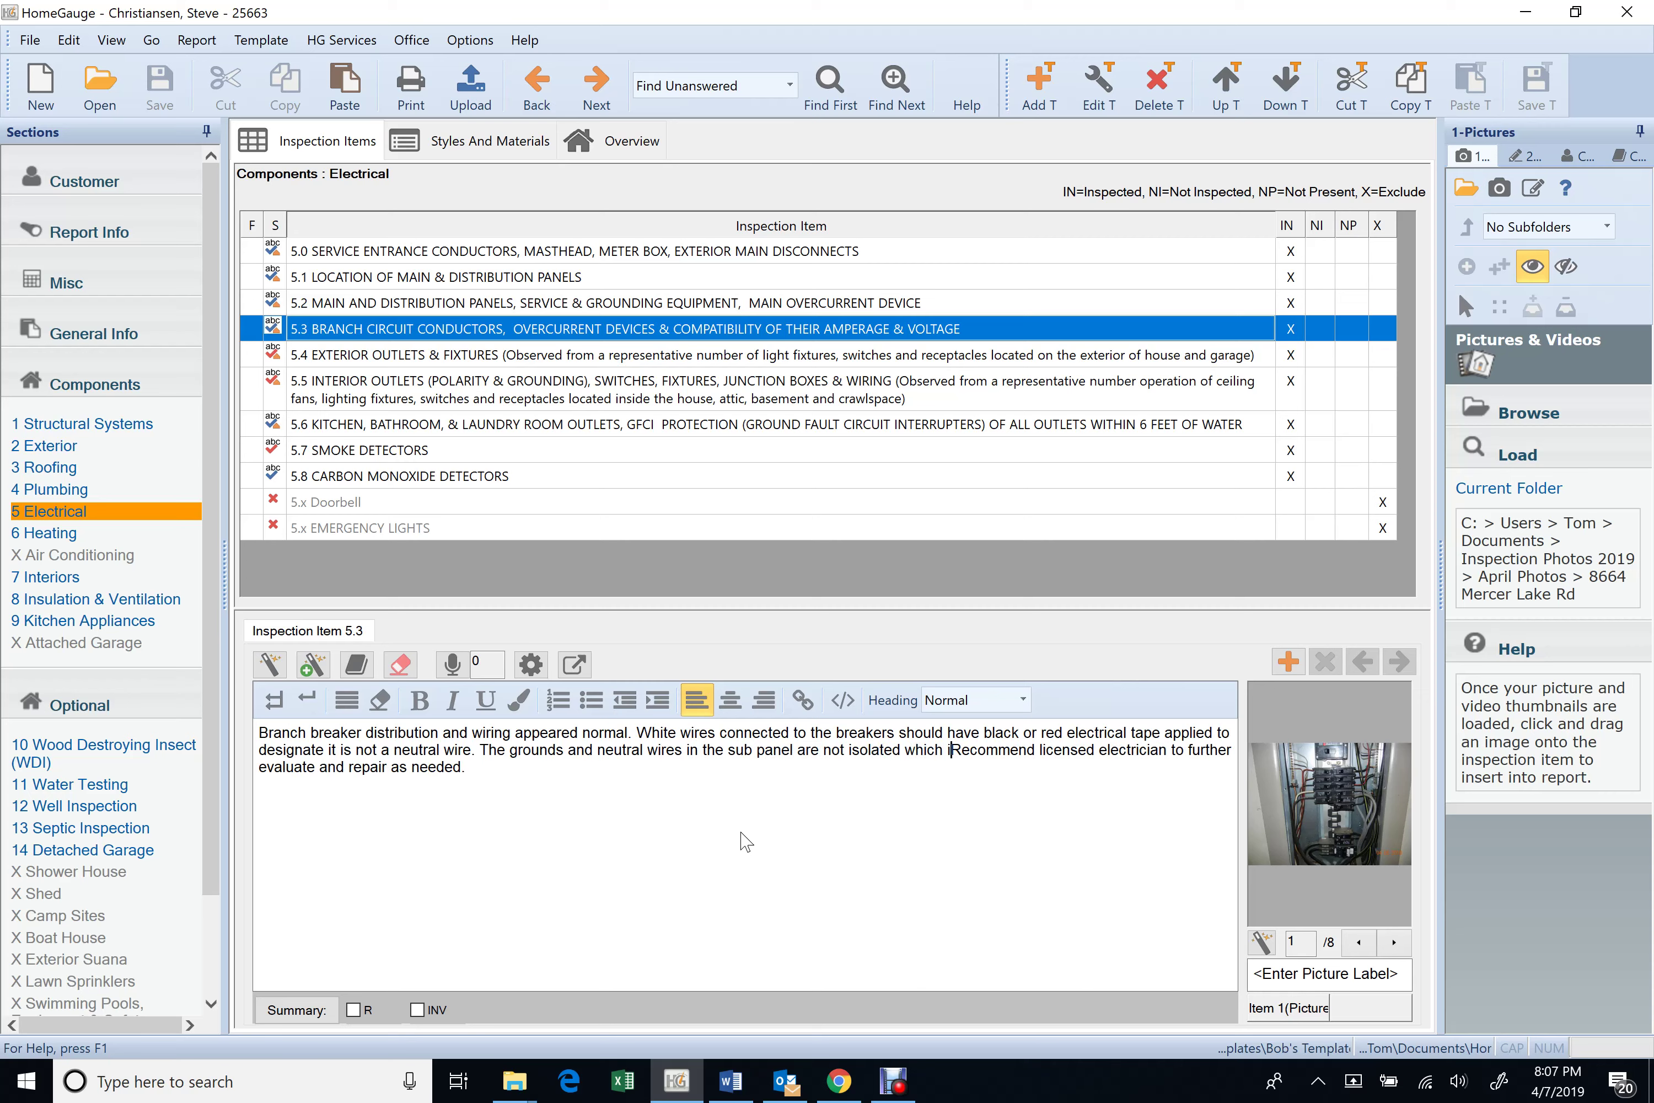
type("ded.")
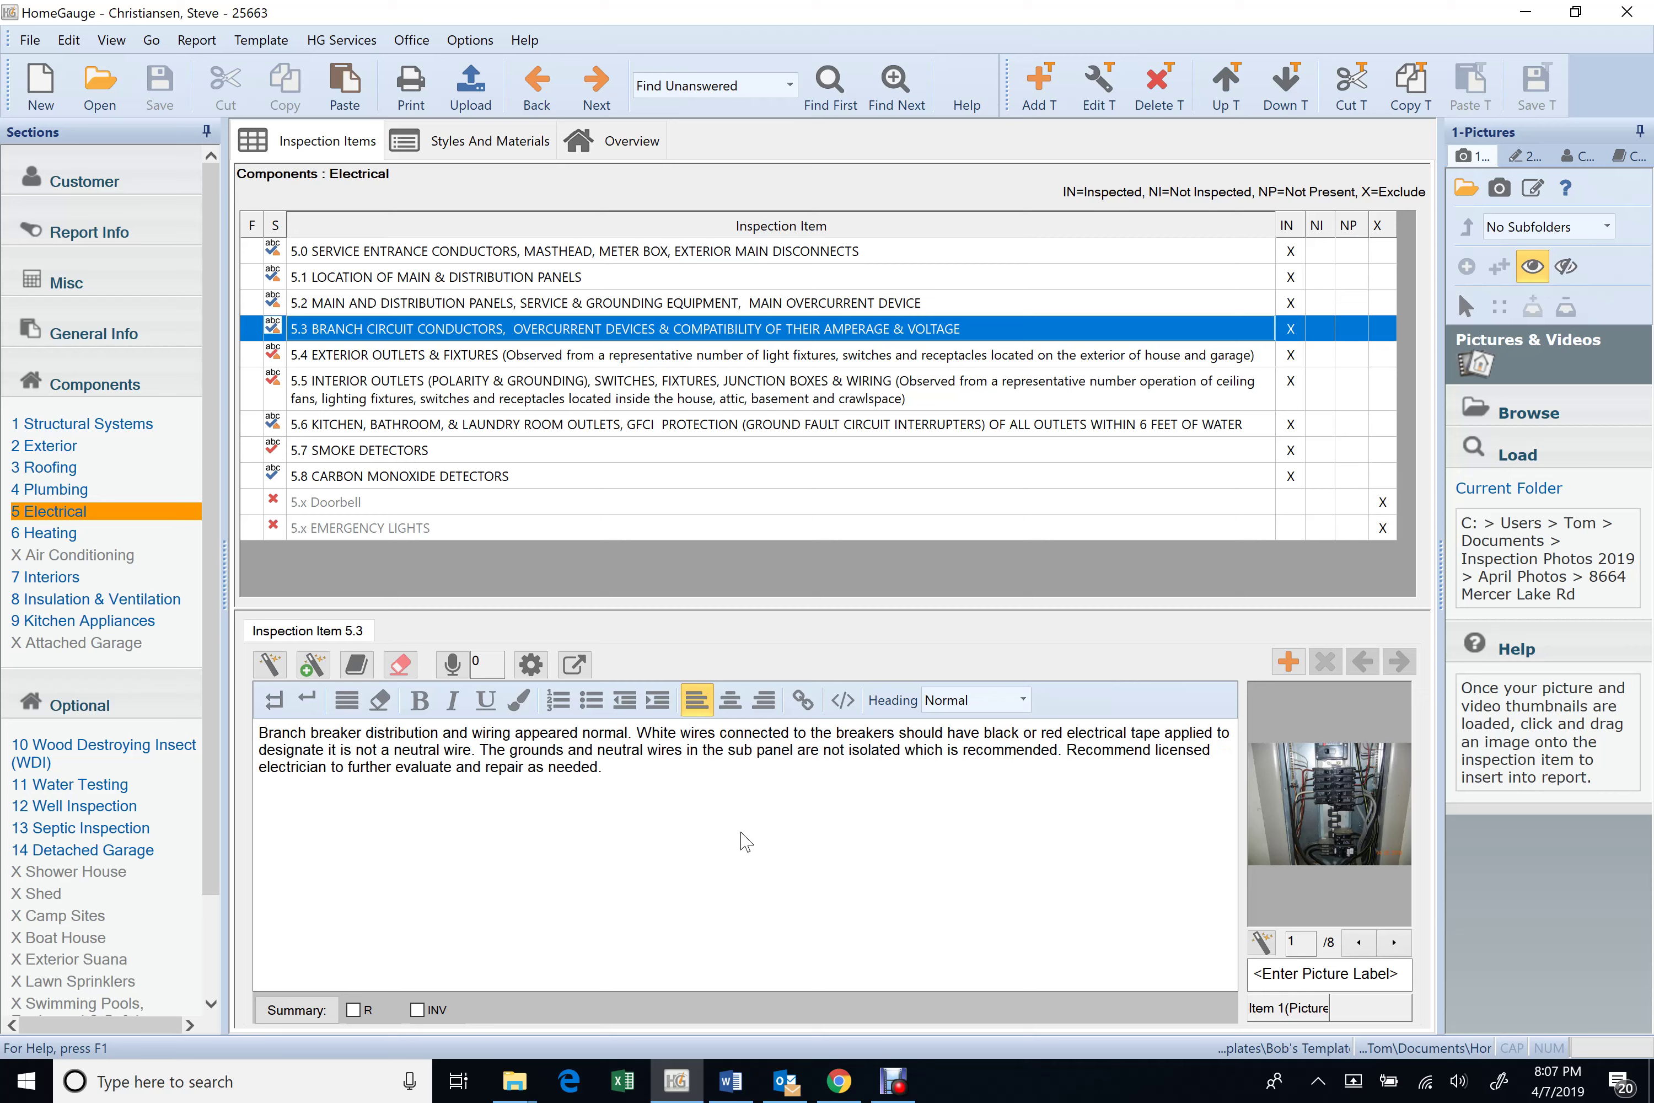
left_click(444, 1010)
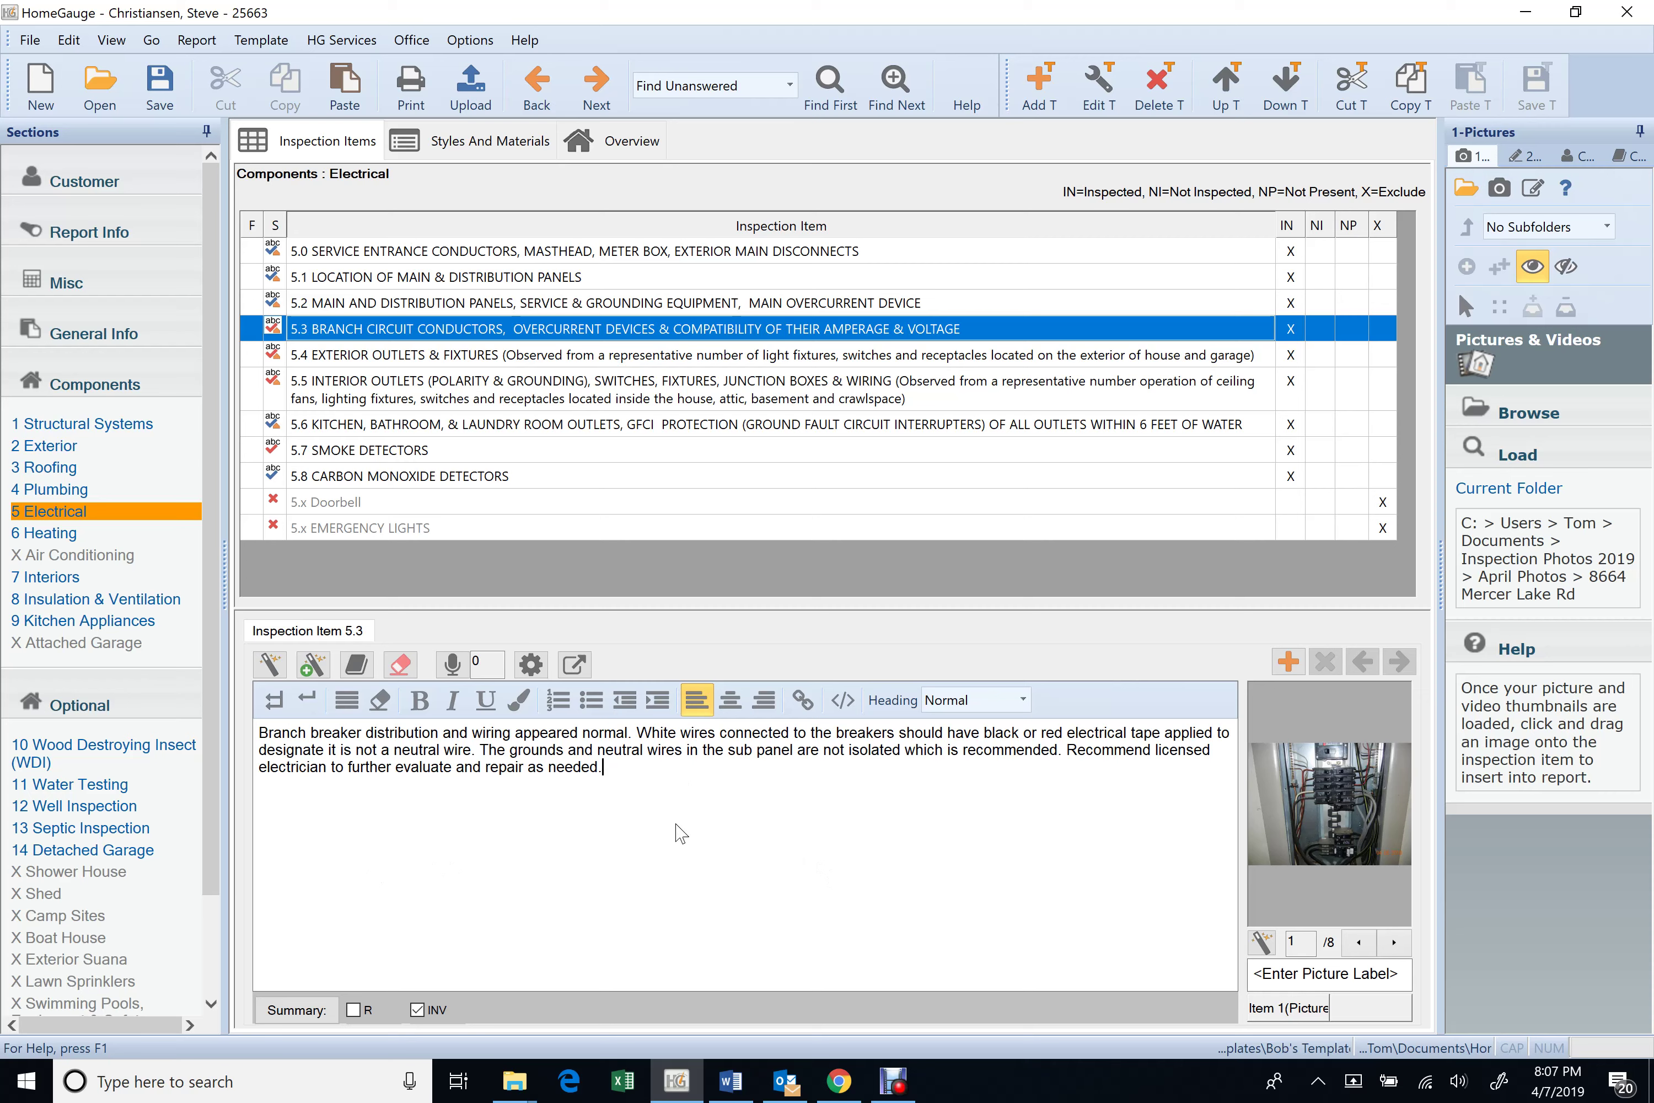
- Go through the pictures attached to Branch Circuit Conductors, item 5.3, up to picture 8
left_click(1395, 944)
left_click(1395, 944)
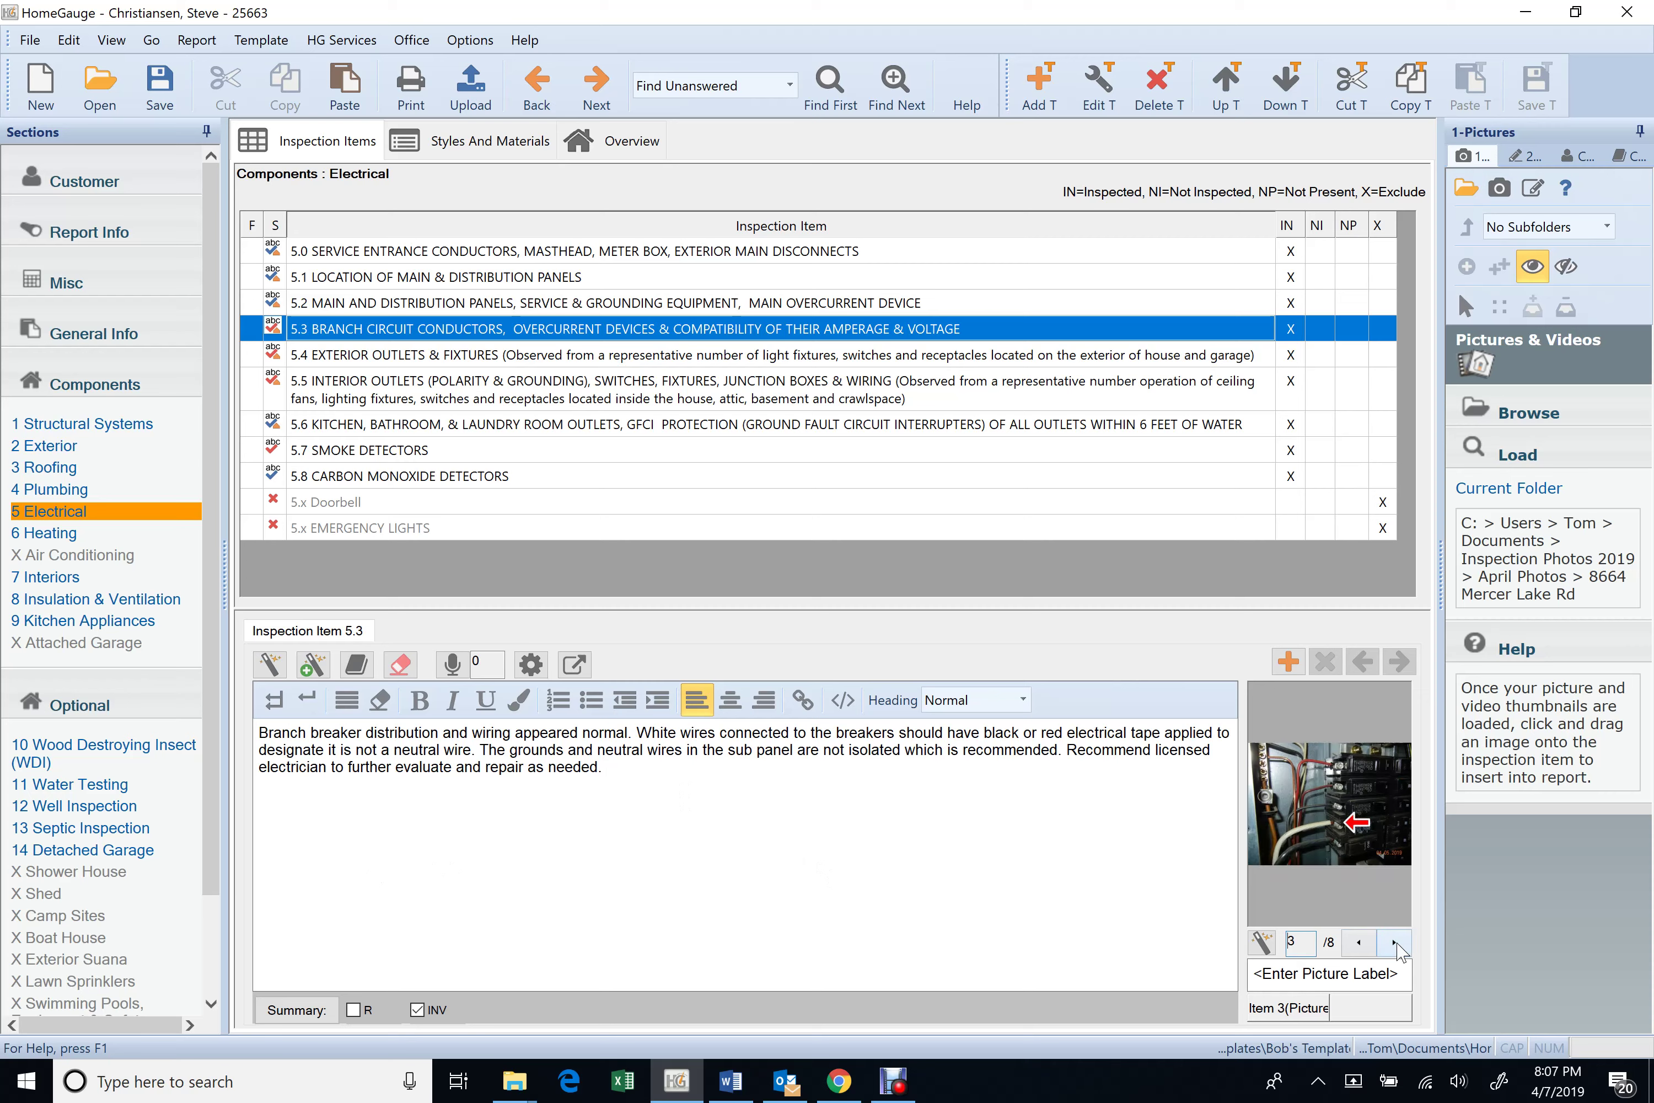
left_click(1395, 944)
left_click(1395, 944)
left_click(1395, 944)
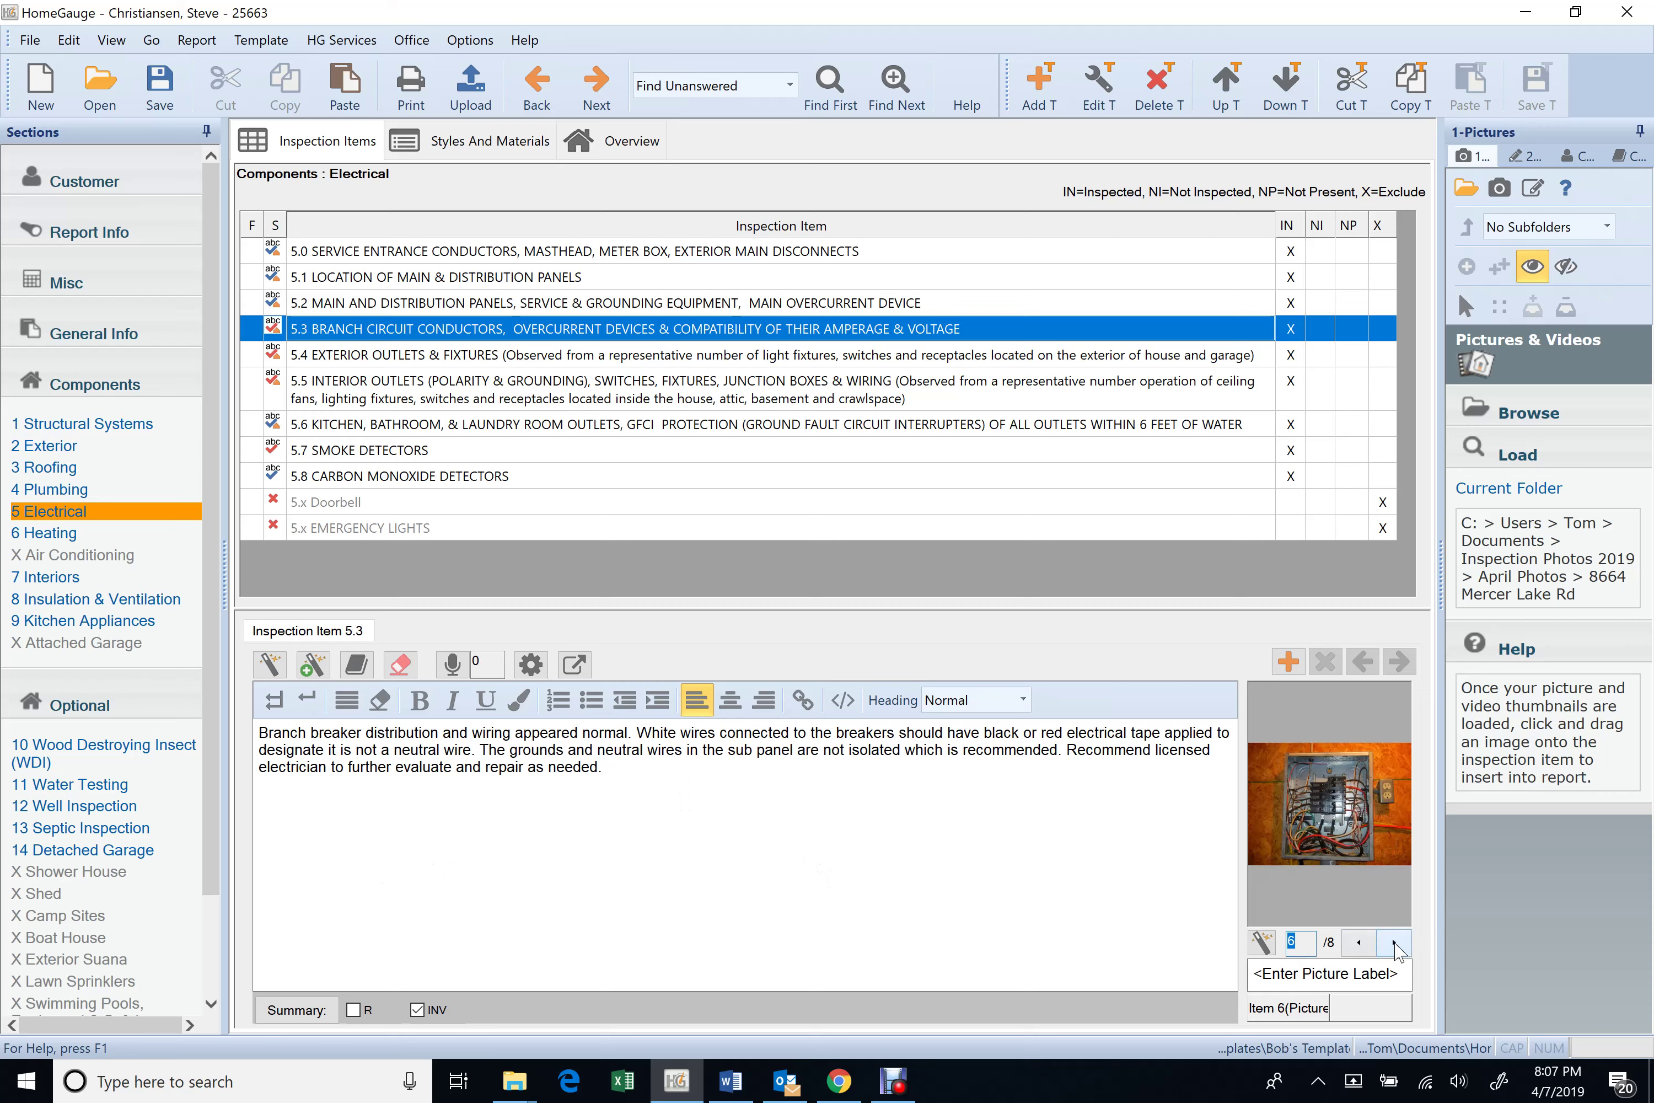
left_click(1395, 944)
left_click(1395, 944)
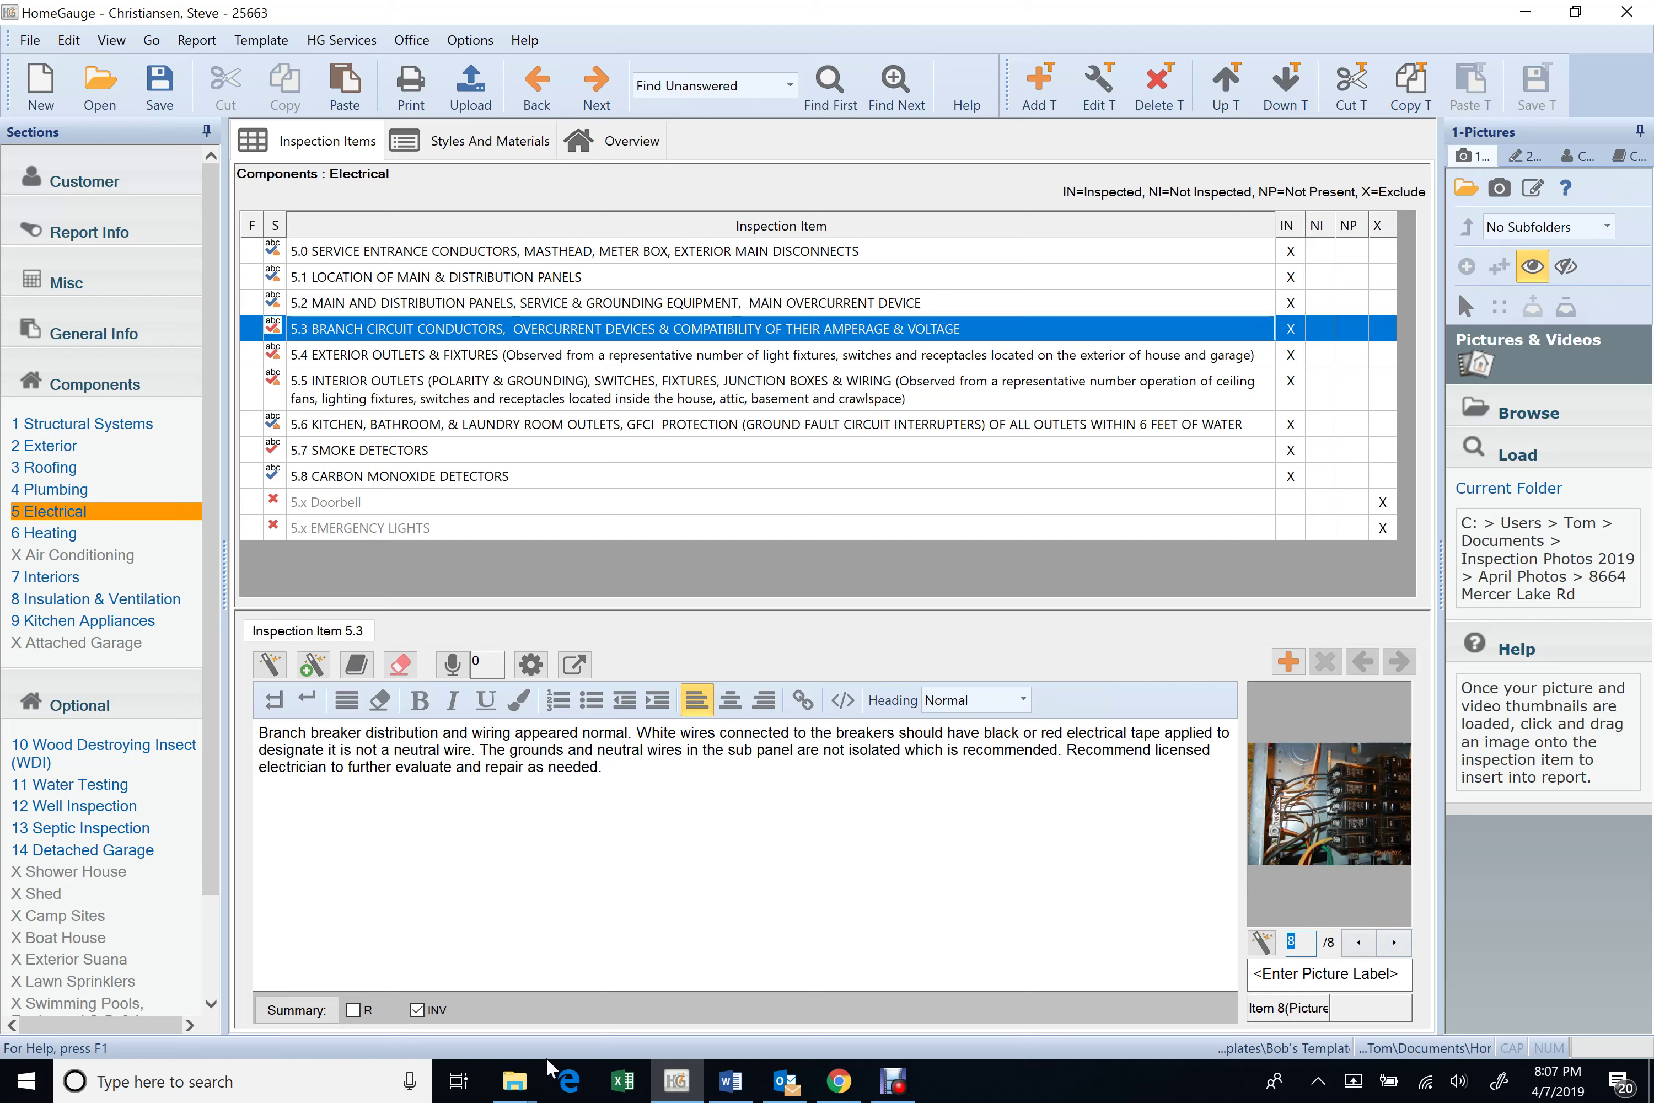
- Switch to File Explorer, open breaker panel photo i92 at full size, and view the panel photos through i97
left_click(534, 1087)
left_click(744, 992)
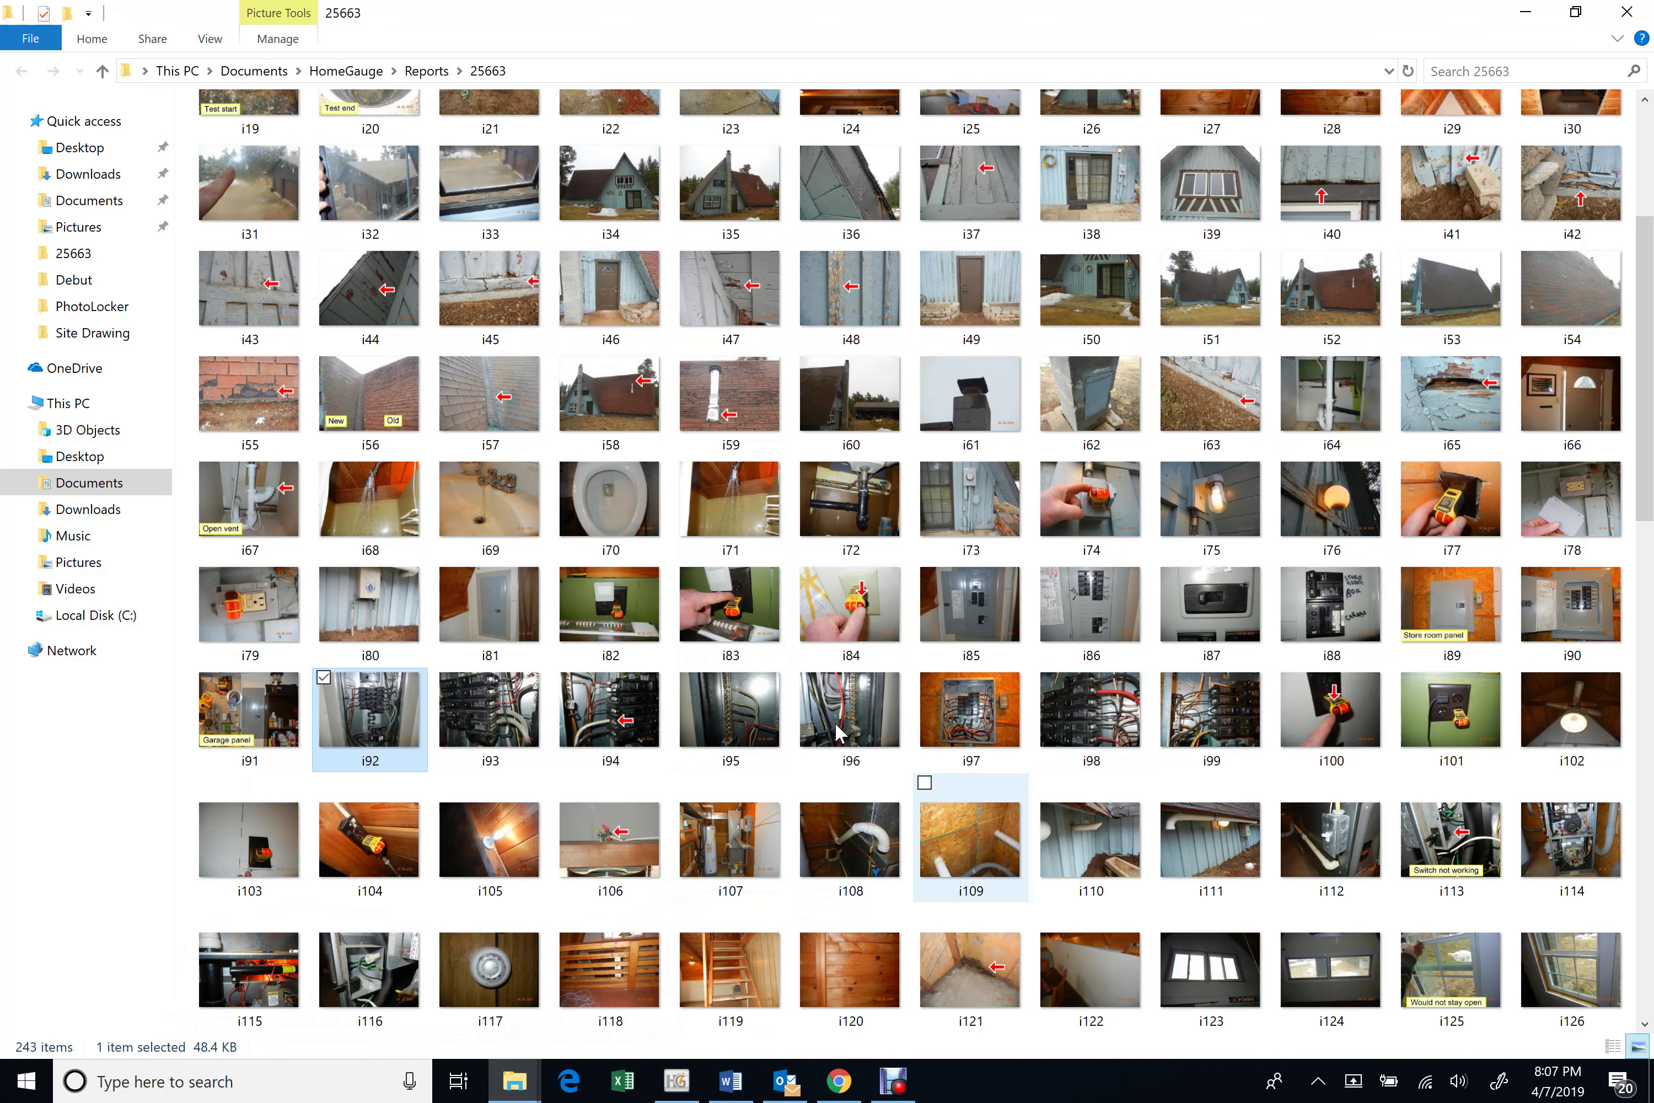
double_click(364, 723)
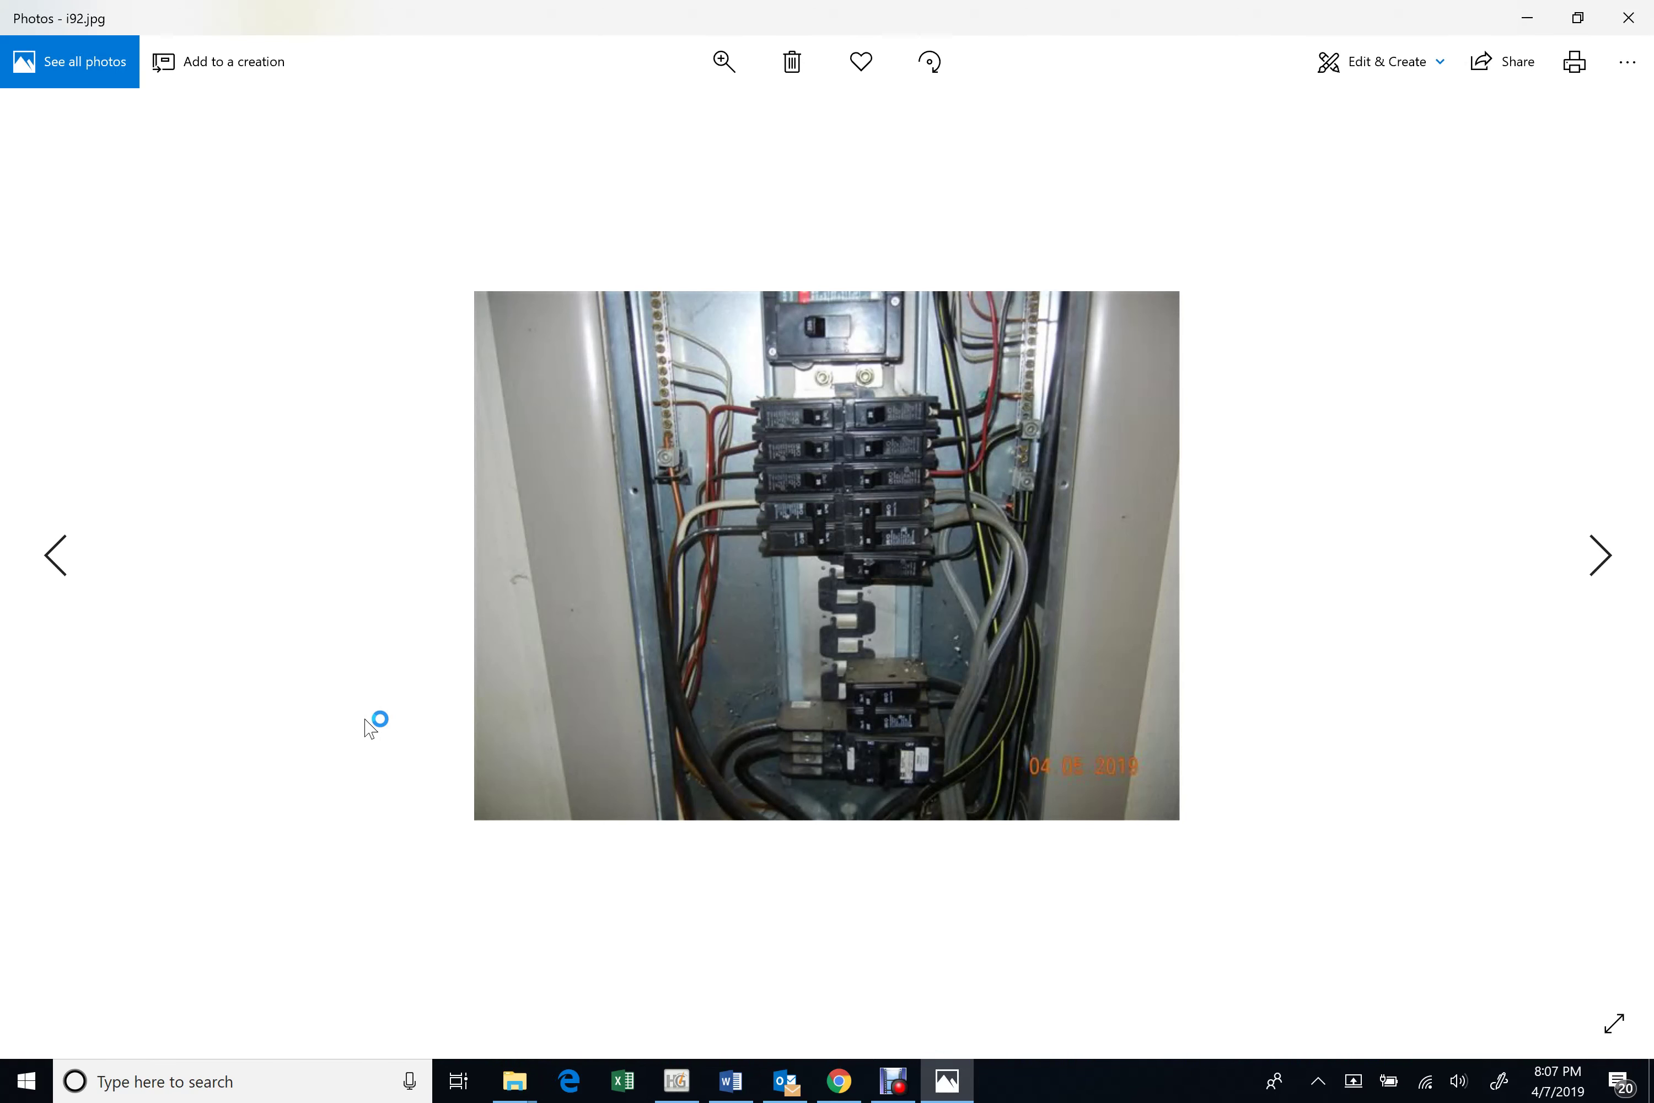
left_click(1603, 566)
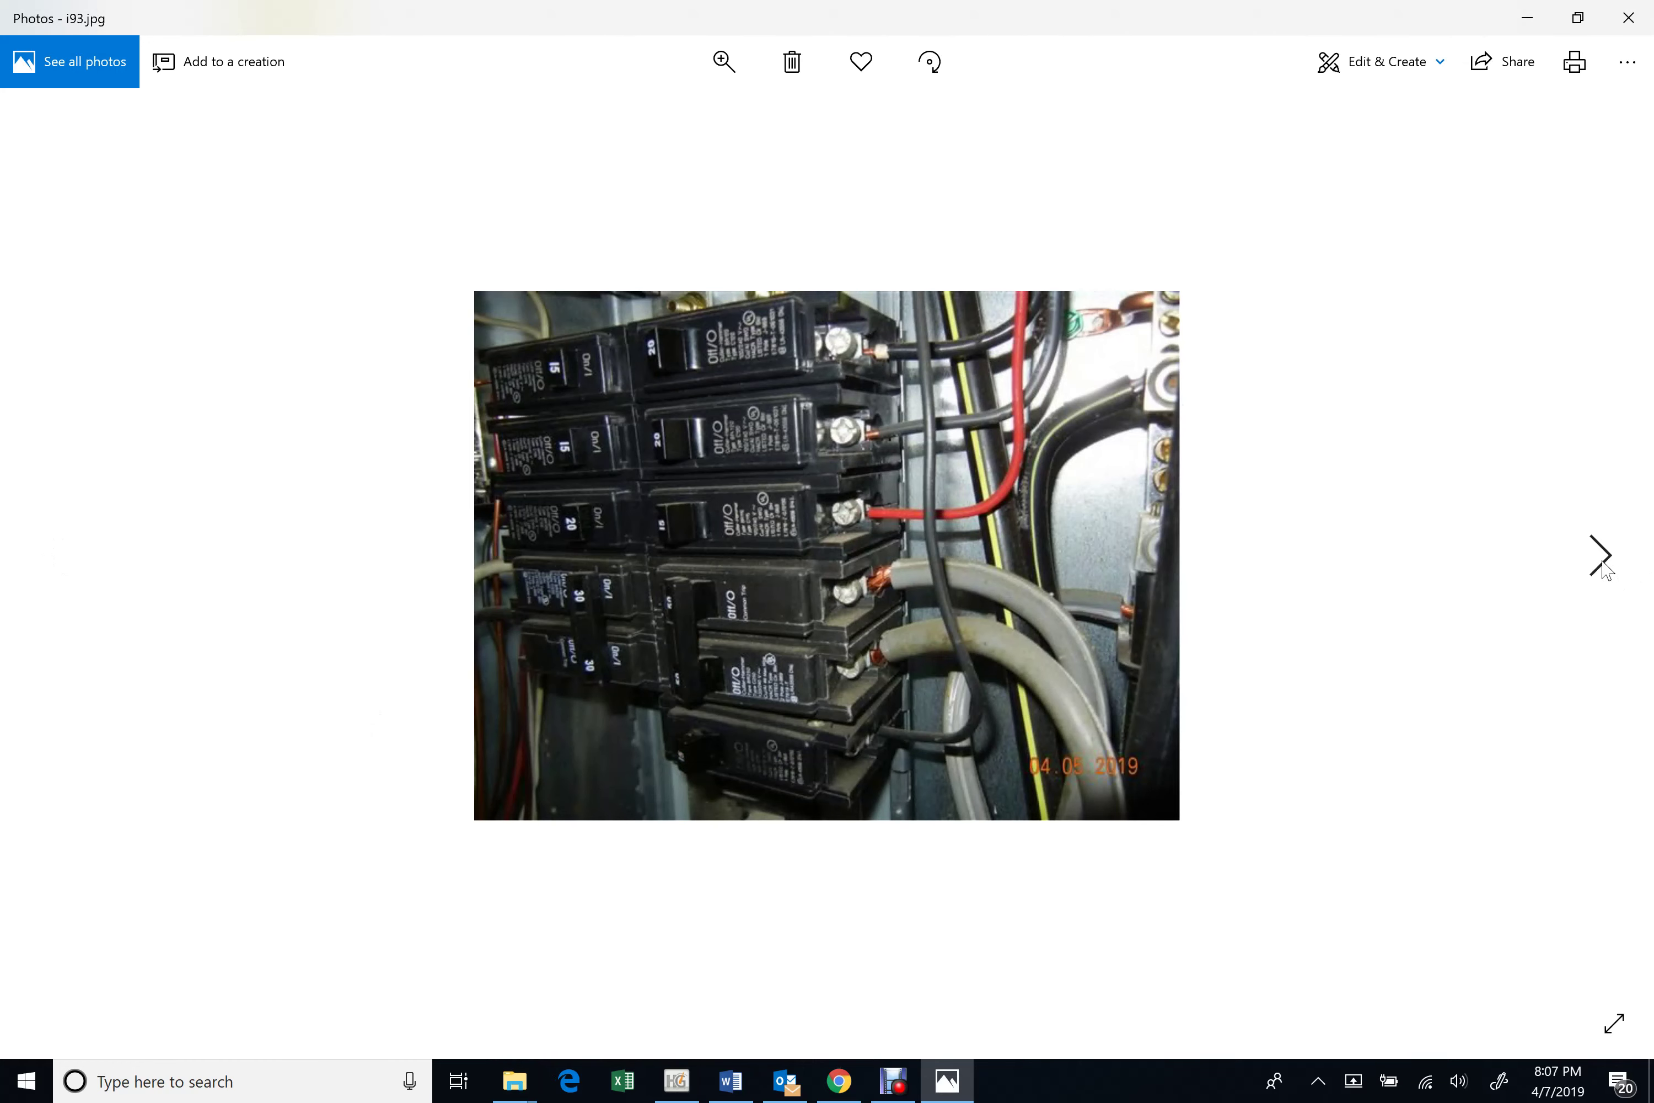
left_click(1602, 556)
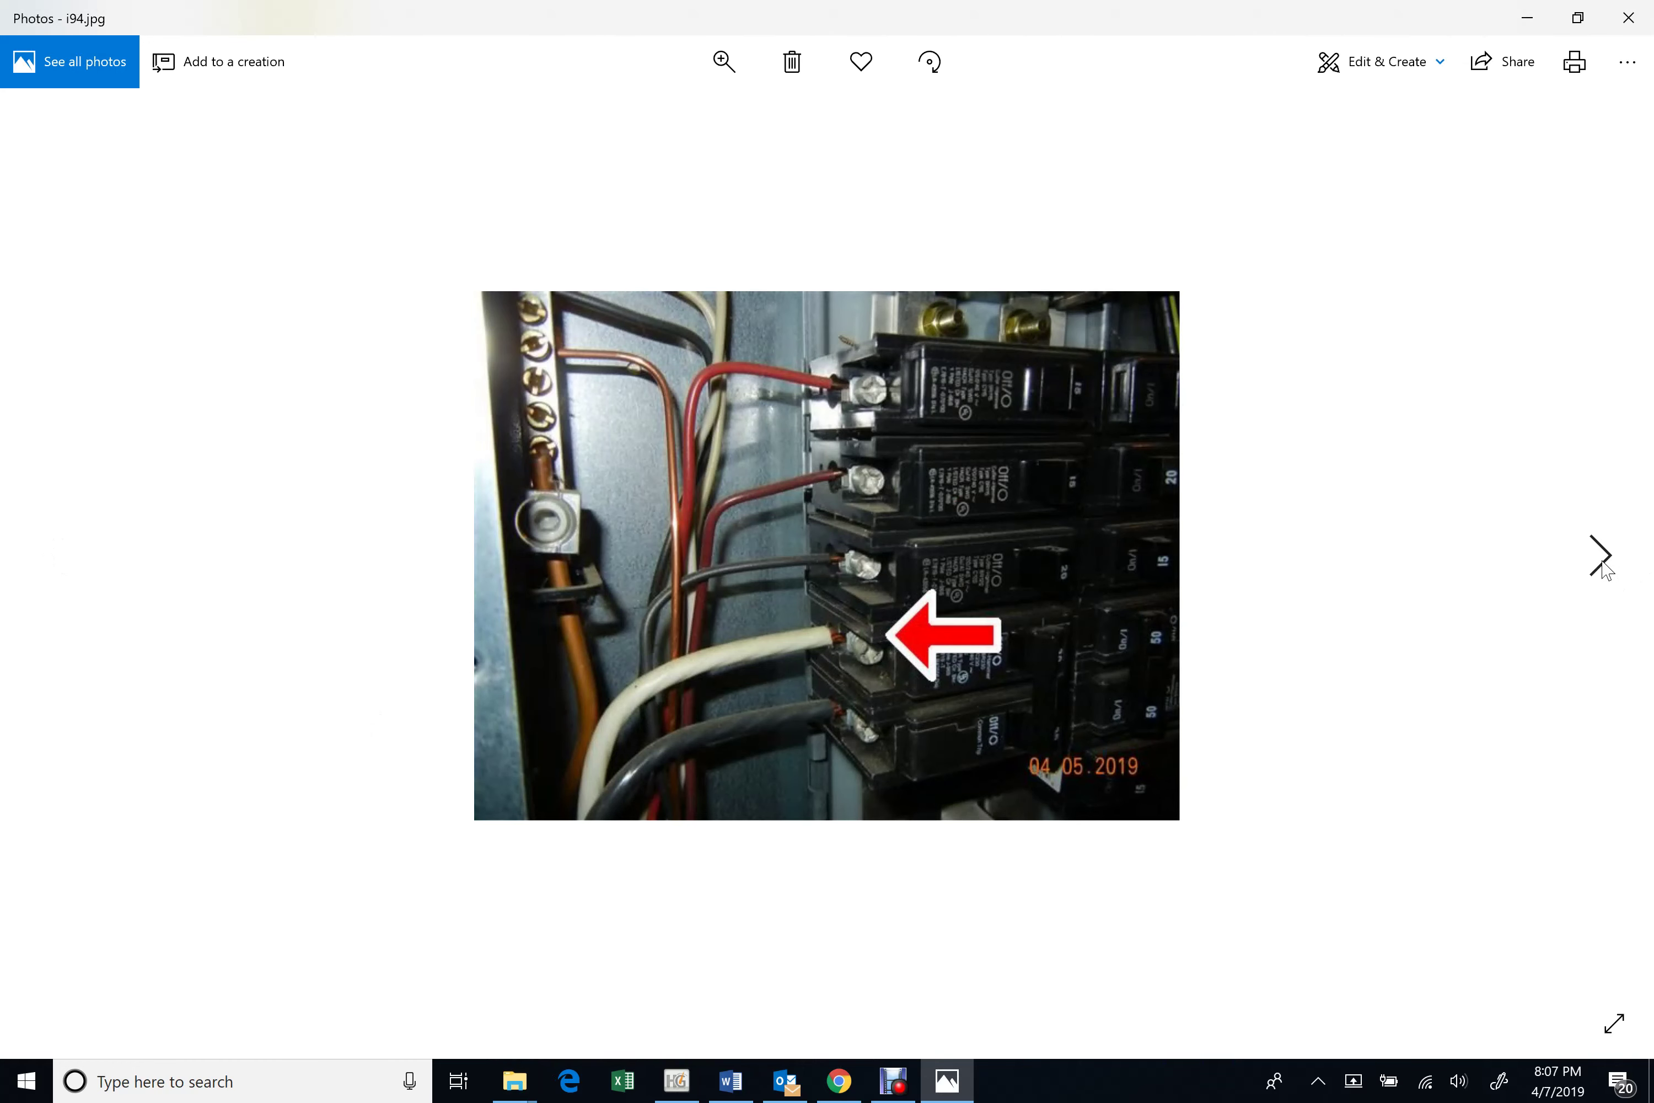
left_click(1601, 556)
left_click(1601, 556)
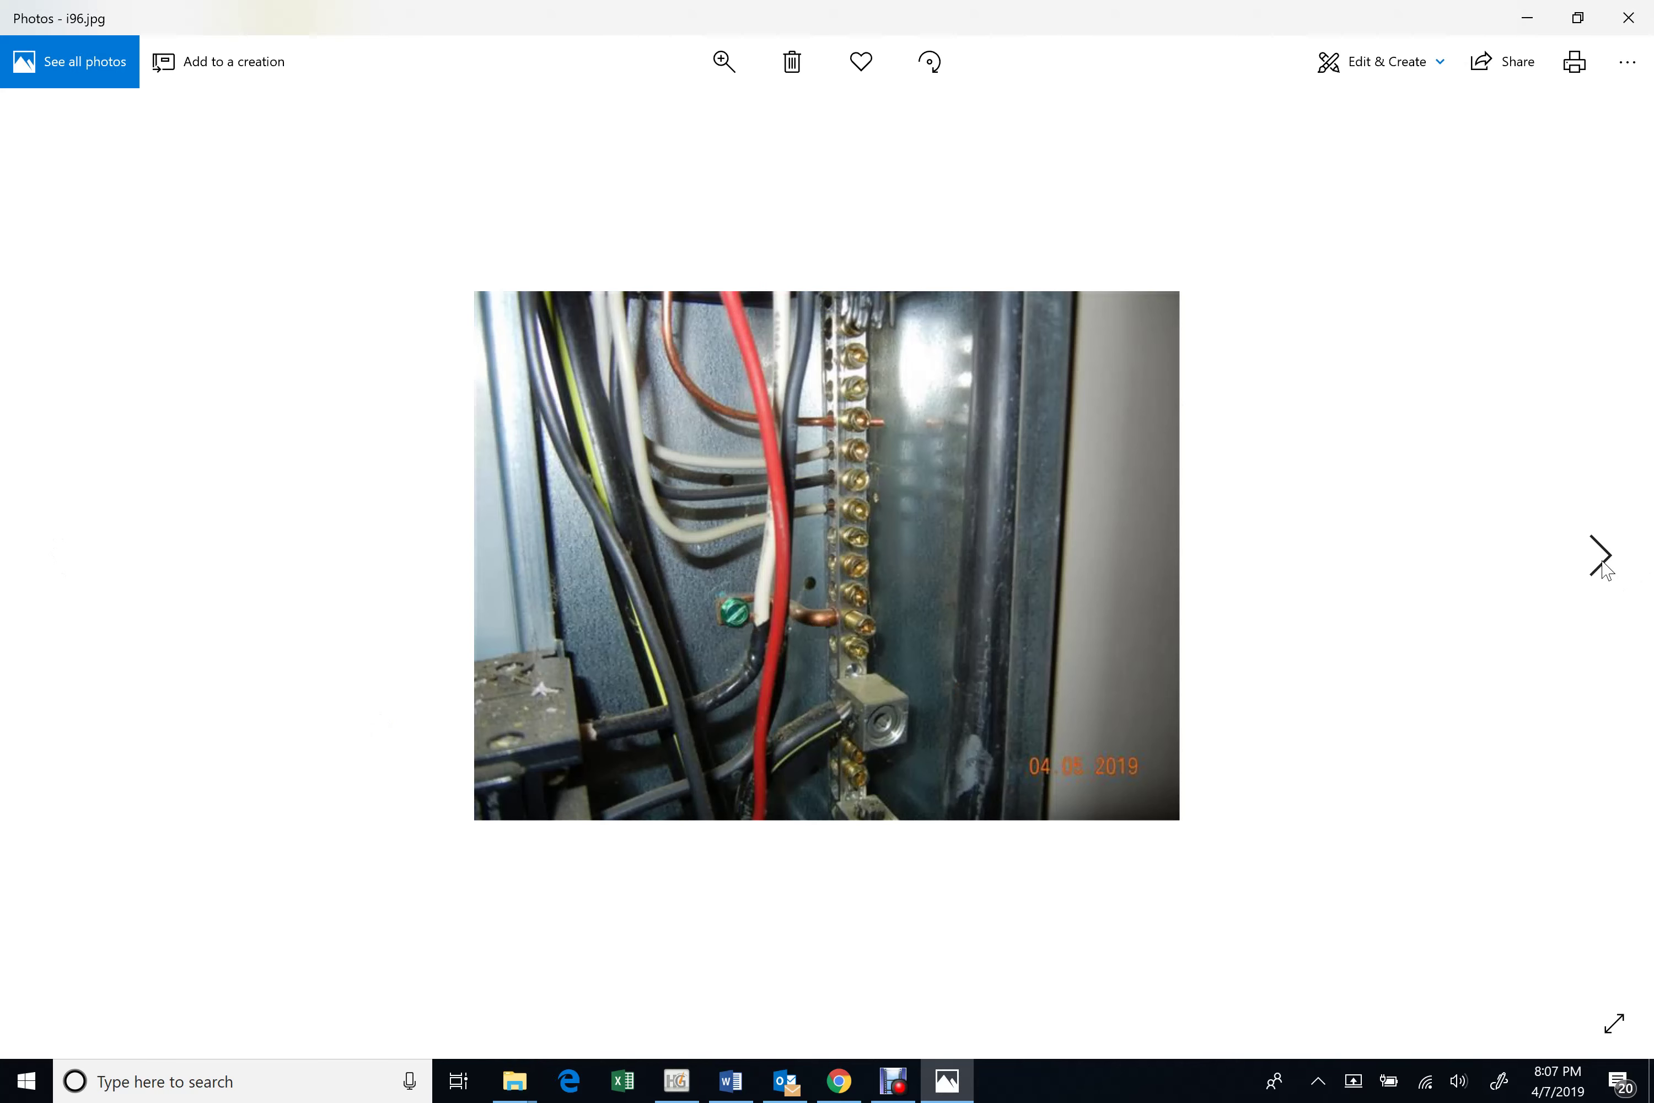
left_click(1601, 557)
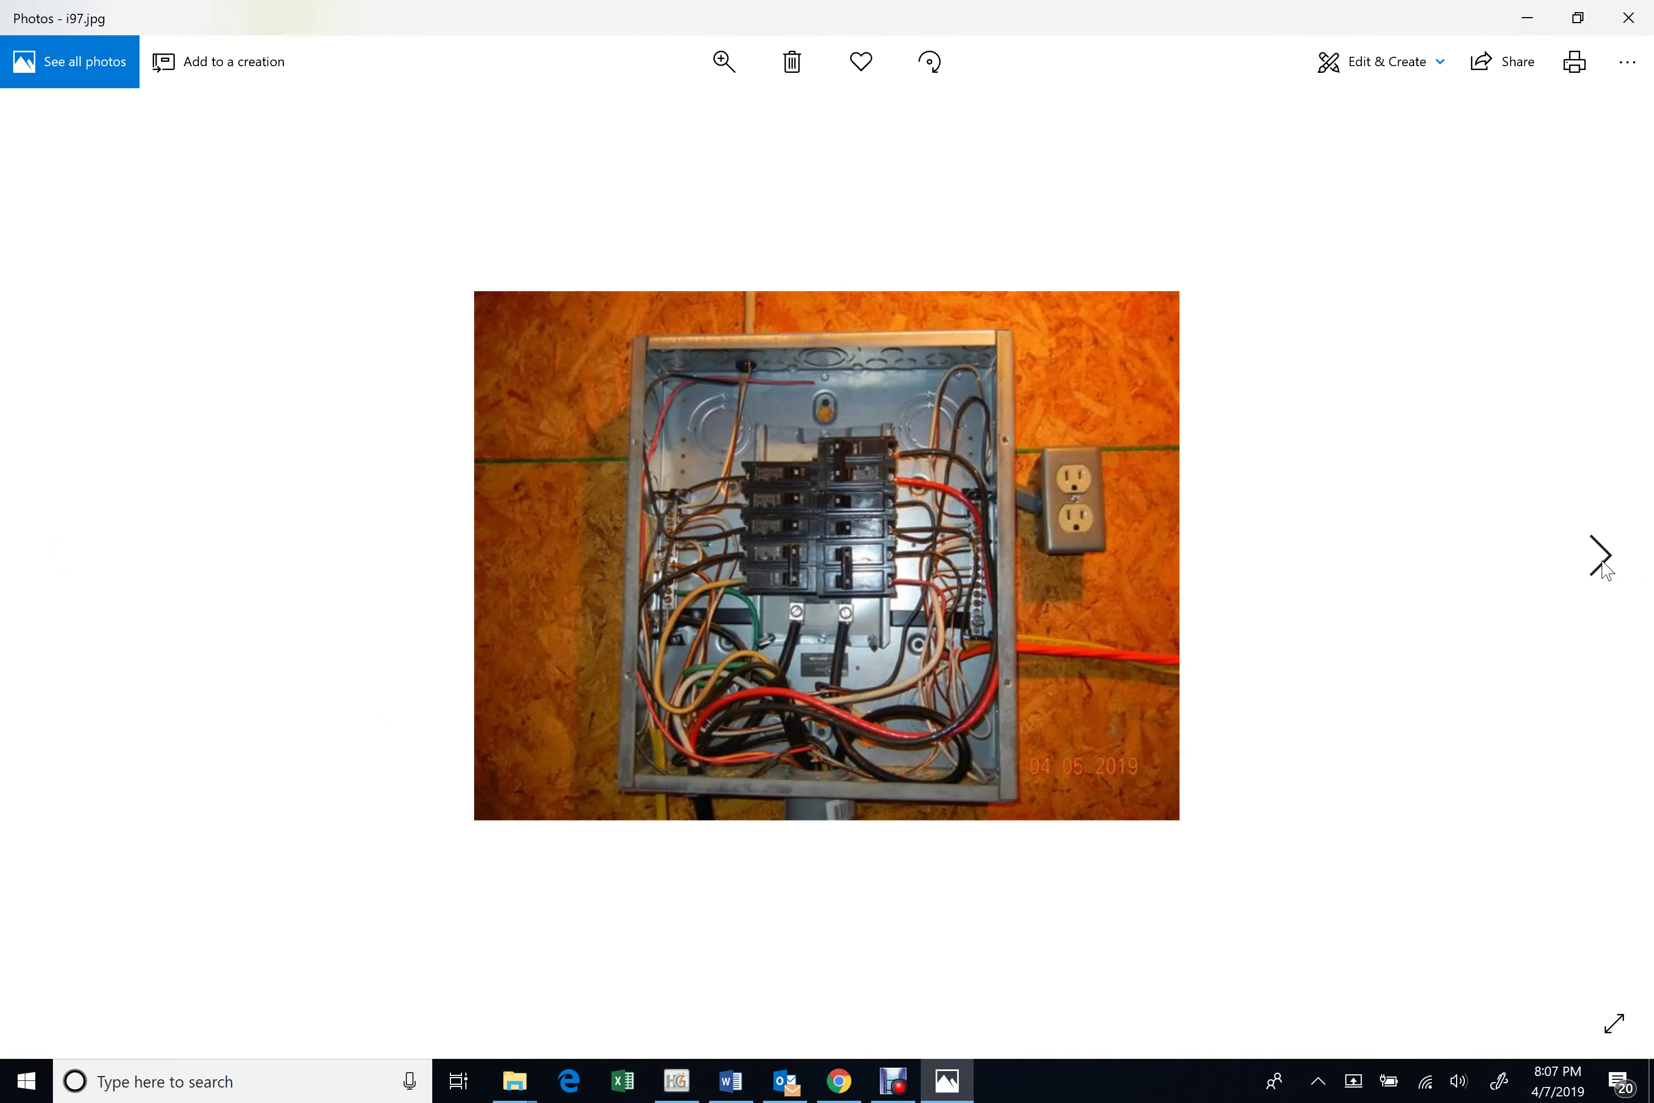
- Examine the breaker wiring in photos i98 and i99, go back to i98, and close the photo viewer
left_click(1601, 556)
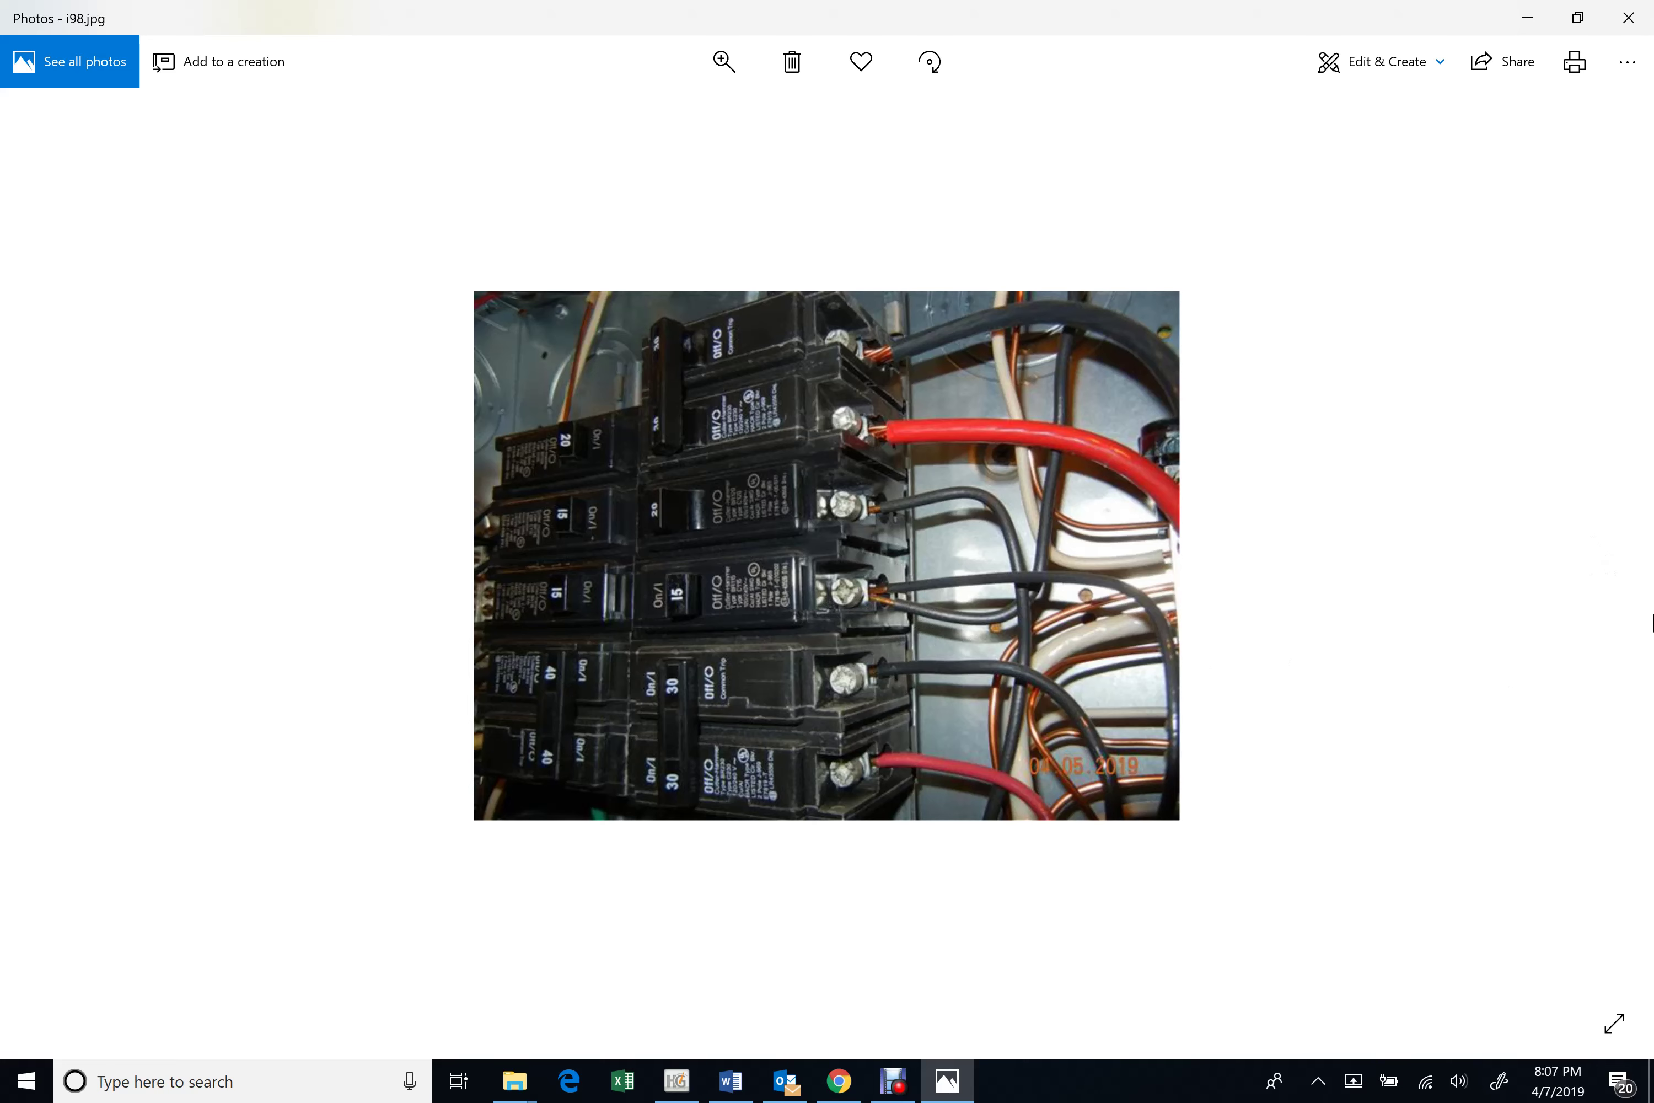
left_click(1601, 569)
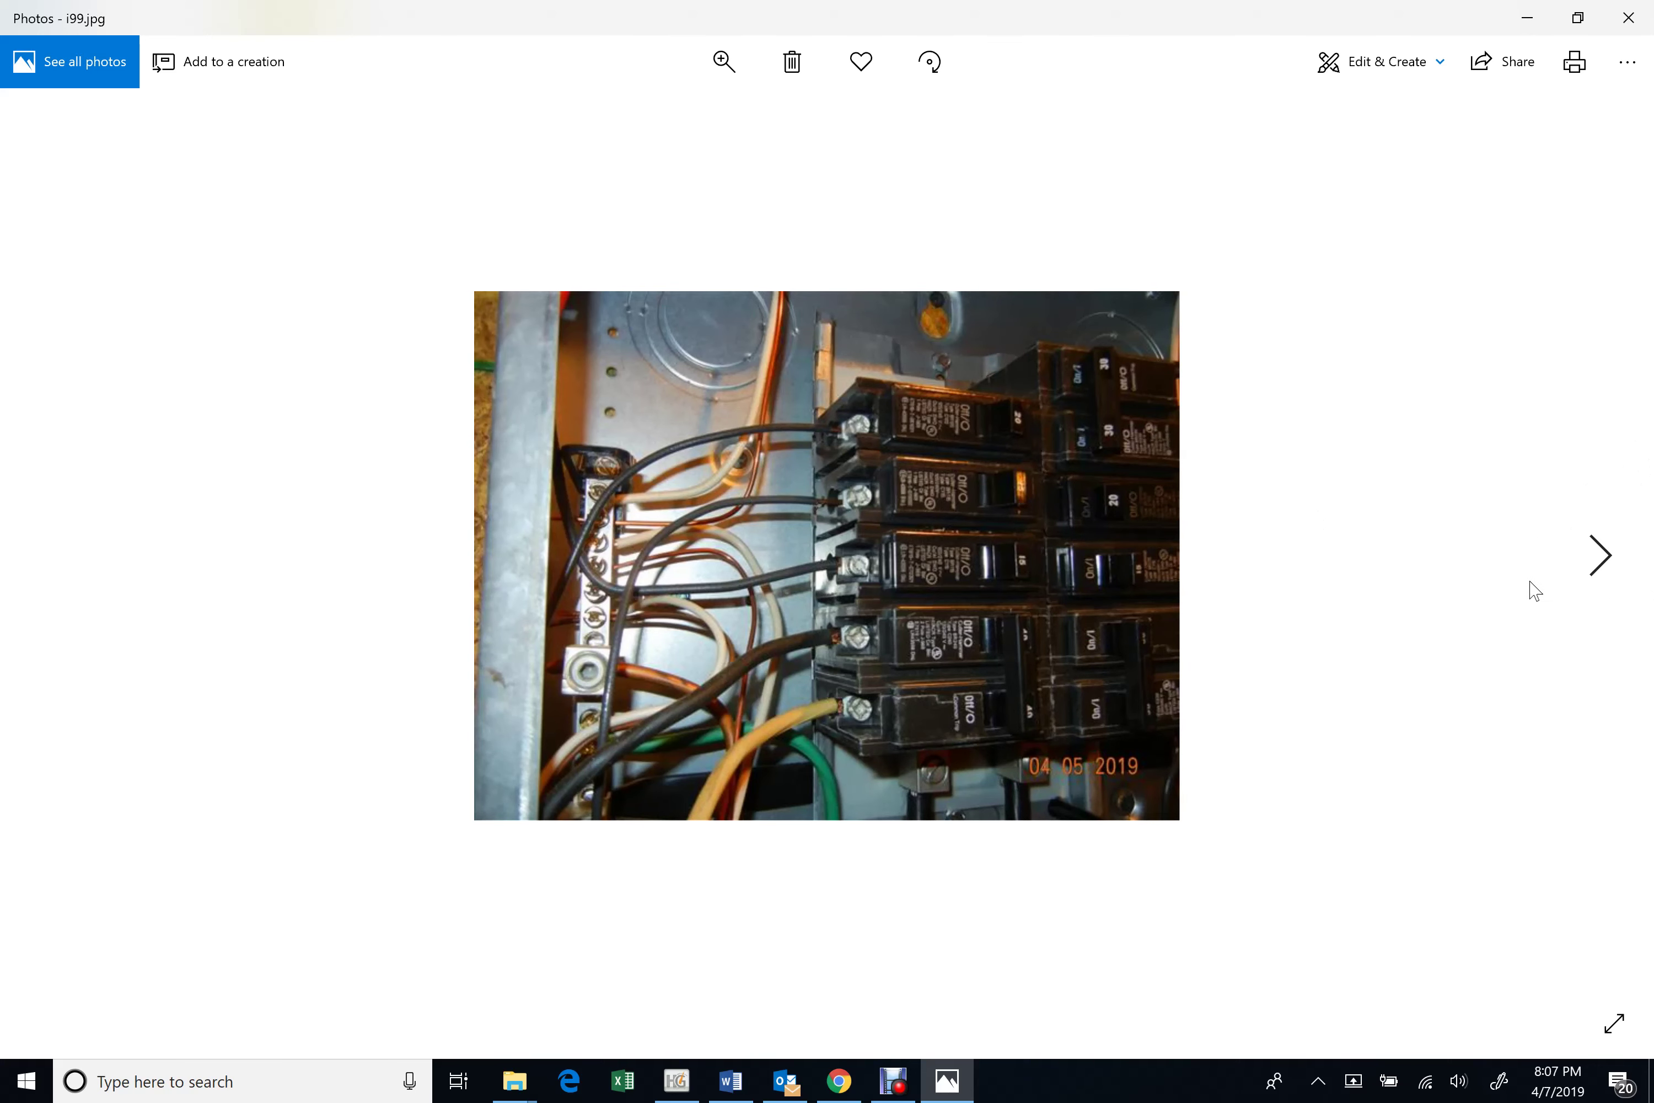
left_click(1608, 568)
left_click(1608, 568)
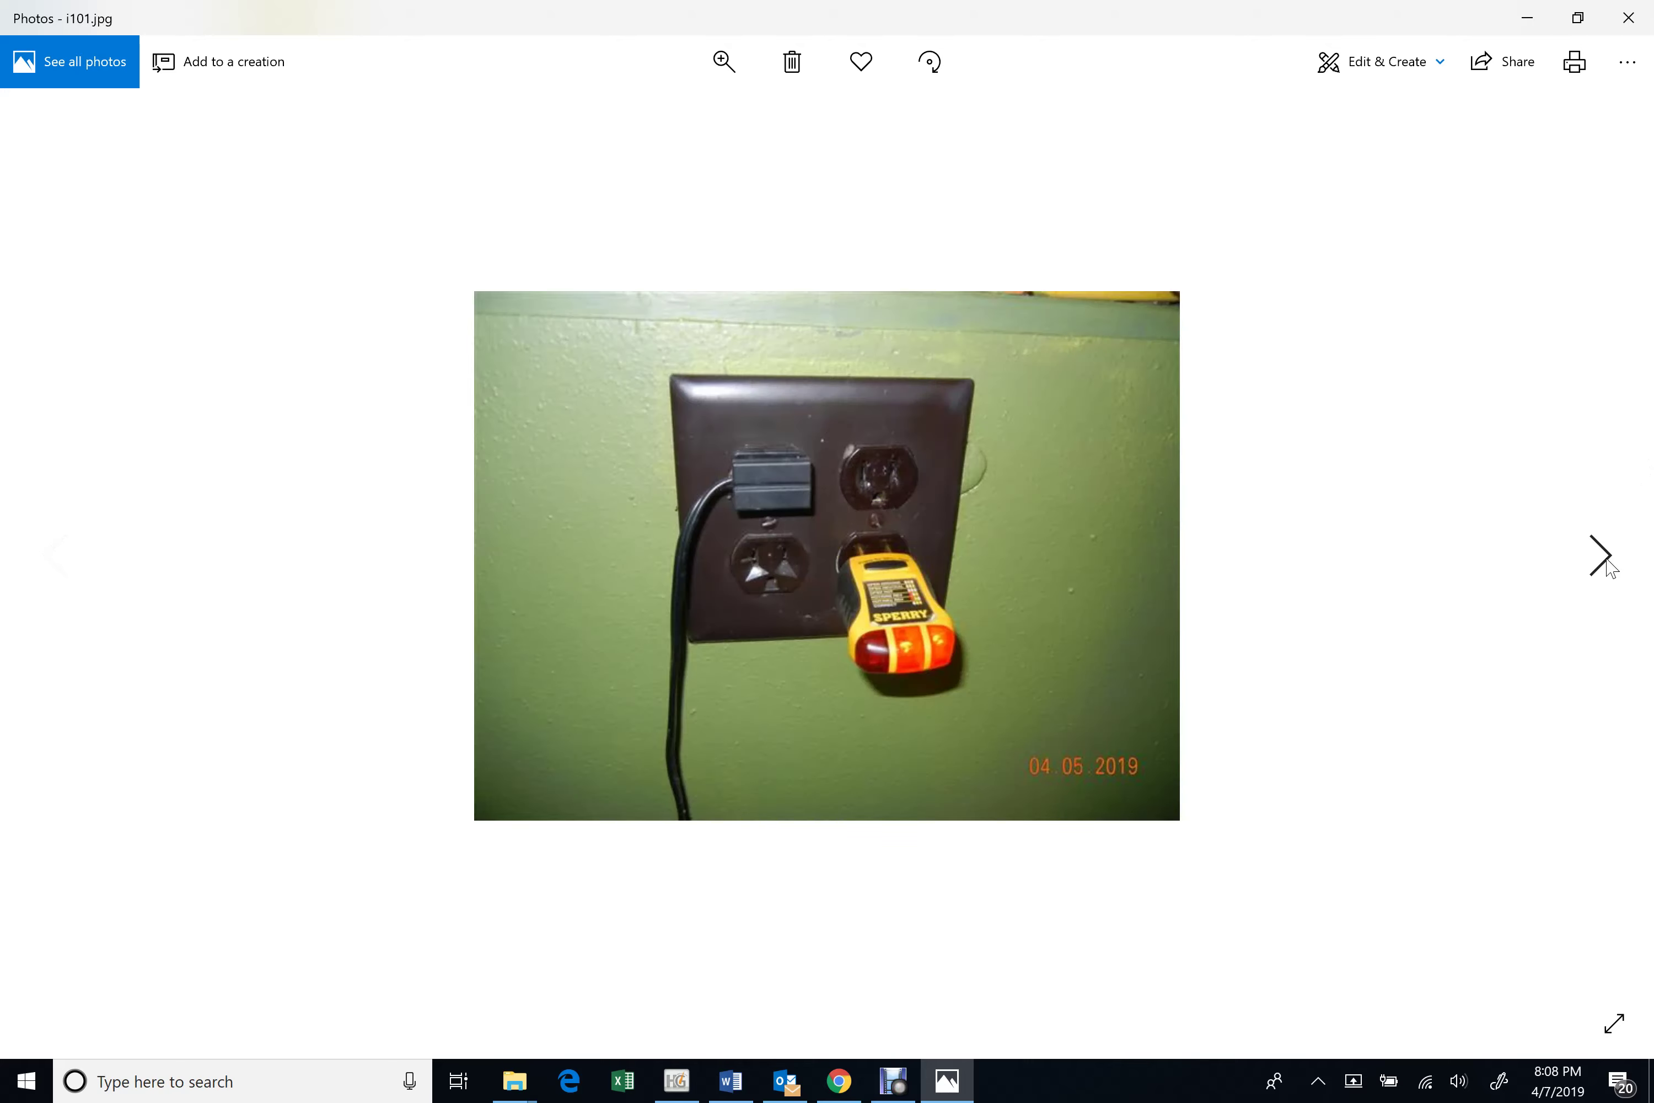
left_click(49, 554)
left_click(50, 554)
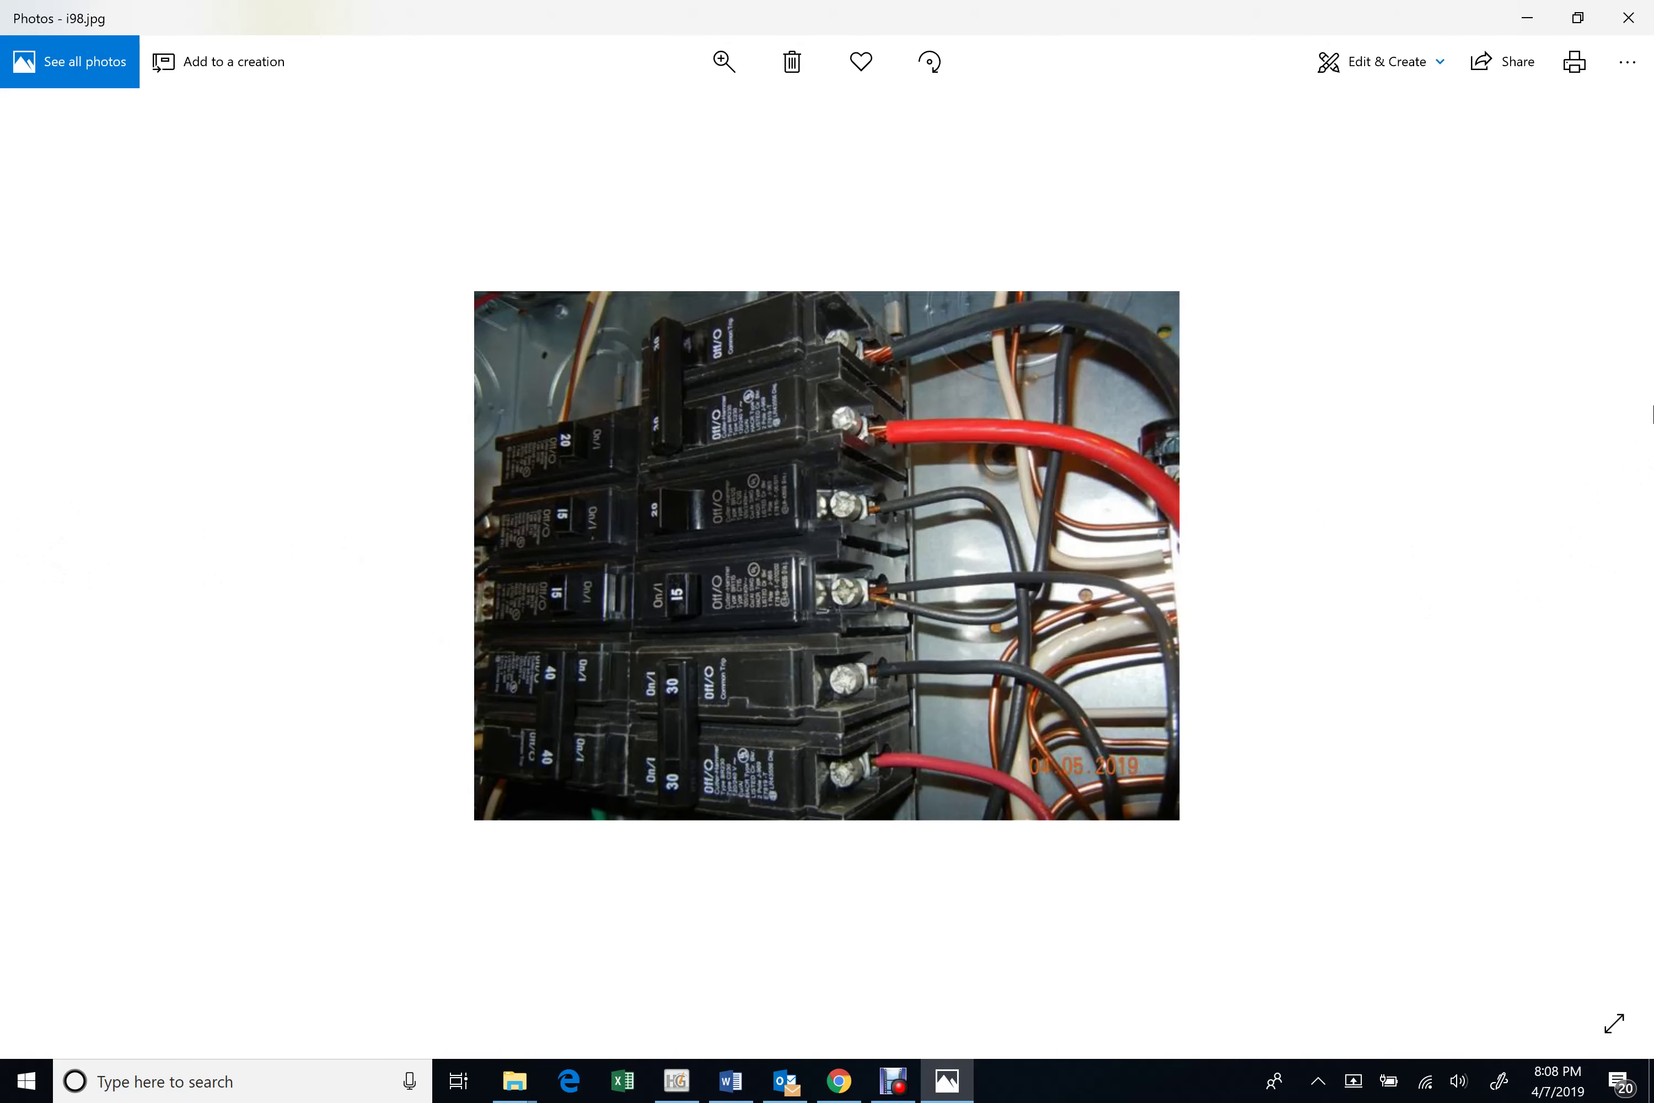
left_click(1629, 17)
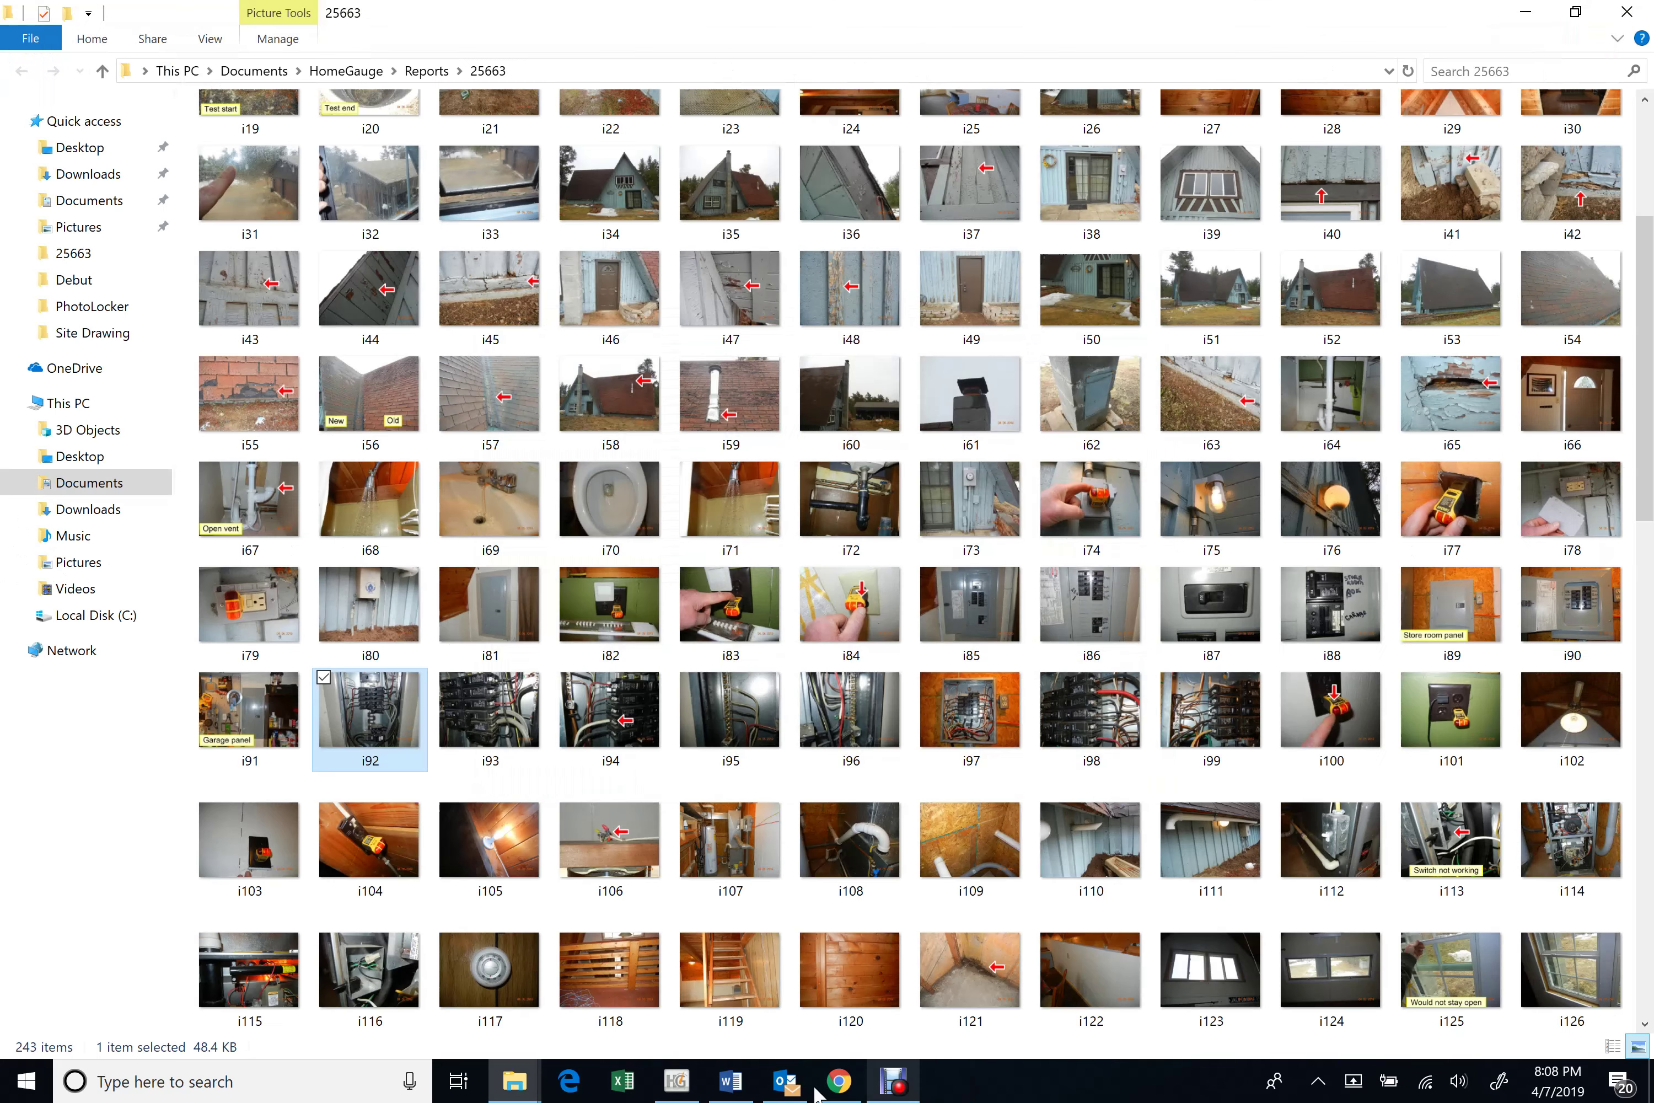
- Return to HomeGauge and delete the sentence "Branch breaker distribution and wiring appeared normal." from the item 5.3 comment
left_click(676, 1082)
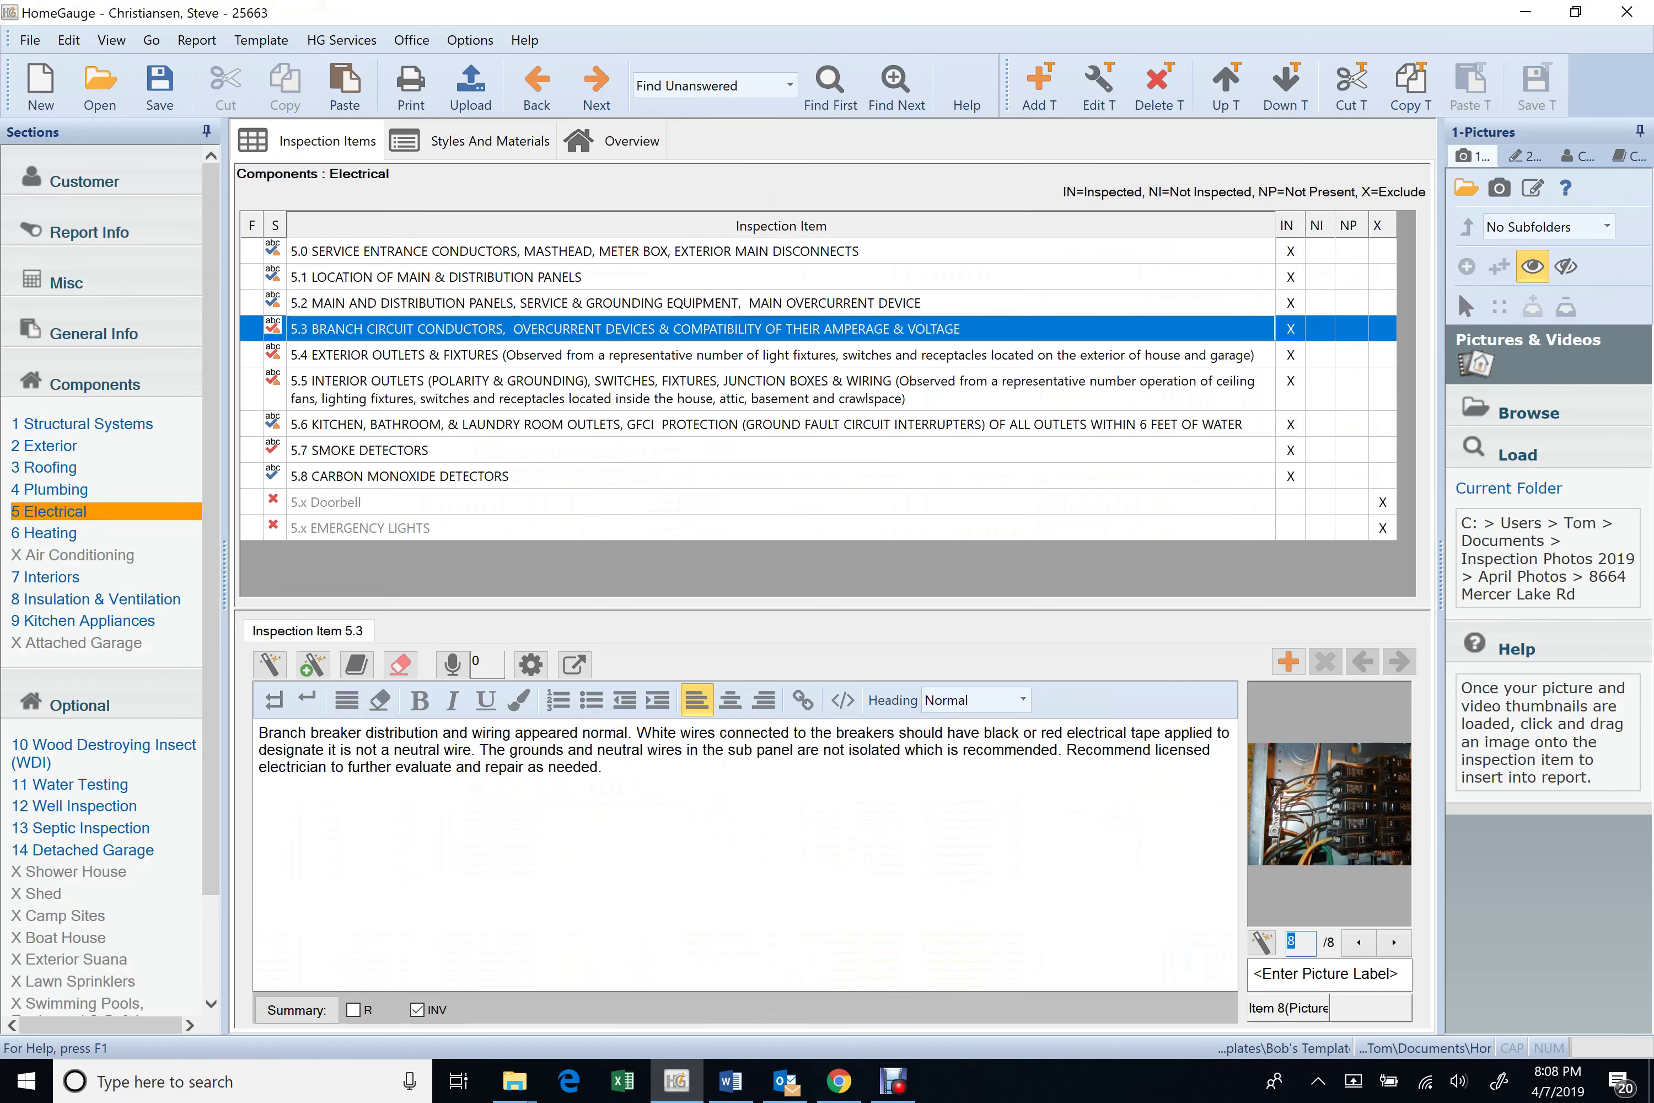
left_click_drag(638, 732, 240, 725)
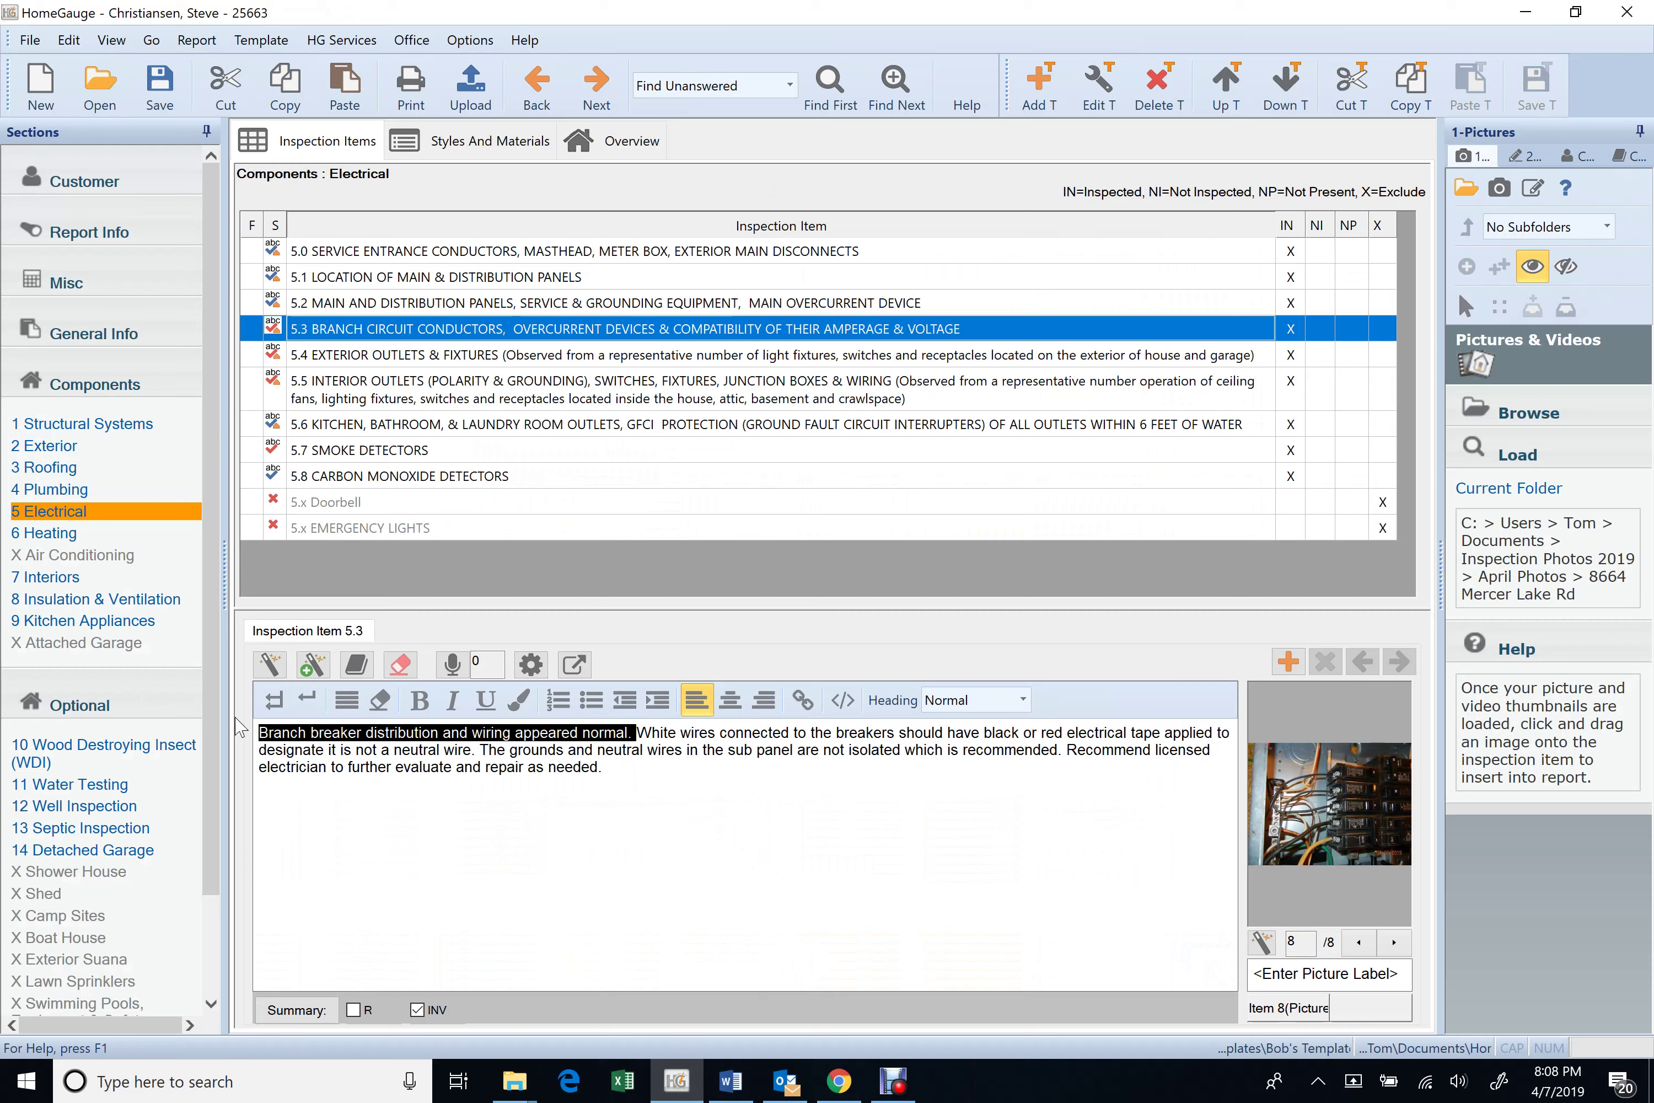
key("Delete")
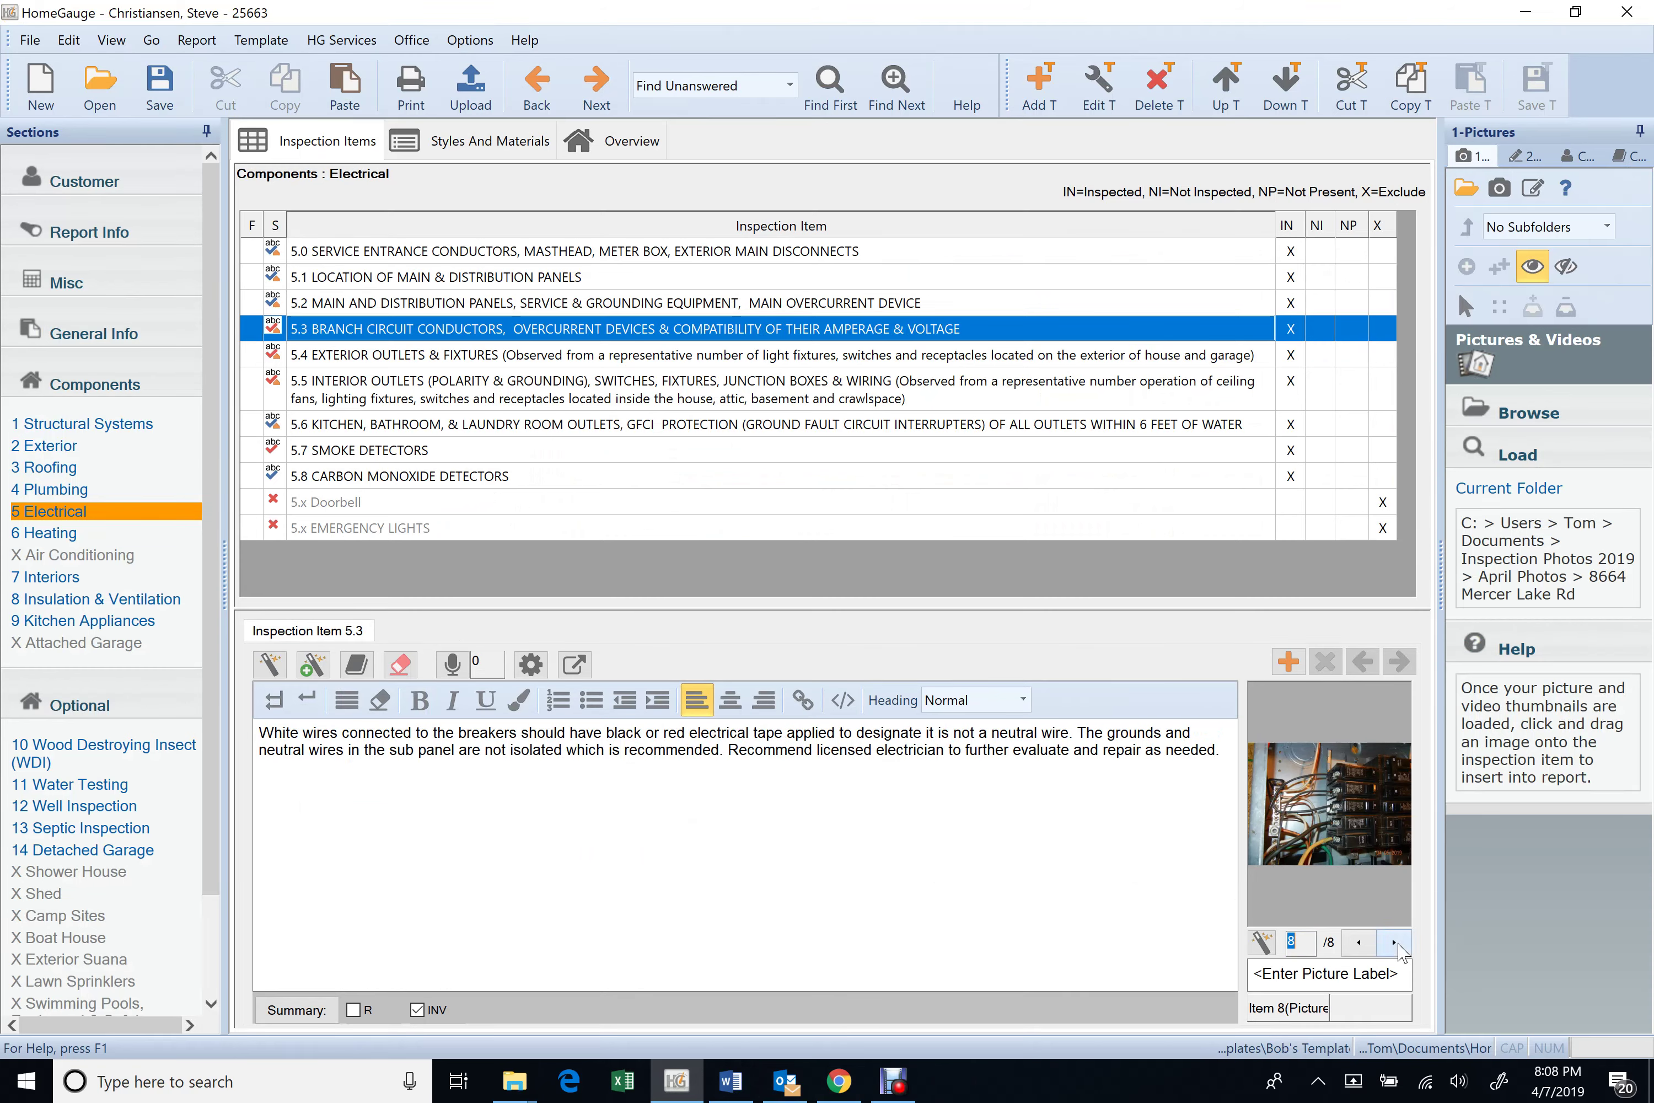
- Open picture 7 of item 5.3 for editing and add an up arrow pointing at the double tapped breaker
left_click(1359, 941)
right_click(1339, 838)
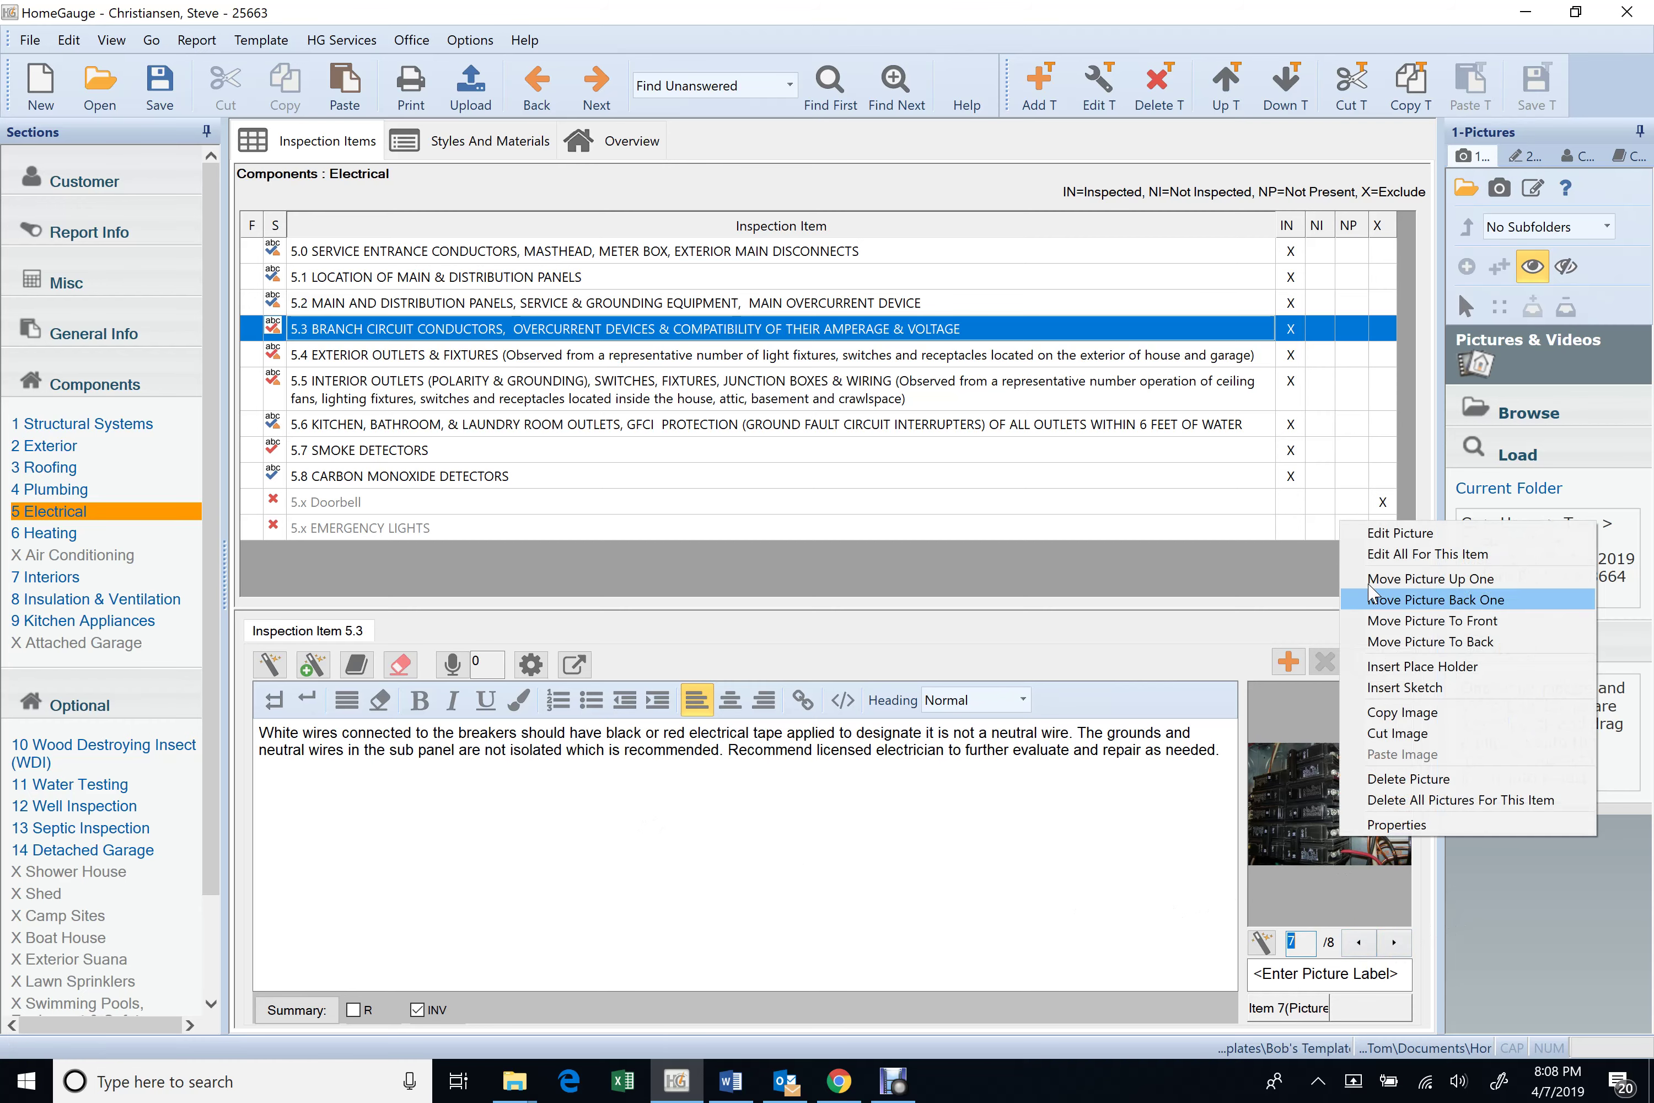
left_click(1374, 534)
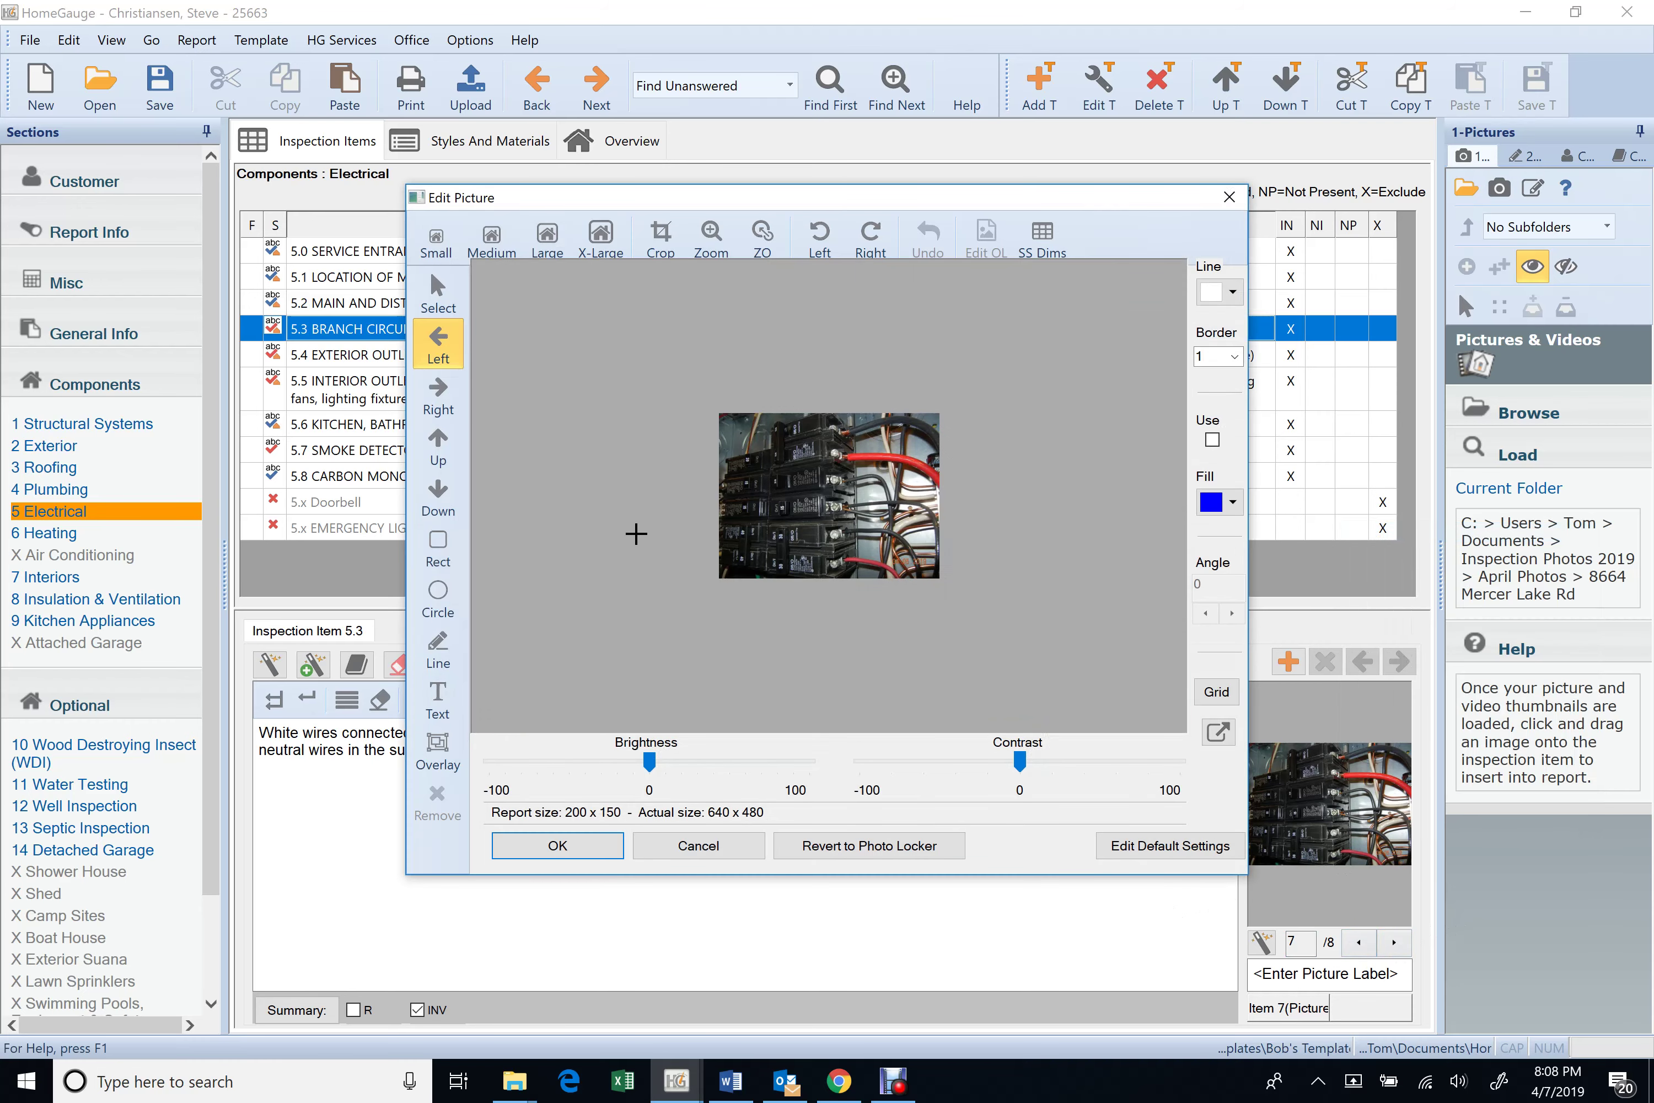
left_click(438, 446)
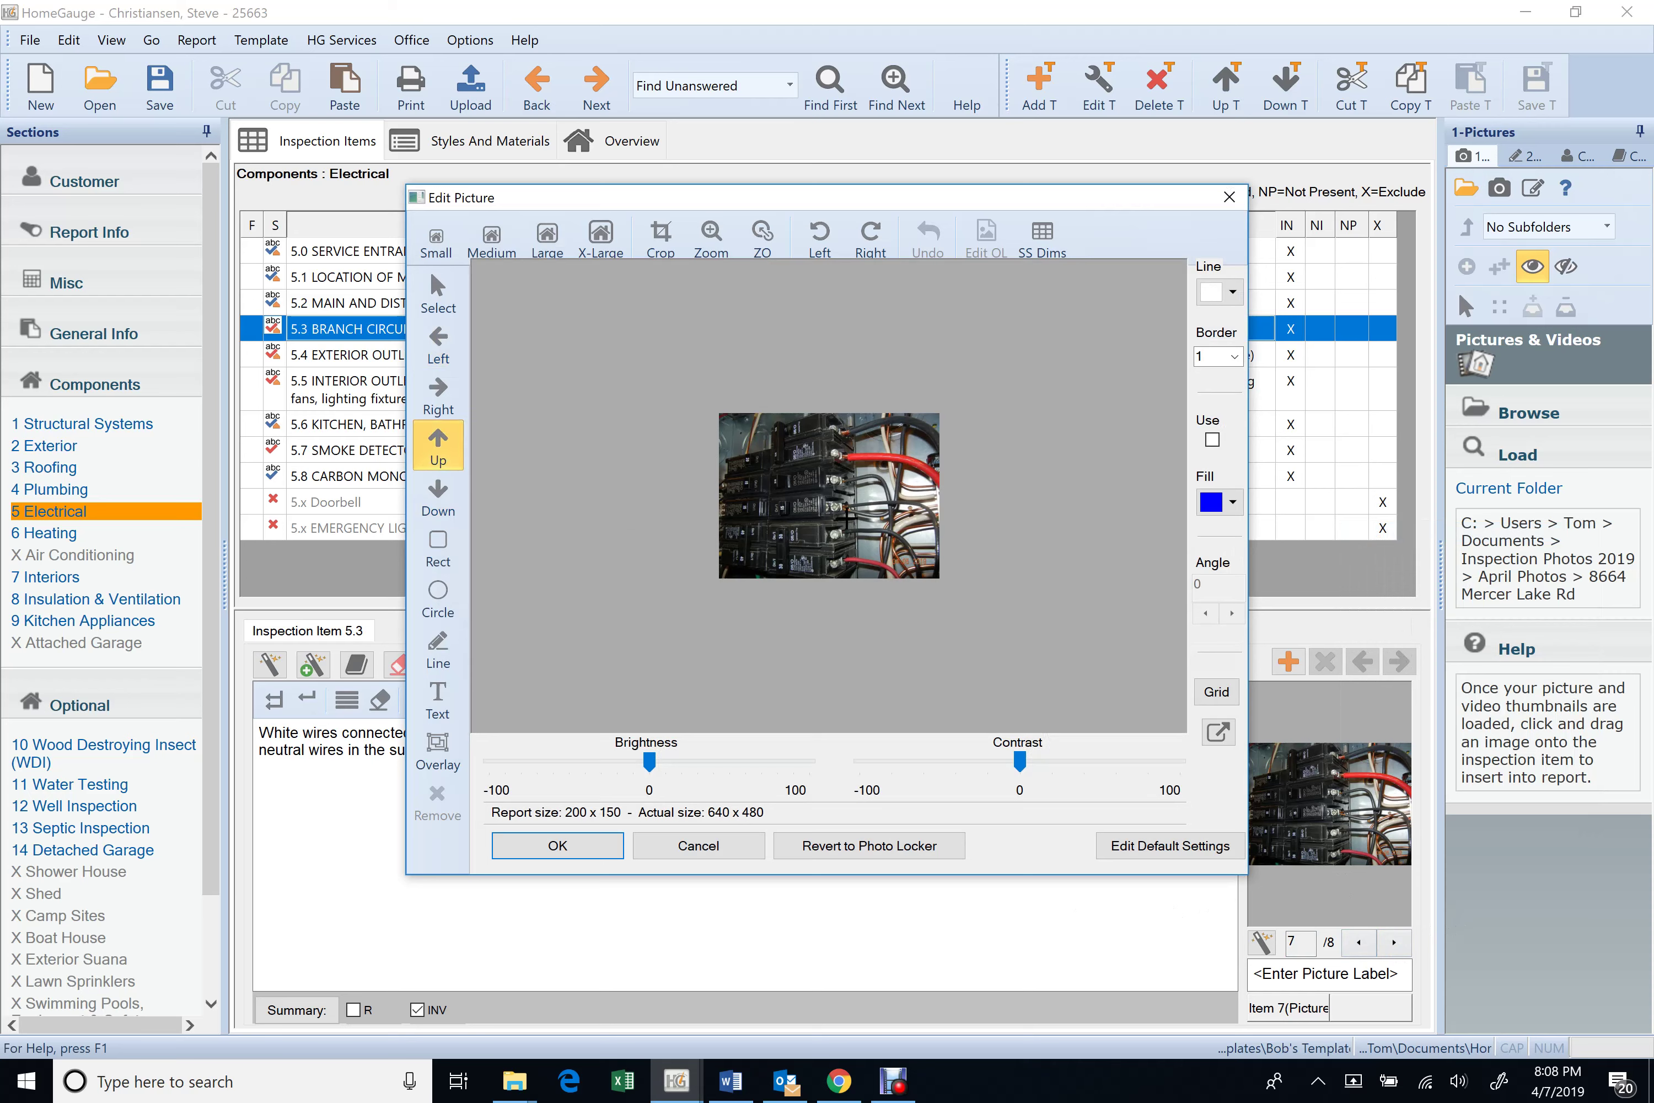
left_click(847, 519)
- Add a size 10 "double tapped breaker" label to the picture, place it just below the arrow, and save the edits
left_click(438, 704)
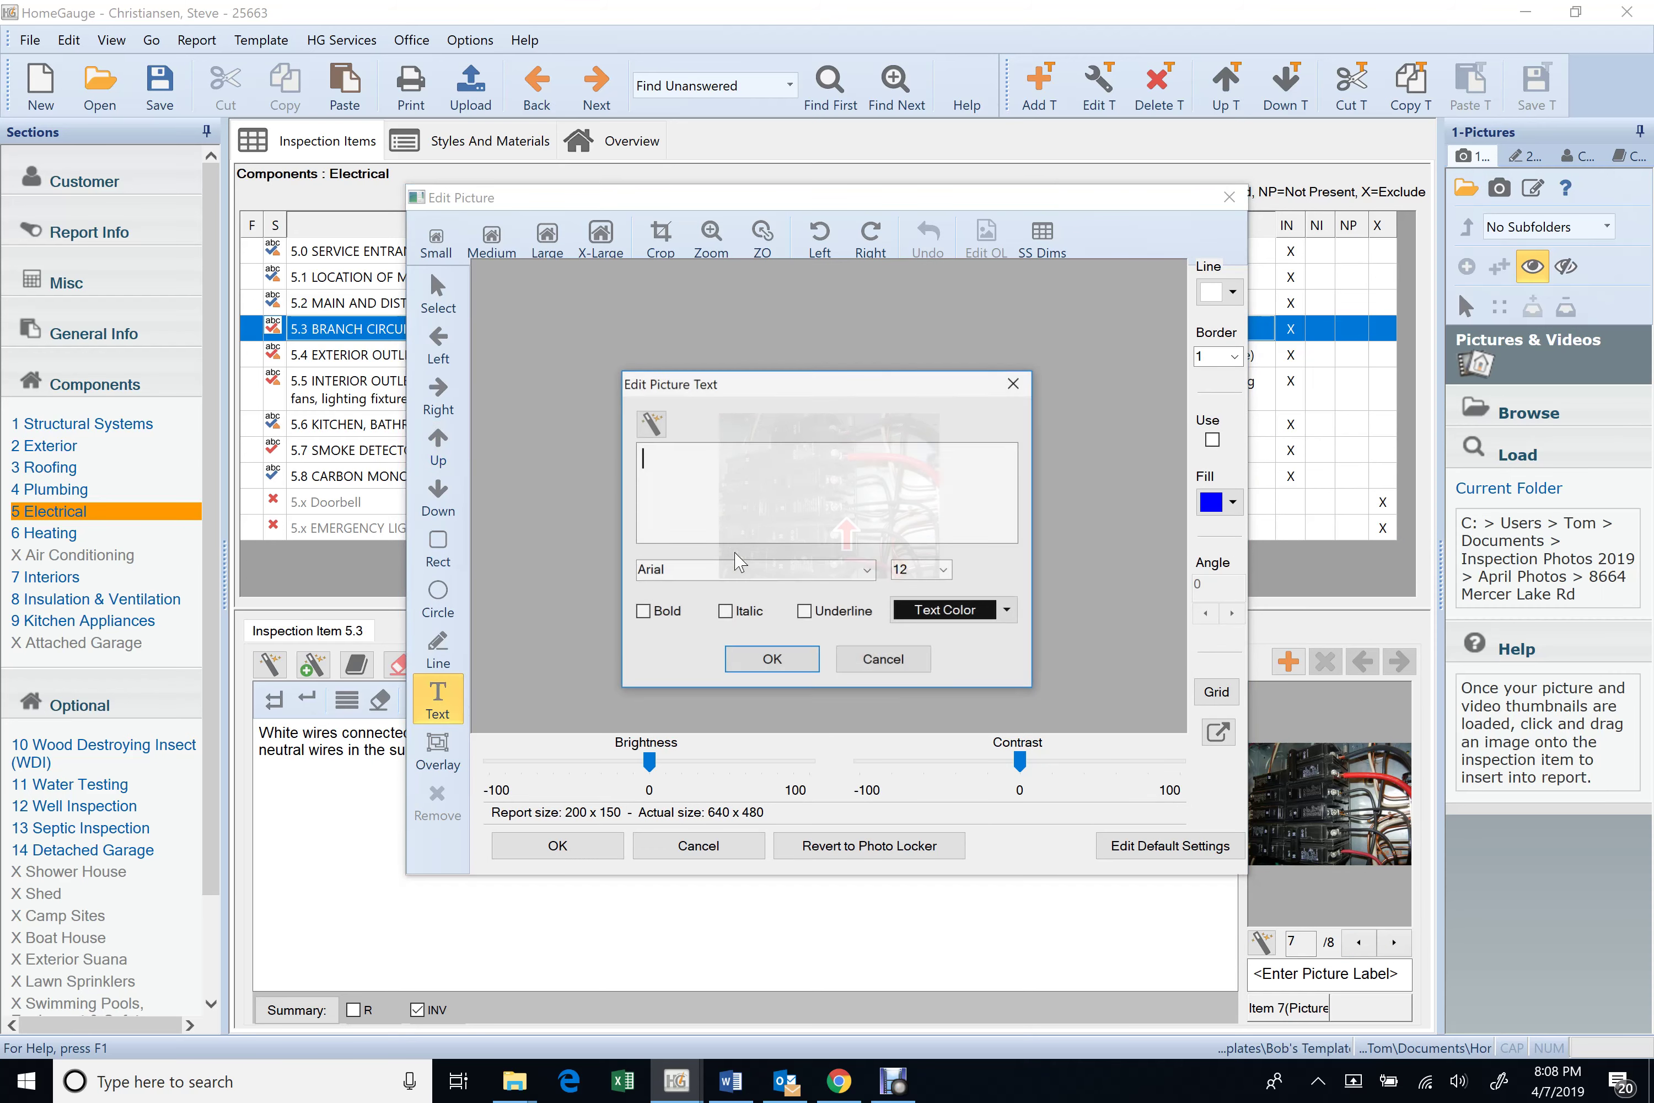
left_click(727, 583)
type("double ")
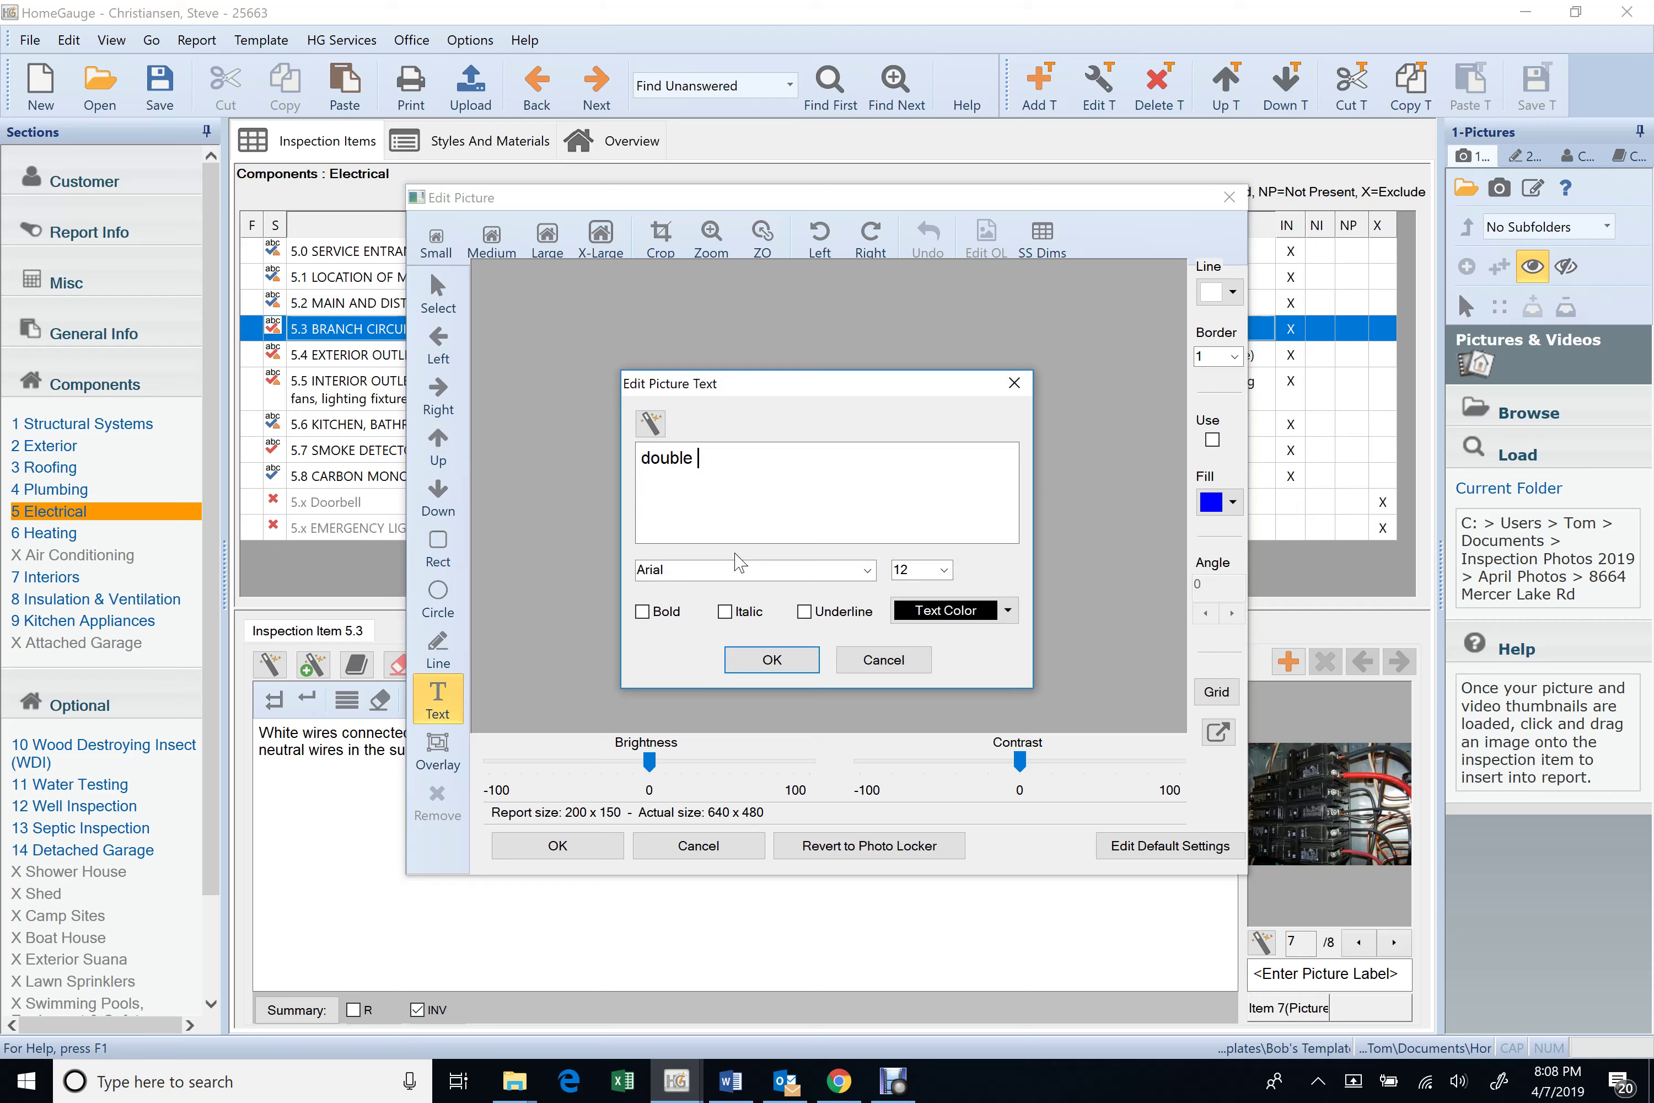
type("tapped breaker")
left_click(941, 570)
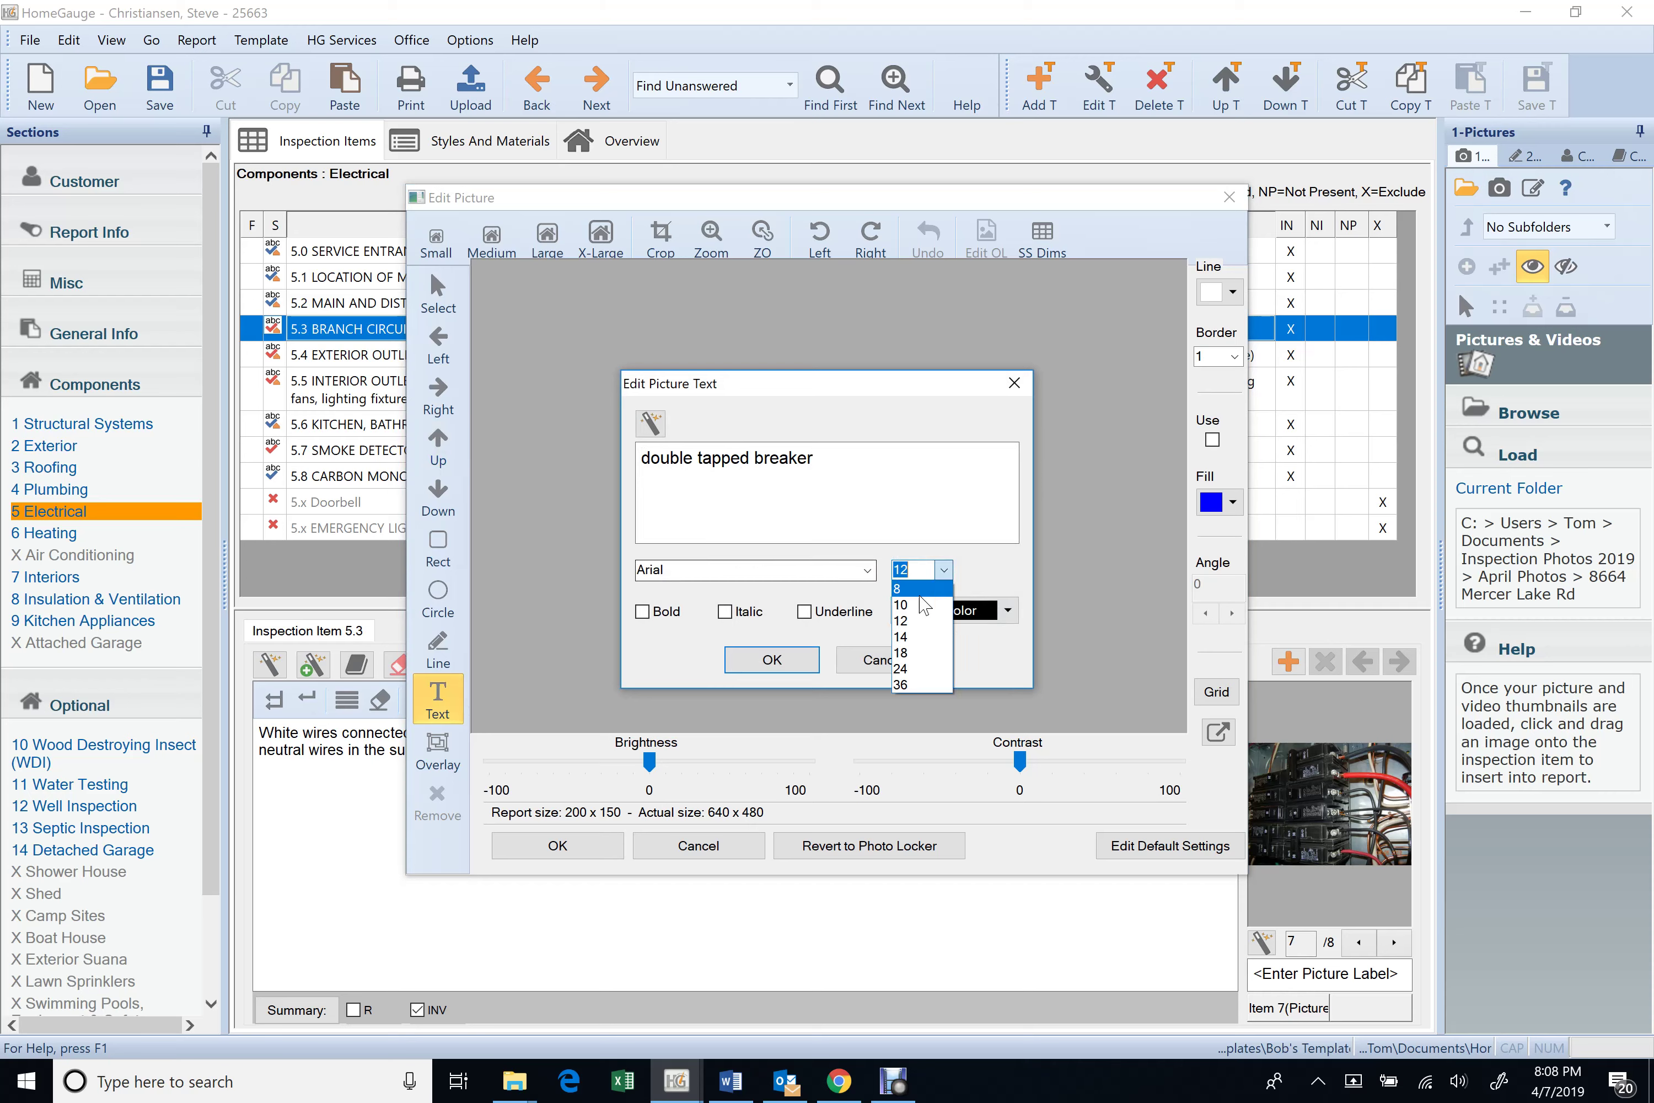
left_click(911, 604)
left_click(774, 660)
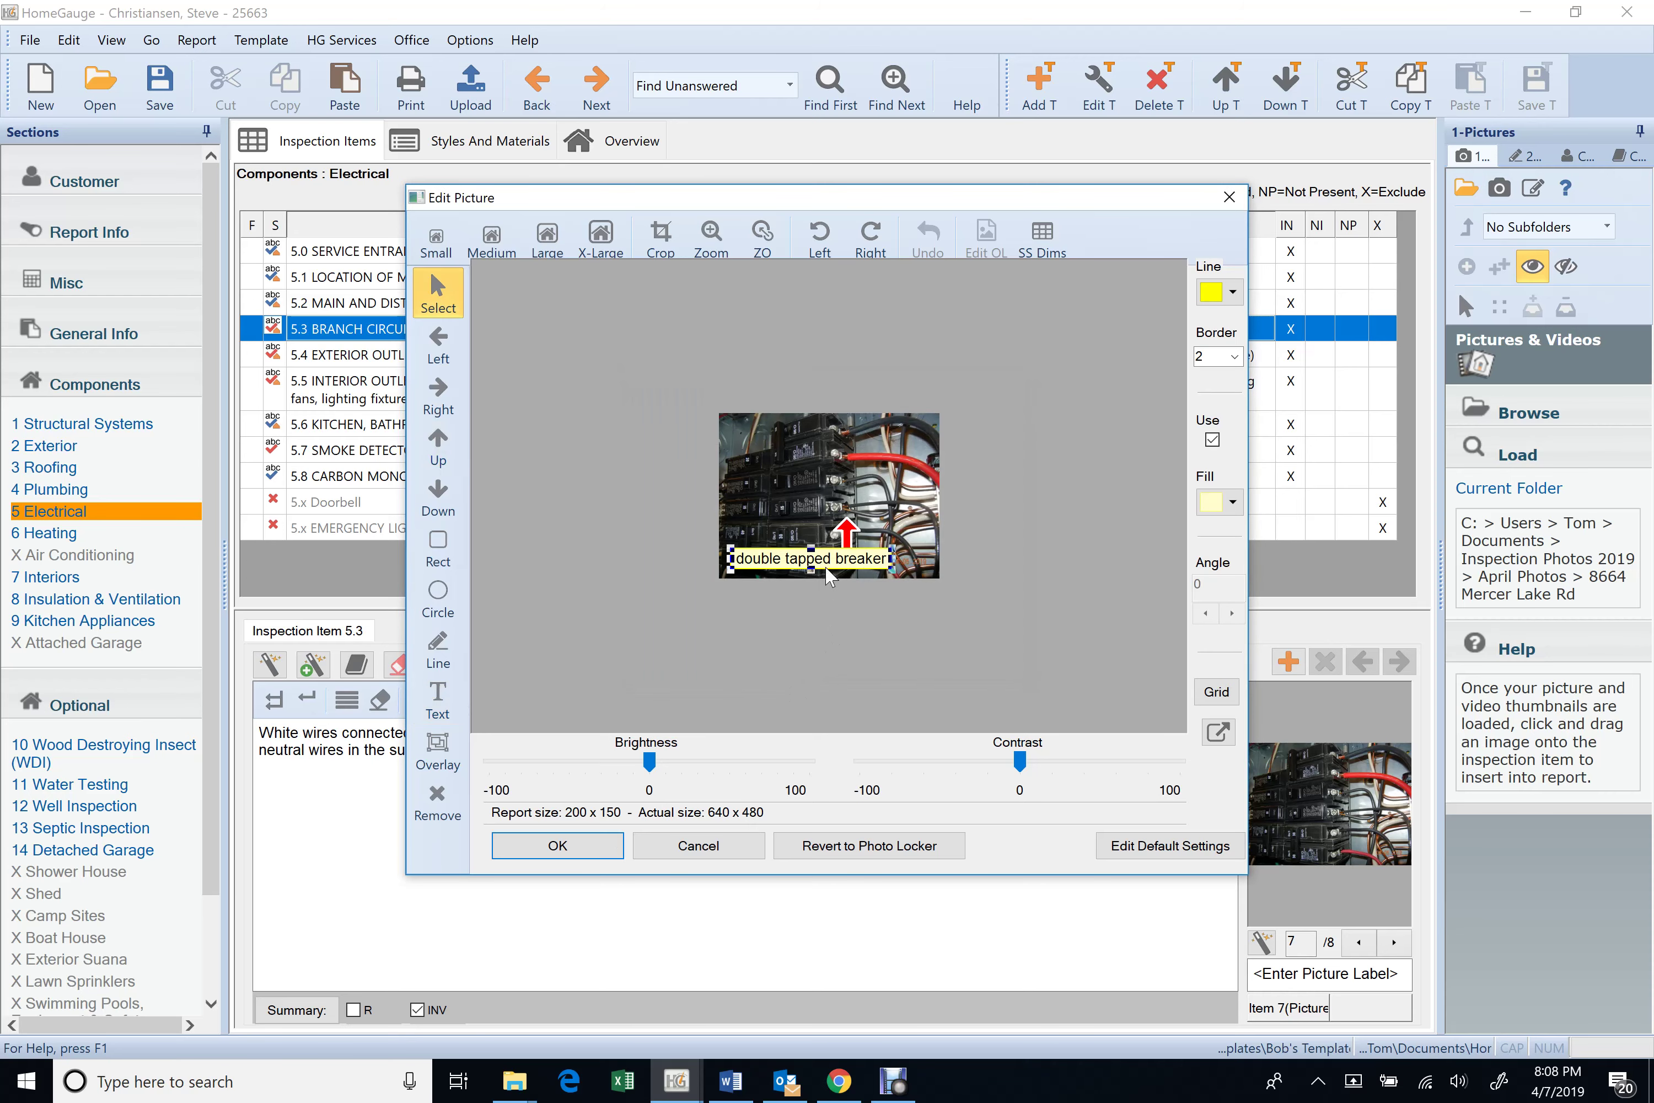
left_click_drag(831, 575, 881, 576)
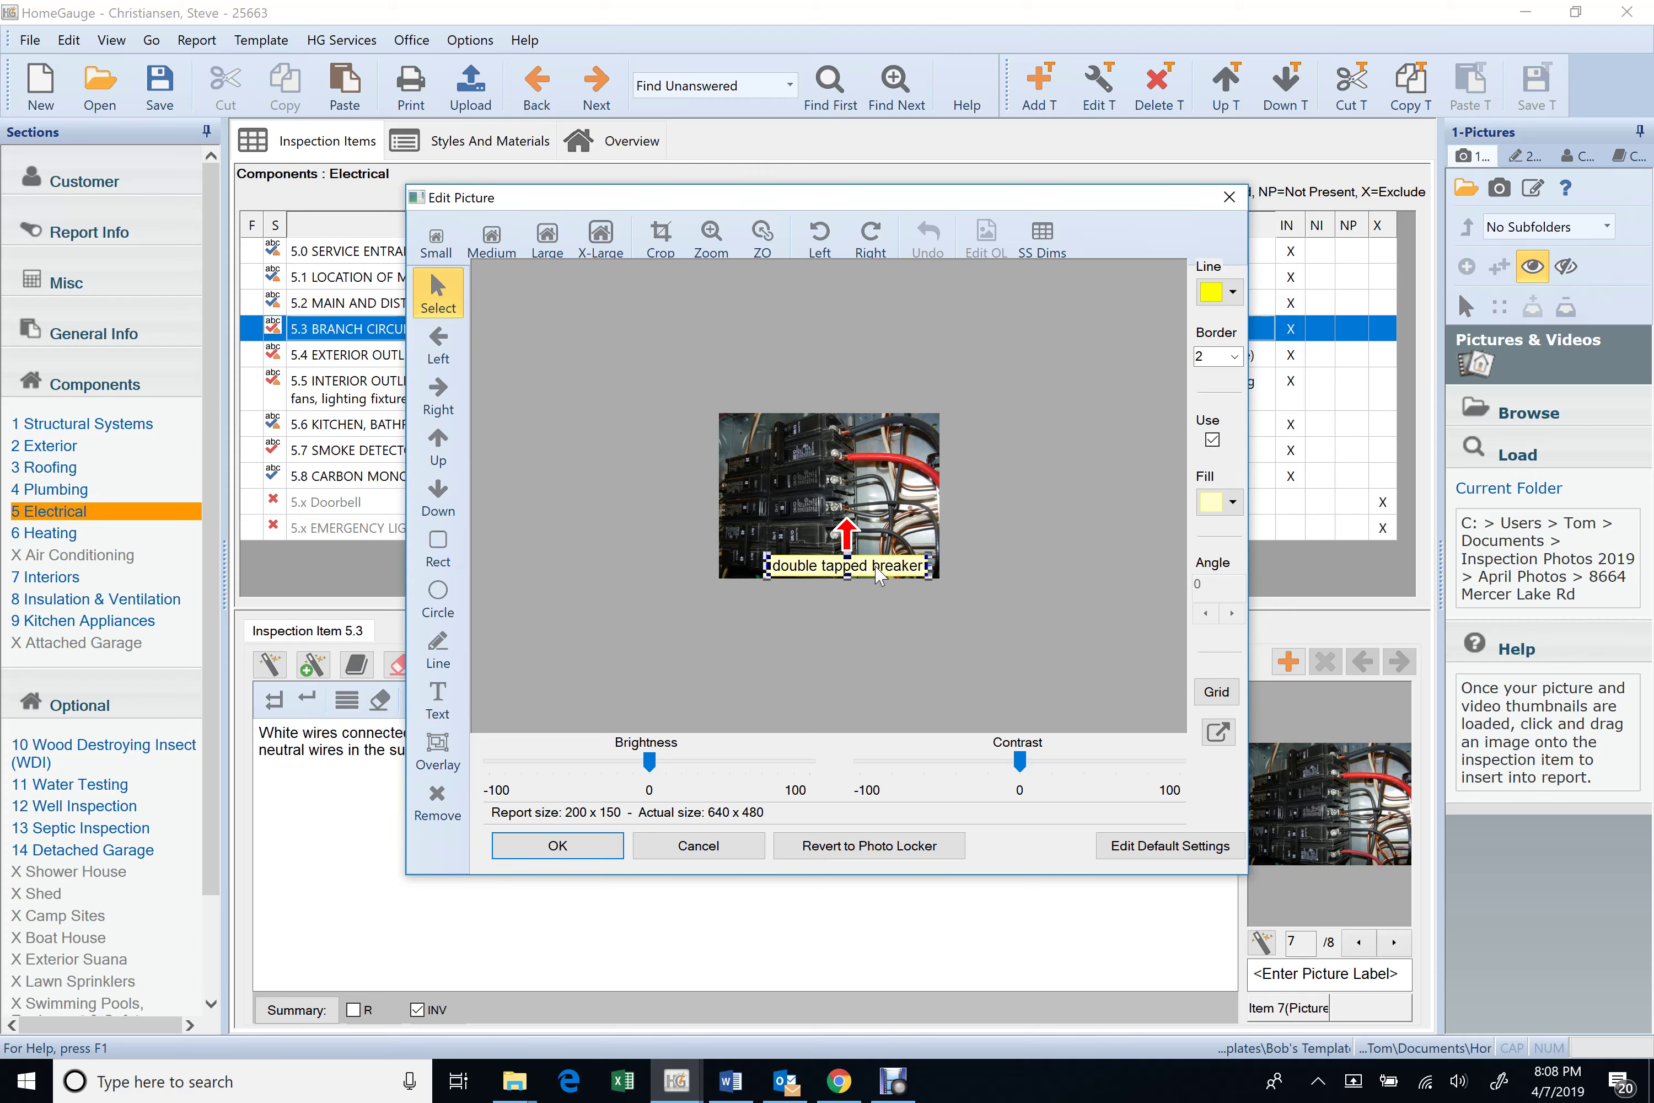
left_click(913, 662)
left_click(559, 847)
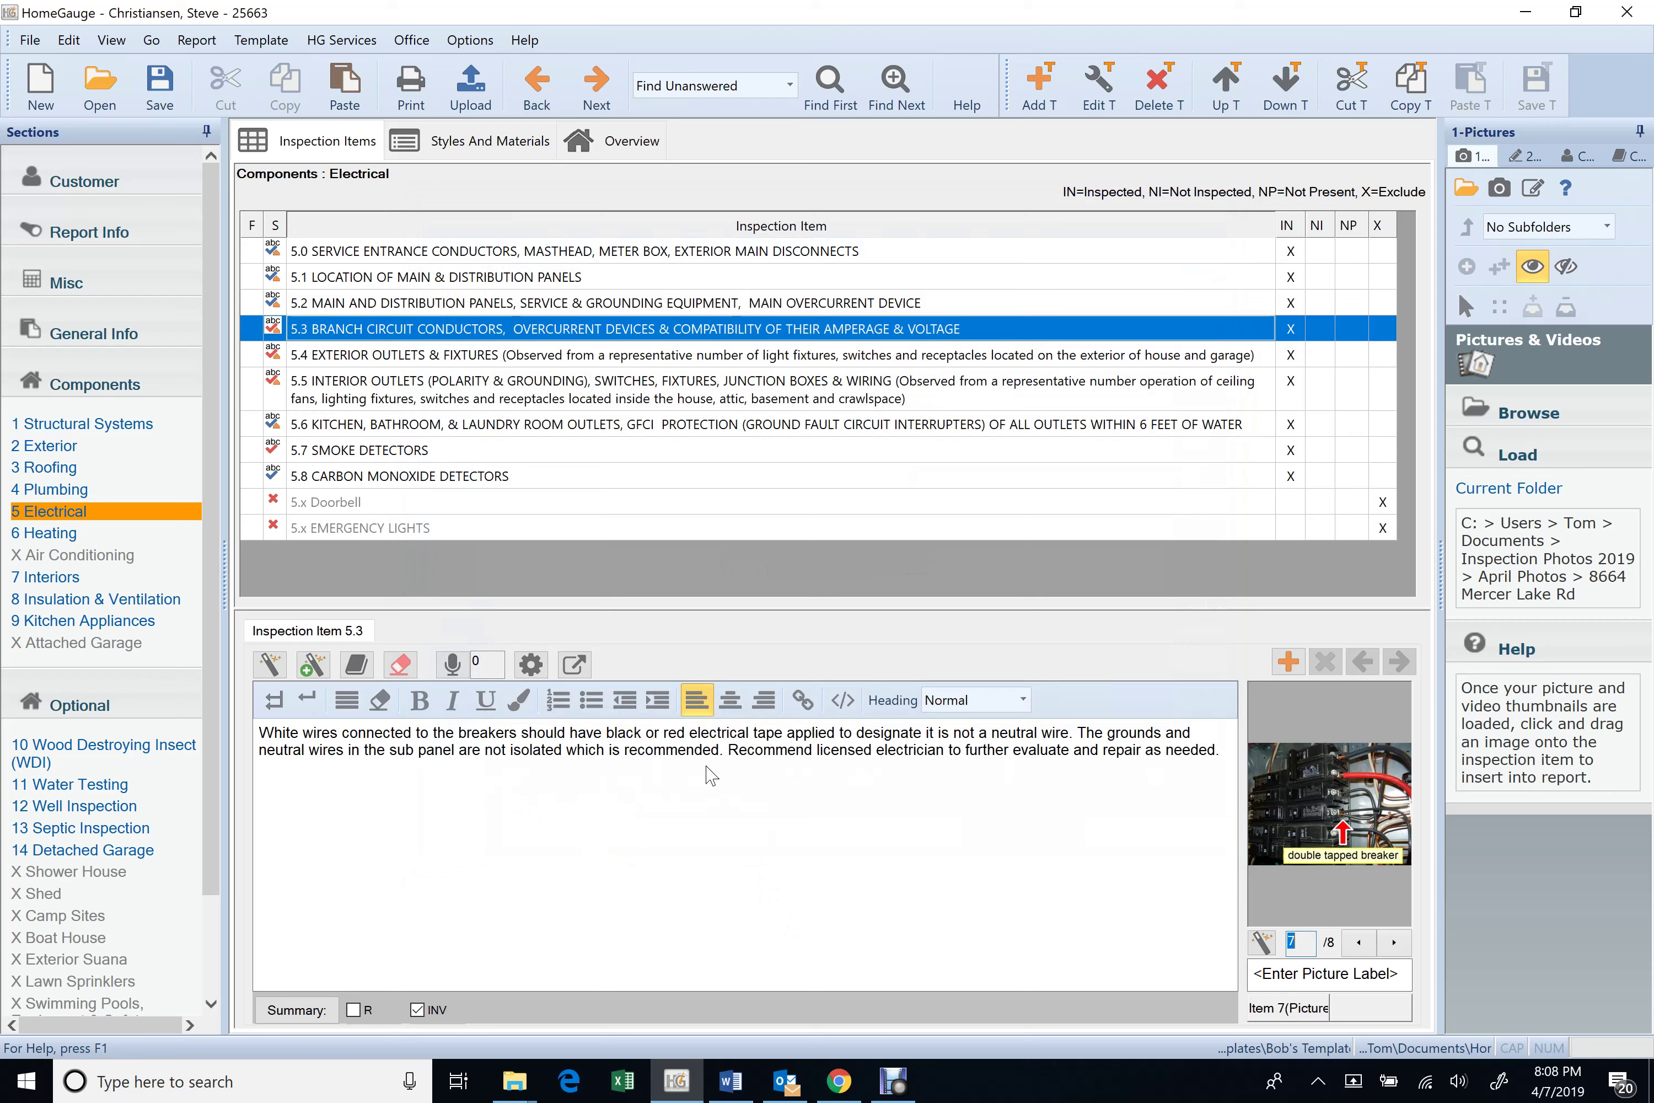
- Insert "There was also one double tapped breaker" before the electrician recommendation in the item 5.3 comment
left_click(820, 815)
type("There was also")
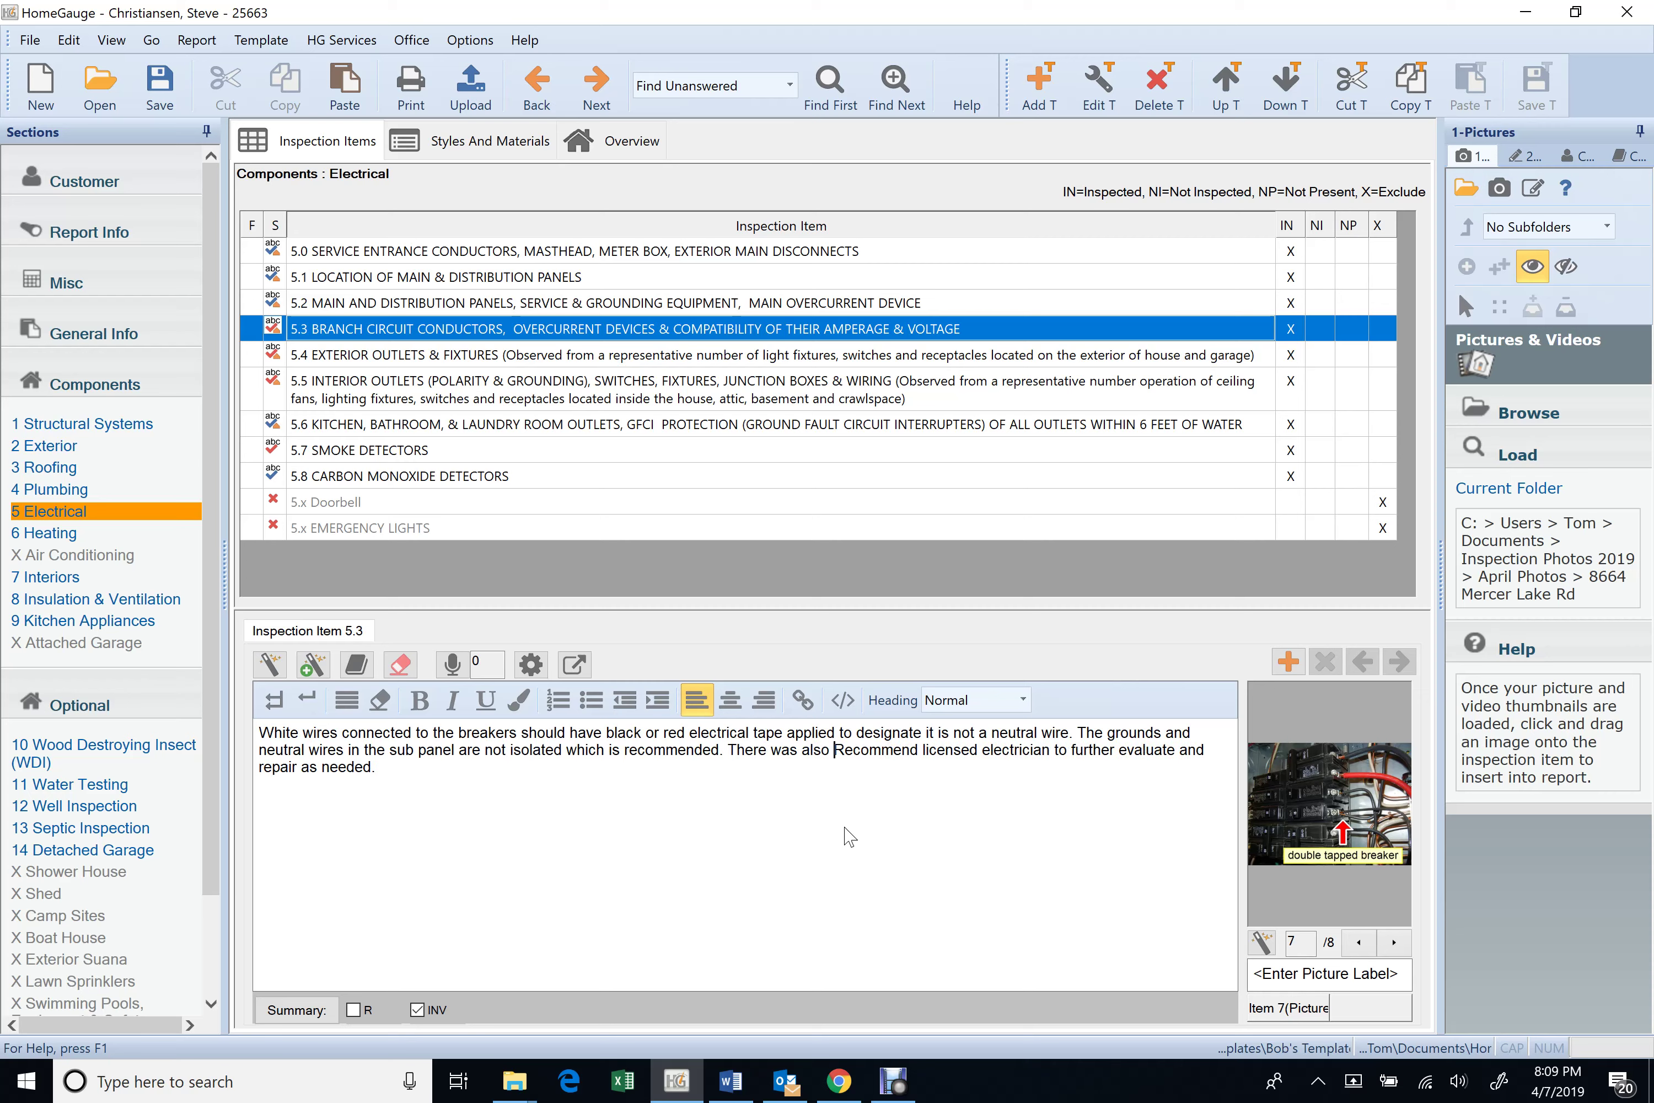
type(" one doubl")
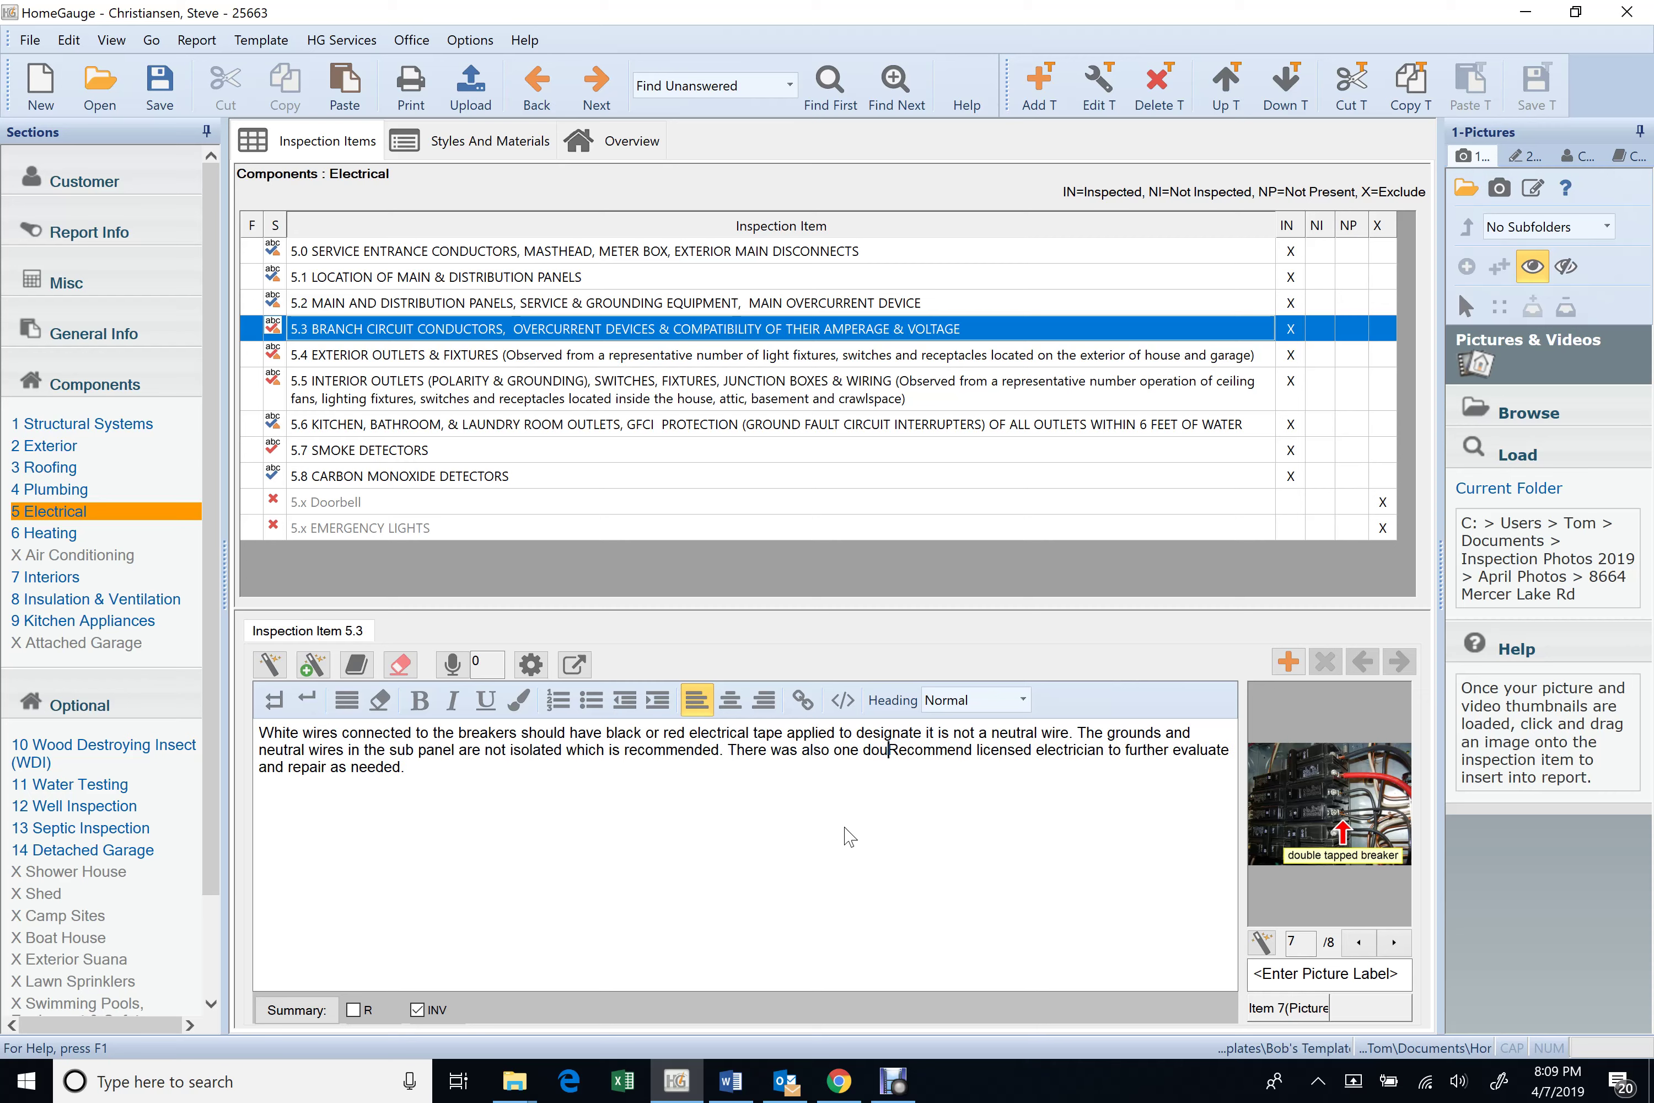
type("e tapped br")
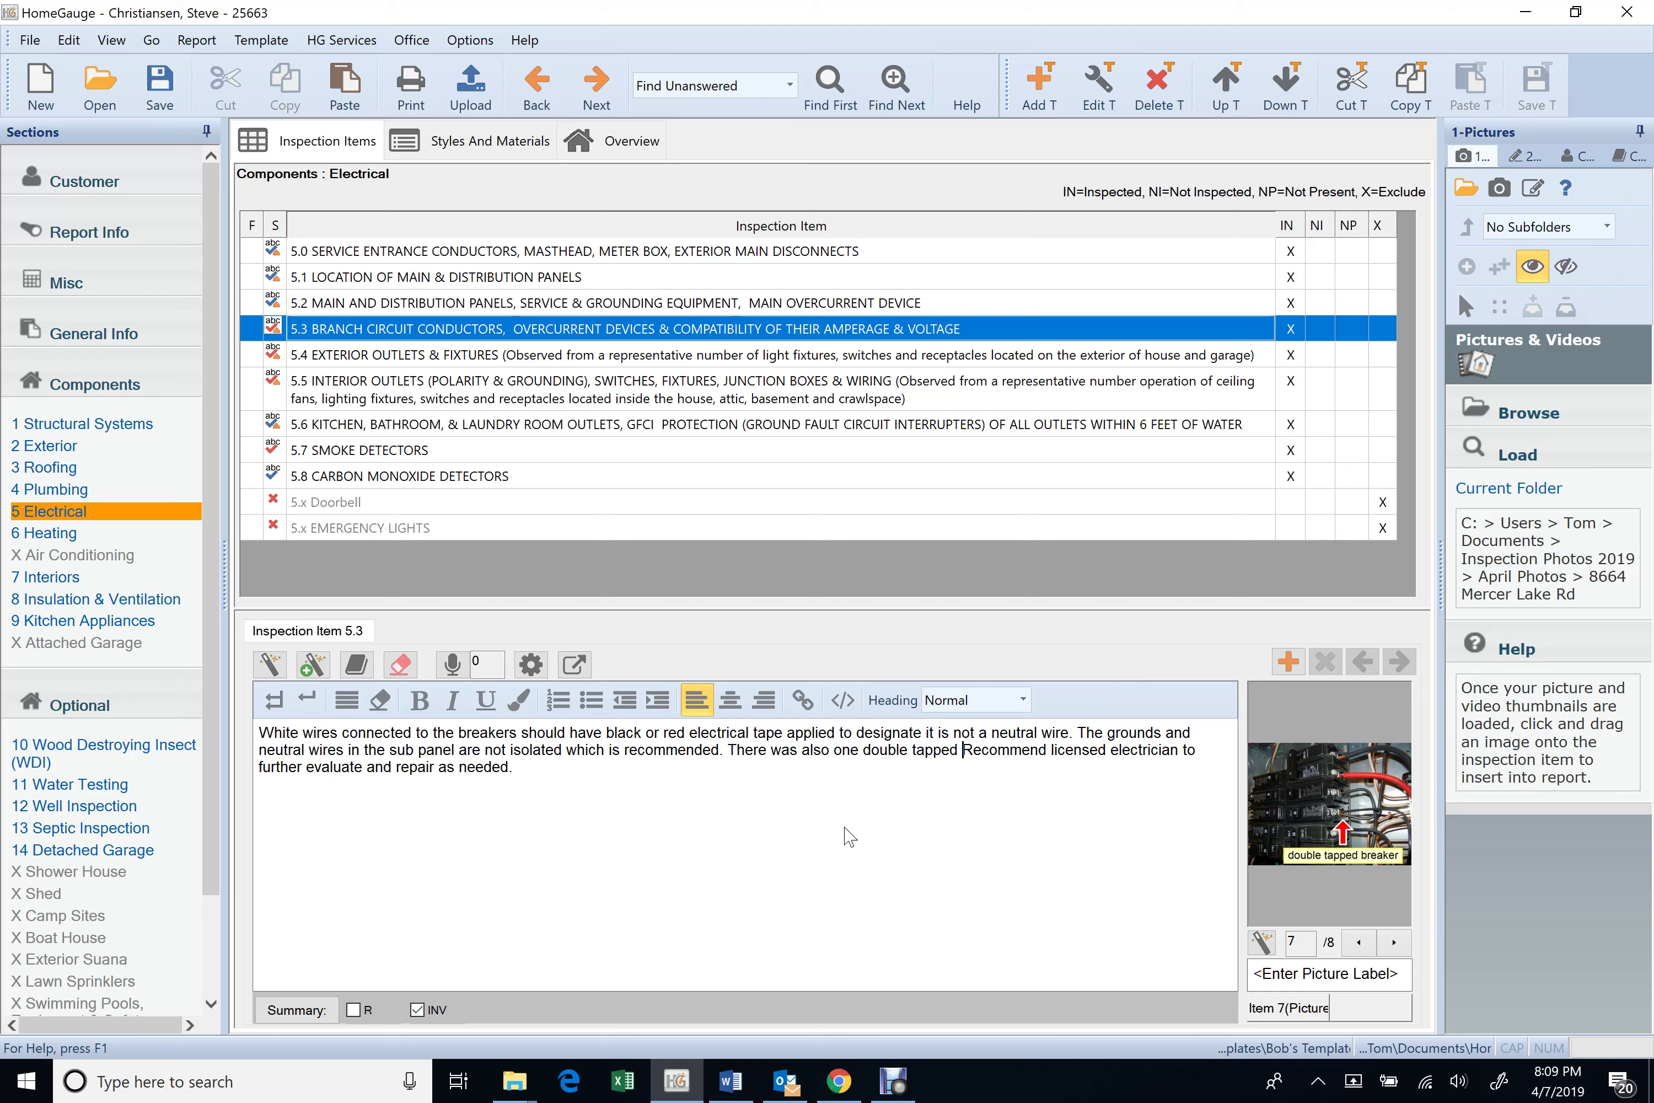
type("eaker ")
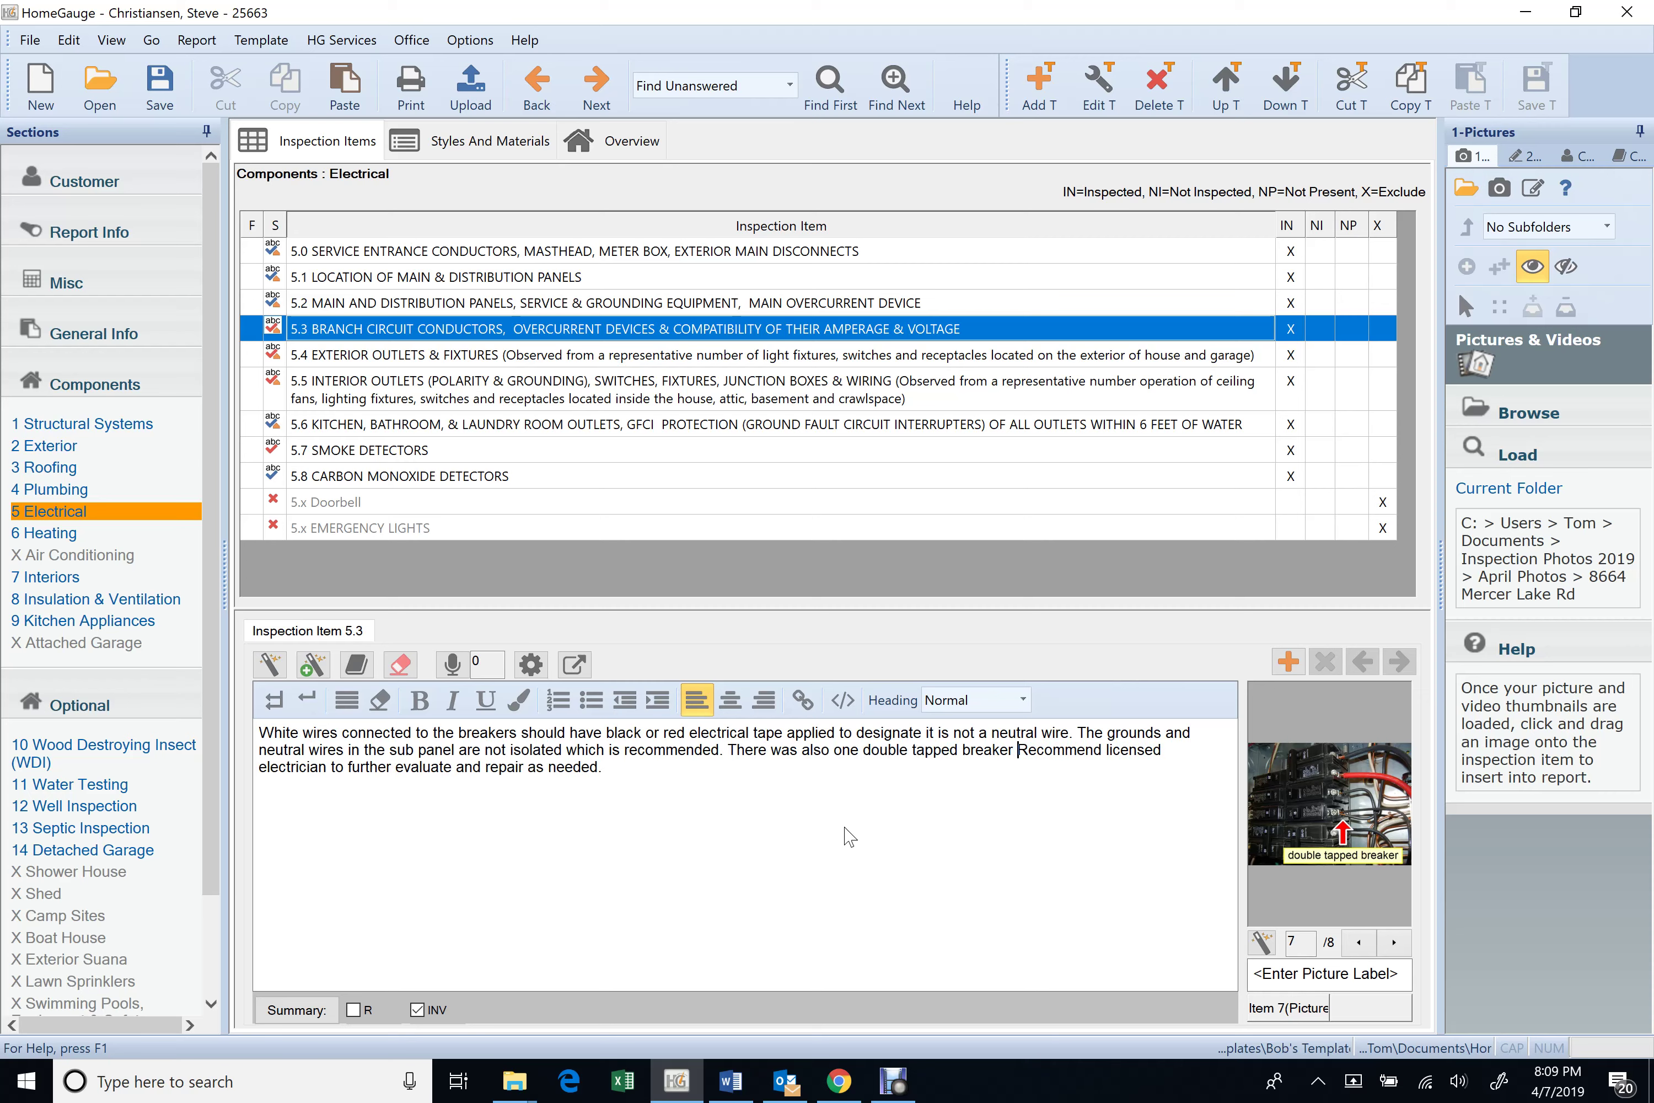
type("that was not r")
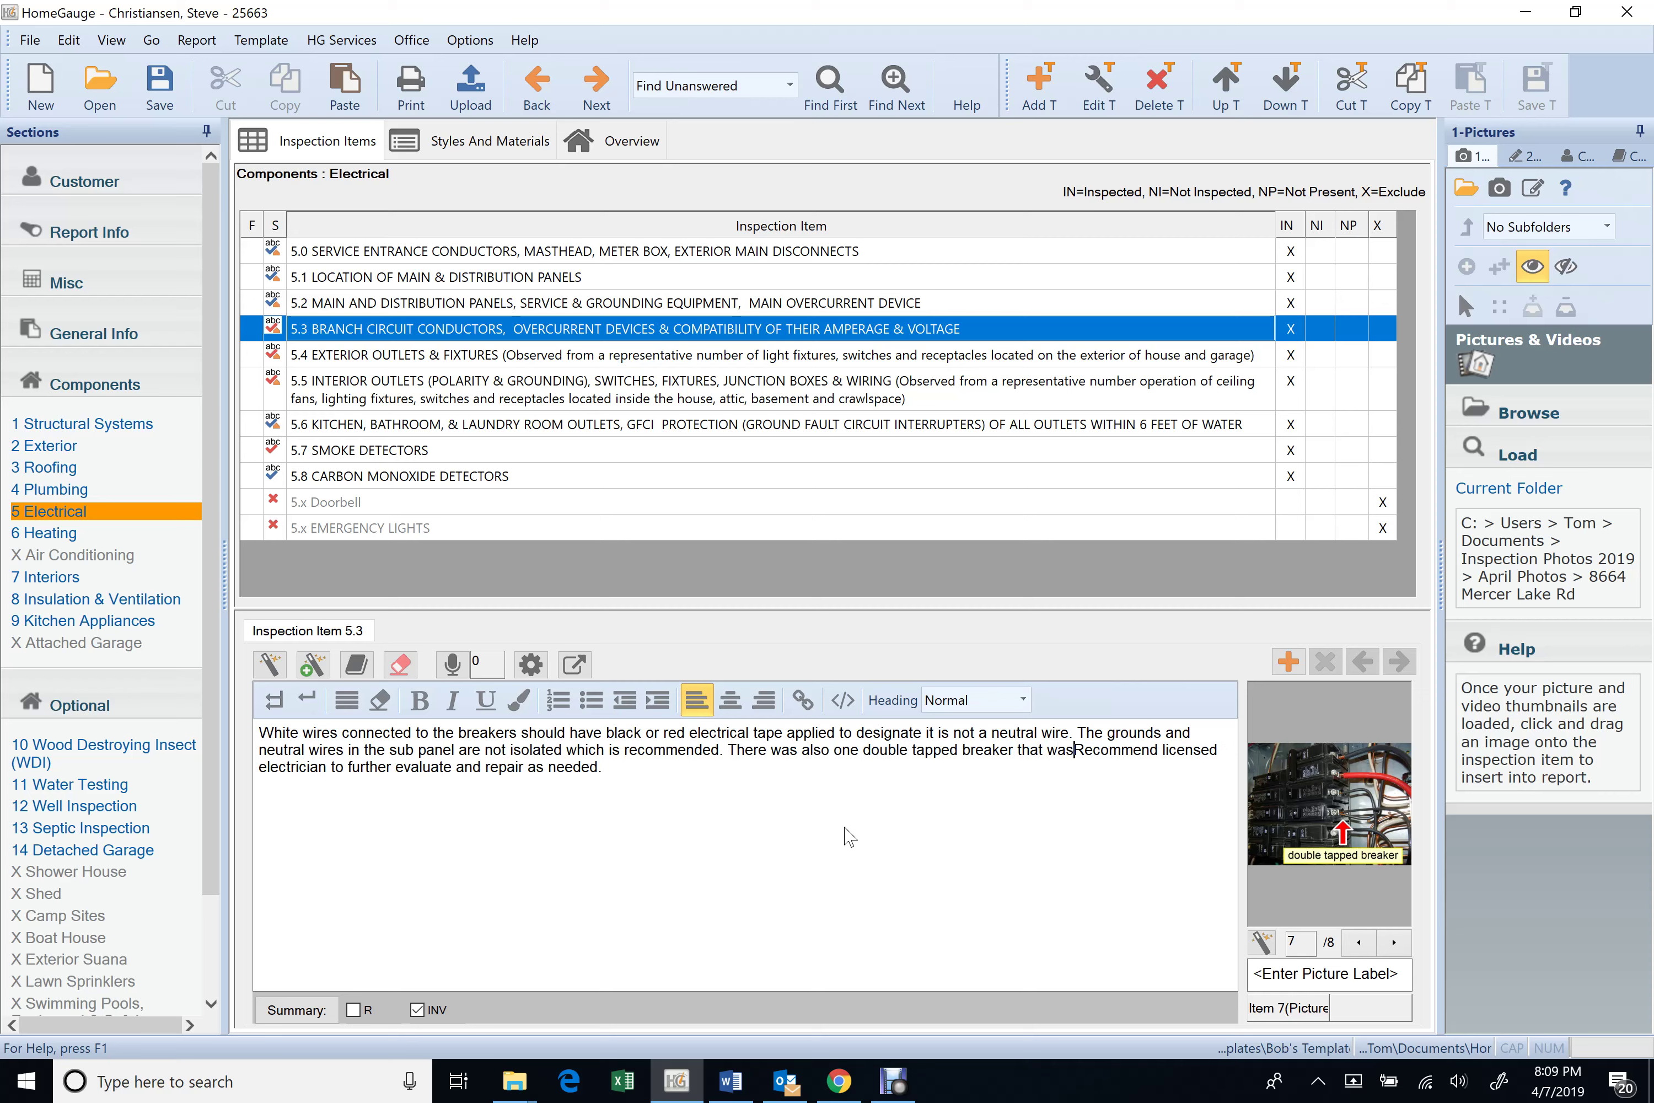
key("BackSpace")
key("BackSpace")
key("BackSpace")
key("BackSpace")
key("BackSpace")
key("BackSpace")
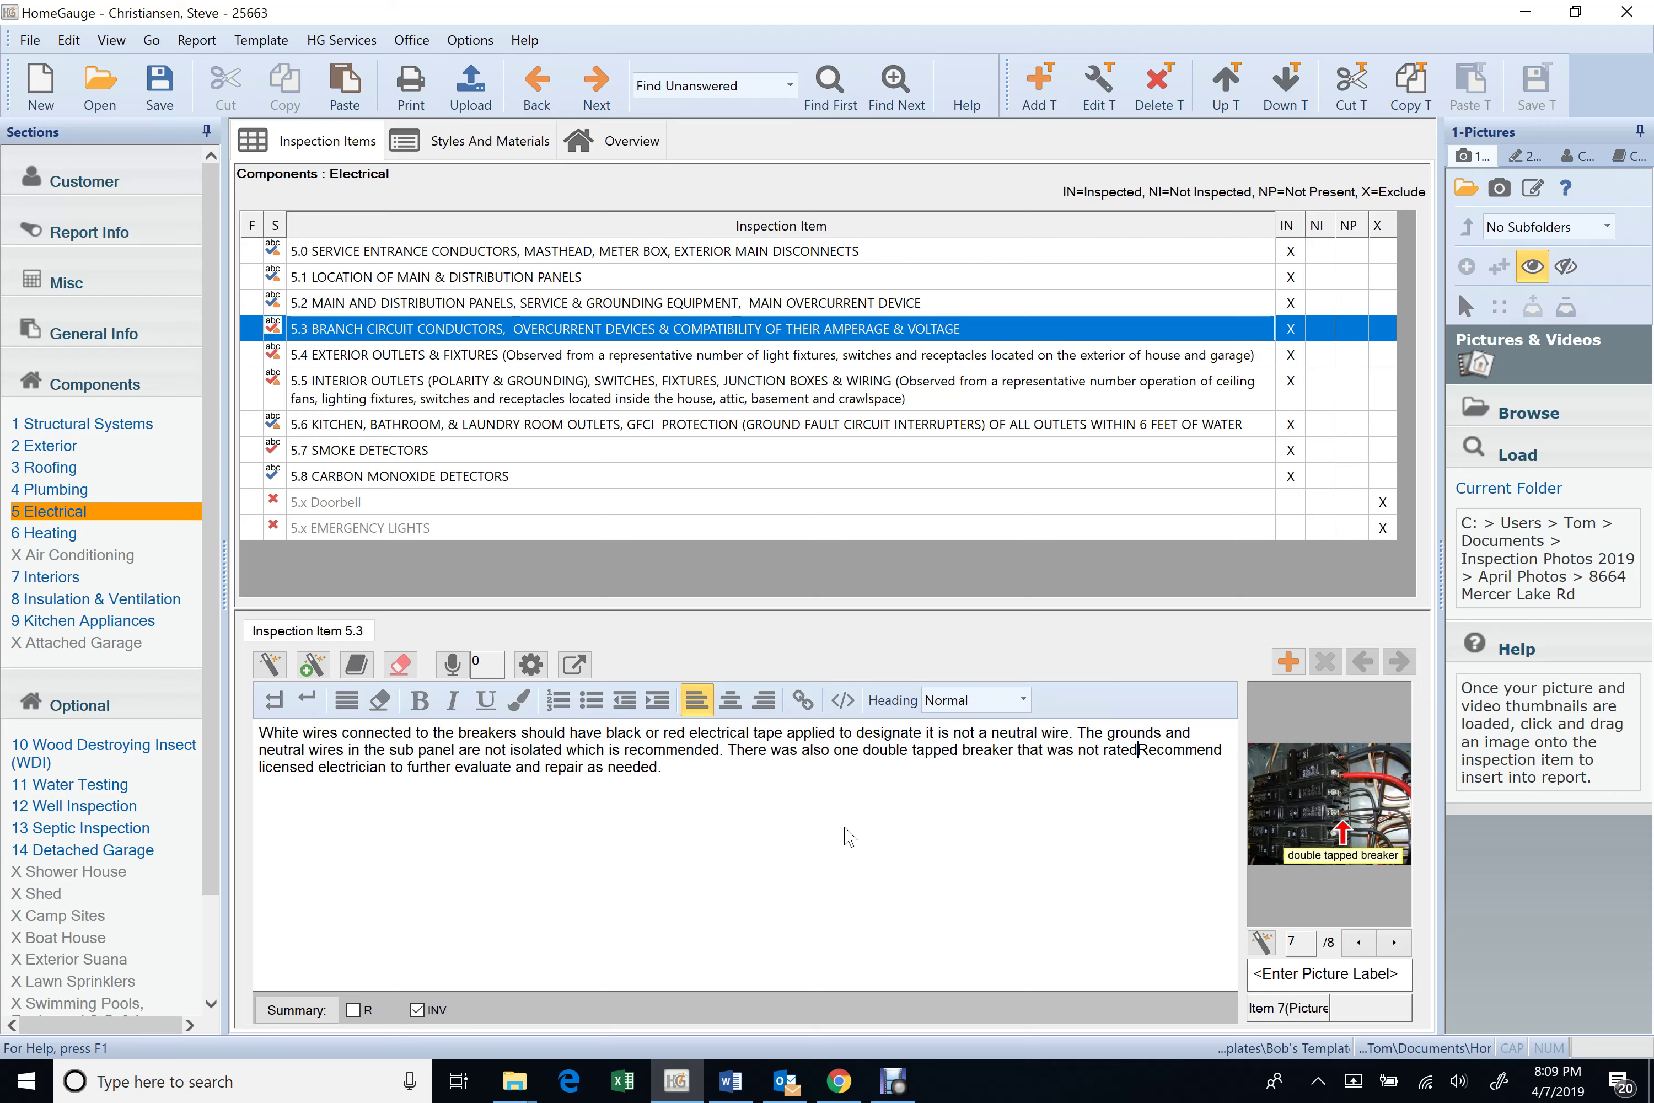
key("BackSpace")
key("BackSpace")
key("BackSpace")
key("BackSpace")
key("BackSpace")
key("BackSpace")
key("BackSpace")
key("BackSpace")
key("BackSpace")
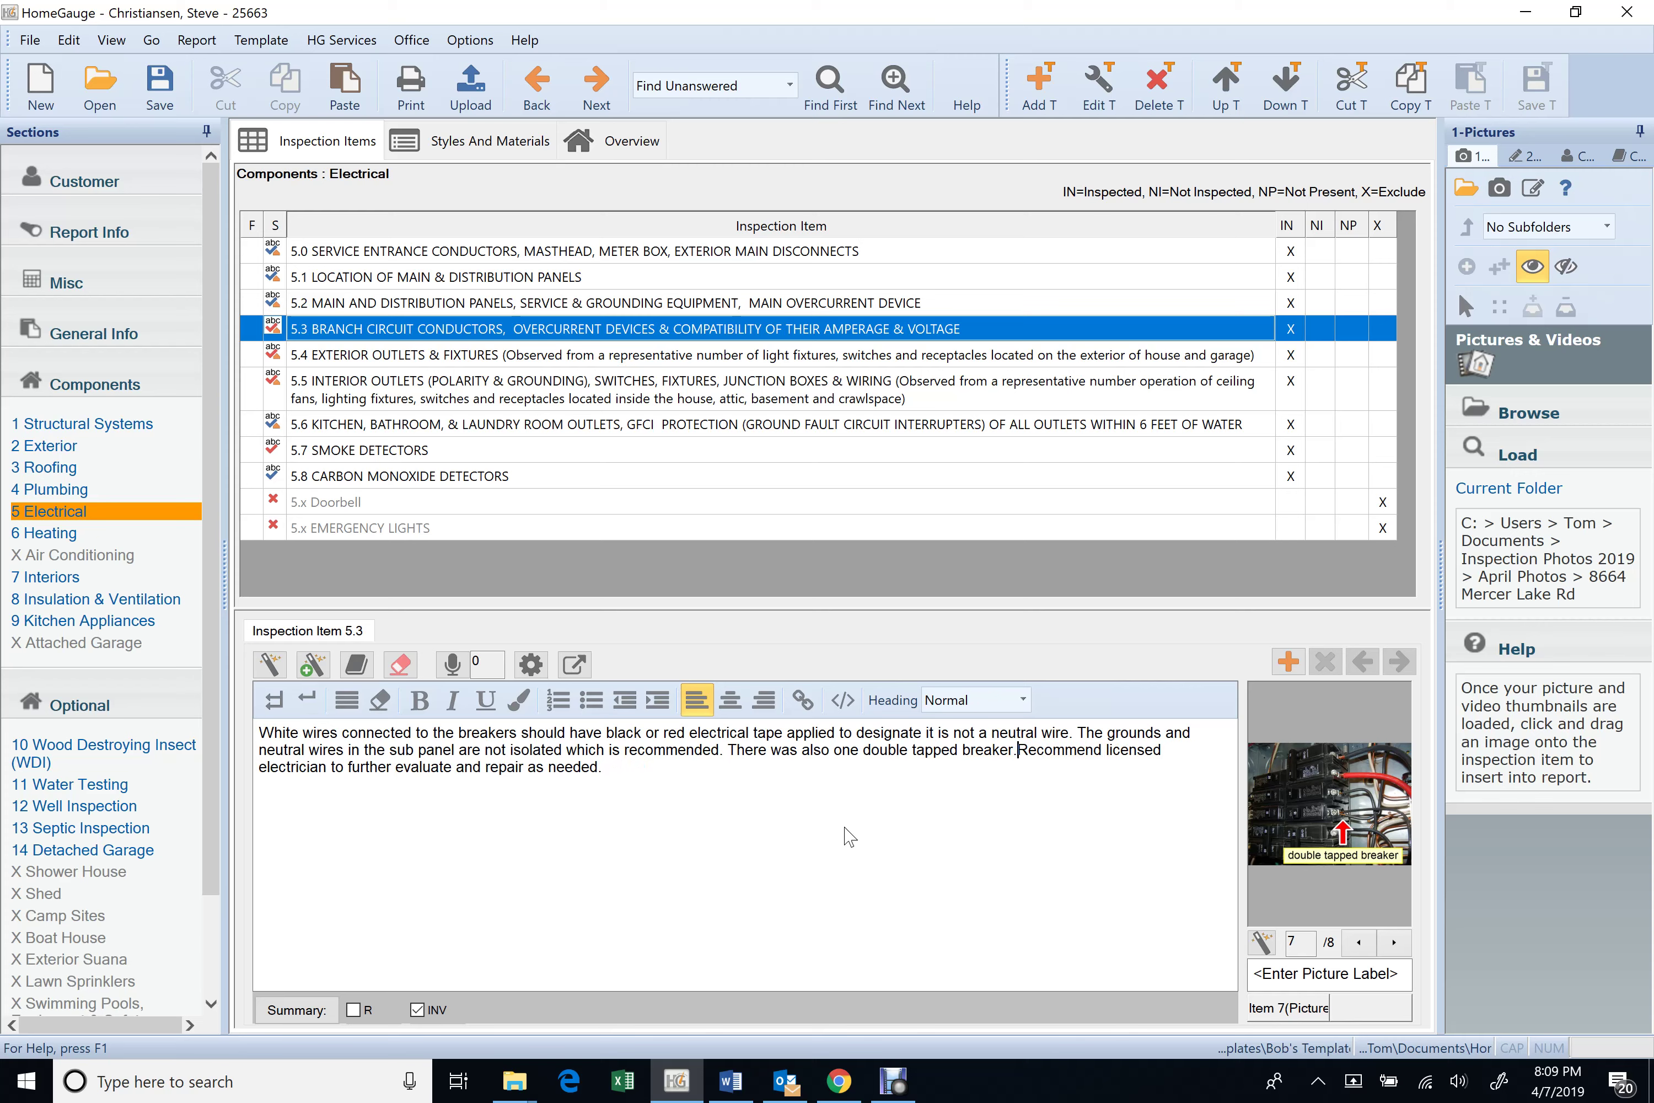
- End the double tapped breaker sentence with a period and mark item 5.3 as R in the summary instead of INV
type(".")
left_click(353, 1009)
- Go back through the item 5.3 pictures from picture 7 to picture 3
left_click(1363, 943)
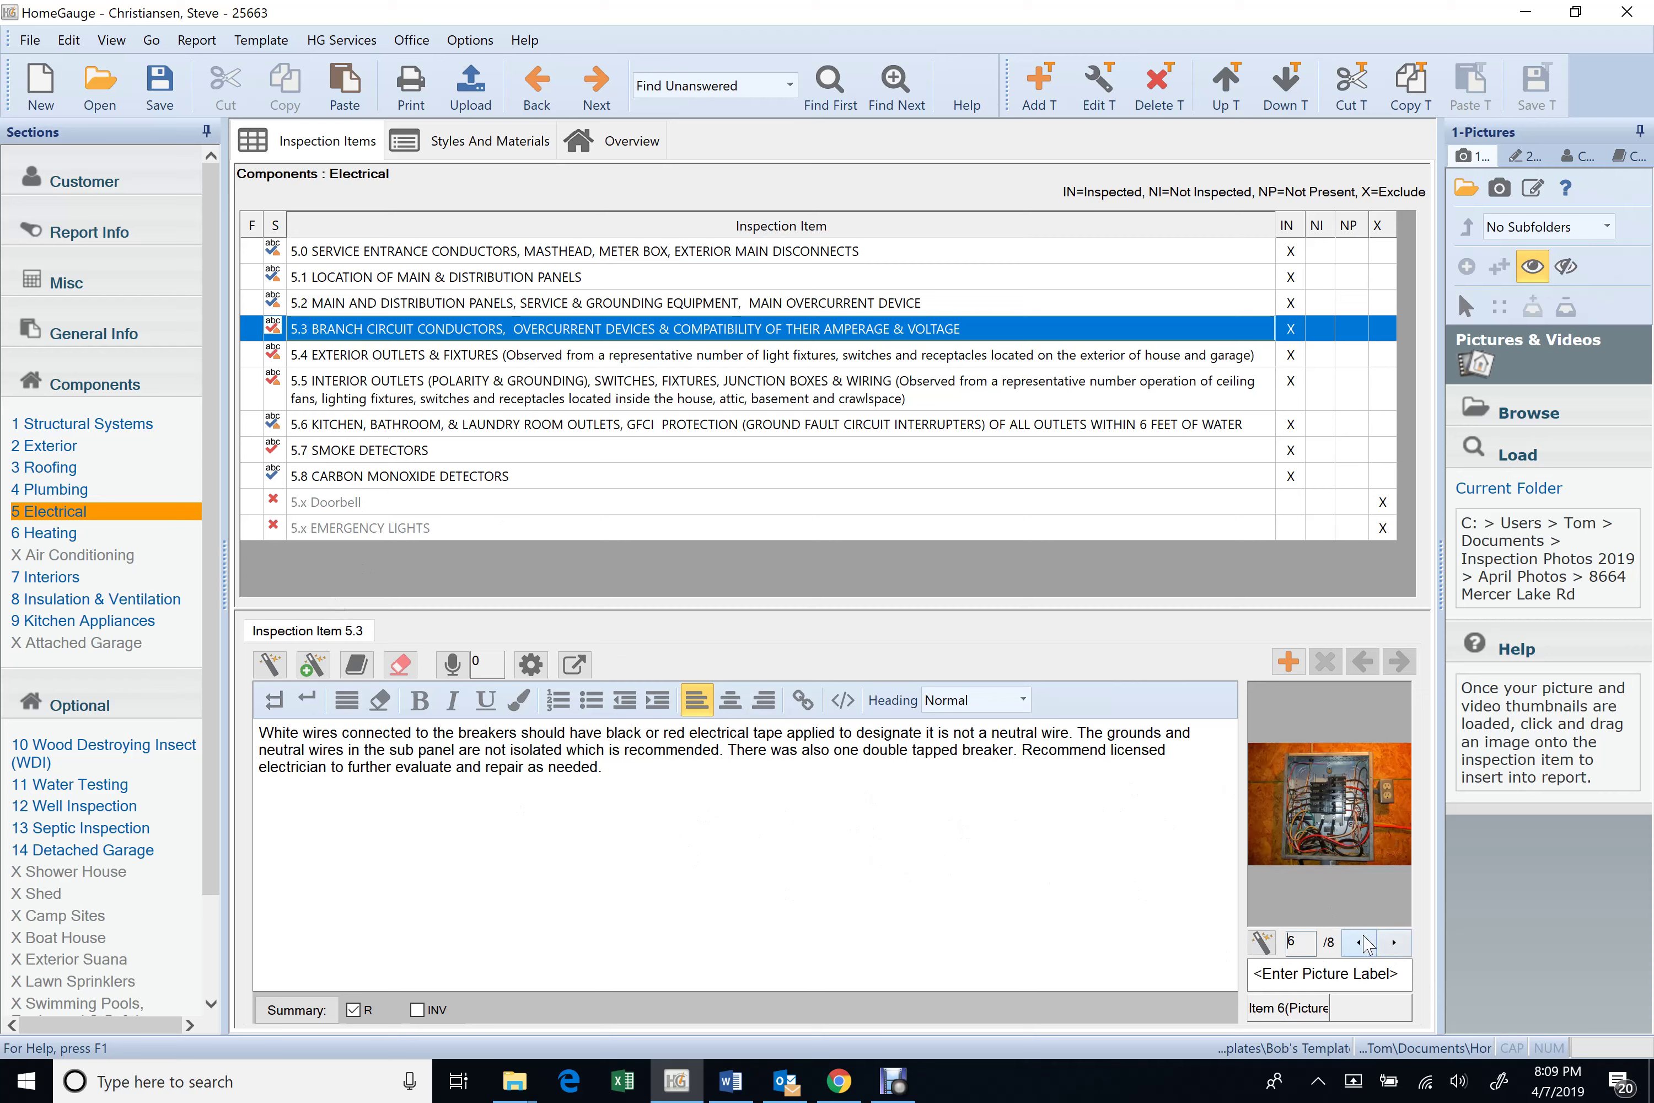
left_click(1363, 943)
left_click(1363, 943)
left_click(1363, 943)
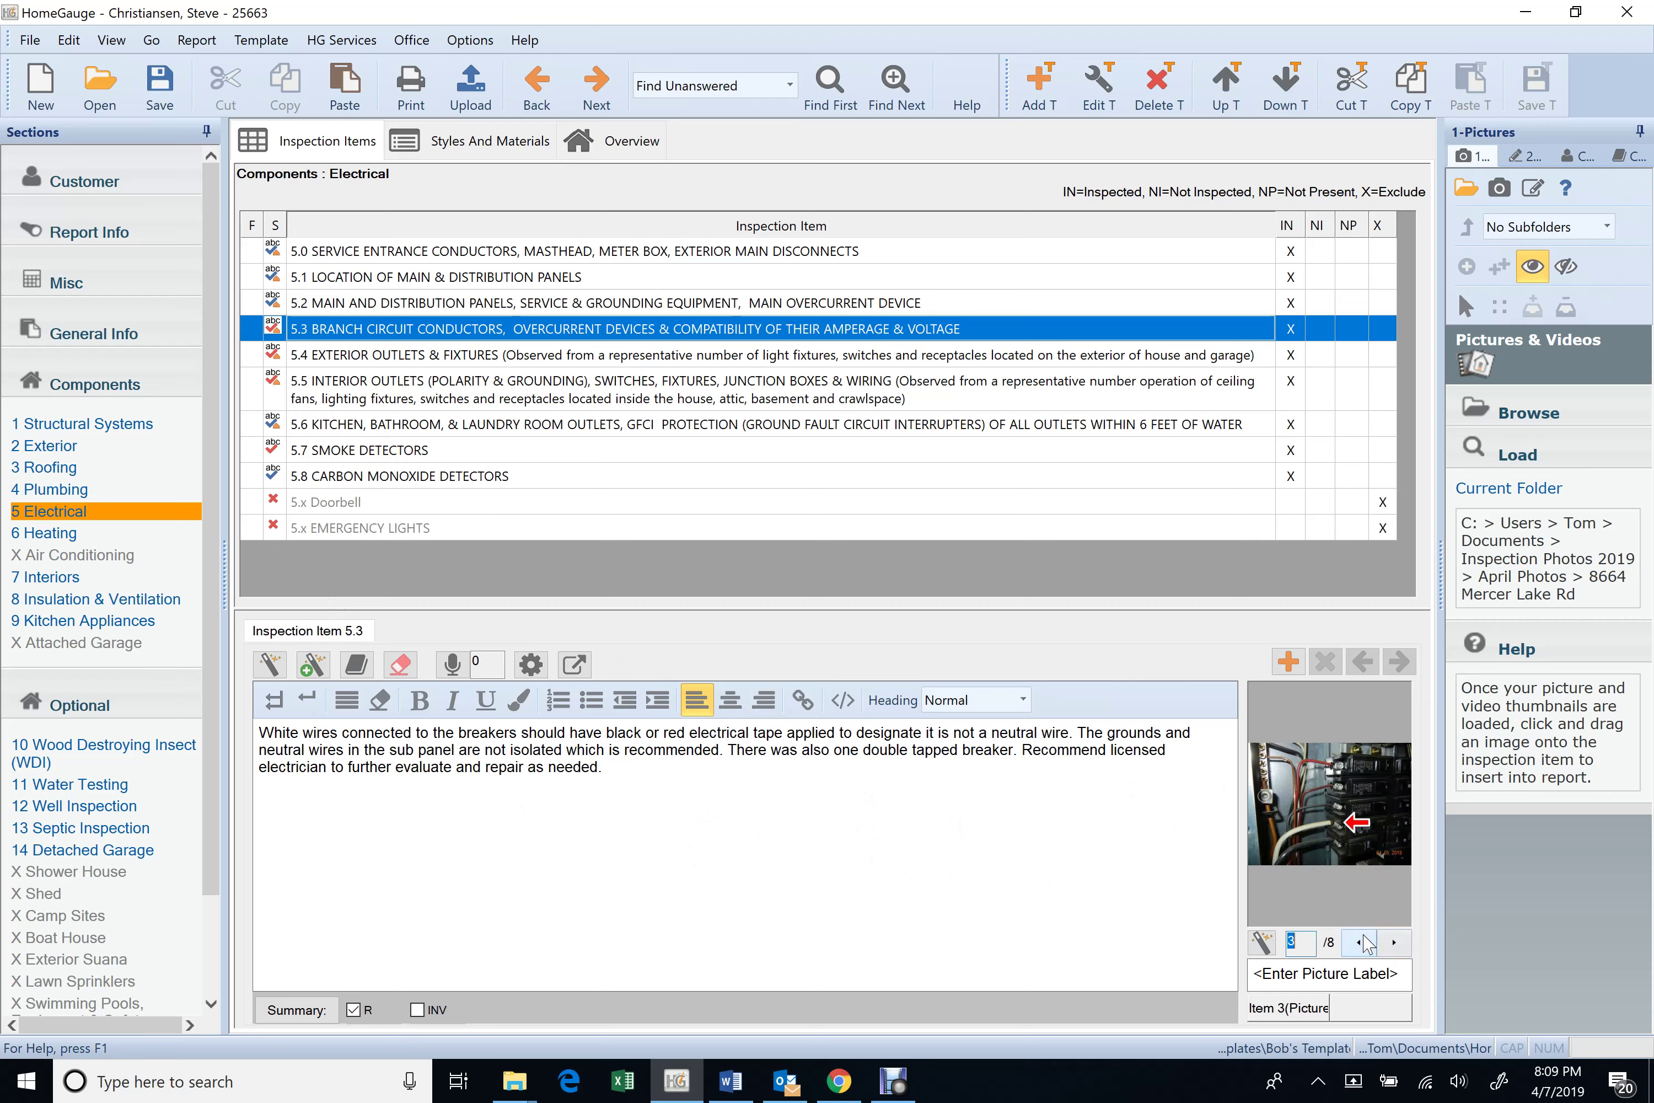
- Finish going back through the item 5.3 pictures and check the item 5.4 exterior outlets comment with its four pictures
left_click(1363, 943)
left_click(1363, 944)
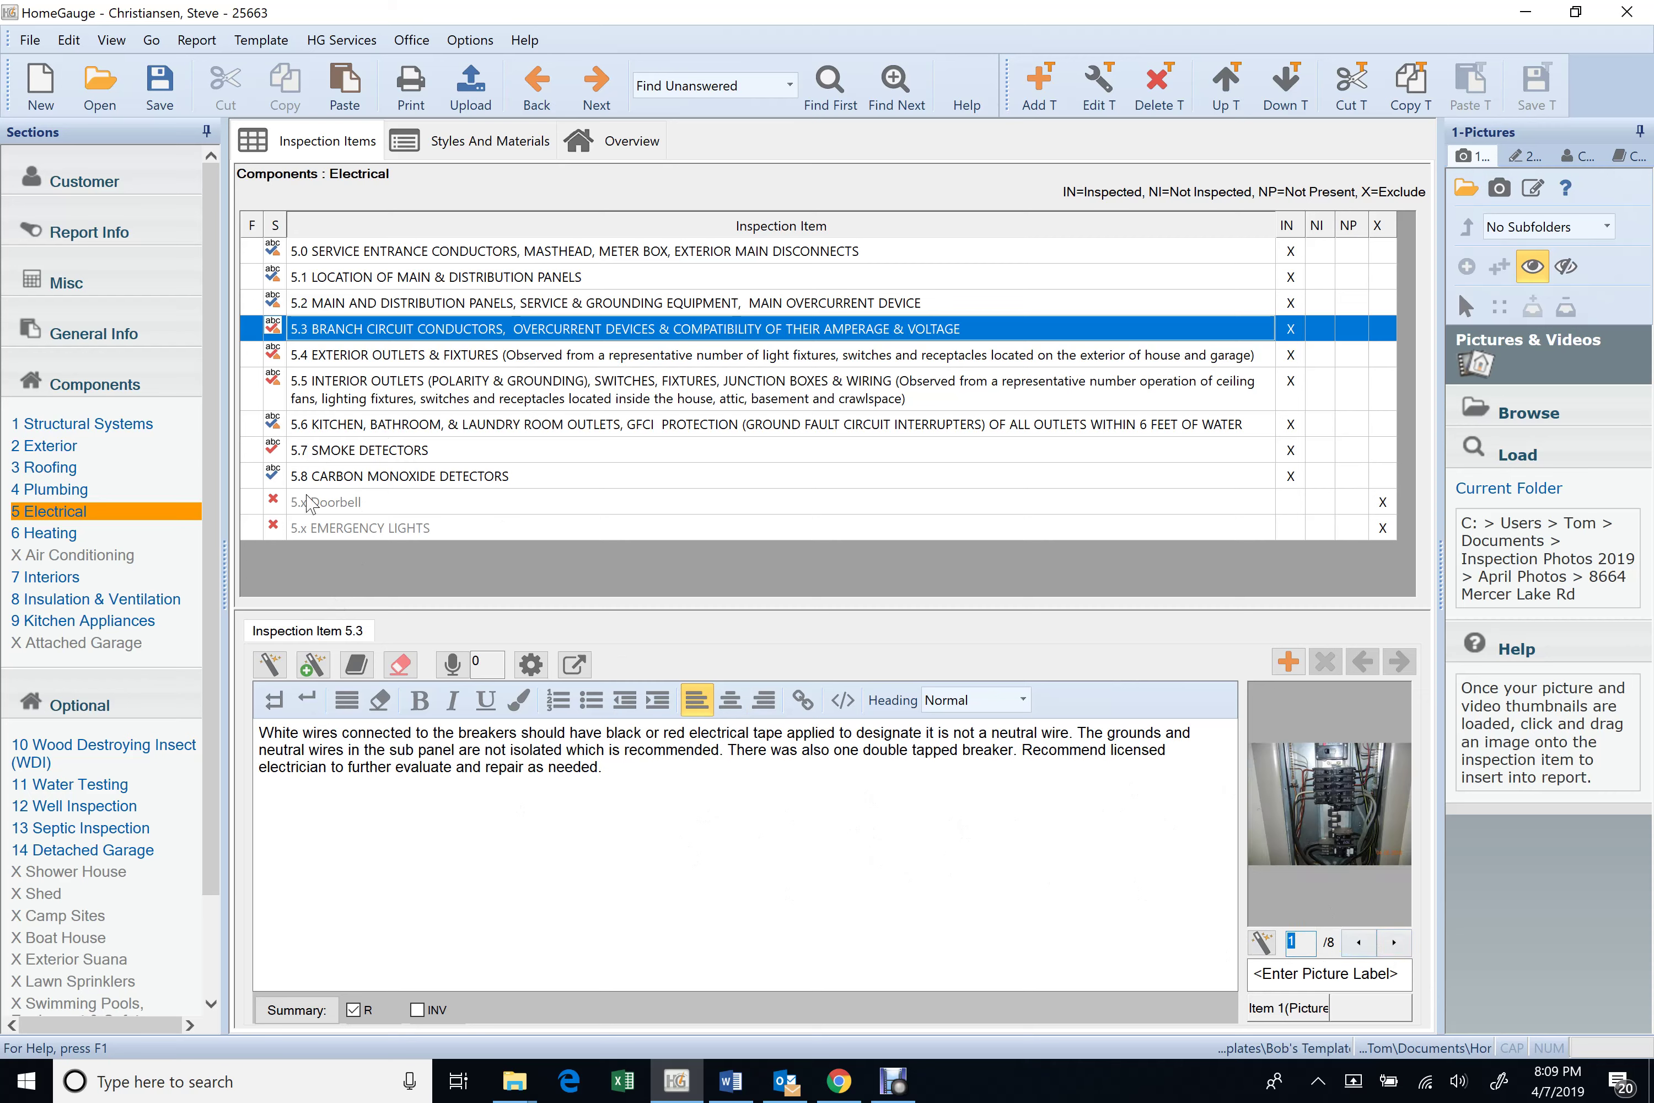
left_click(429, 355)
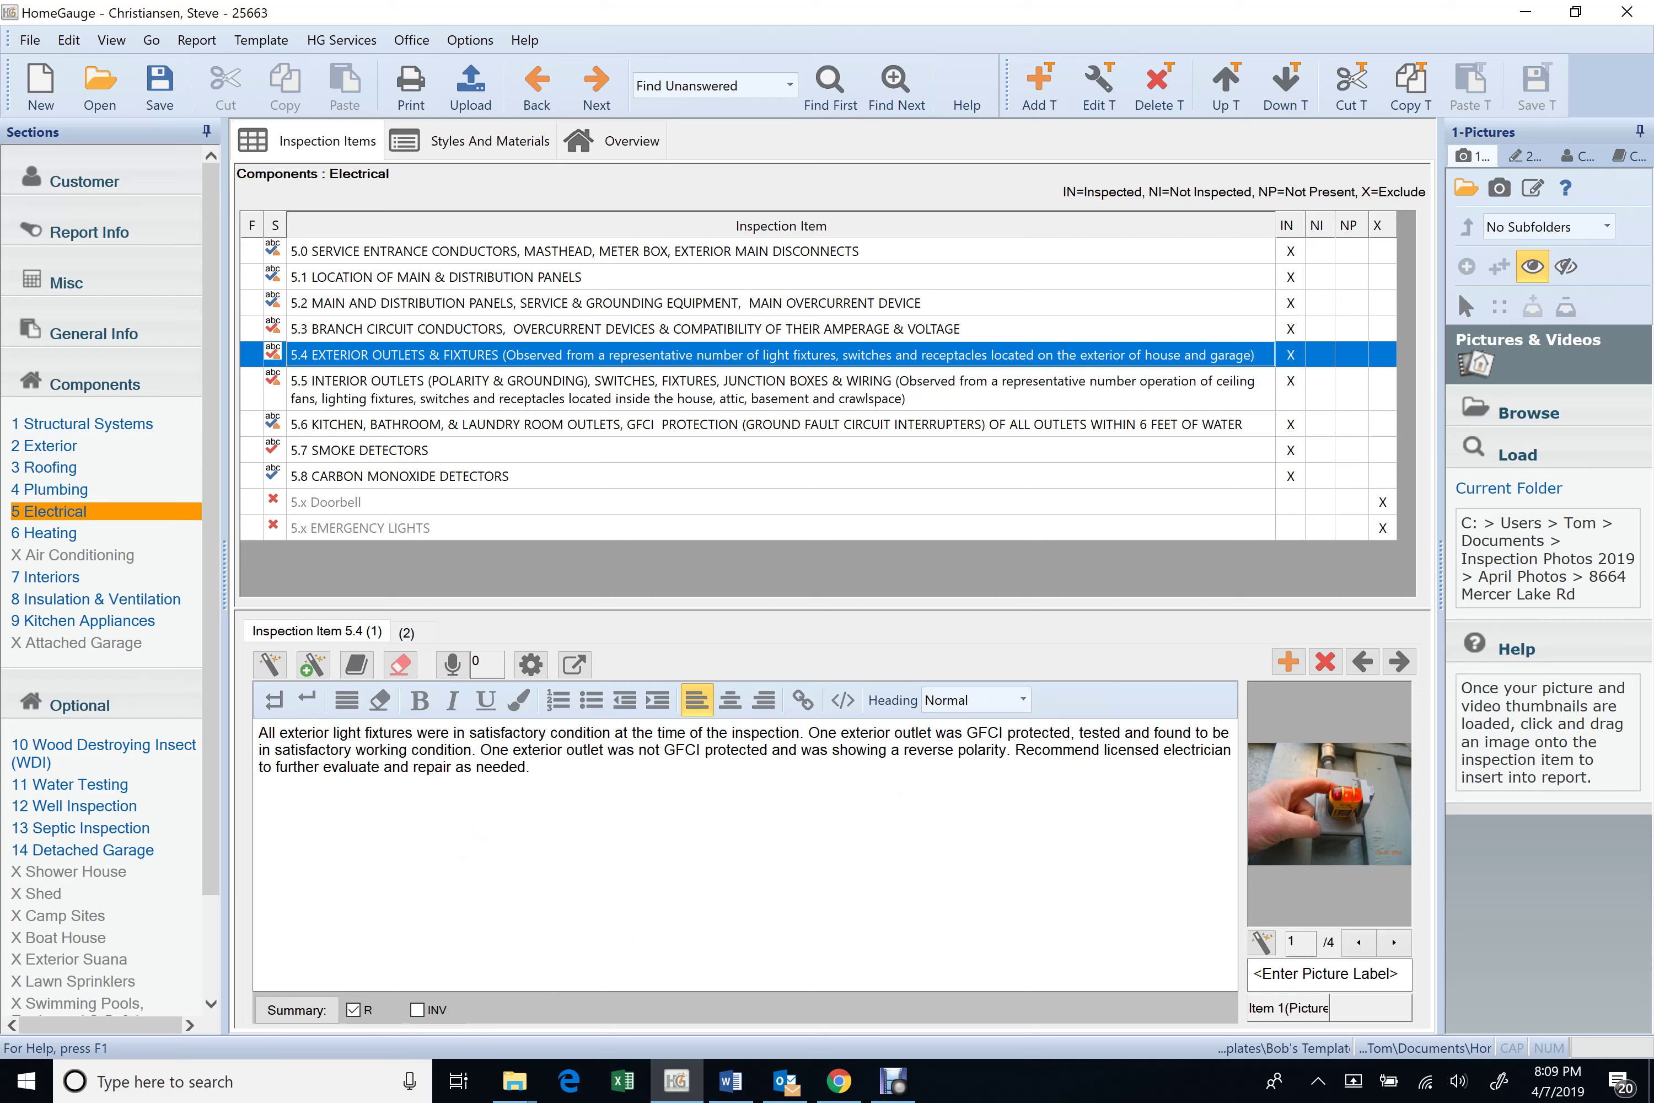
left_click(1393, 942)
left_click(1394, 941)
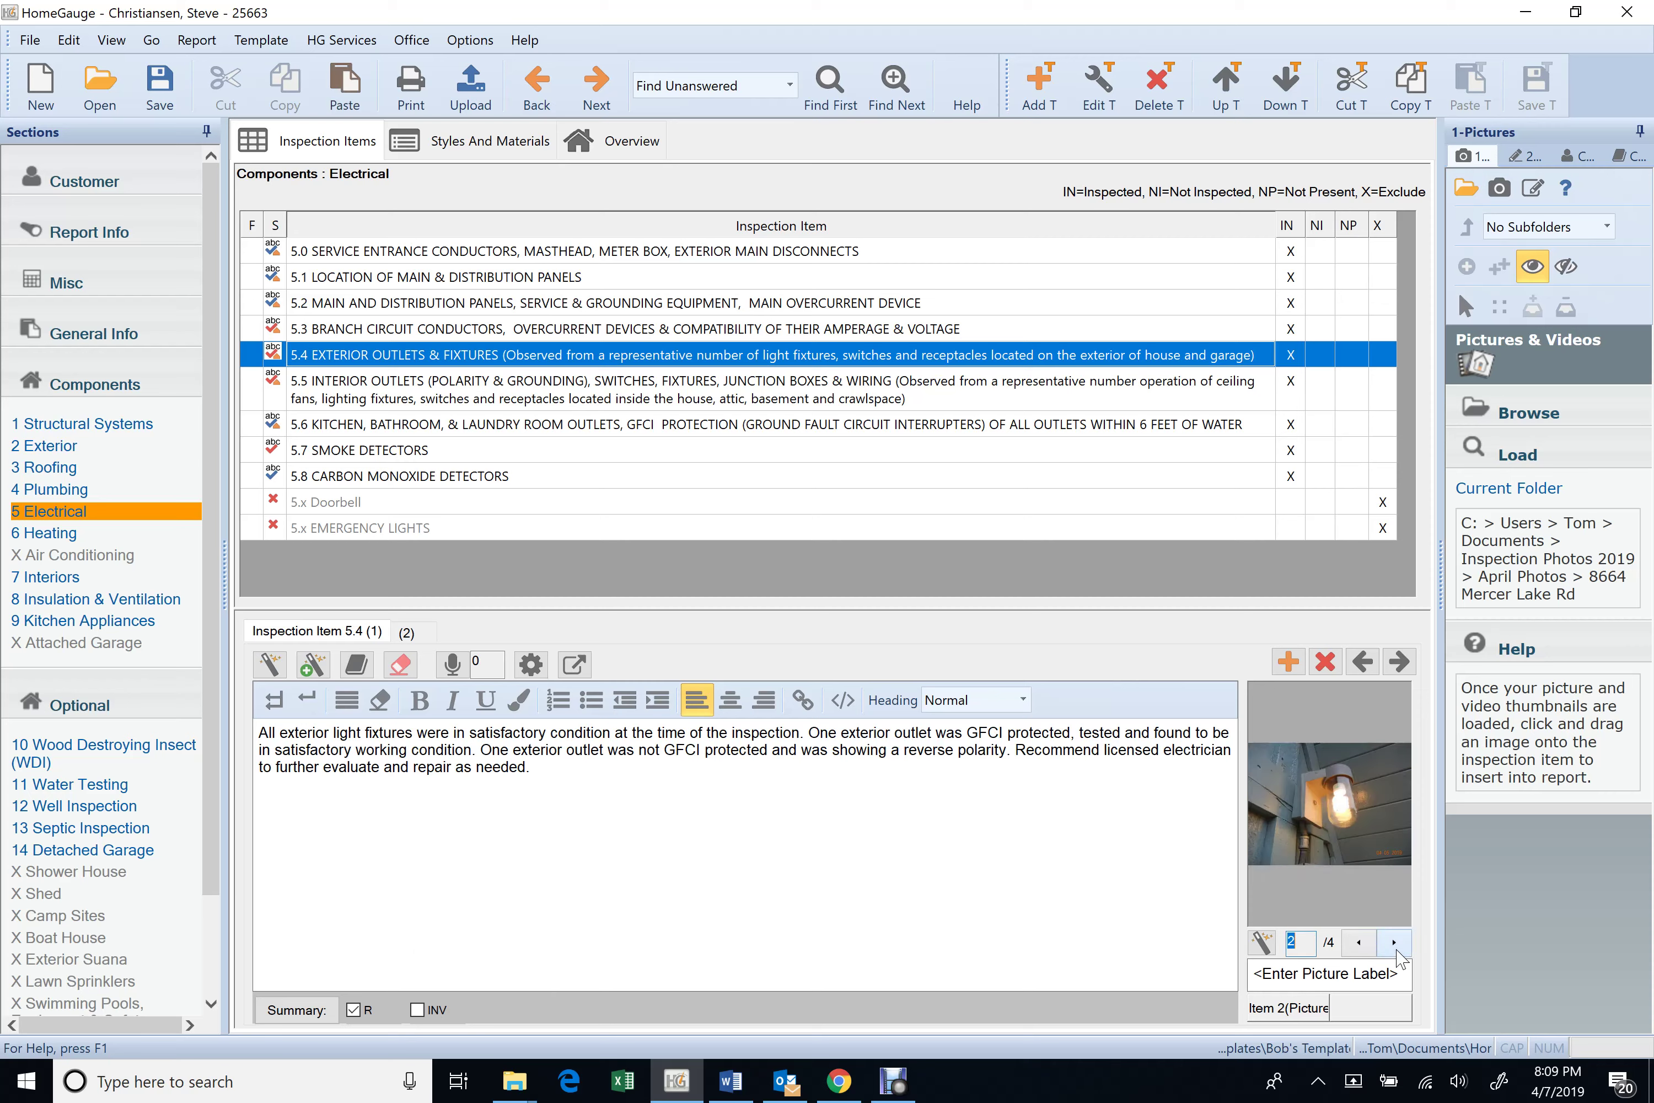
left_click(1394, 941)
left_click(1393, 941)
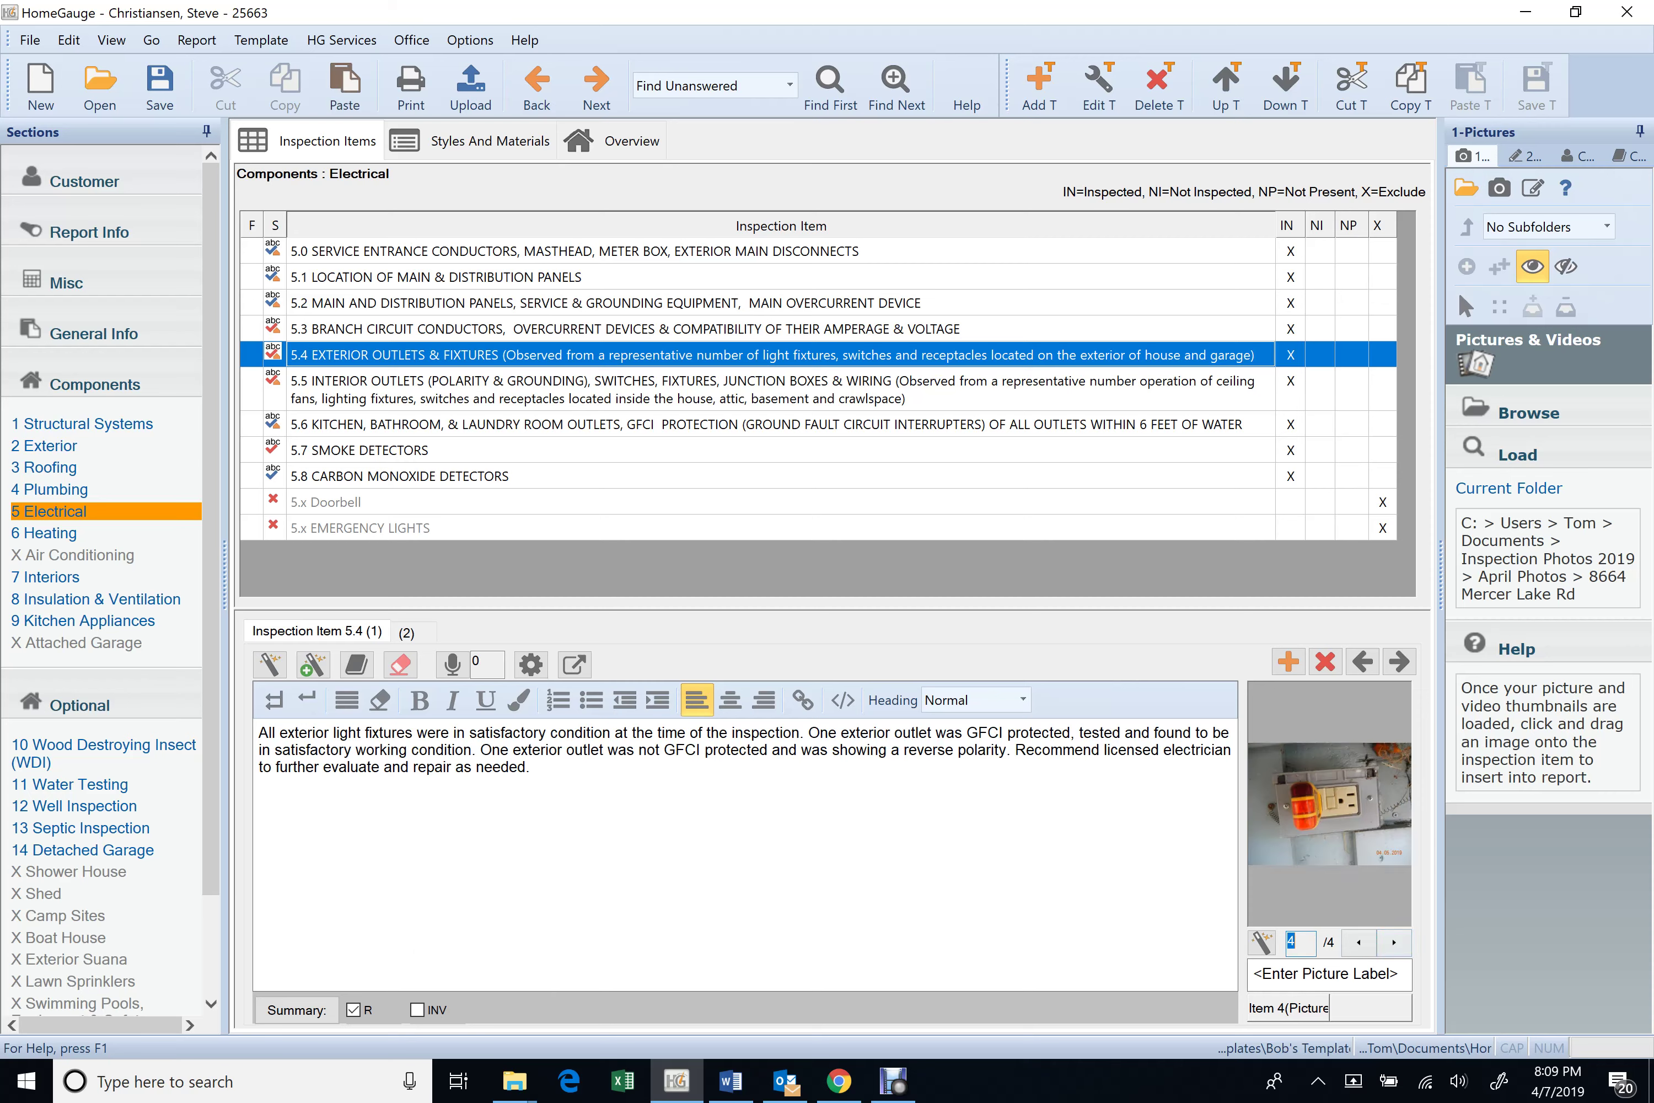
- Move the sentence about satisfactory exterior light fixtures into a new comment placed ahead of the existing item 5.4 comments
left_click_drag(809, 733, 259, 732)
right_click(293, 735)
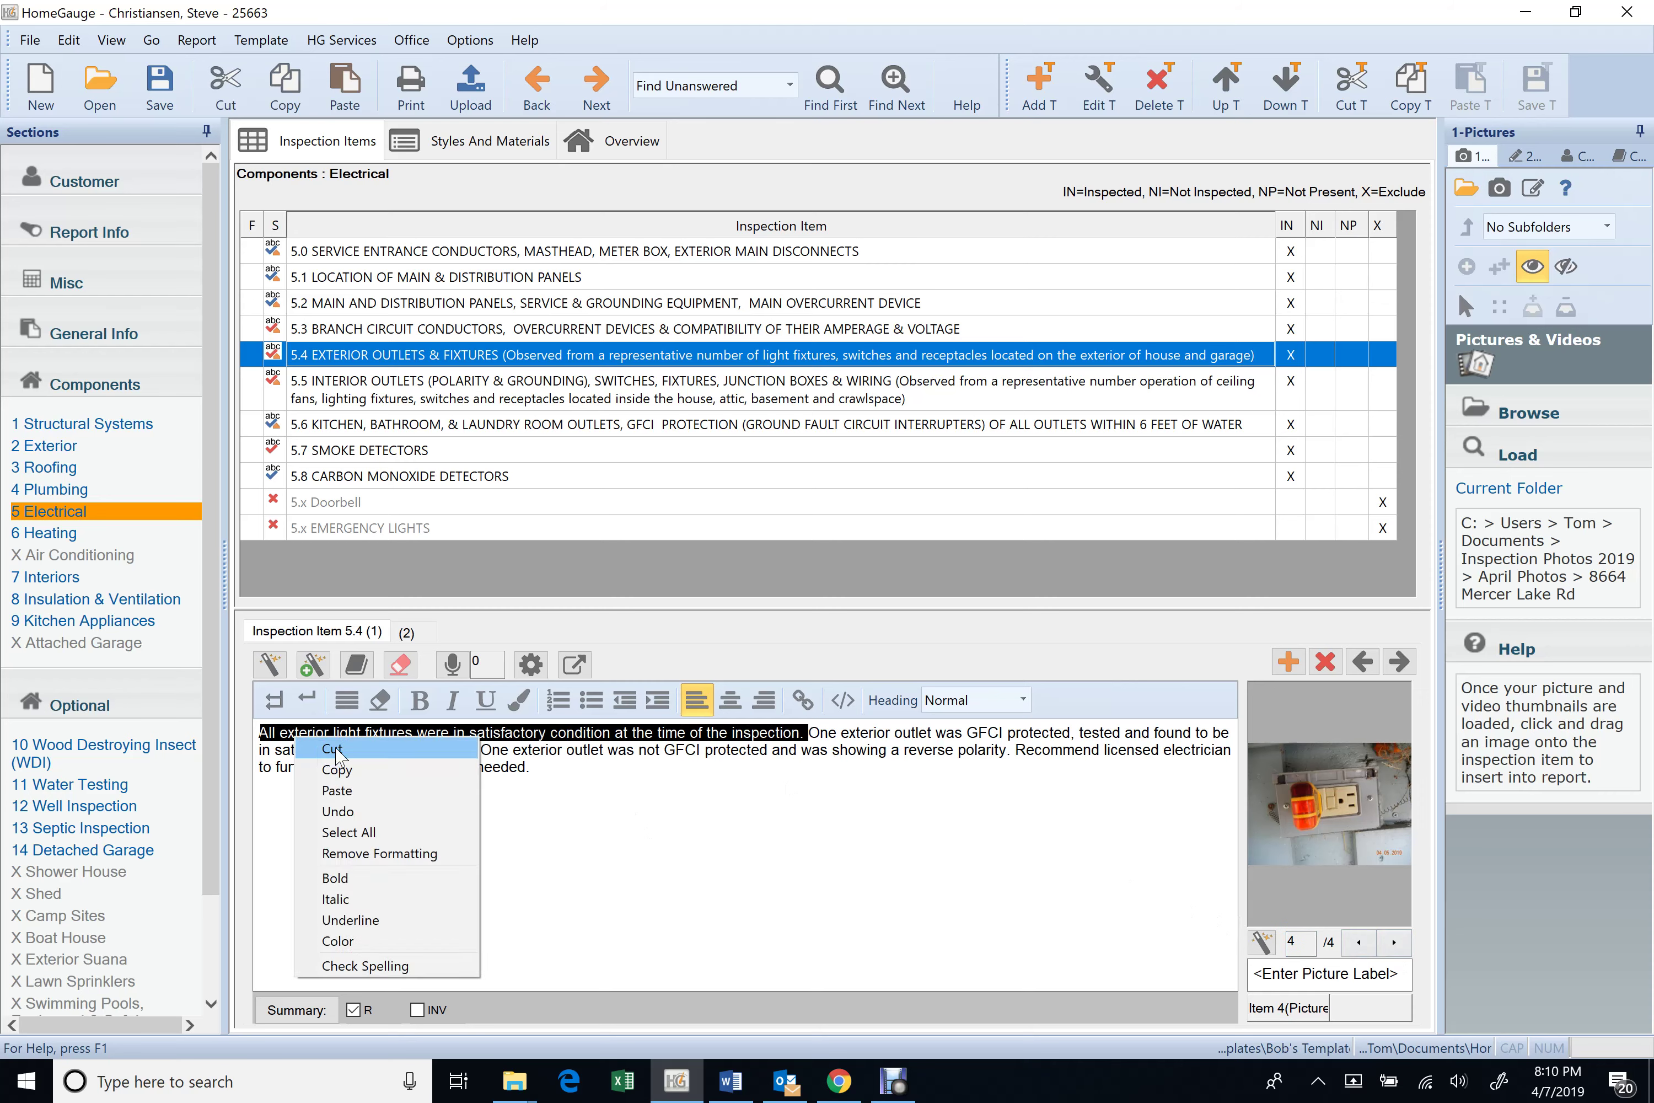
left_click(320, 746)
left_click(1287, 662)
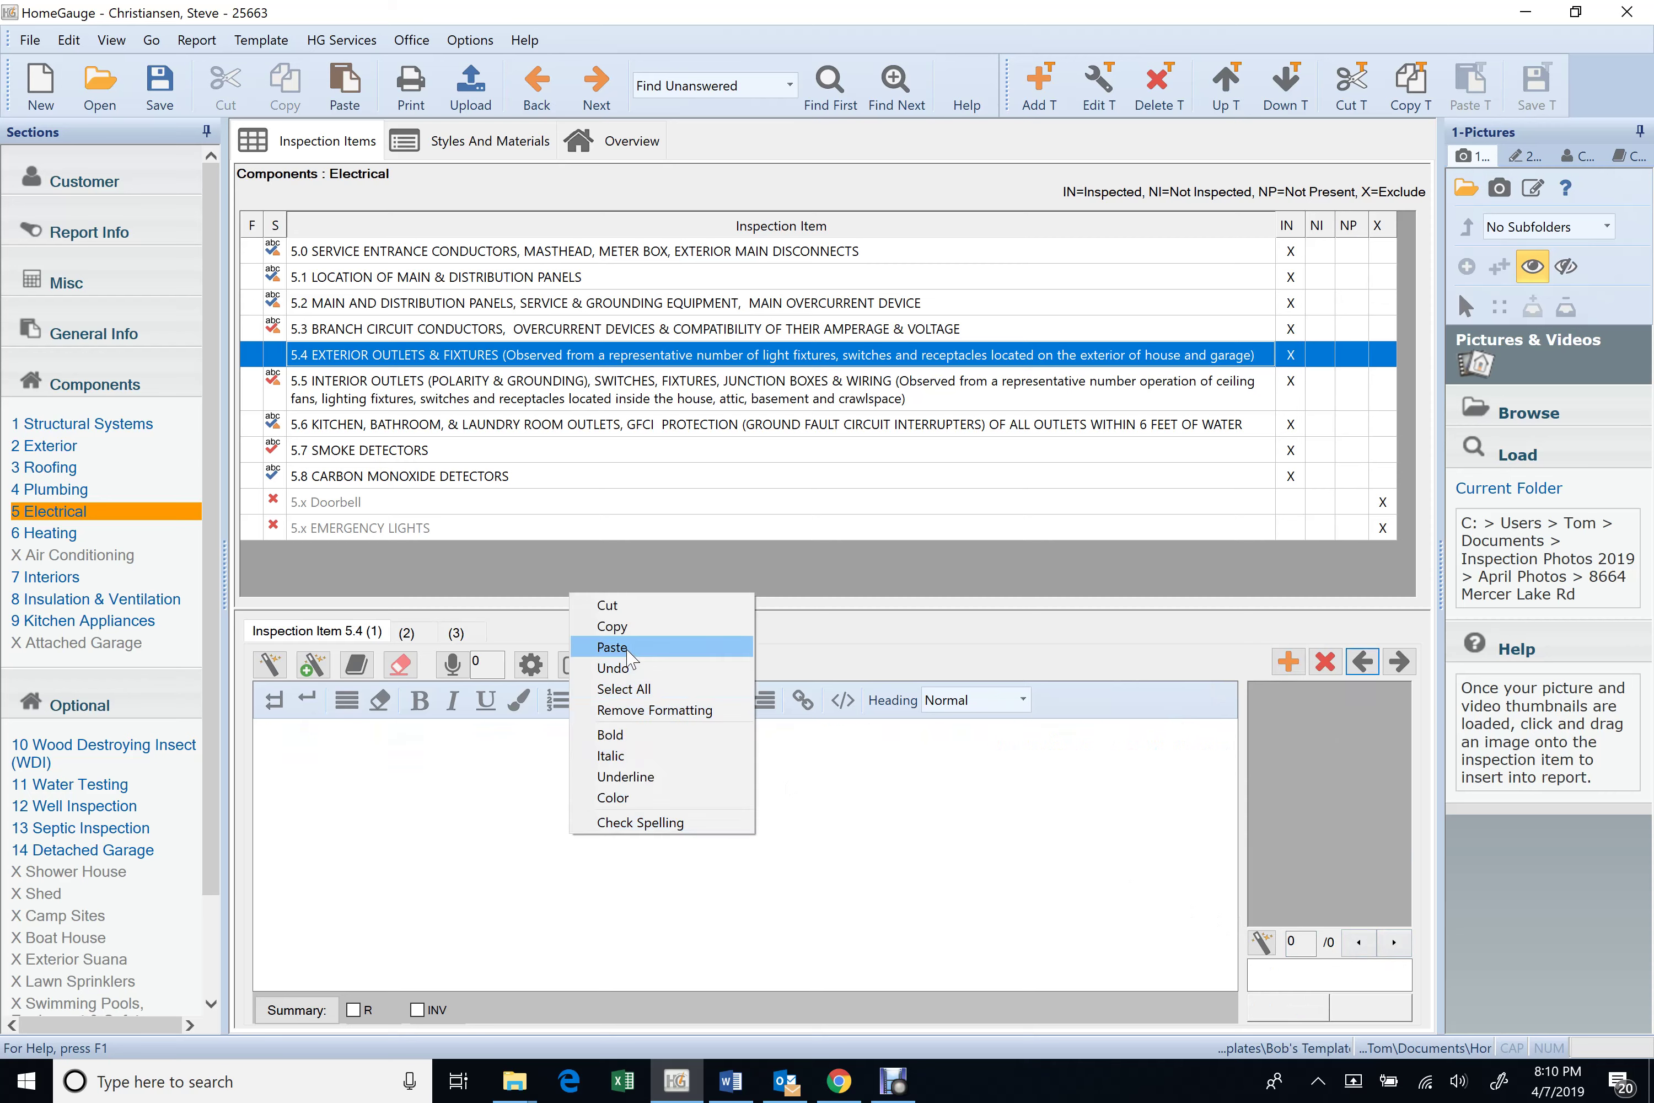
left_click(613, 647)
- Move picture 3, the round globe light, from the second item 5.4 comment to the new first comment
left_click(406, 632)
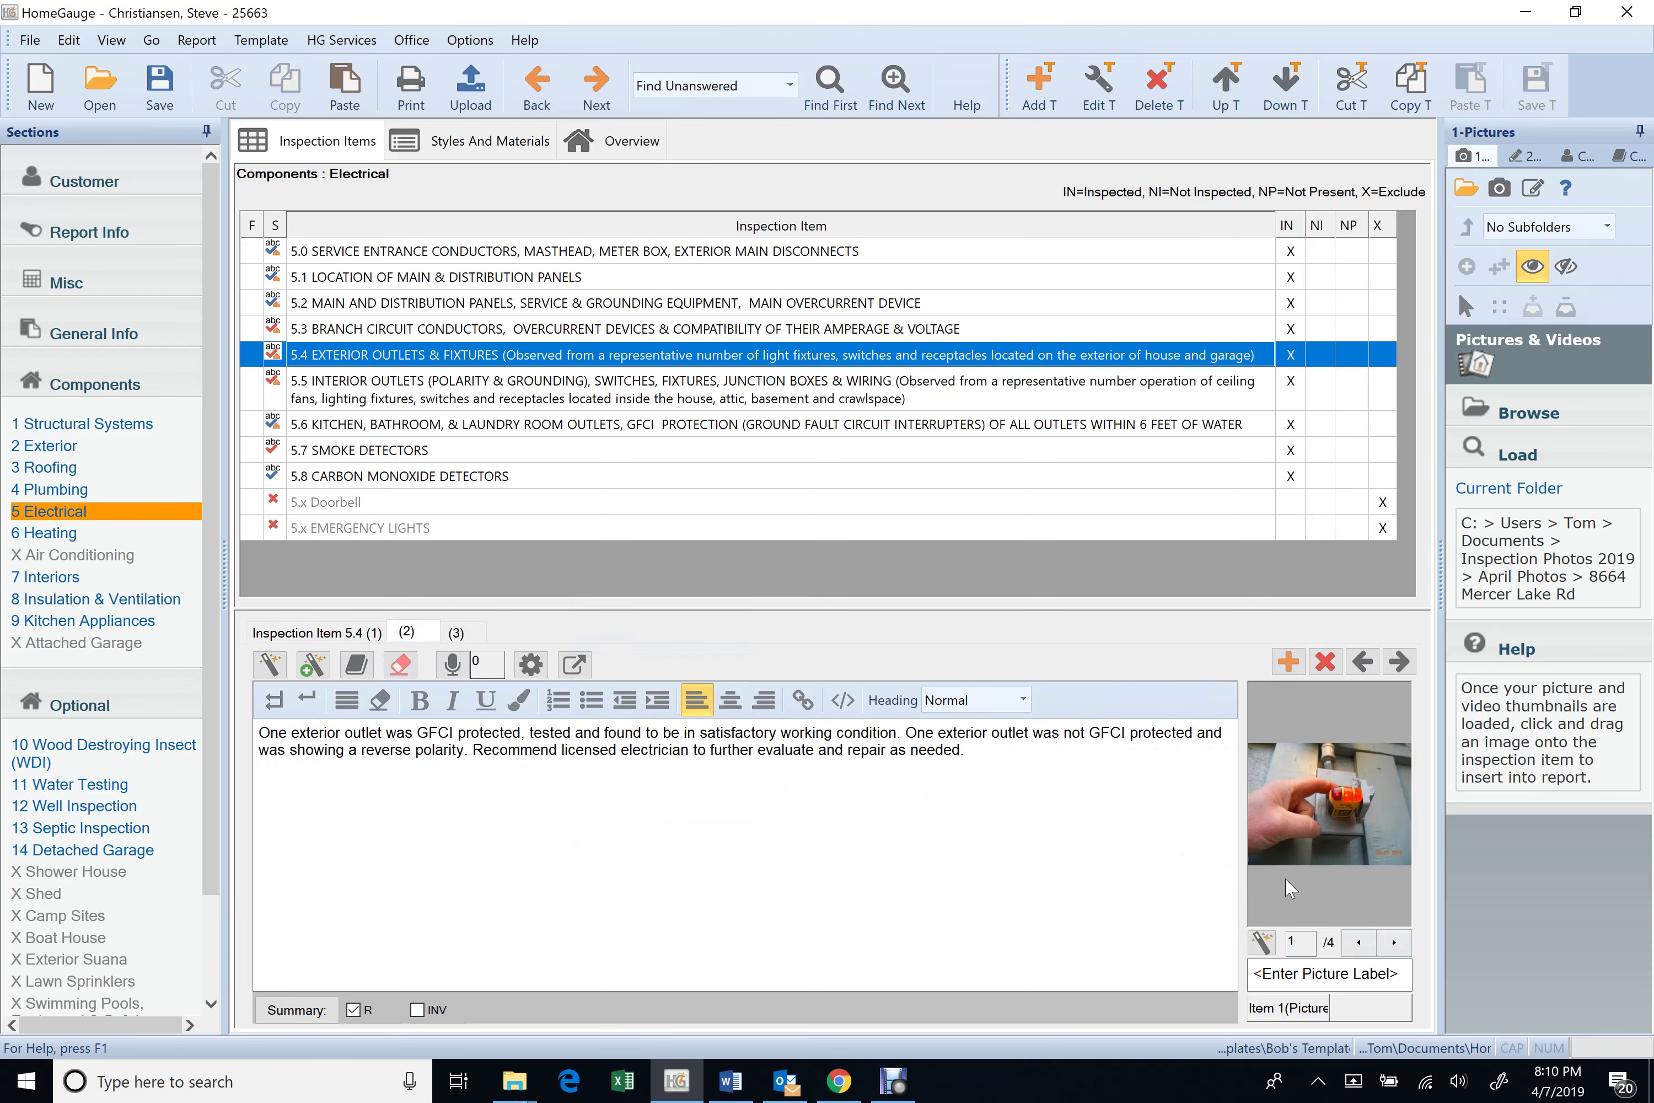
left_click(1393, 943)
left_click(1393, 943)
right_click(1354, 854)
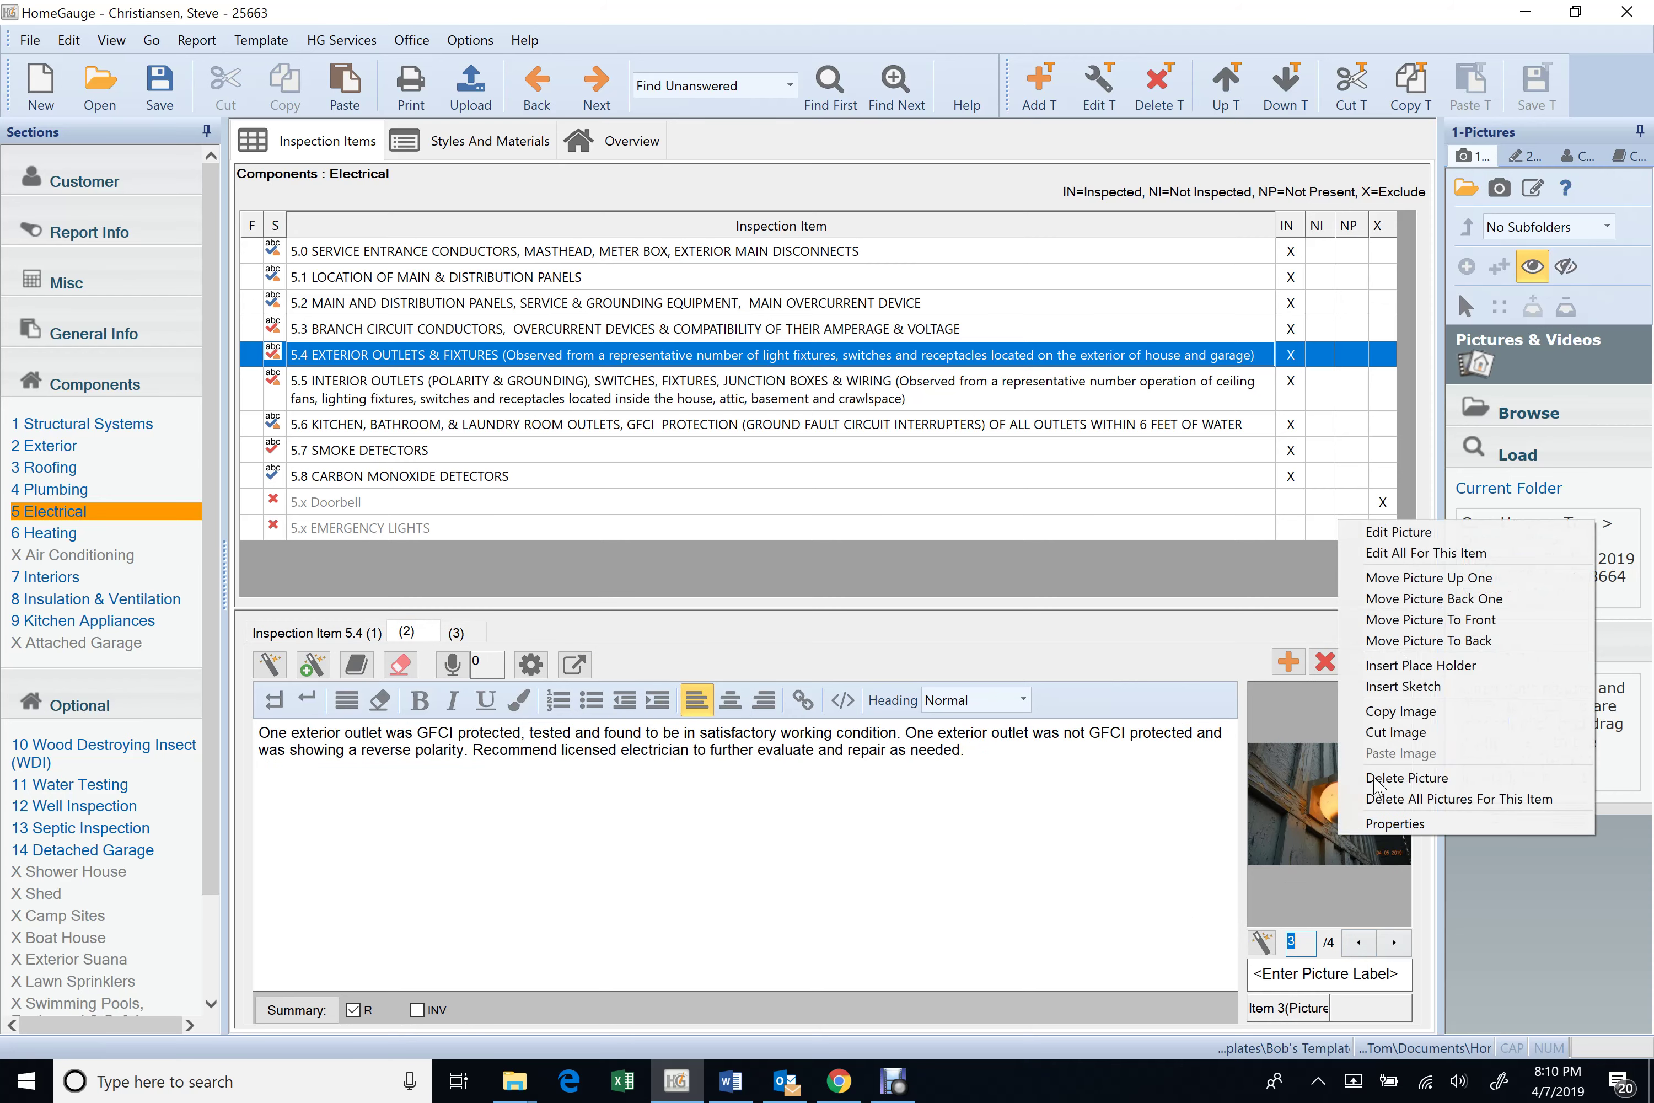
left_click(1395, 731)
left_click(790, 587)
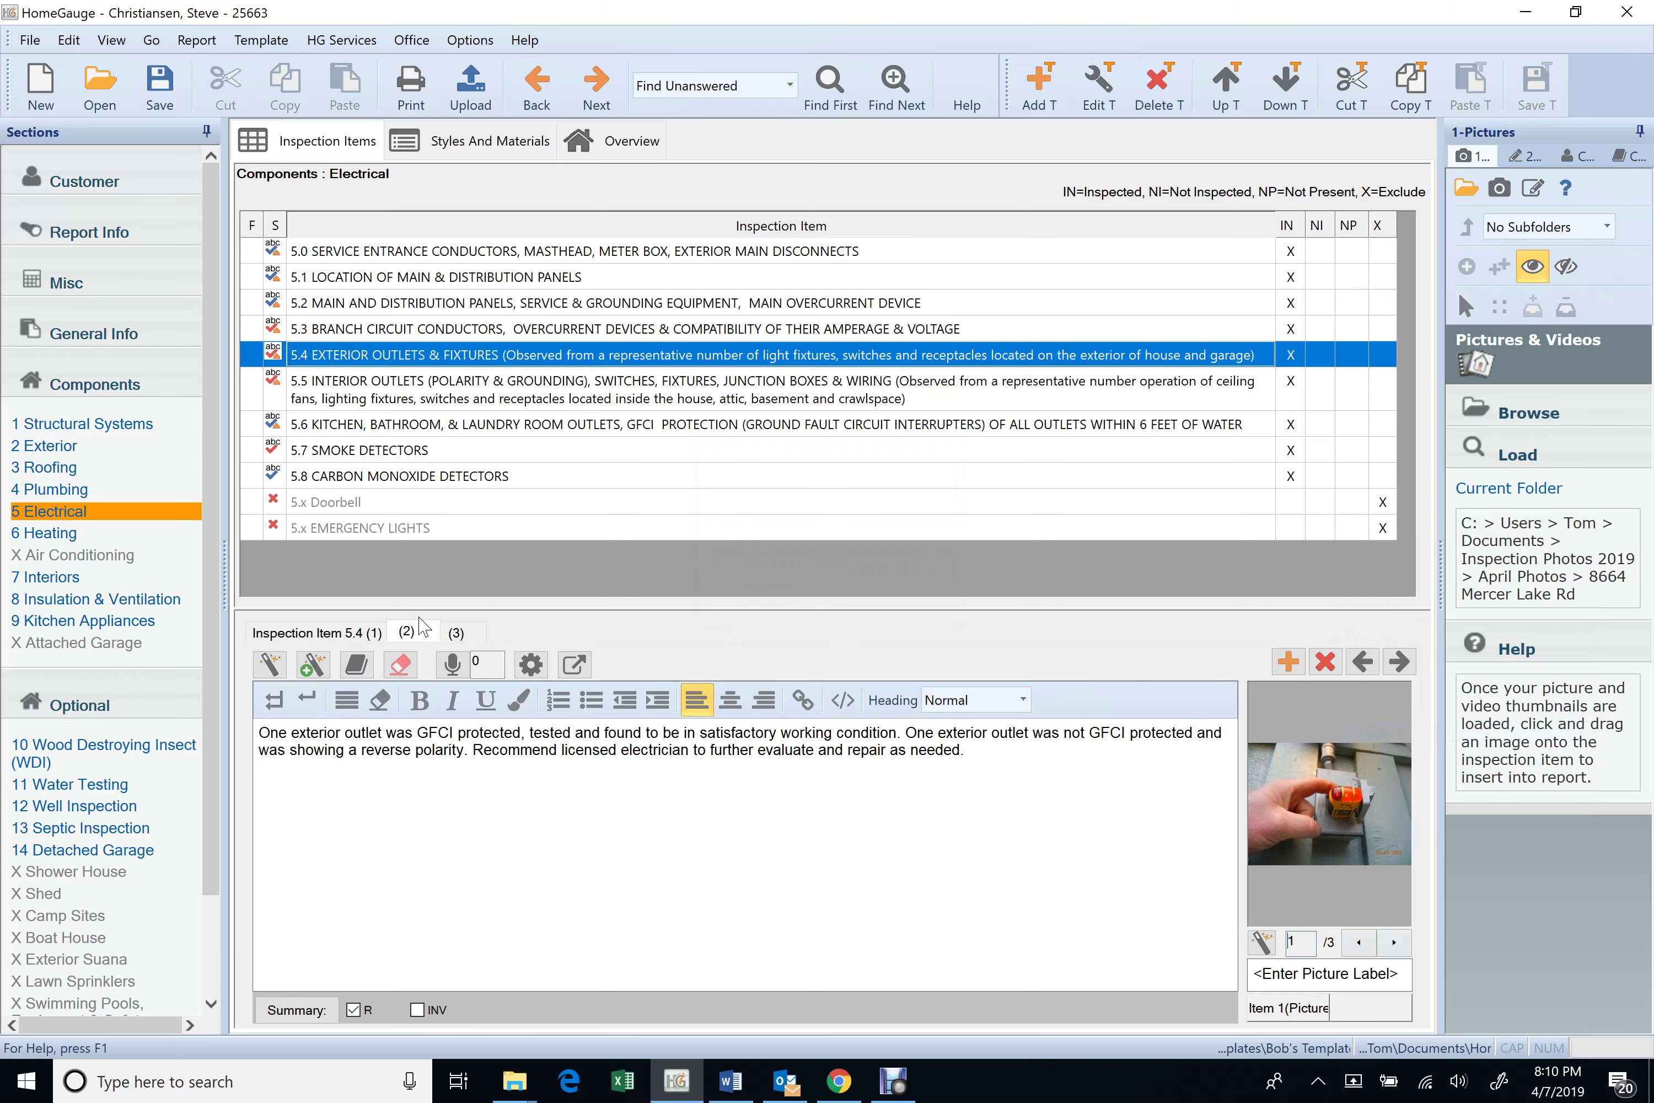
right_click(1309, 791)
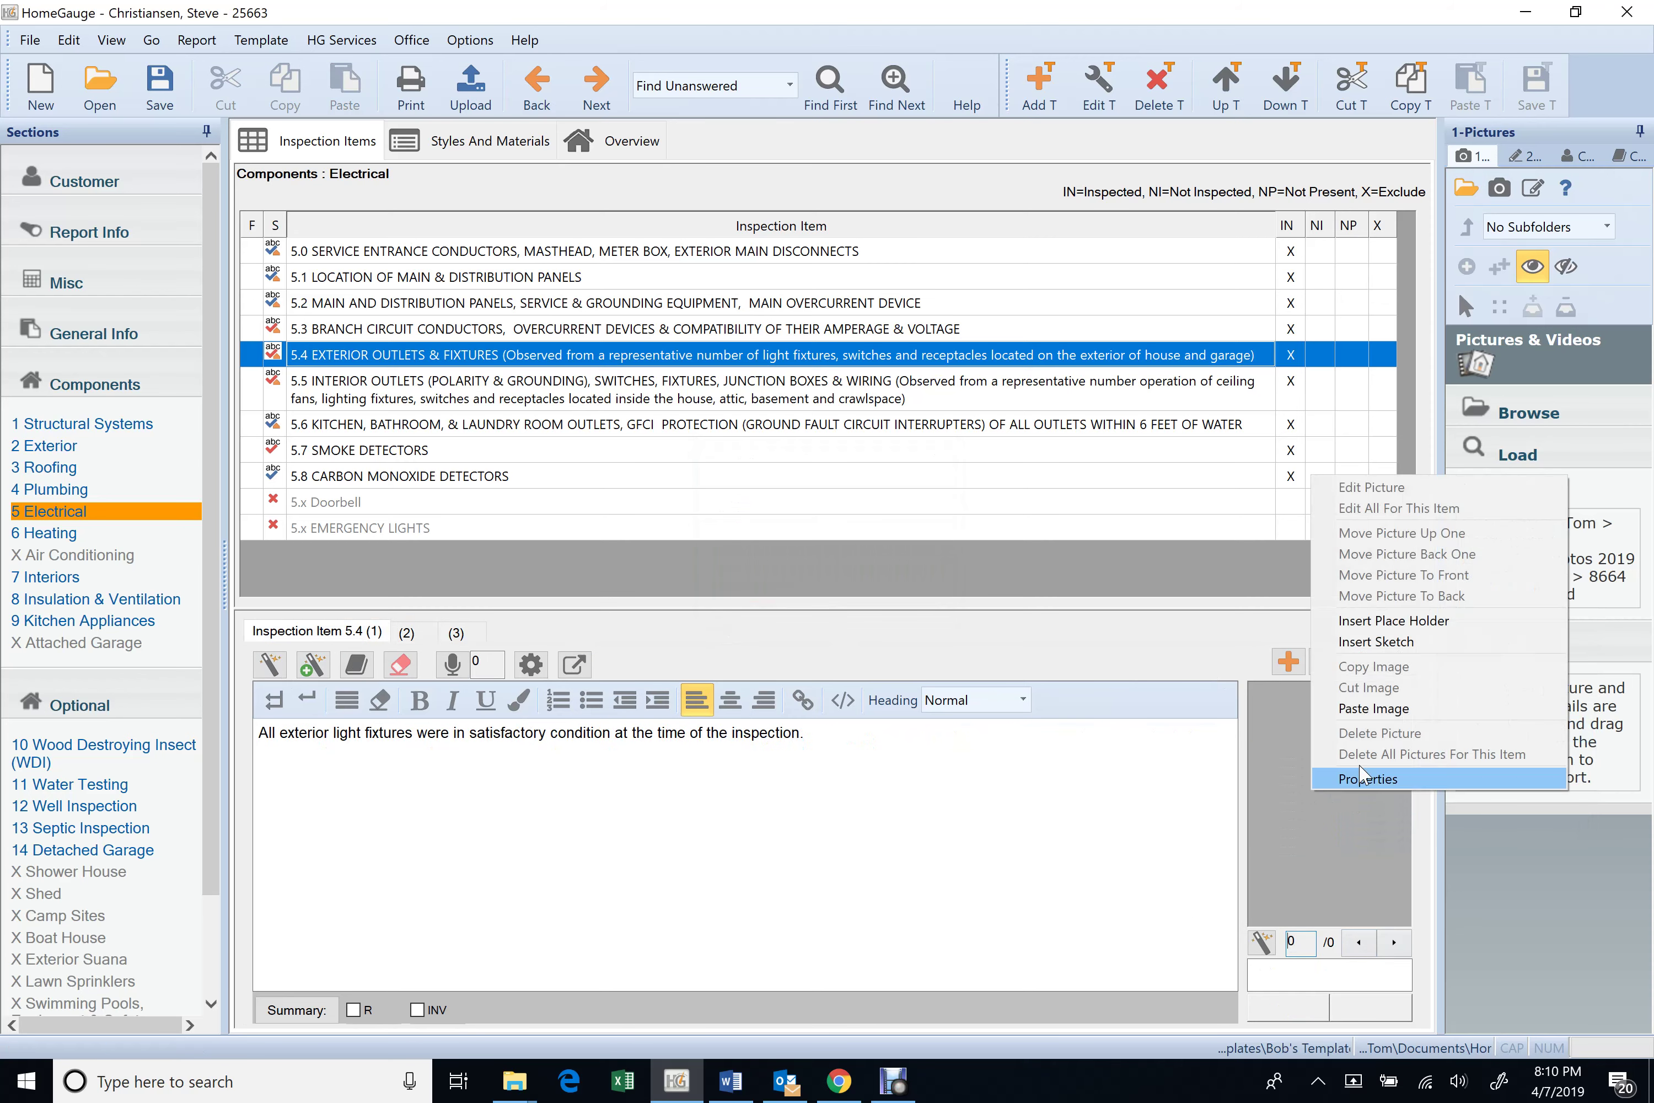
left_click(1352, 711)
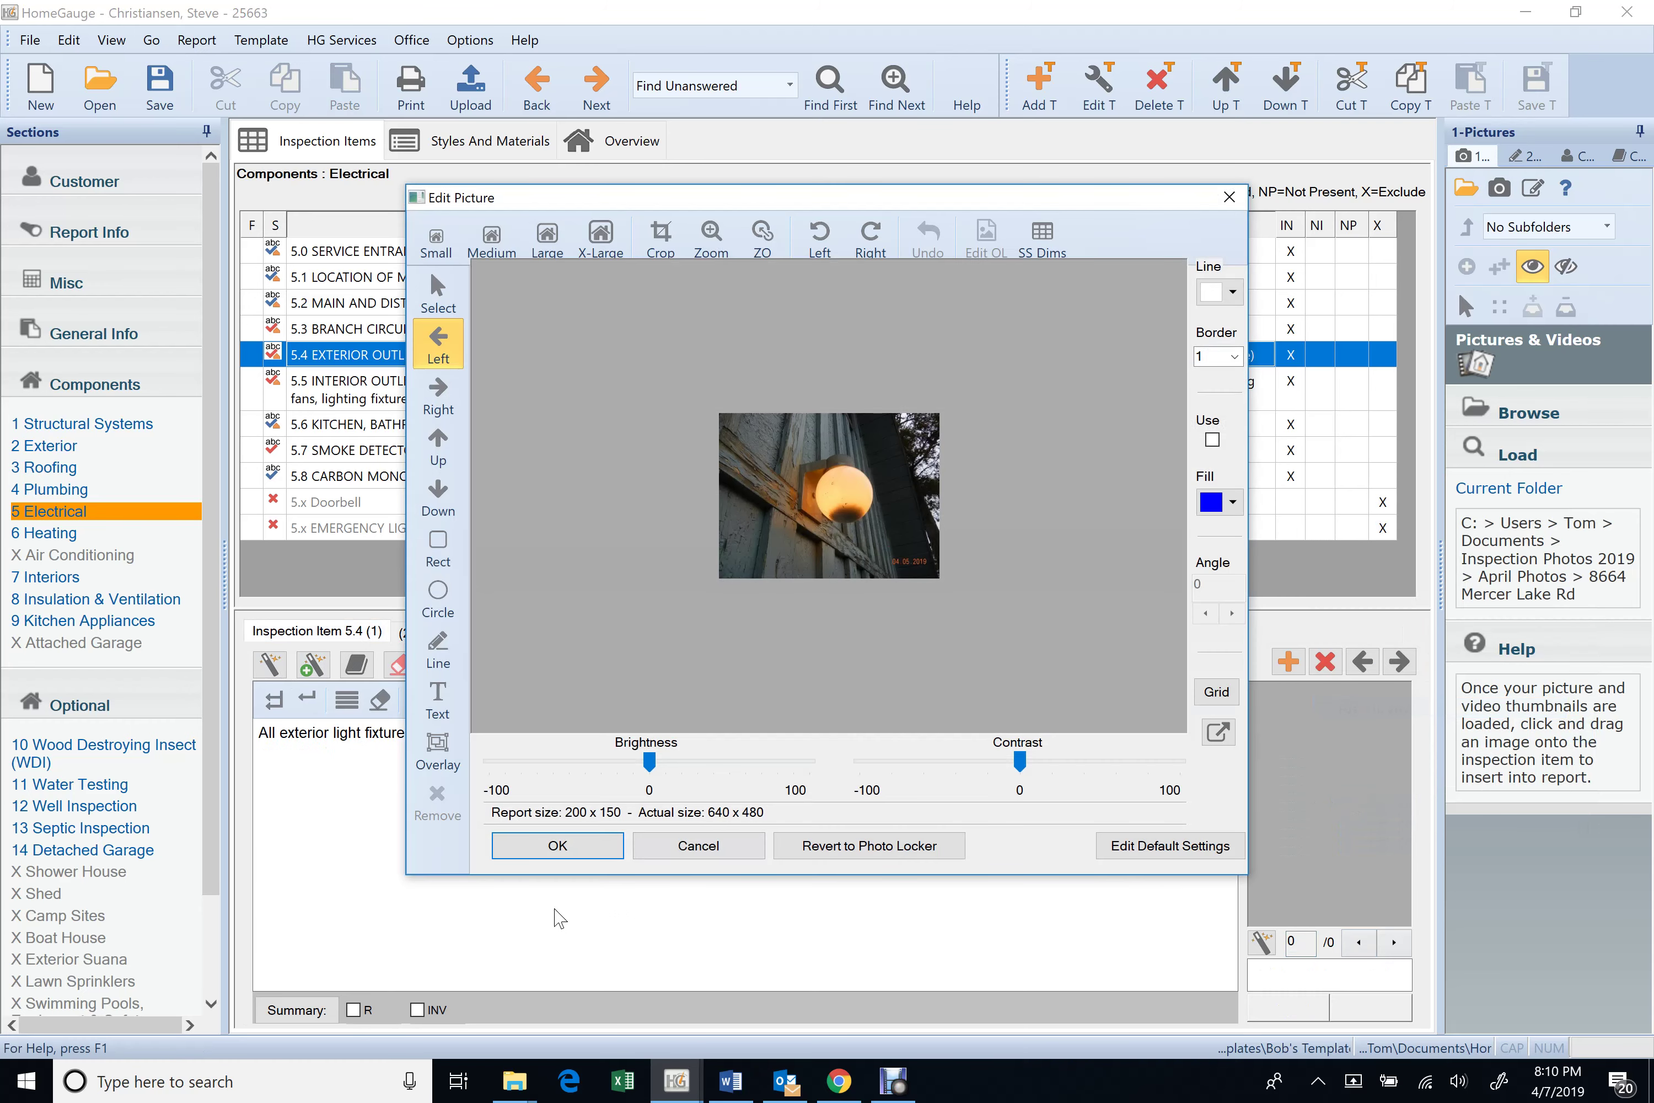
left_click(566, 848)
- Move the other light fixture picture, picture 2, from the second item 5.4 comment to the first comment
left_click(418, 633)
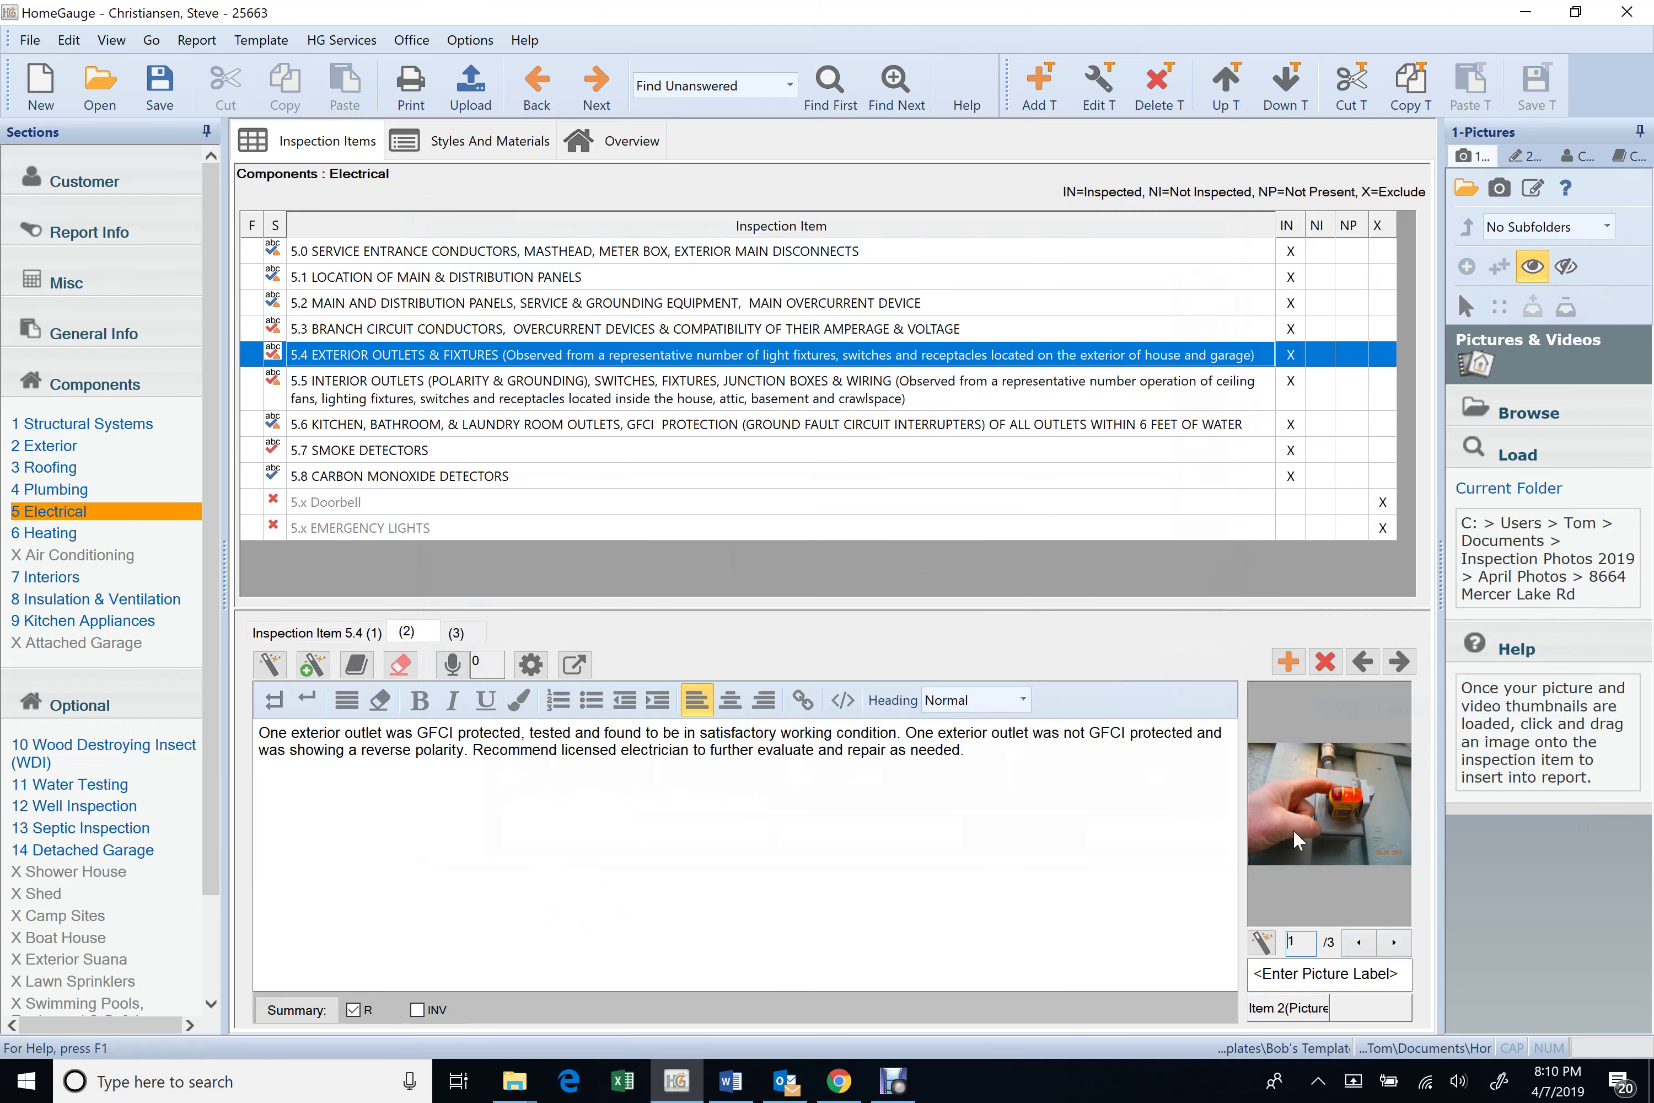
left_click(1394, 943)
right_click(1302, 782)
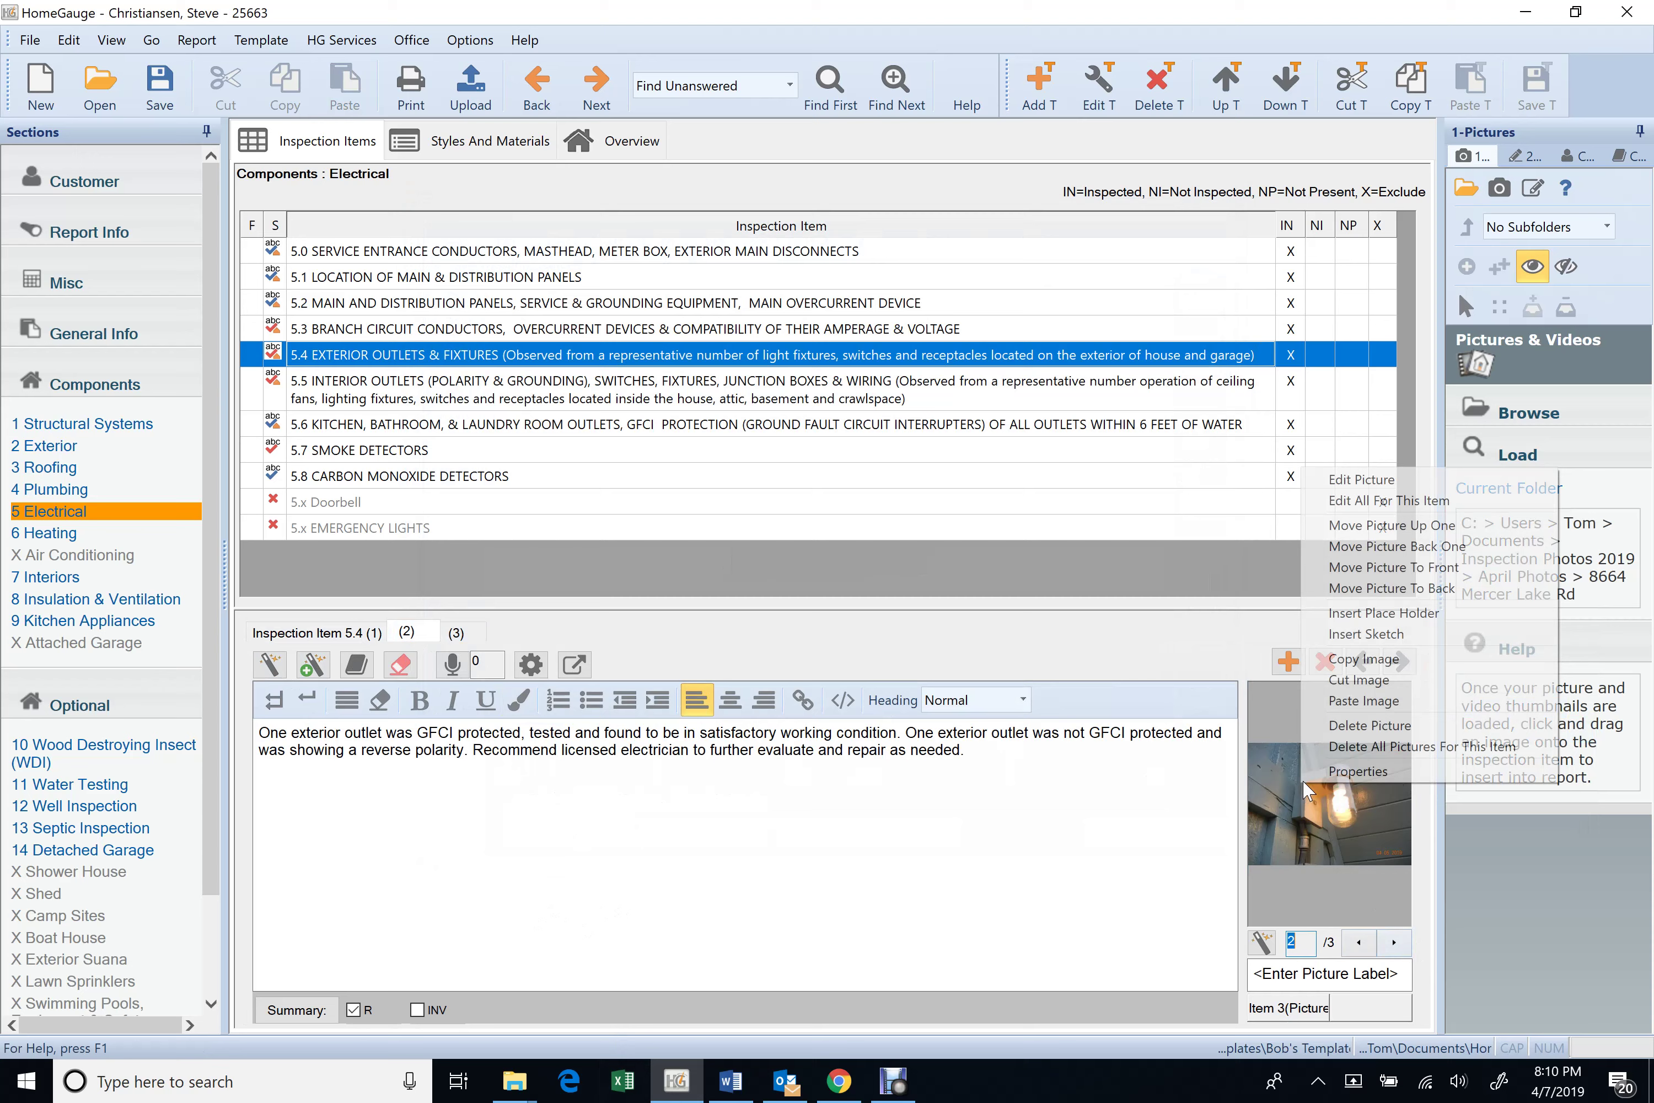
left_click(1368, 679)
left_click(791, 586)
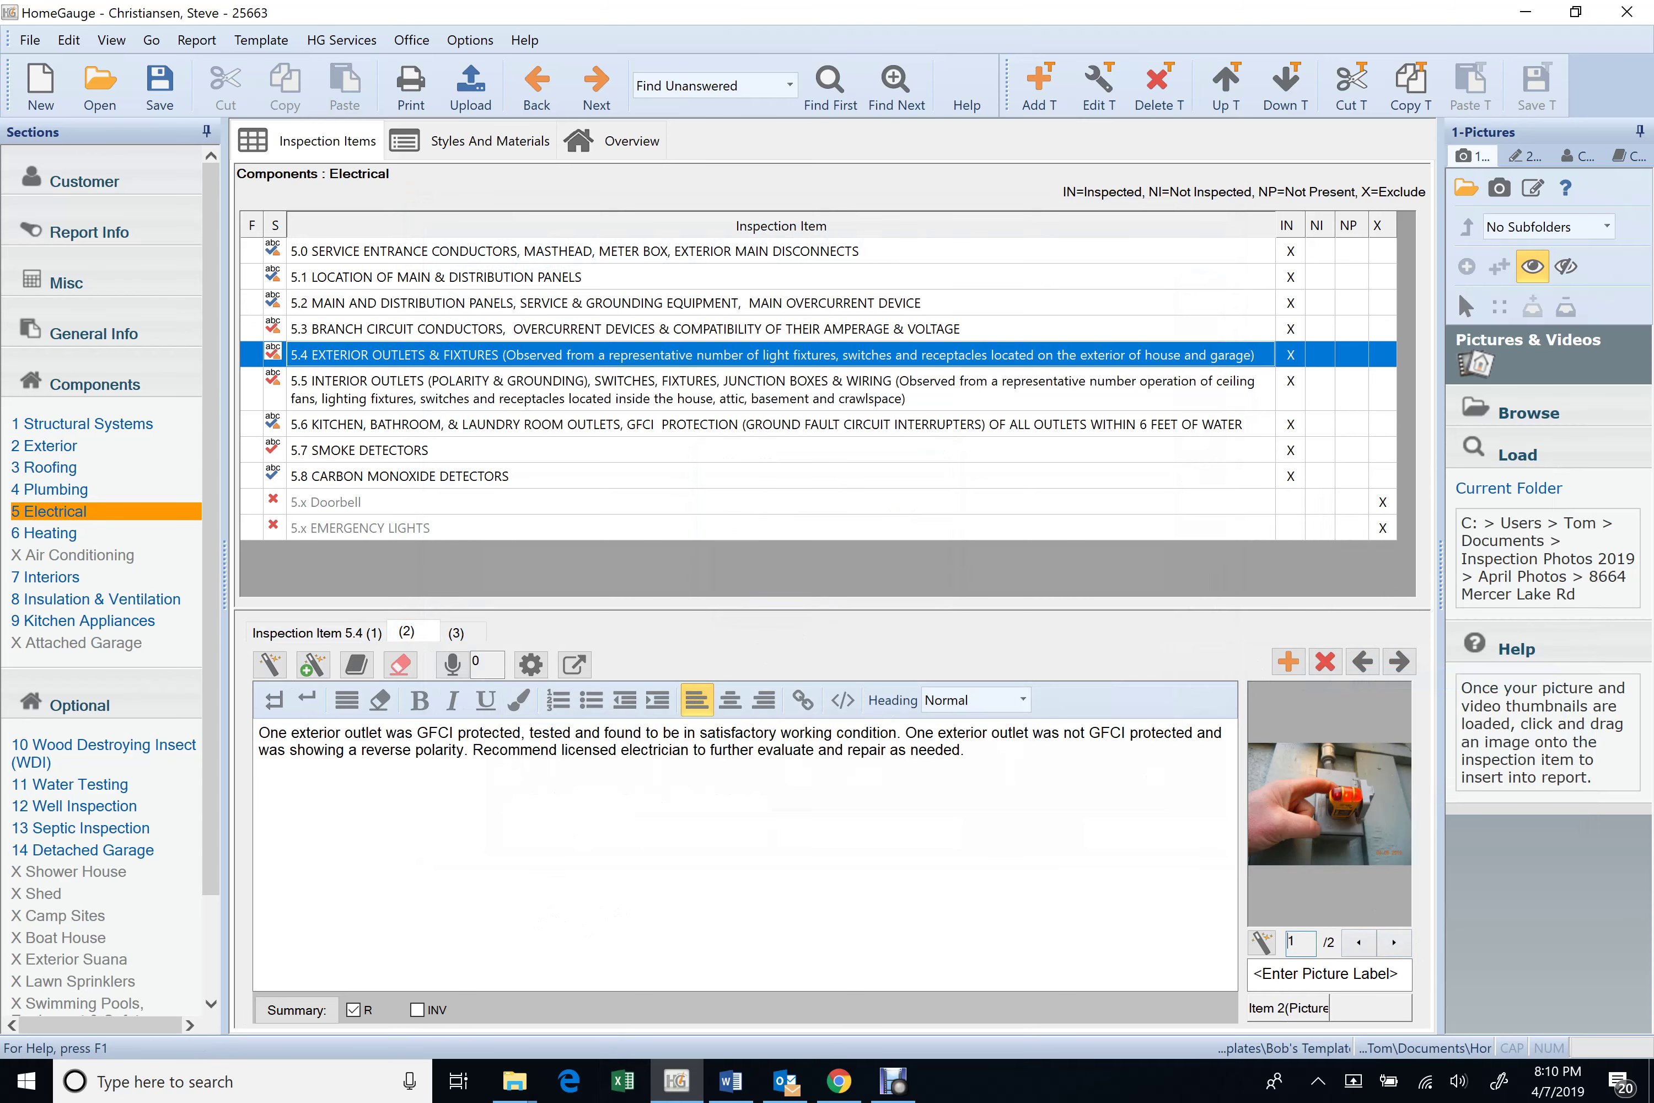
left_click(335, 632)
right_click(1327, 816)
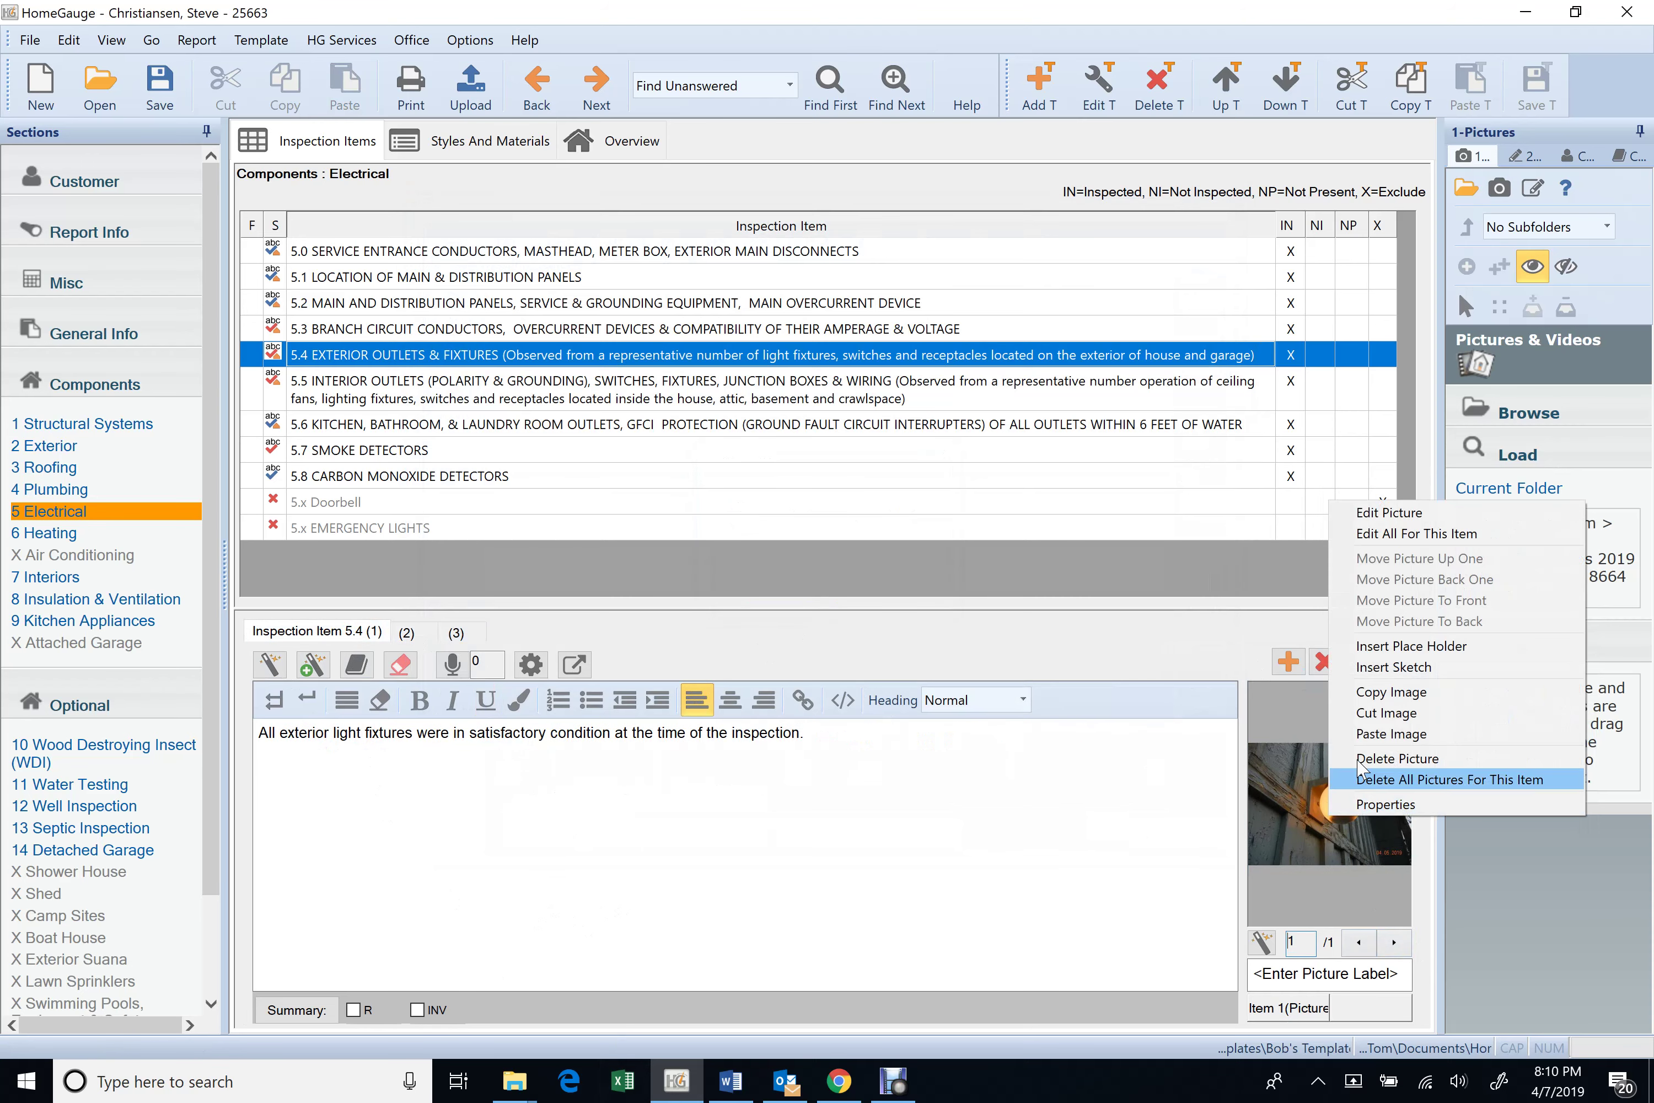
left_click(1361, 738)
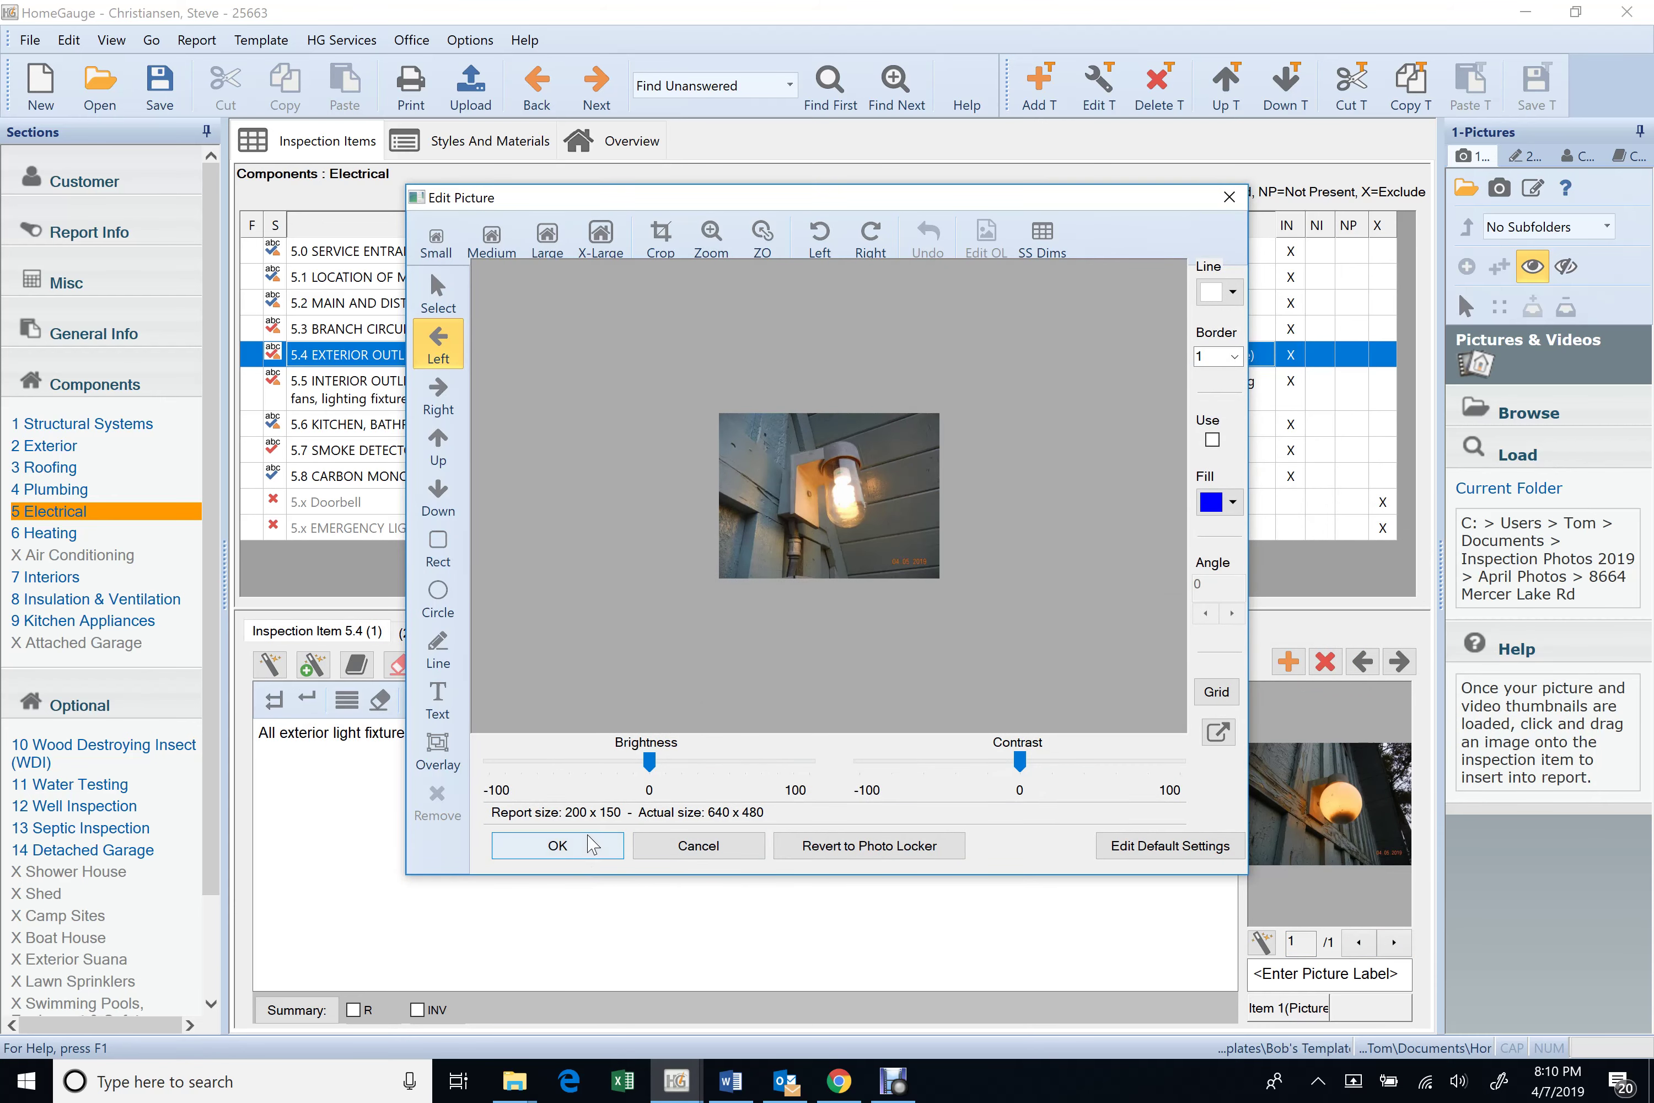
left_click(549, 846)
- Review the text, pictures and summary ratings of the separated item 5.4 comments
left_click(417, 635)
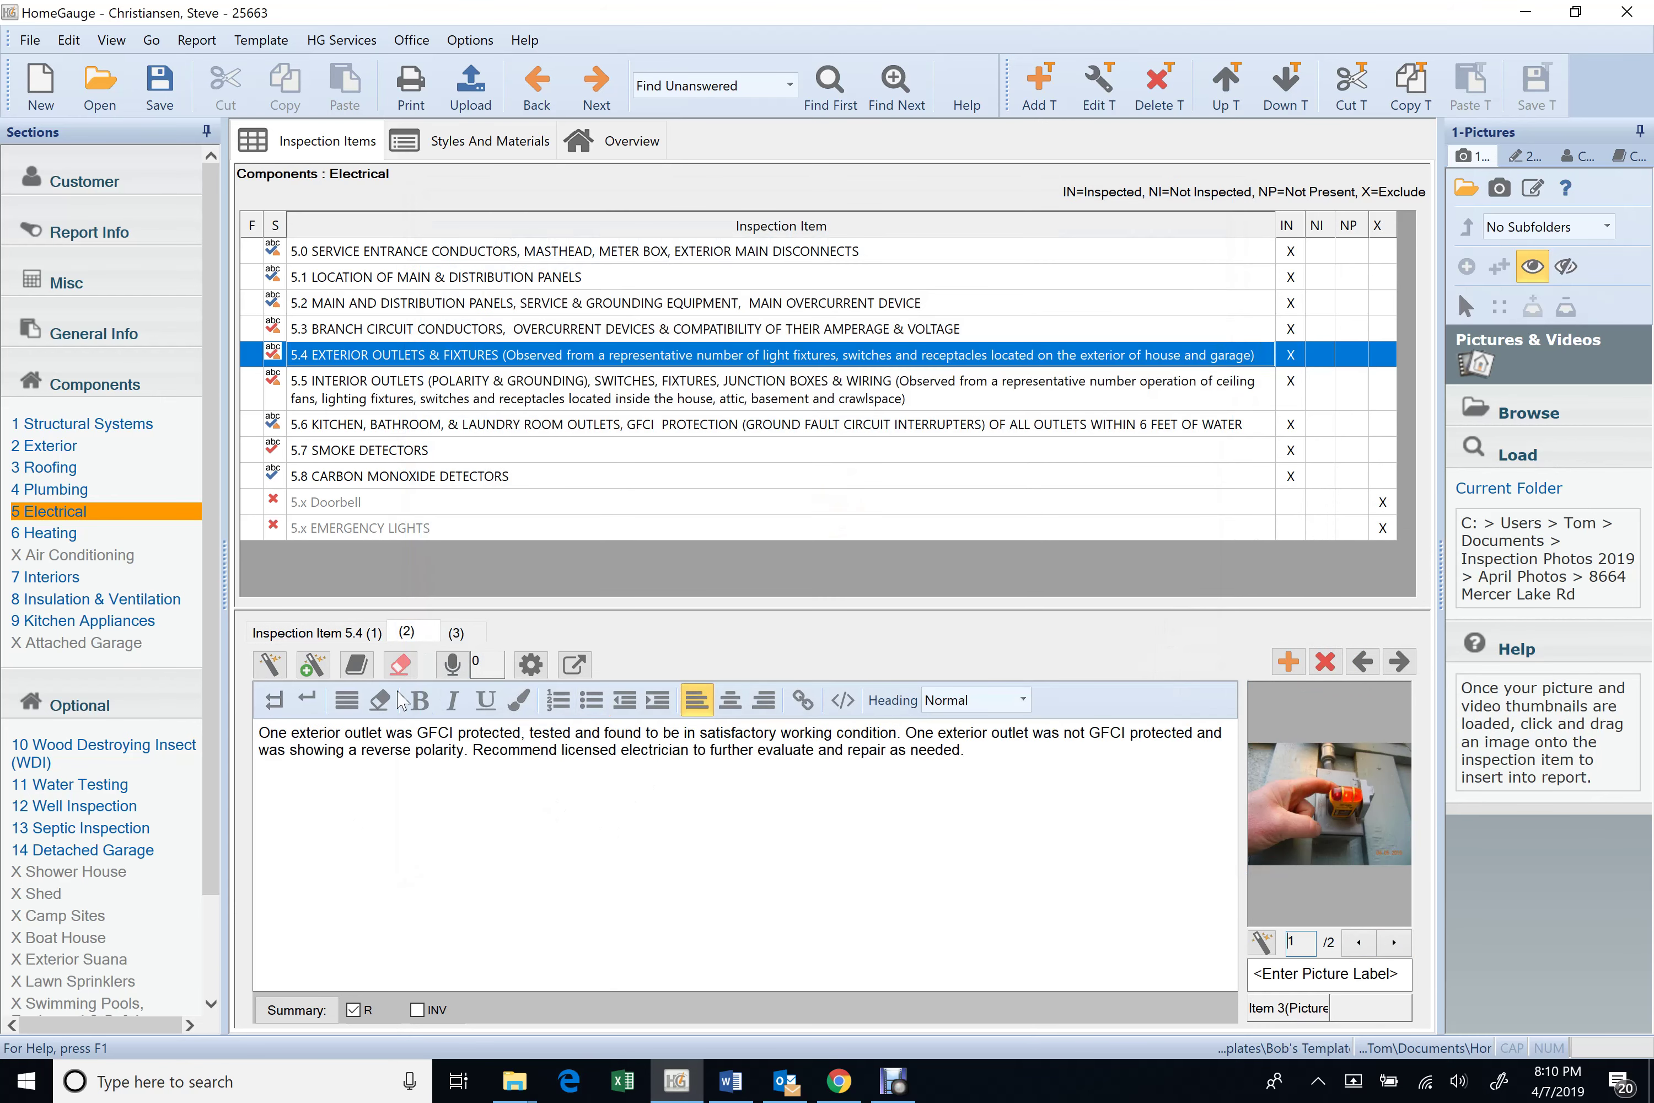
left_click(456, 632)
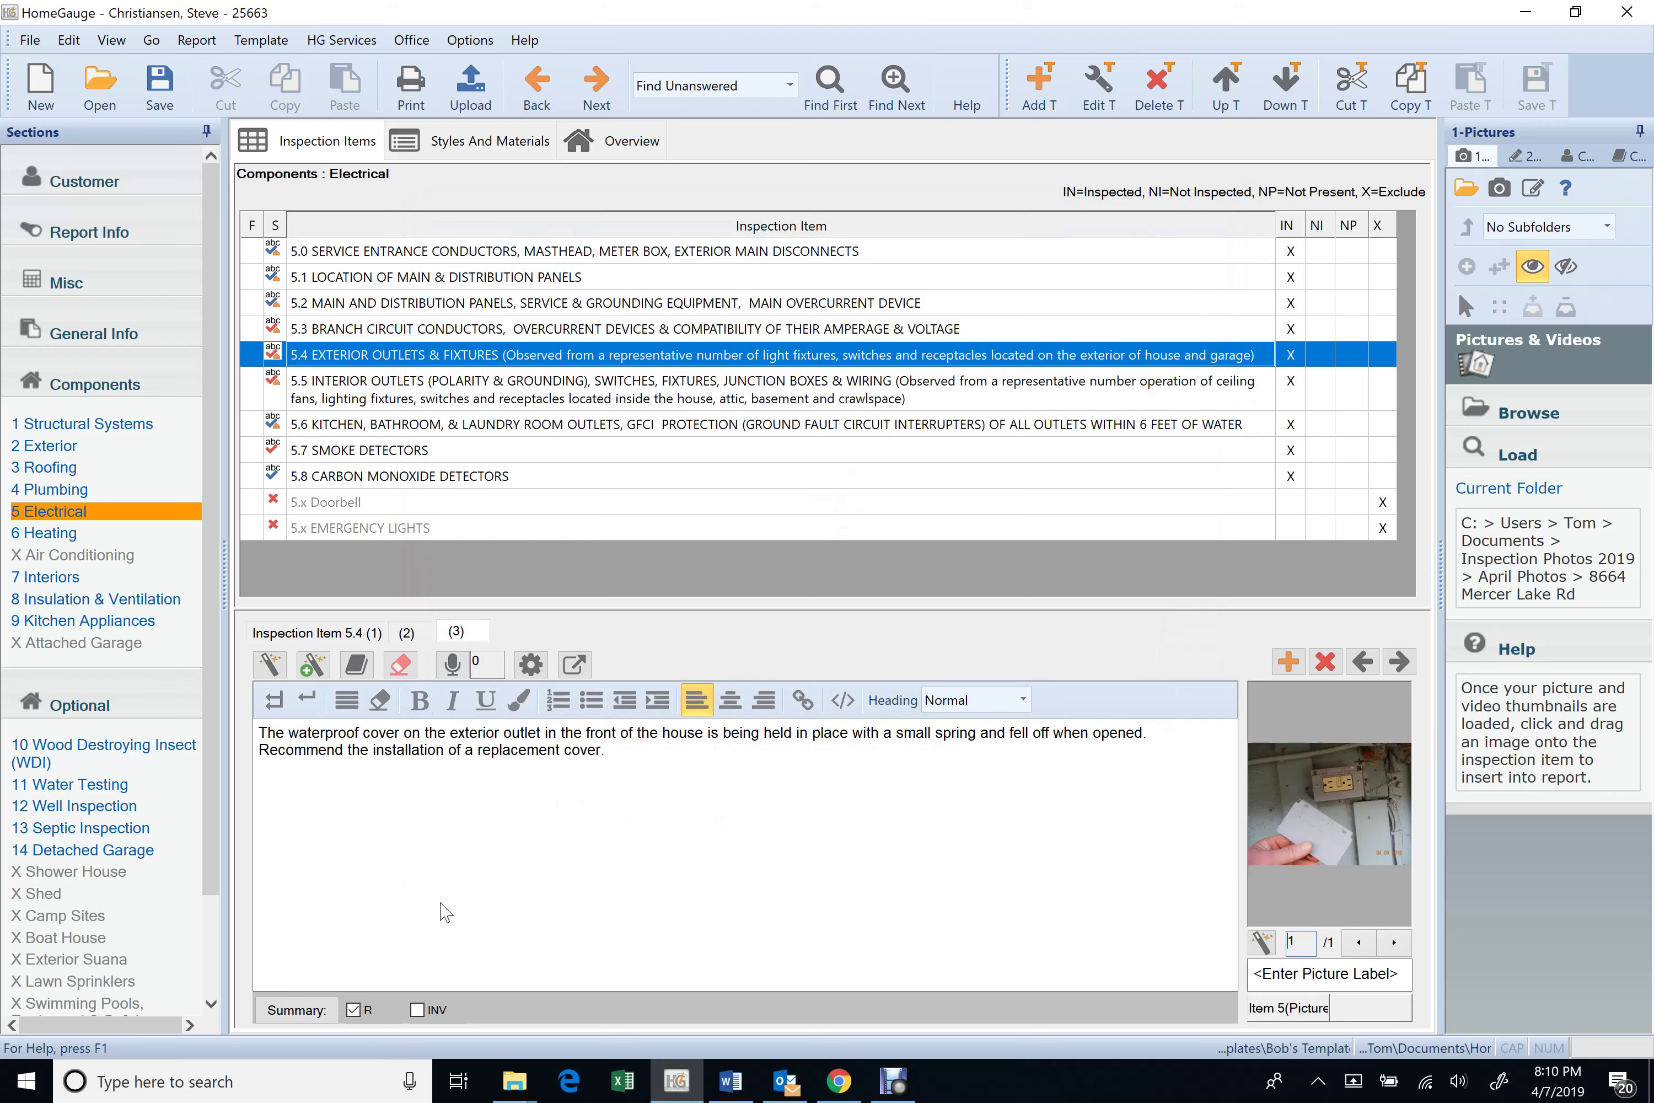
left_click(406, 632)
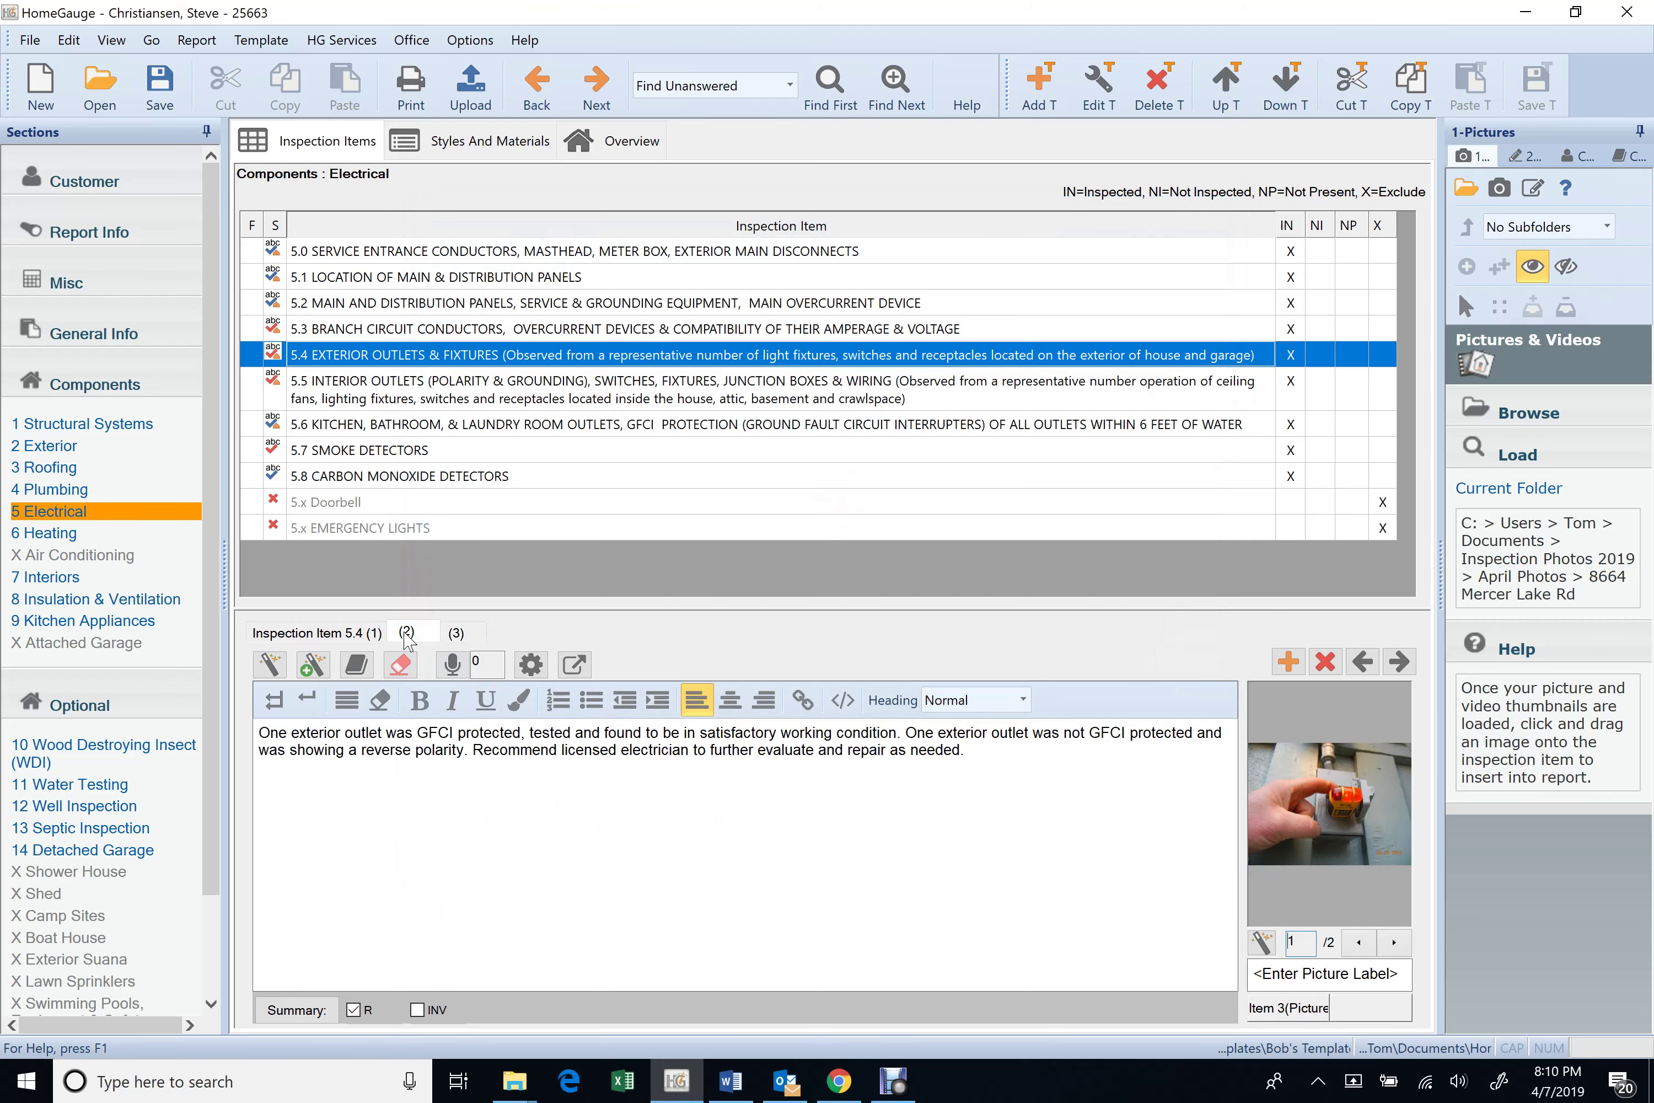
left_click(330, 635)
- Check the item 5.5 interior outlets comment, looking through all eight pictures and going back to picture 3
left_click(384, 384)
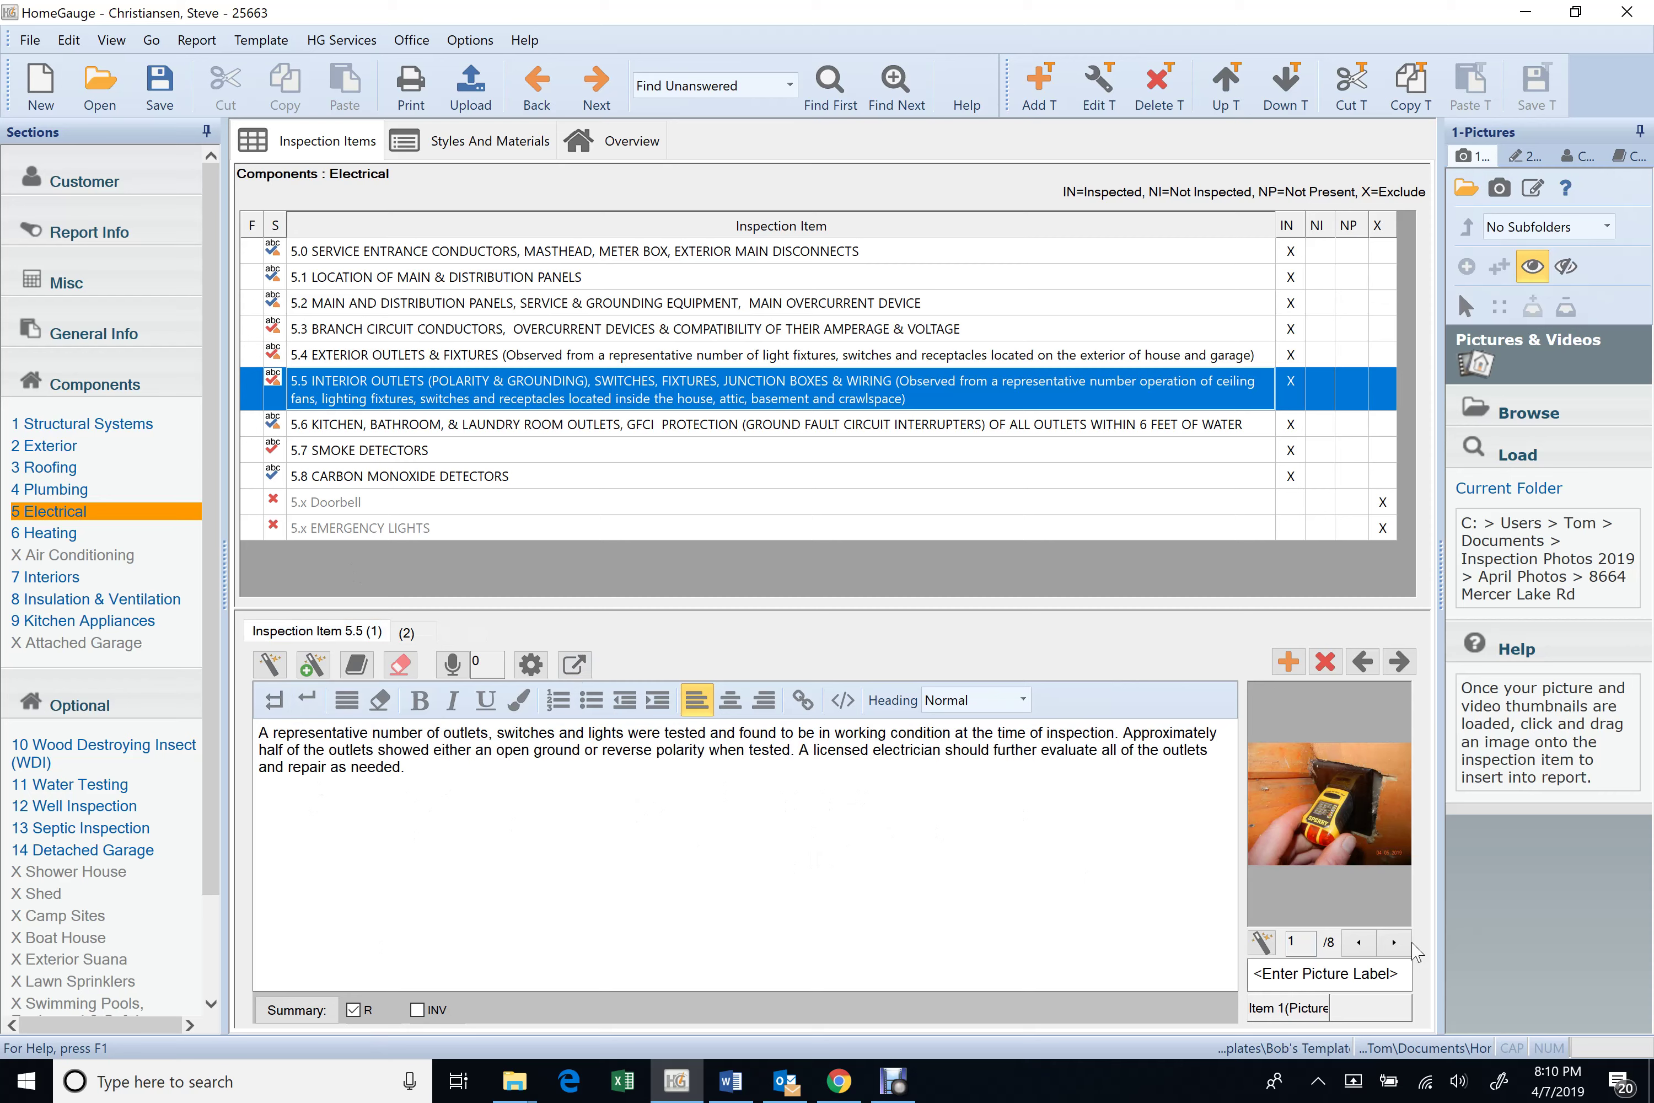
left_click(1393, 944)
left_click(1394, 943)
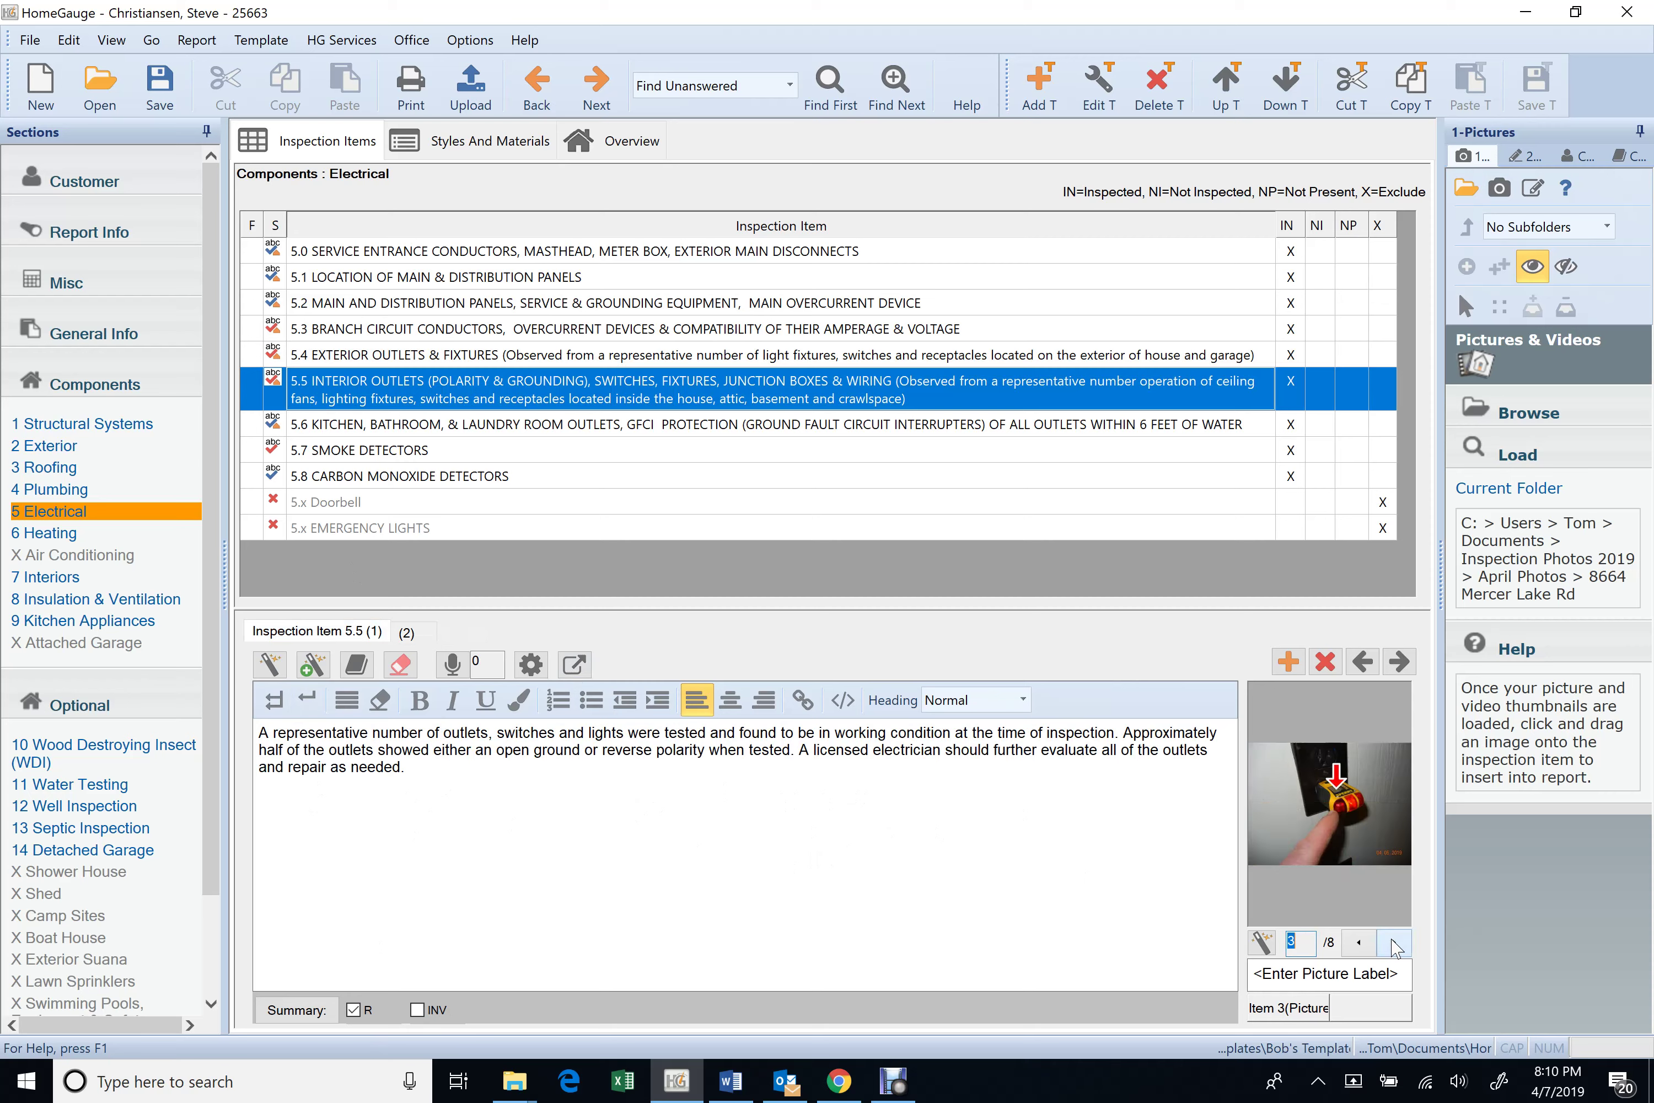
left_click(1394, 943)
left_click(1394, 943)
left_click(1394, 943)
left_click(1394, 943)
left_click(1394, 943)
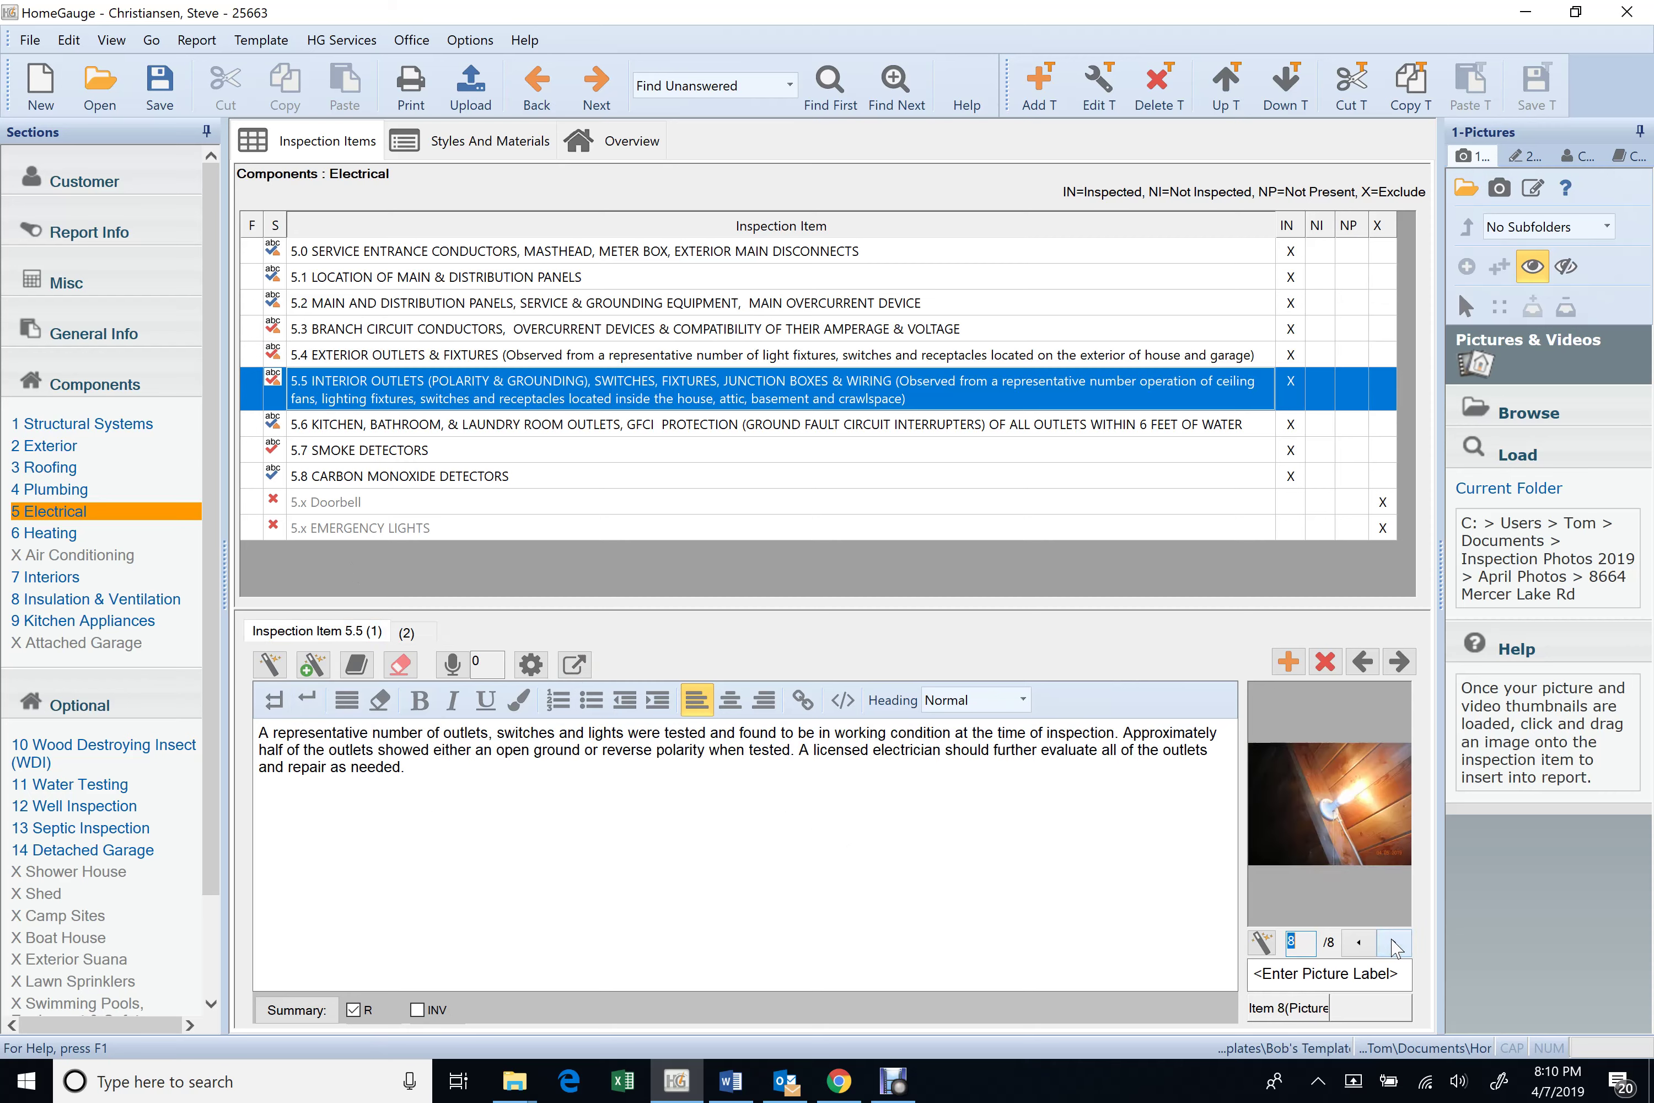
left_click(1358, 944)
left_click(1358, 943)
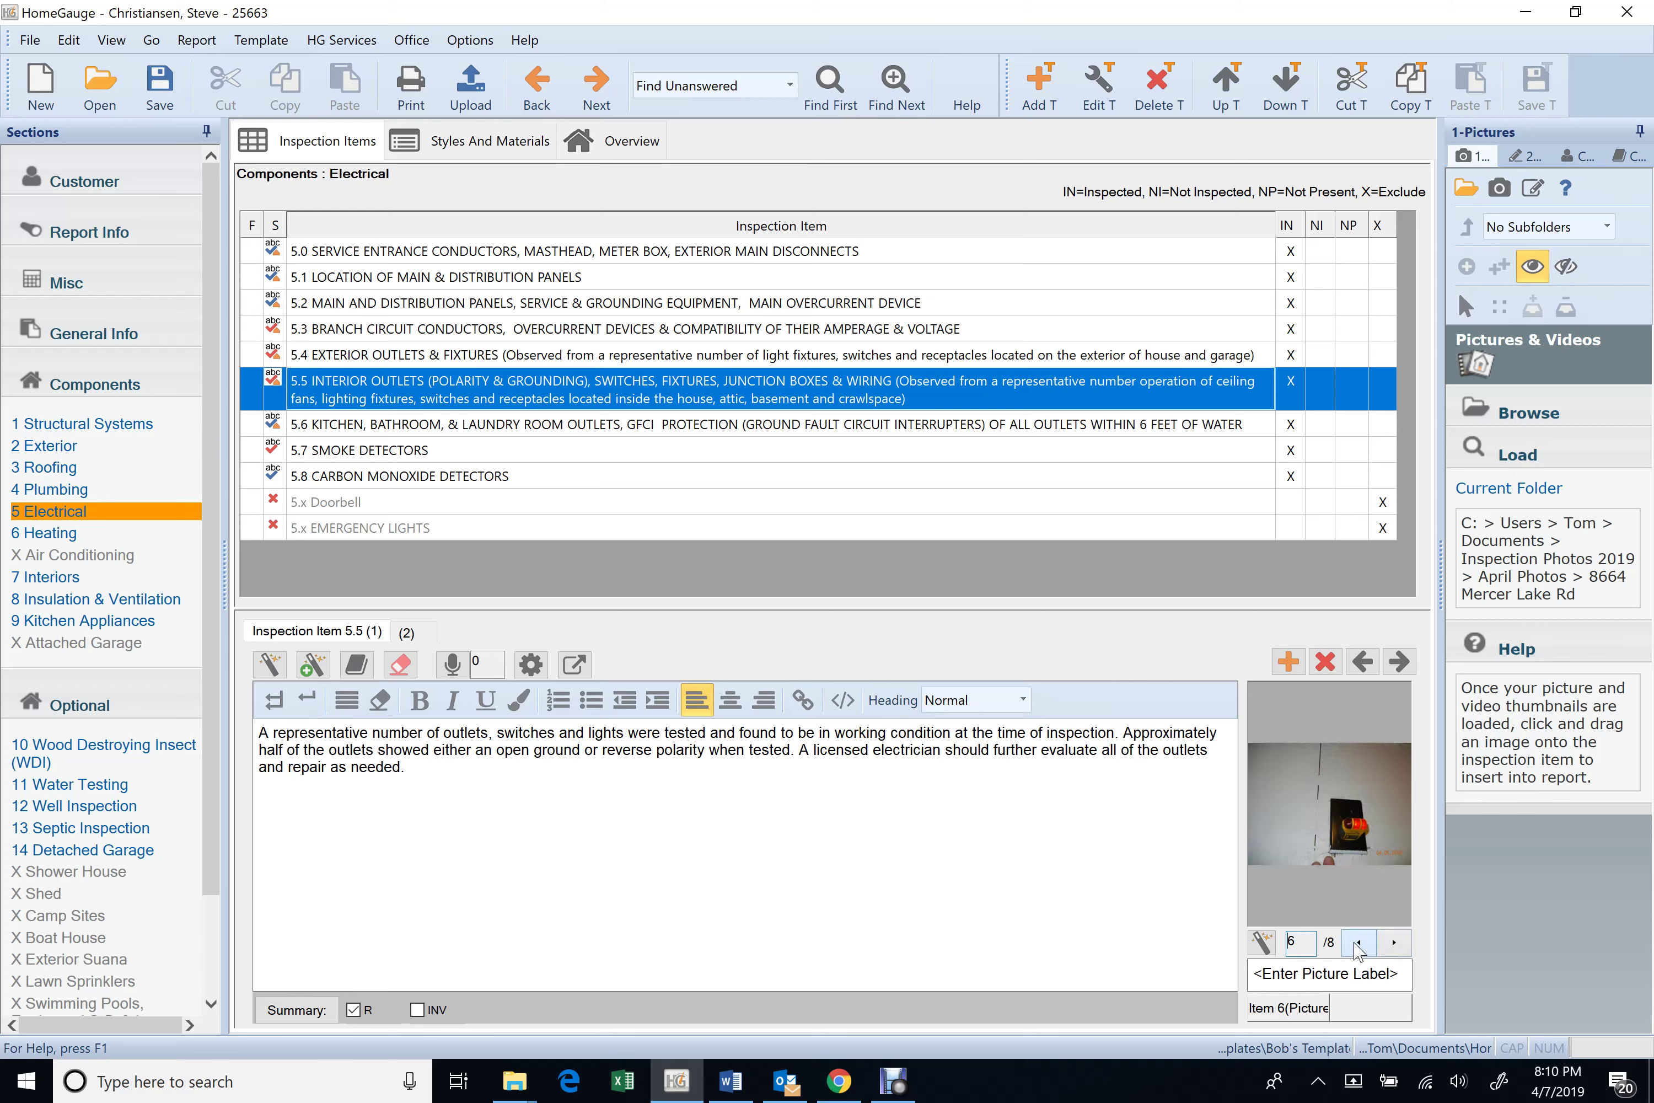
left_click(1358, 943)
left_click(1358, 943)
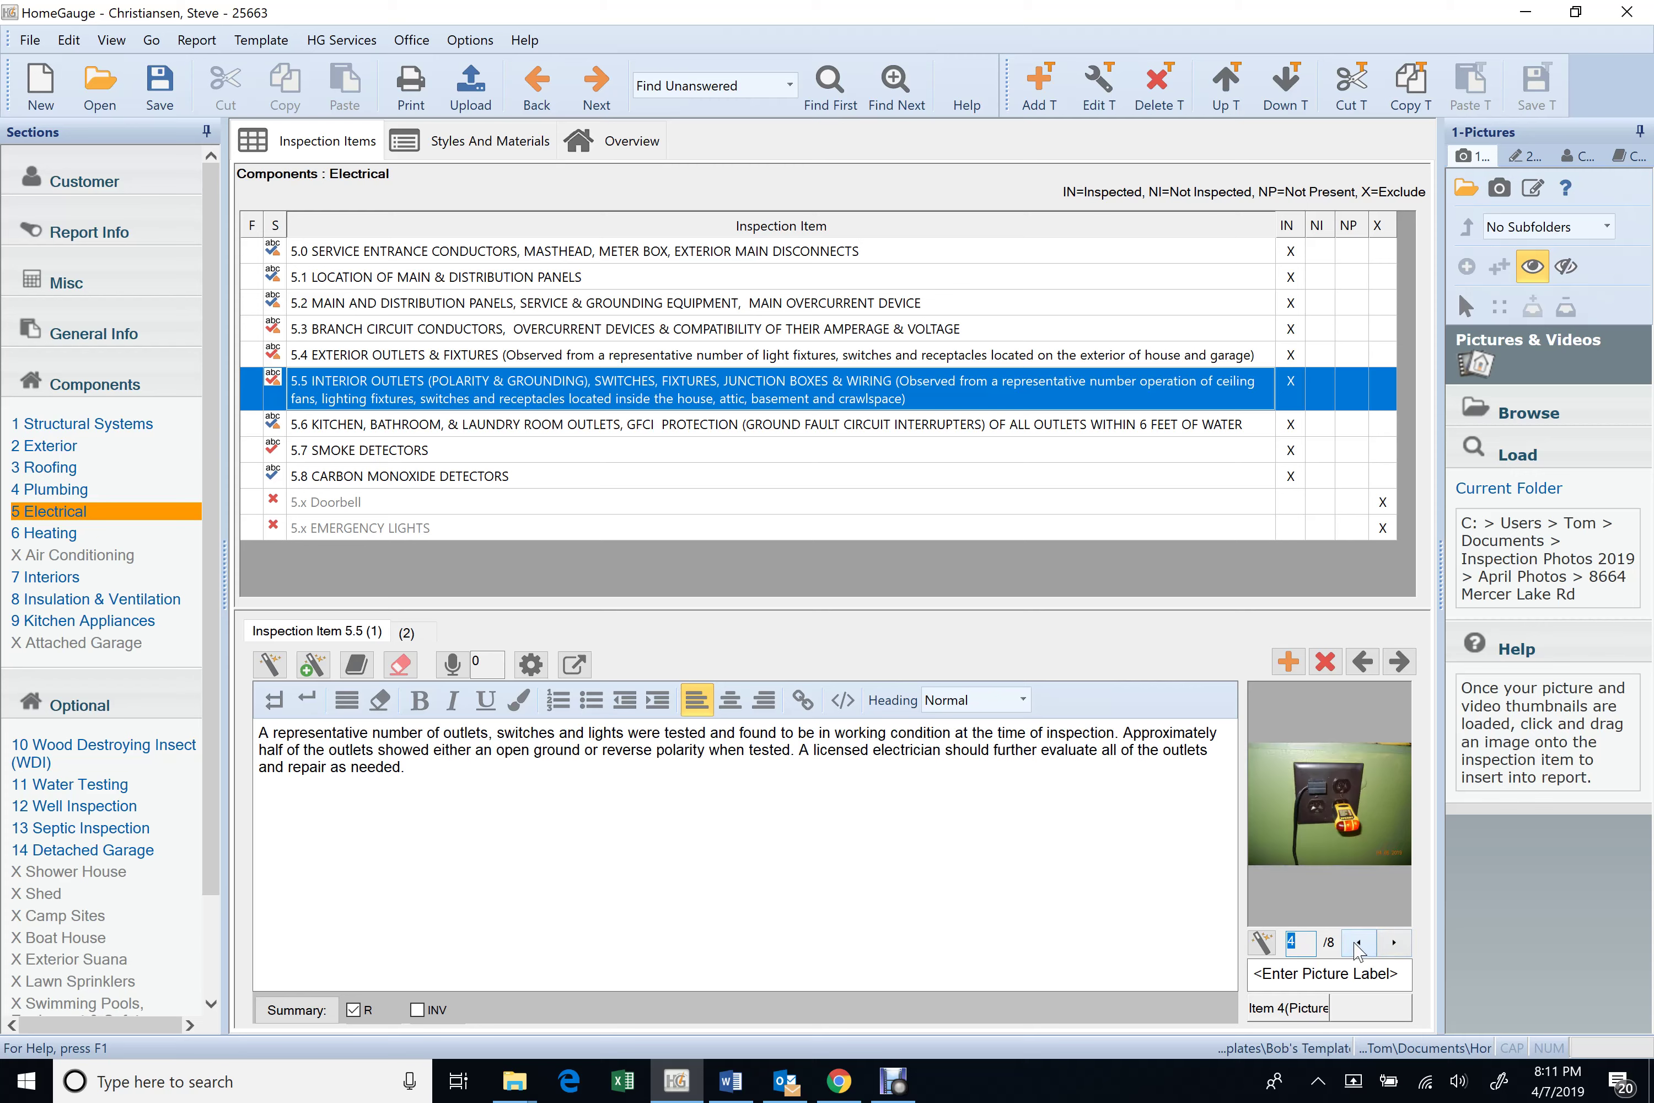
left_click(1358, 944)
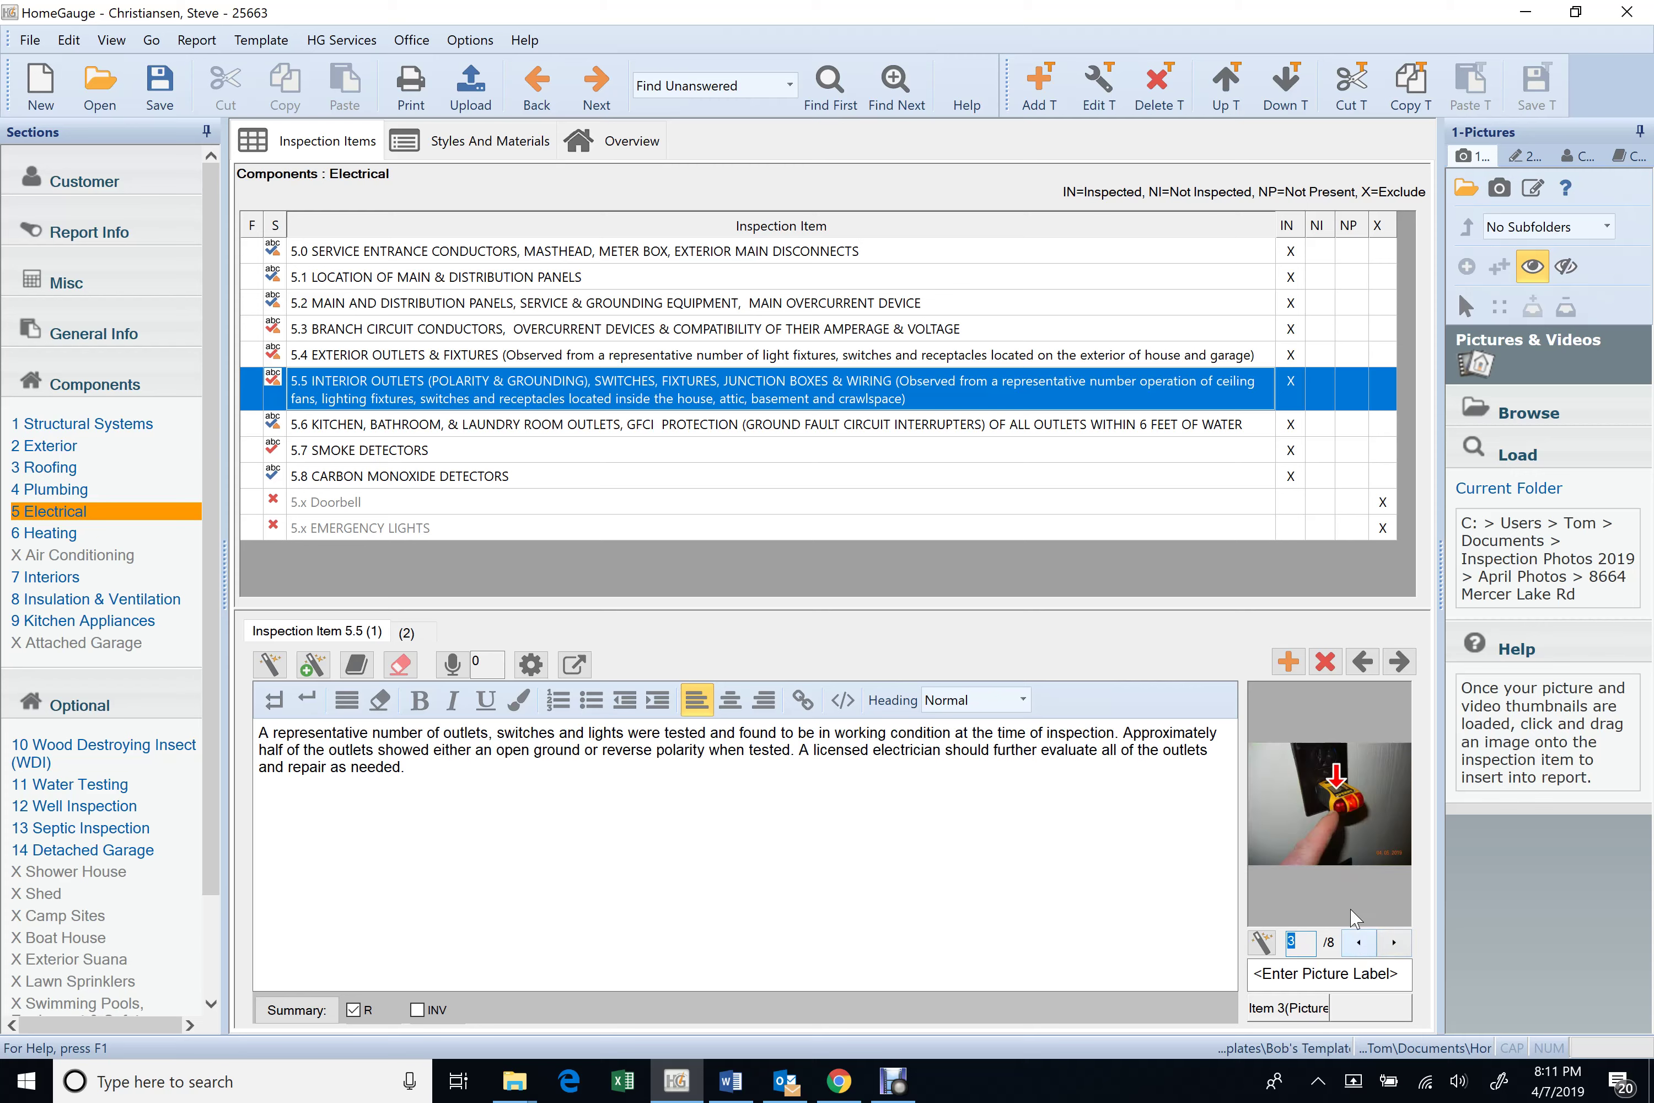
- Add a size 10 "reverse polarity" text label to picture 3 of item 5.5
right_click(1314, 825)
left_click(1334, 521)
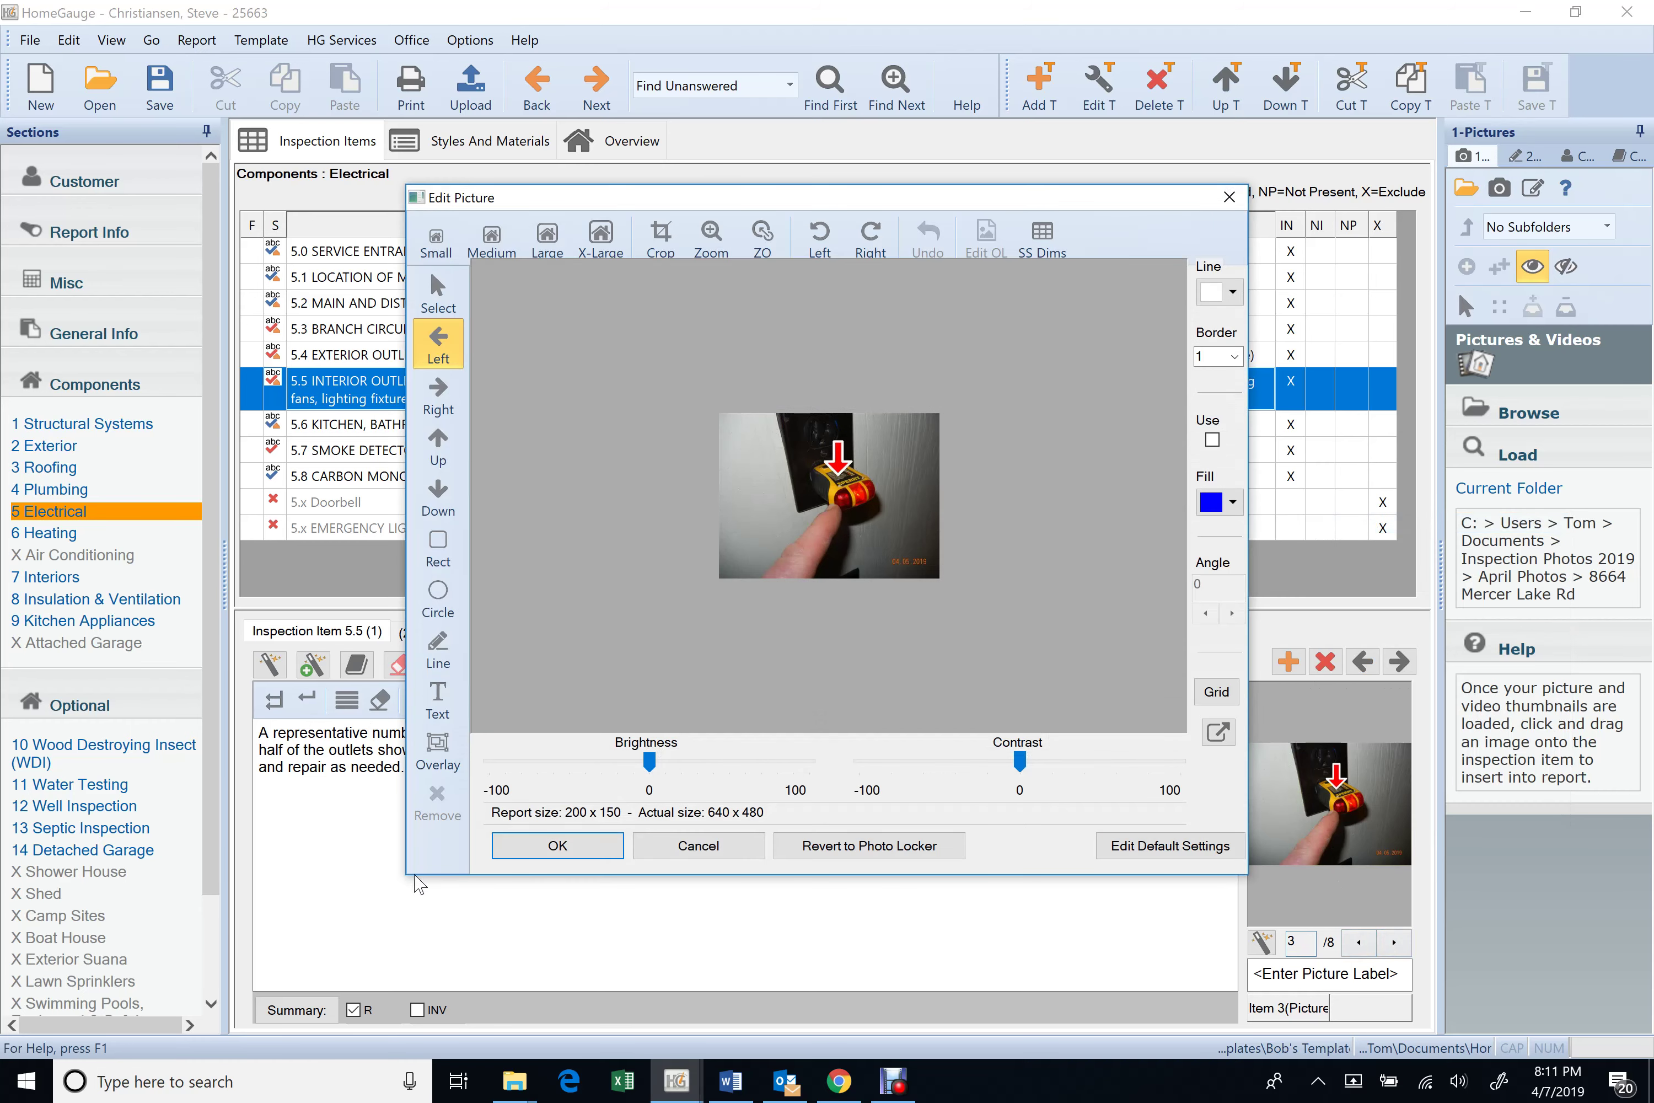
left_click(450, 706)
left_click(769, 544)
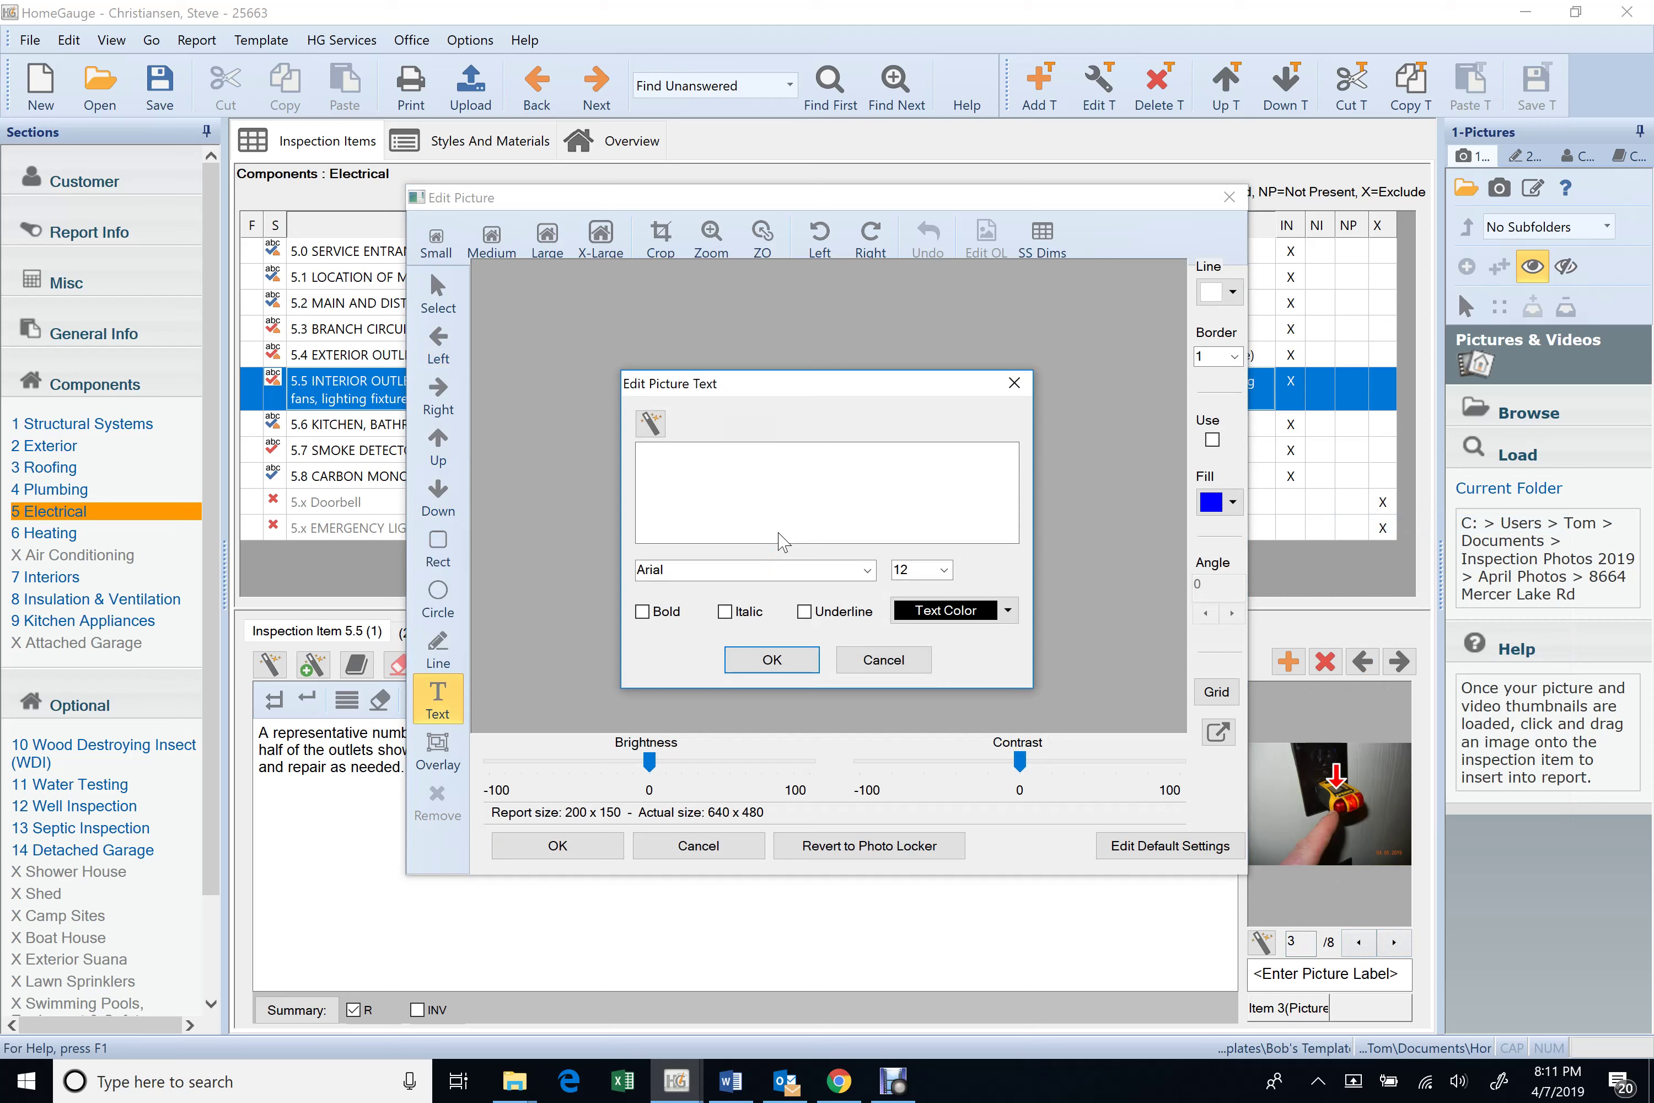
type("reverse")
key("BackSpace")
type("se p")
left_click(931, 569)
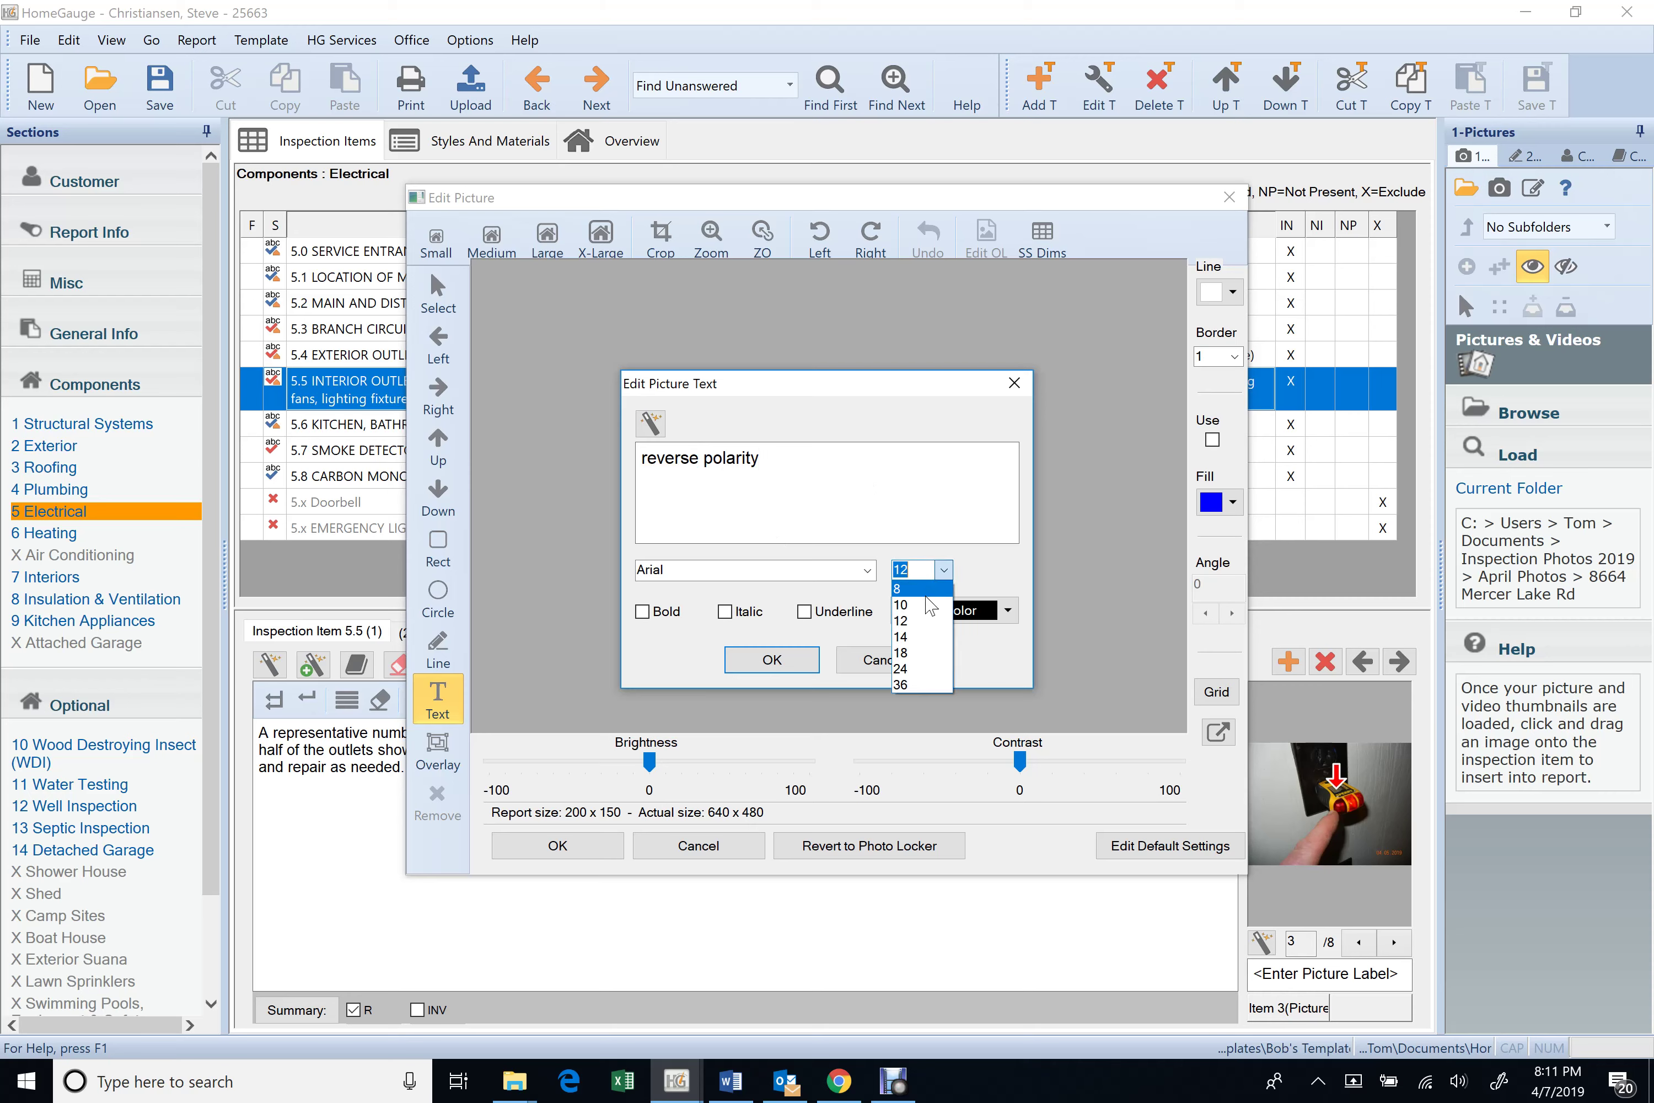
left_click(925, 605)
left_click(795, 661)
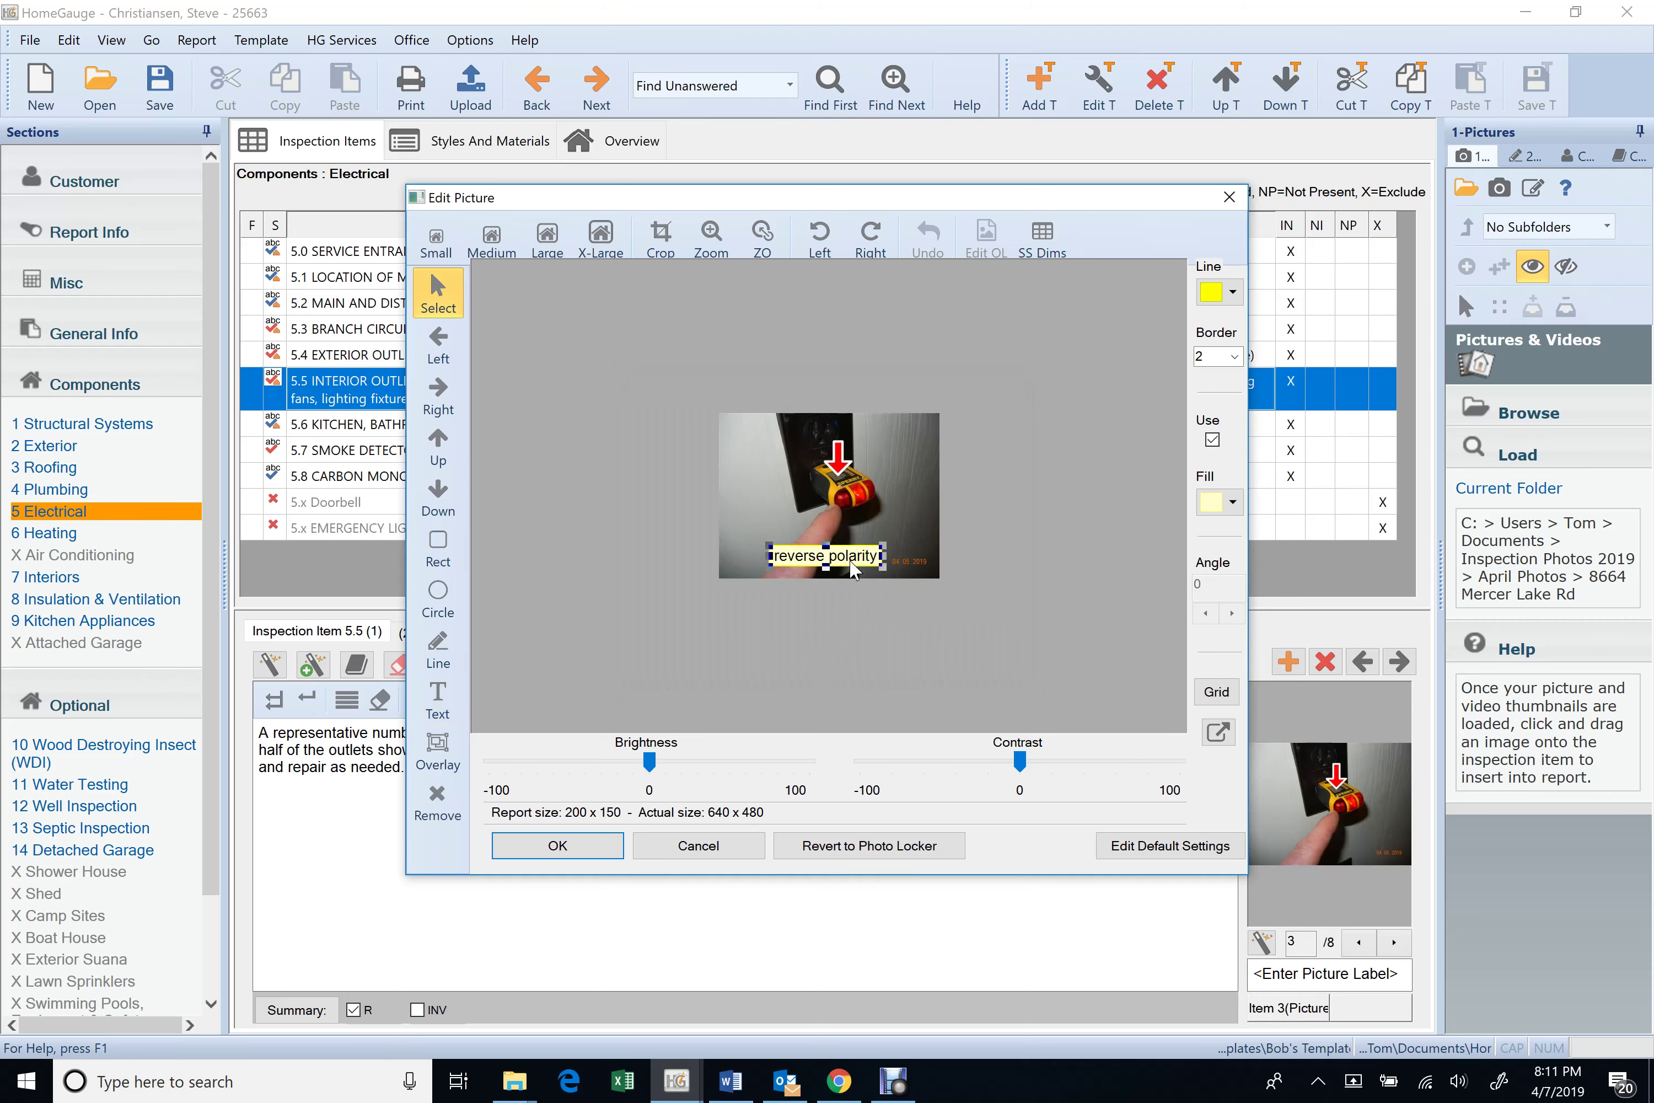
- Place the reverse polarity label just below the outlet tester and save the picture edits
left_click_drag(849, 558, 858, 534)
left_click(914, 651)
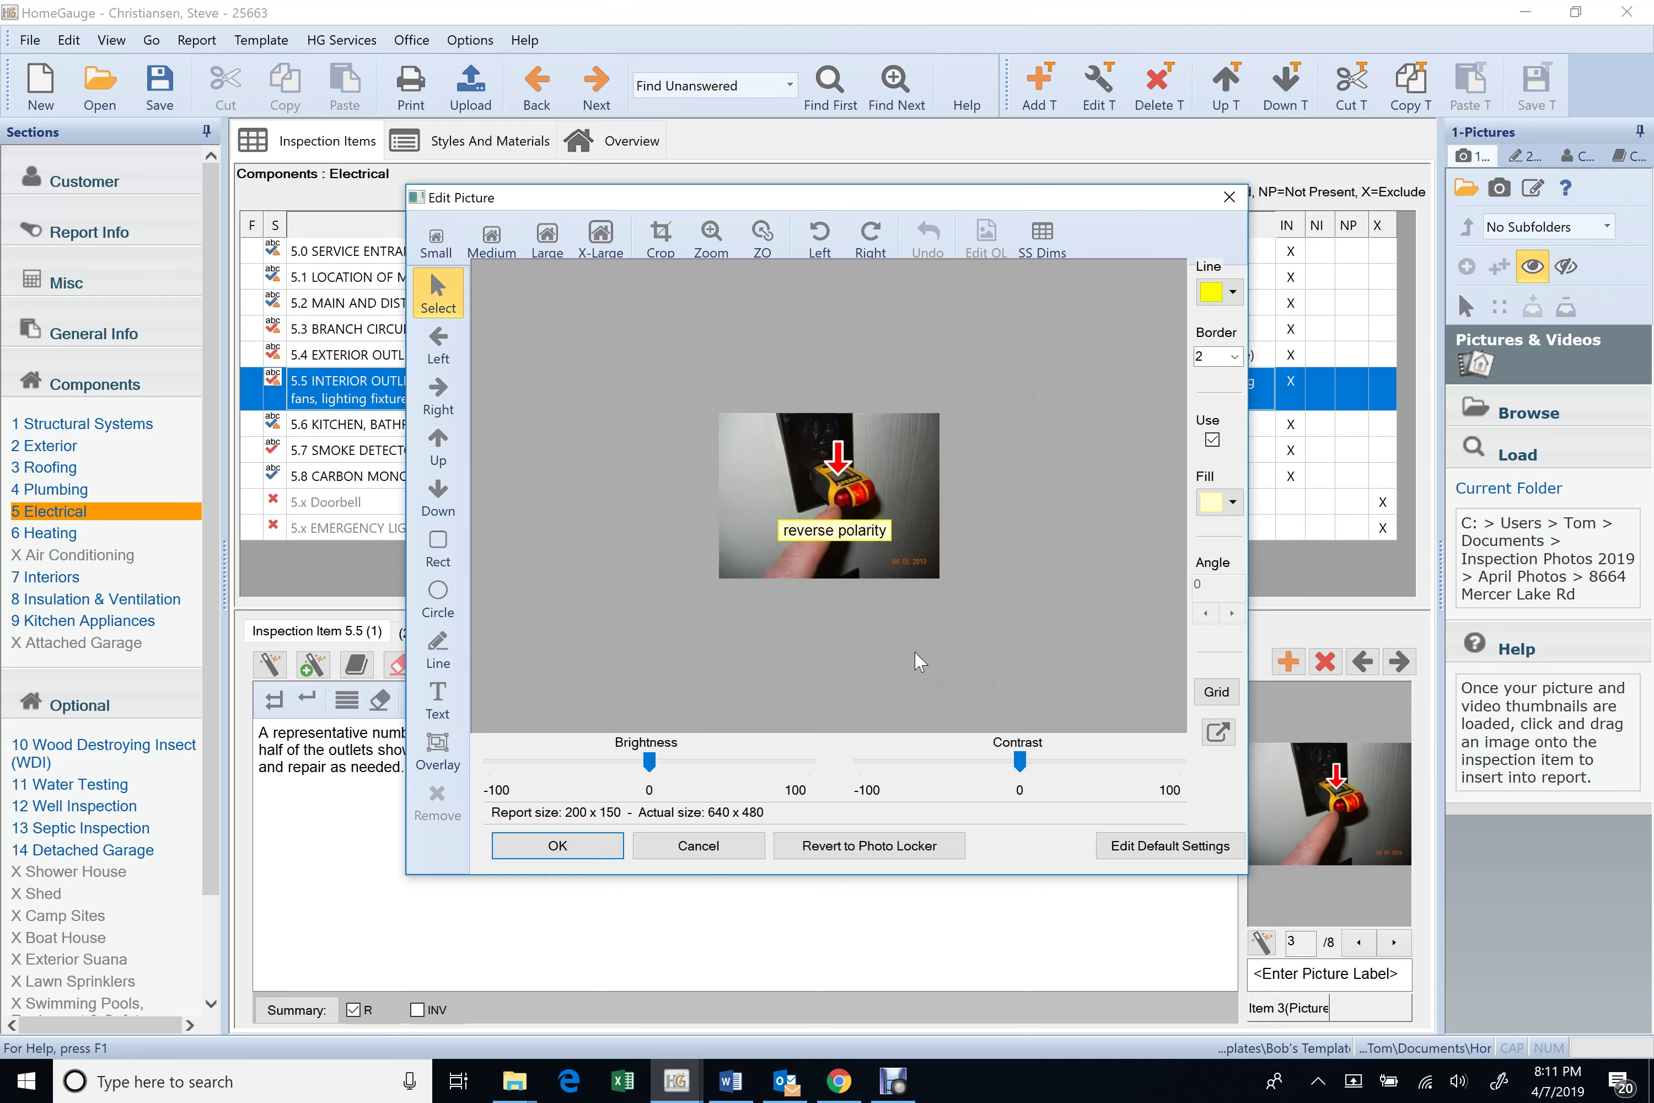
left_click(558, 845)
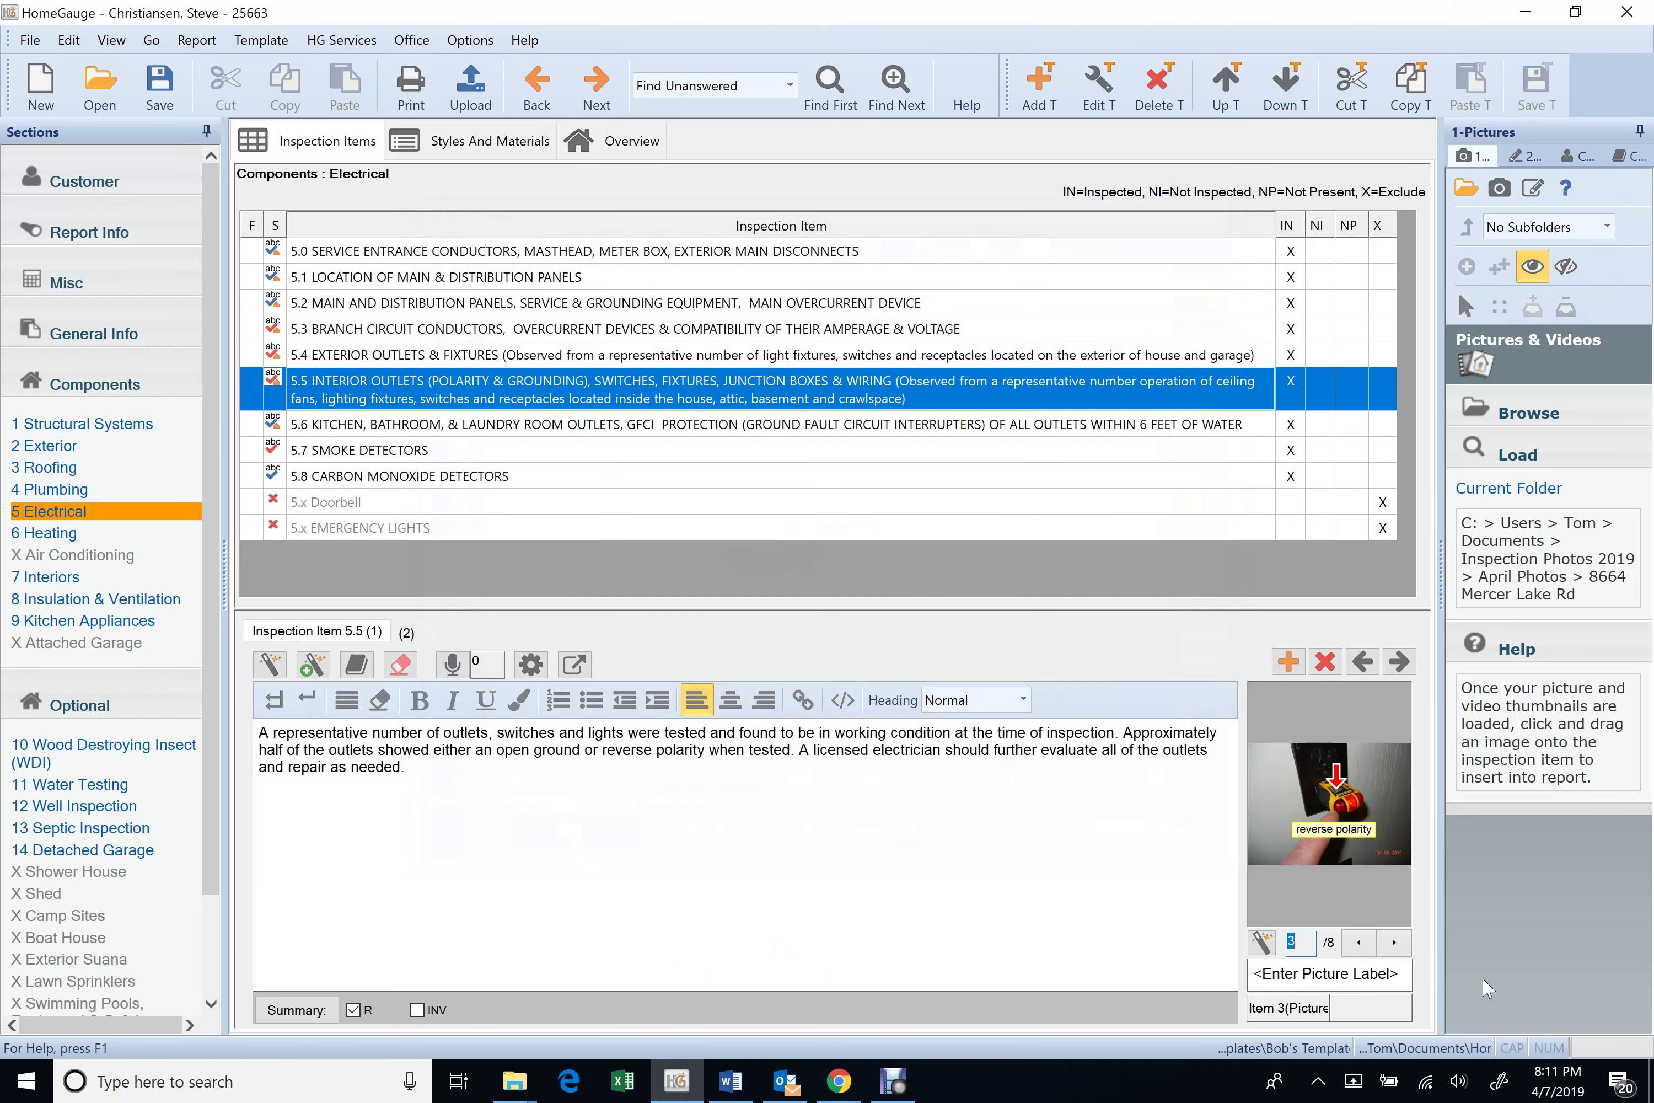
- Open picture 2 of item 5.5 for editing and set its report size to Small (200 x 150)
left_click(1356, 944)
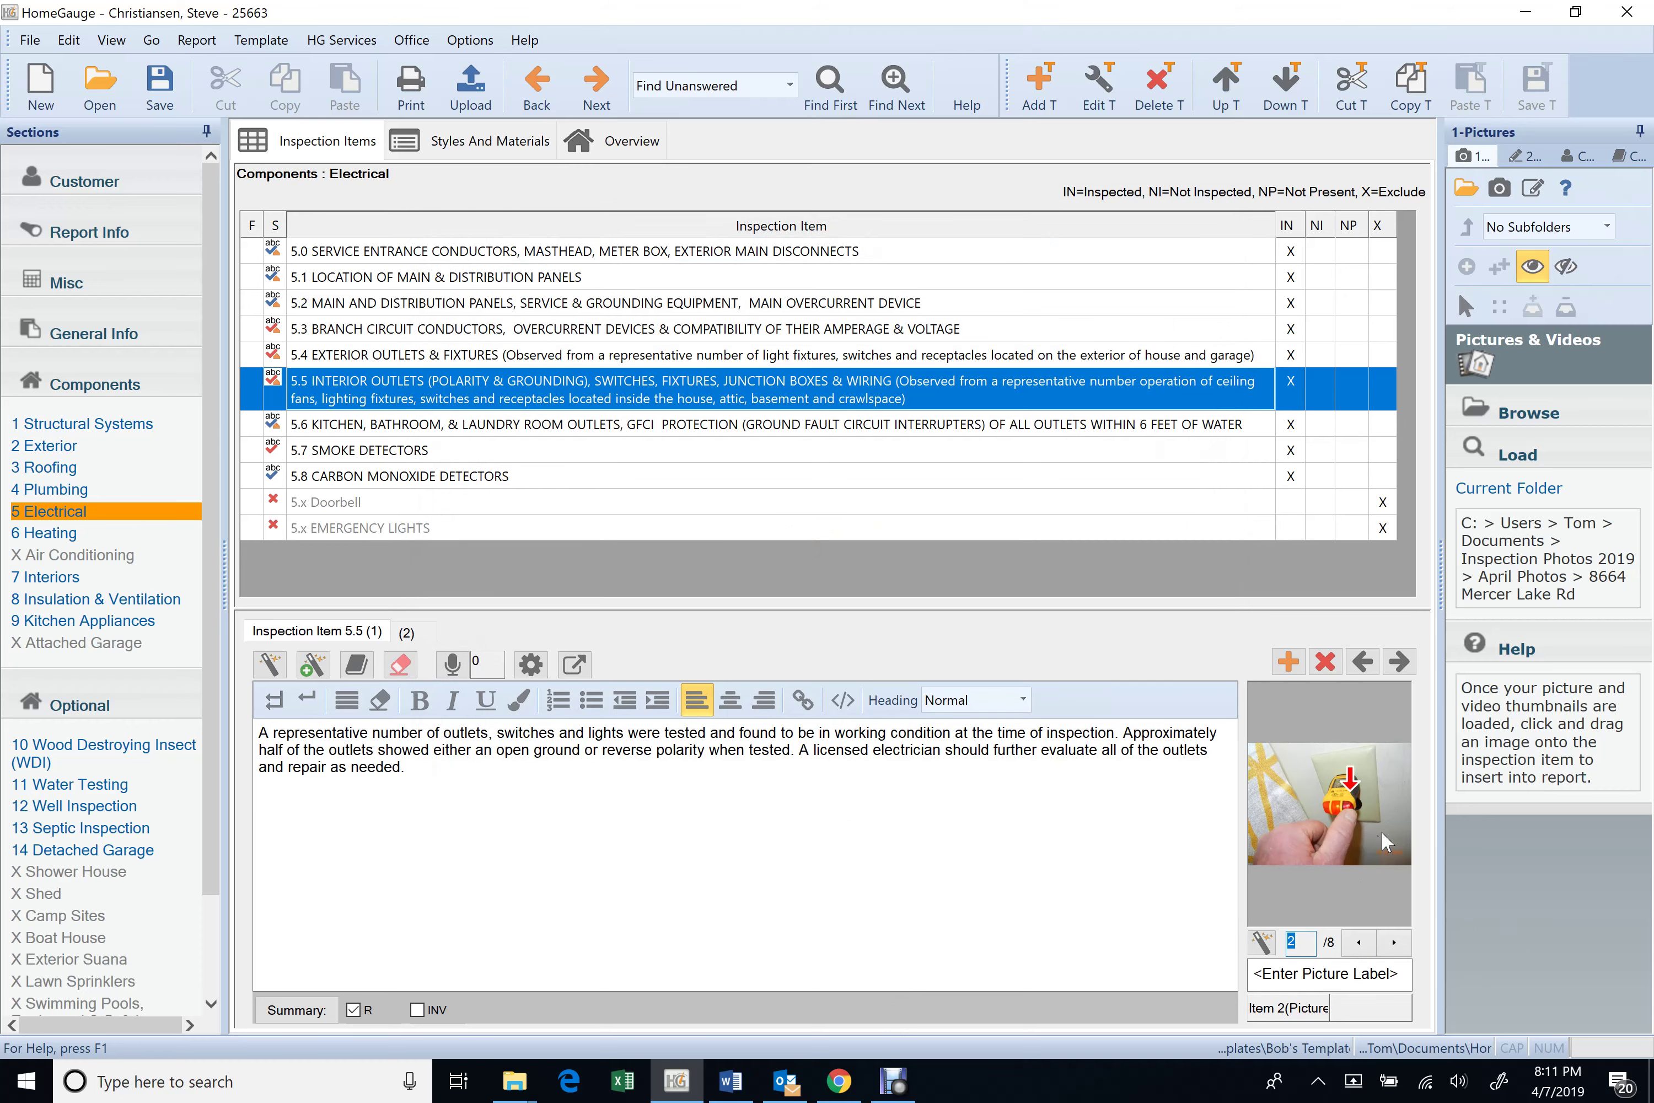
right_click(1382, 831)
left_click(1470, 524)
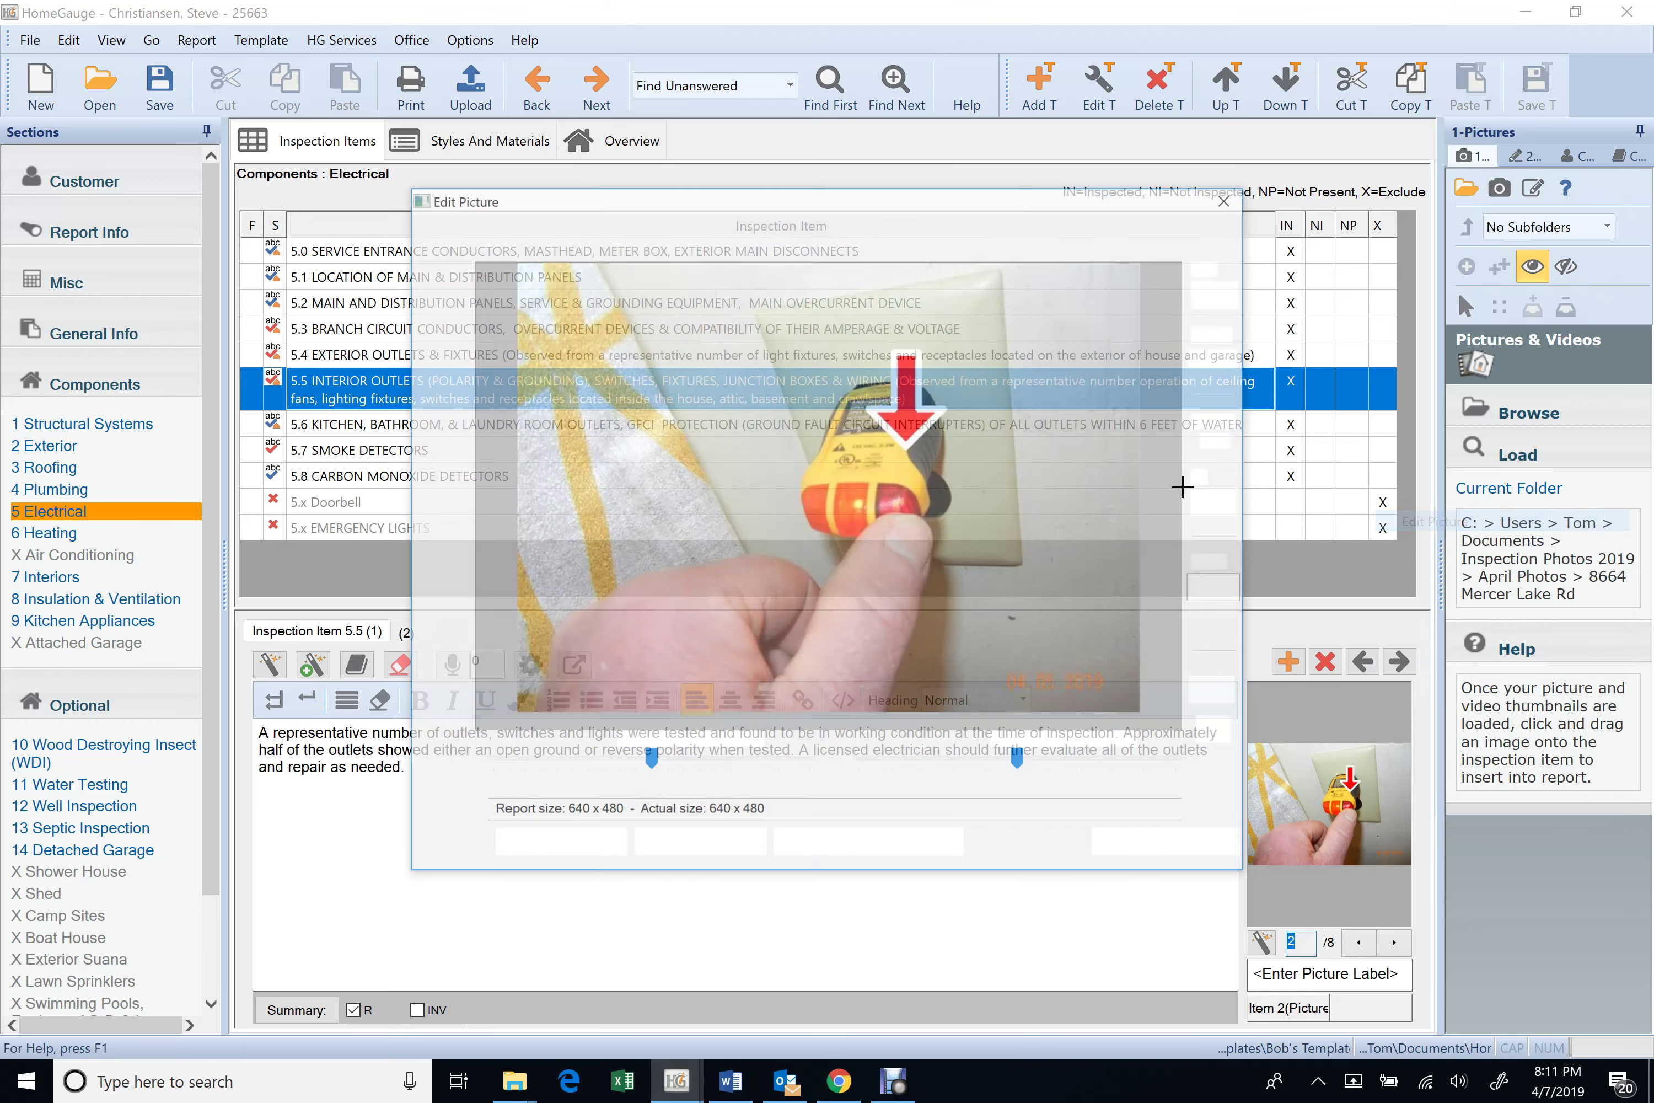
left_click(601, 253)
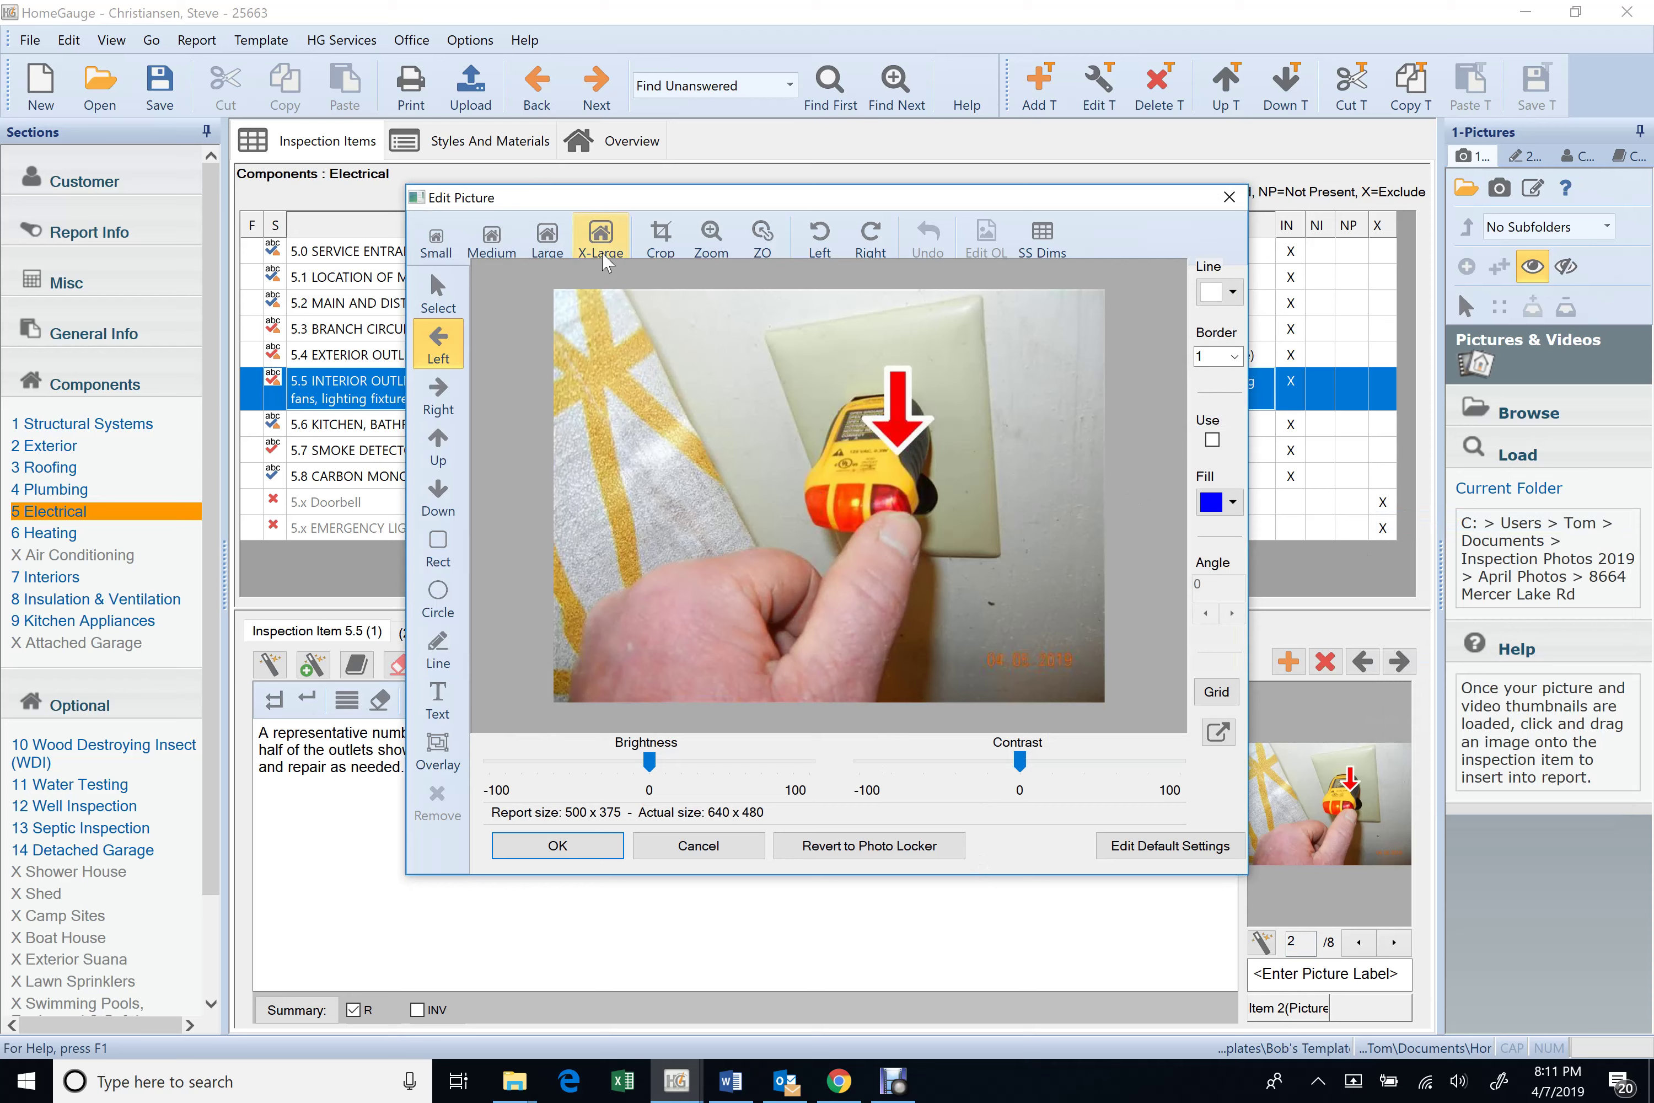
left_click(447, 240)
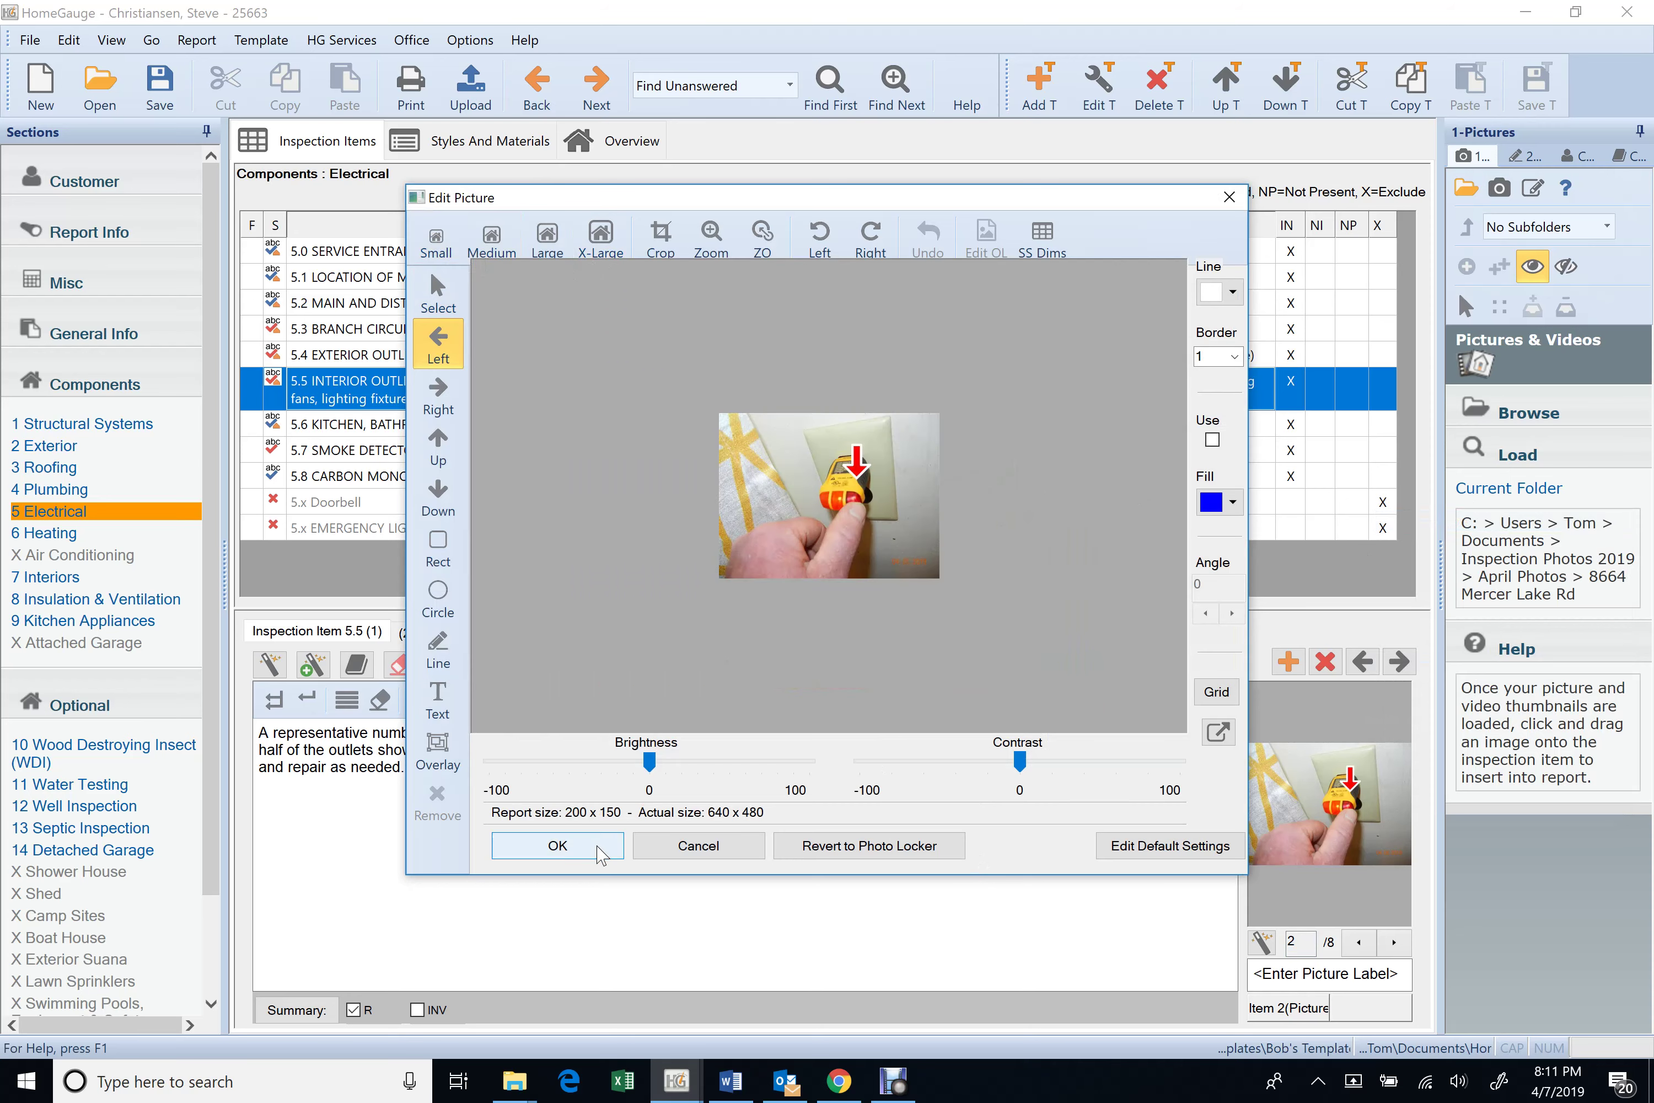
left_click(438, 652)
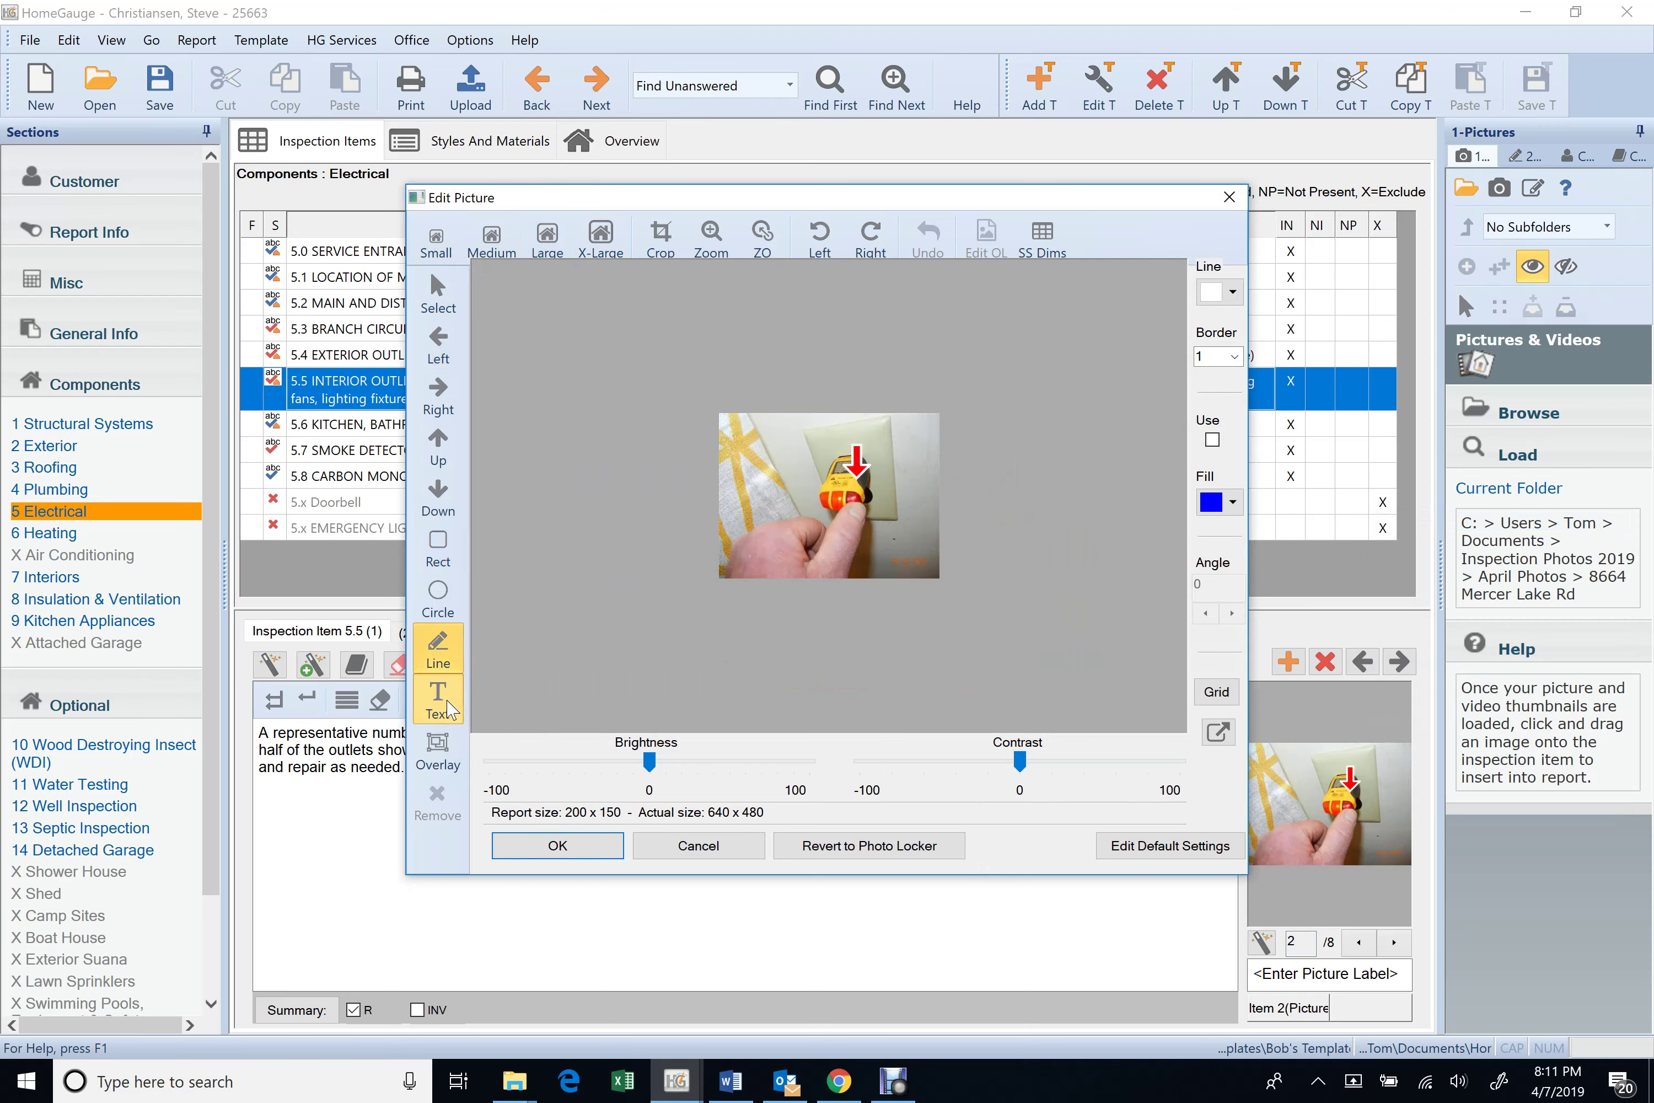
- Add a "reverse polarity" Arial text label to picture 2, in the same font size as the label on picture 3
left_click(438, 699)
left_click(798, 549)
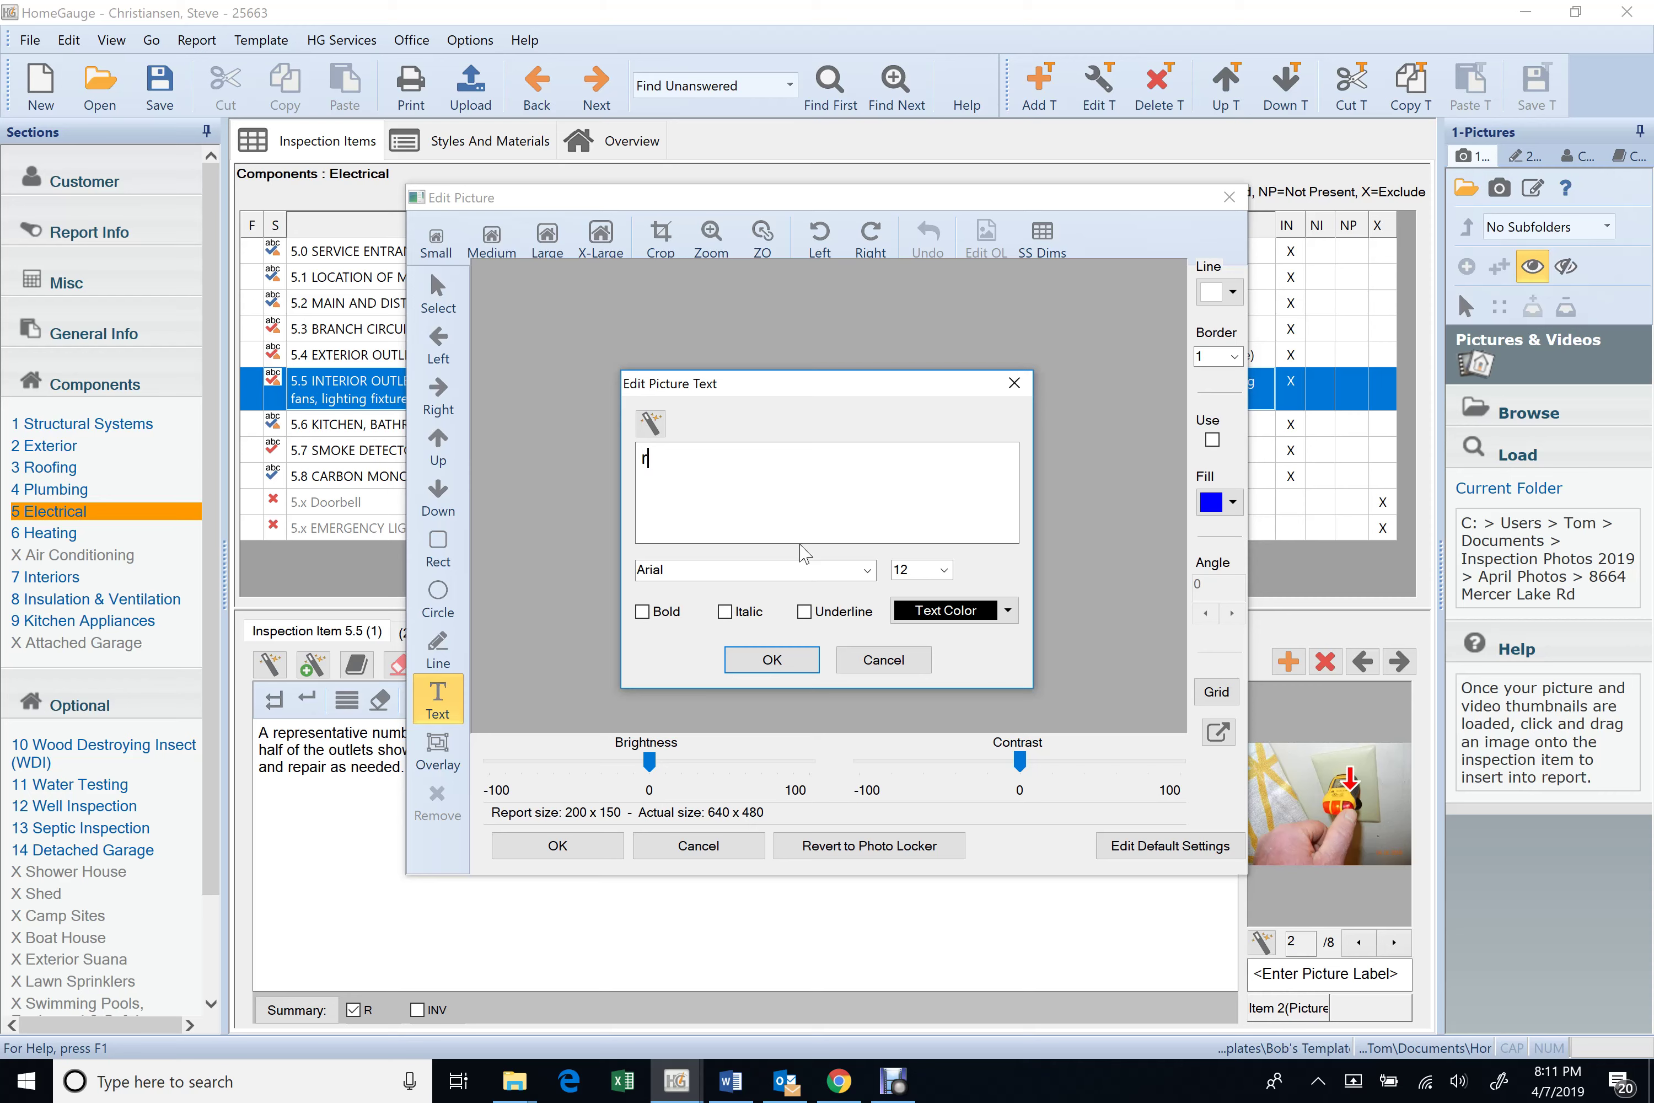
type("reverse pol")
type("arti")
key("BackSpace")
key("BackSpace")
type("ity")
key("BackSpace")
key("BackSpace")
key("BackSpace")
left_click(944, 569)
left_click(906, 613)
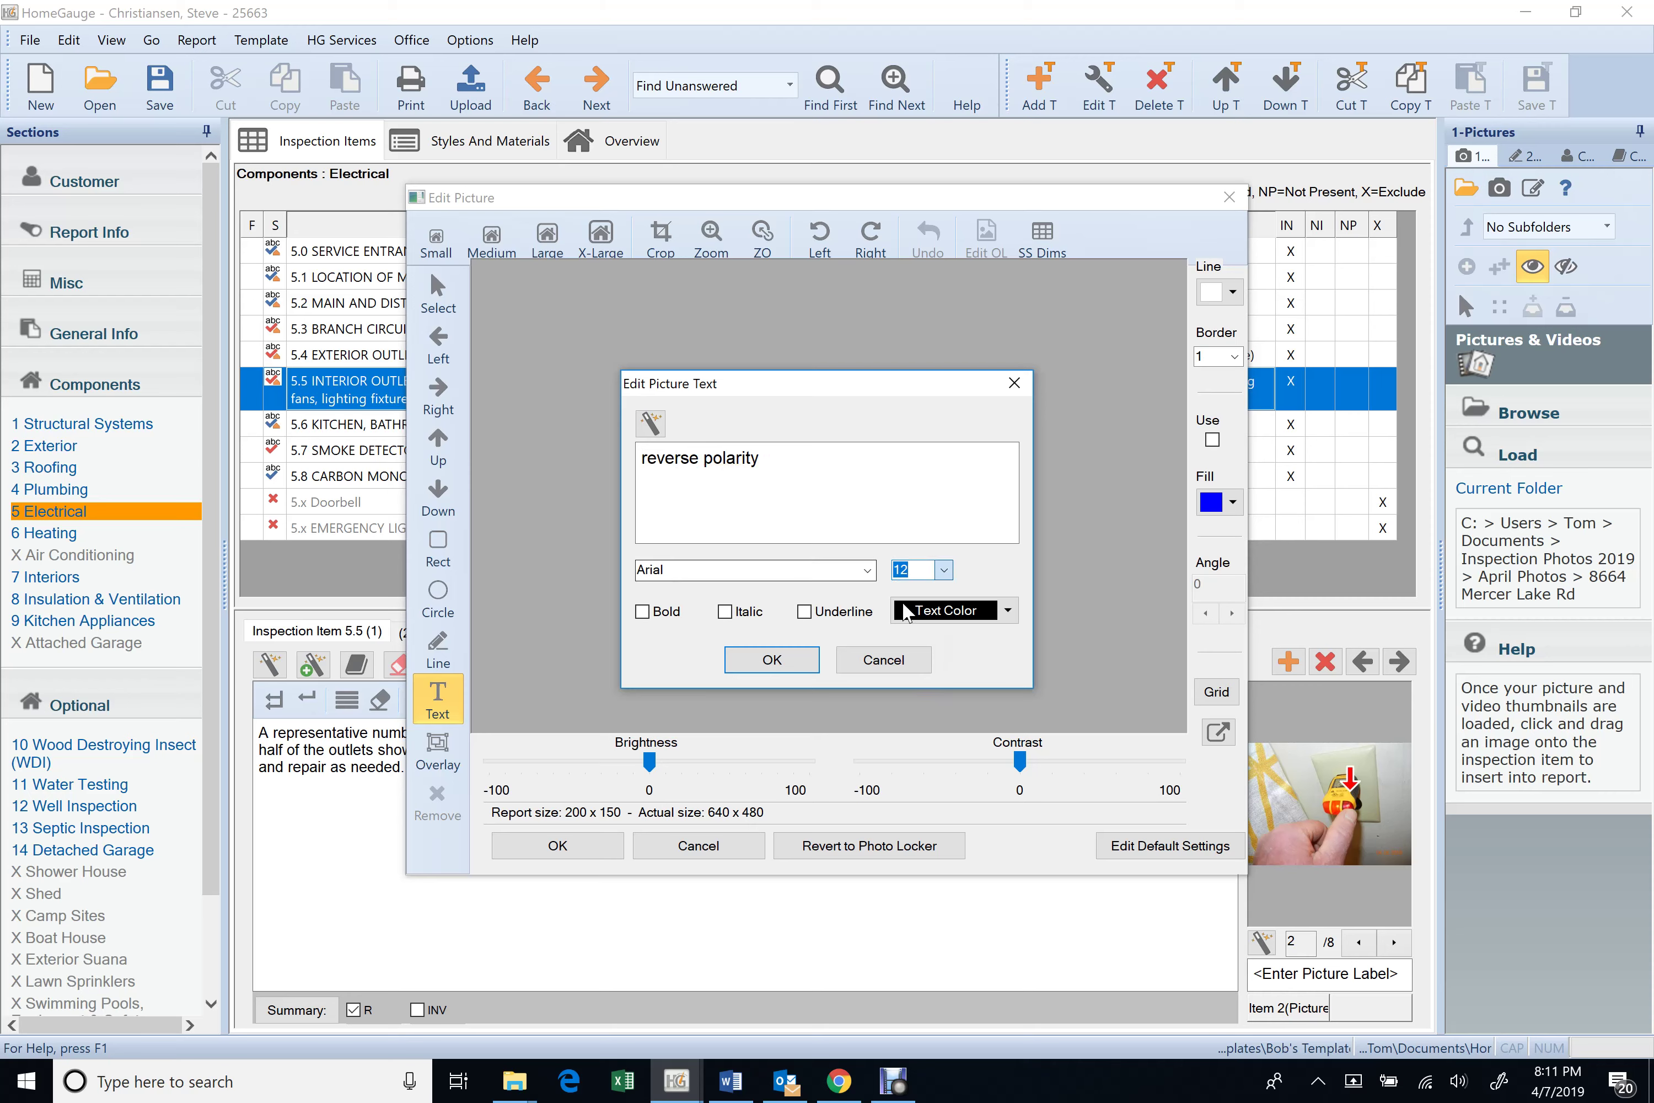
left_click(771, 659)
- Place the reverse polarity label below the arrow and outlet tester in picture 2 and save the picture edits
left_click_drag(861, 564, 850, 543)
left_click(1065, 676)
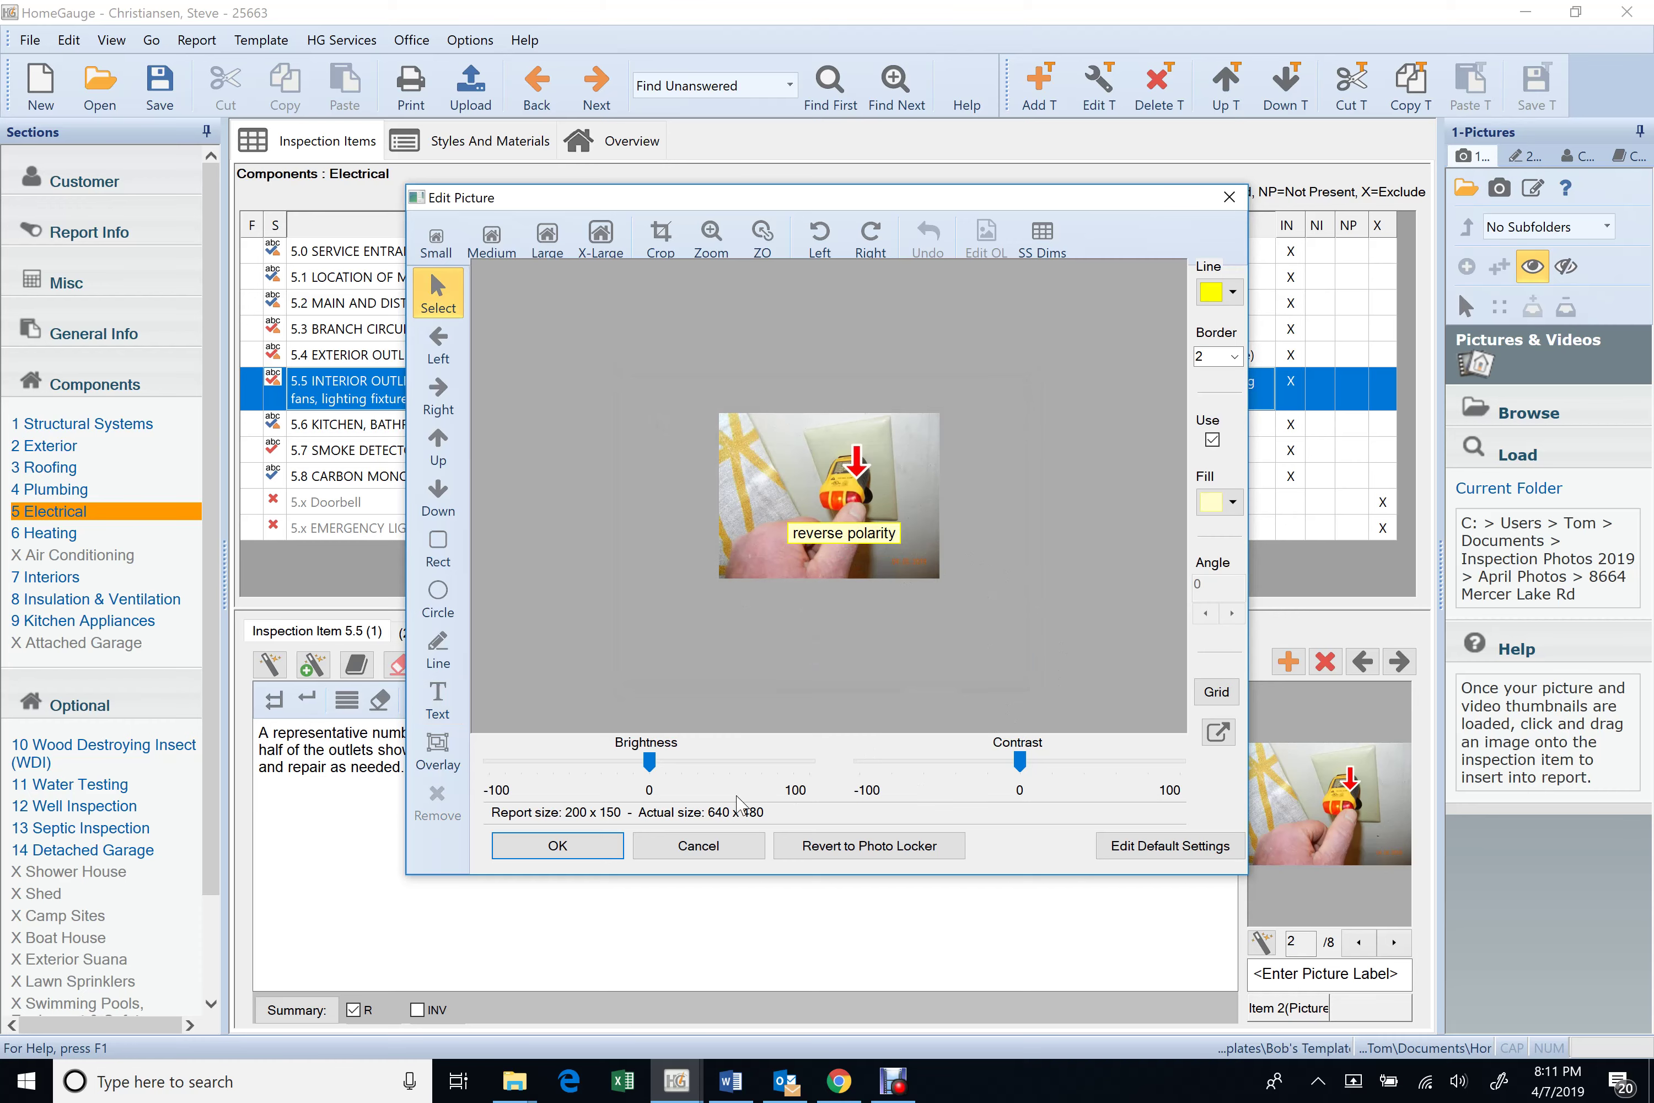
left_click(610, 847)
- Look through pictures 1 to 8 of item 5.5 and save the report
left_click(1360, 943)
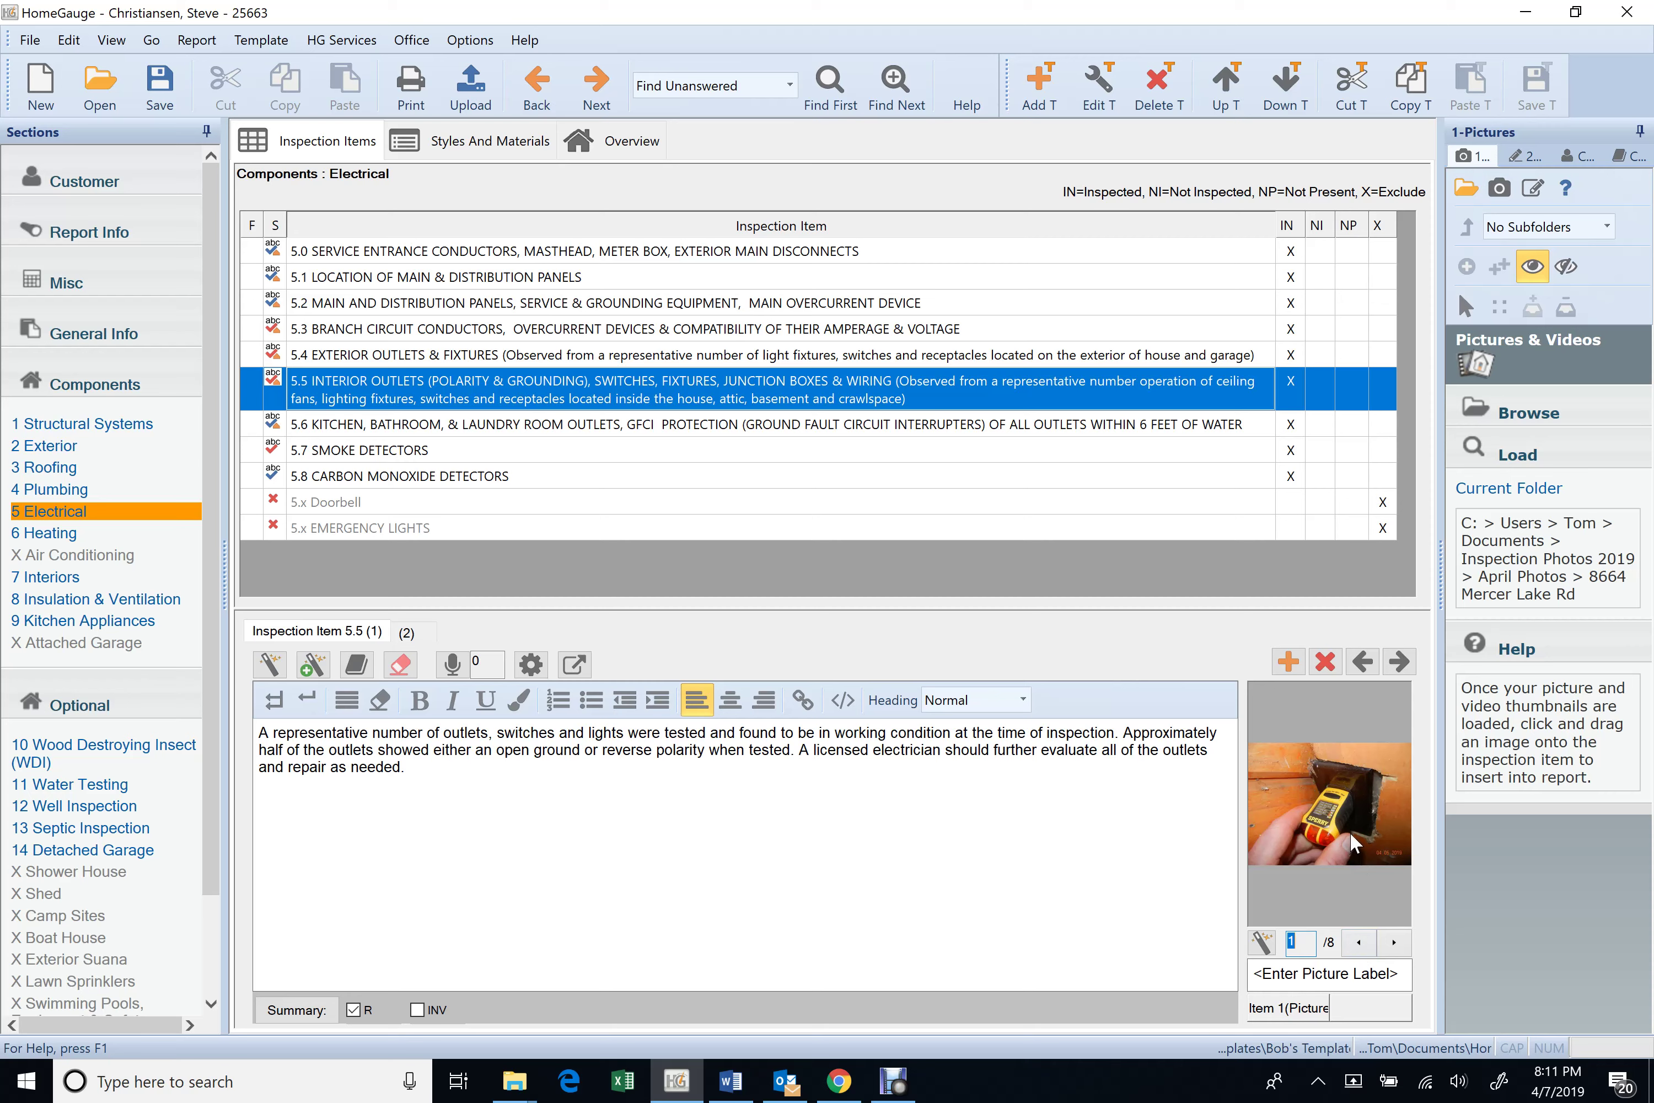
left_click(1394, 943)
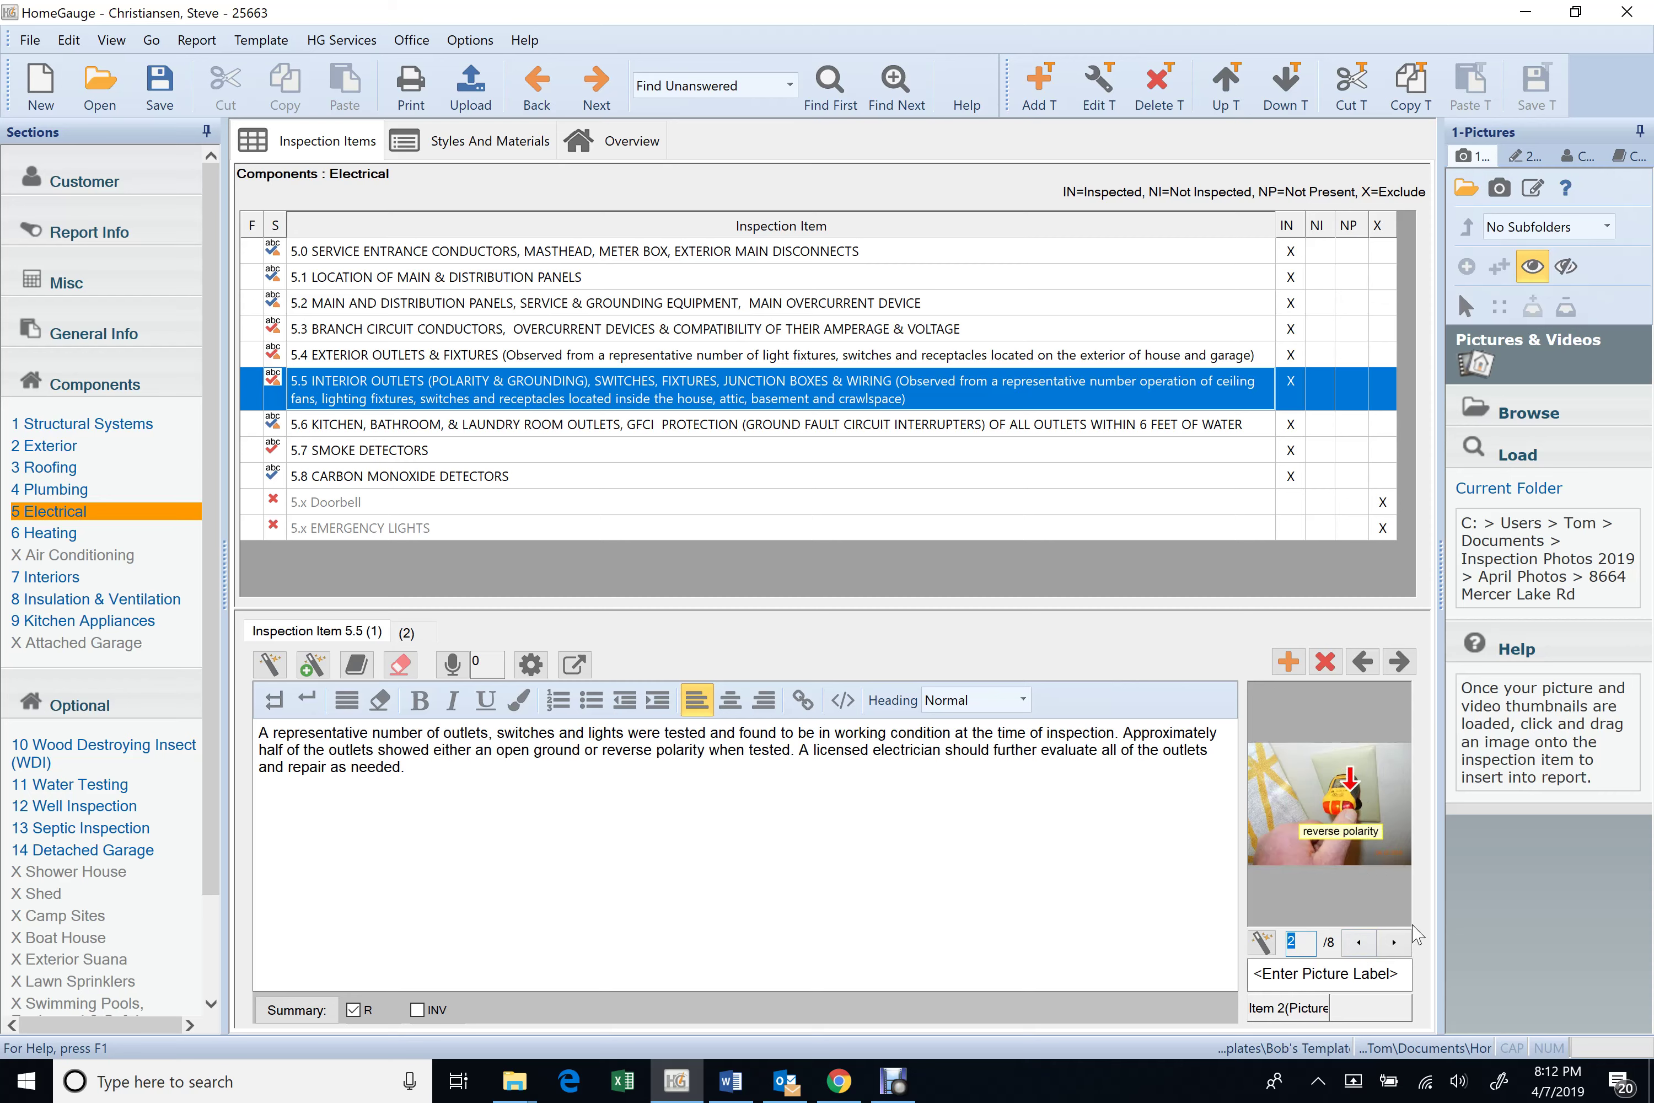
left_click(1395, 945)
left_click(1395, 945)
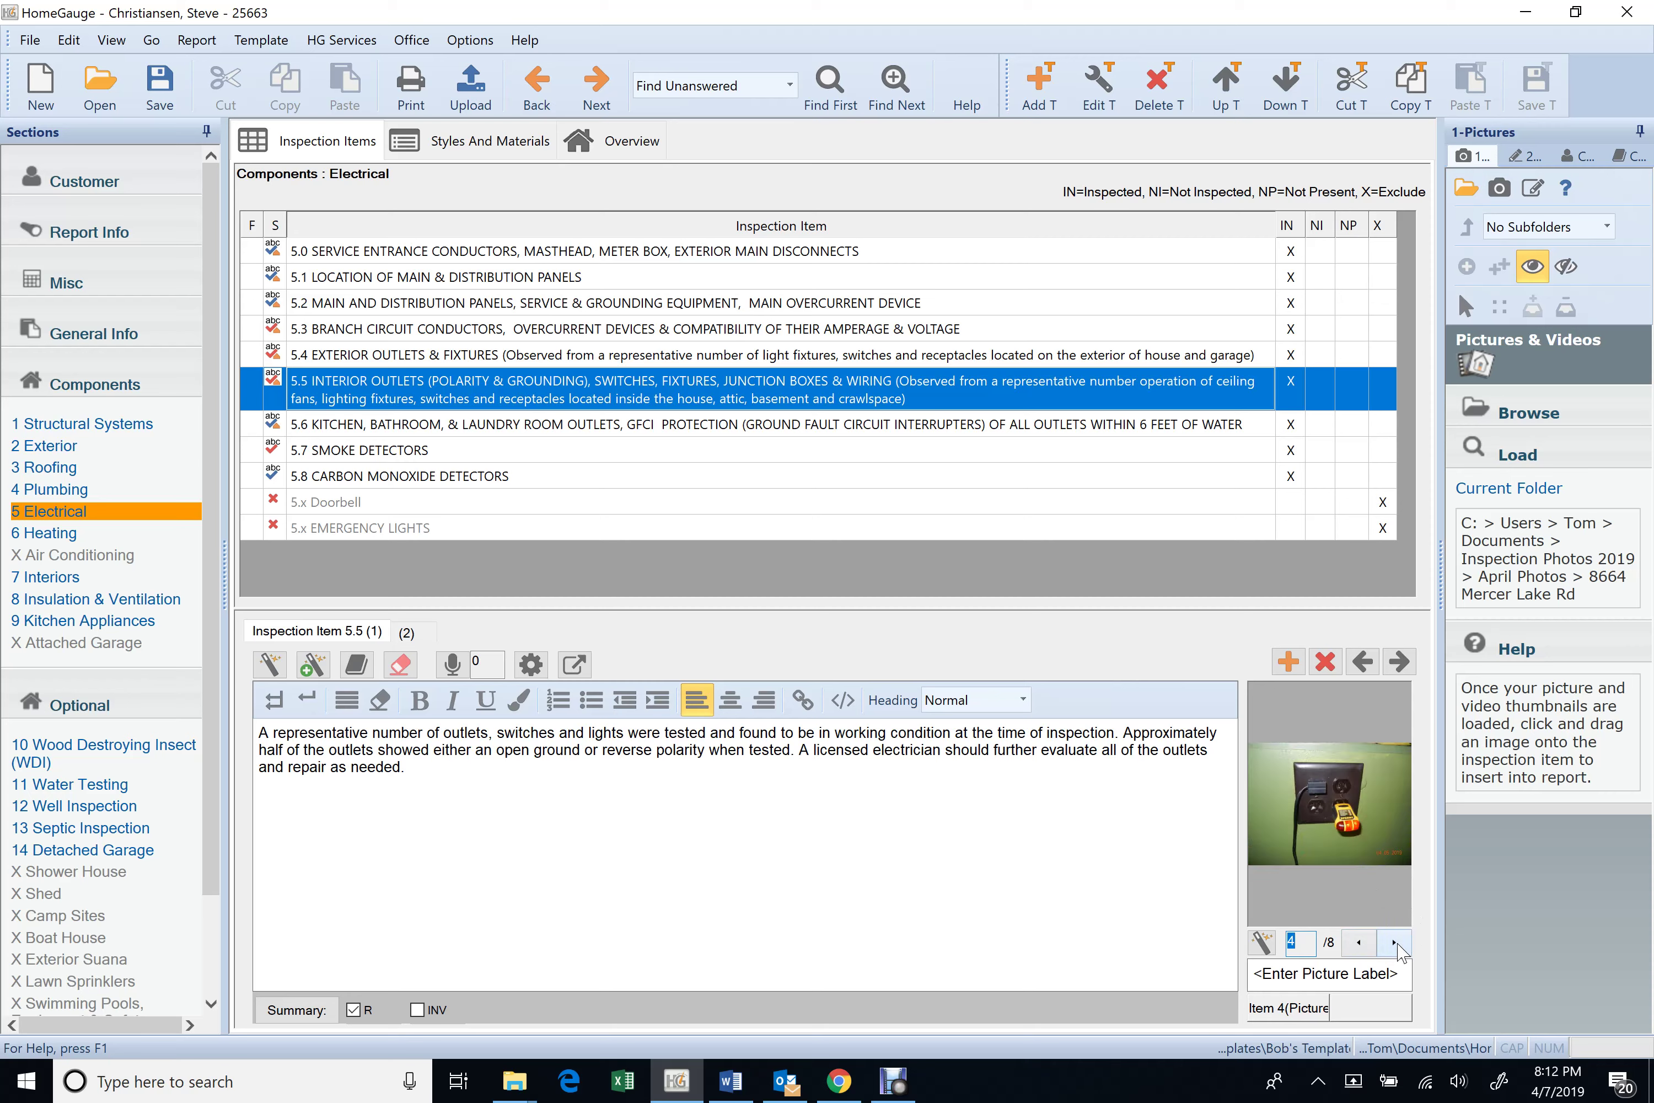
left_click(1395, 945)
left_click(1395, 945)
left_click(1395, 945)
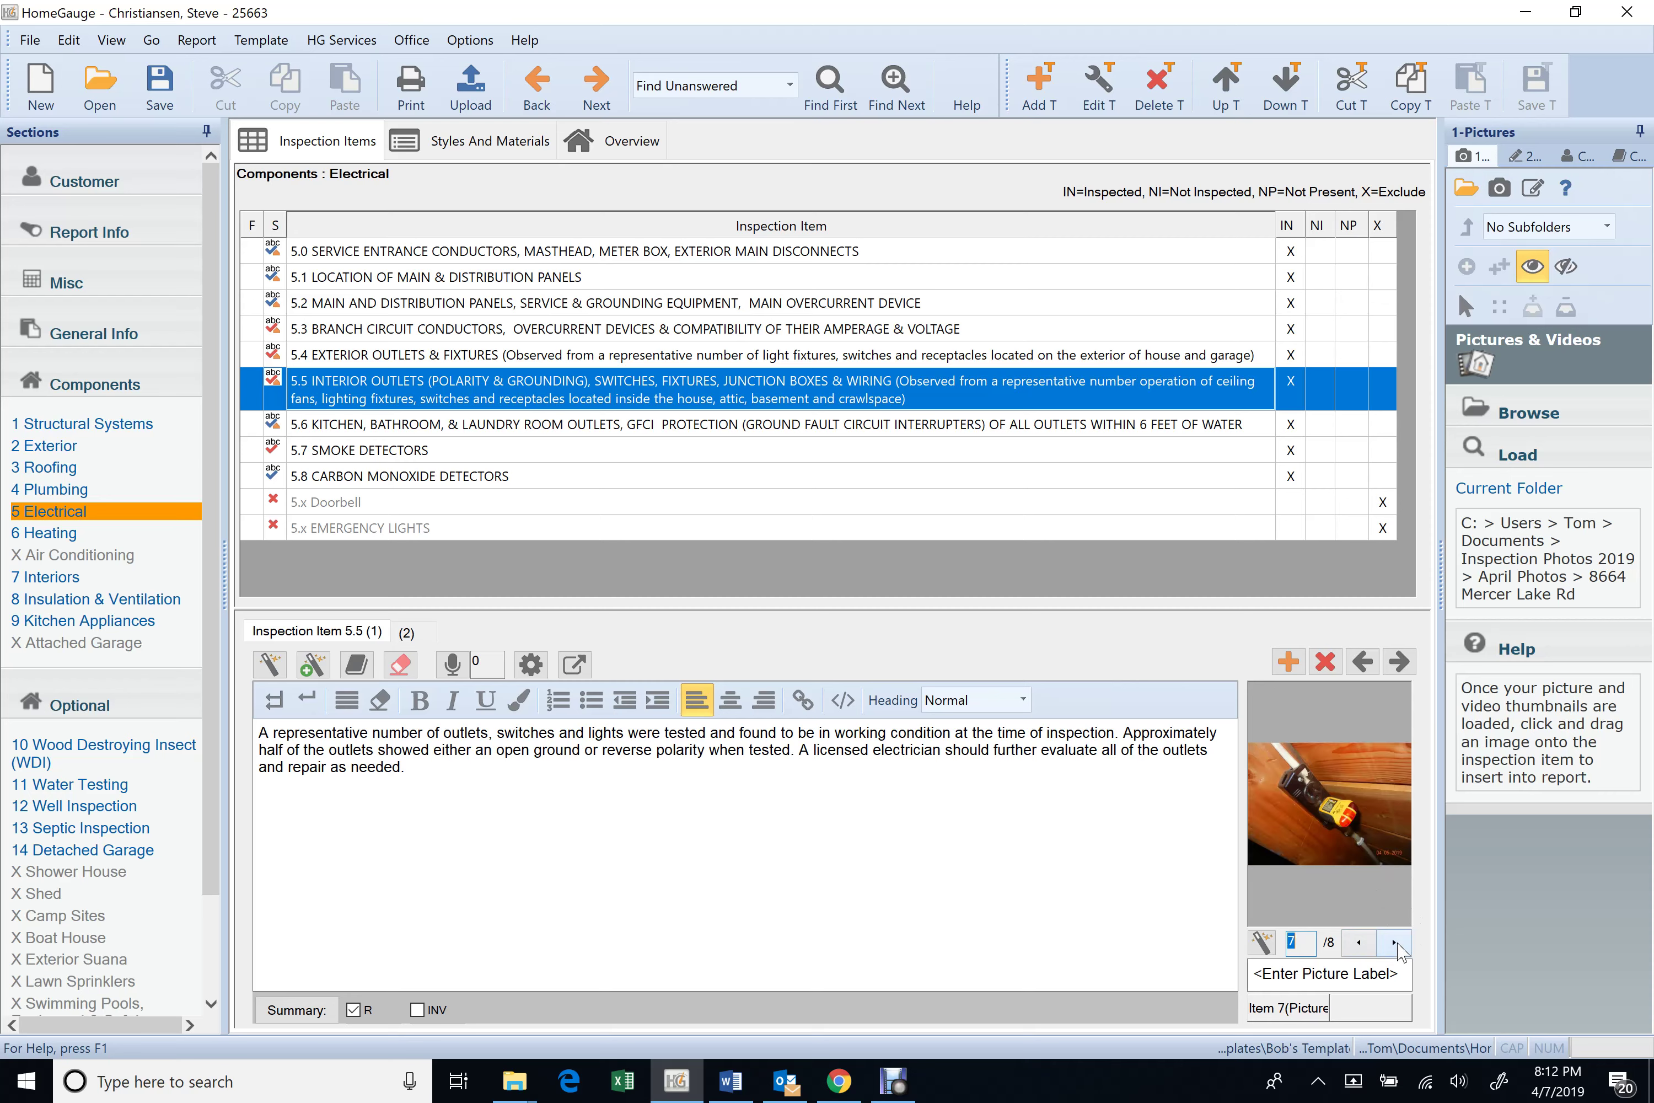
left_click(1395, 945)
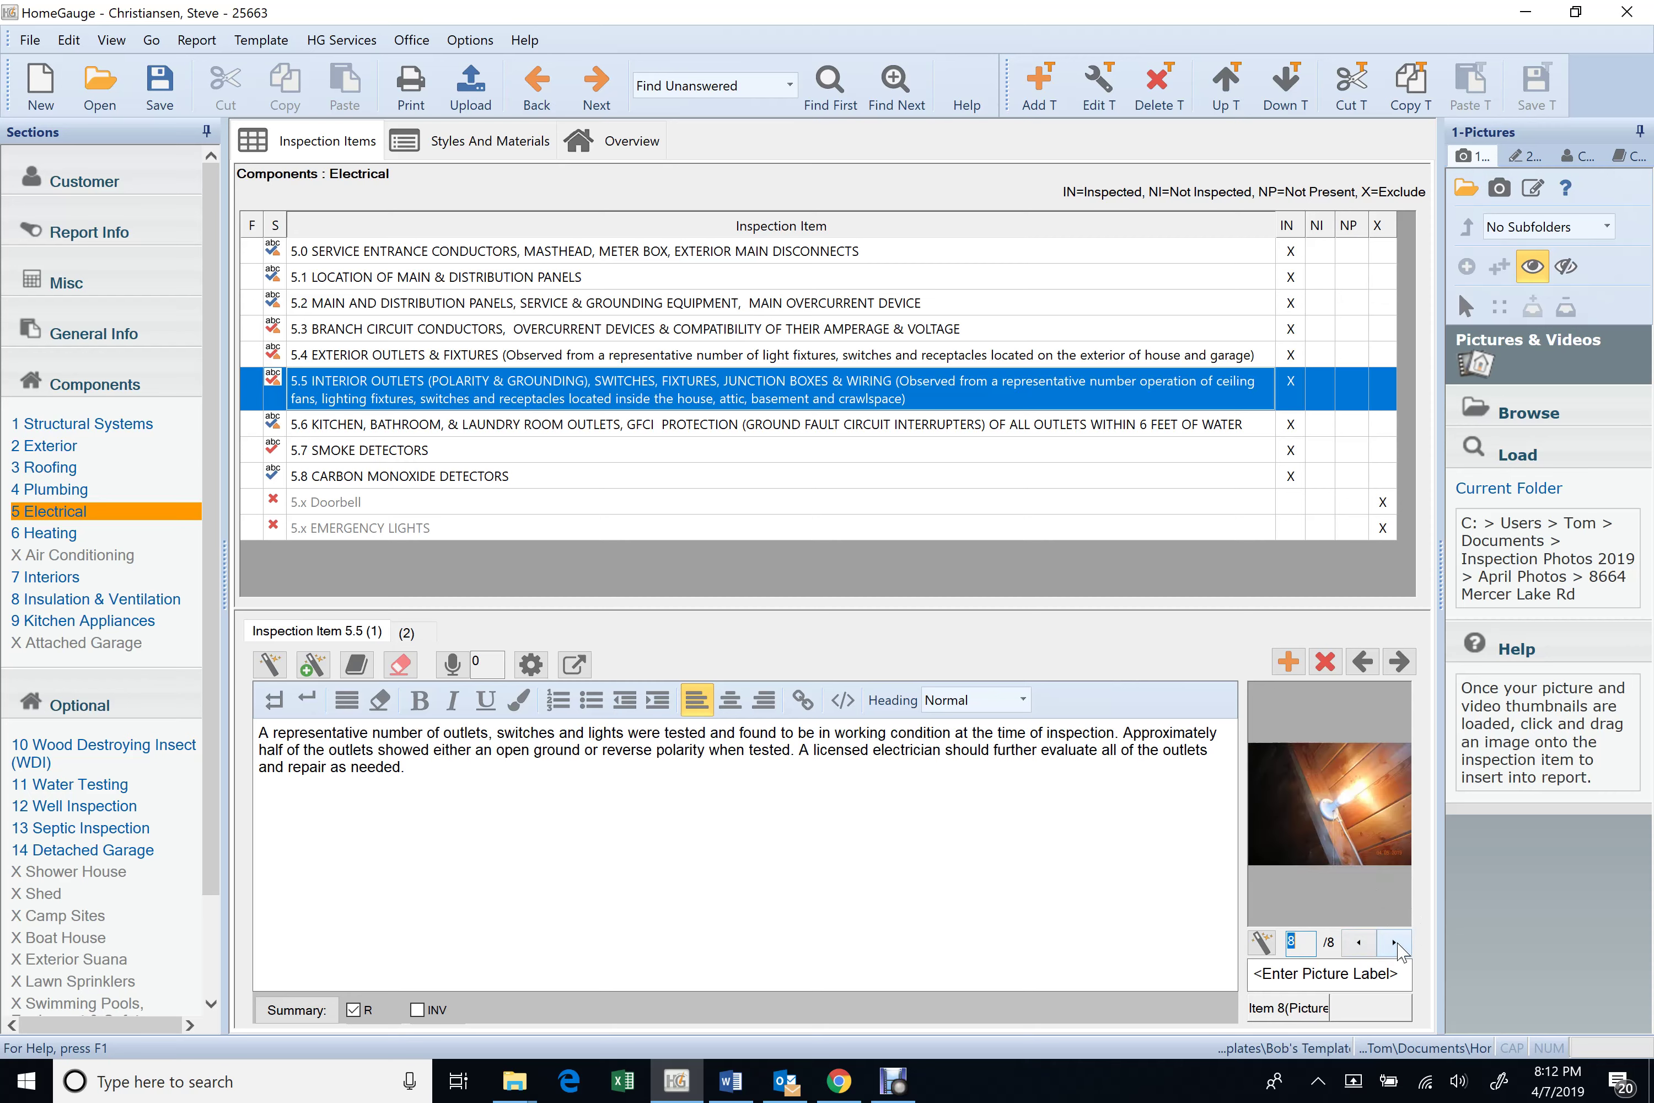
left_click(161, 89)
- Check the second item 5.5 comment about the open ceiling fan splice and the item 5.6 GFCI comment with both its pictures
left_click(420, 424)
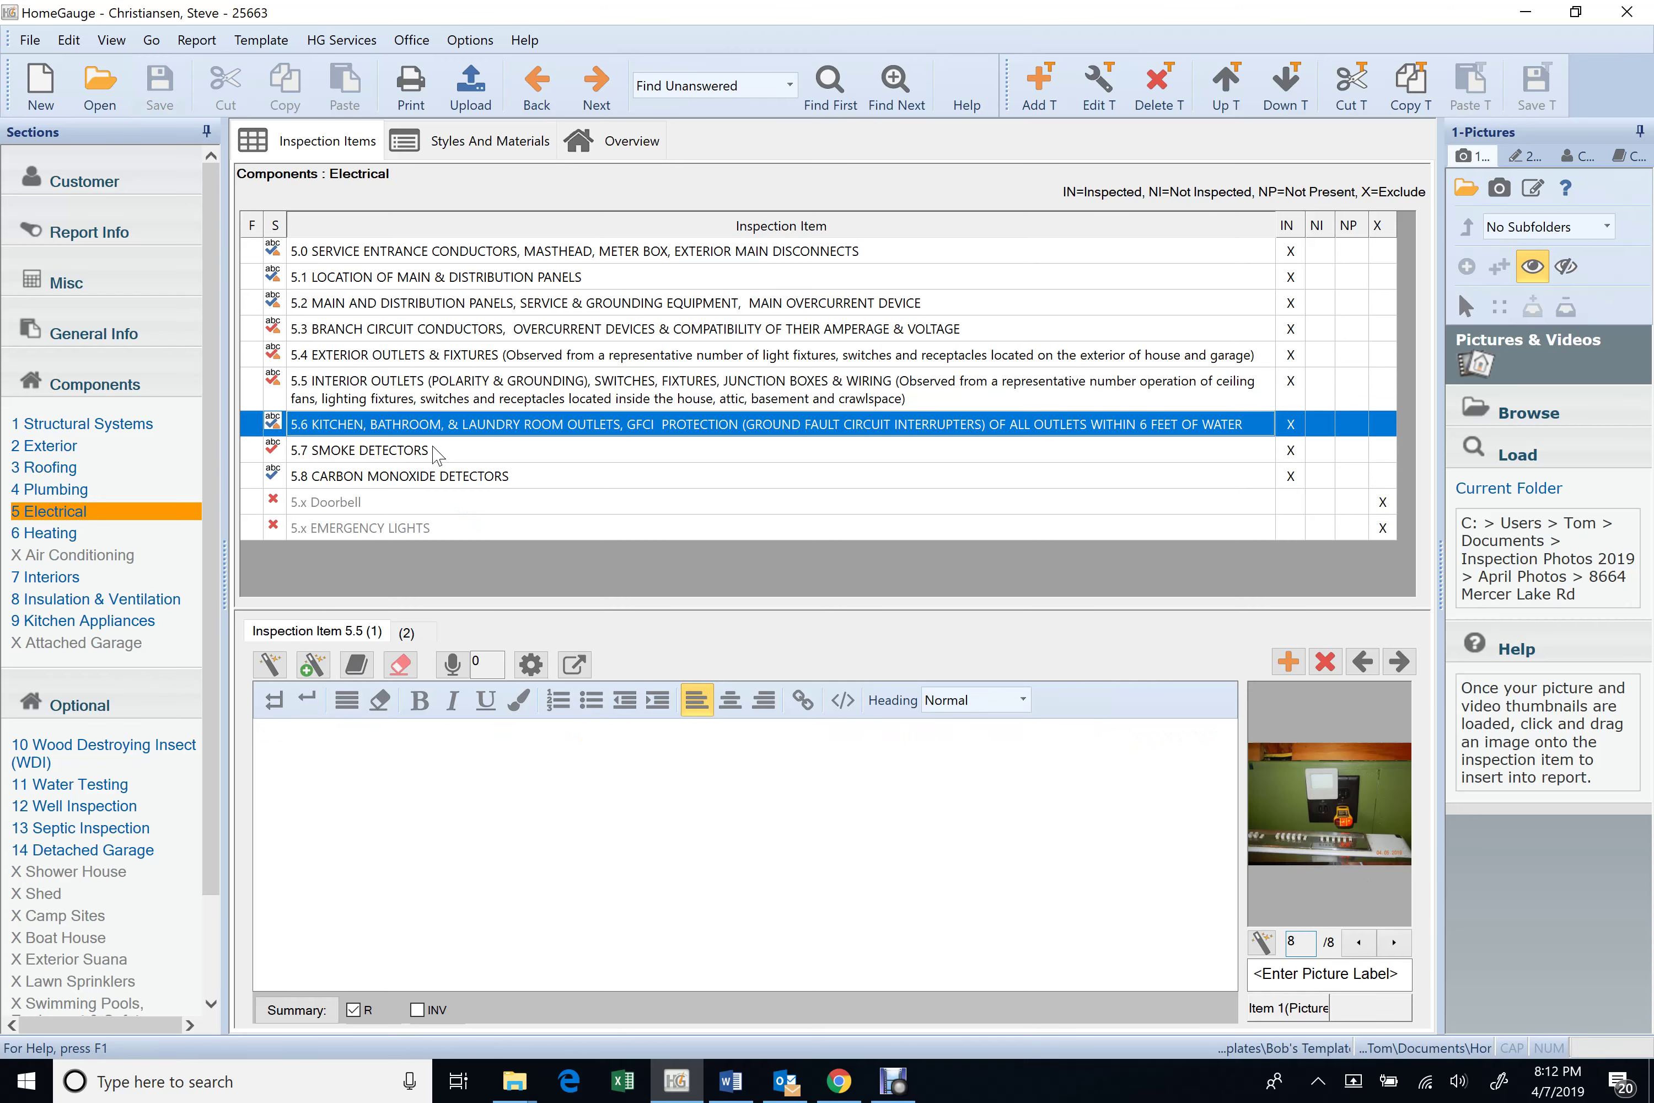
left_click(423, 399)
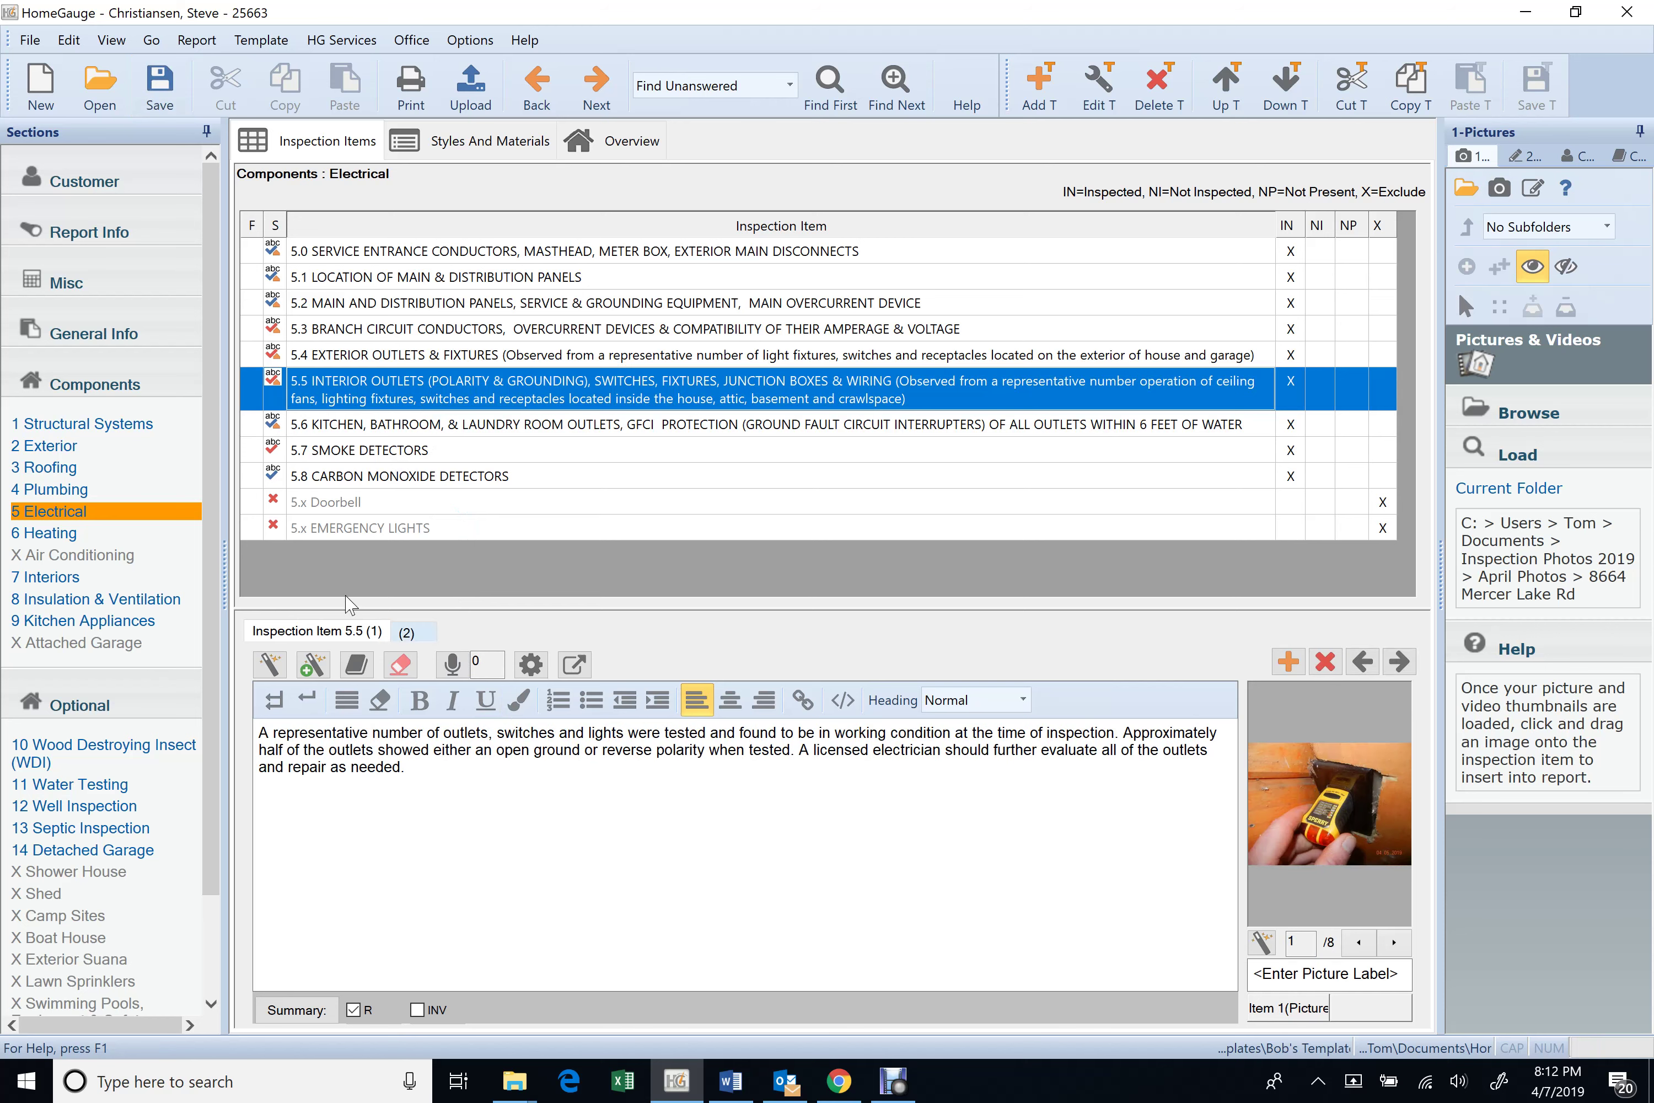
left_click(408, 633)
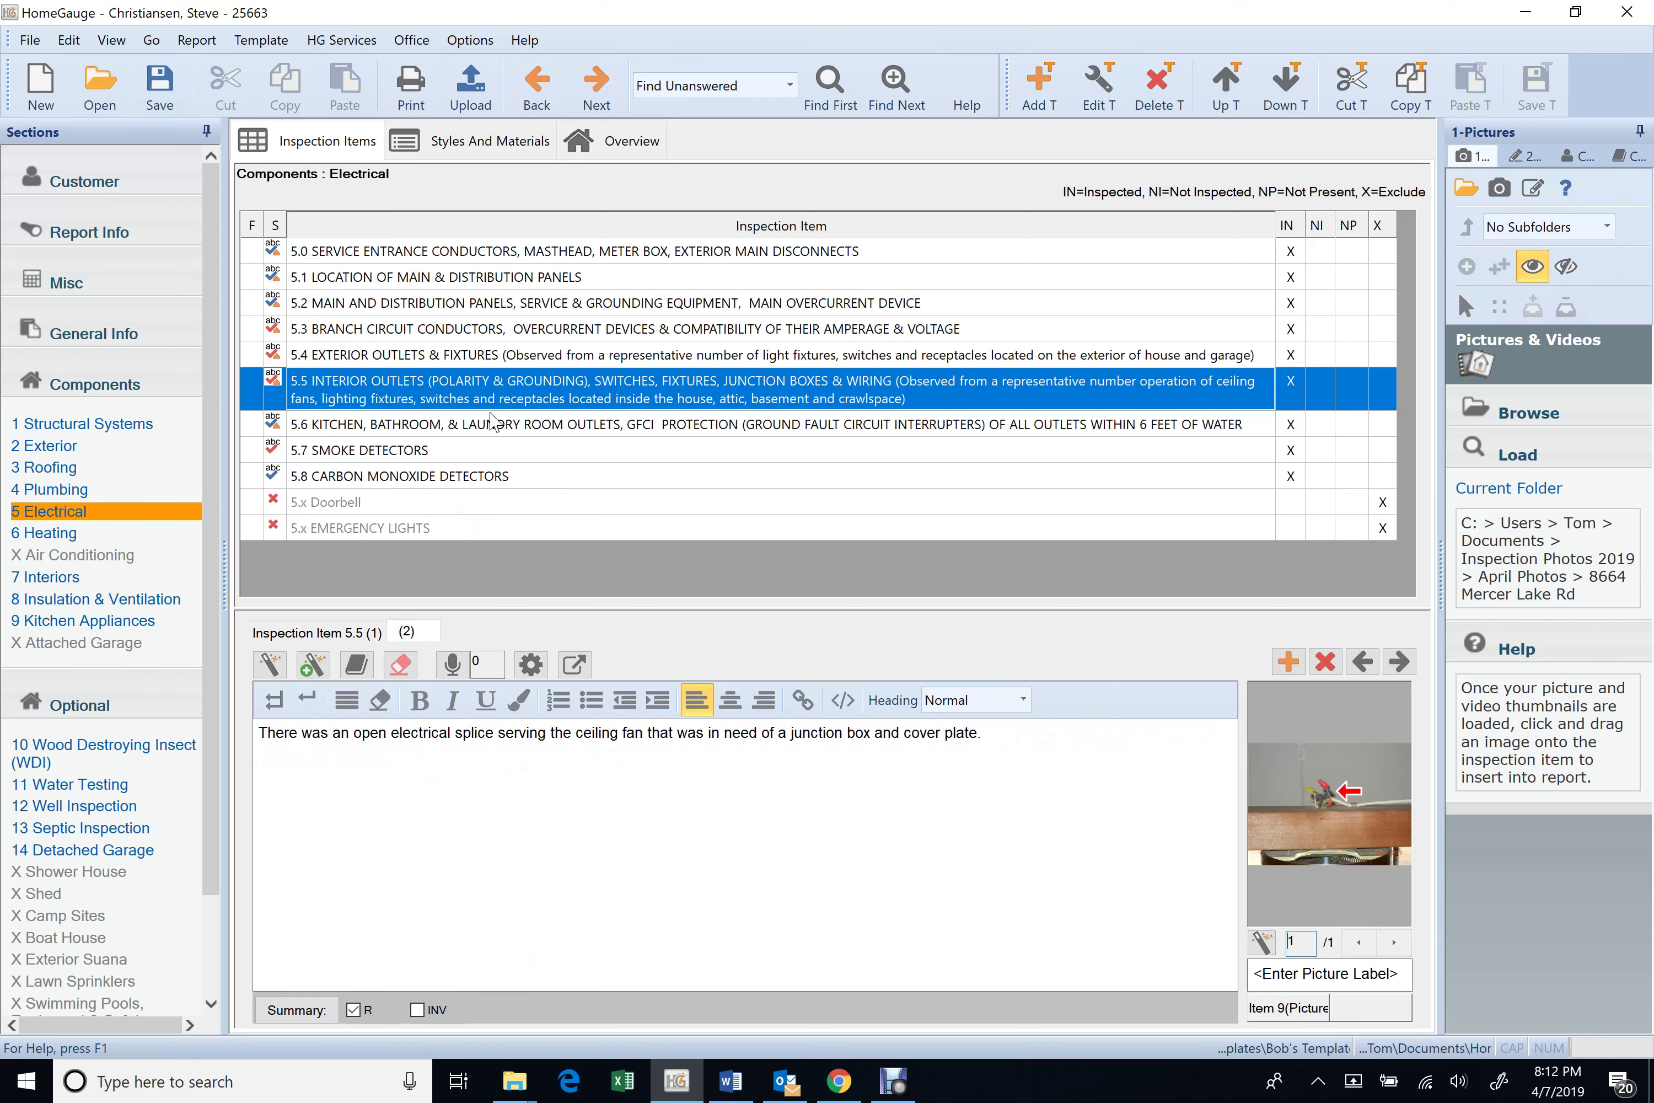
left_click(489, 431)
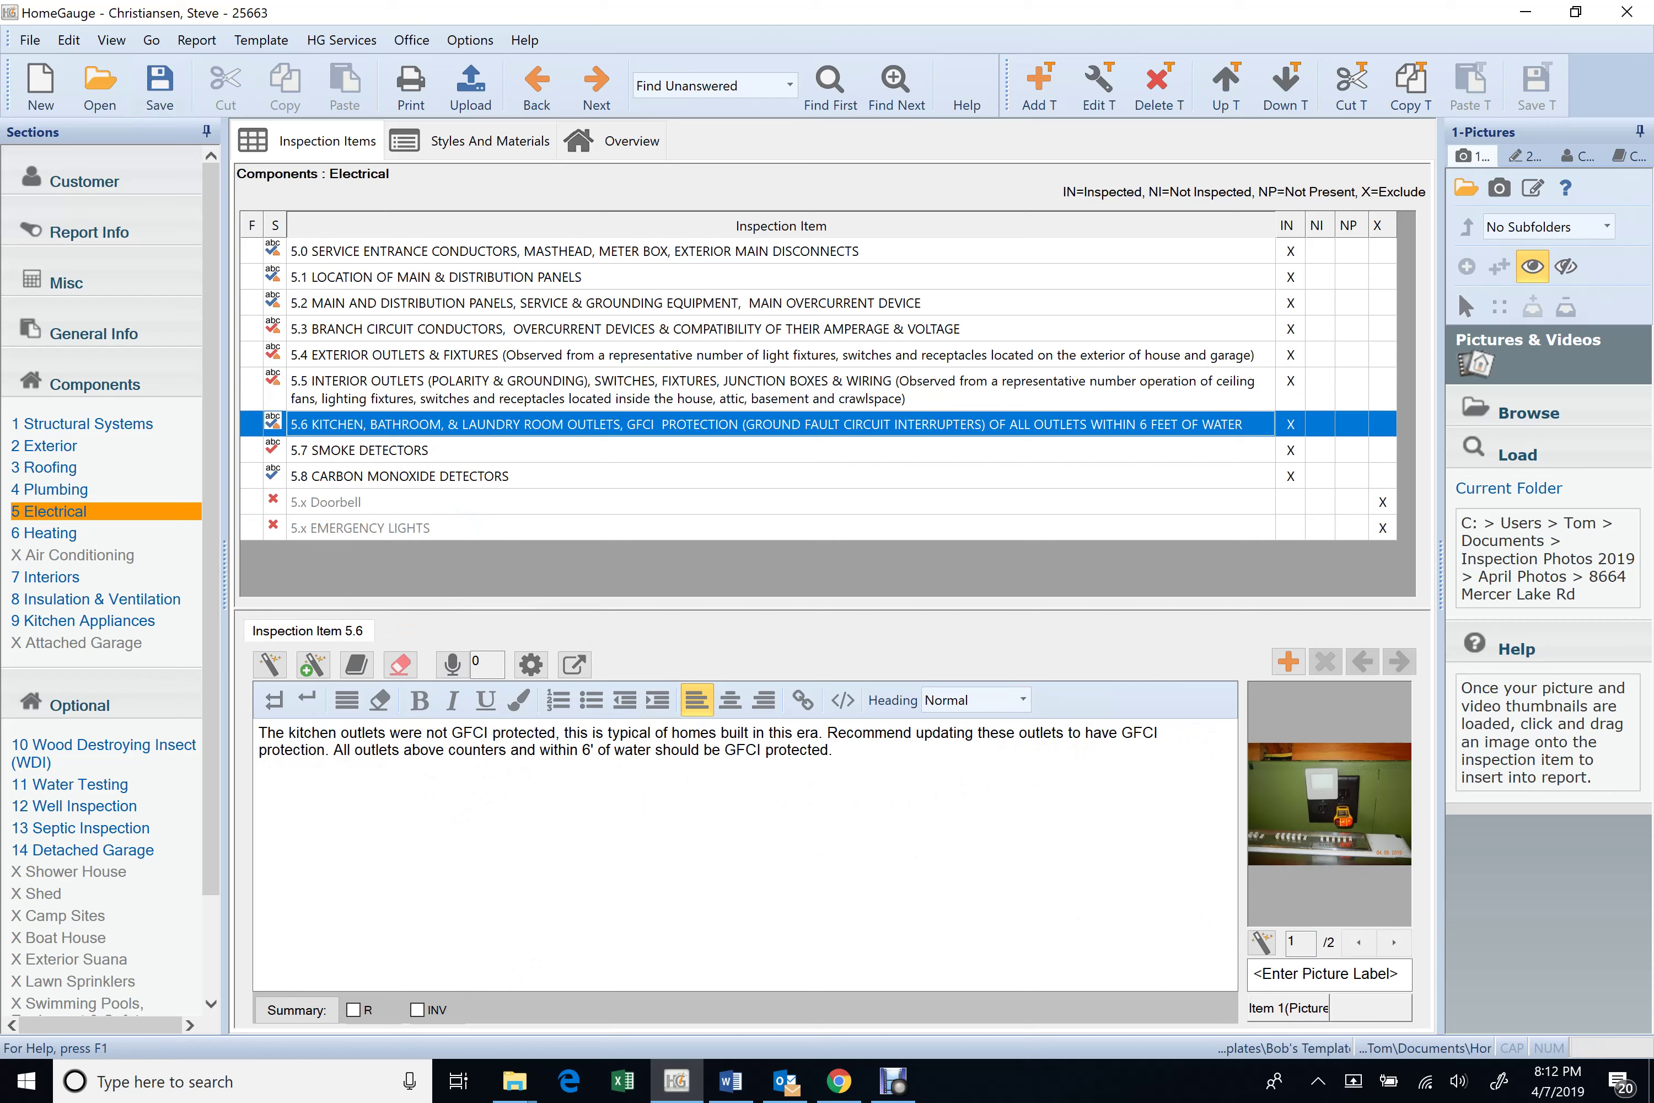
left_click(1394, 942)
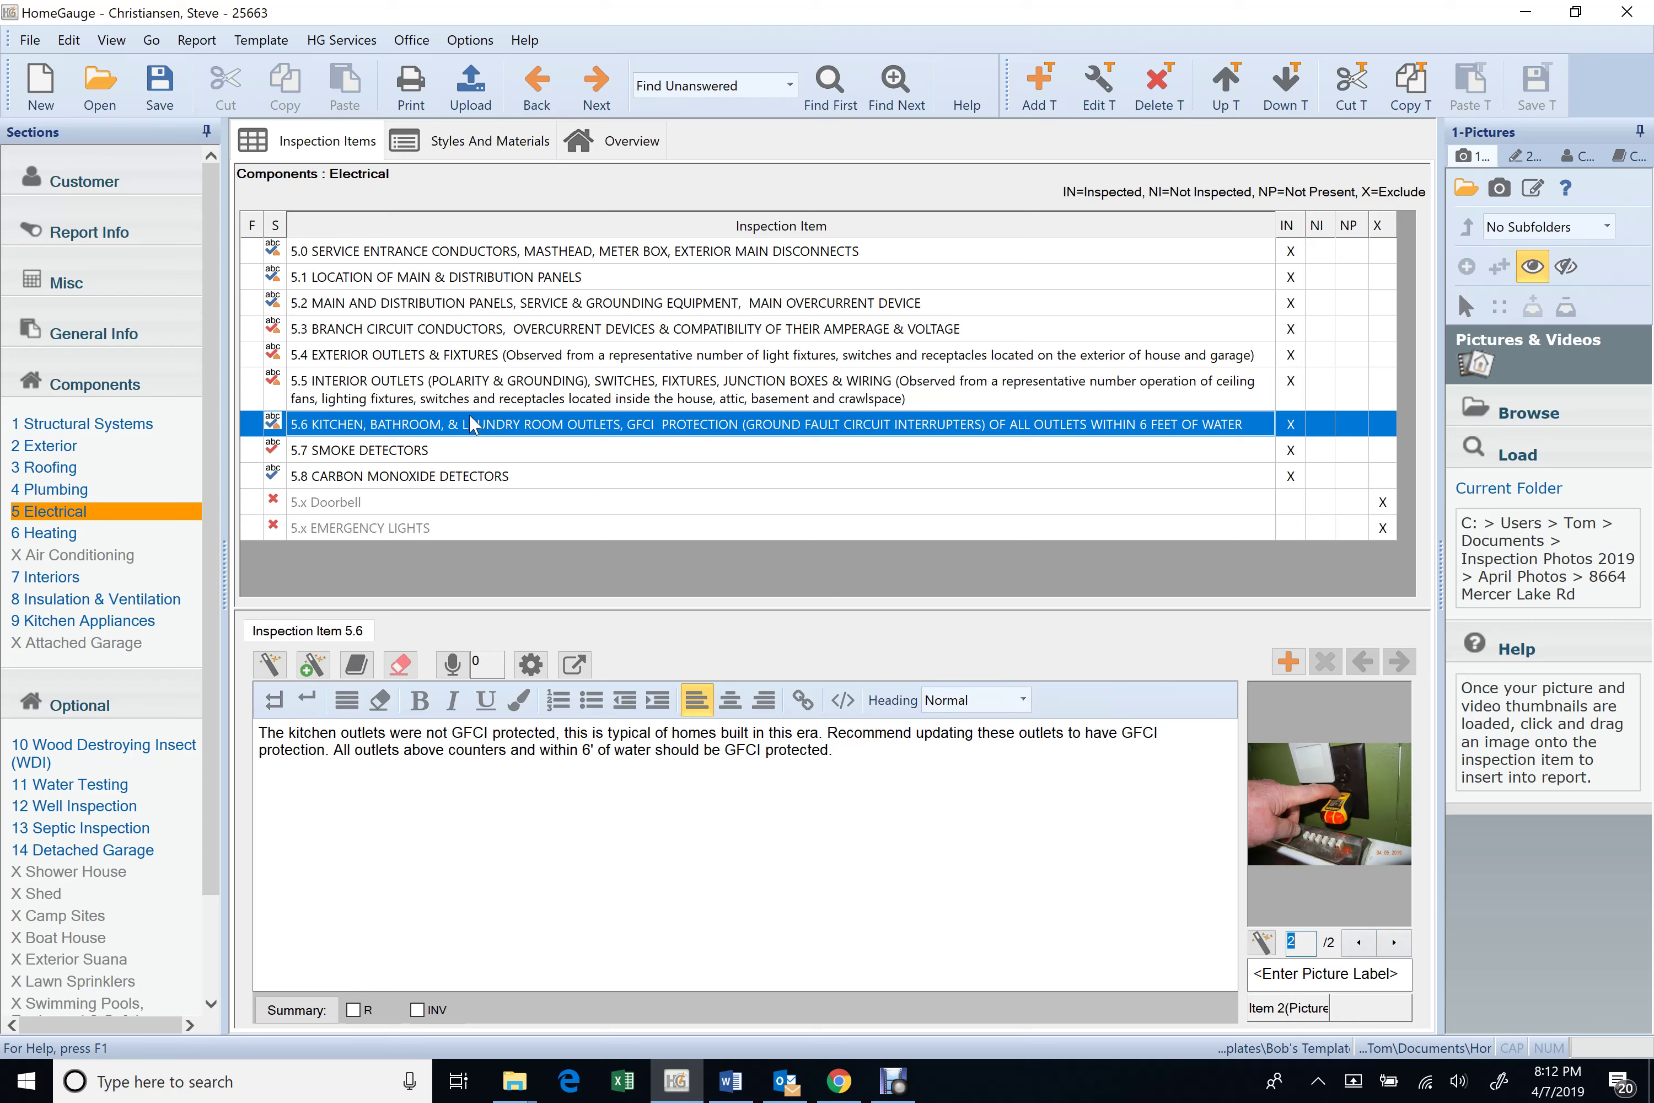
- Check the item 5.7 smoke detector and item 5.8 carbon monoxide detector comments and rate both items NP (Not Present) instead of Inspected
left_click(473, 456)
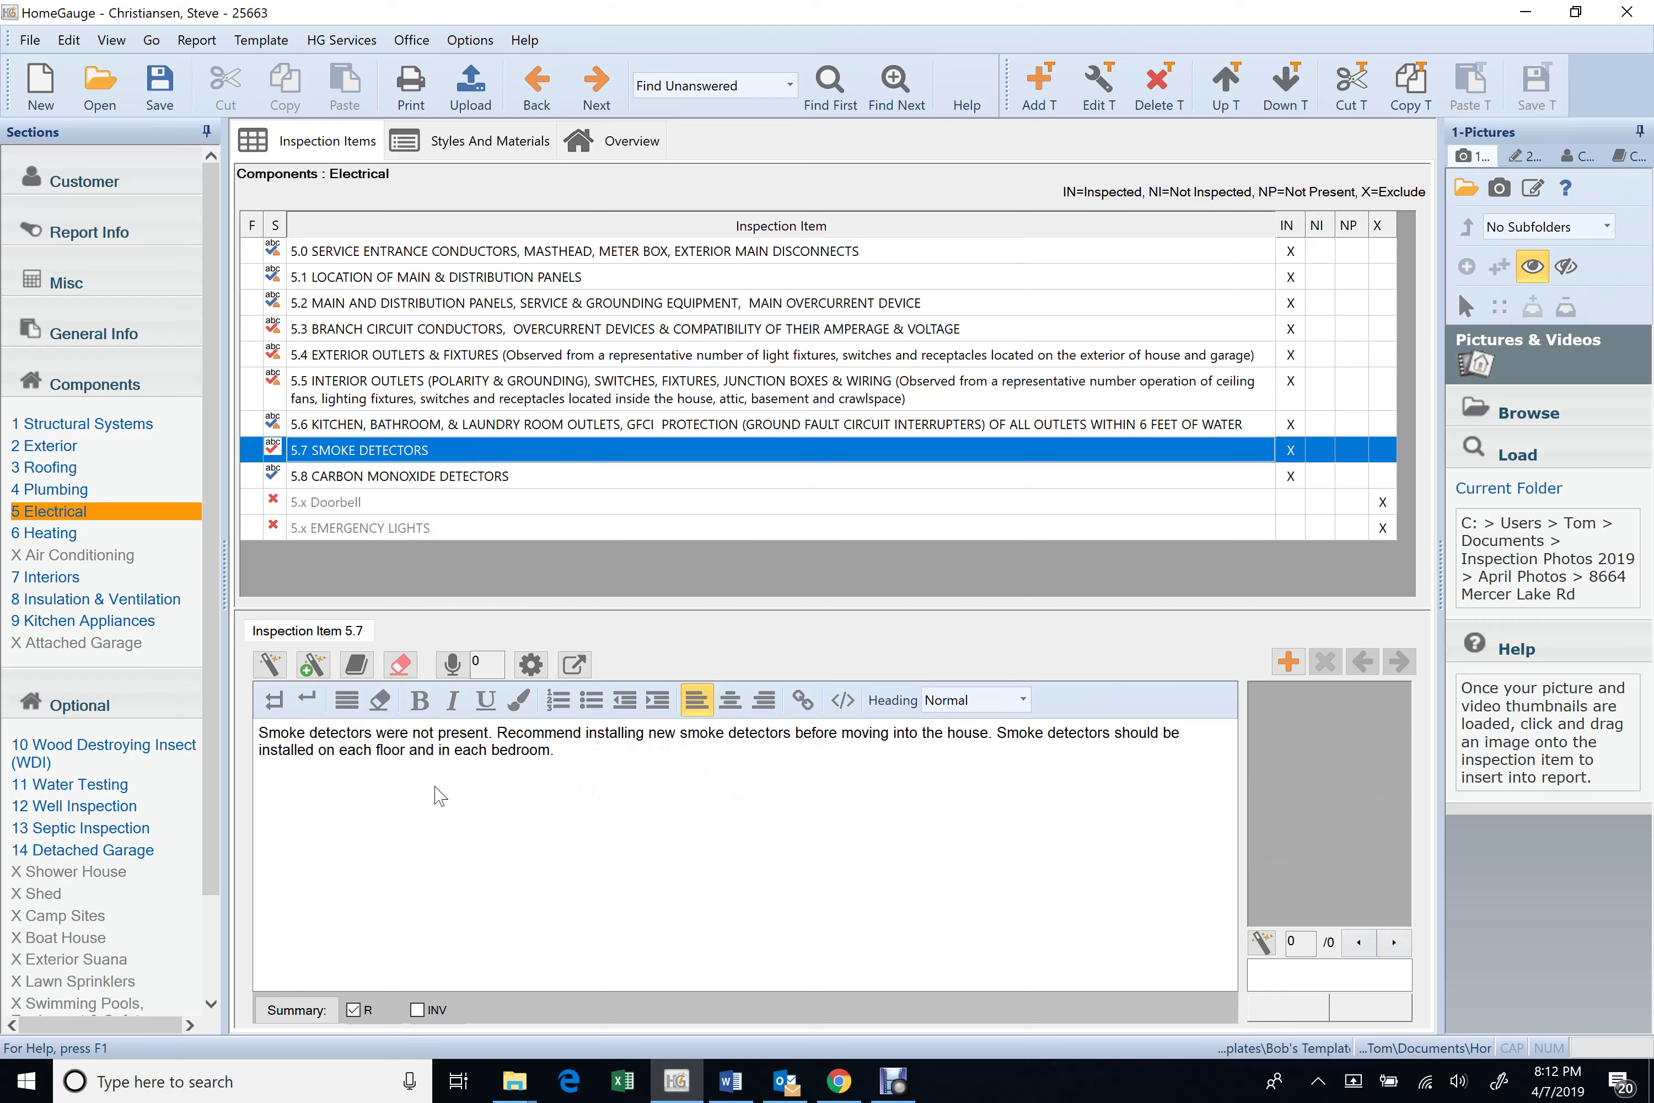
left_click(550, 485)
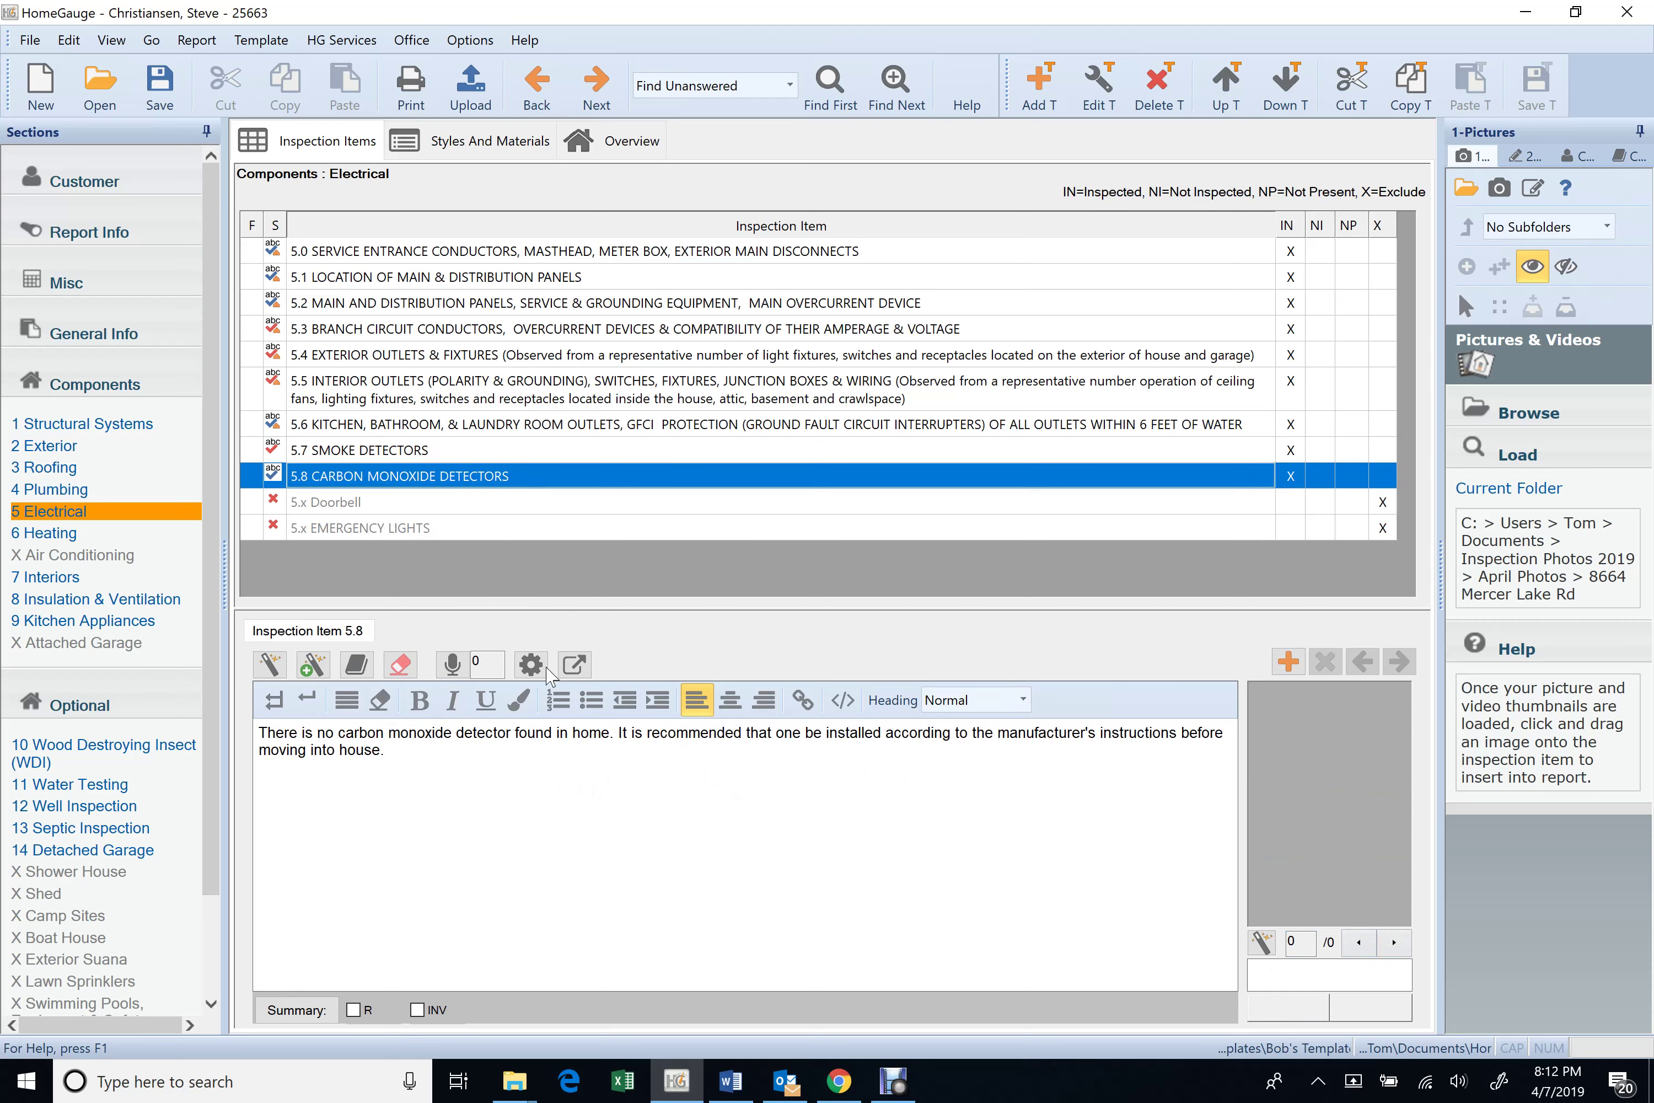
left_click(582, 451)
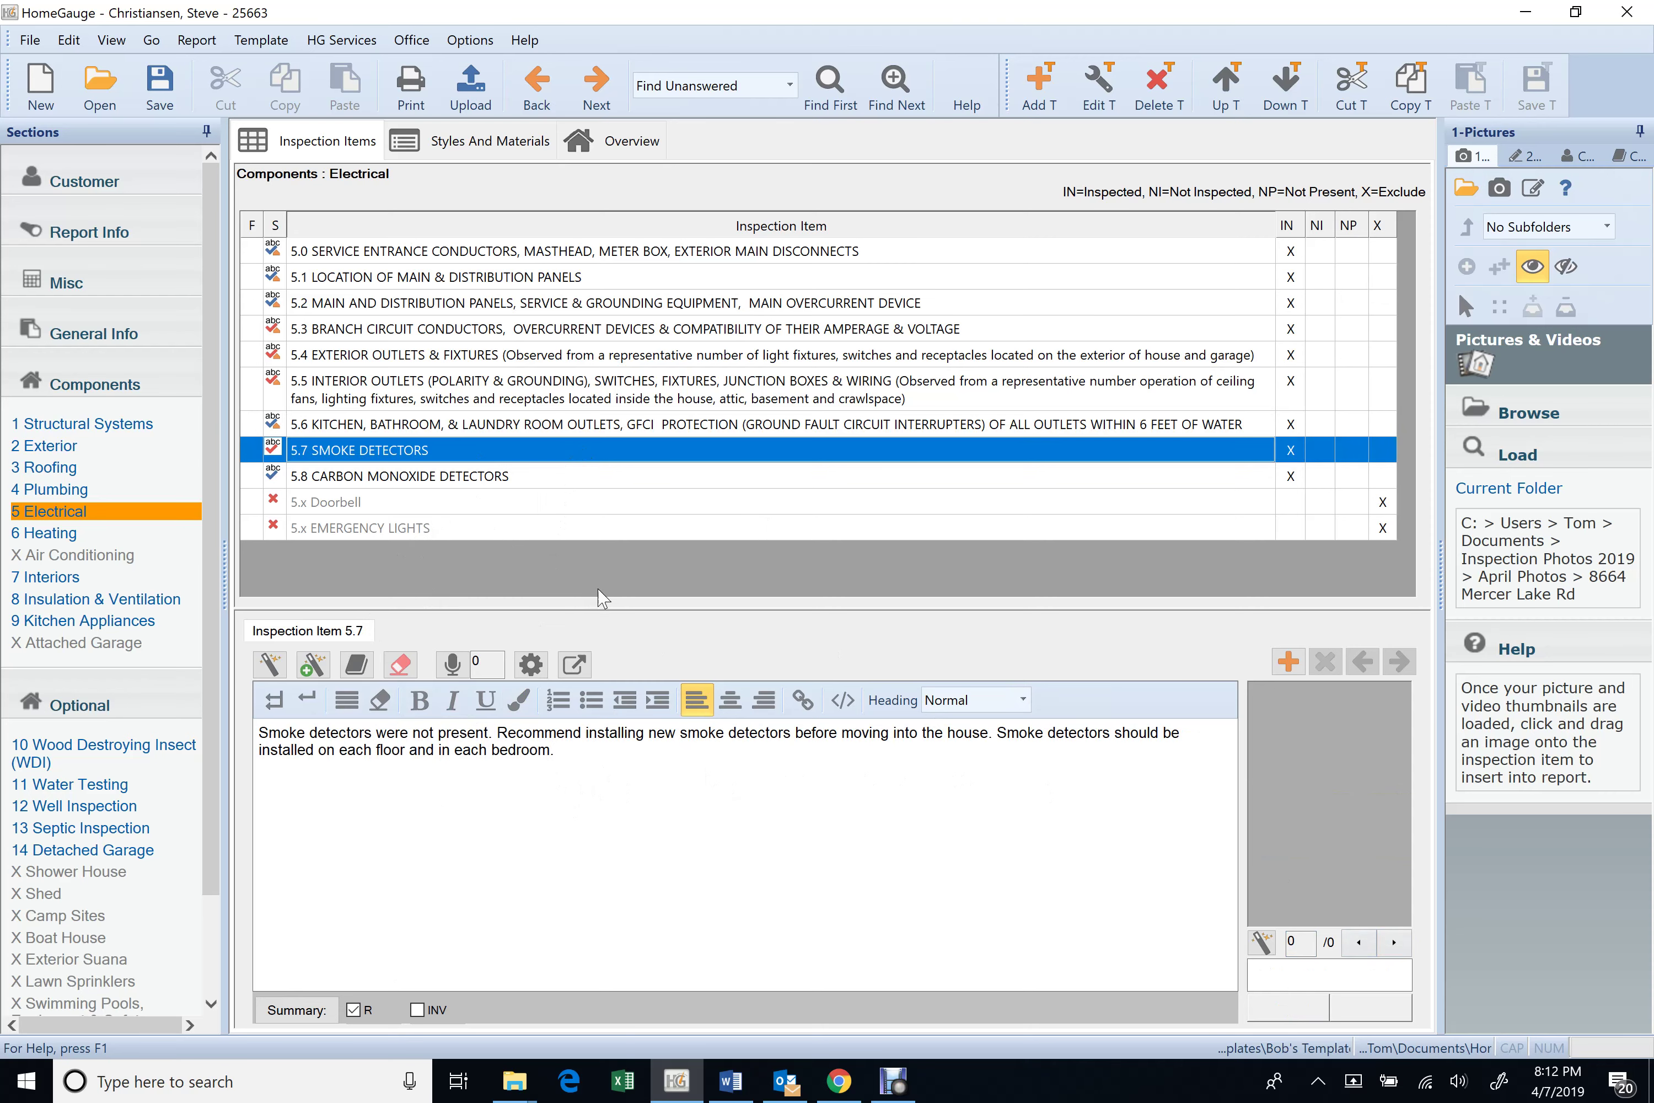
left_click(1291, 448)
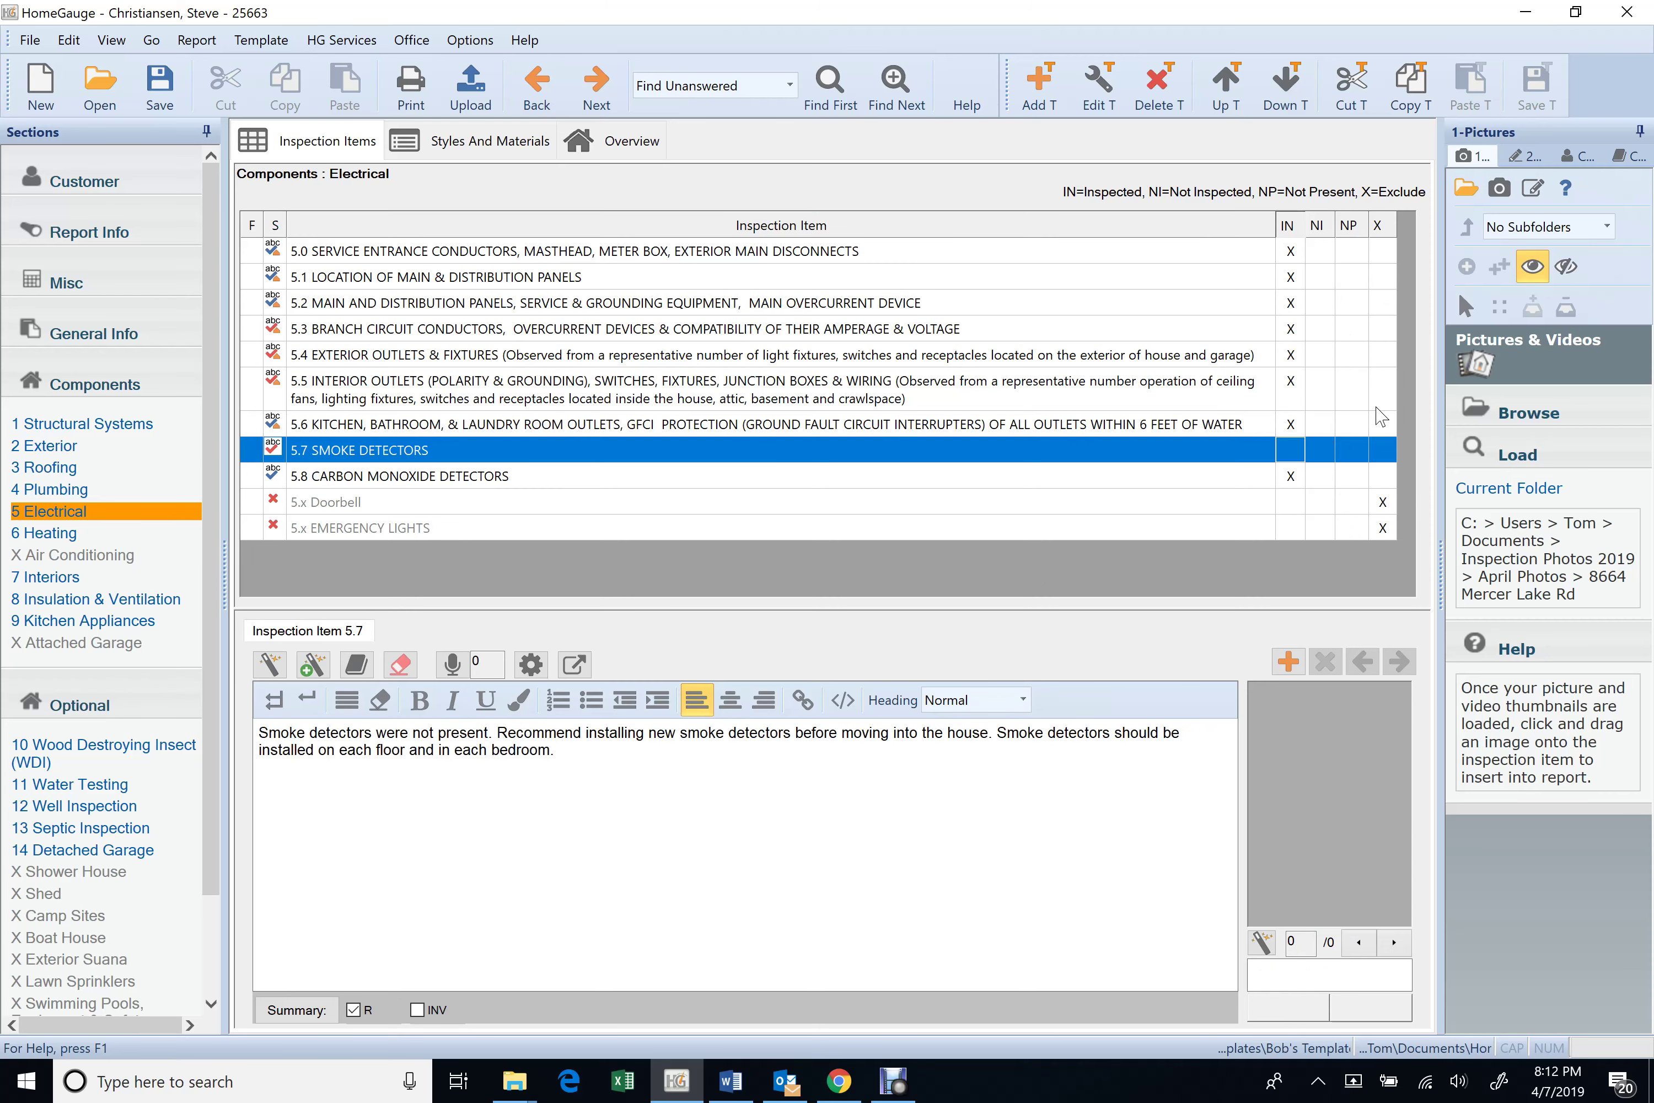
left_click(1360, 451)
left_click(1352, 476)
left_click(1353, 475)
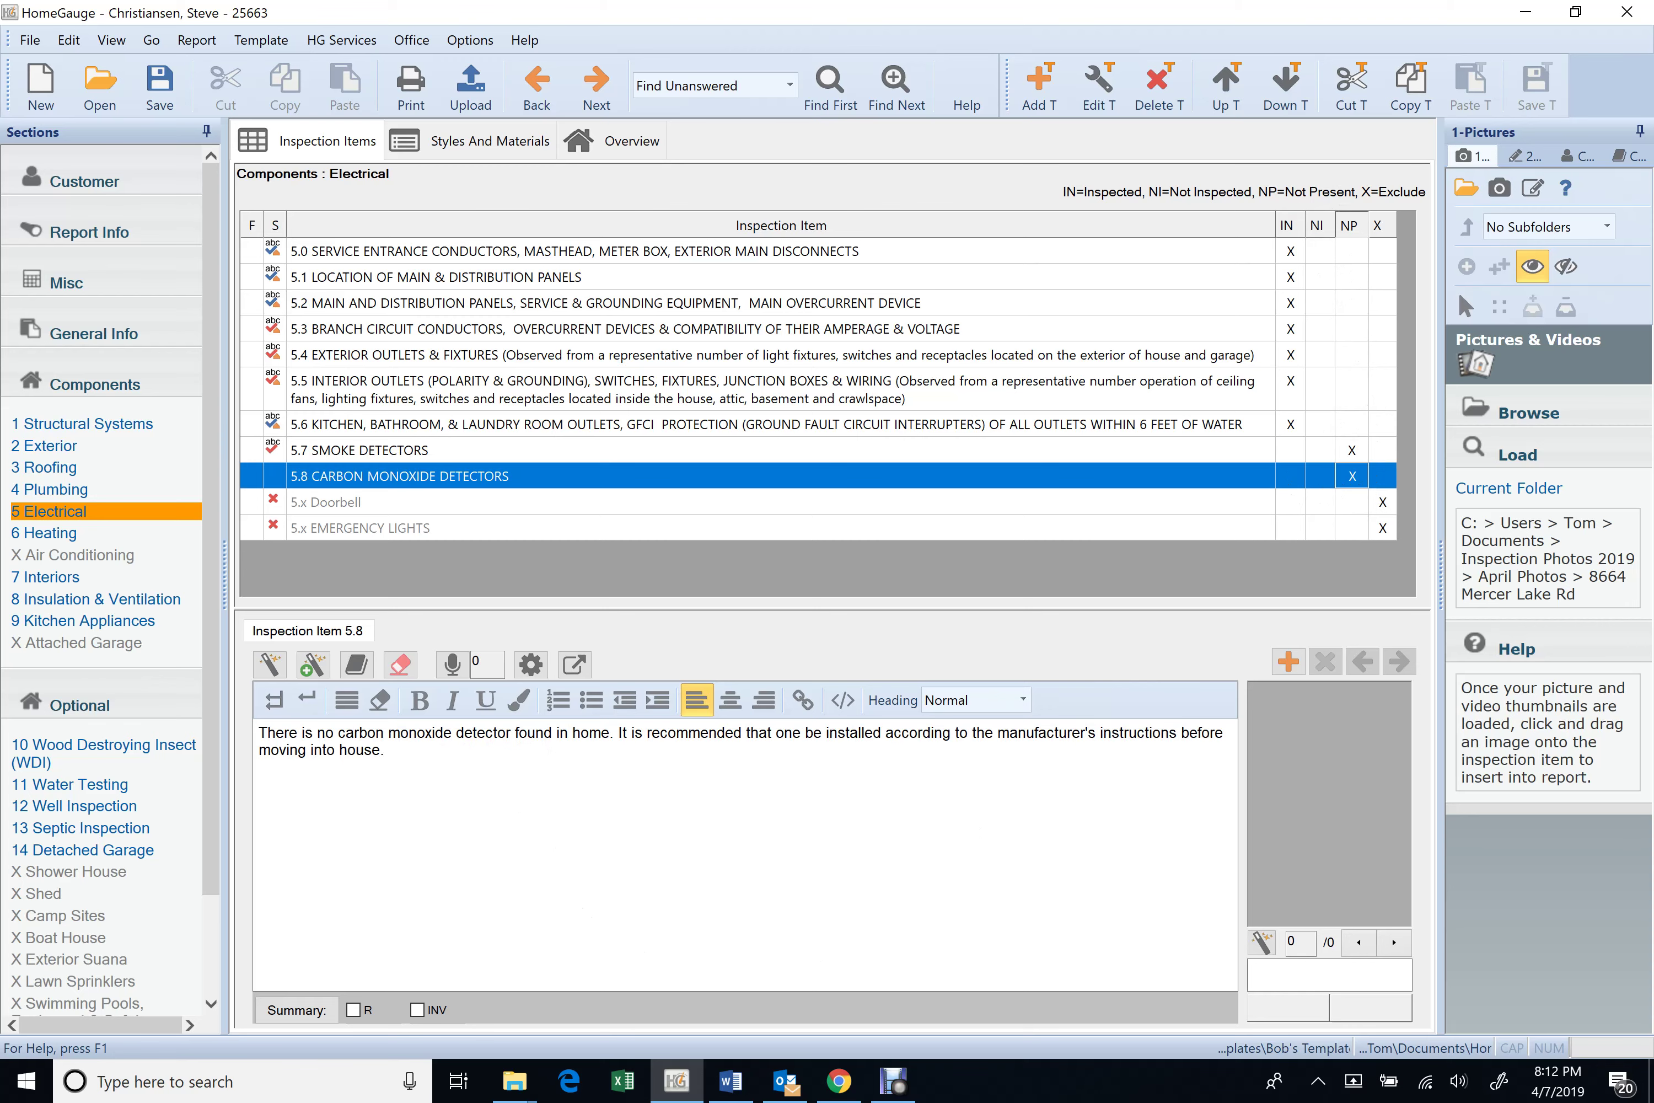
- In the Heating section, review the item 6.0 furnace comment and the item 6.4 flue comment, looking through all four pictures of each
left_click(63, 535)
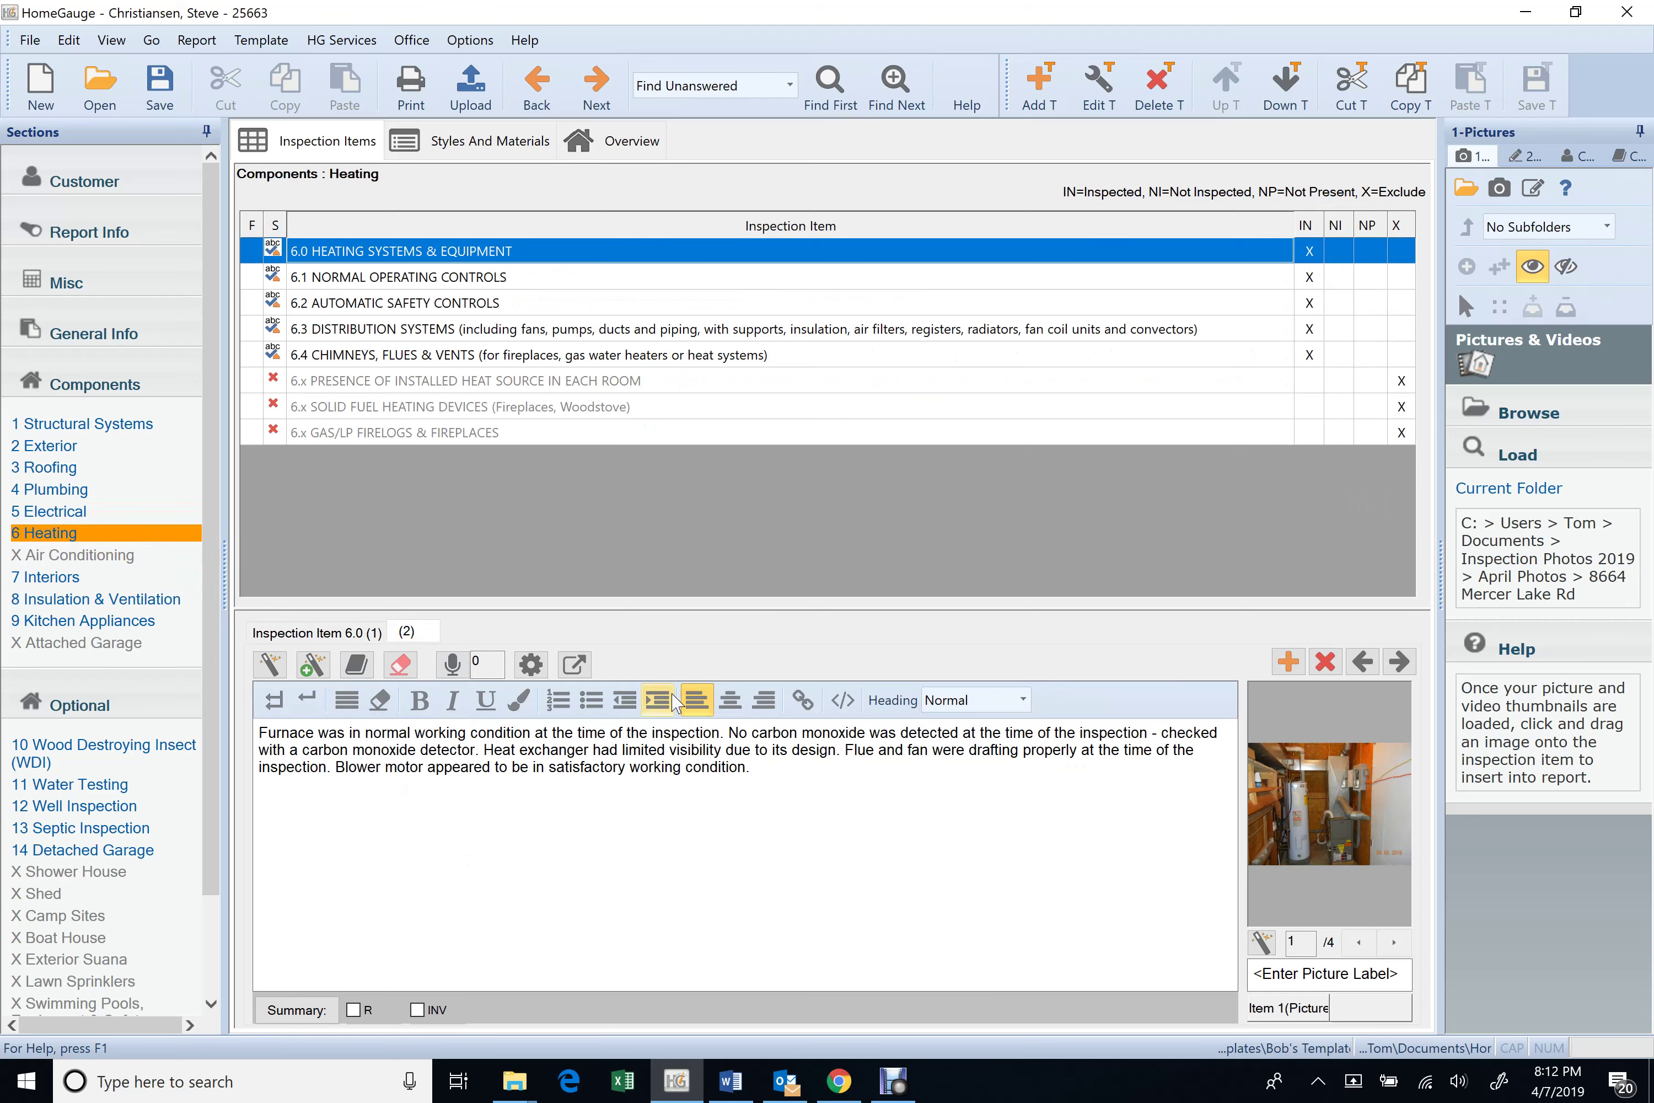
left_click(1408, 948)
left_click(1407, 949)
left_click(1407, 949)
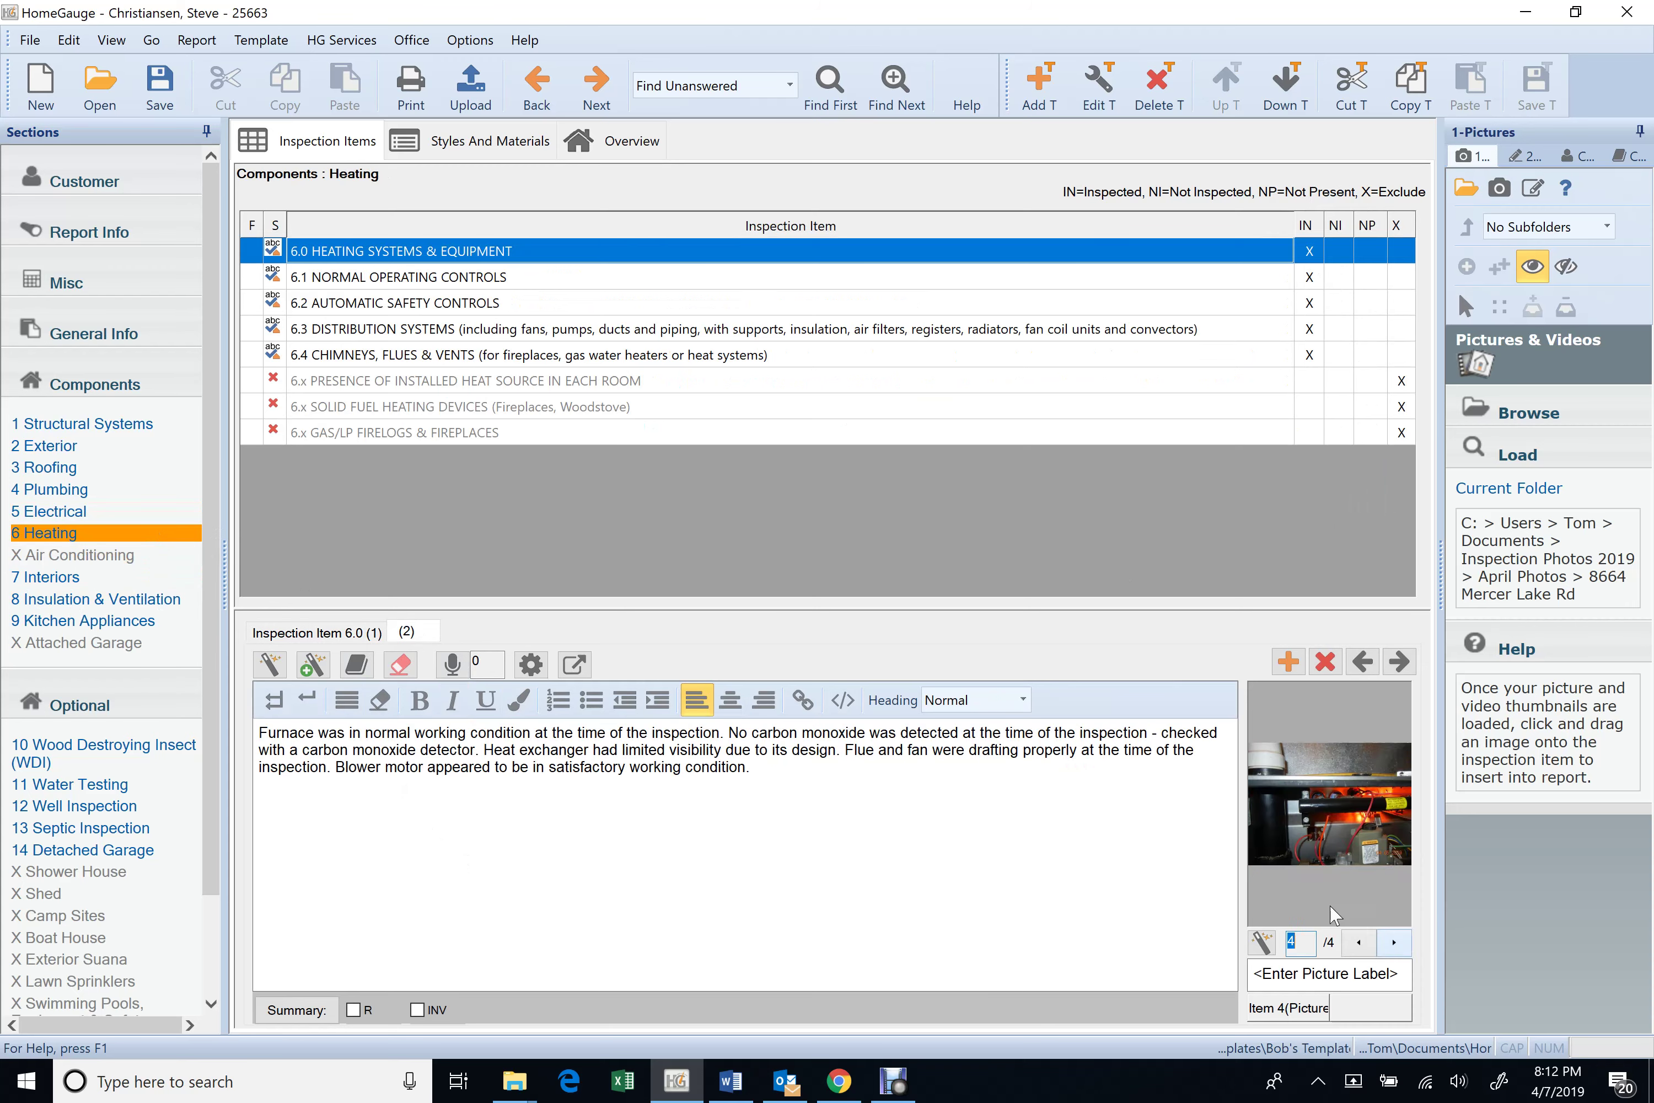
left_click(361, 355)
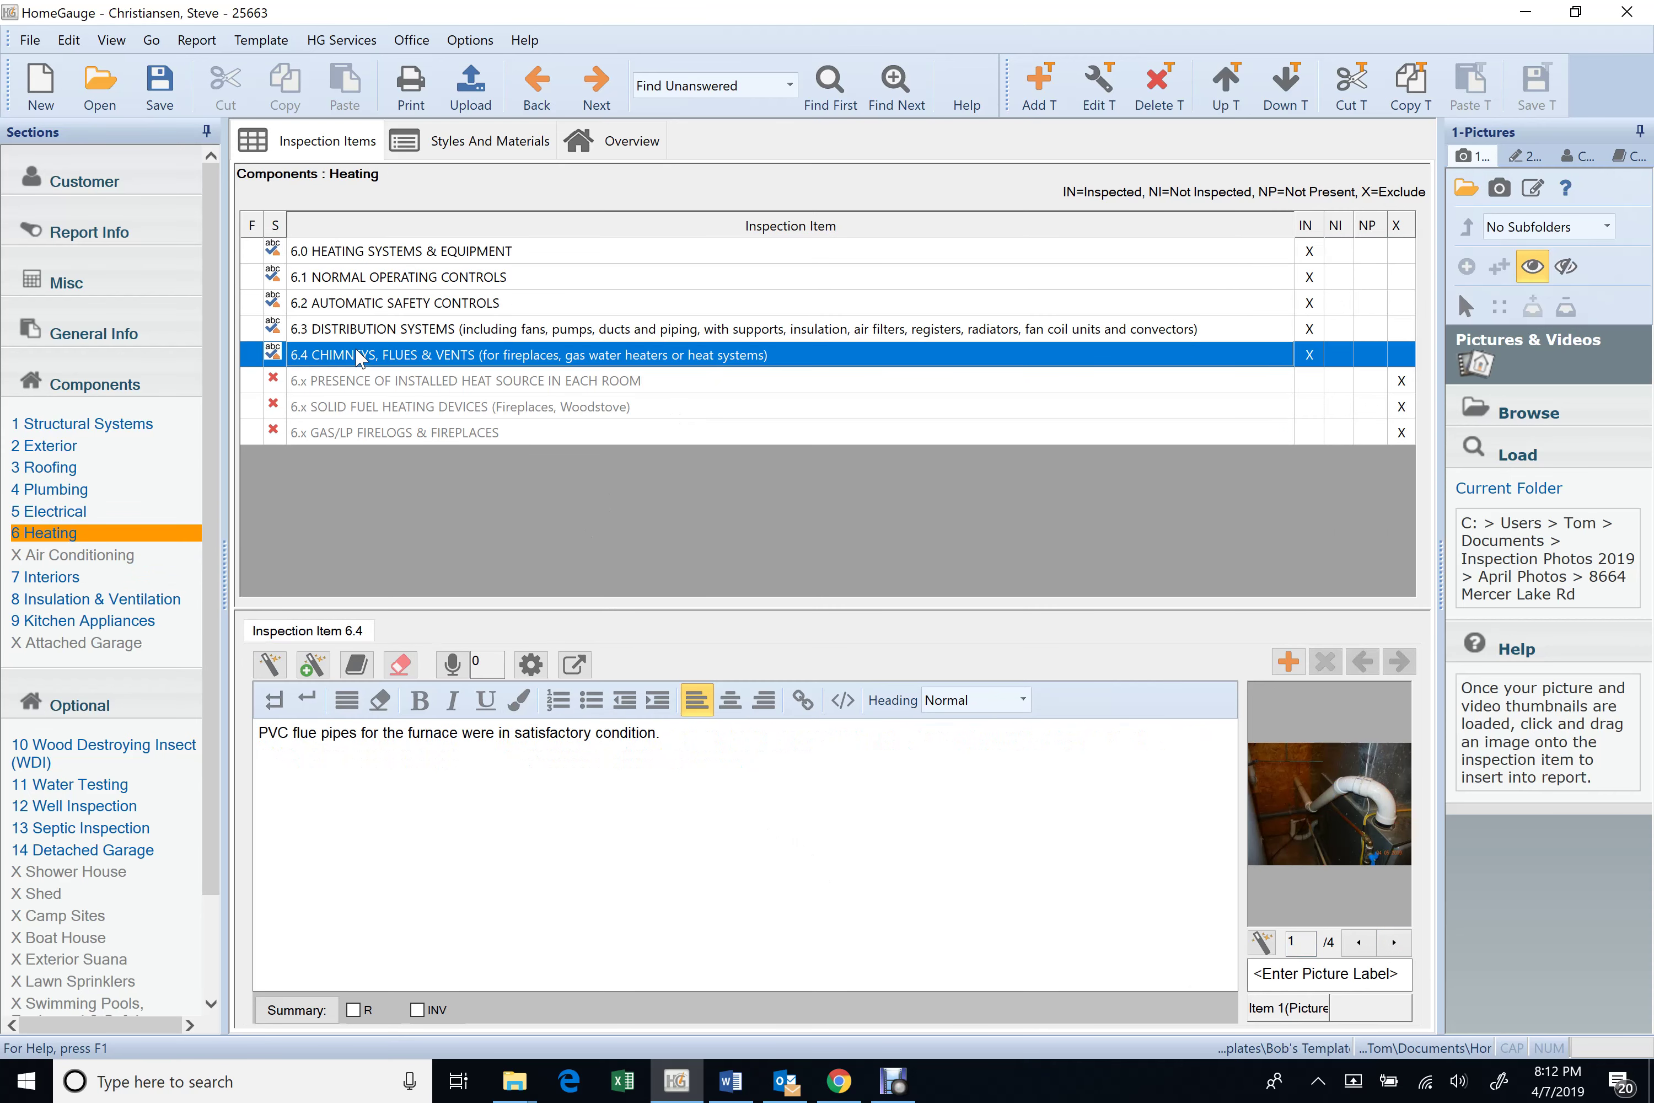
left_click(1396, 943)
left_click(1397, 944)
left_click(1395, 944)
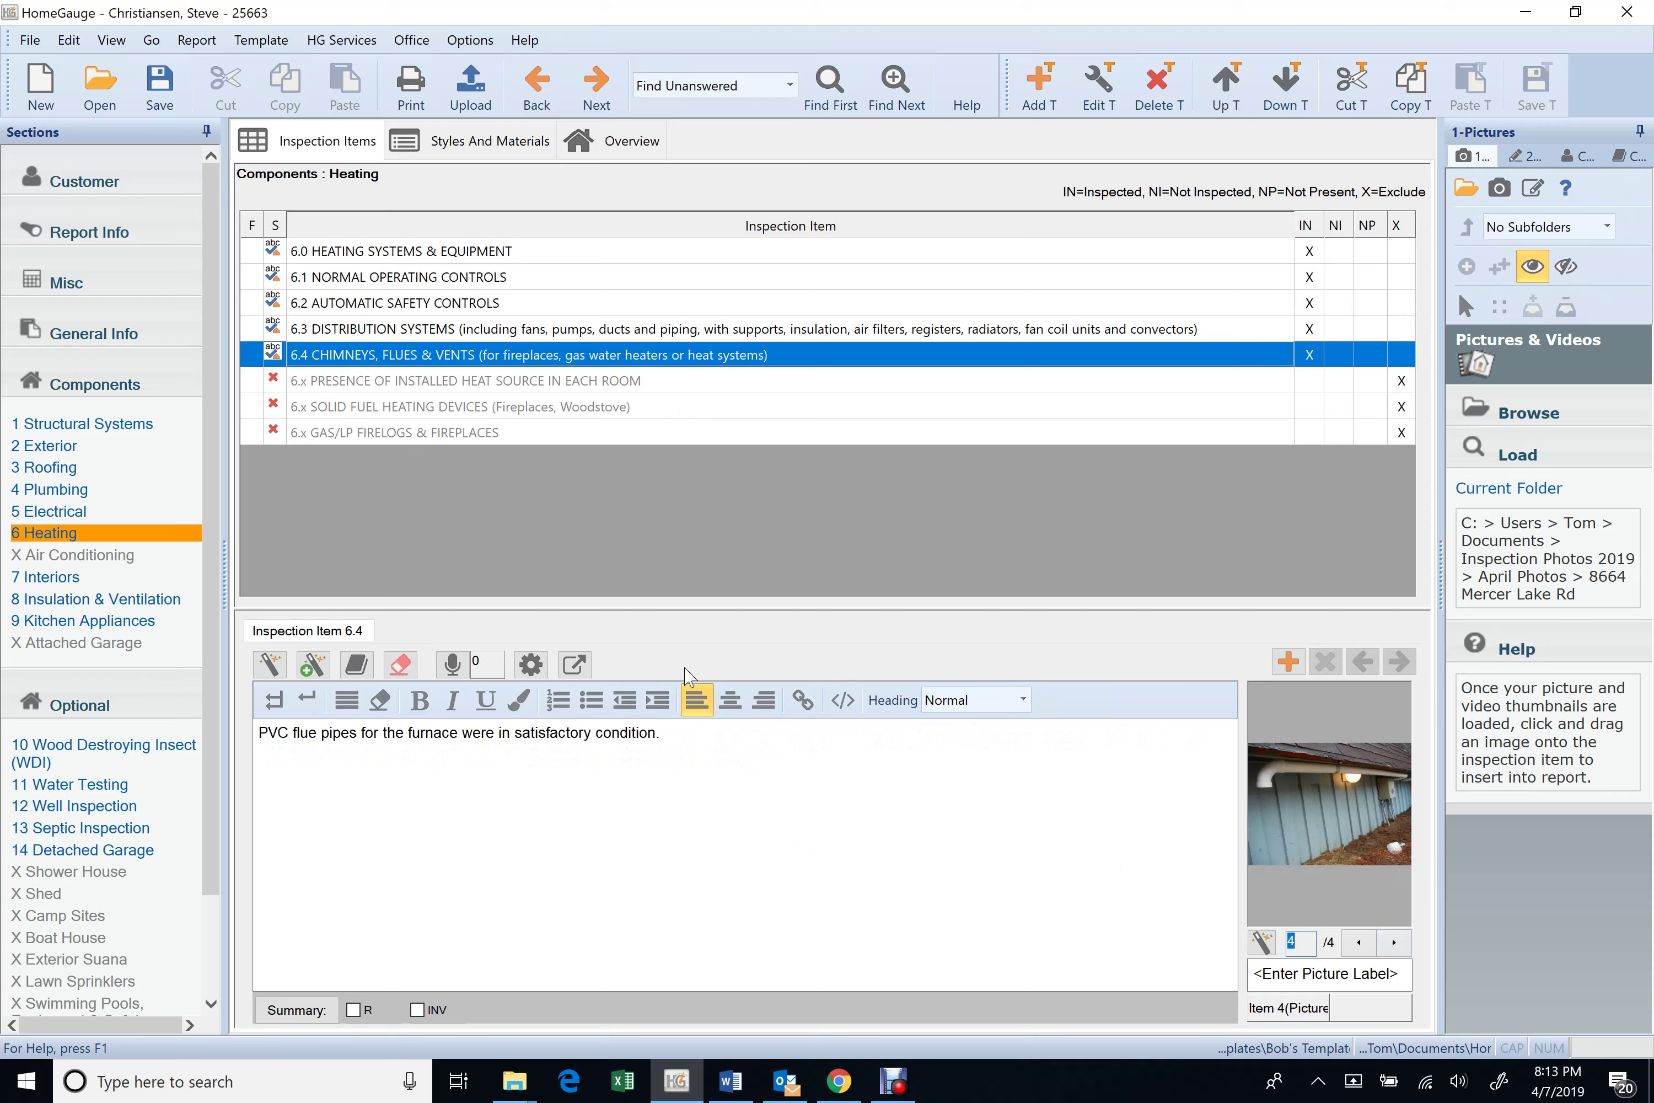
- Review the item 6.3 distribution systems comment and the item 6.2 safety controls comment with its three pictures, and return to item 6.4
left_click(461, 331)
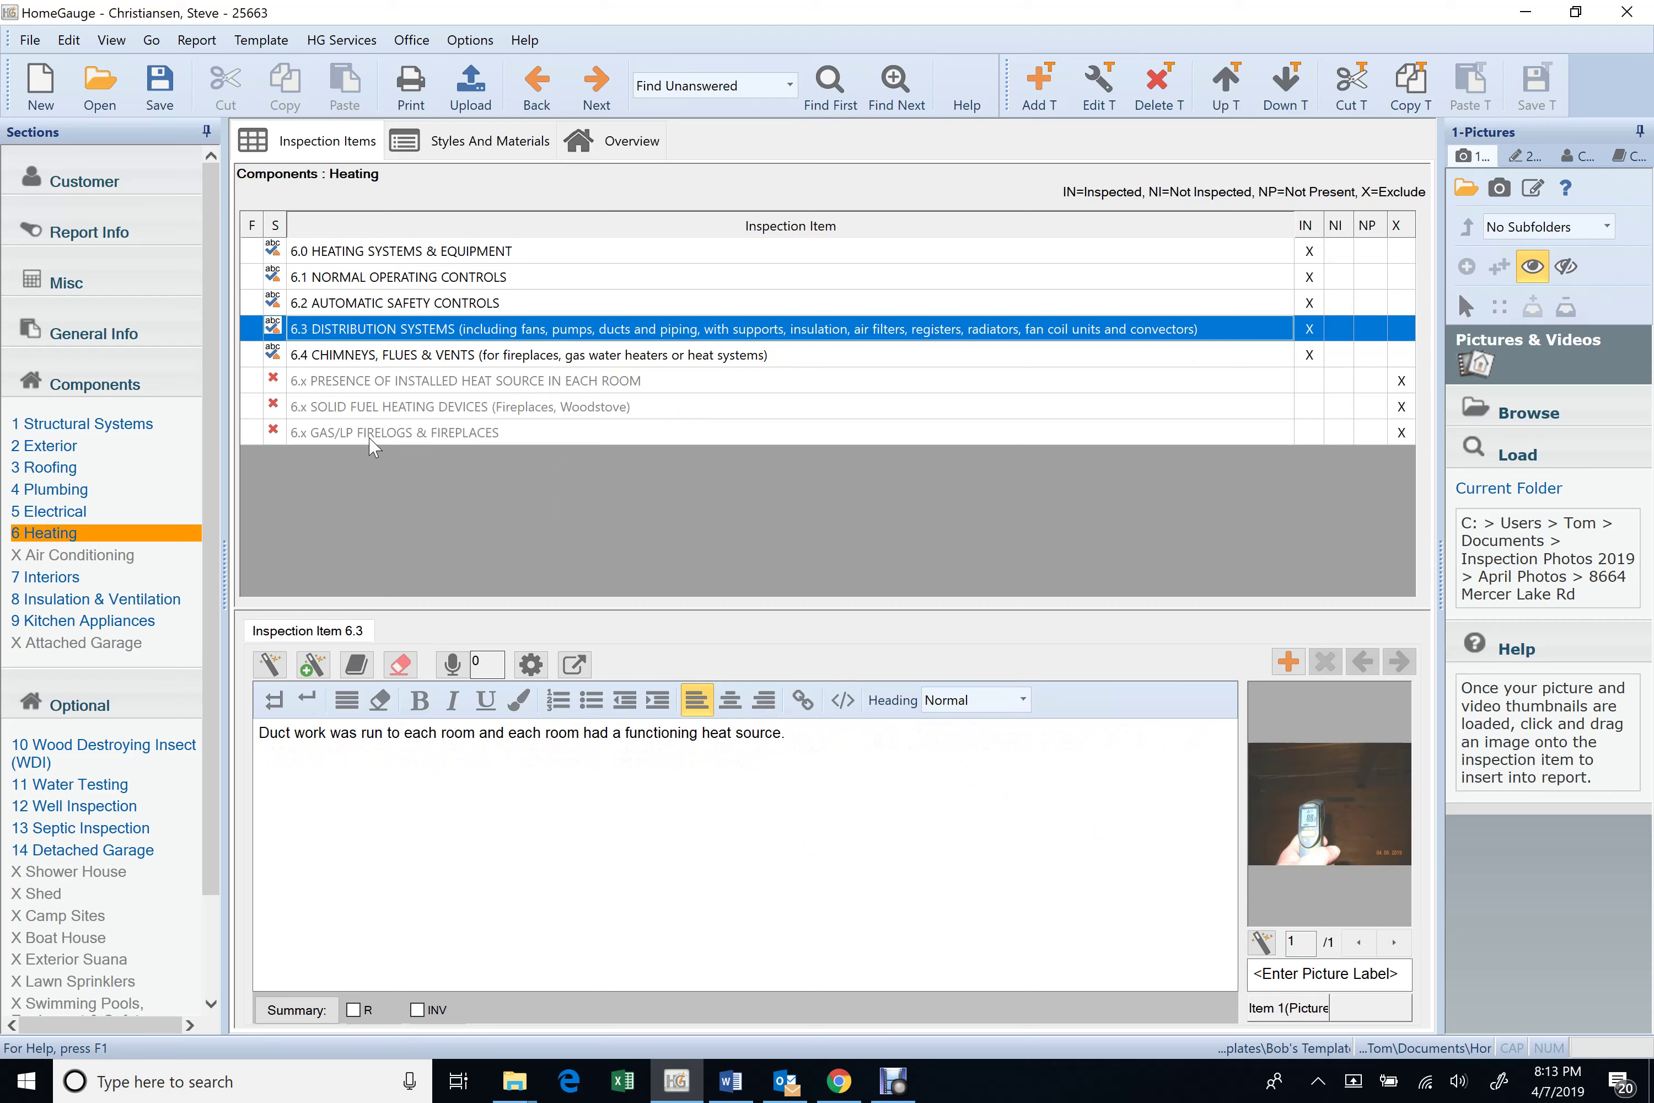
left_click(385, 303)
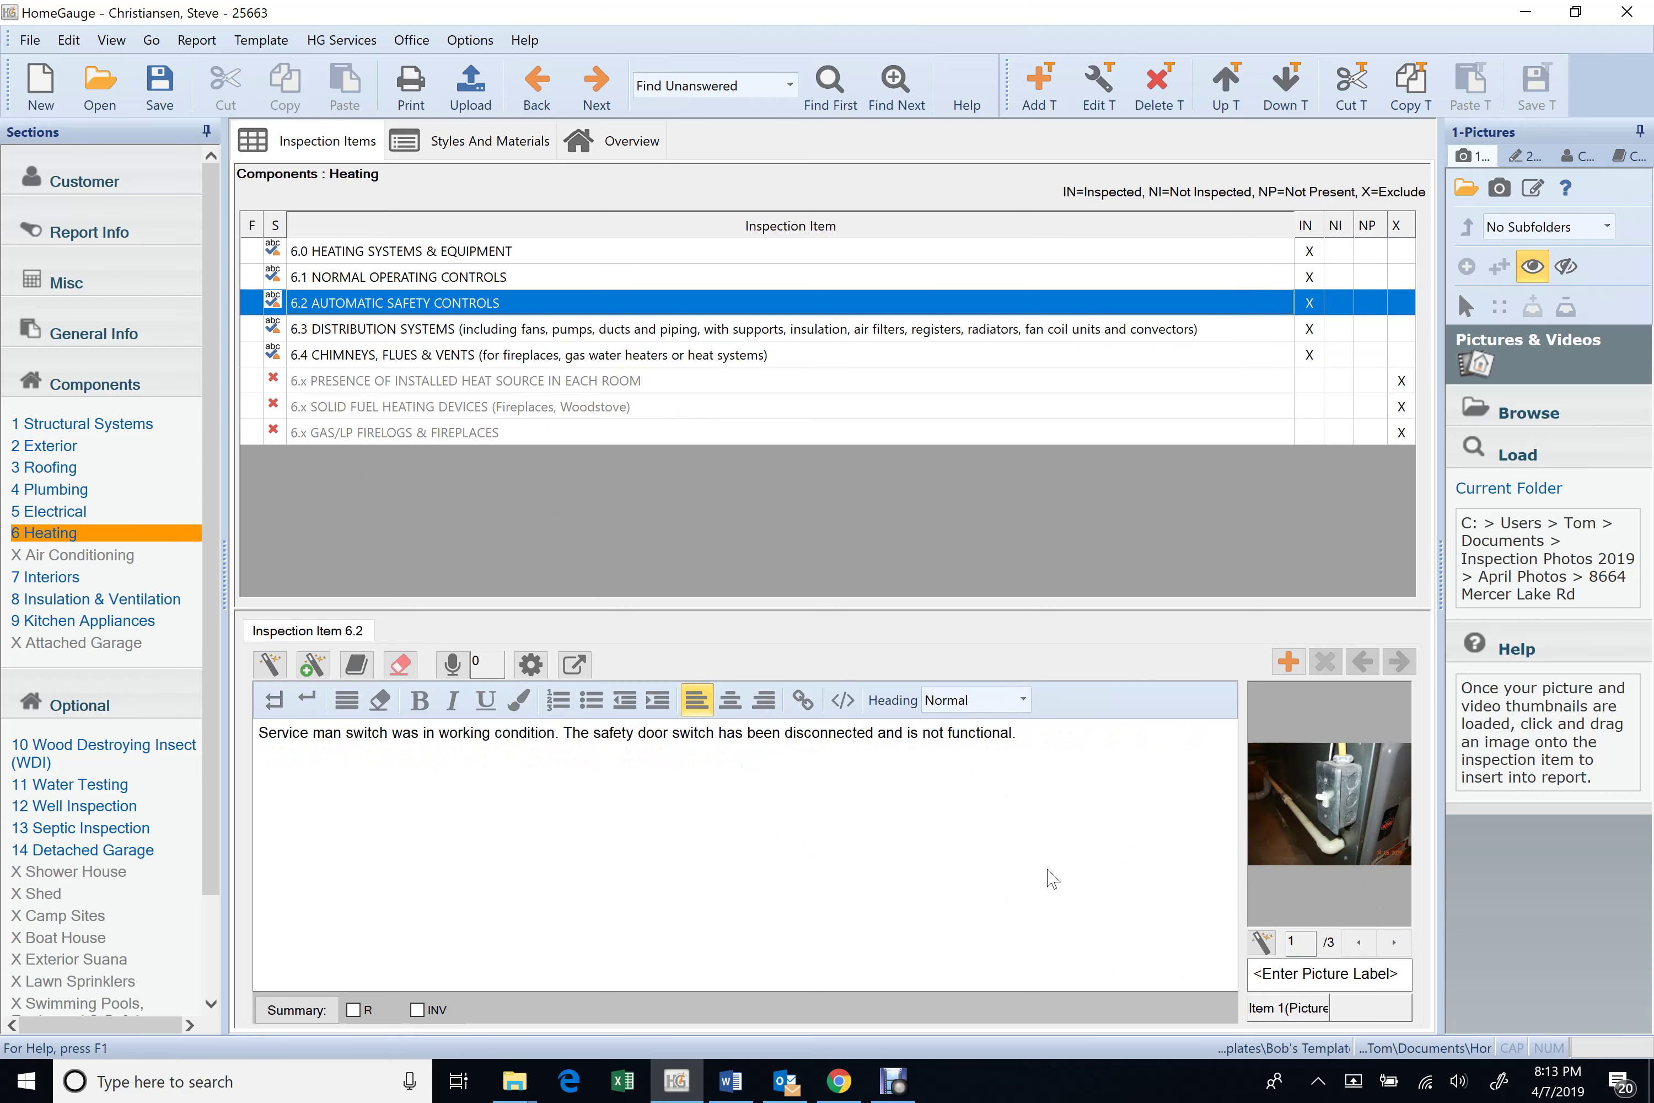
left_click(1395, 942)
left_click(1395, 942)
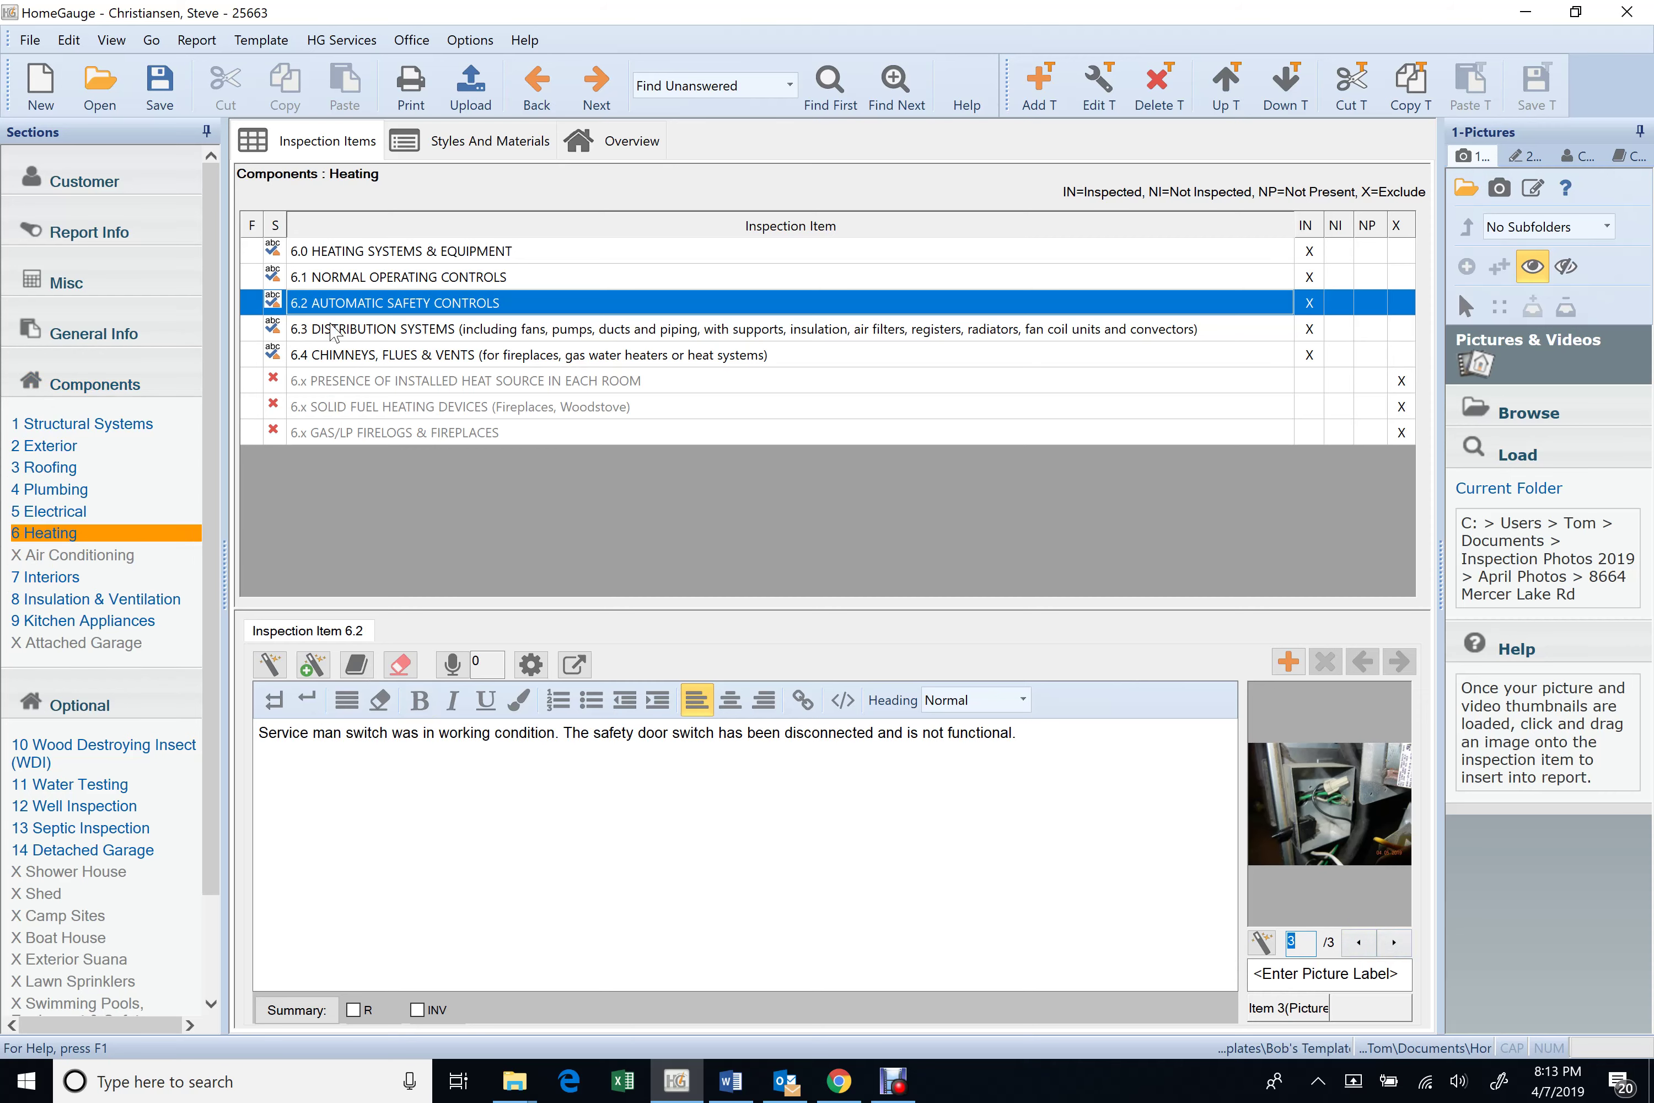
left_click(335, 331)
left_click(343, 356)
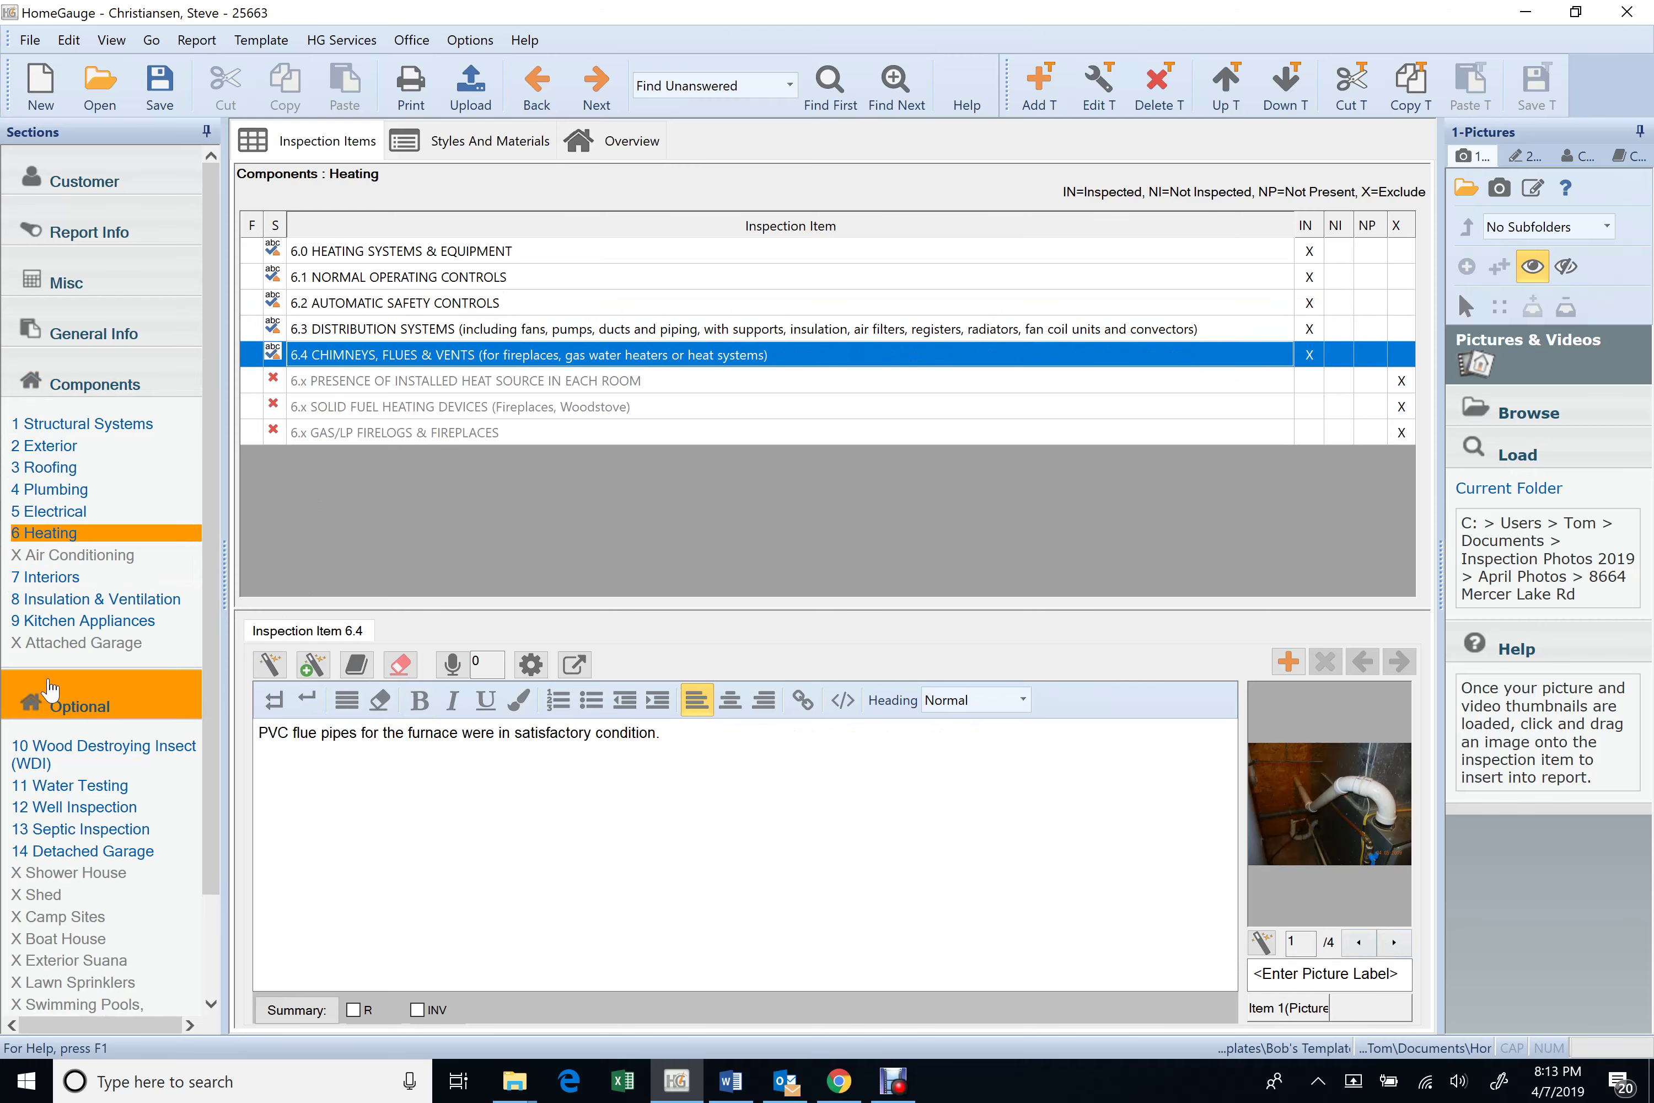
- In the Interiors section, flag the item 7.0 ceiling stain comment as INV in the summary and go on to item 7.1 Walls
left_click(49, 581)
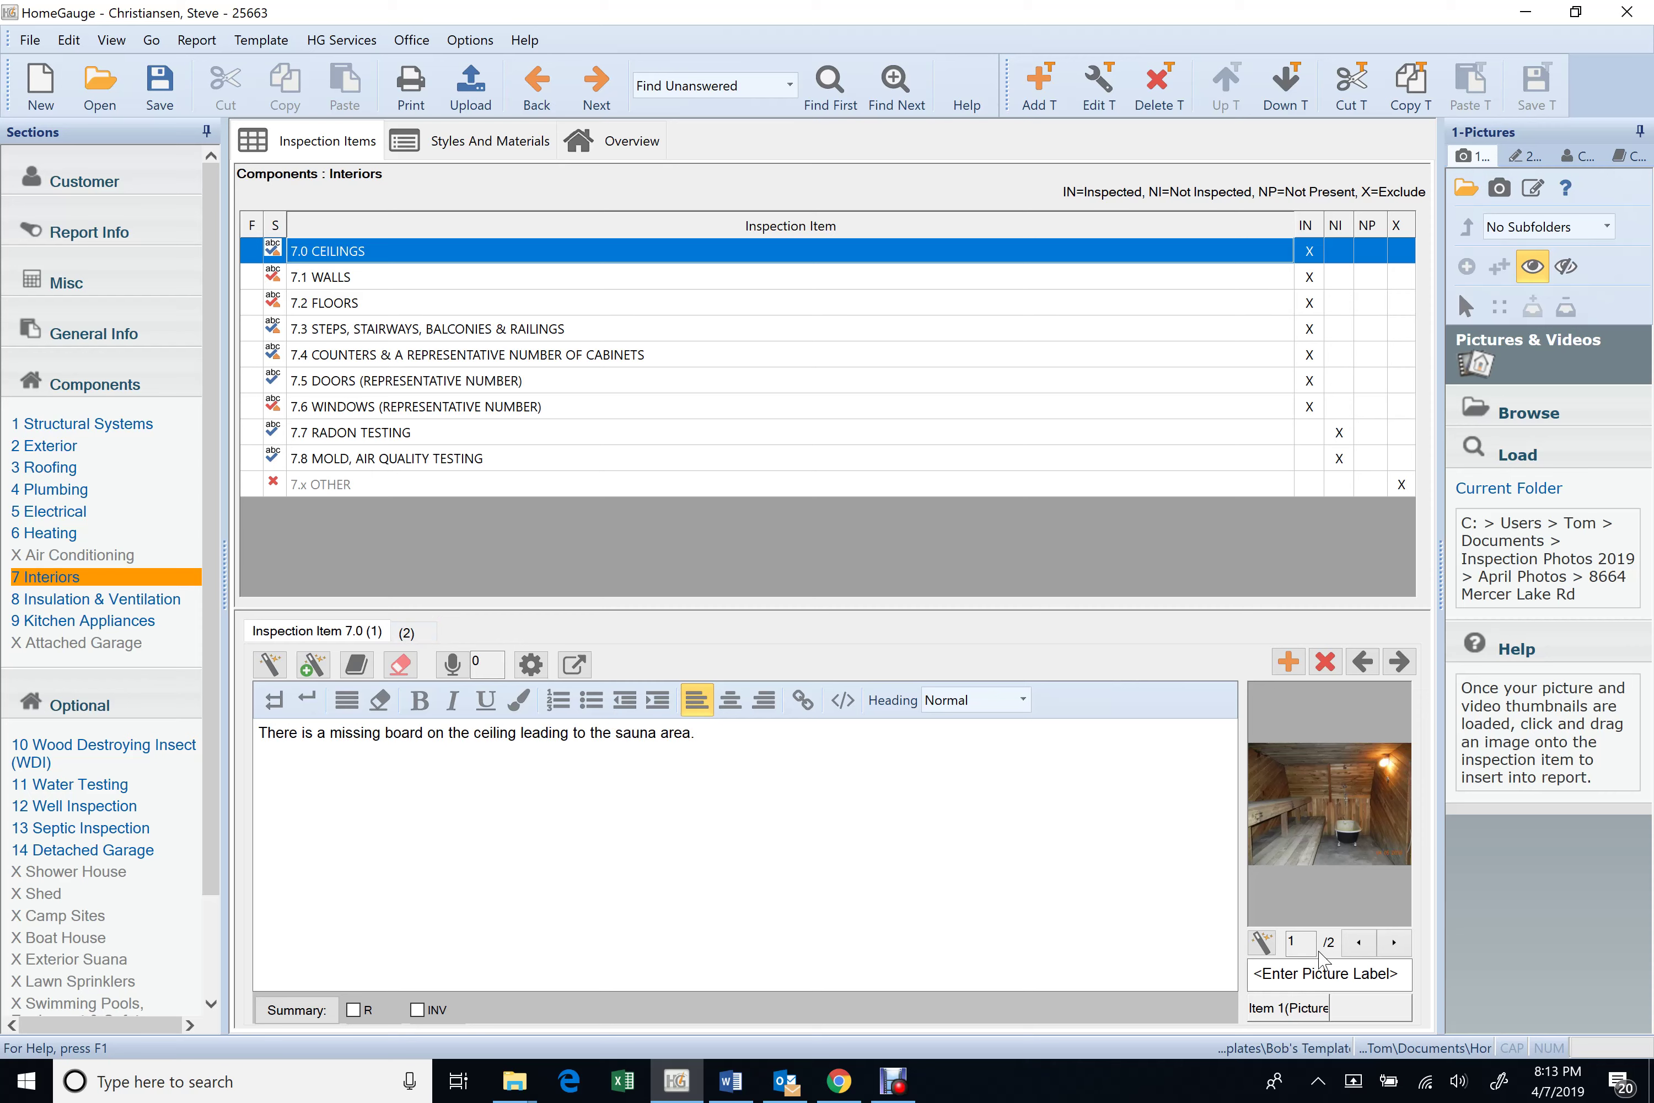
left_click(1394, 942)
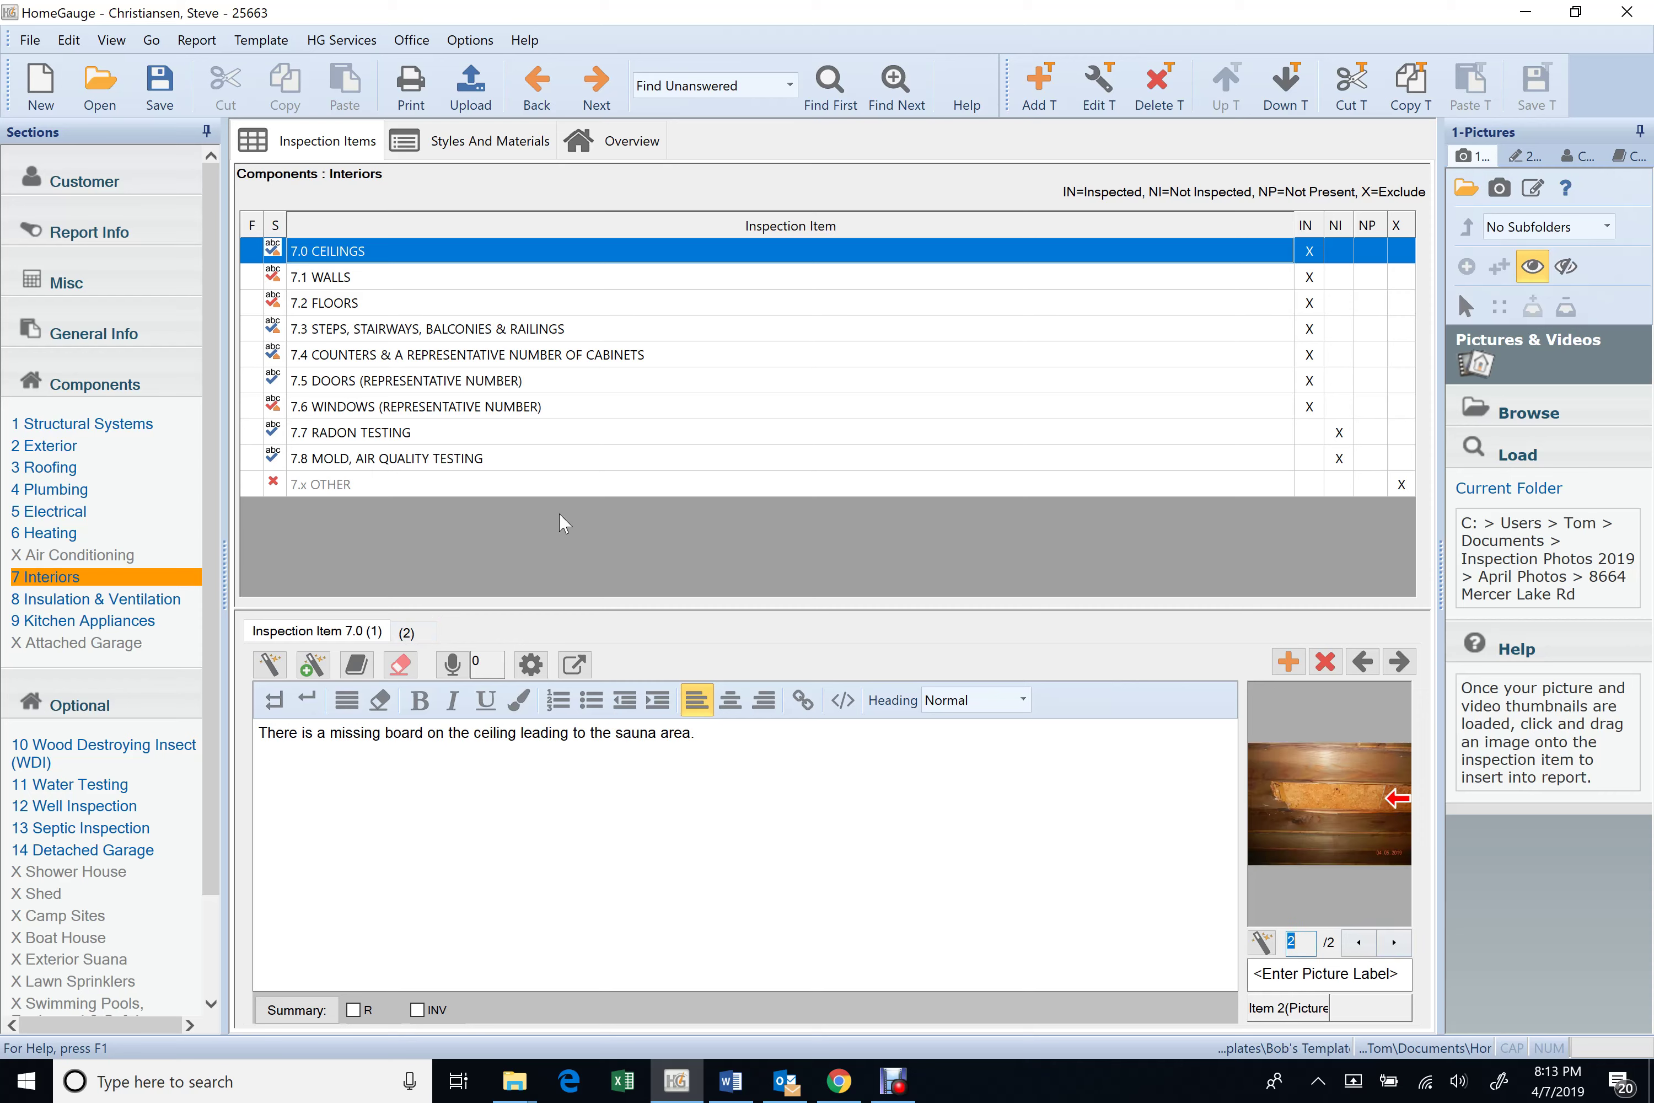
left_click(421, 632)
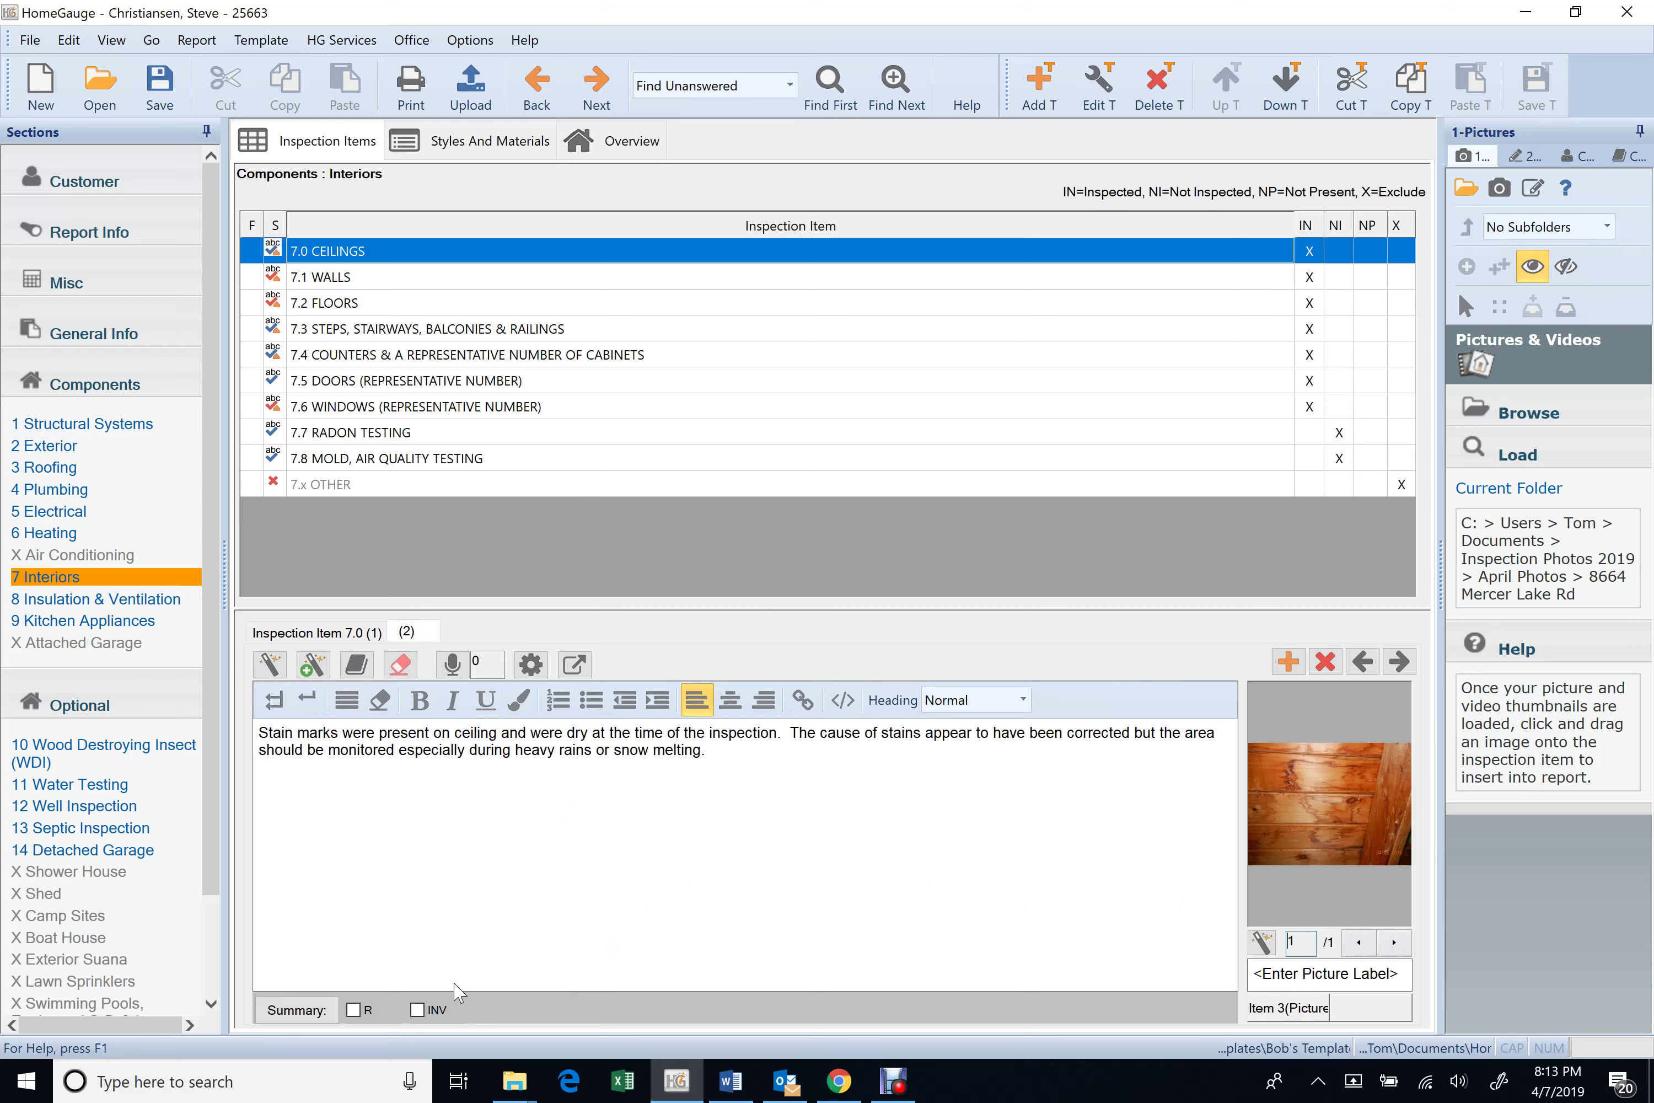
left_click(422, 1015)
left_click(388, 284)
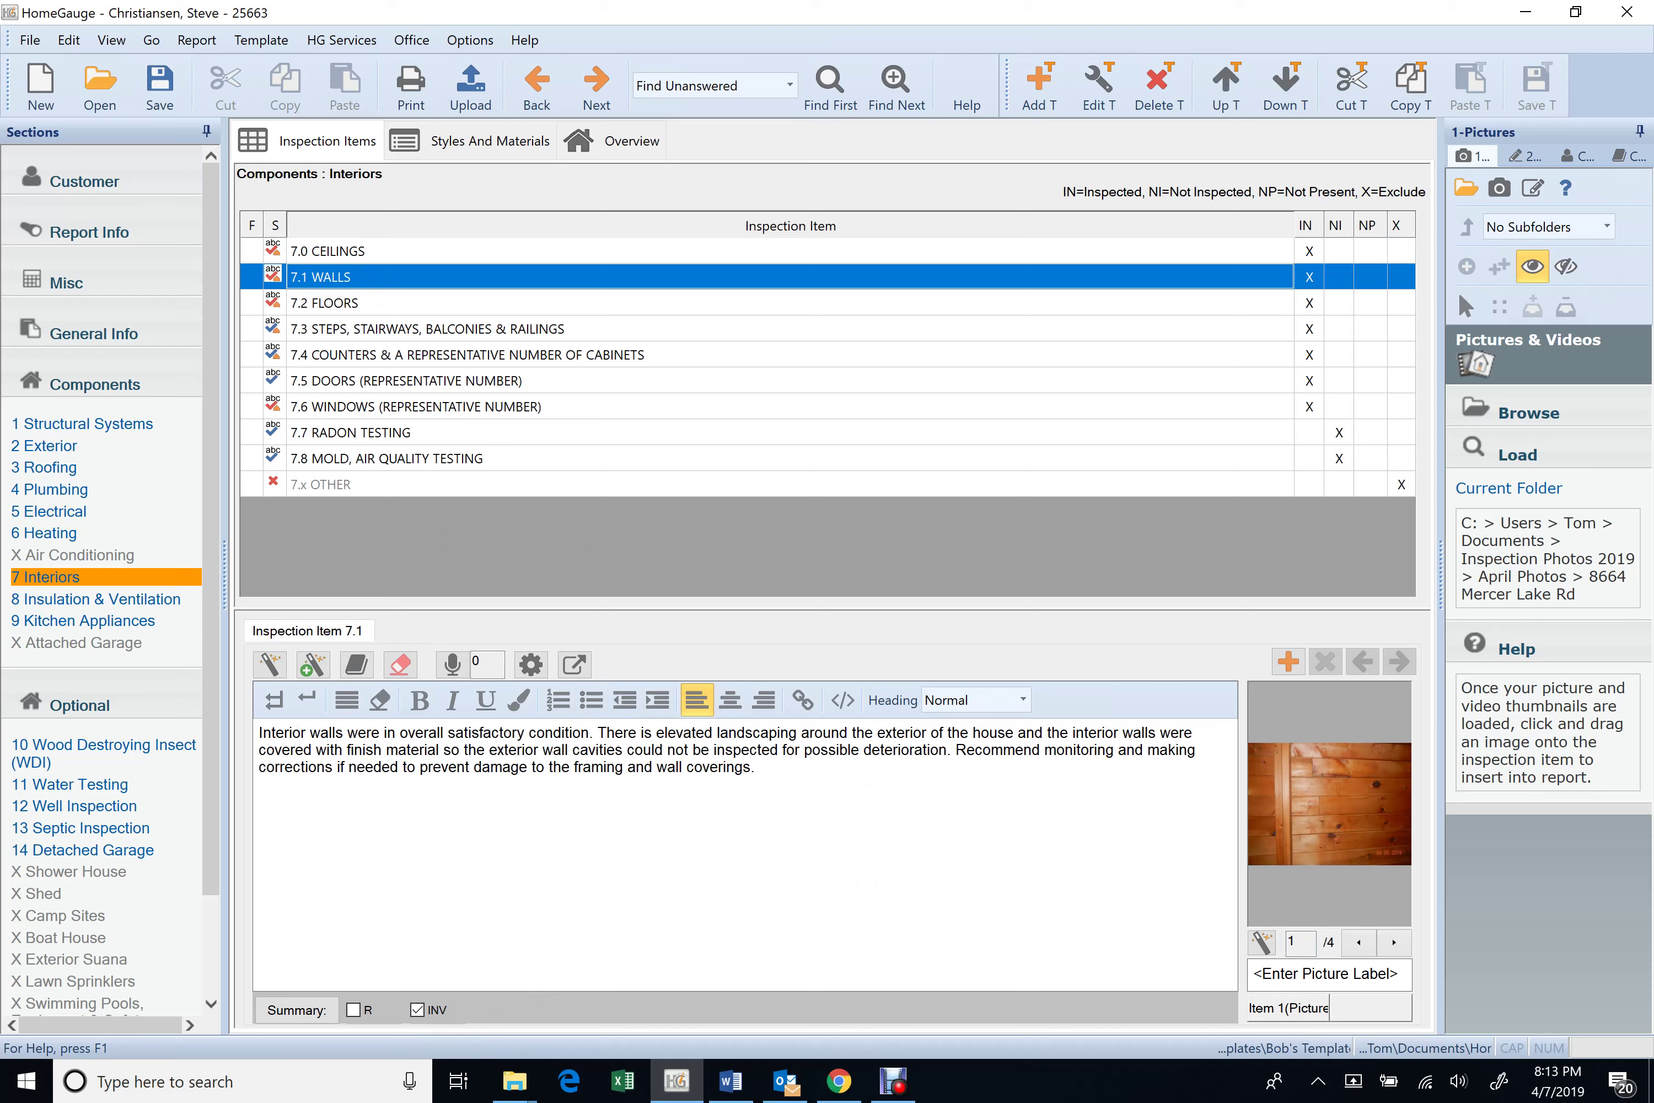
- Look through the remaining item 7.1 Walls pictures, and review the item 7.2 Floors comment with its three pictures
double_click(1394, 943)
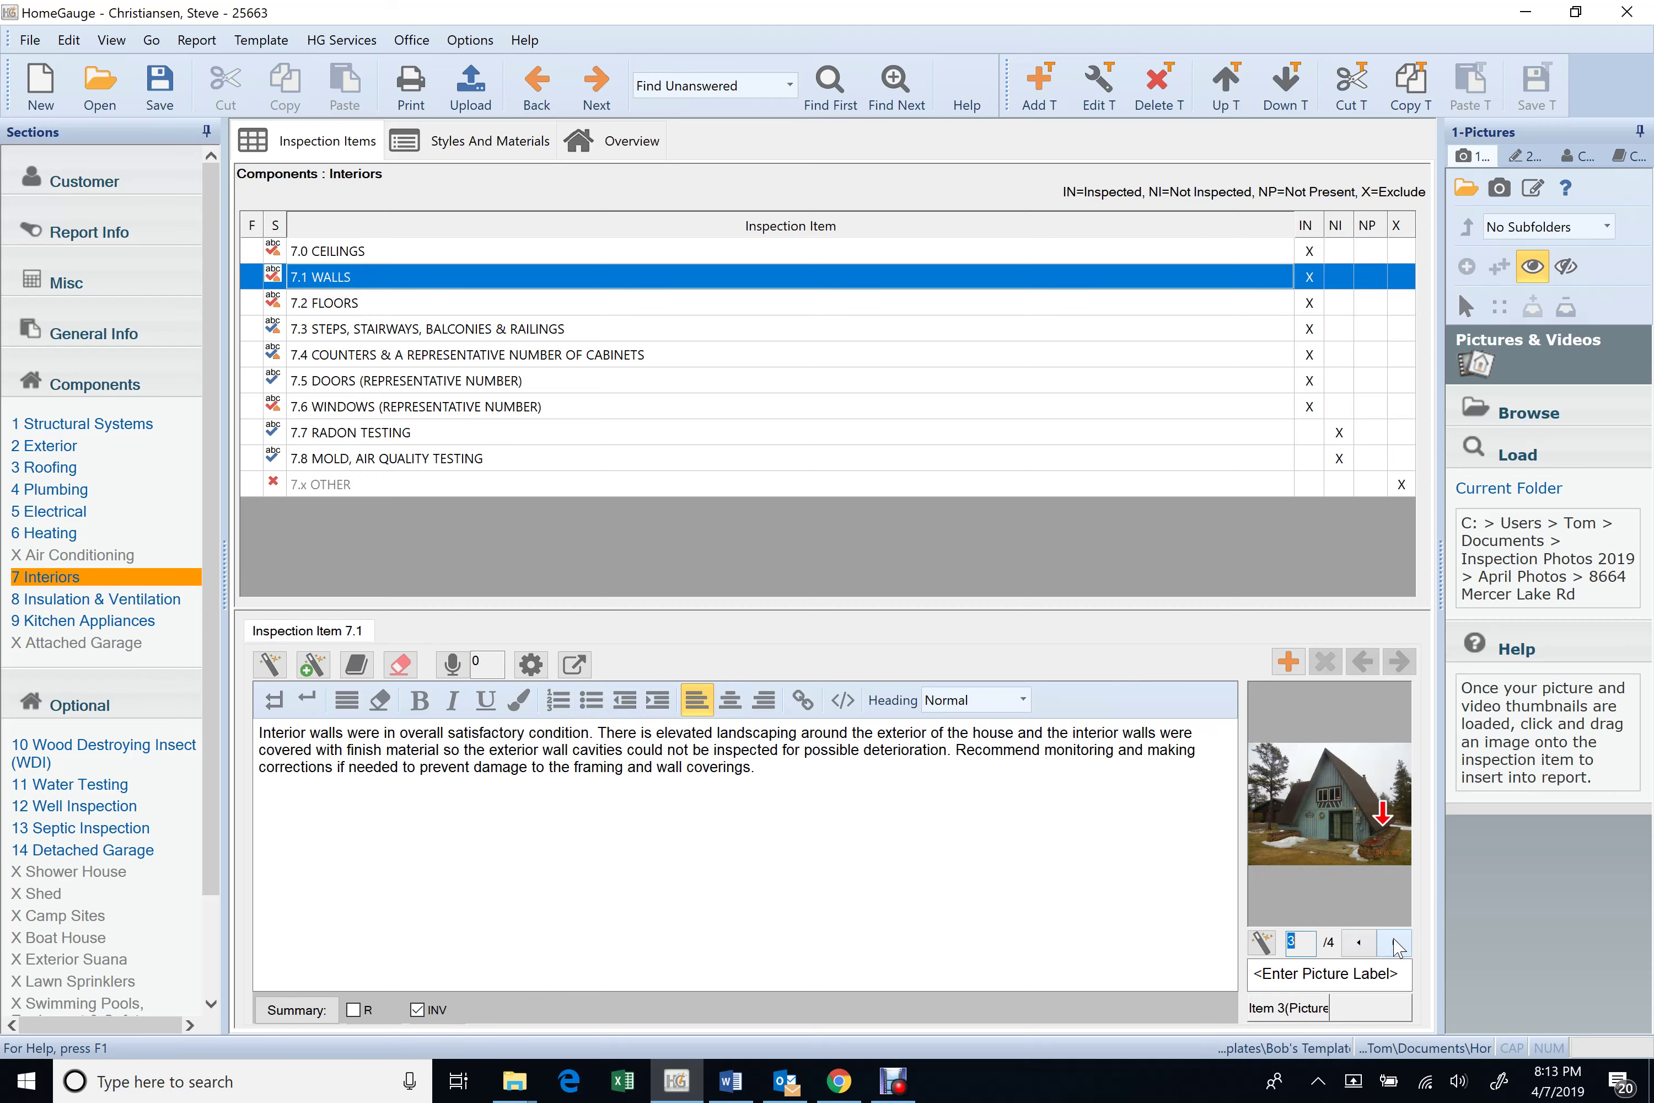
left_click(1394, 943)
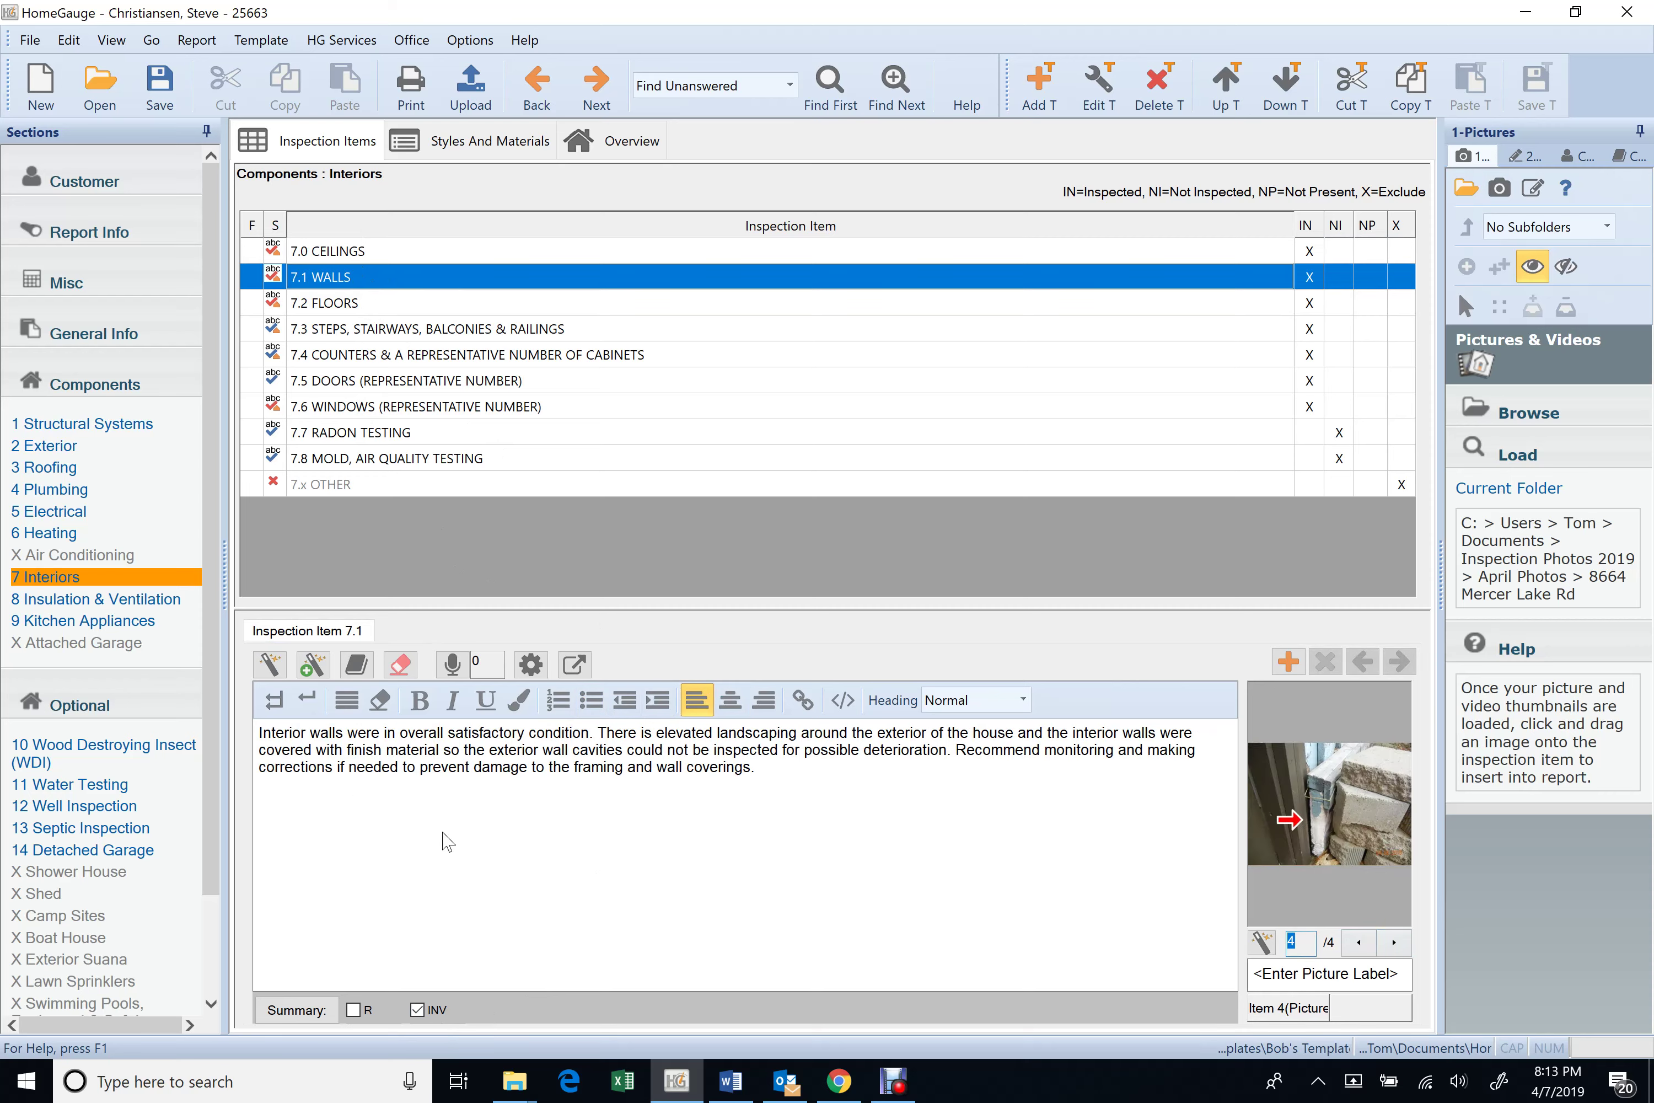
left_click(404, 311)
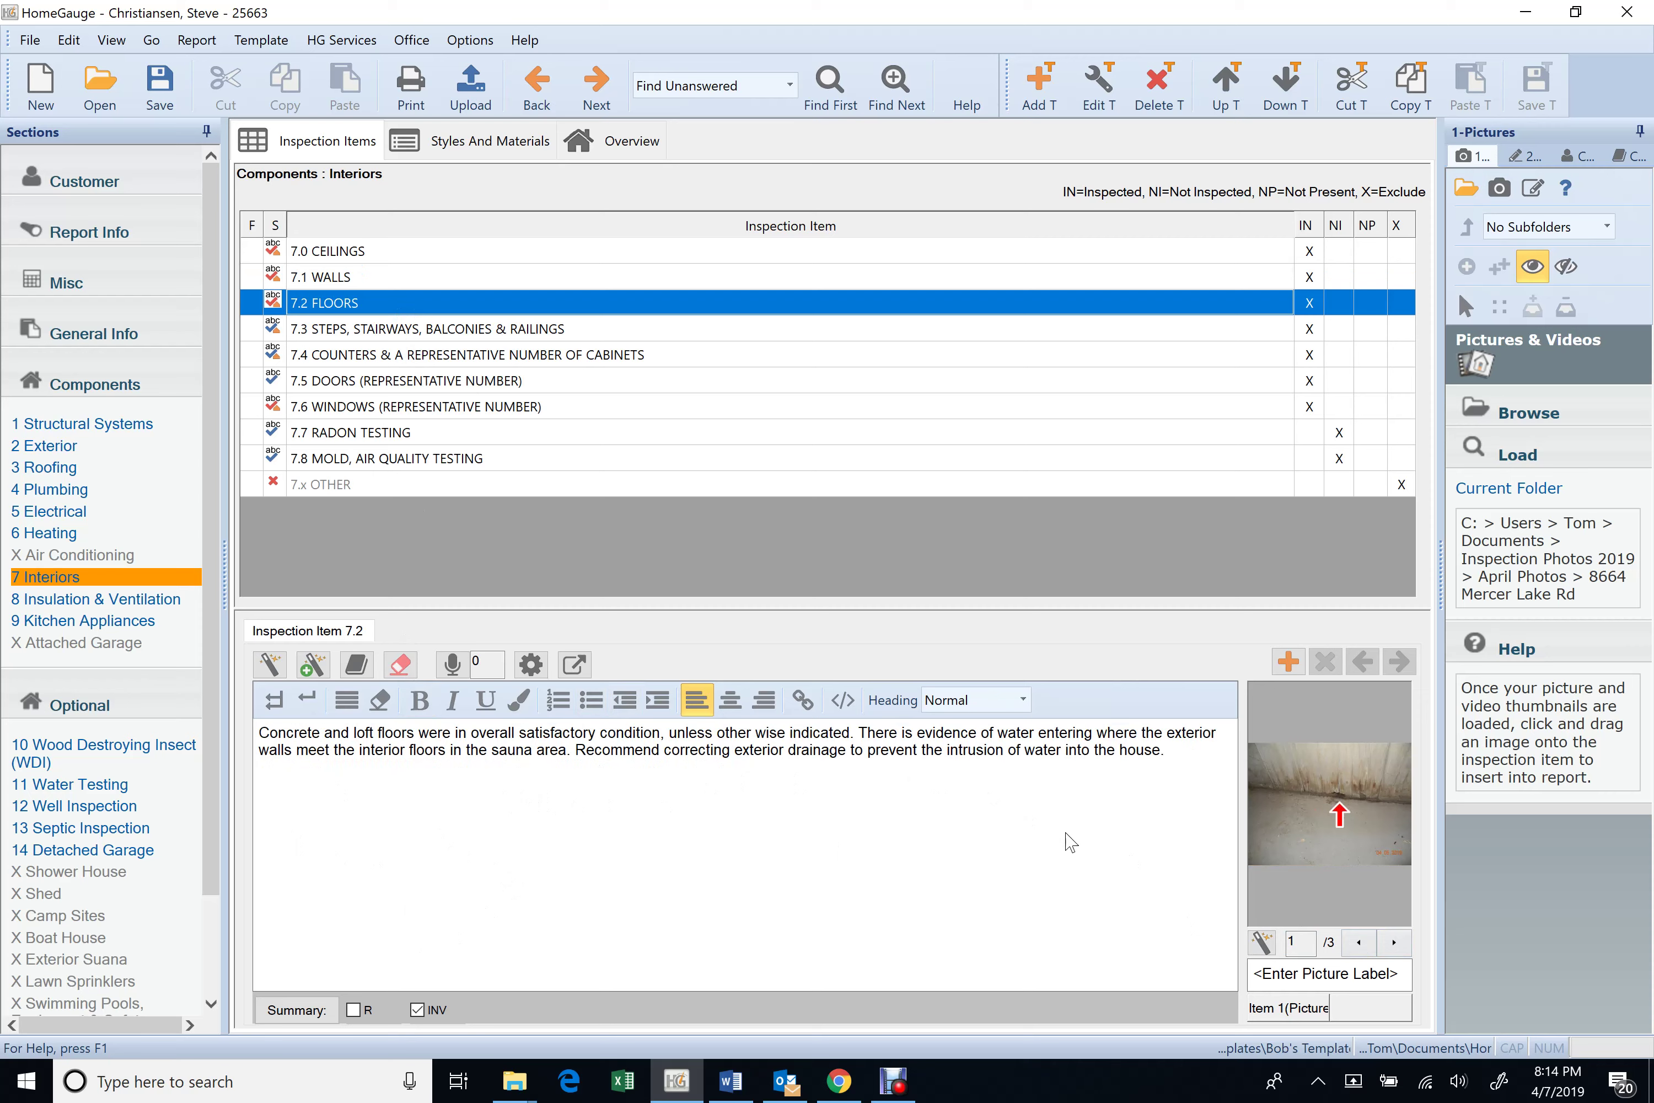
left_click(1394, 943)
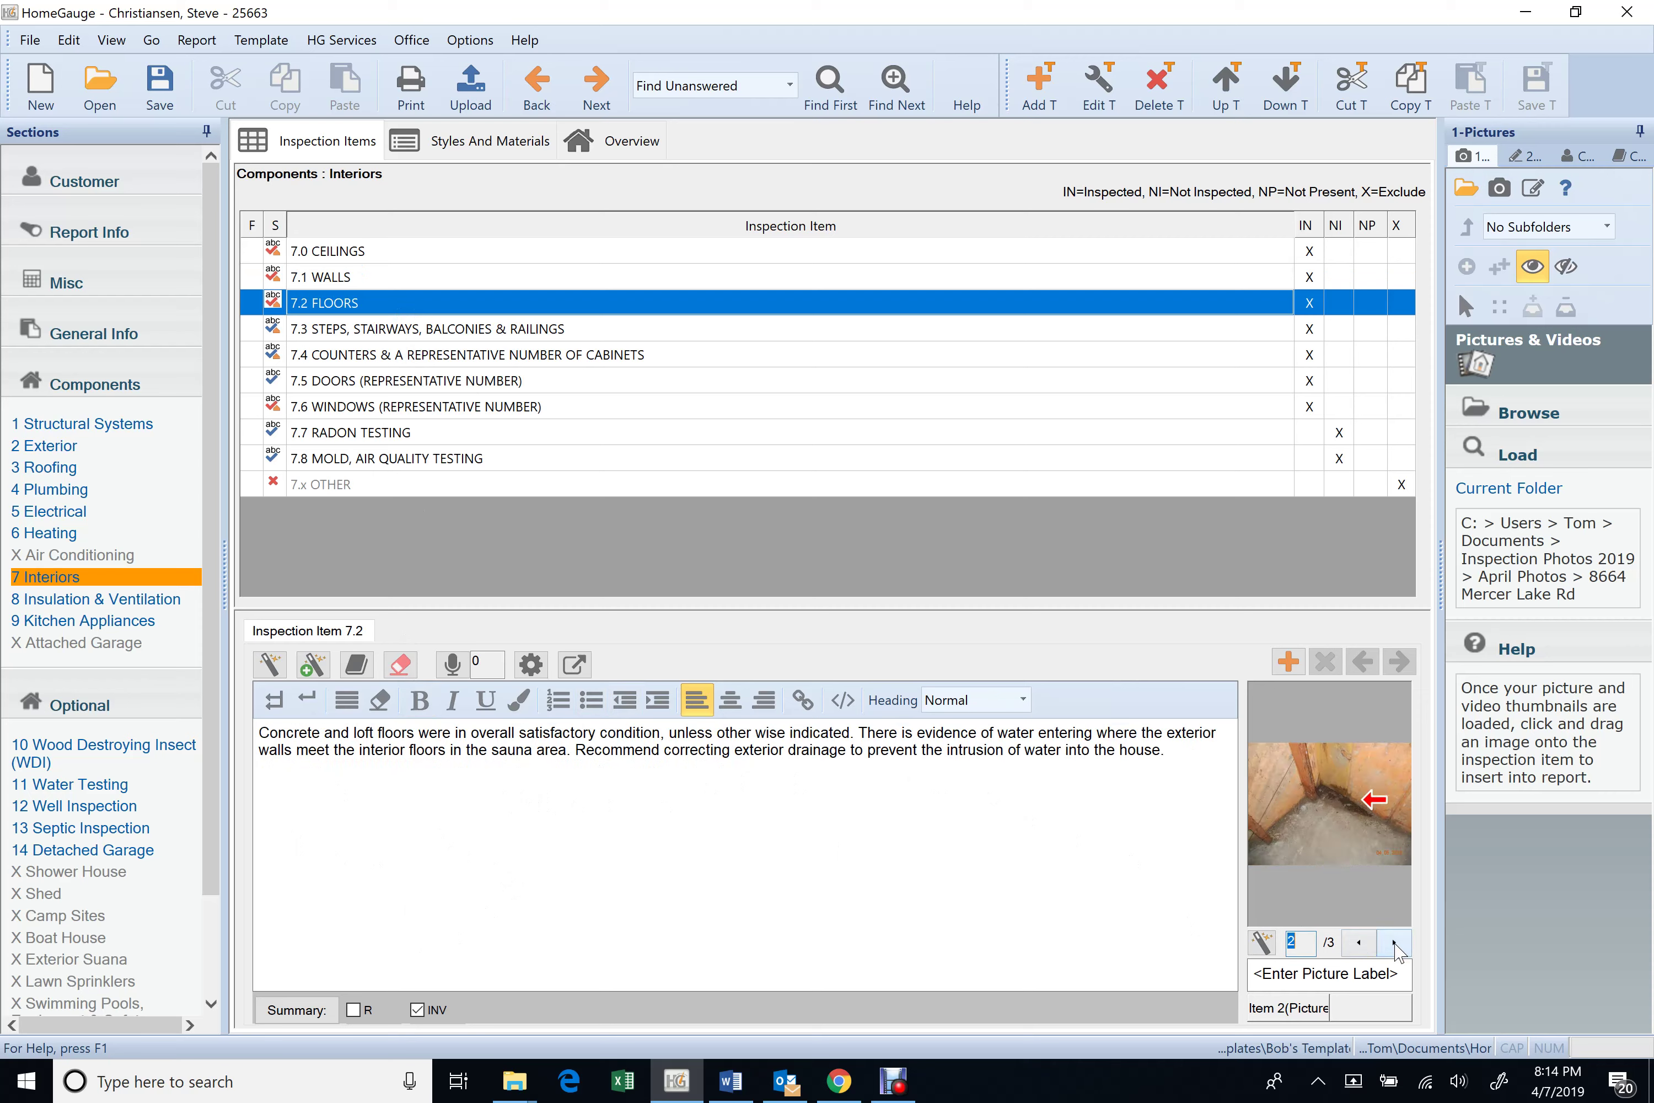
left_click(1394, 944)
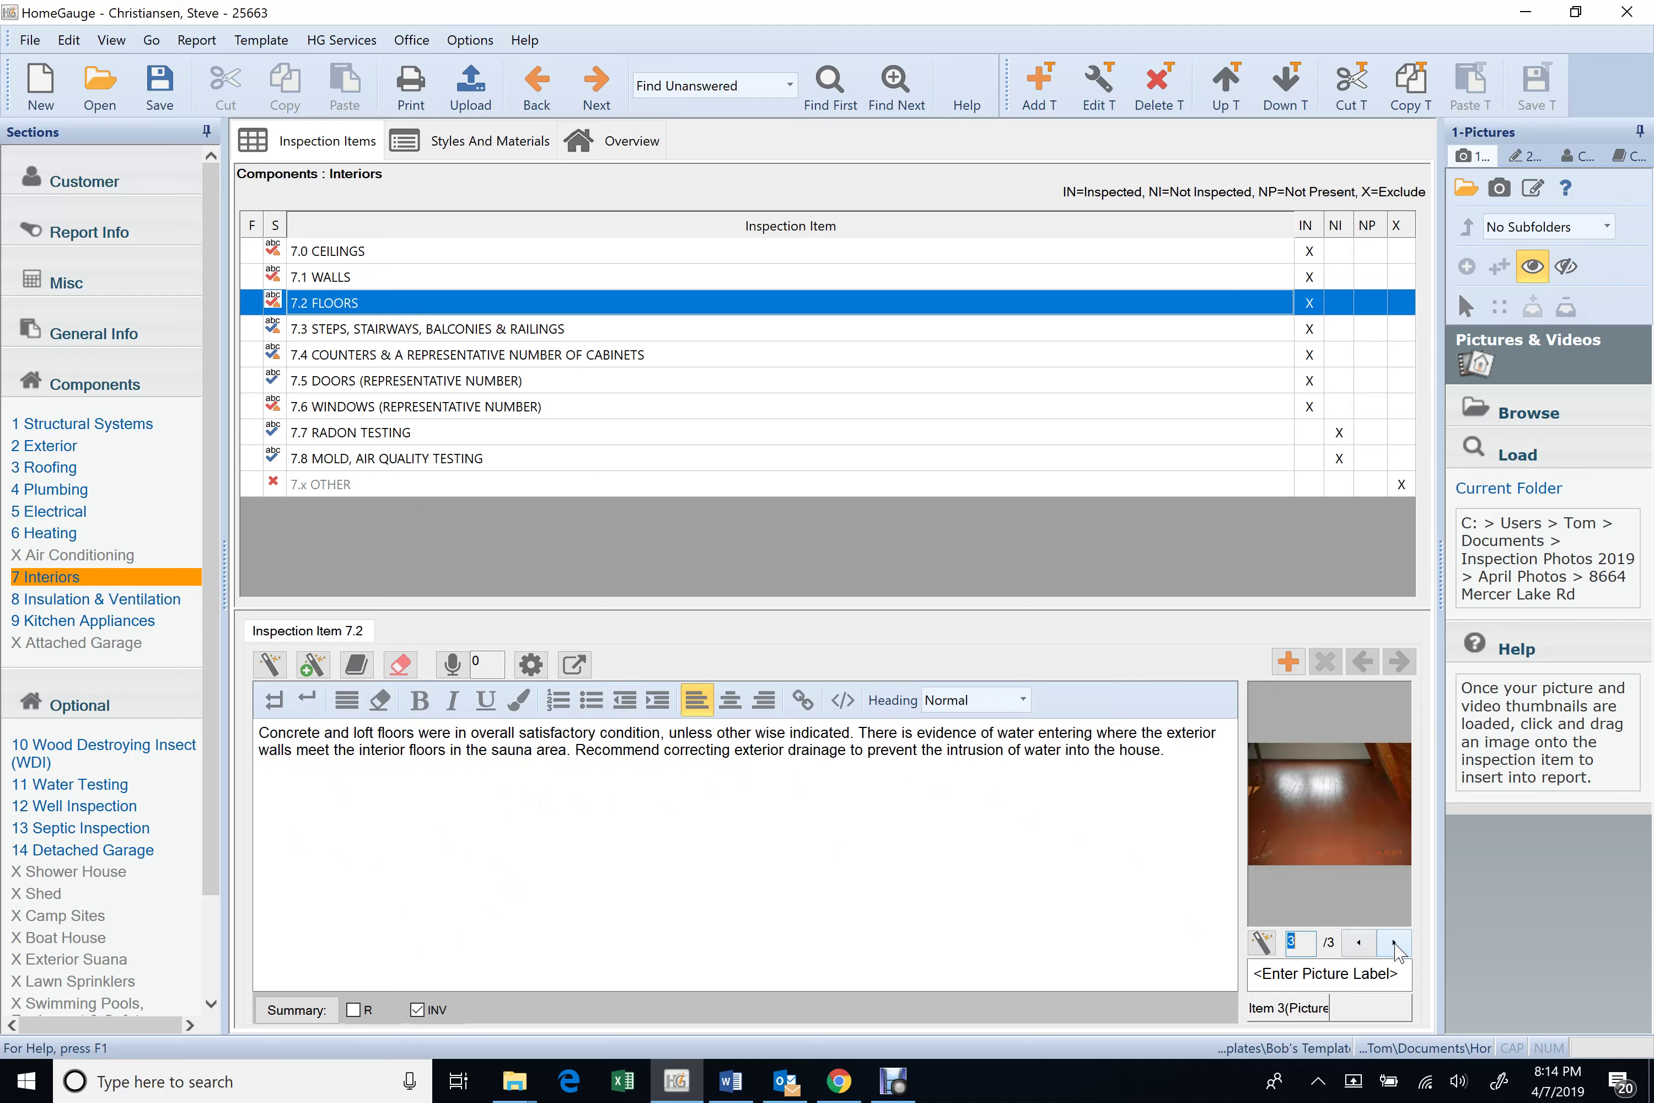
- Review the comments for items 7.3 through 7.5 and the first two item 7.6 Windows comments
left_click(403, 335)
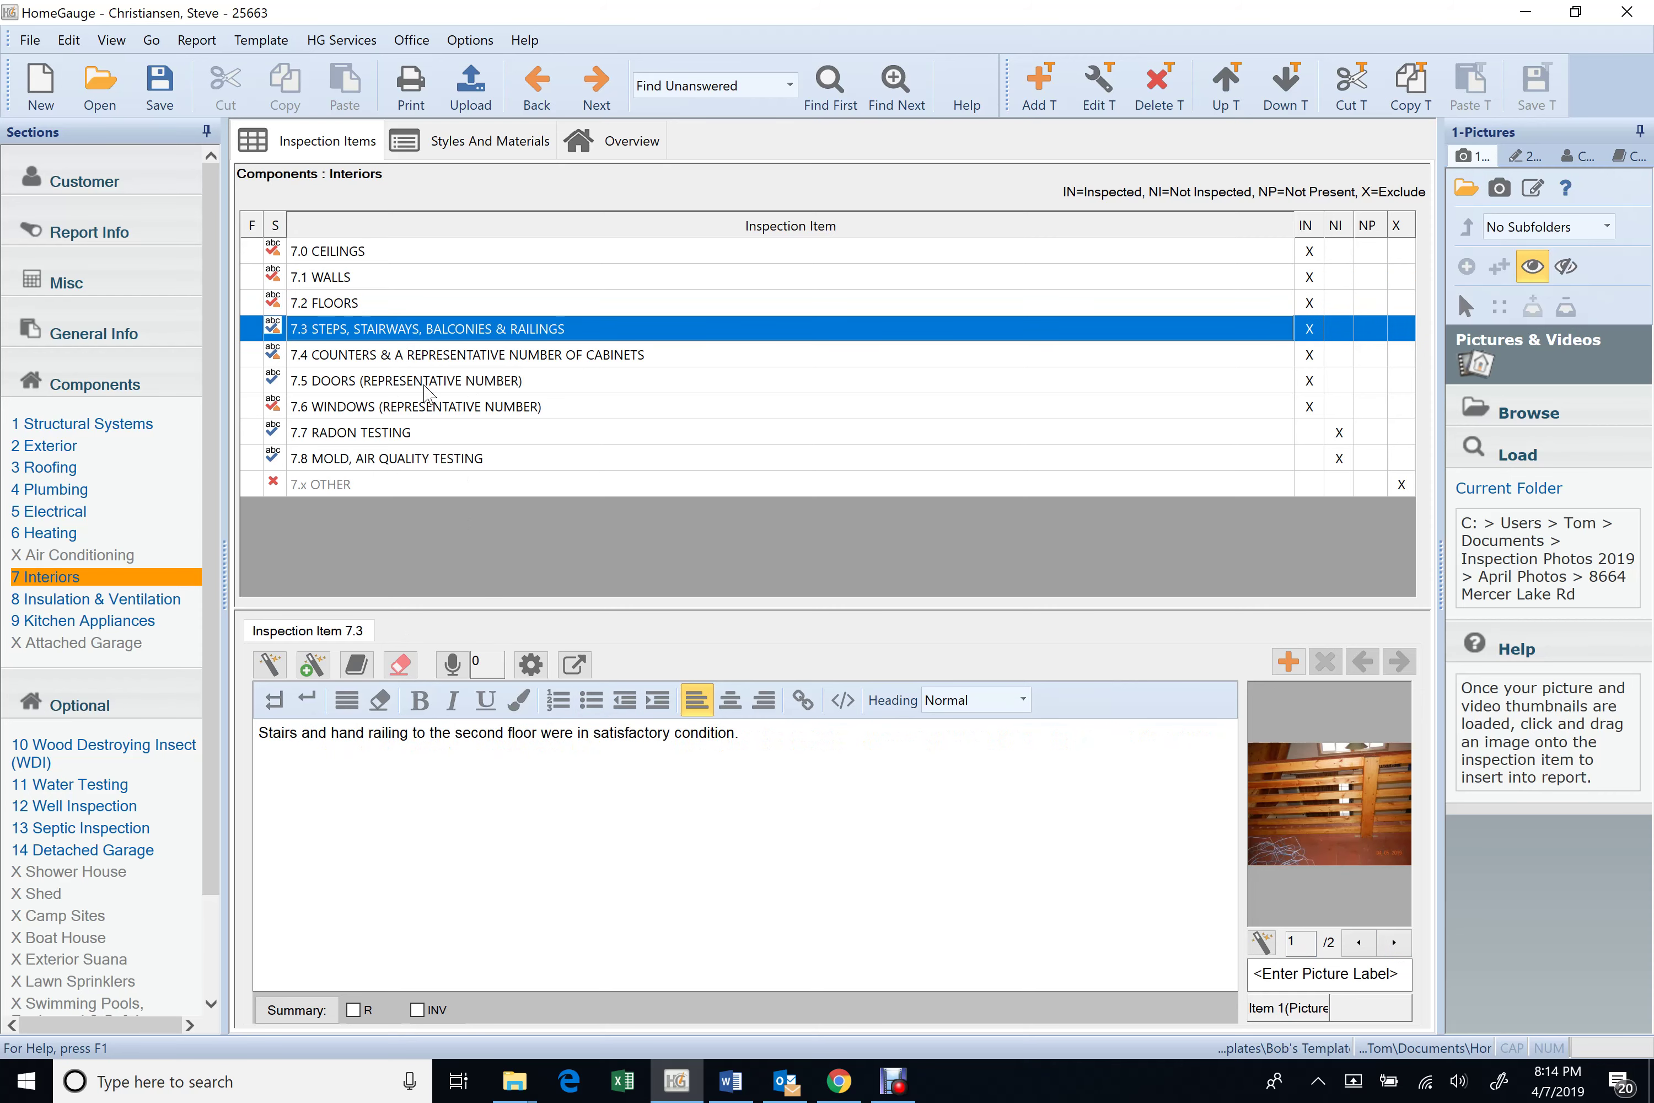
left_click(428, 360)
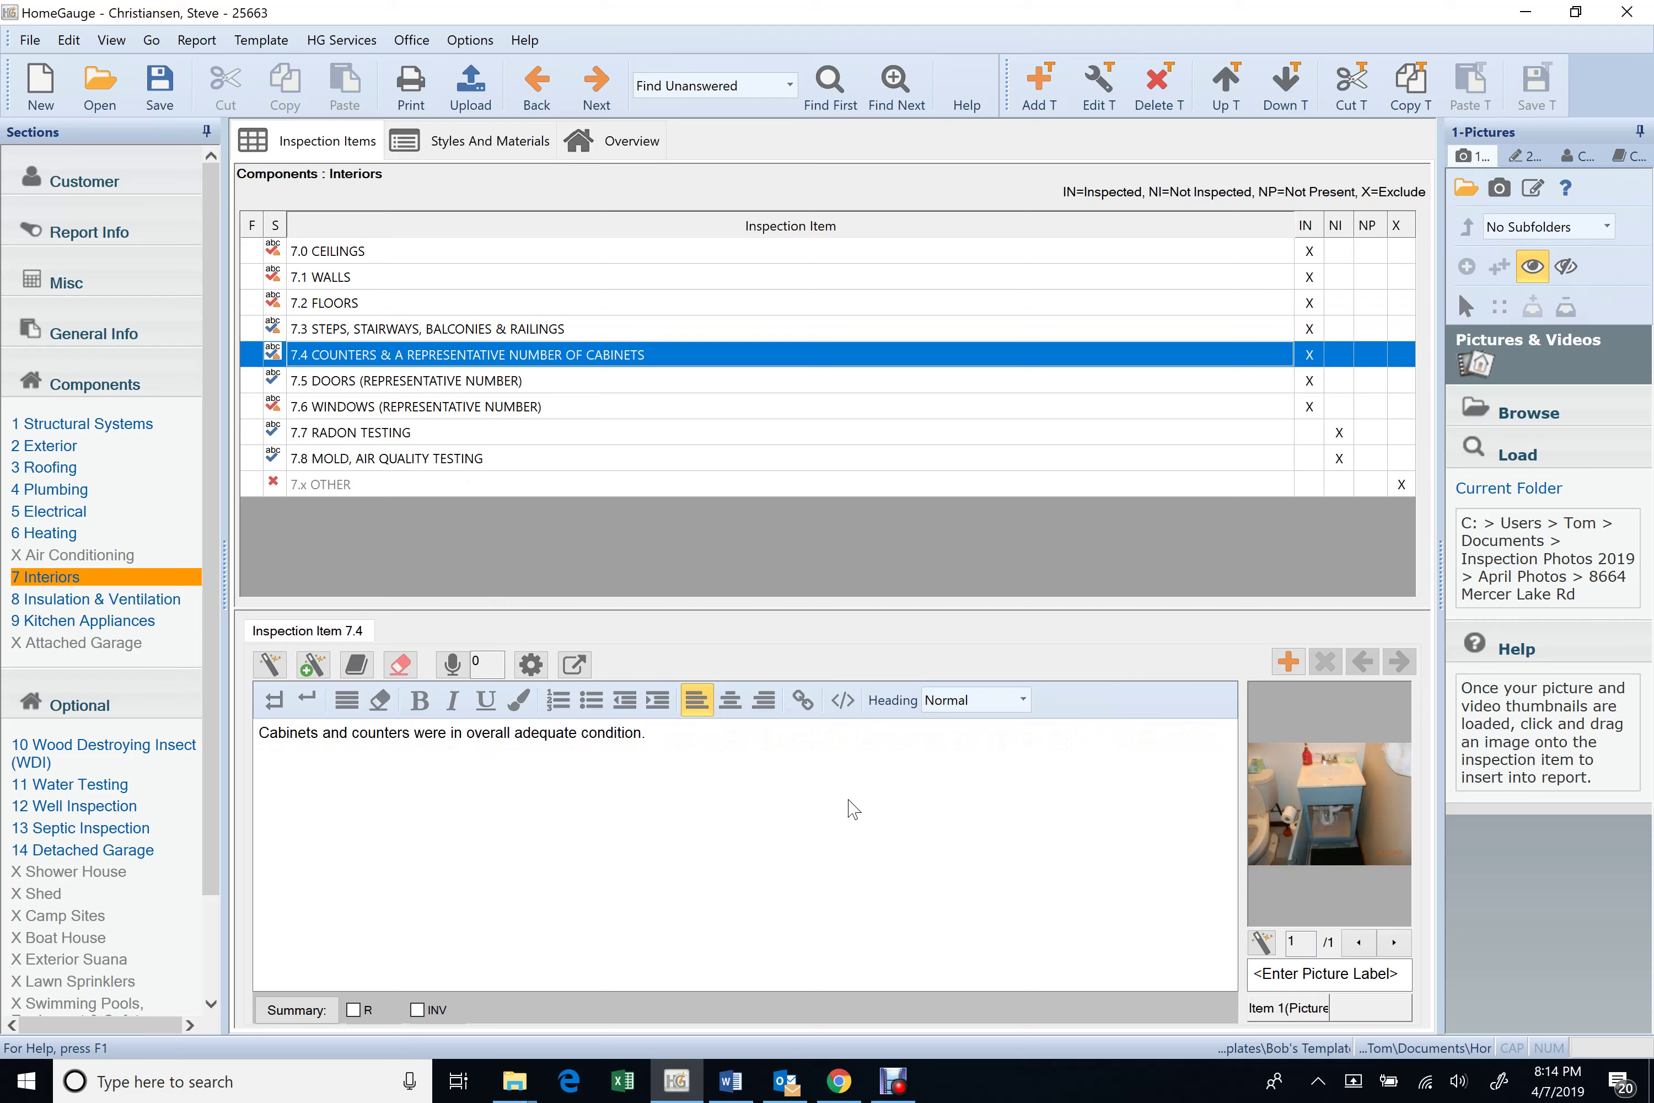
left_click(421, 383)
left_click(421, 409)
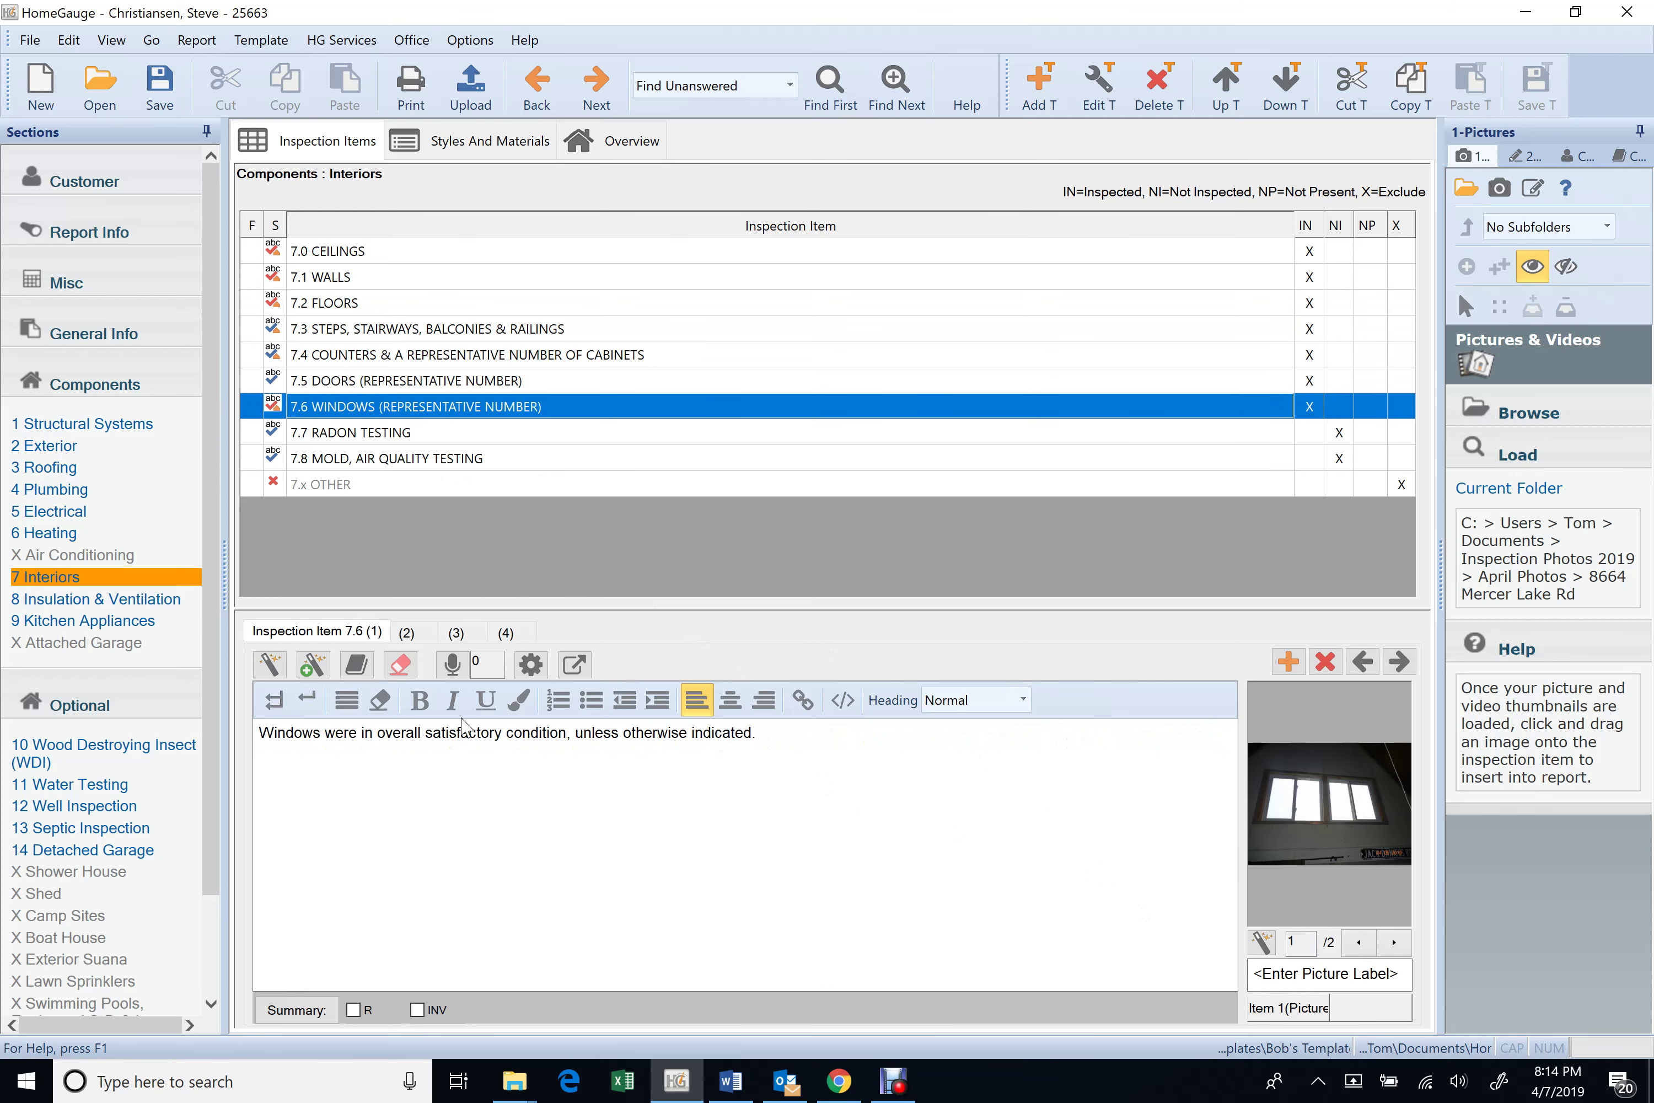
left_click(409, 632)
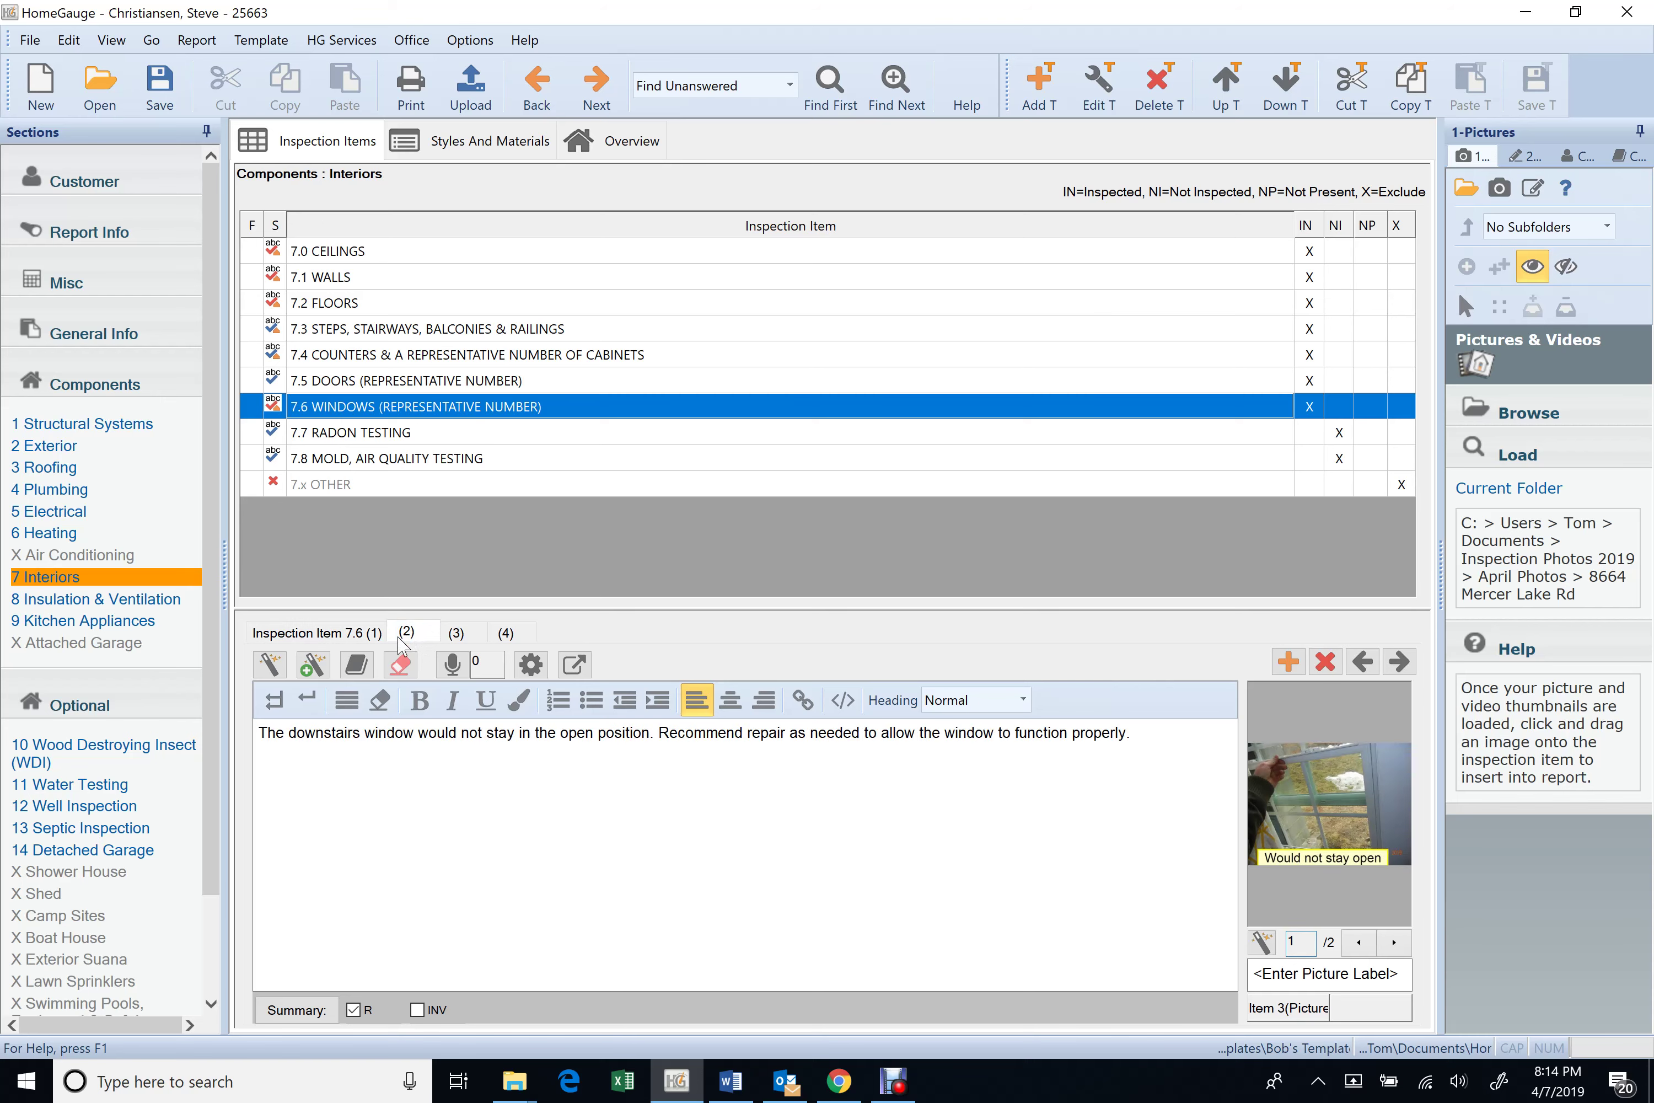
- Add "Repair or replace windows as needed." to the end of the third item 7.6 comment and look through its three pictures
left_click(457, 633)
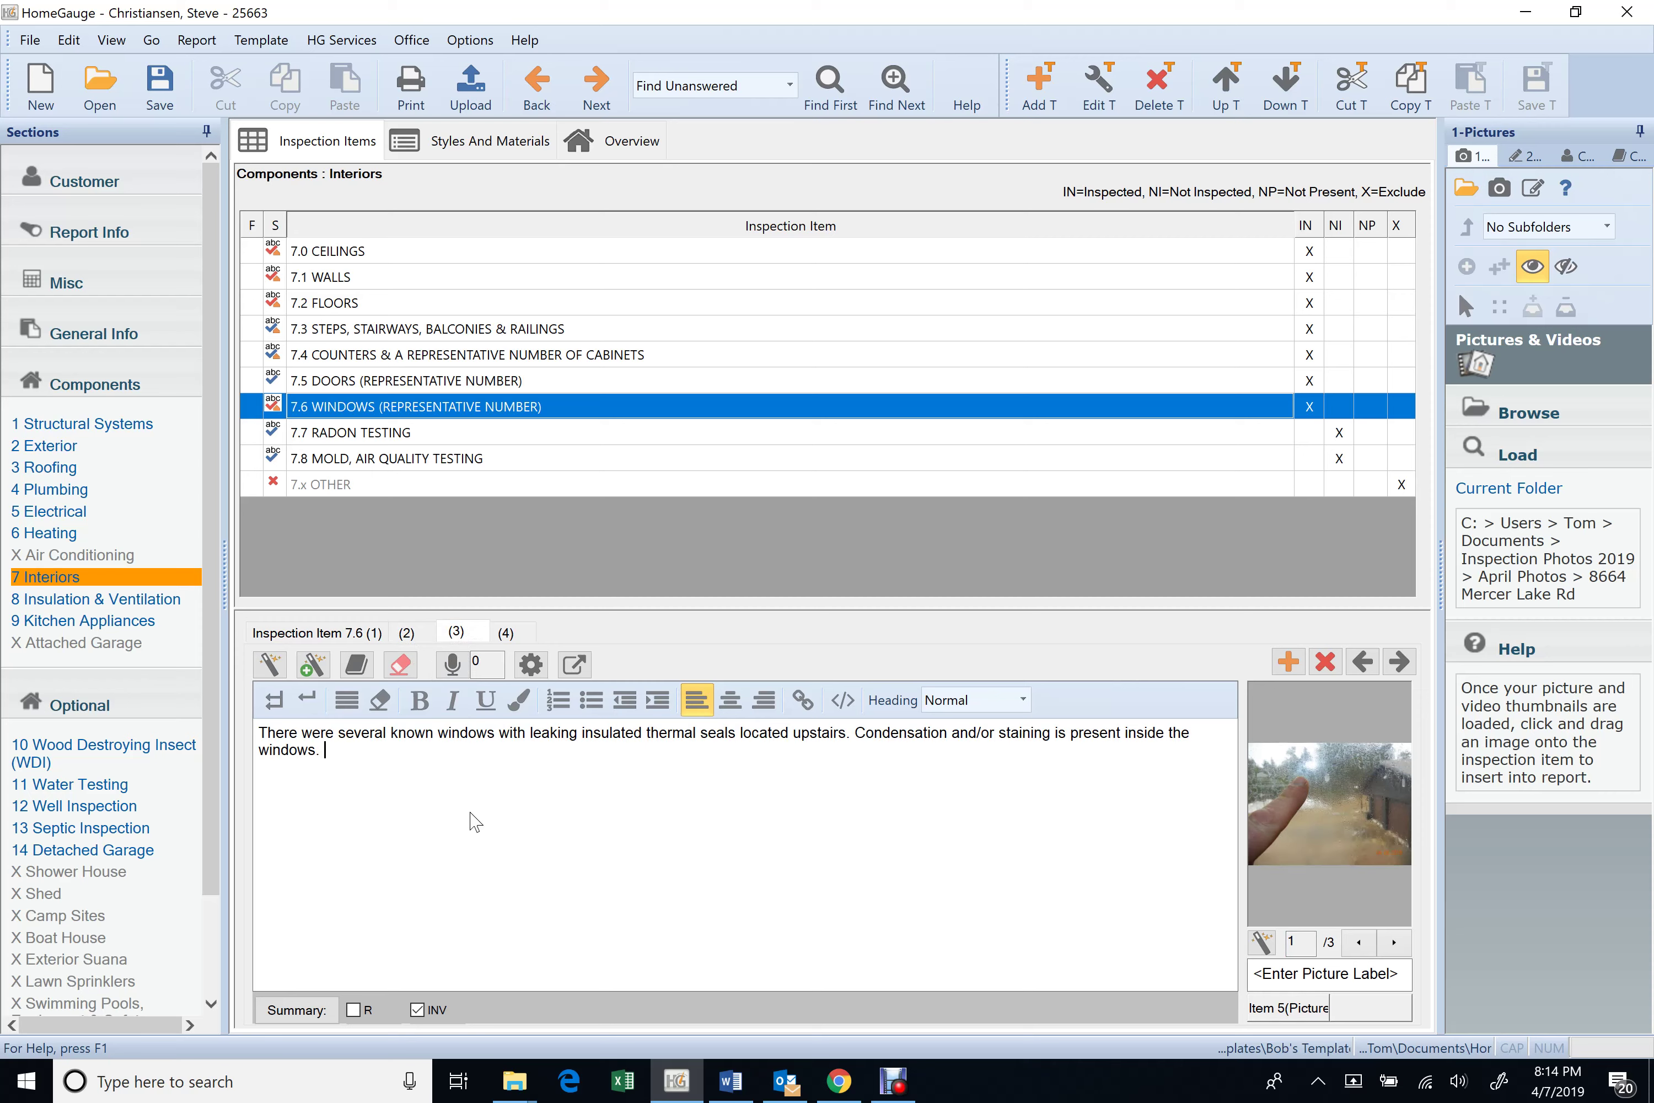
type("Repair or replace windows as needed.")
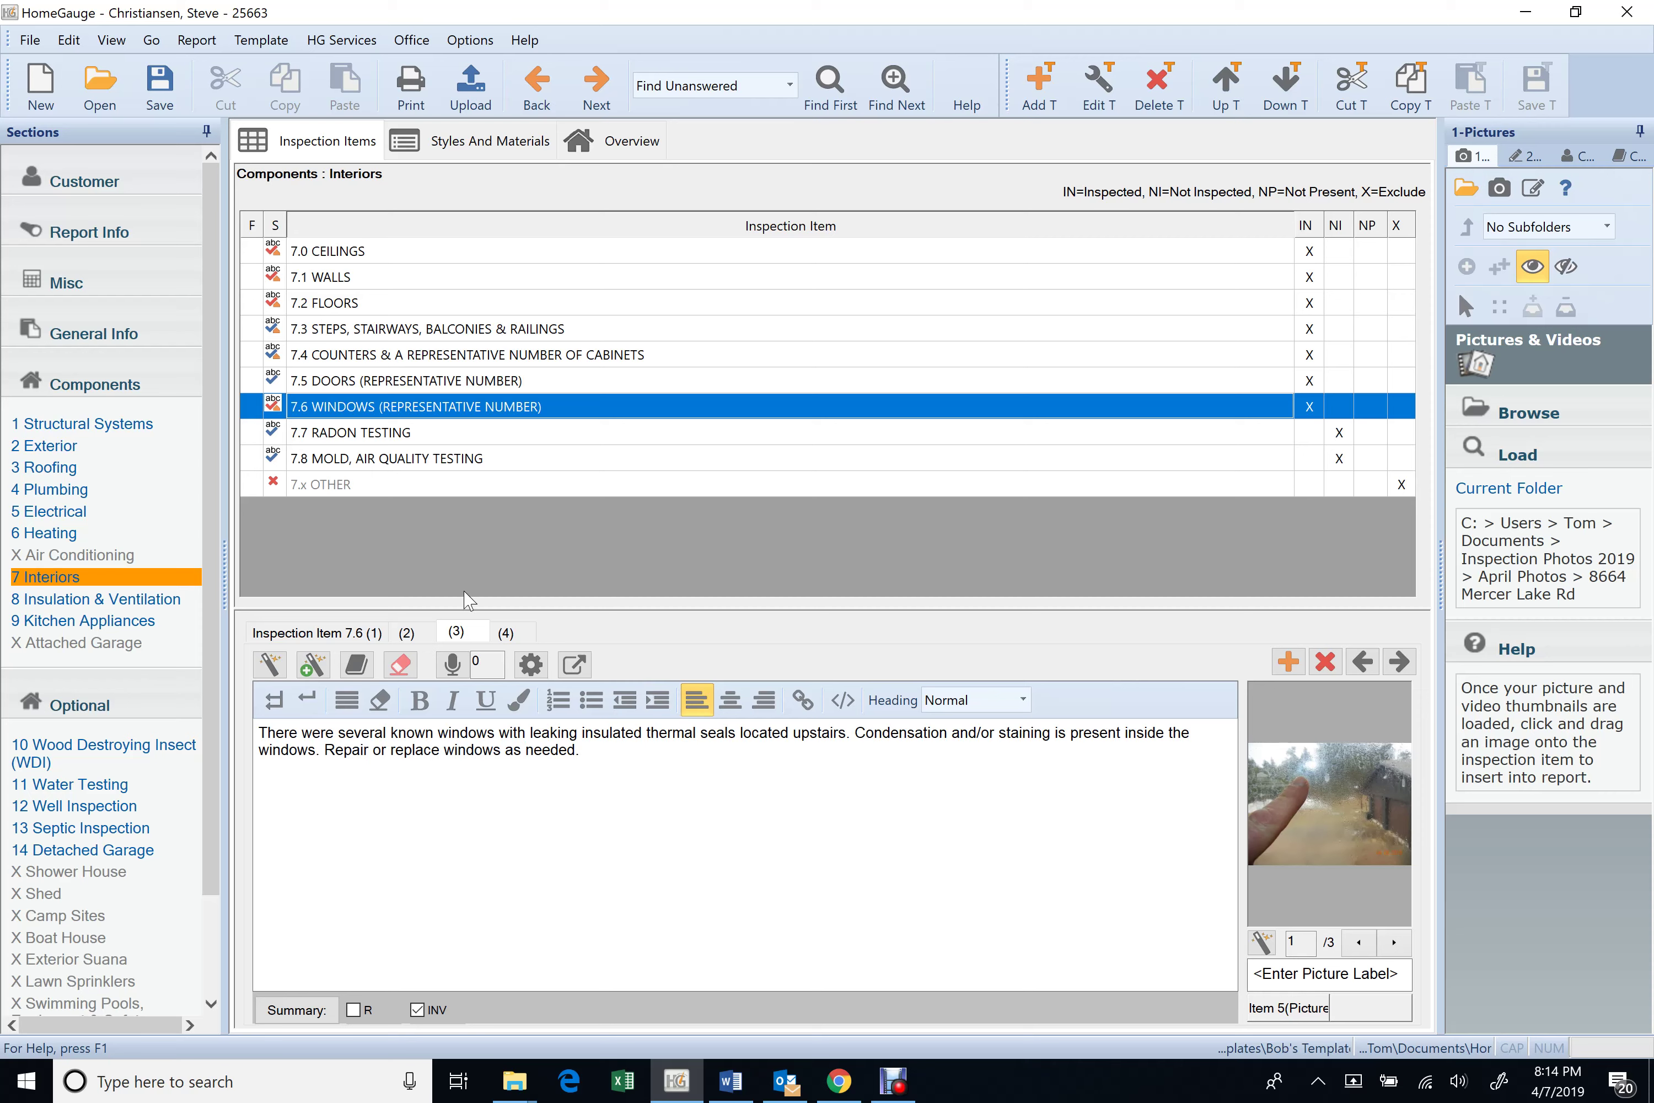
left_click(1394, 946)
left_click(1395, 946)
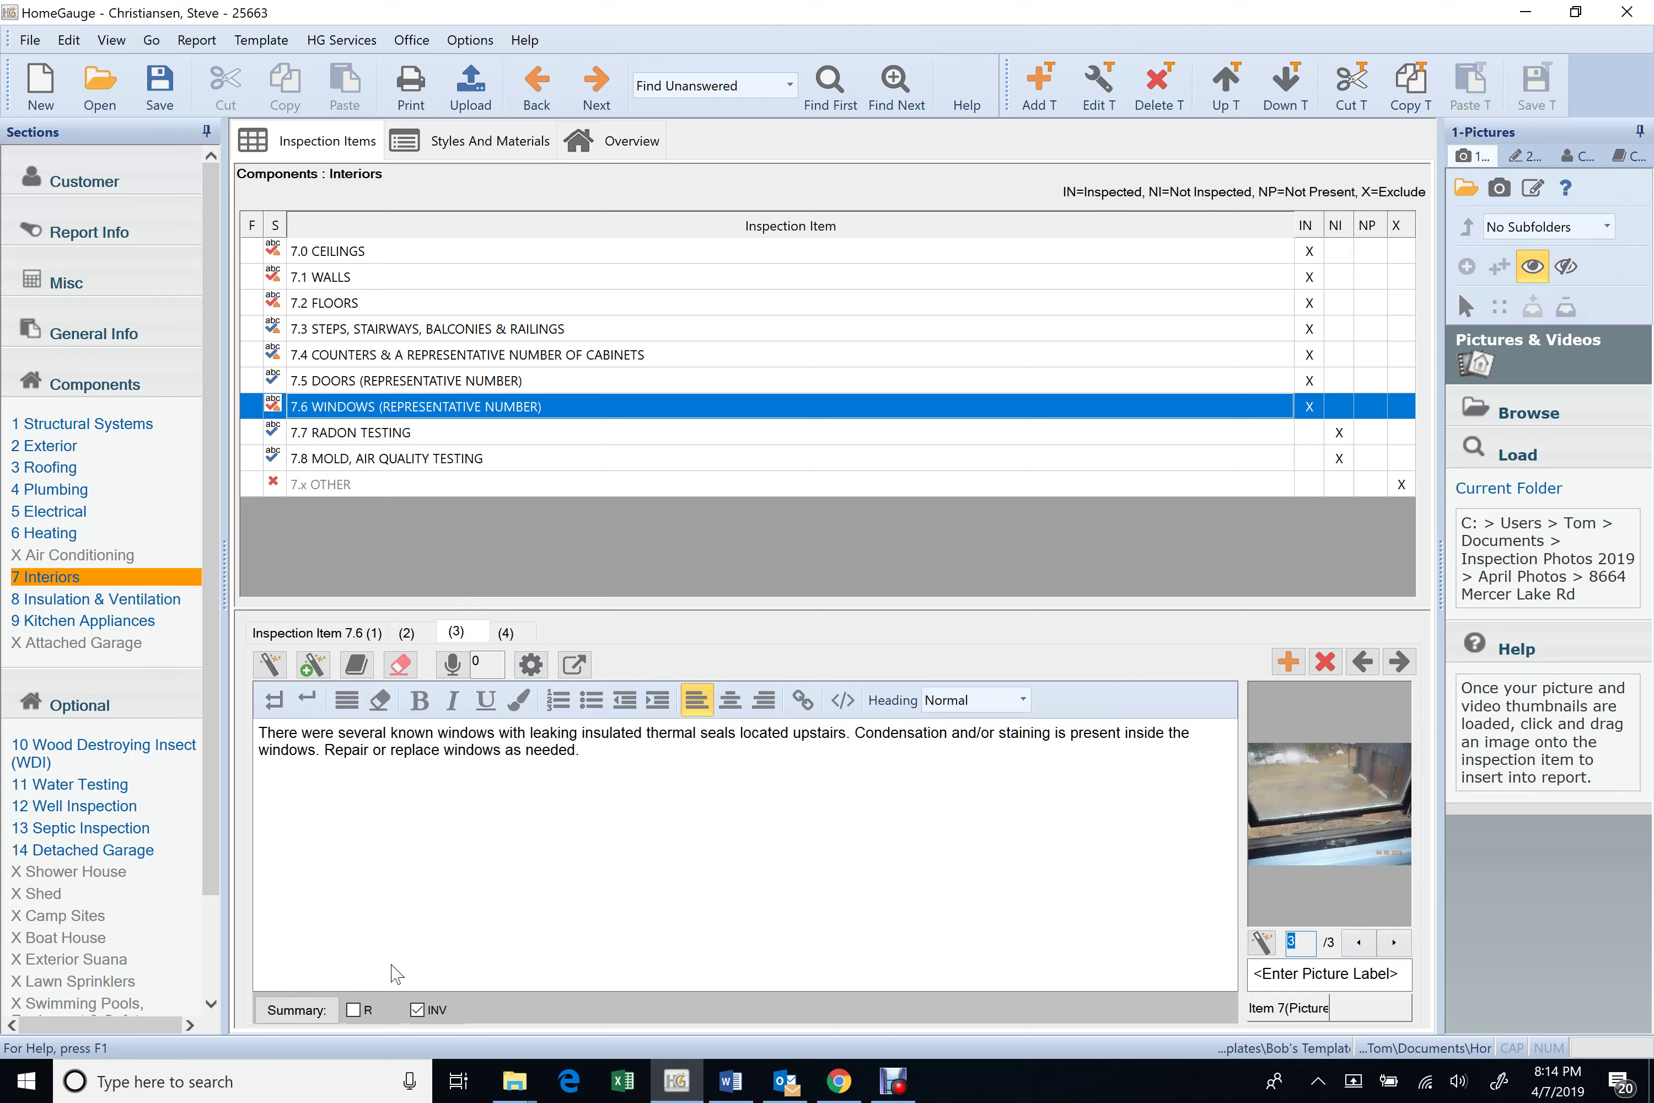
- Check the fourth item 7.6 comment about the broken window, return to the third comment and save the report
left_click(529, 640)
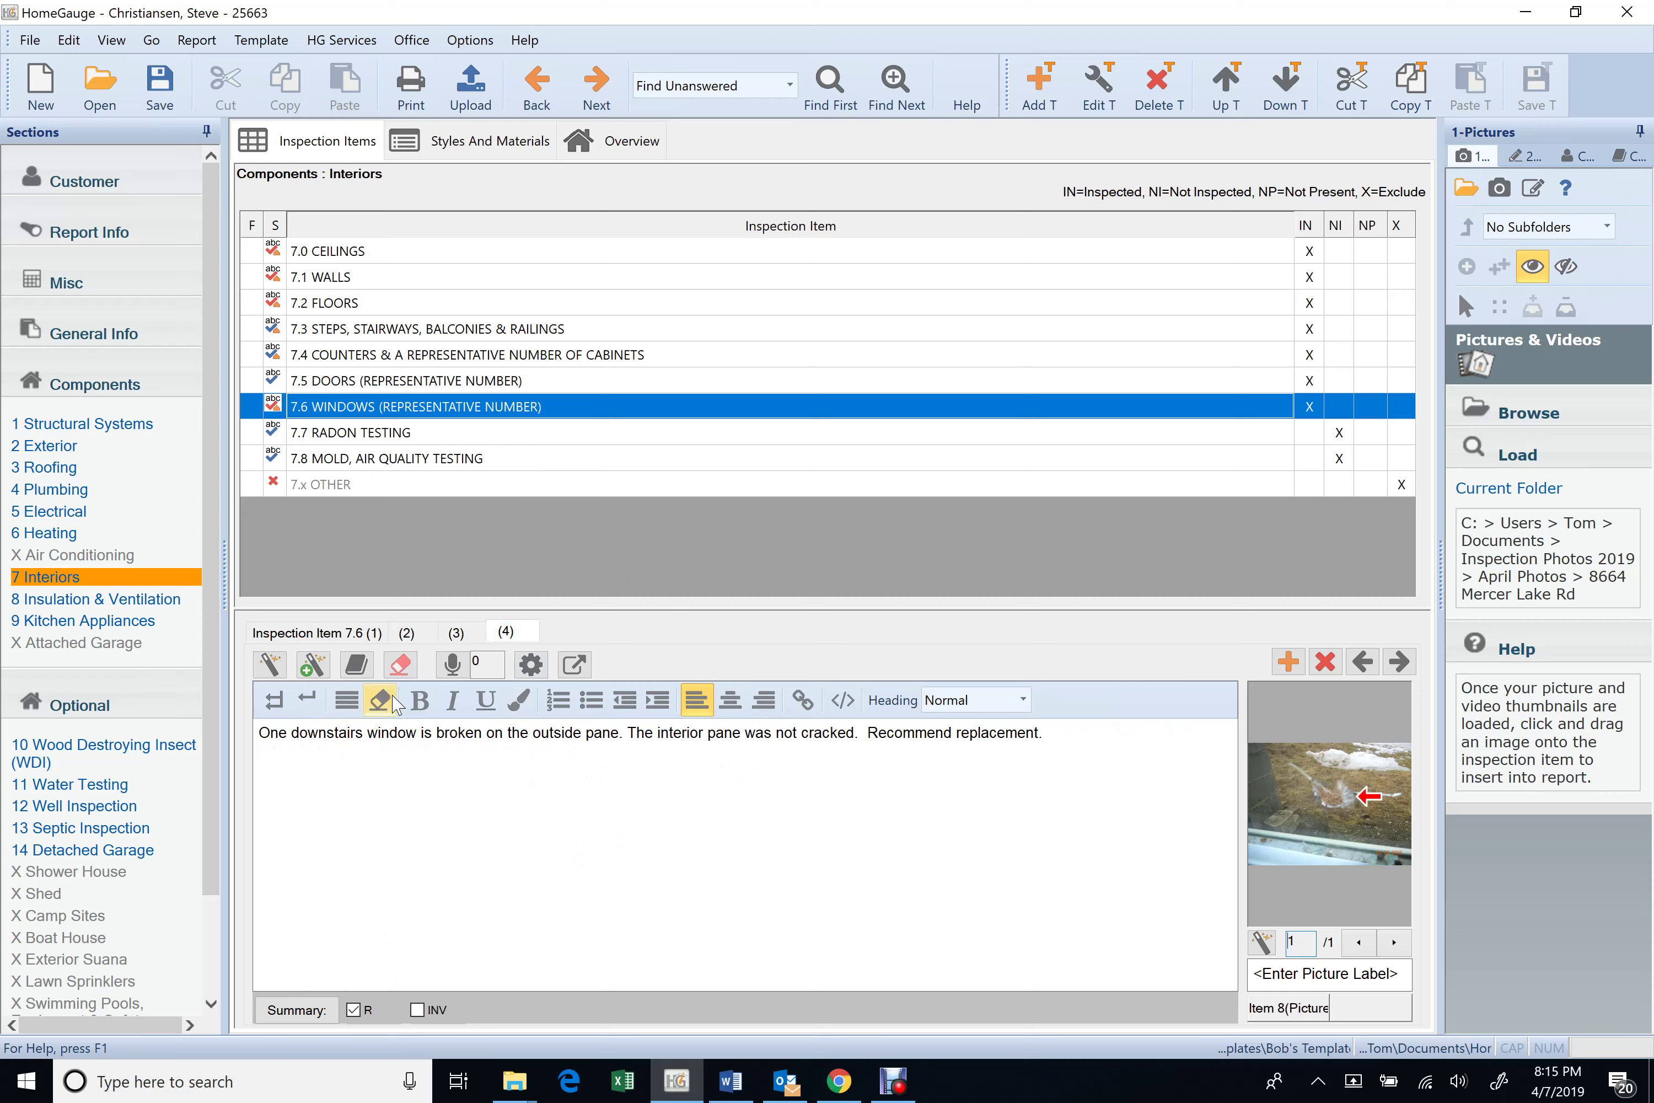
left_click(457, 632)
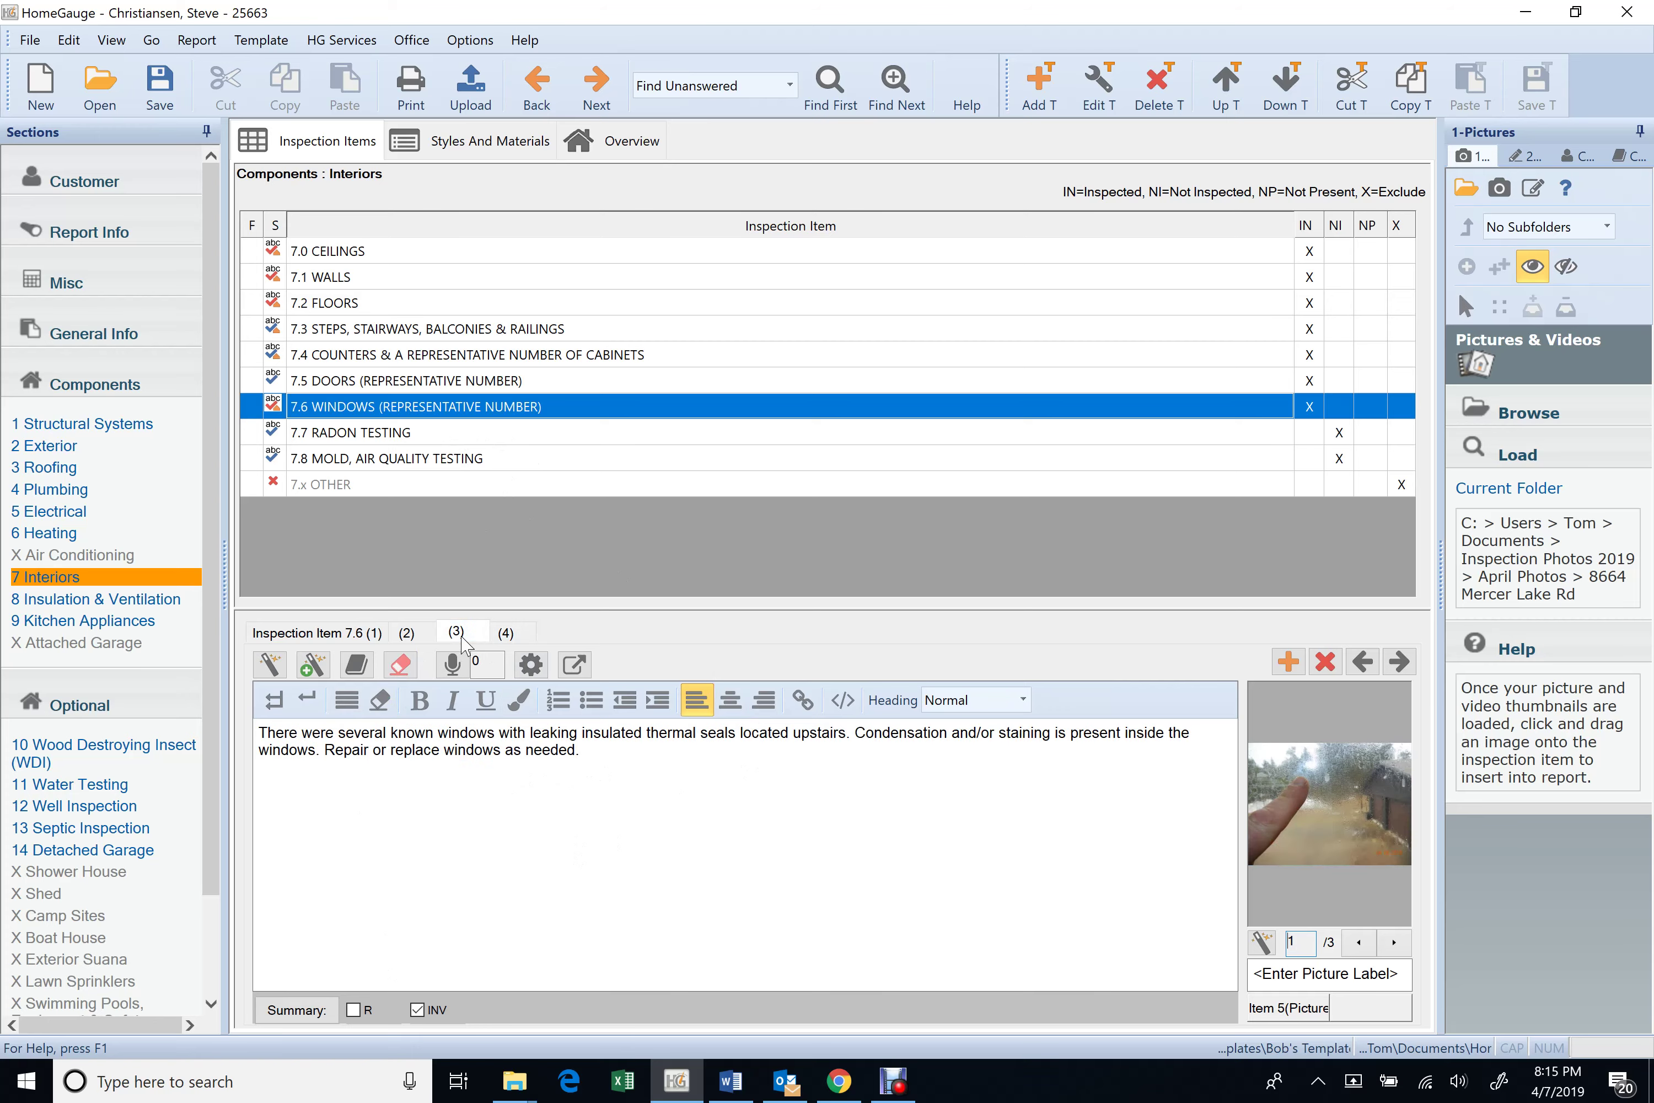
left_click(159, 85)
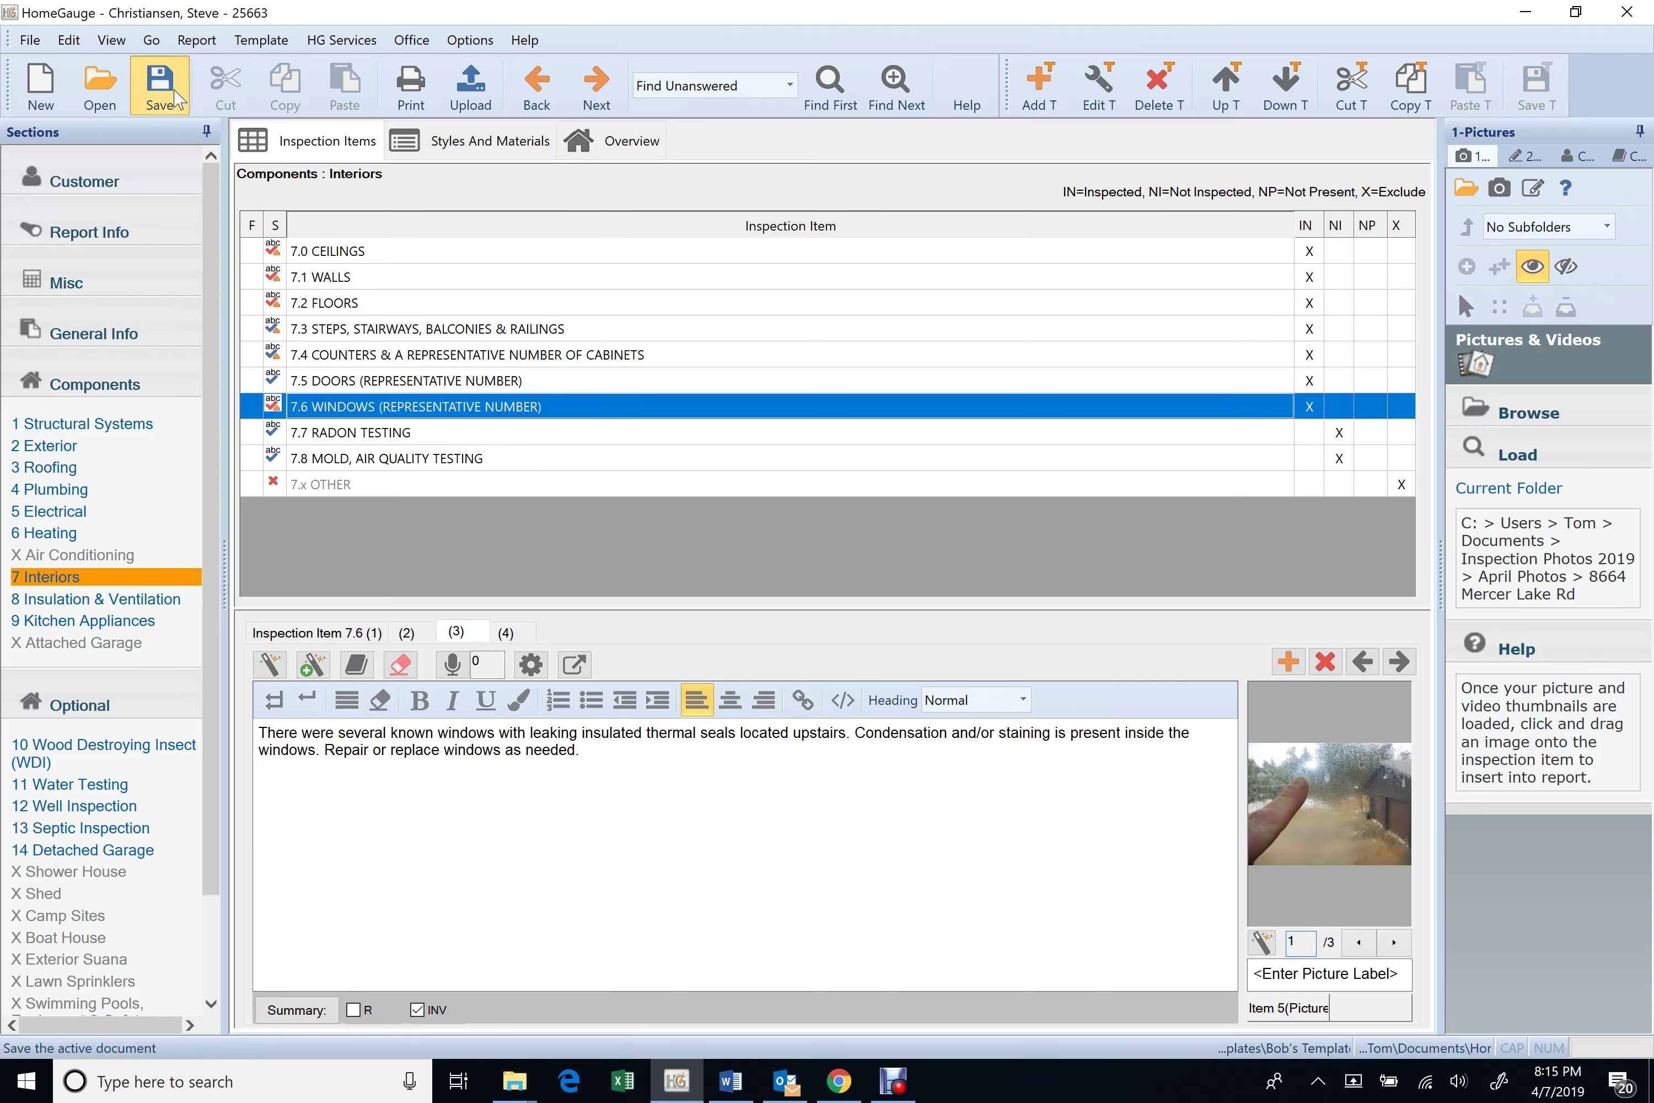
- Switch to the report's photo folder in File Explorer and view exterior photos i35 and i36 to check the house's windows
mouse_move(514, 1081)
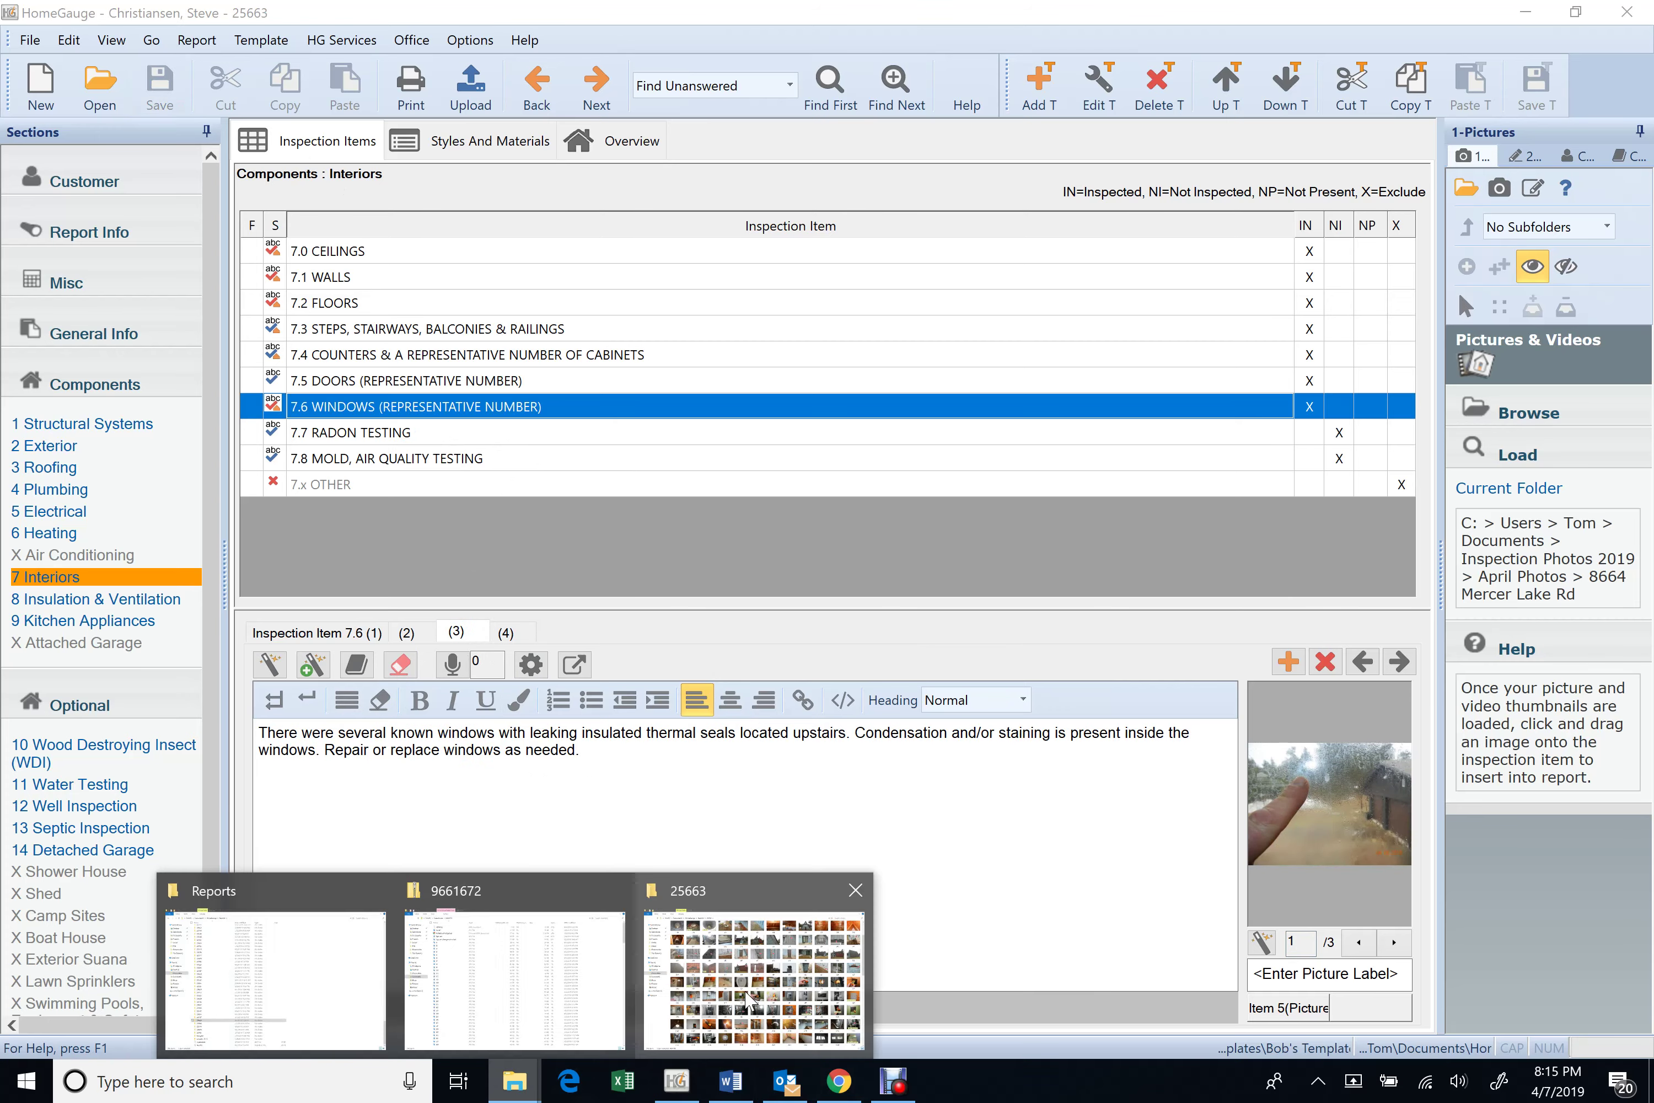
left_click(756, 1003)
scroll(734, 889, "up", 3)
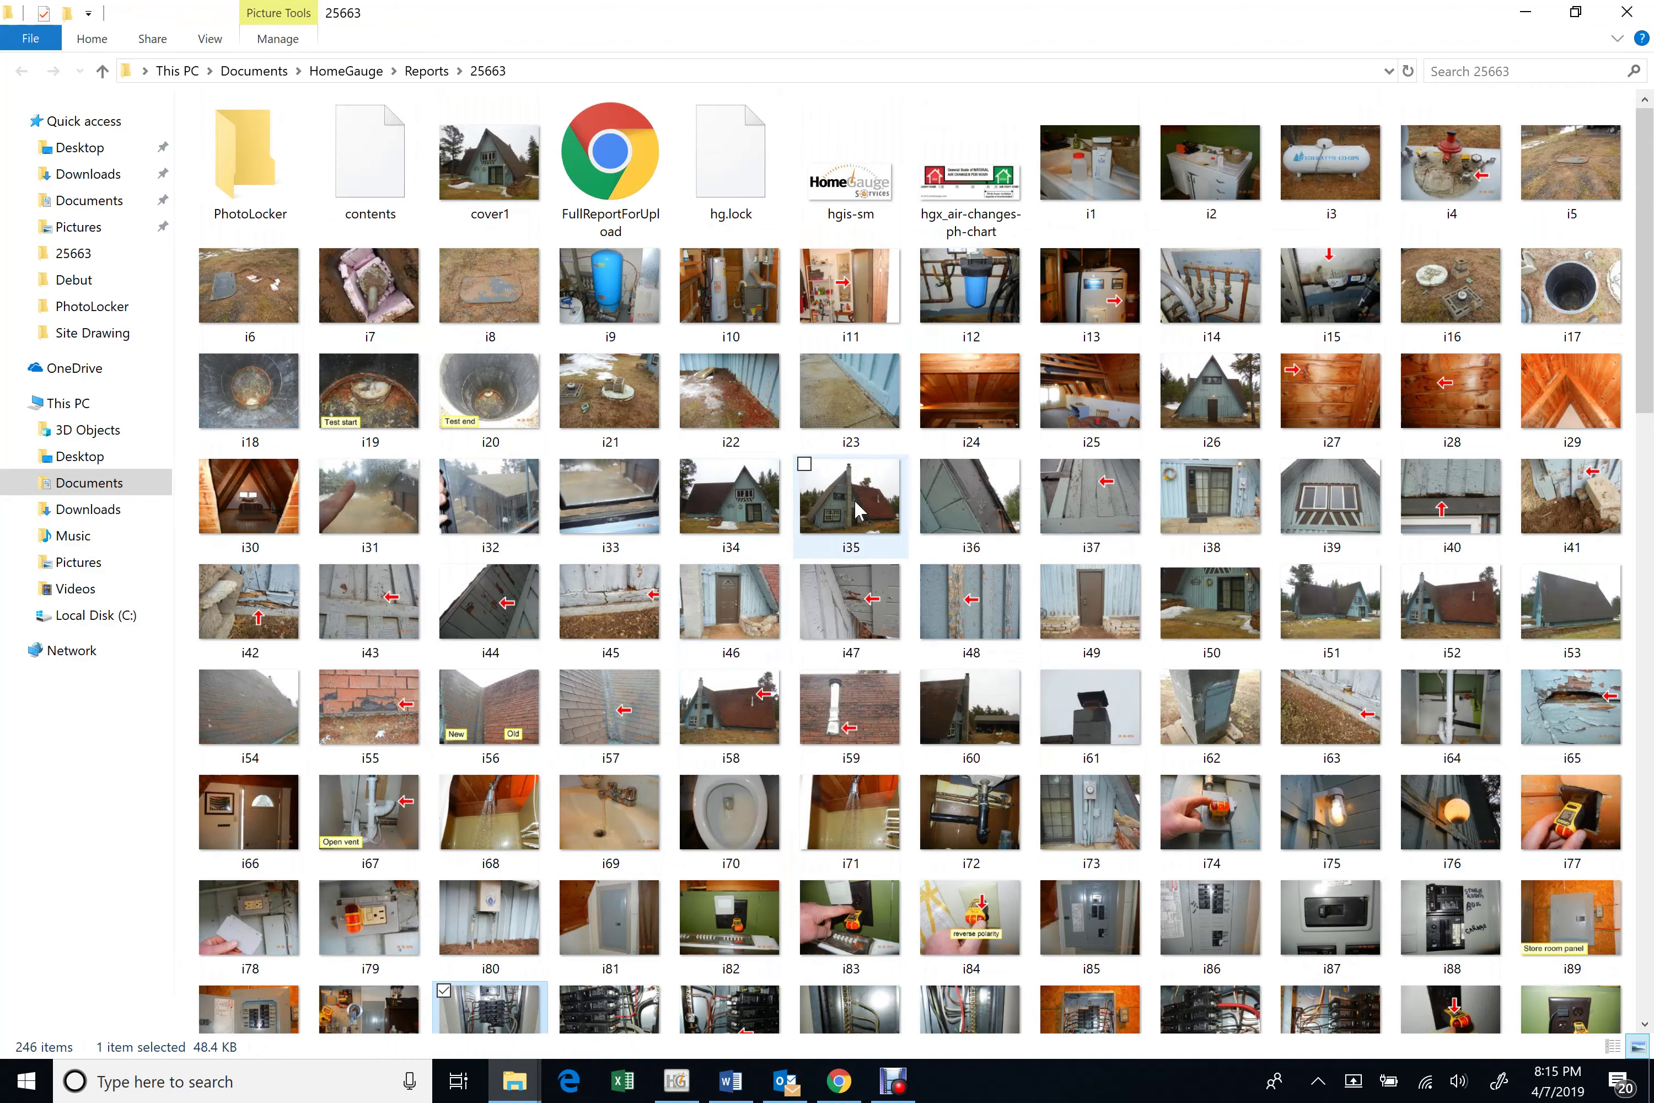
left_click(875, 503)
double_click(875, 503)
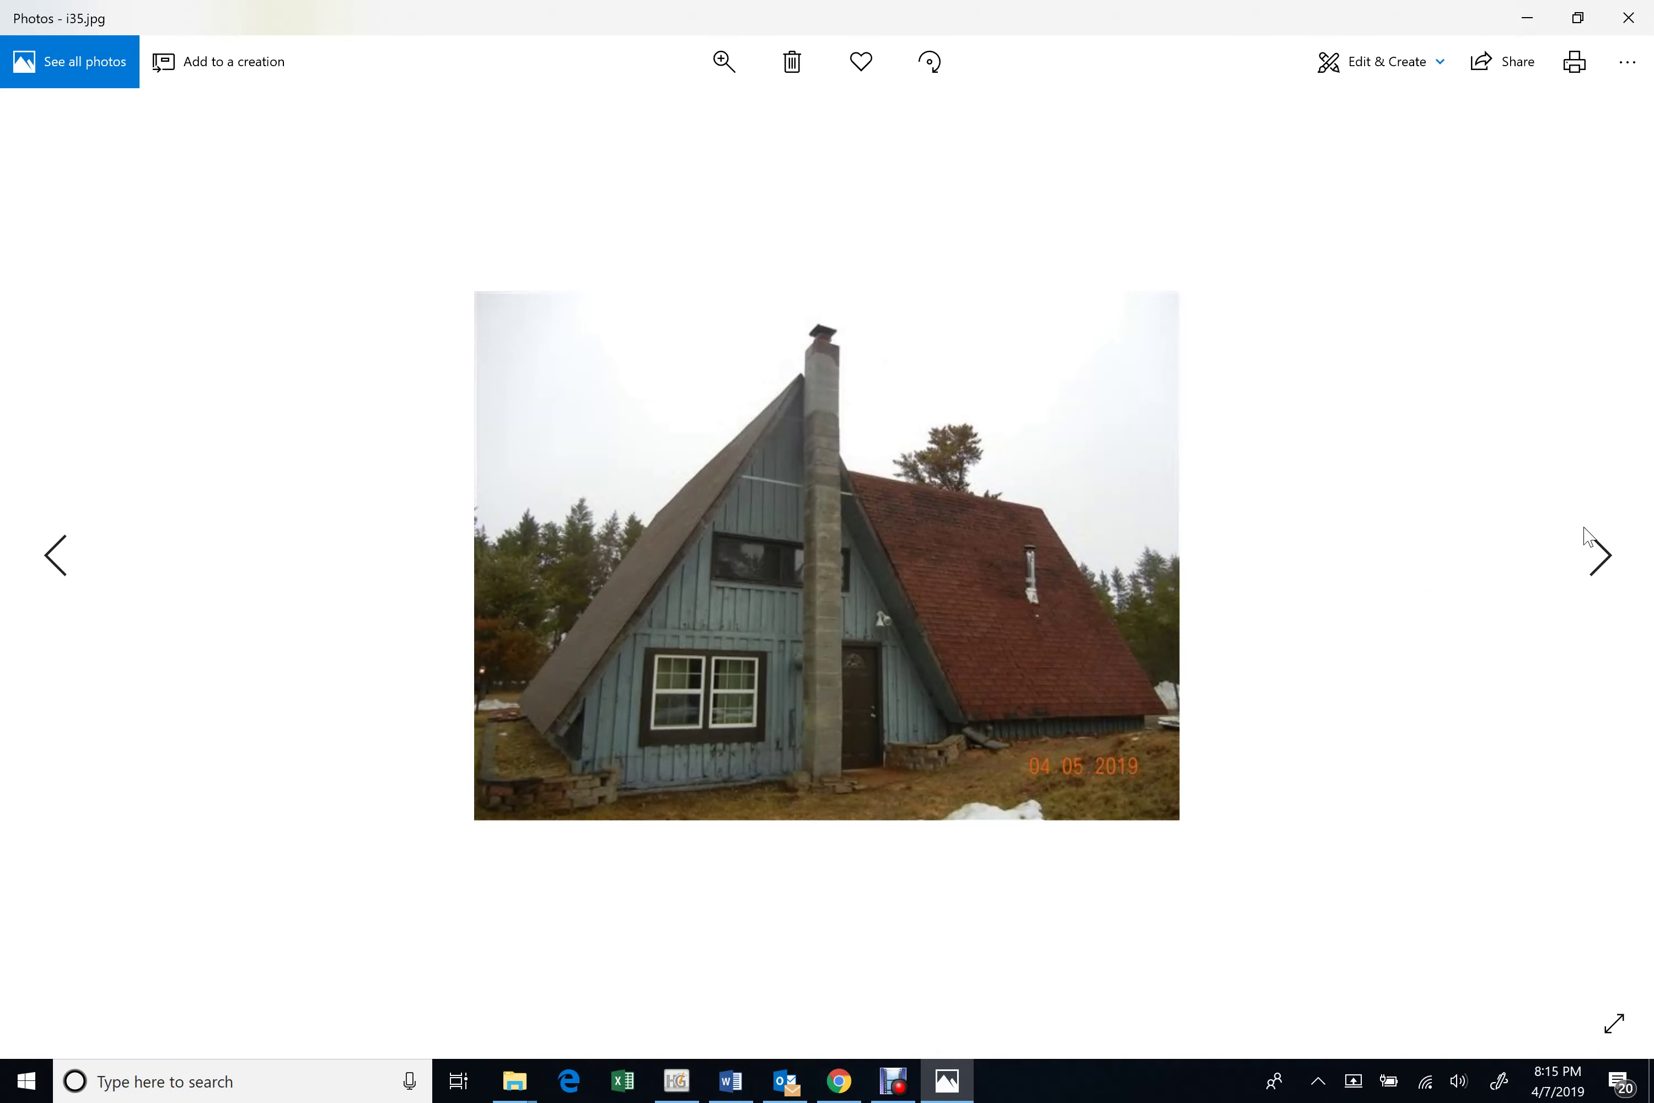
left_click(1597, 562)
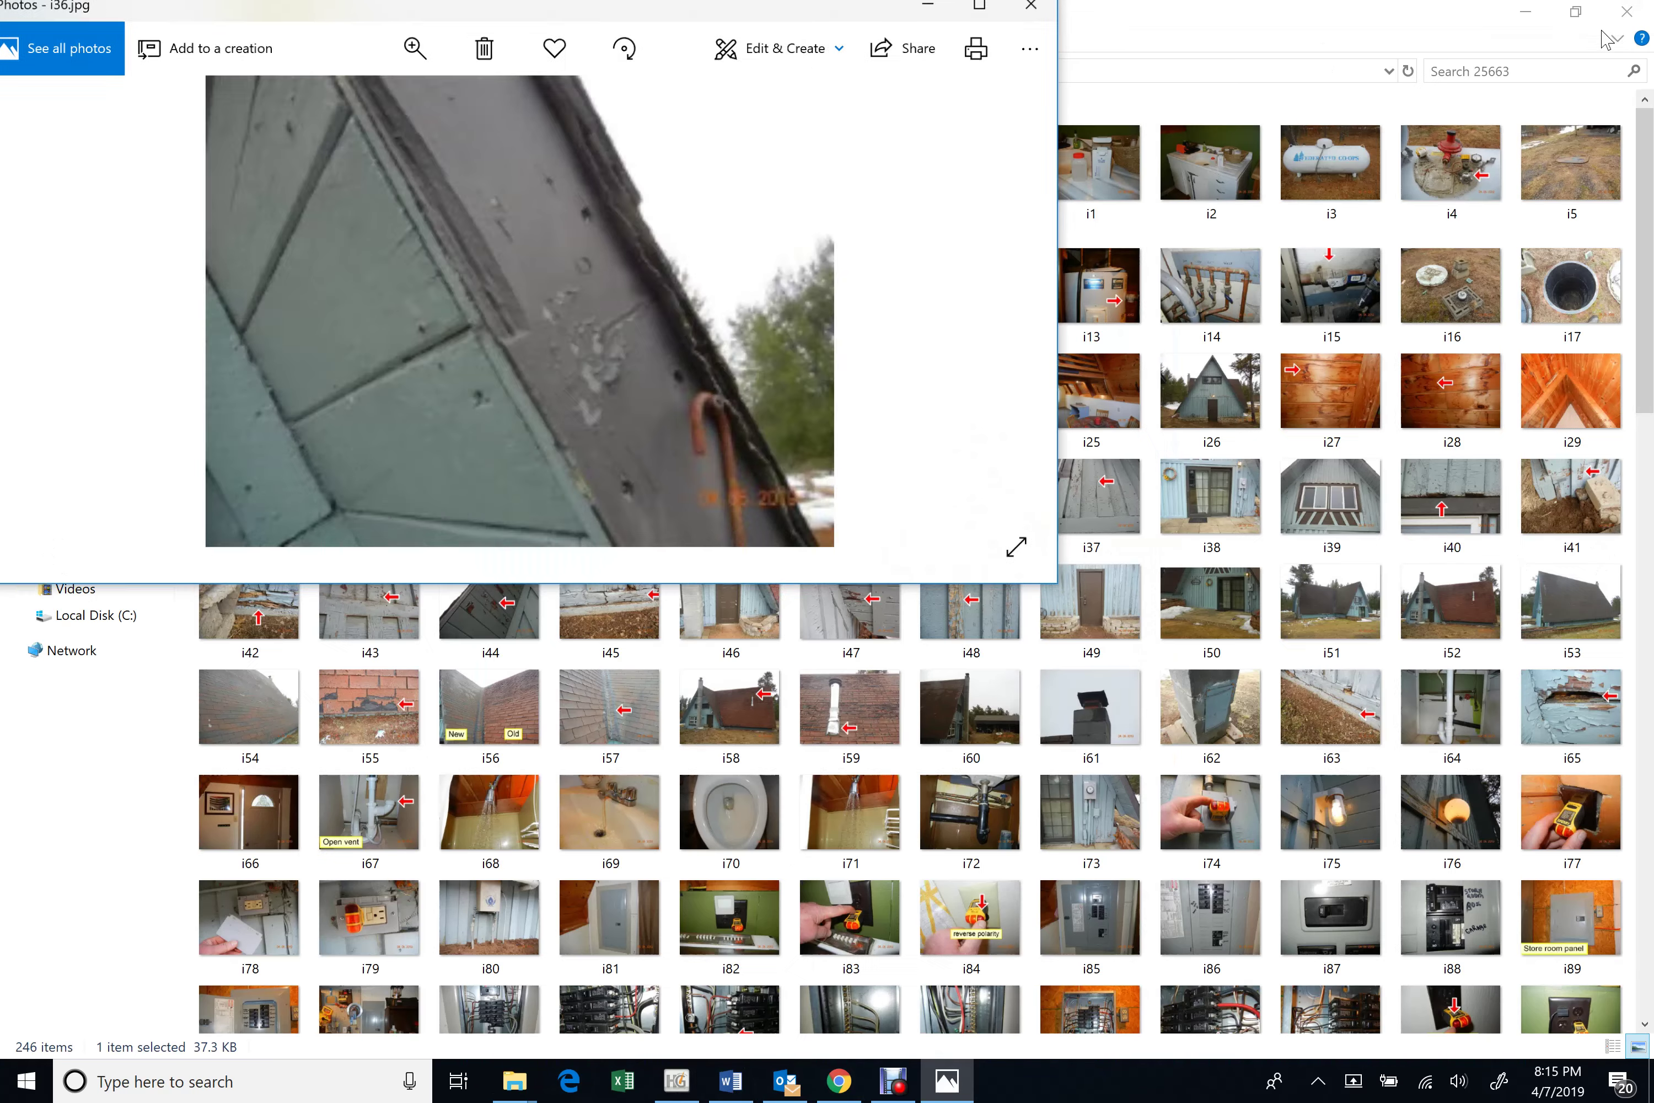
left_click(1578, 17)
left_click(1038, 20)
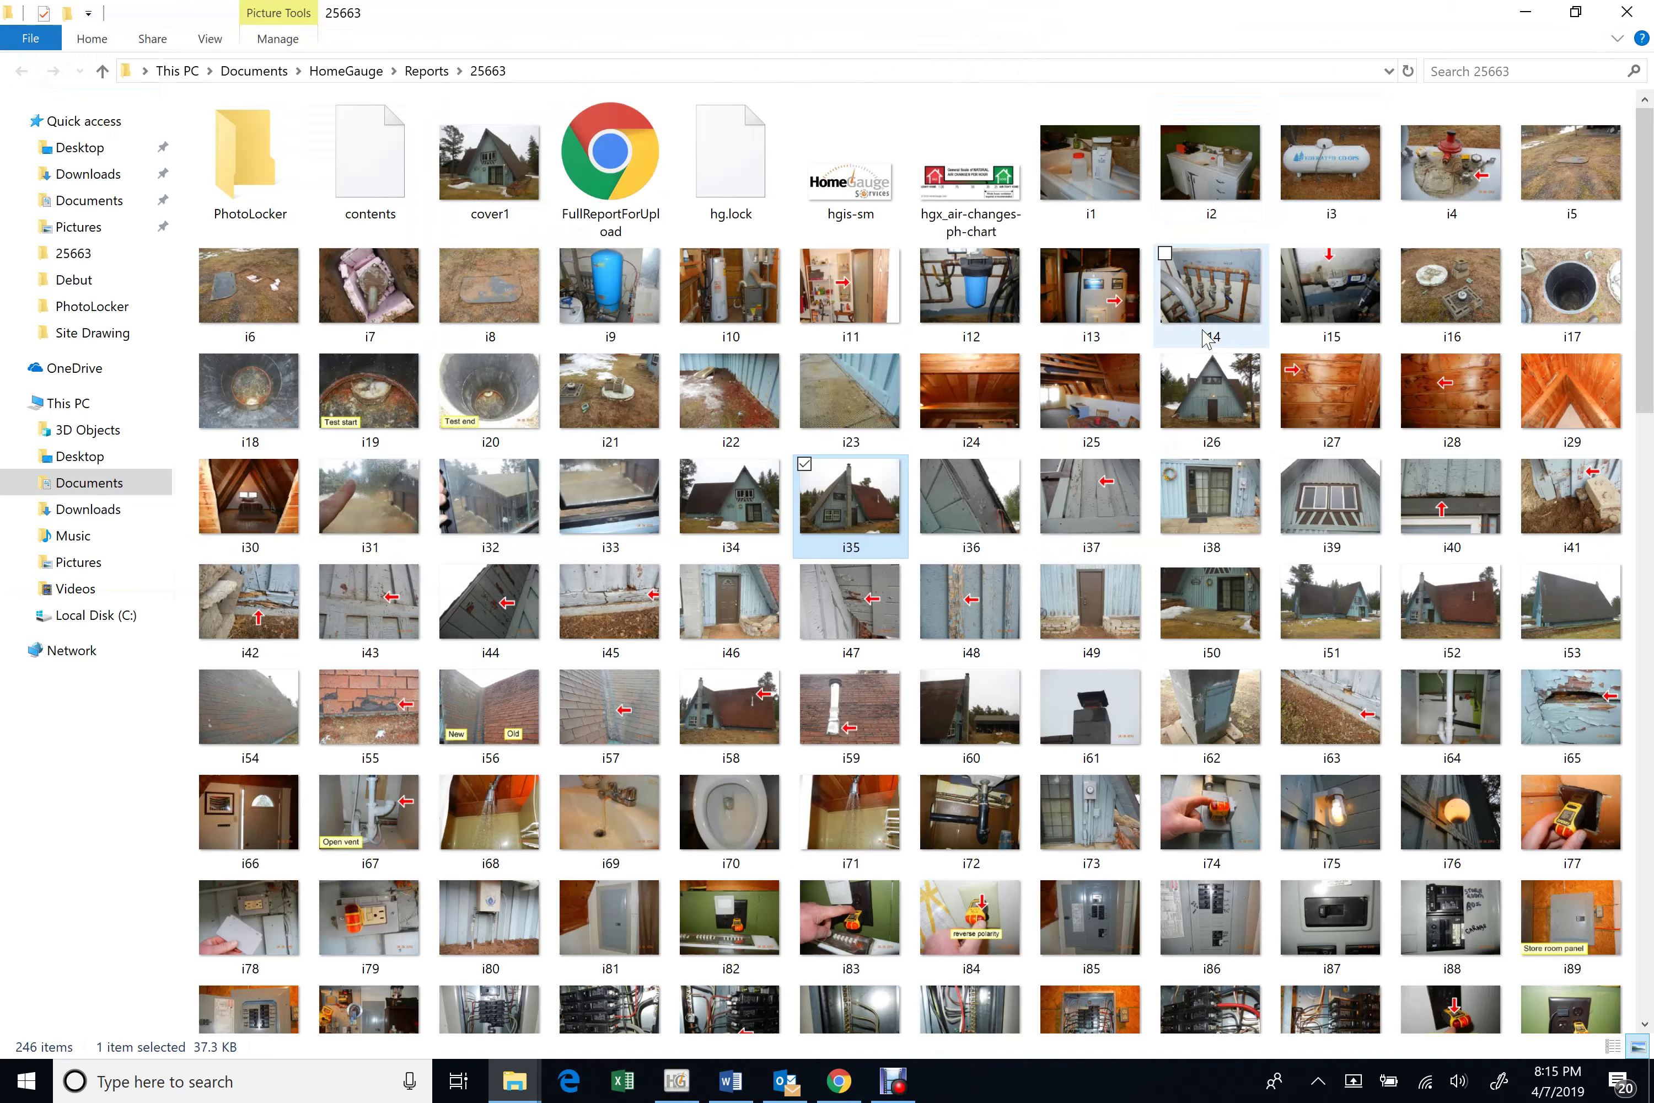
- View exterior photo i26 of the A-frame's gable end, close it and return to the report in HomeGauge
double_click(1206, 412)
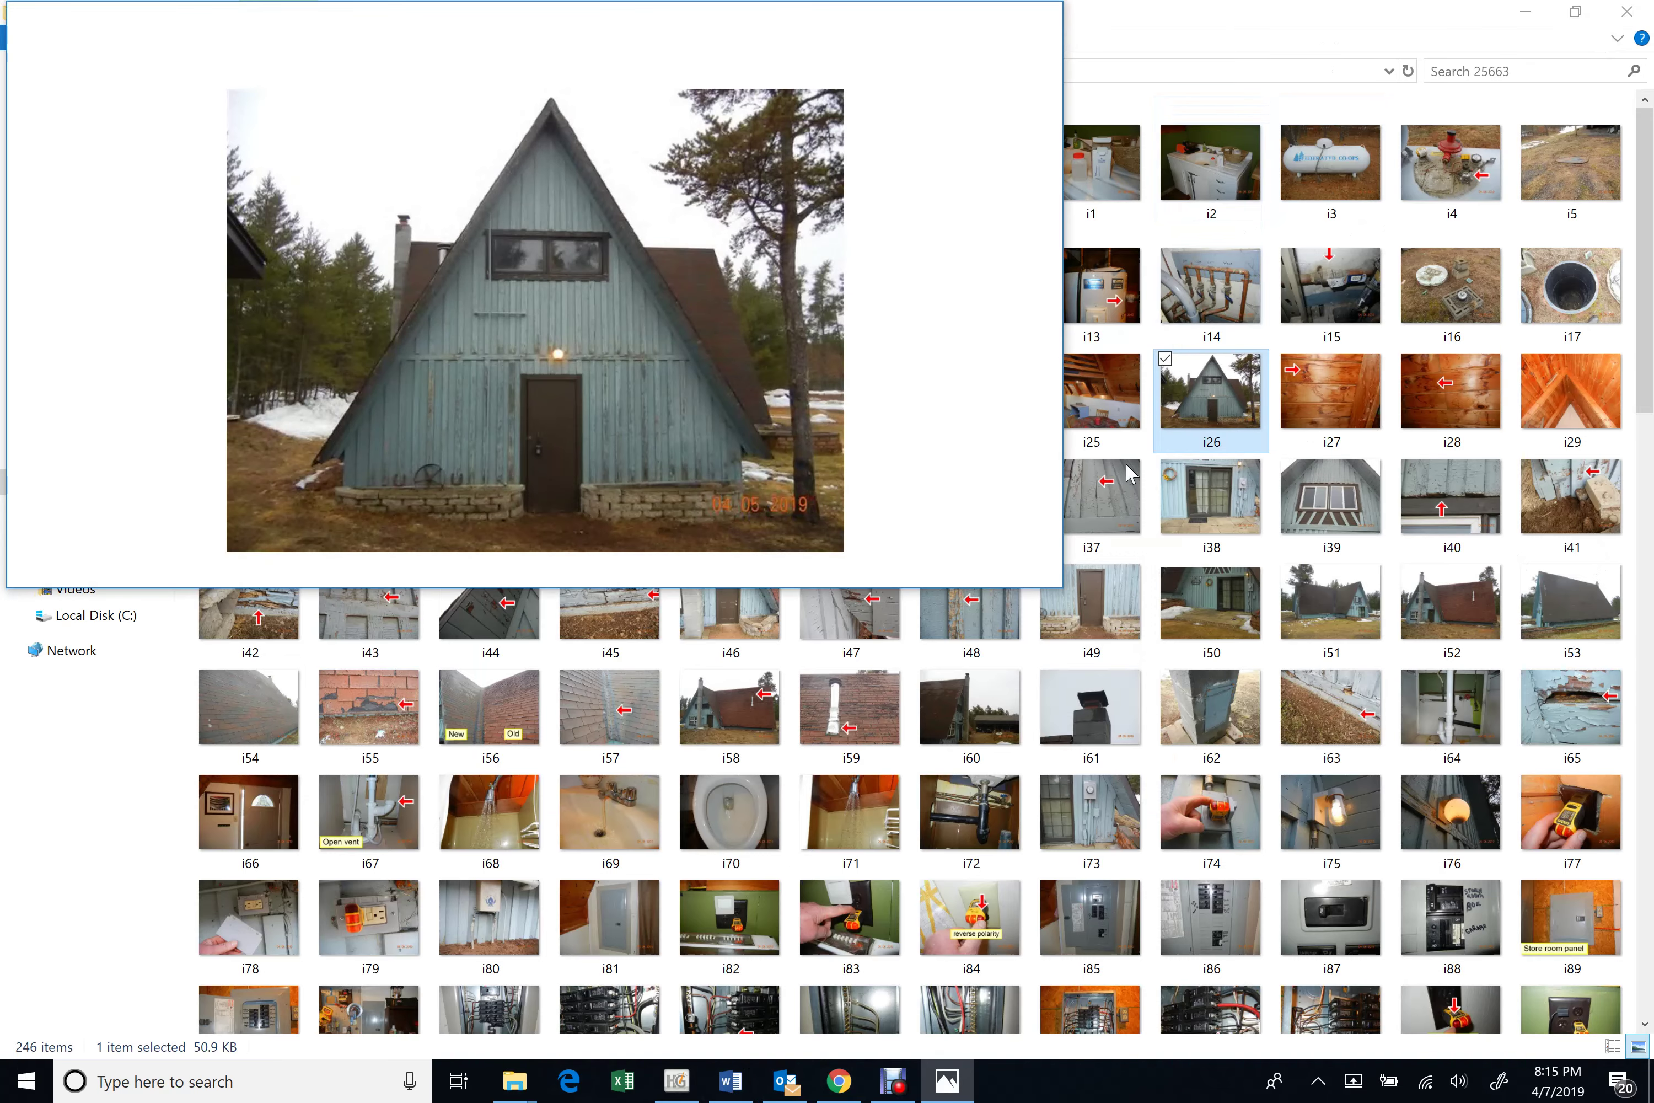
left_click(1037, 19)
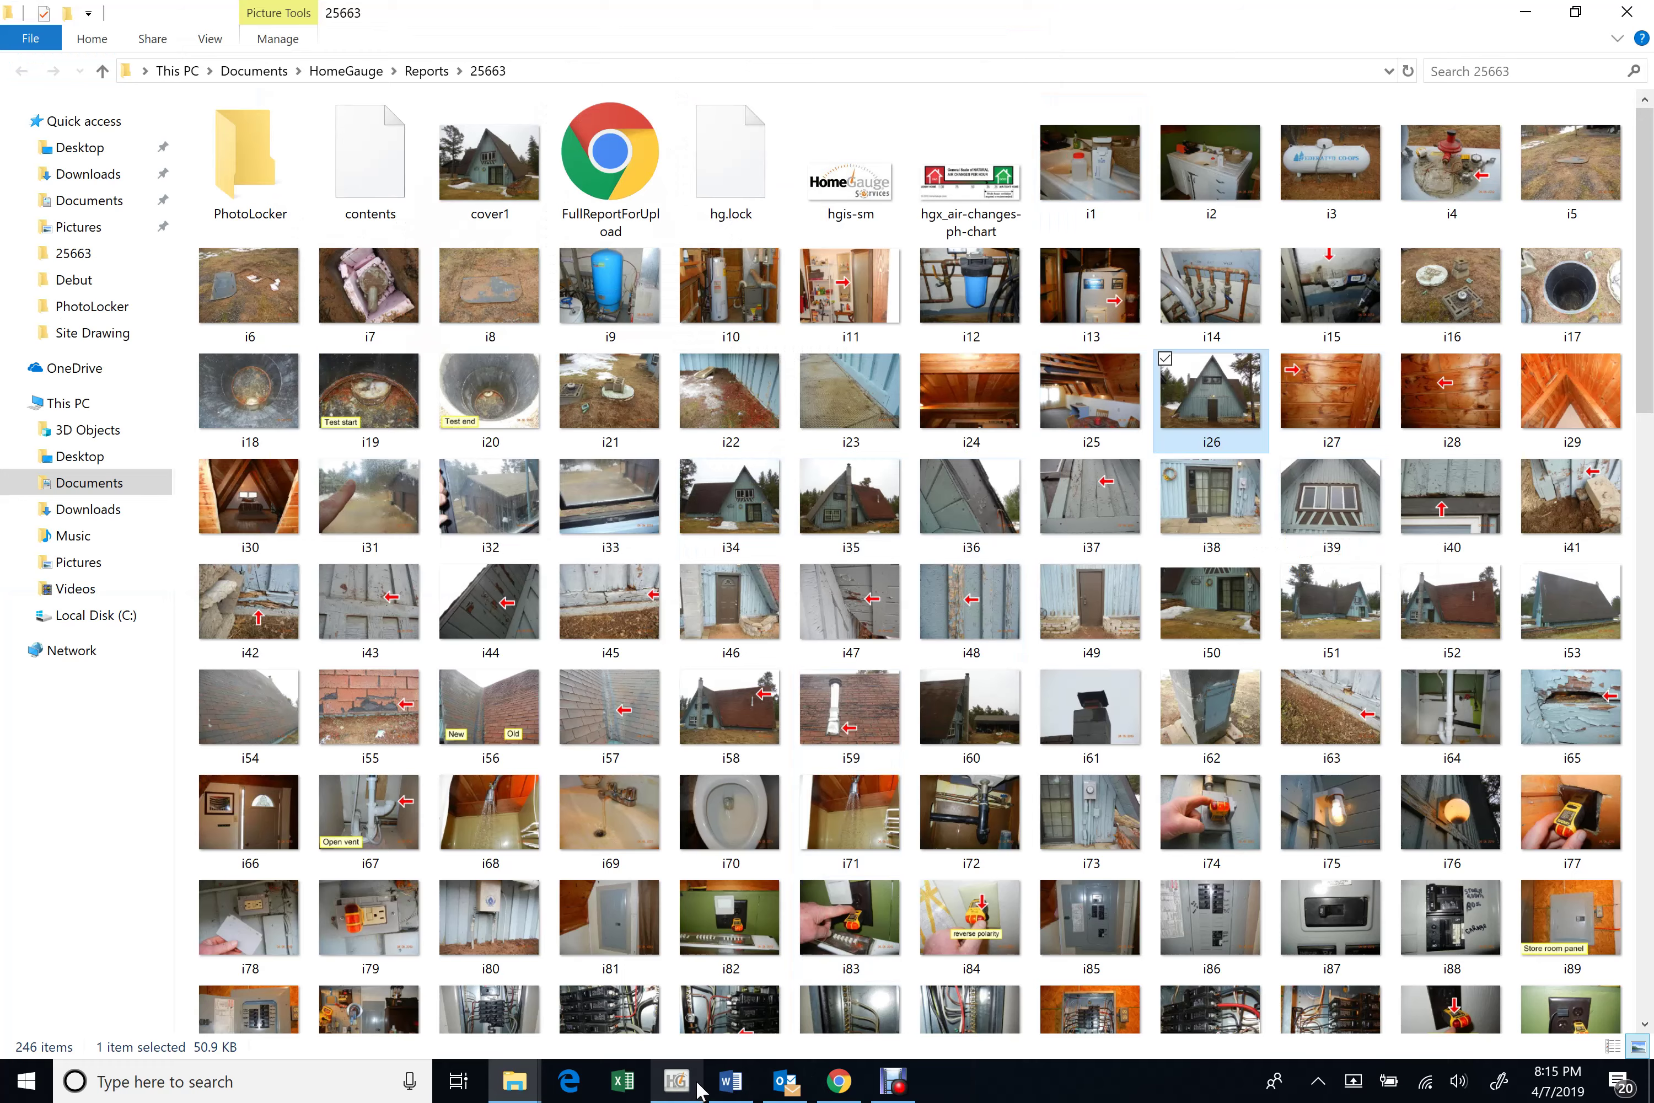
left_click(676, 1081)
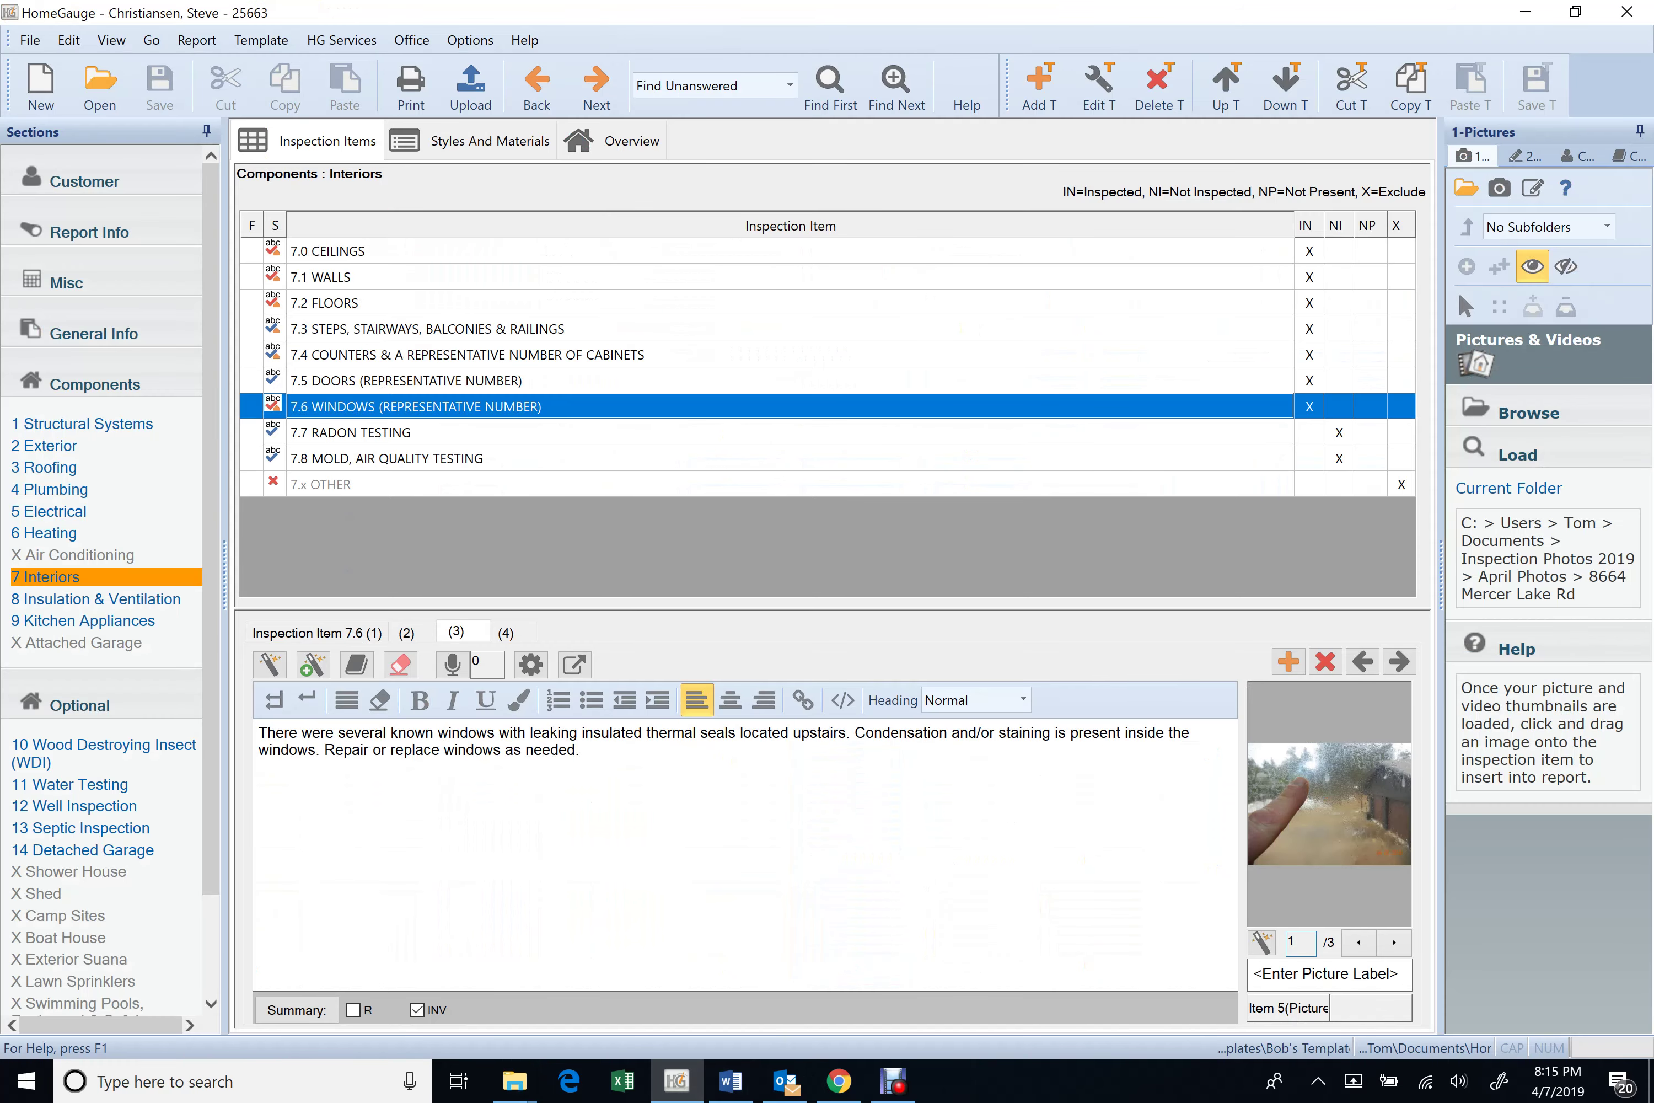
- Append "A general replacement of windows with energy efficient windows would help to reduce heating cost." to the third item 7.6 comment
left_click(587, 750)
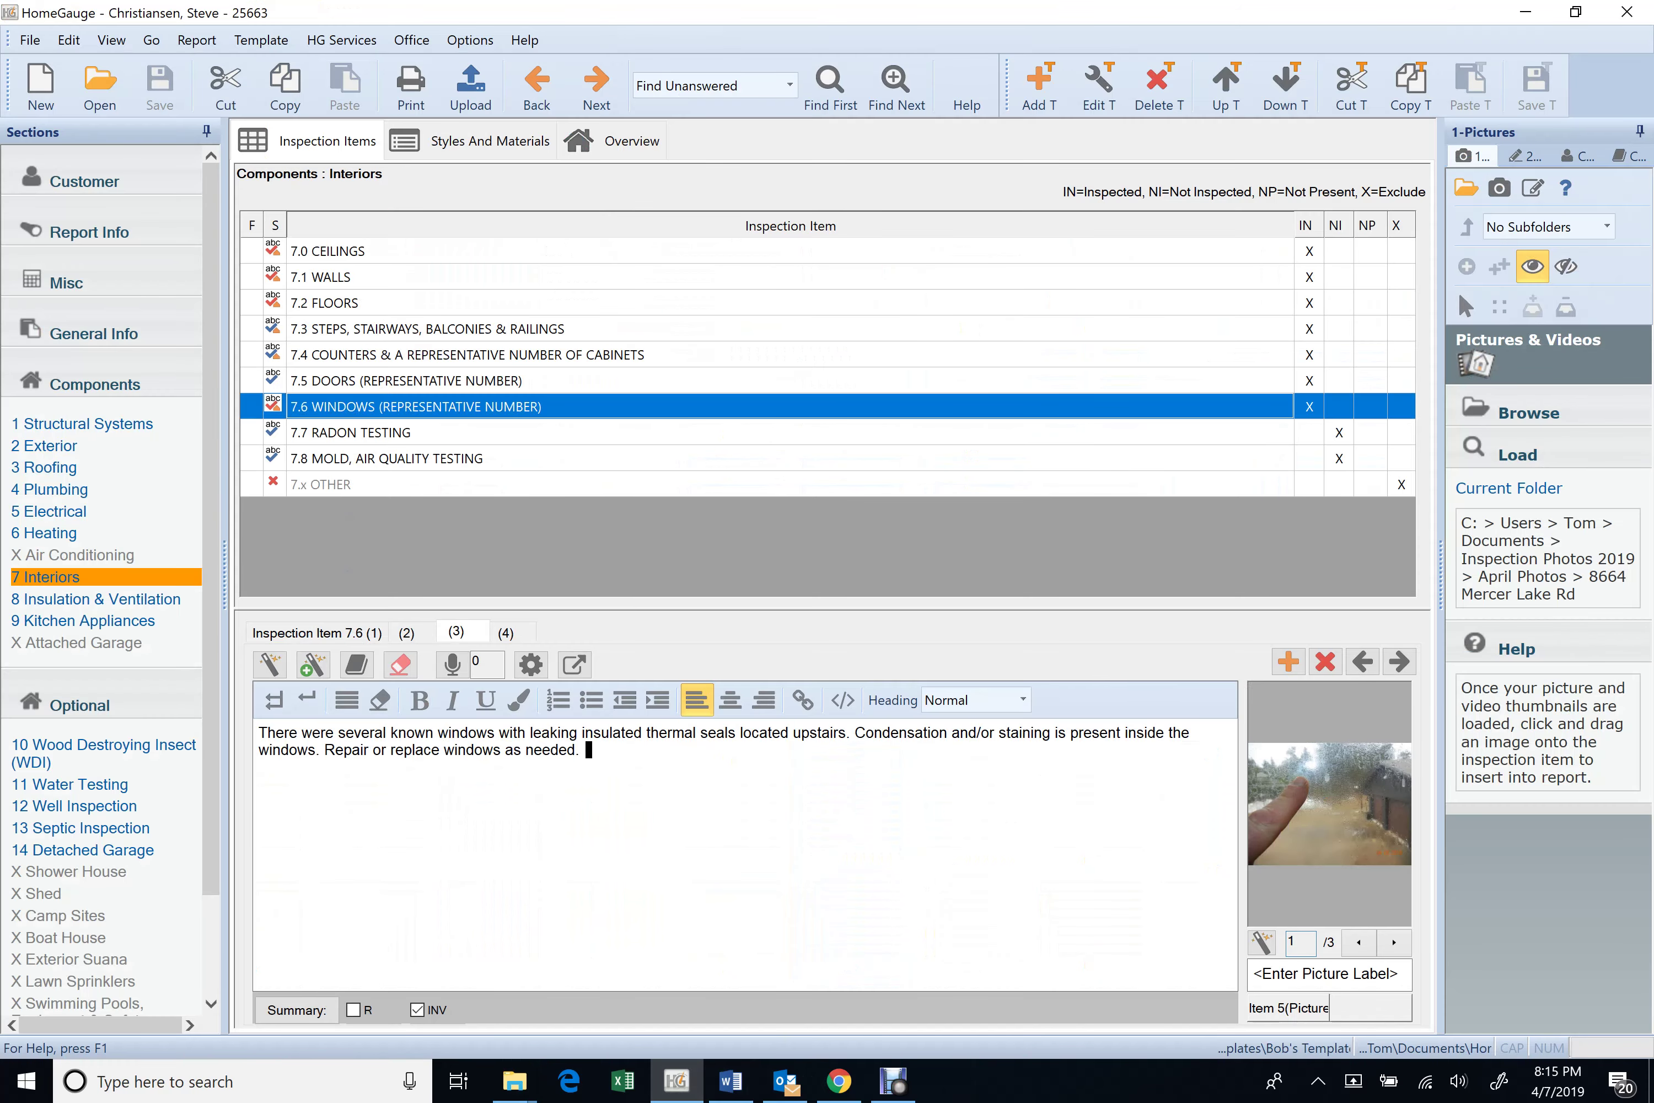
left_click(674, 781)
type("A general repl")
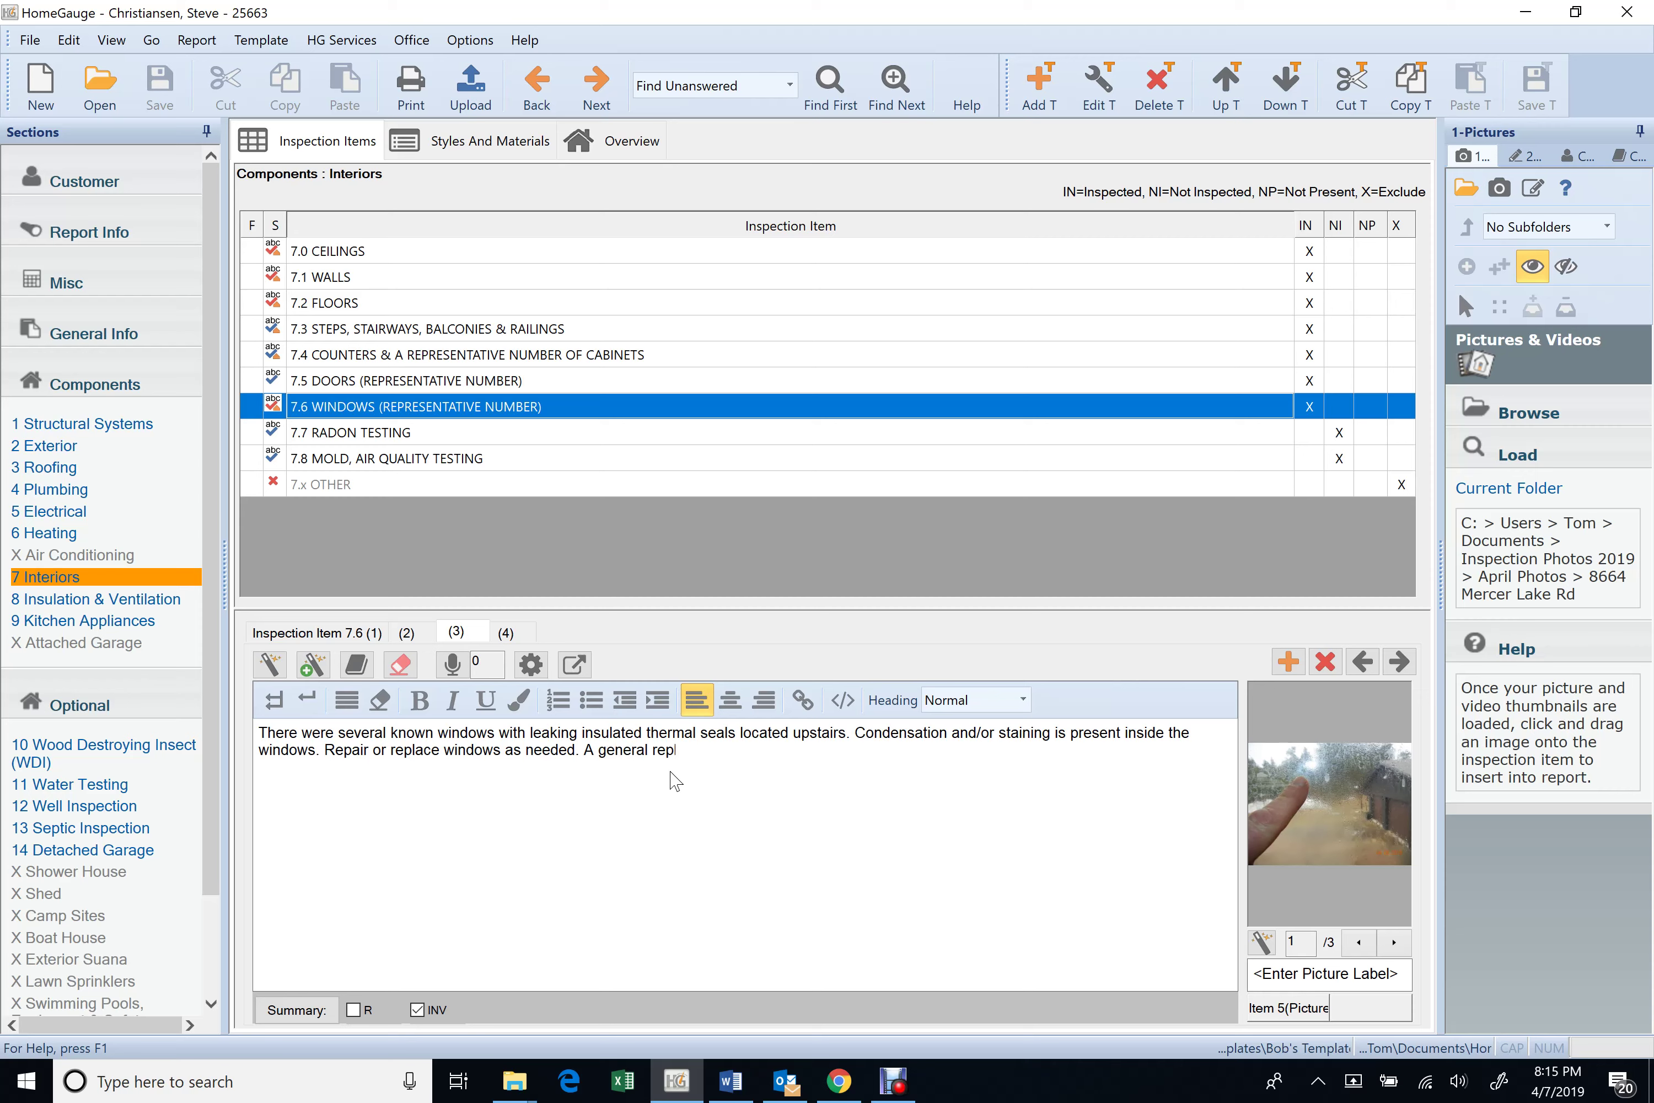
type("acement of window")
type("s with enrgy effi")
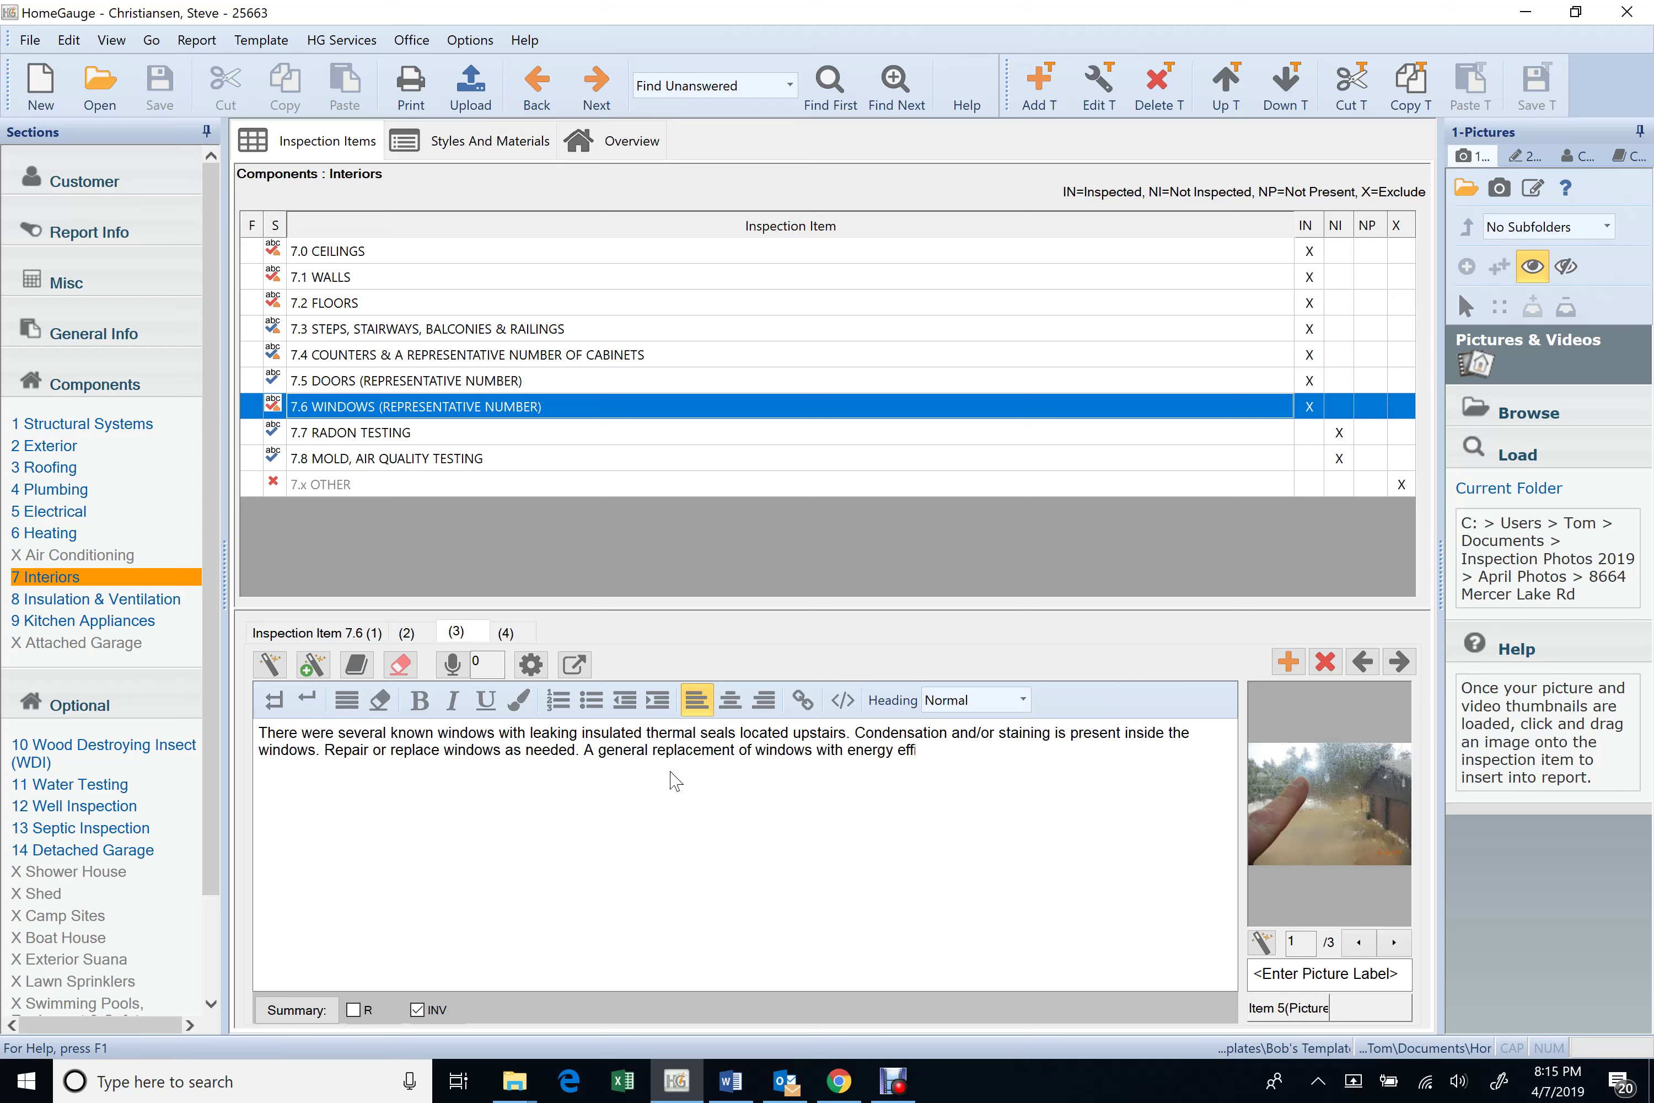
type("ceient")
key("BackSpace")
key("BackSpace")
key("BackSpace")
type("w")
key("BackSpace")
type("windows")
type("would help to reduc")
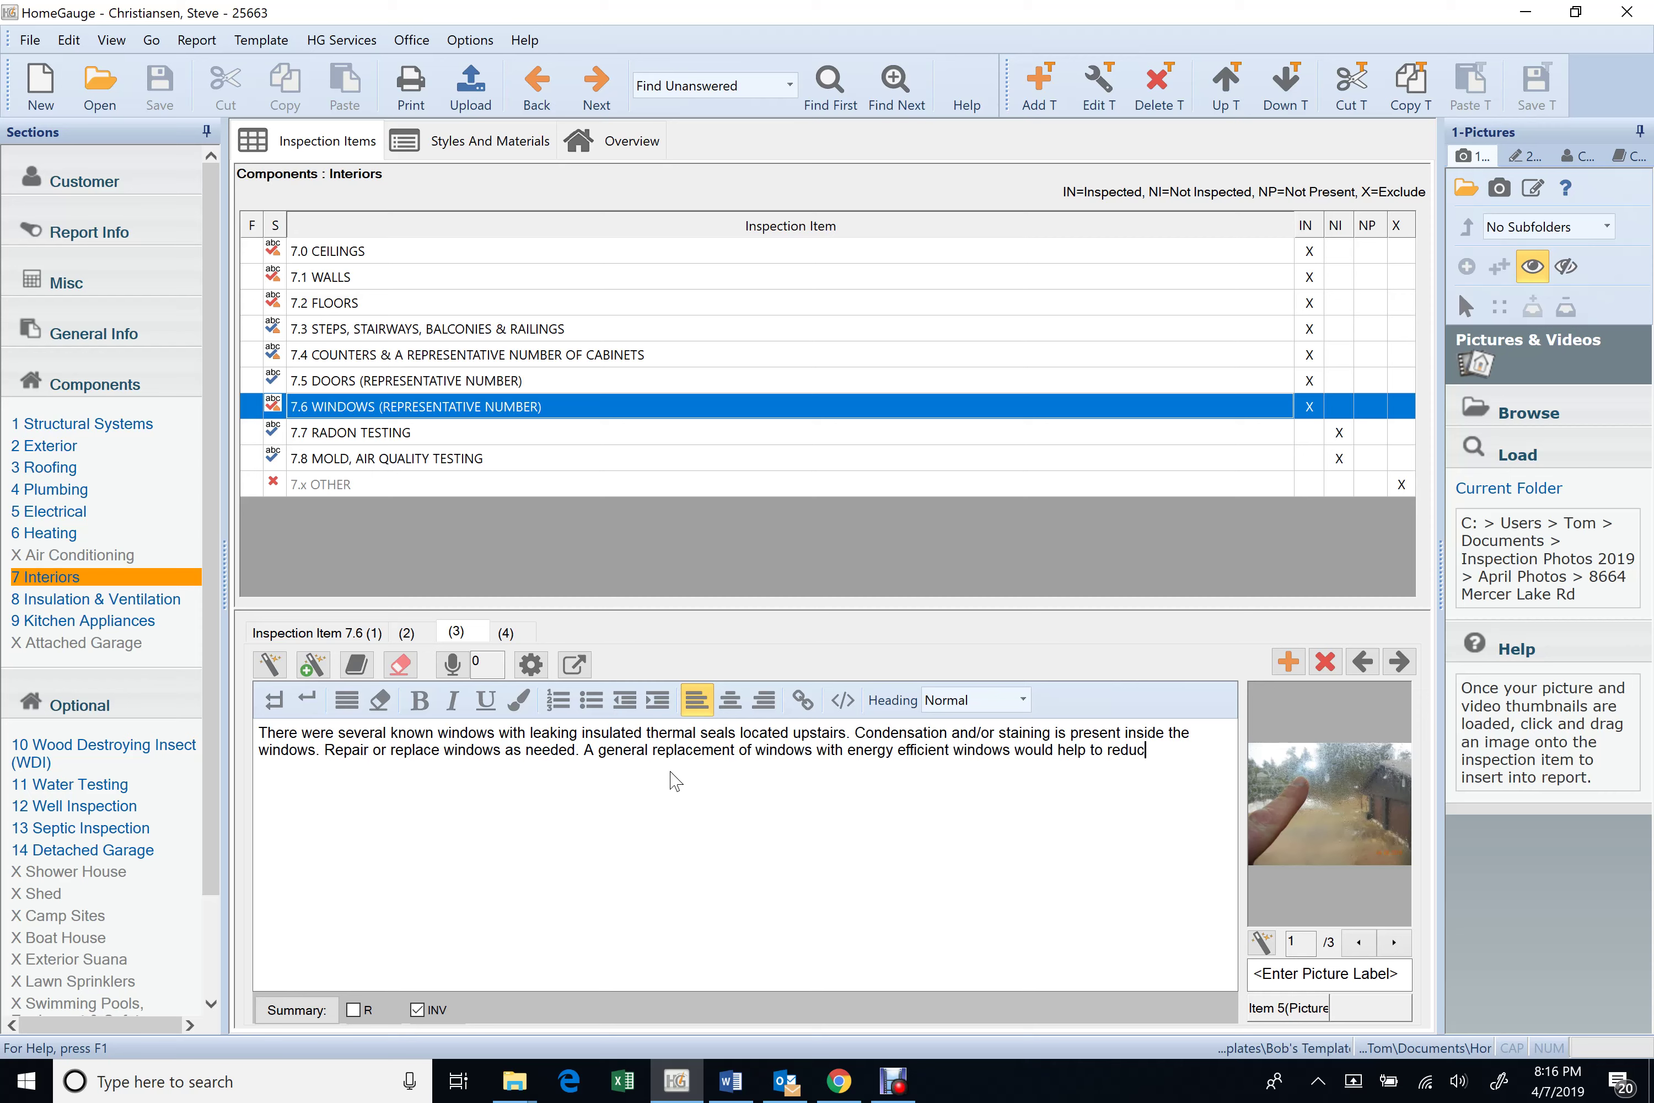
type("e heating c o")
type("st.")
left_click_drag(584, 749, 628, 808)
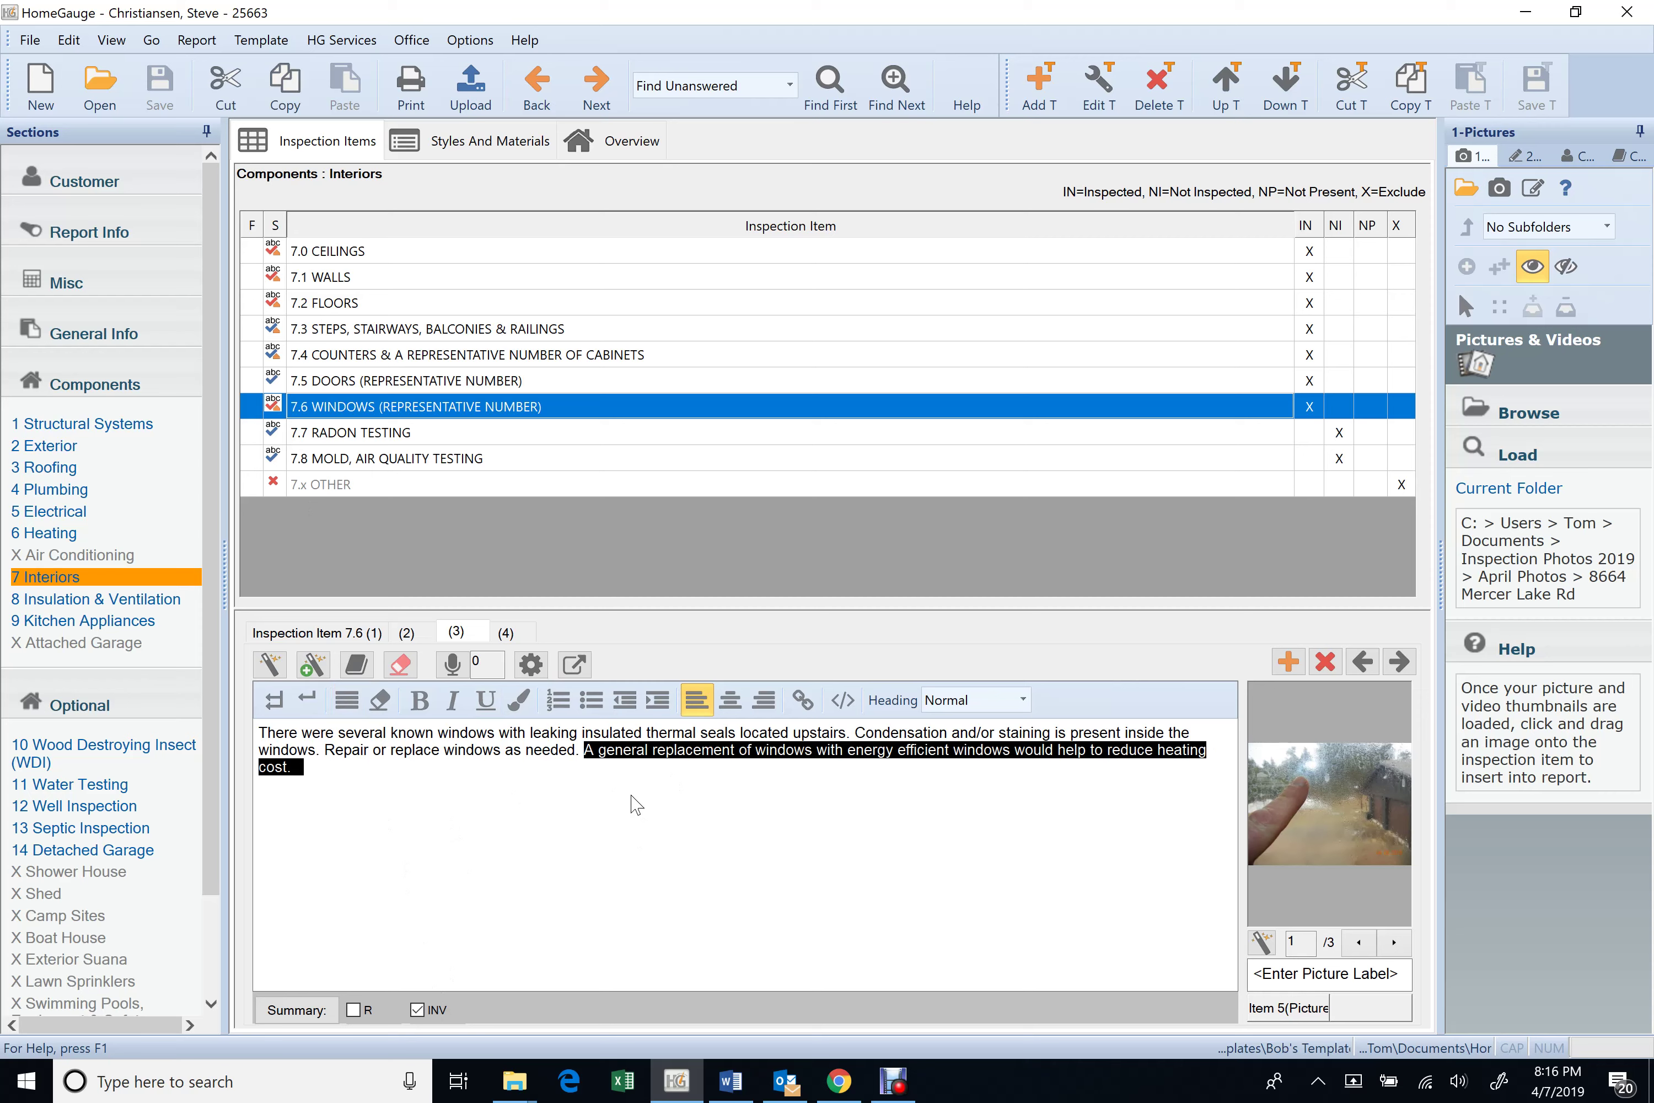
left_click(742, 811)
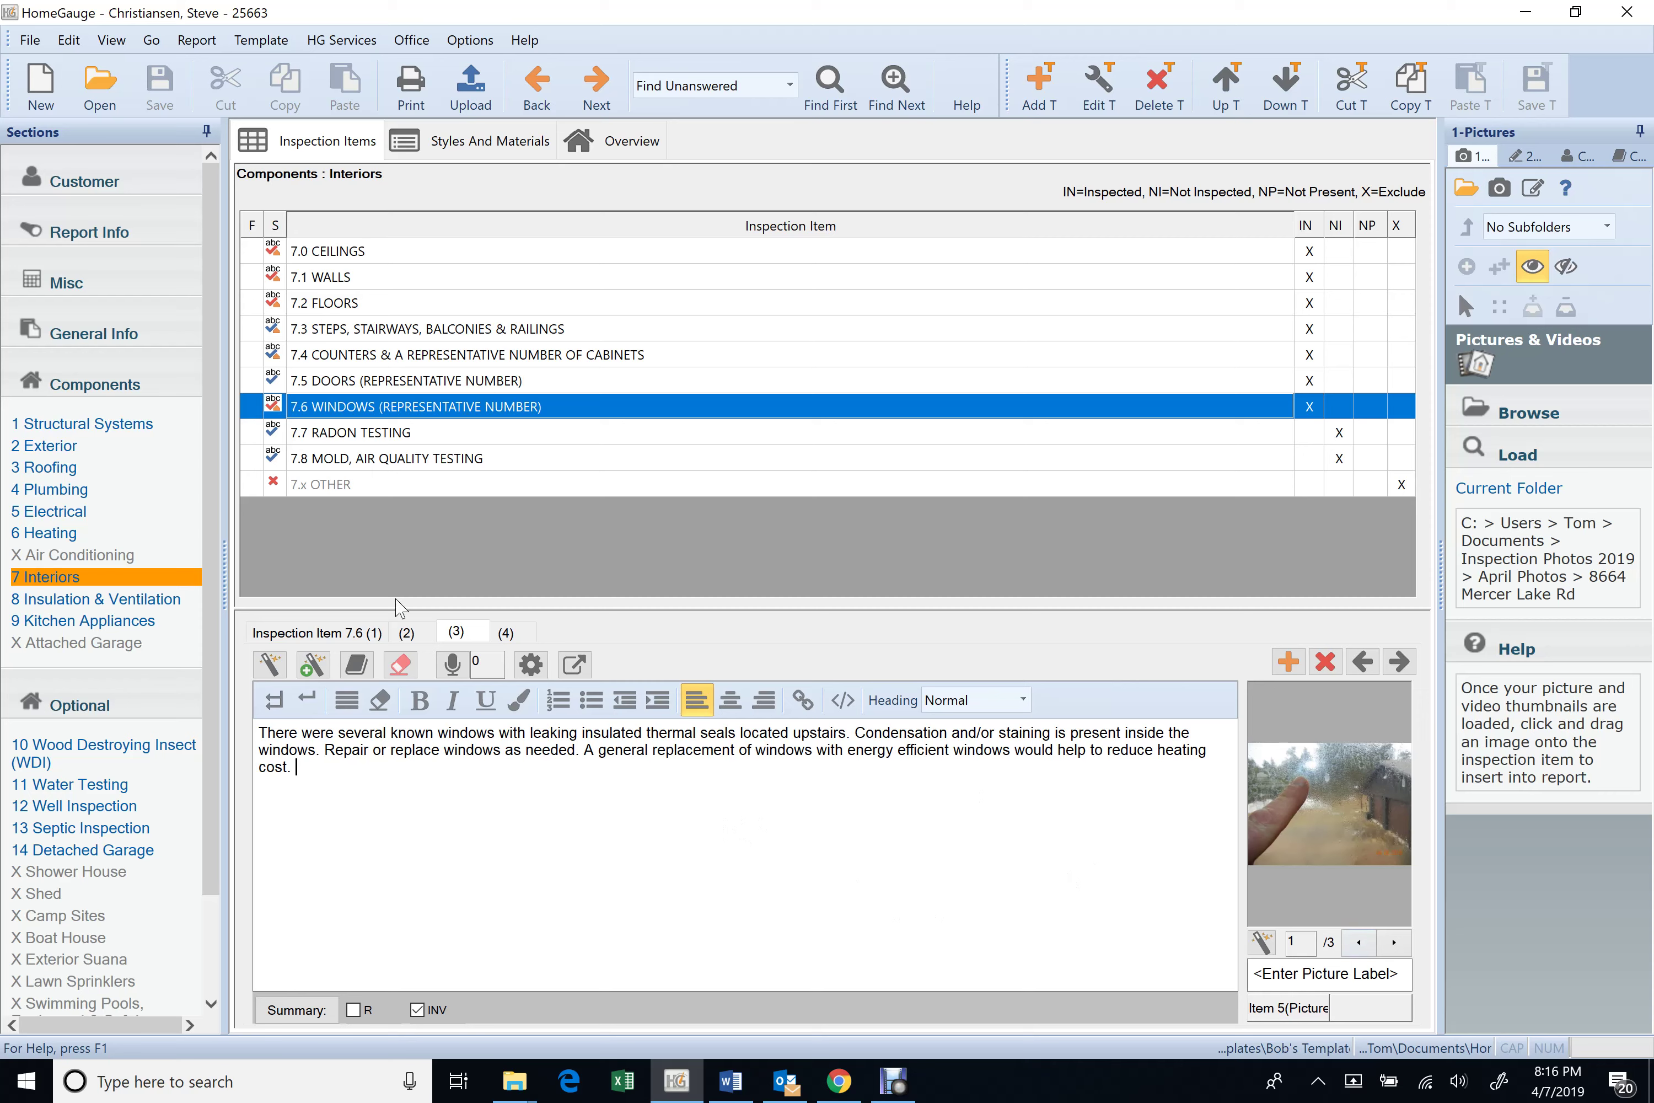
- Recheck the fourth item 7.6 comment, and review the item 7.7 Radon Testing and item 7.8 Mold, Air Quality Testing comments
left_click(506, 632)
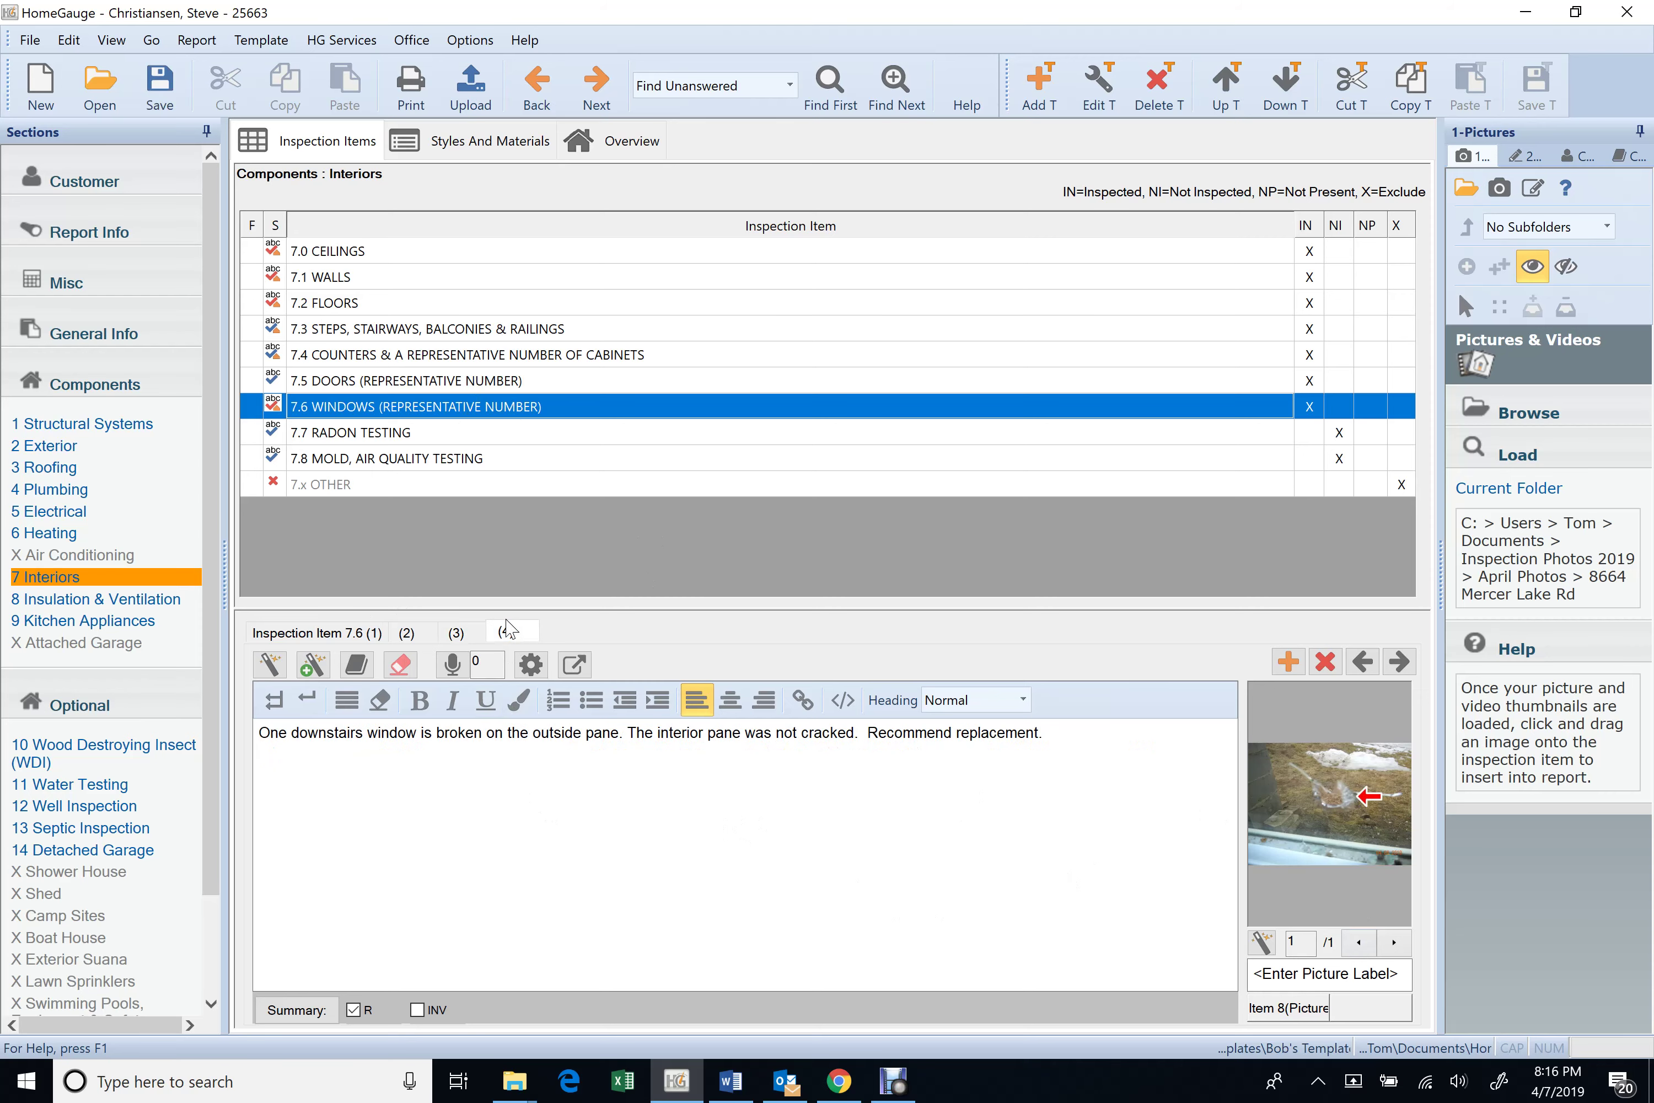
left_click(361, 456)
left_click(376, 441)
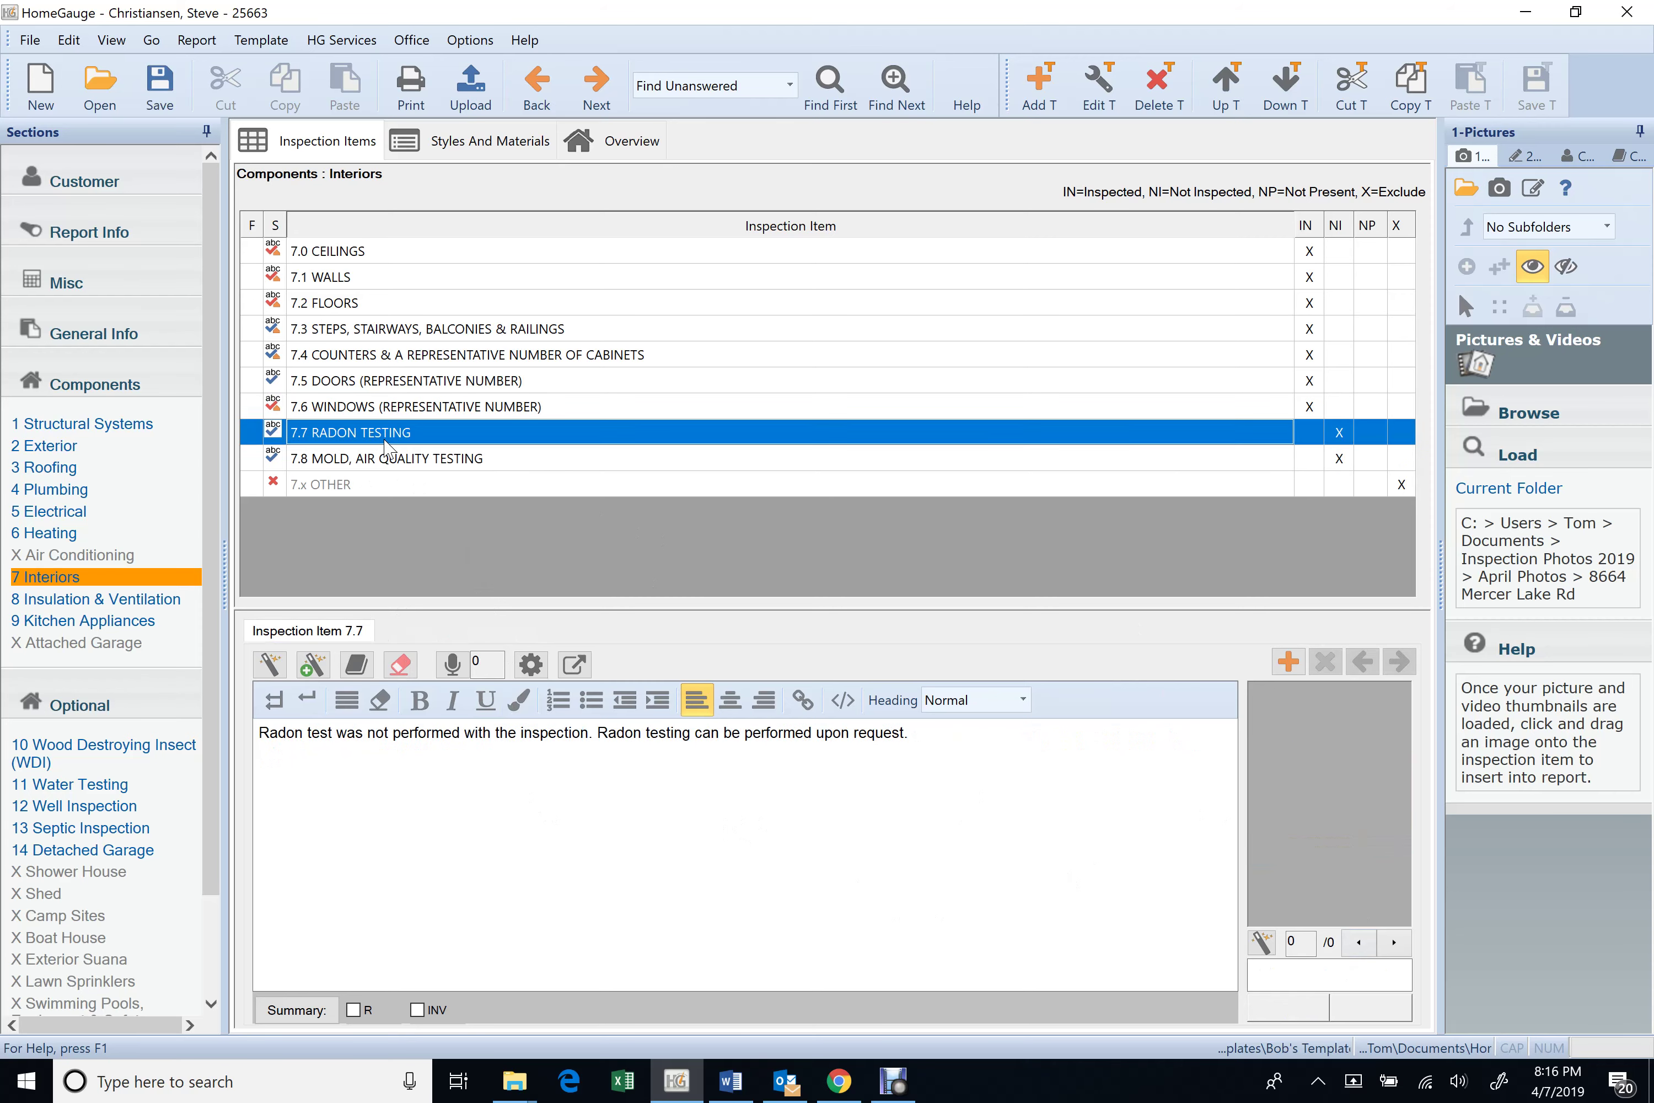
left_click(390, 458)
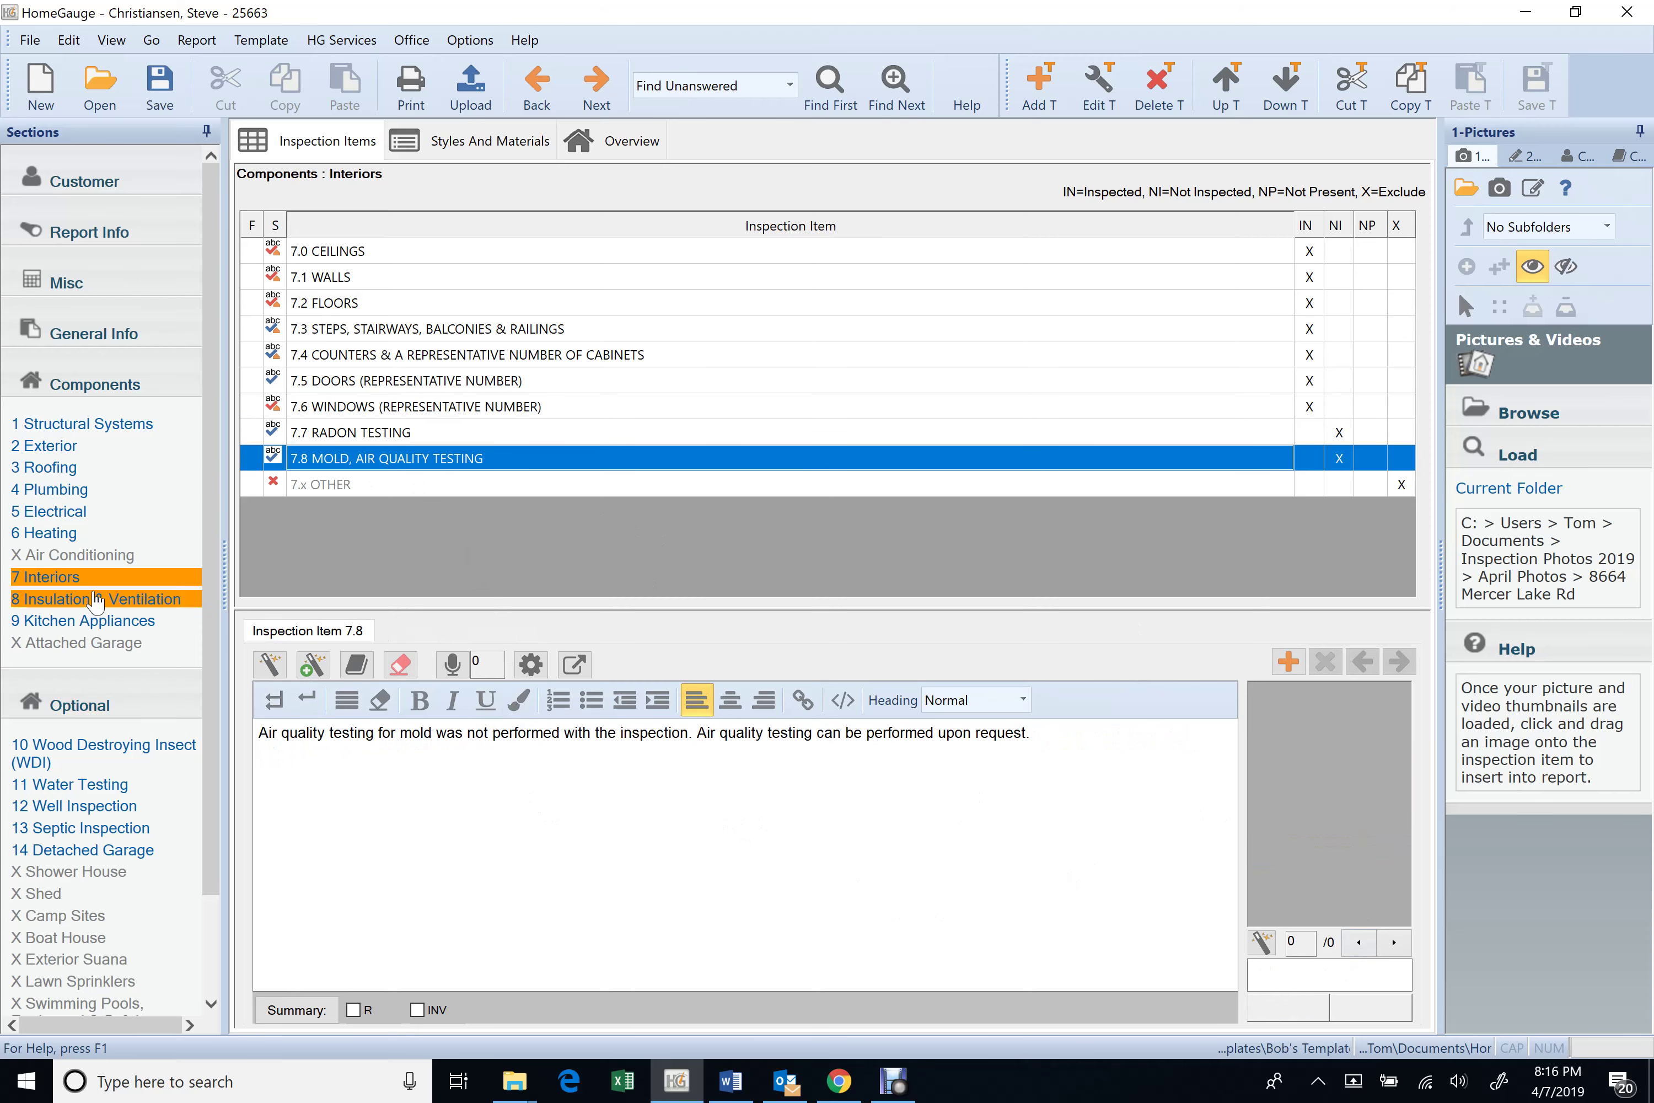
- In the Insulation & Ventilation section, review the comments for items 8.0 attic insulation, 8.1 under-floor insulation and 8.2 attic ventilation
left_click(142, 599)
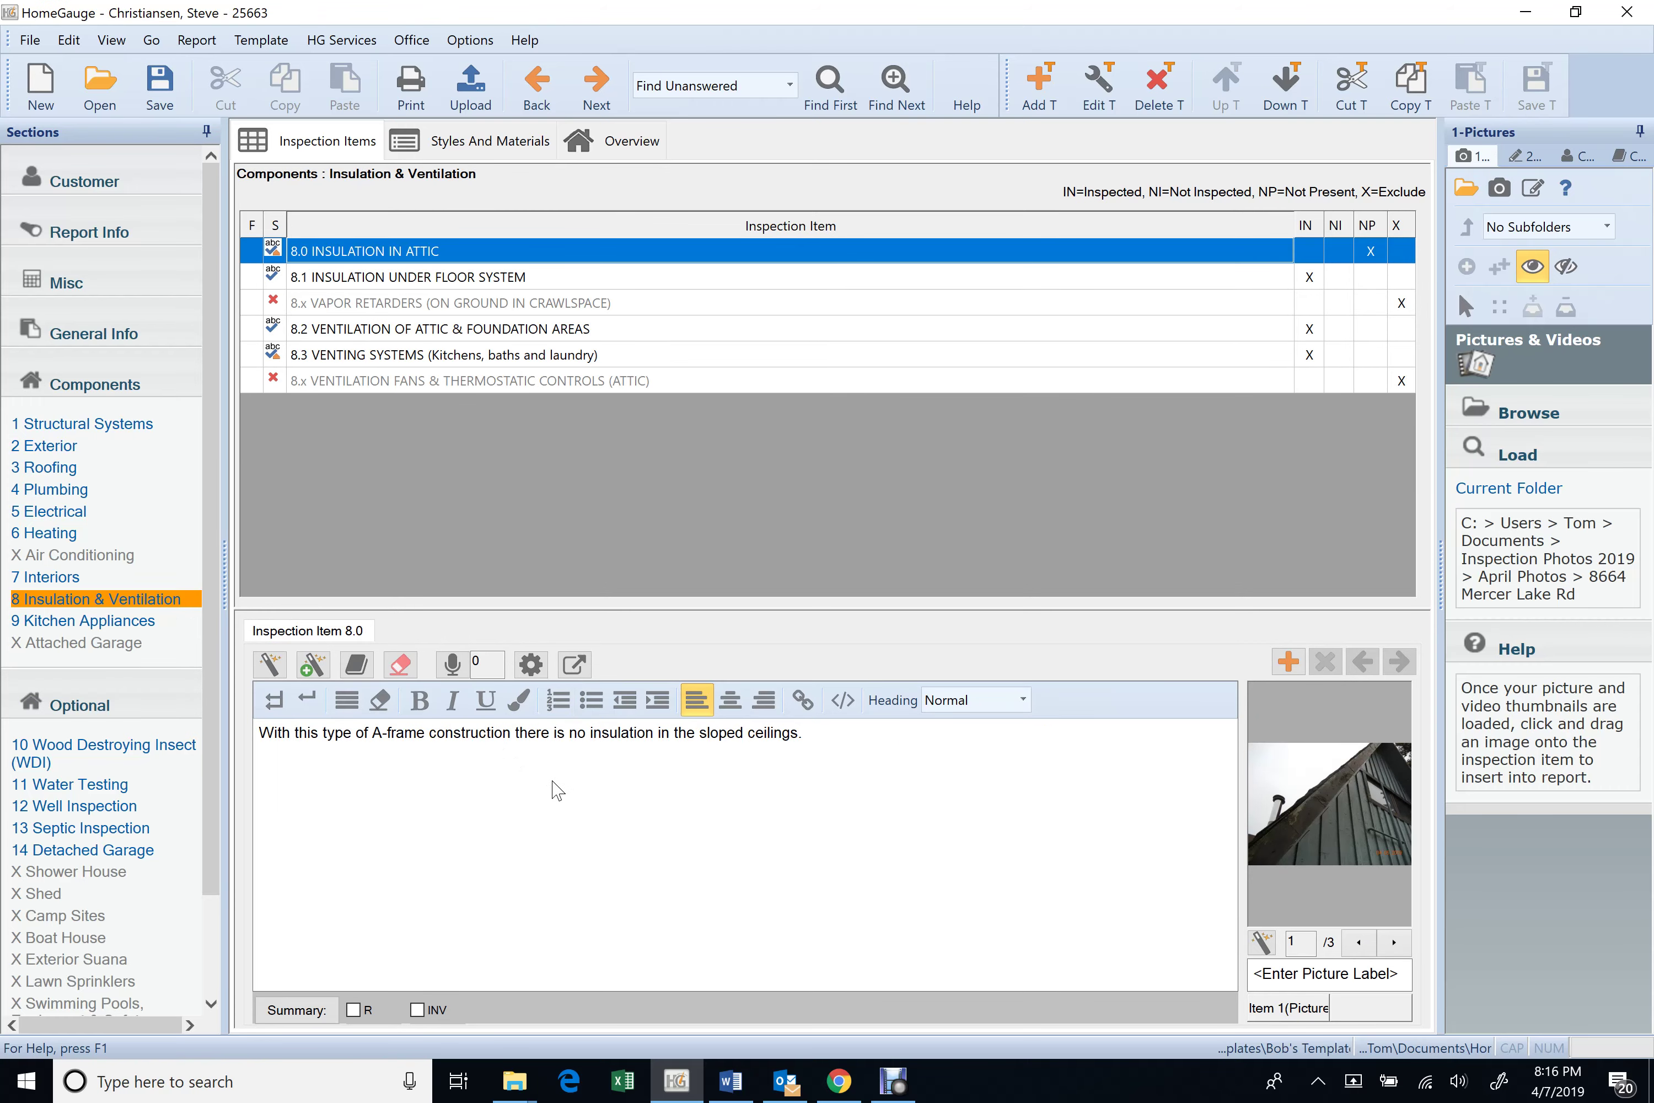
left_click(426, 279)
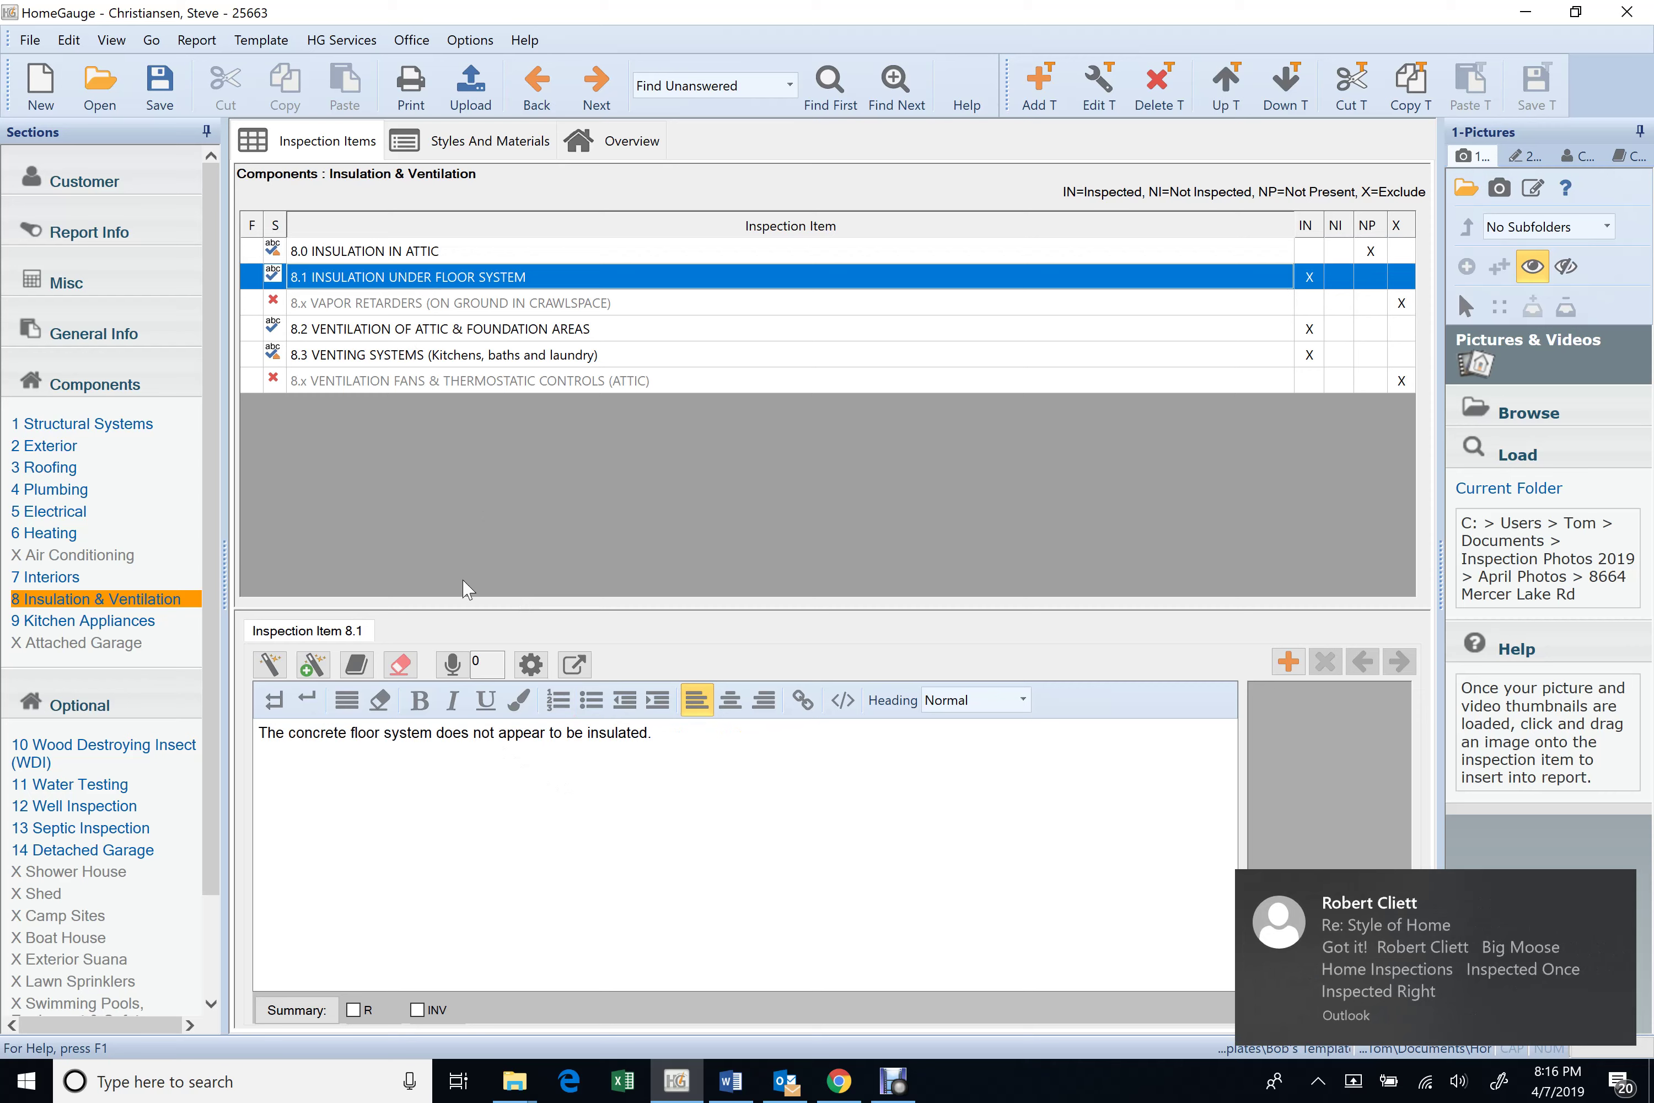
left_click(470, 329)
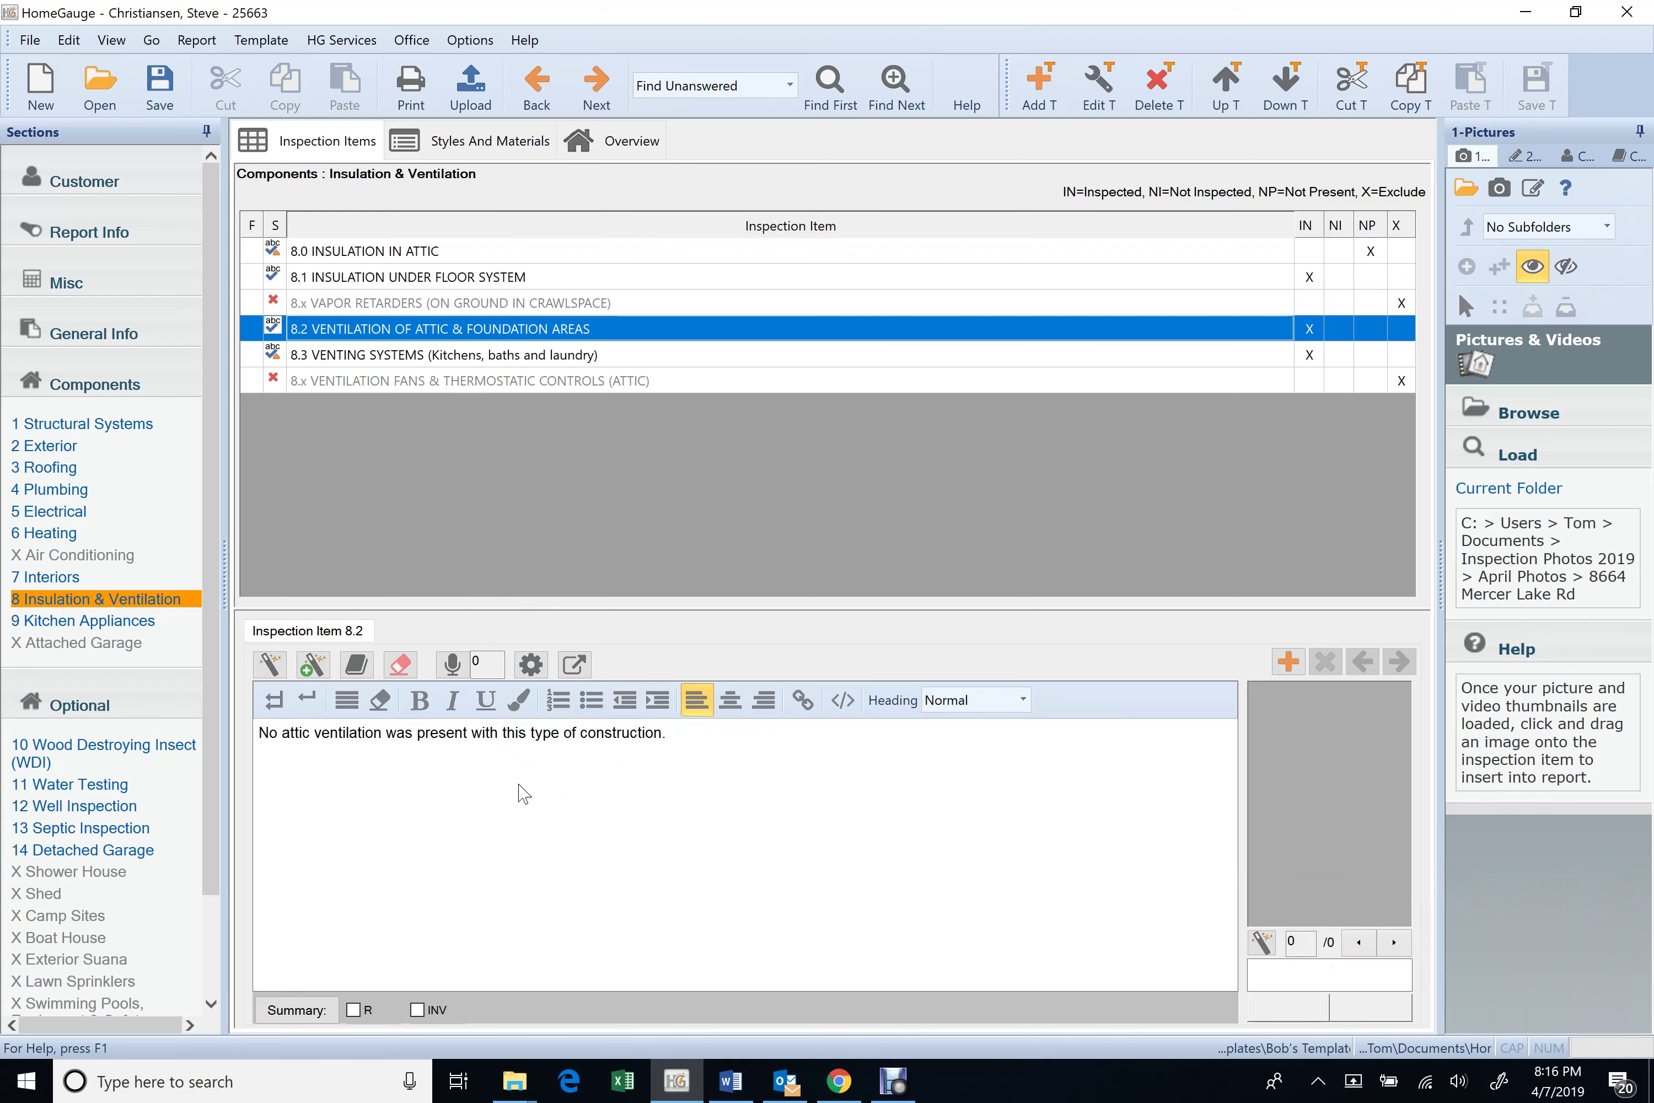
- Review both comments of item 8.3 Venting Systems, covering the dryer vent and the bathroom exhaust fan, with their attached pictures
left_click(439, 353)
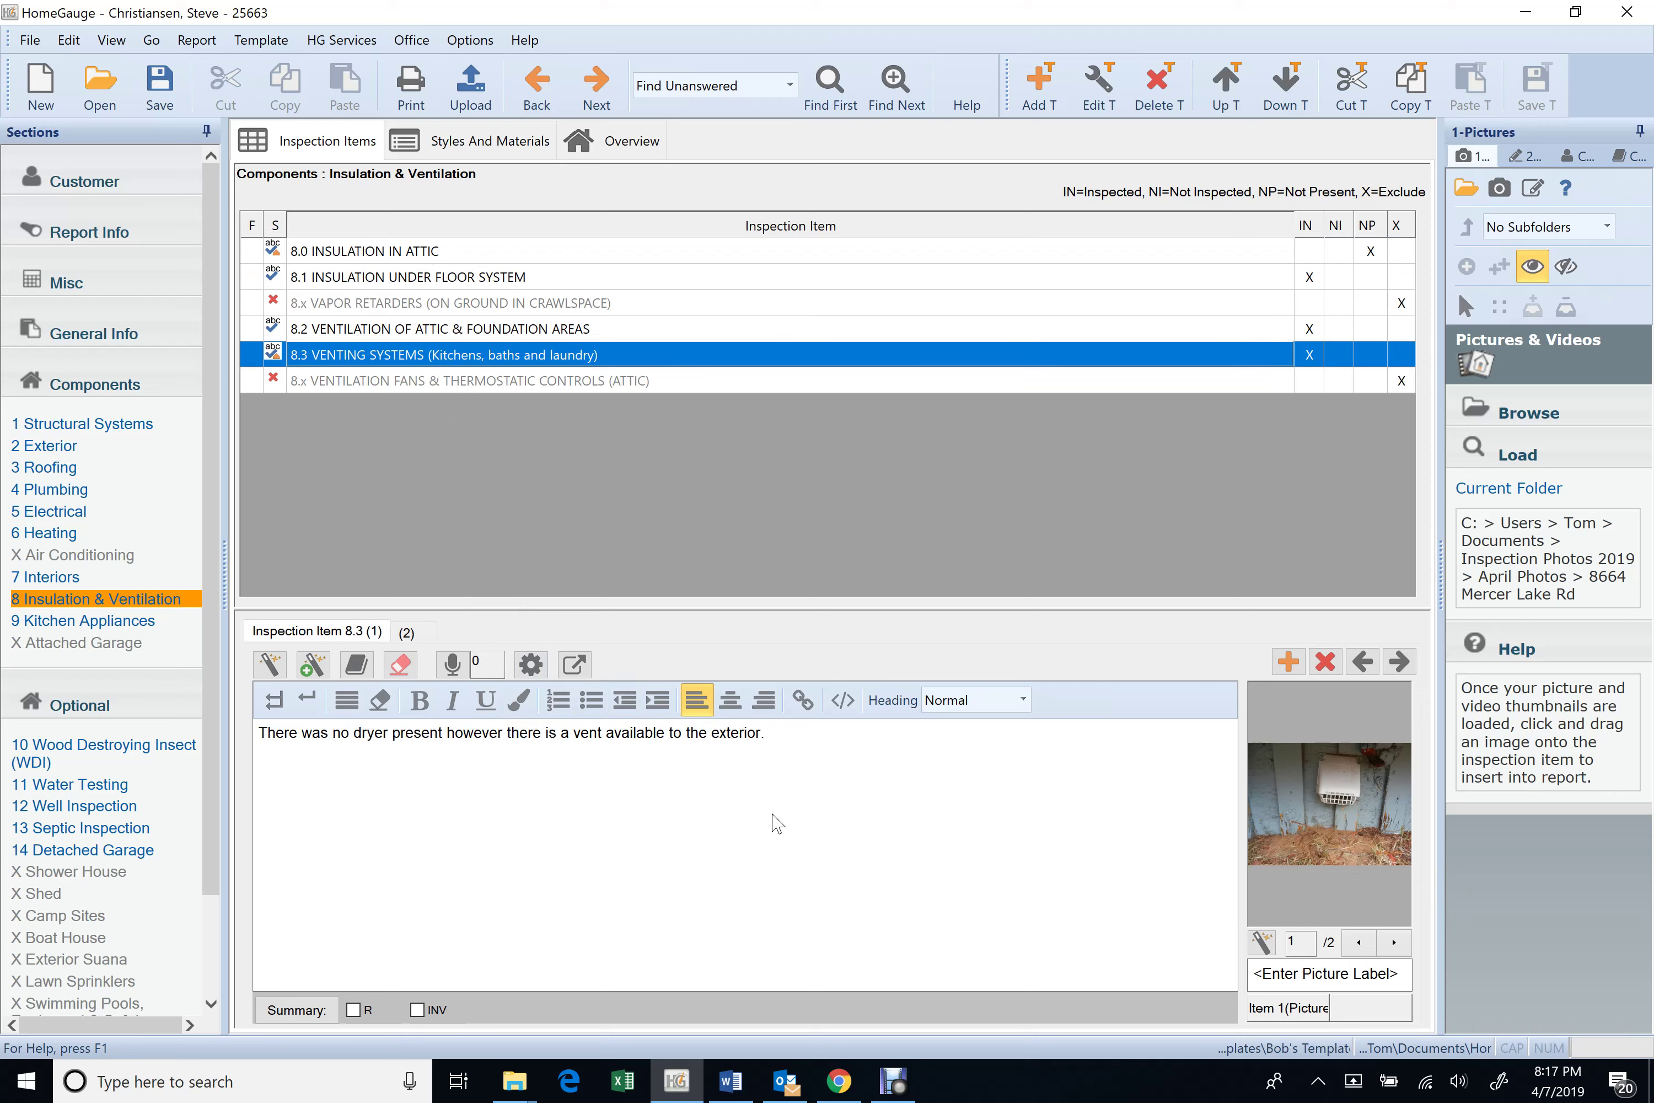
left_click(1394, 942)
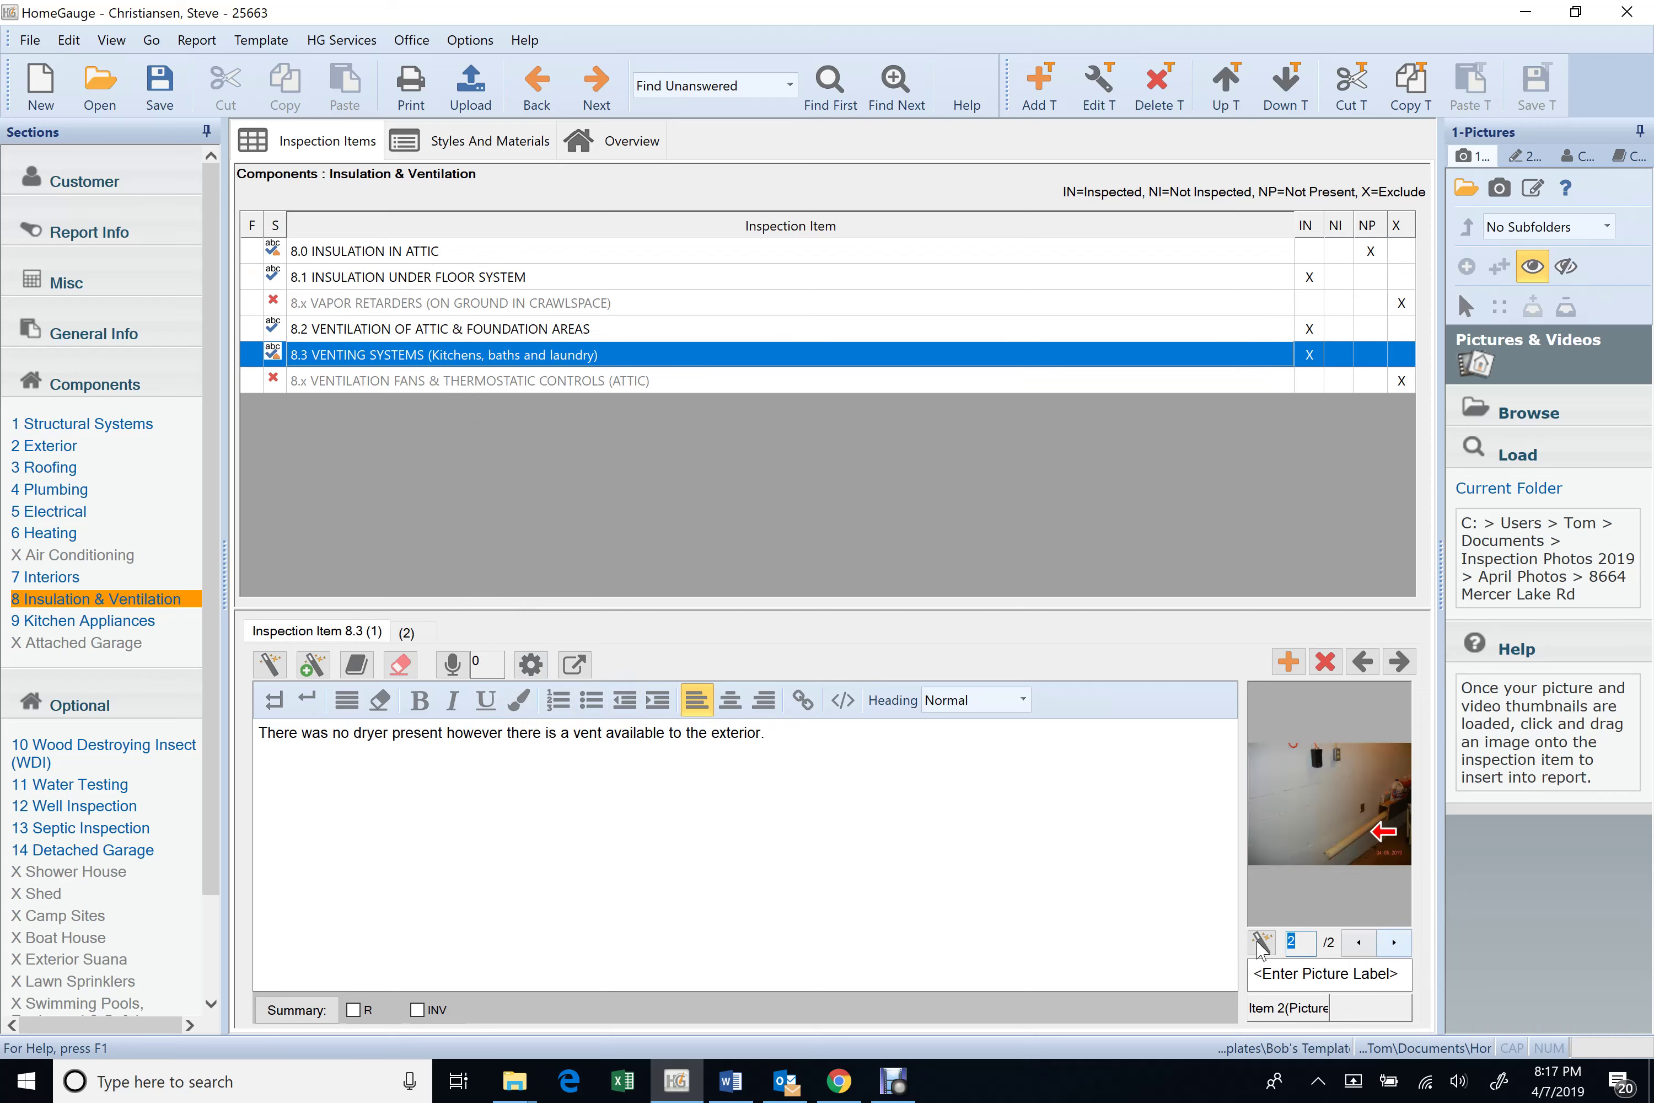
left_click(406, 632)
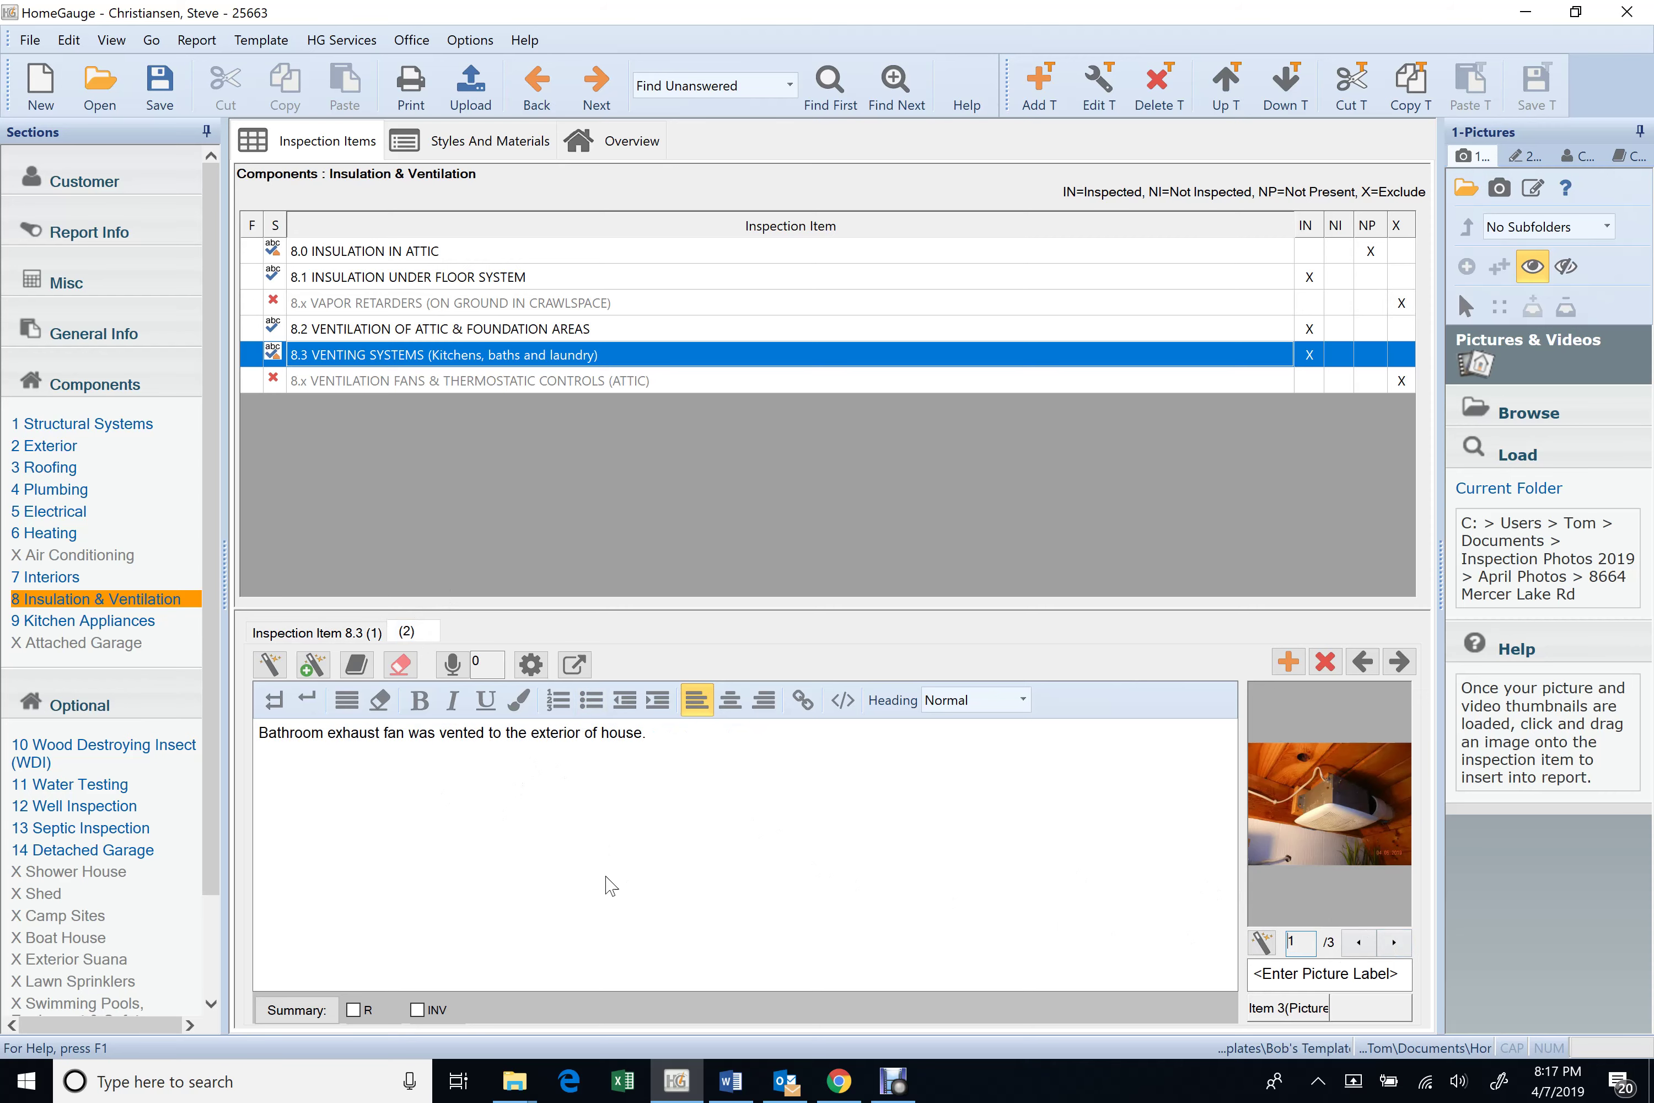
left_click(1403, 940)
left_click(1404, 941)
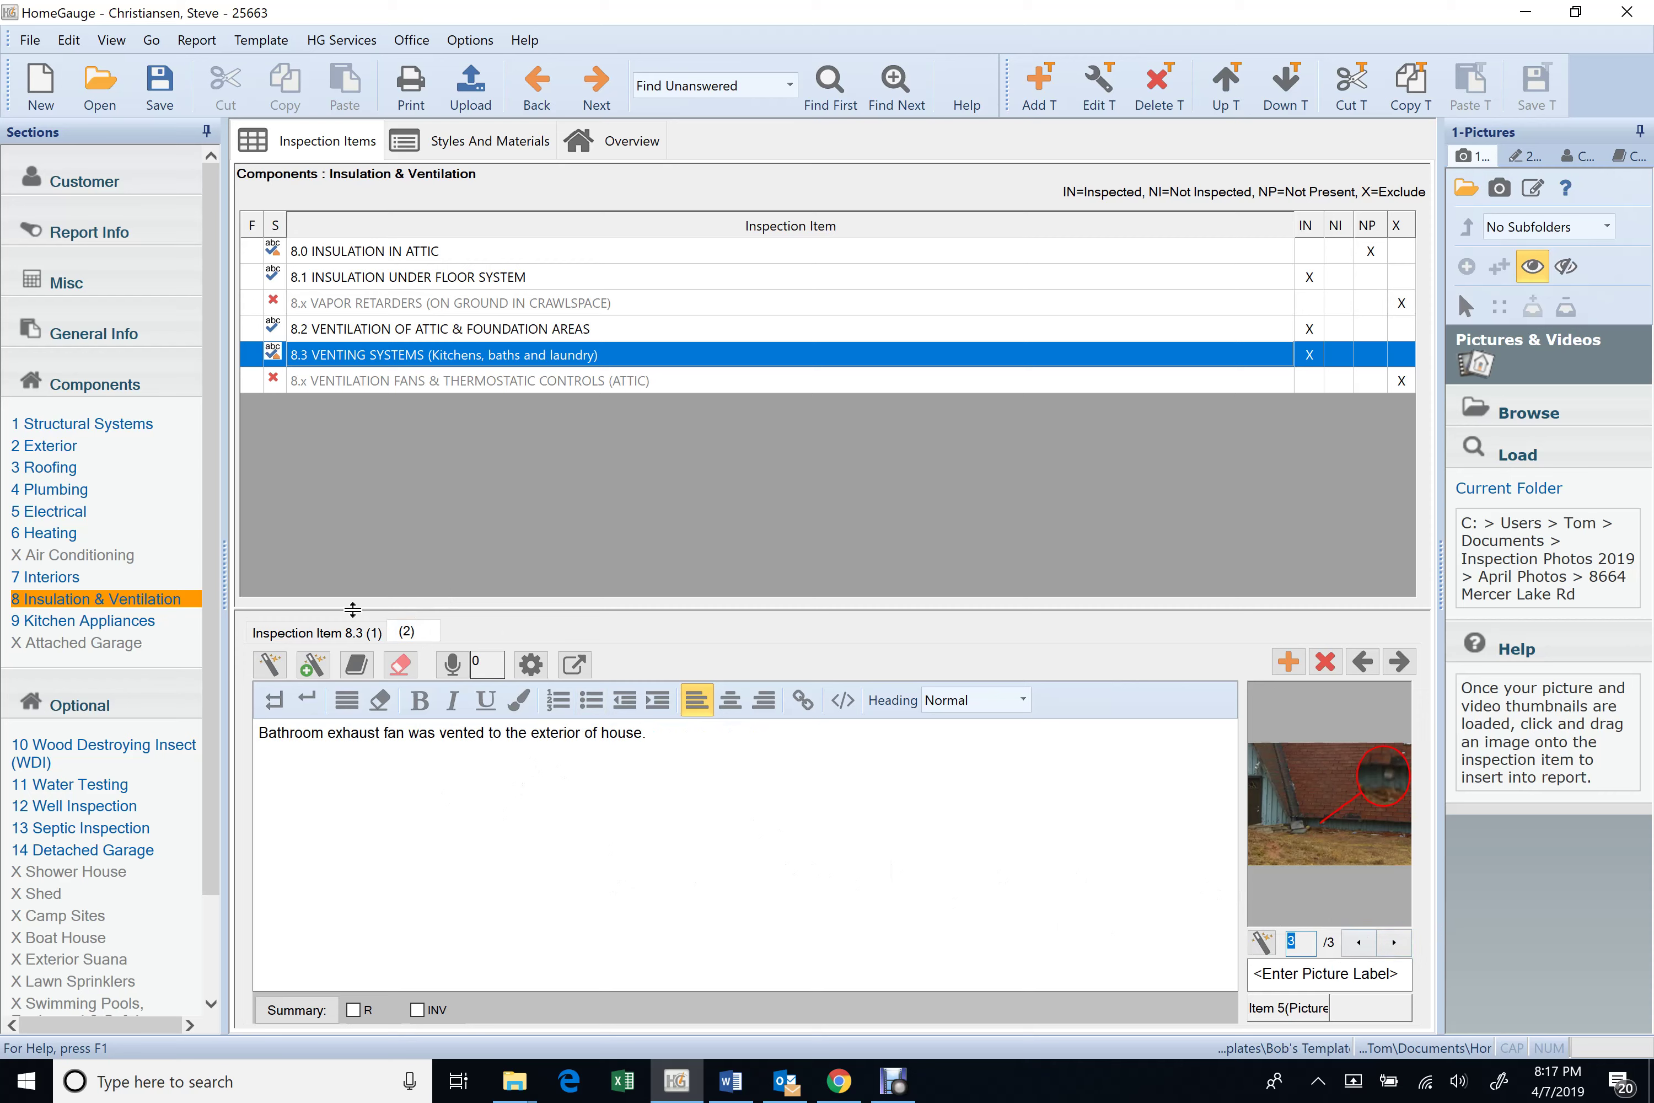
- In the Kitchen Appliances section, review items 9.2 range, 9.3 exhaust hood, 9.4 refrigerator, 9.5 microwave and 9.6 washer and dryer
left_click(75, 623)
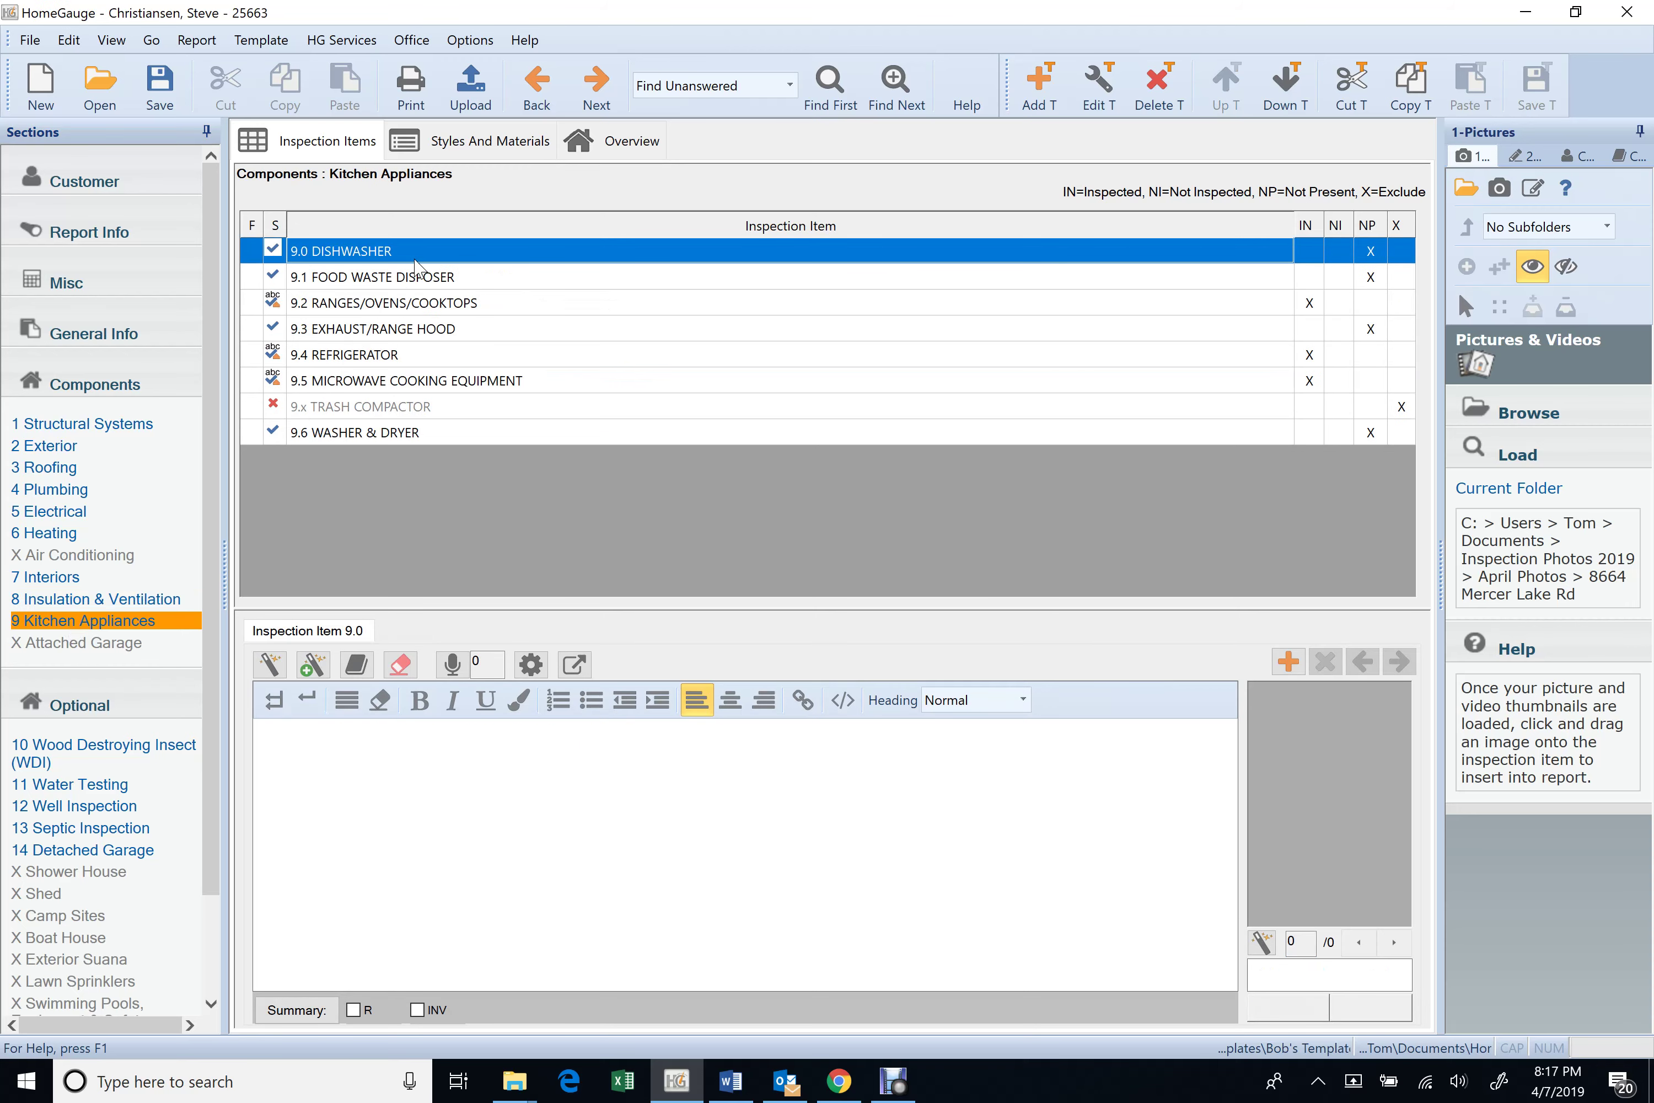
left_click(413, 304)
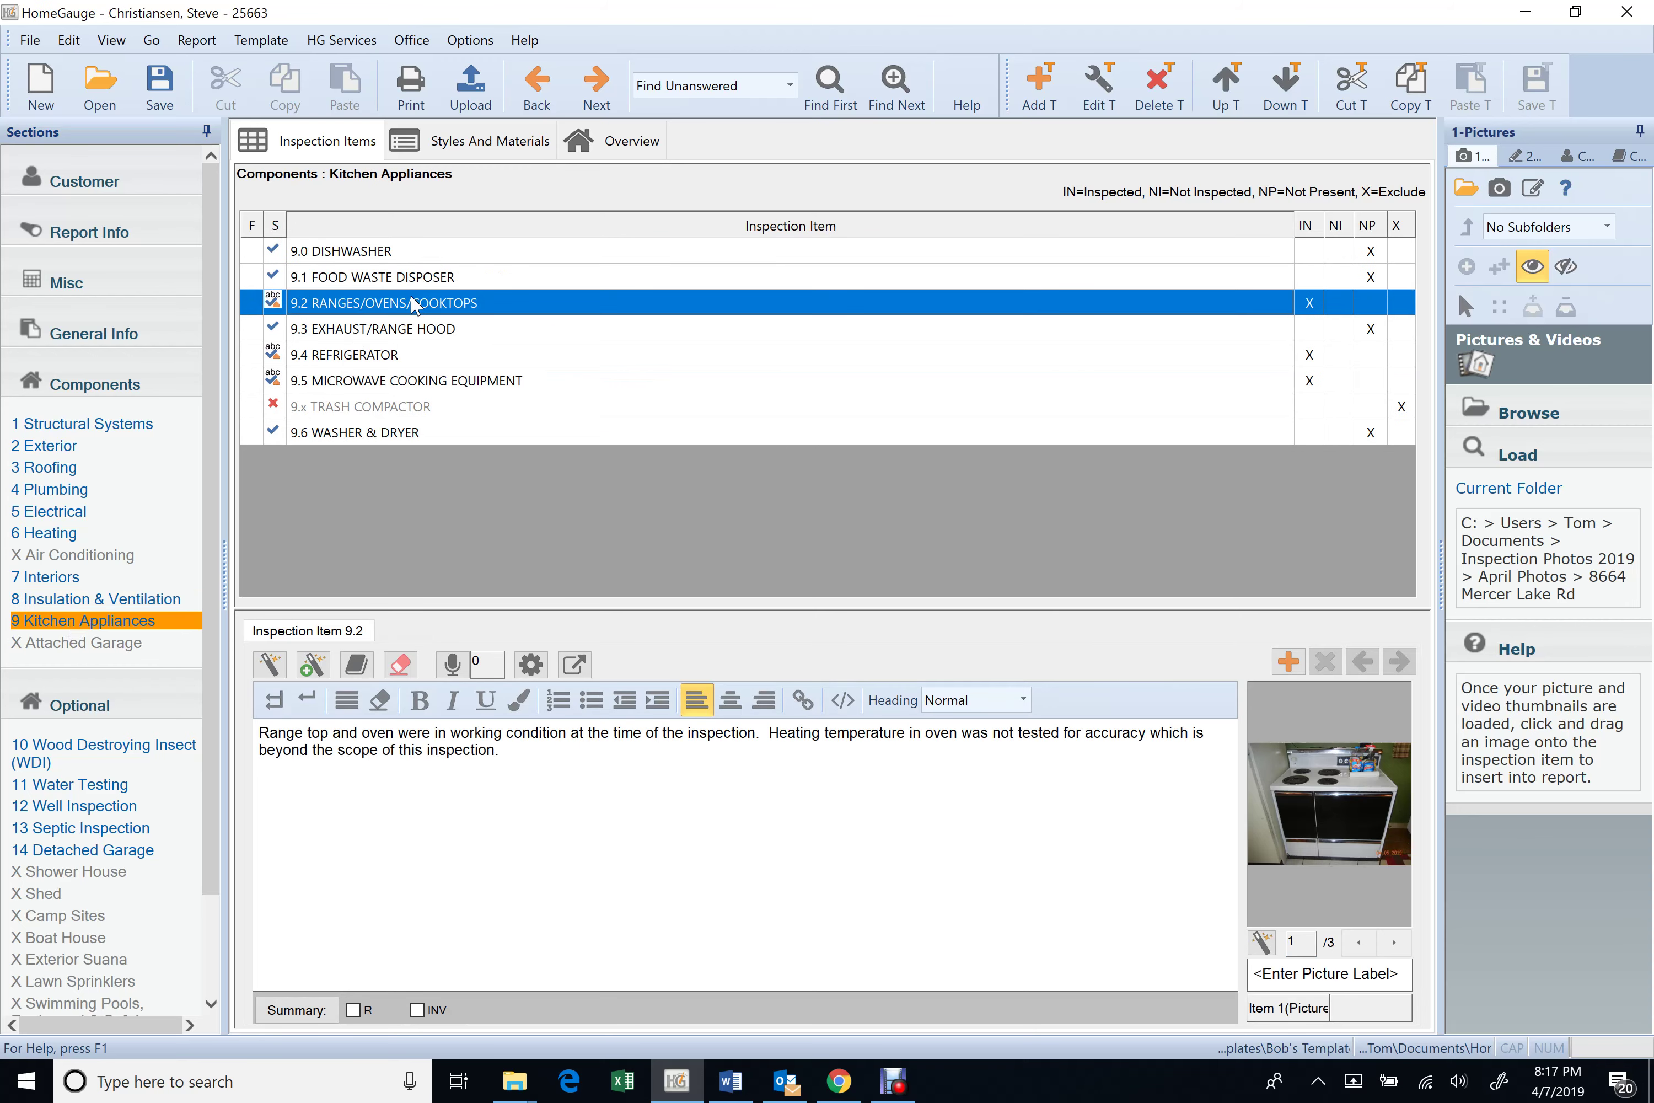
left_click(429, 338)
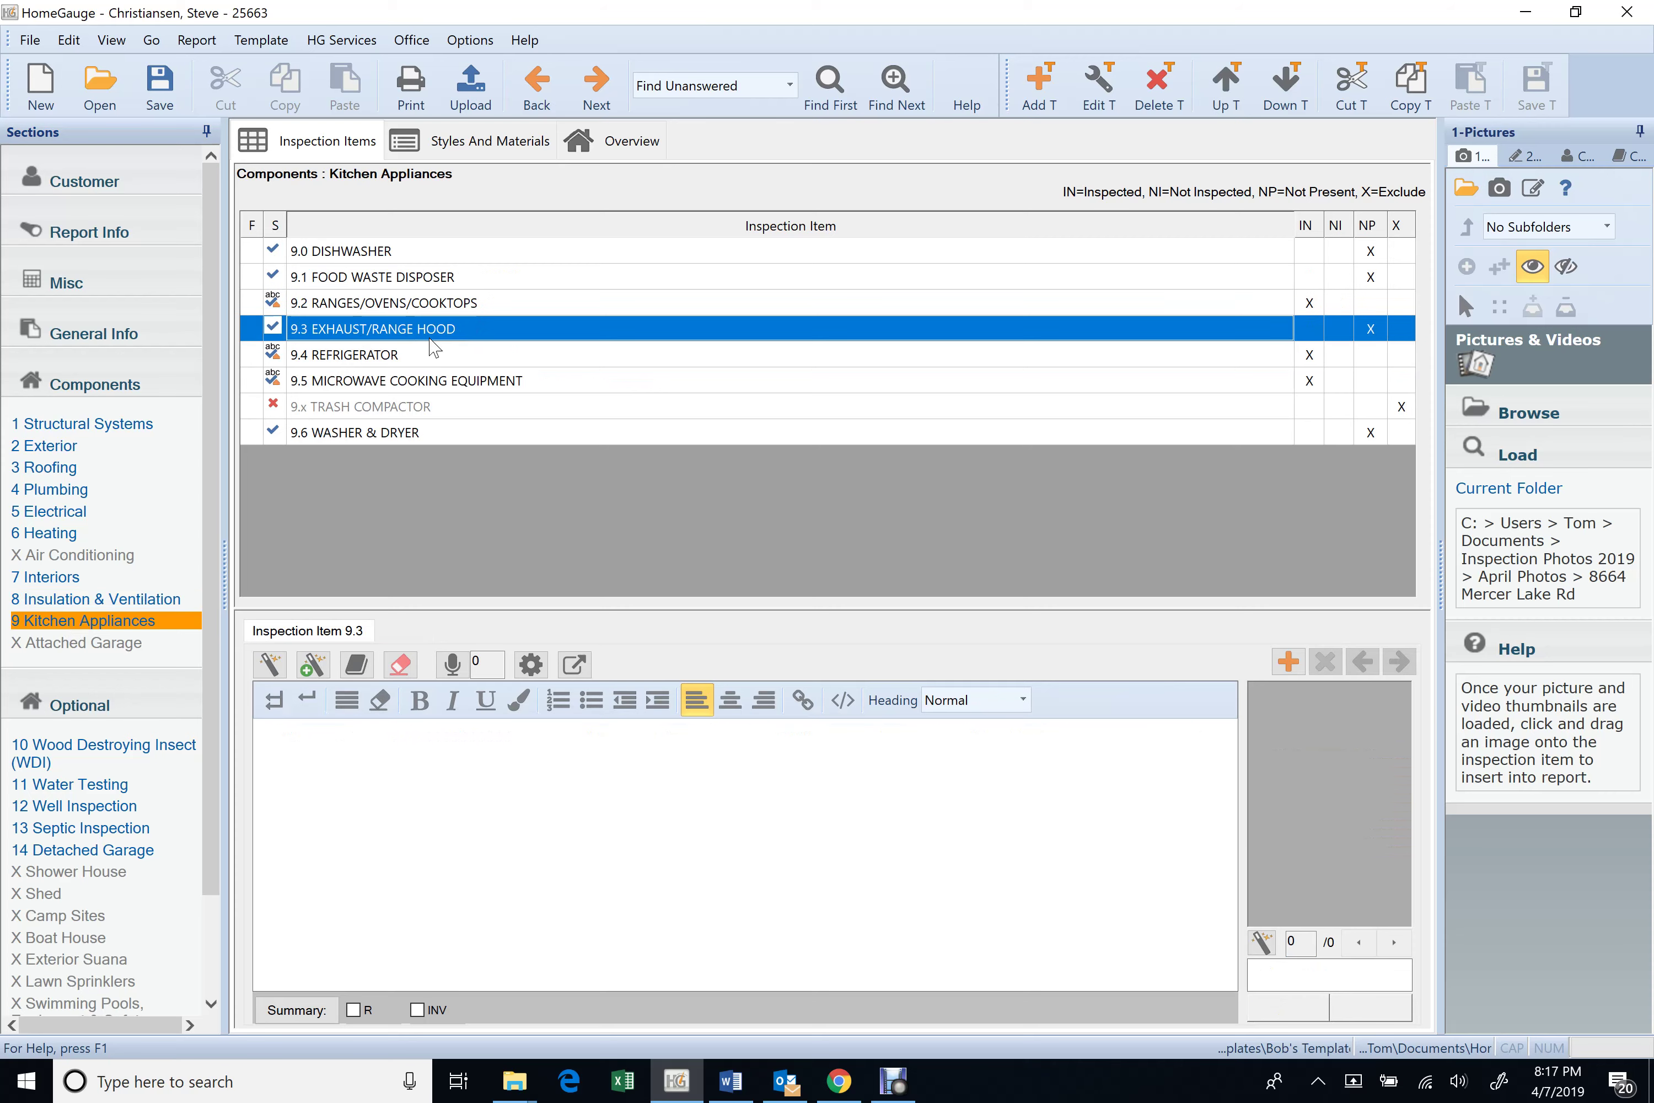
left_click(441, 358)
left_click(448, 380)
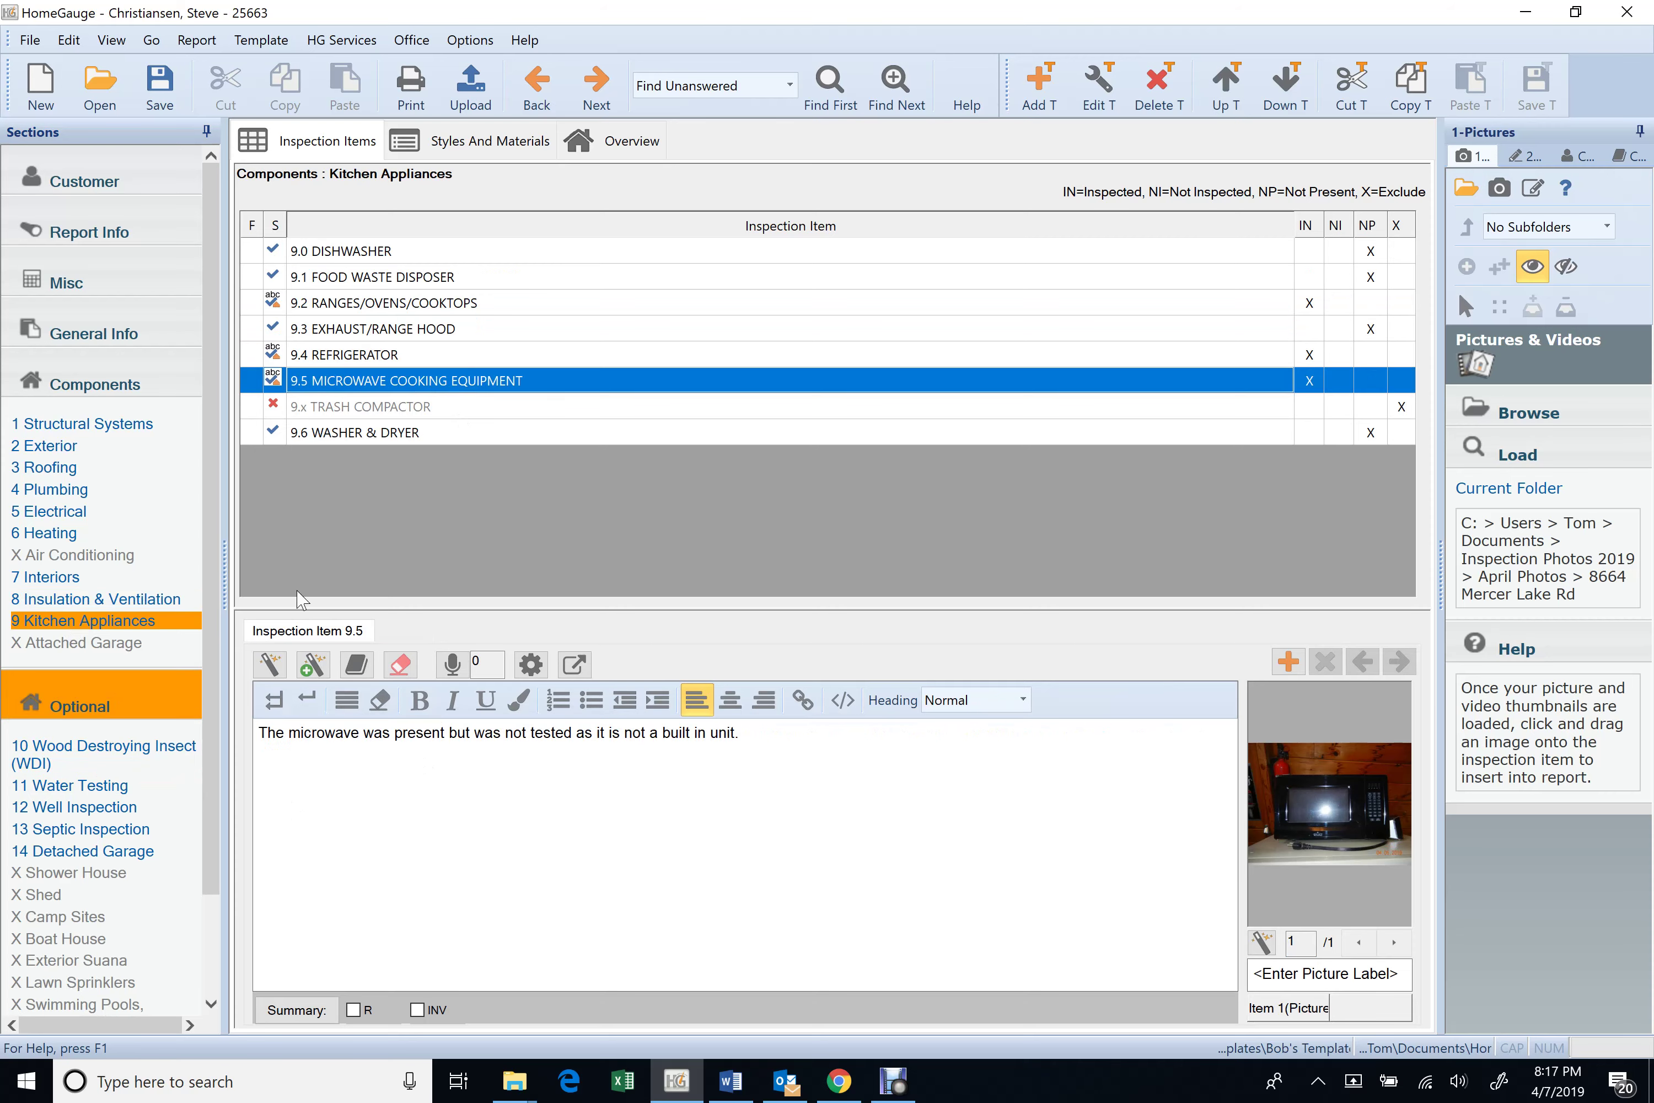
left_click(497, 434)
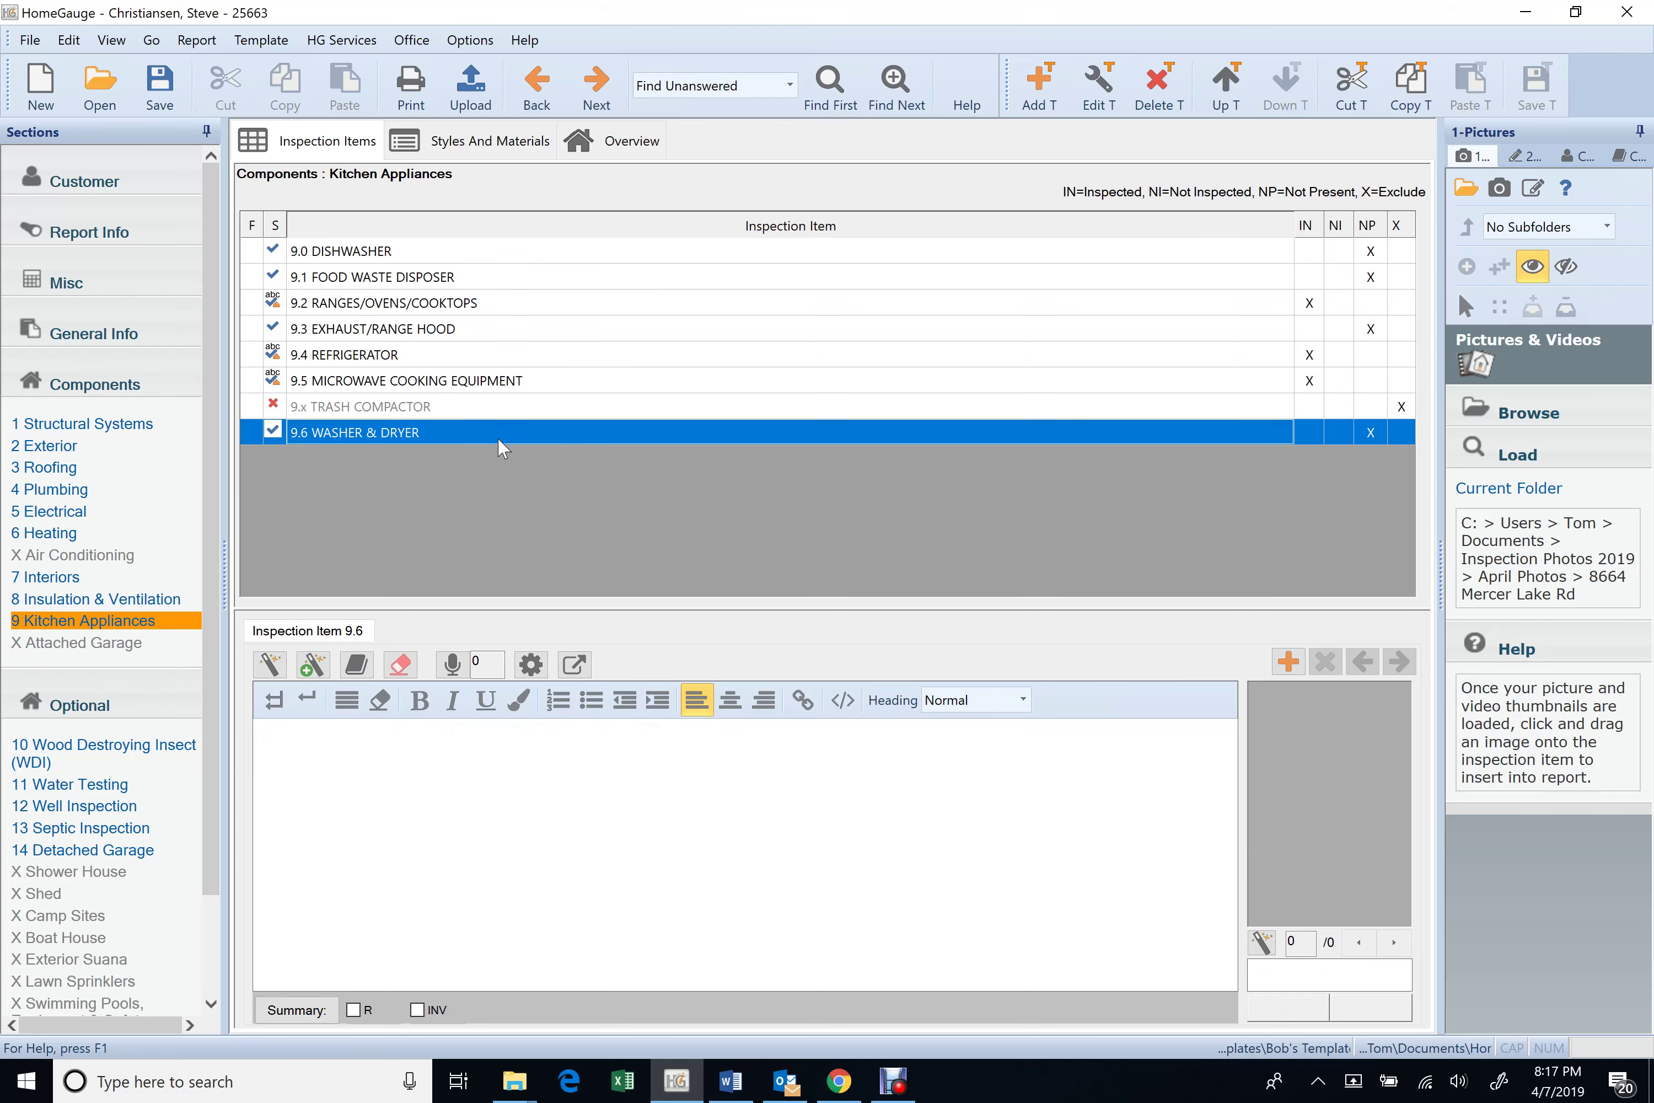
- In the Wood Destroying Insect section, reorder the item 10.0 comments so the italic disclaimer follows the no-evidence-of-infestation comment
left_click(148, 754)
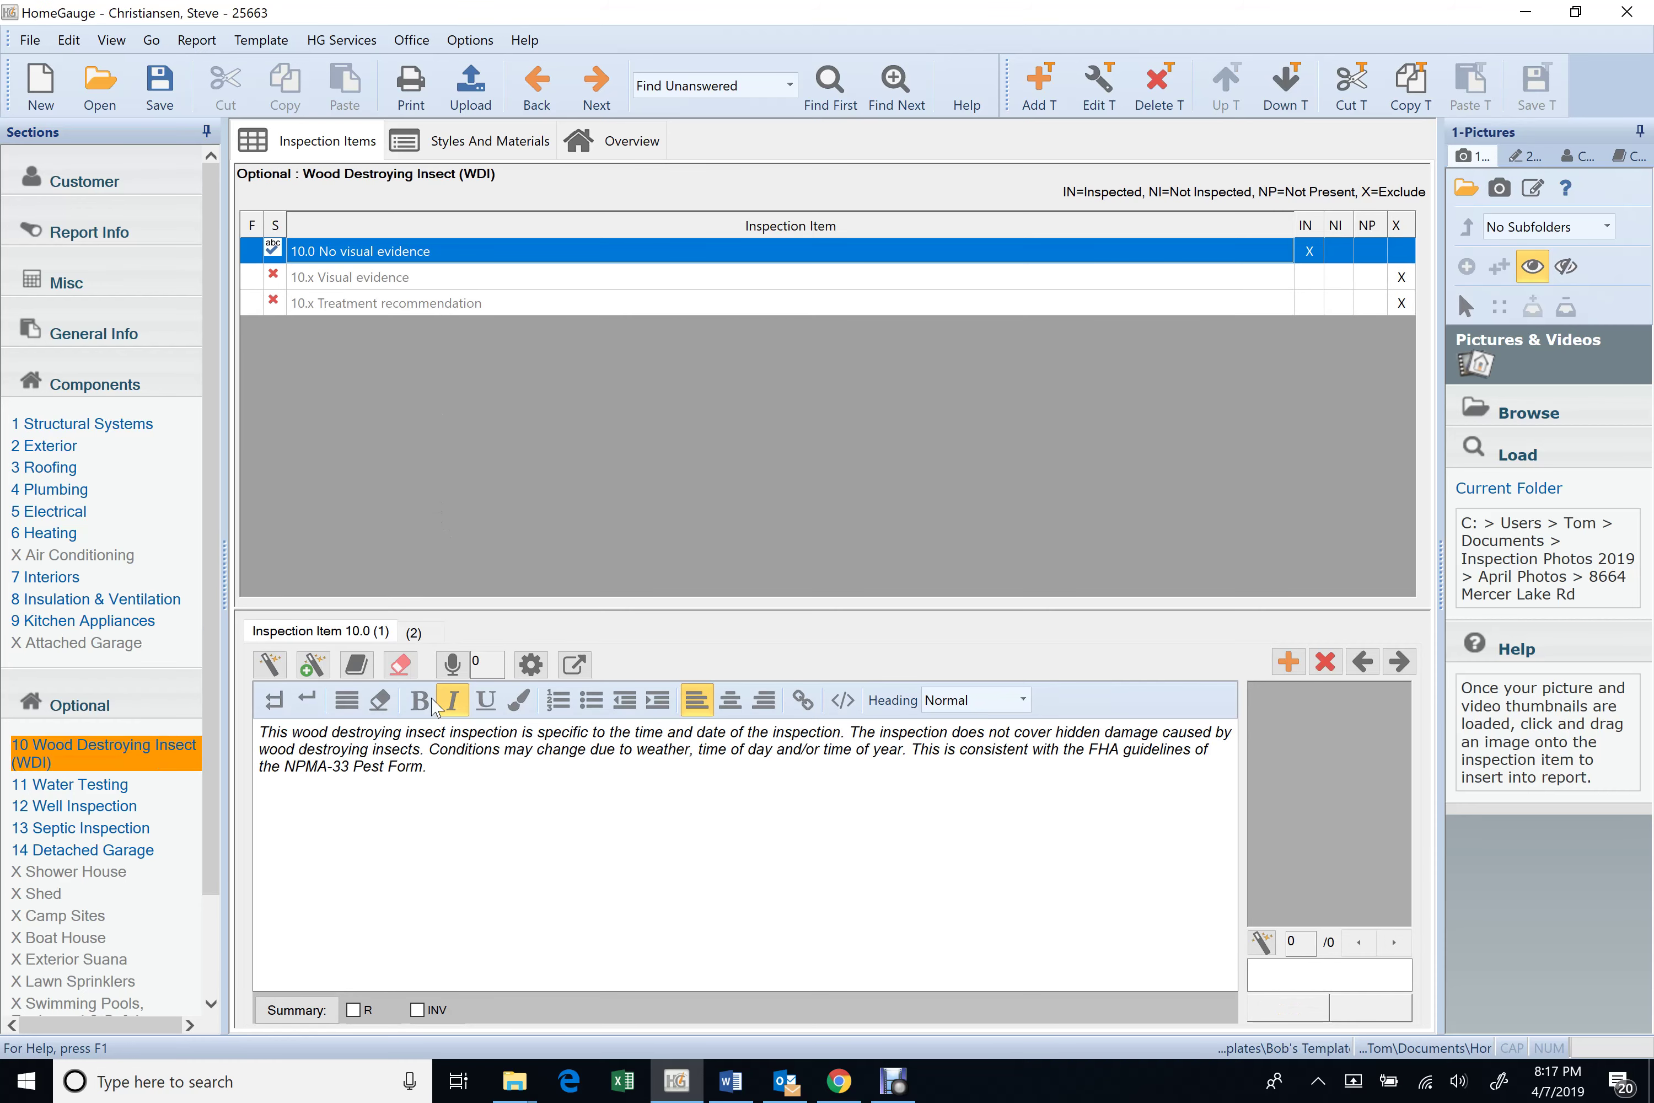
left_click(414, 632)
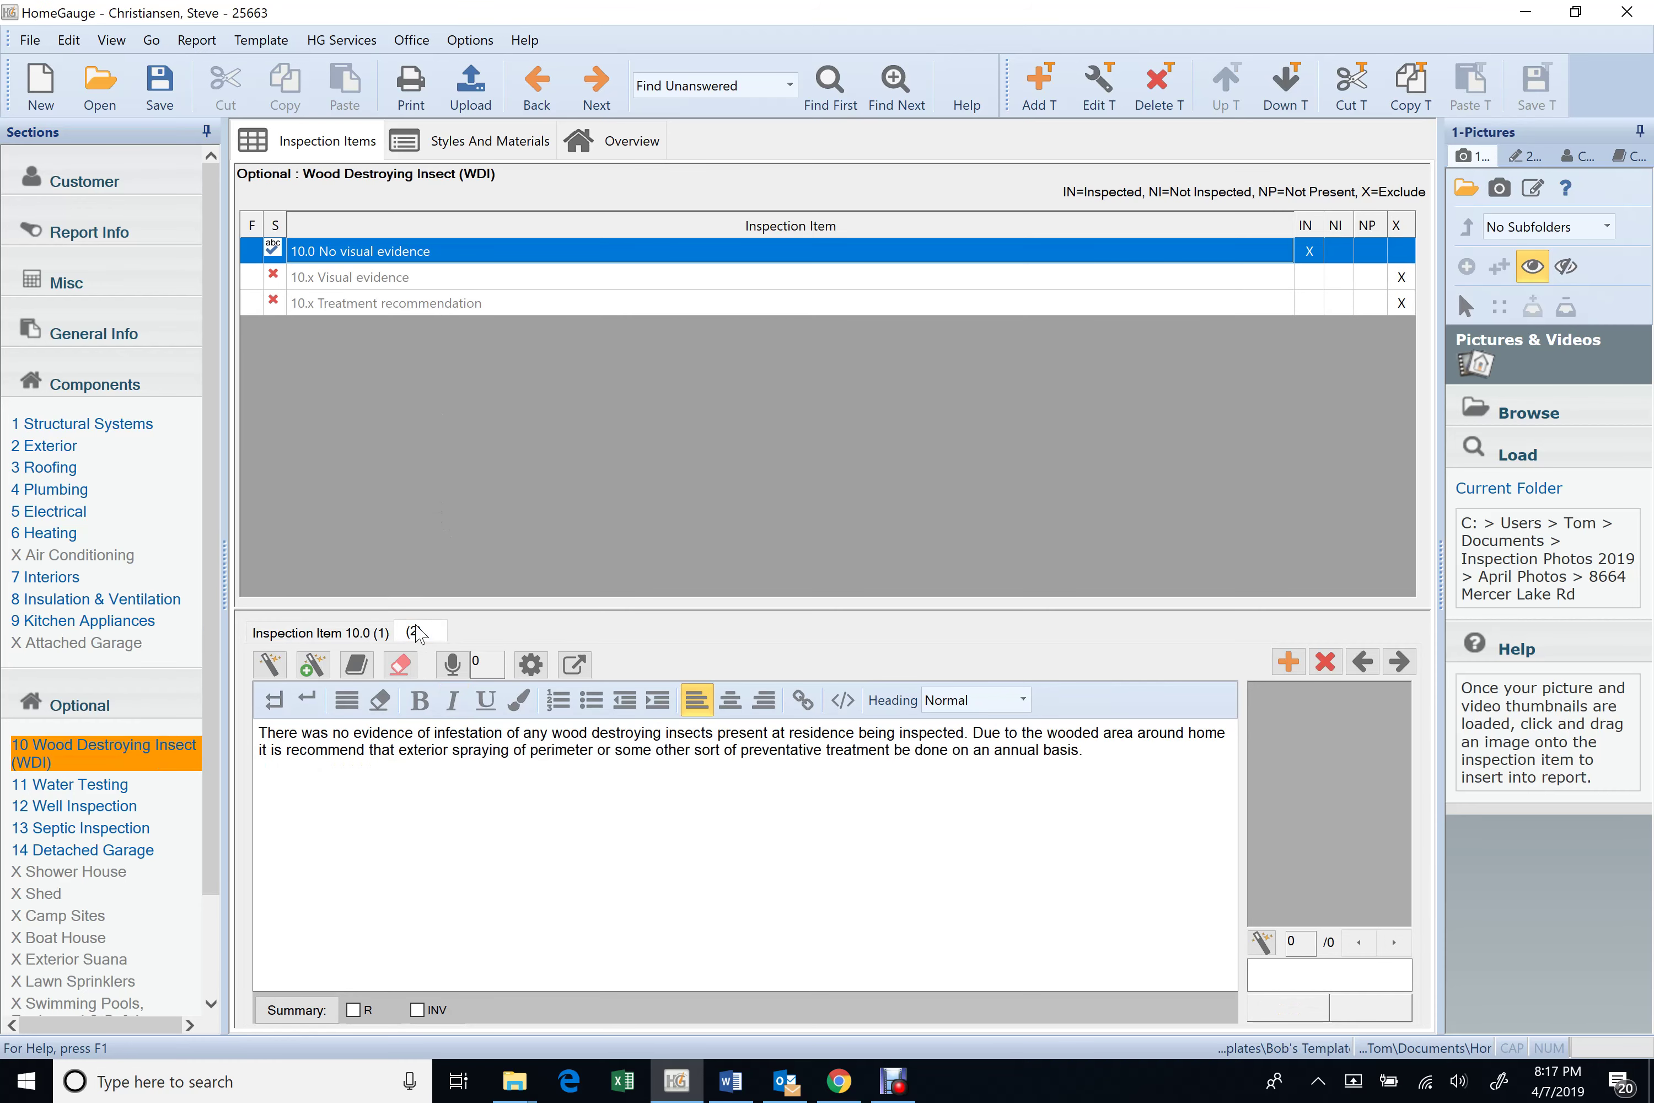
left_click(365, 631)
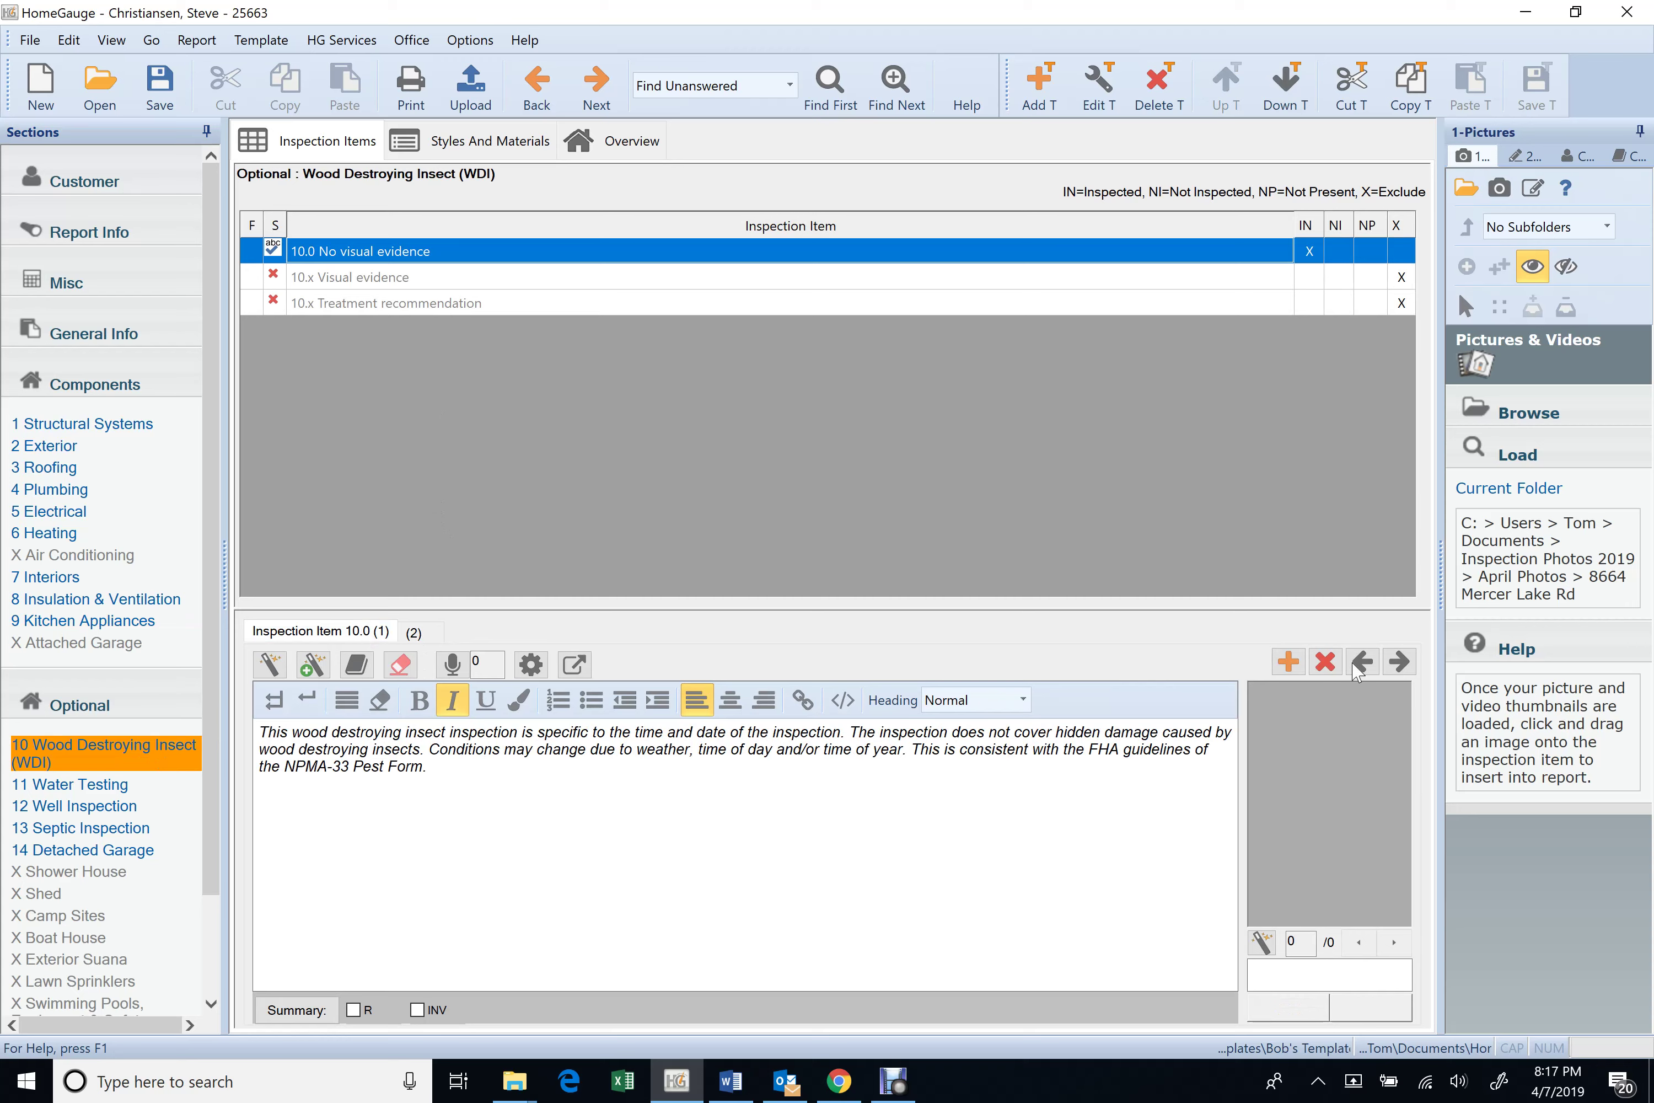
left_click(1398, 661)
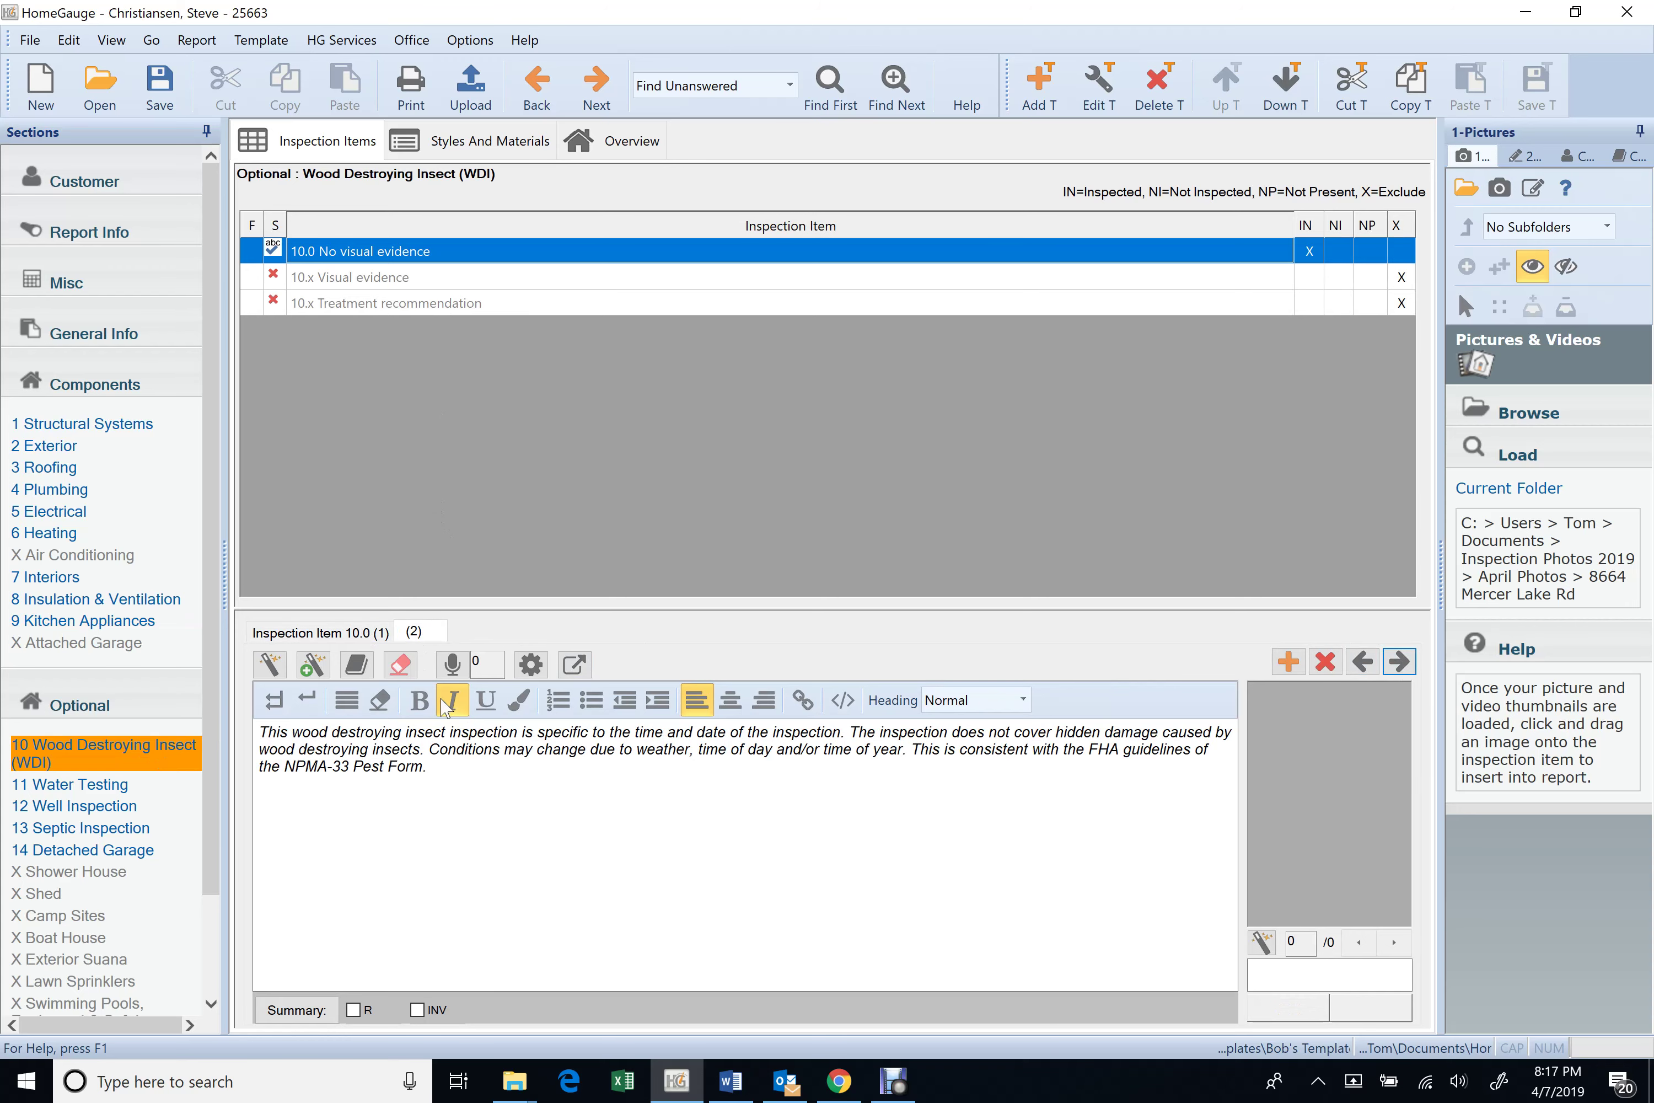
left_click(386, 633)
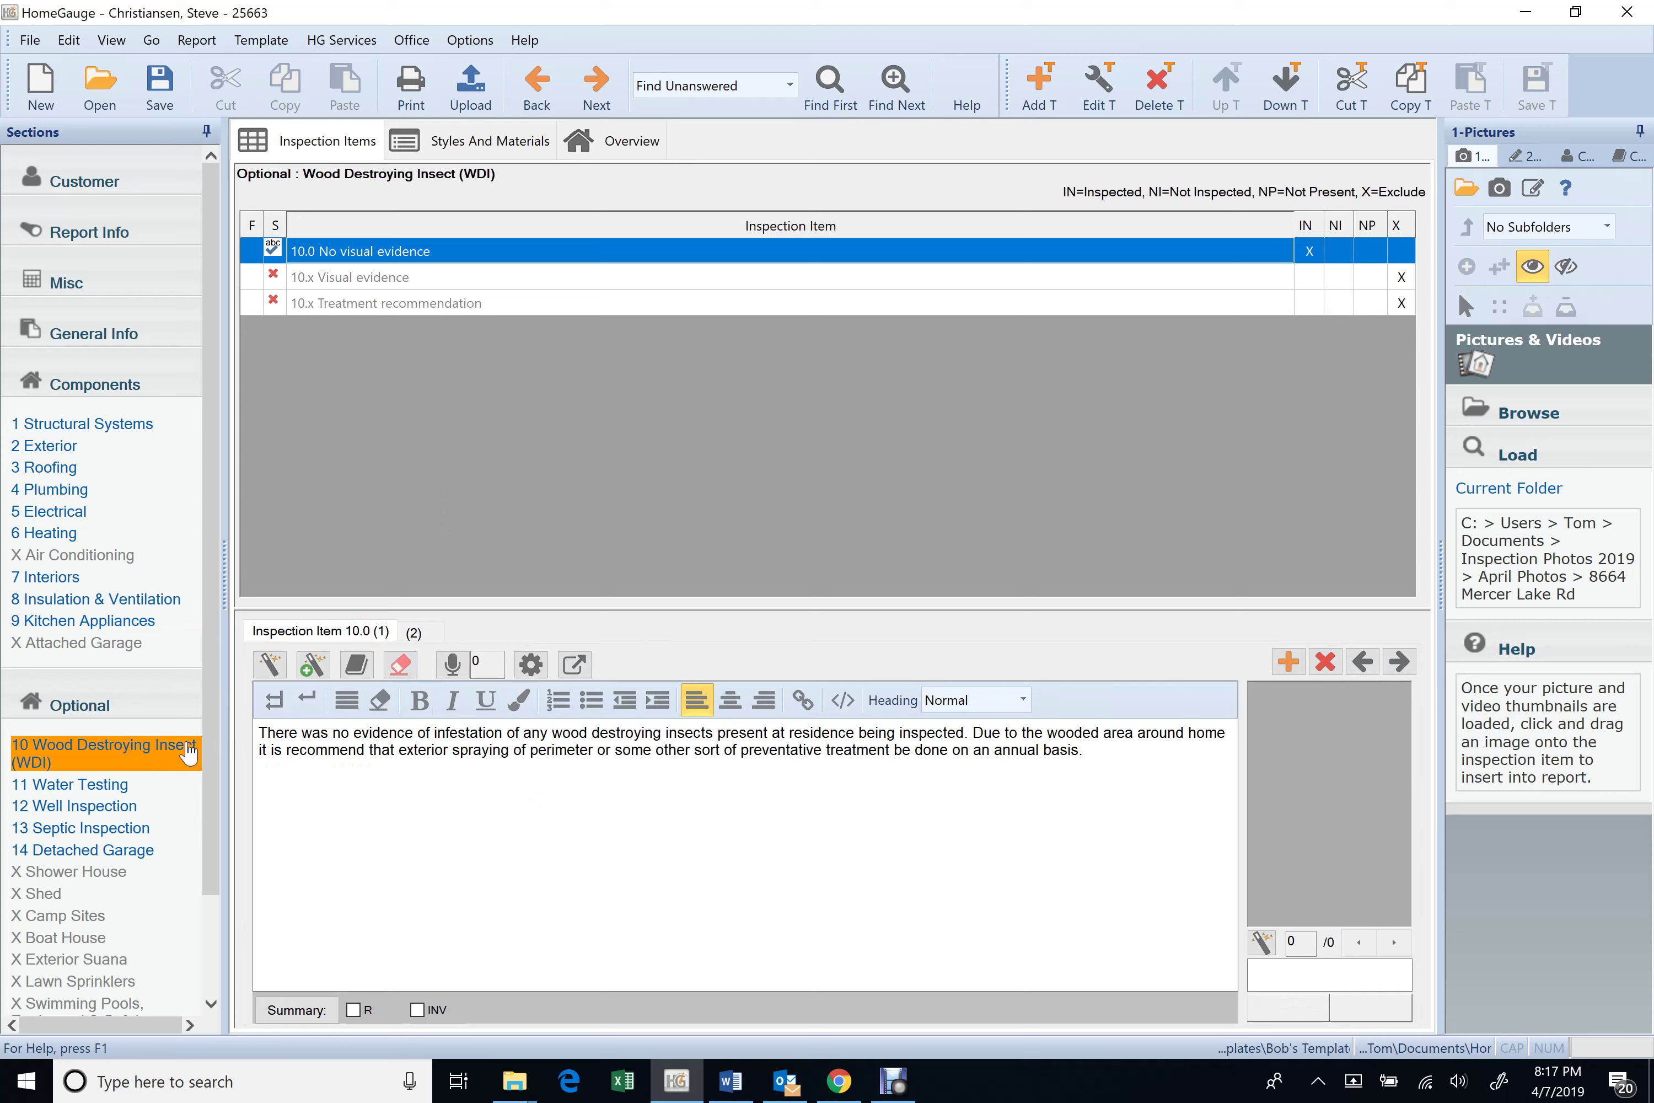
- In the Water Testing section, review the comments for item 11.0 Basic Annual Package and item 11.1 Lead
left_click(132, 782)
left_click(713, 732)
left_click(108, 785)
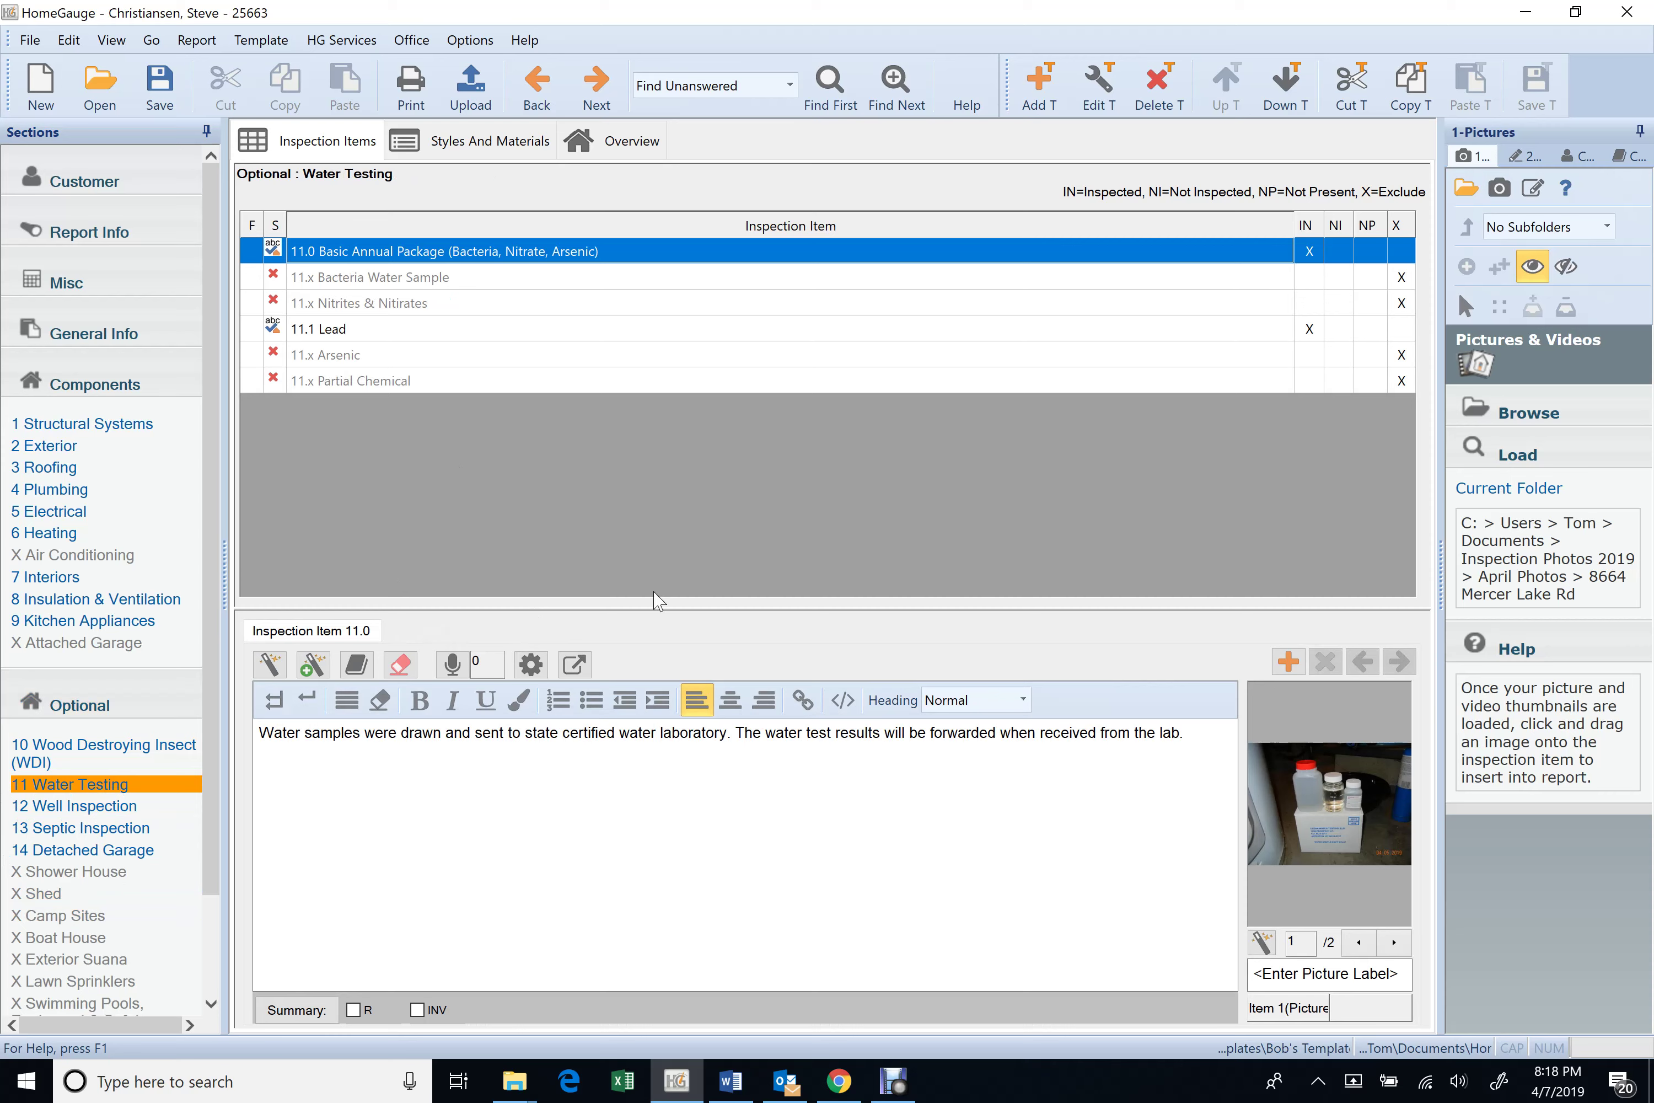
left_click(395, 331)
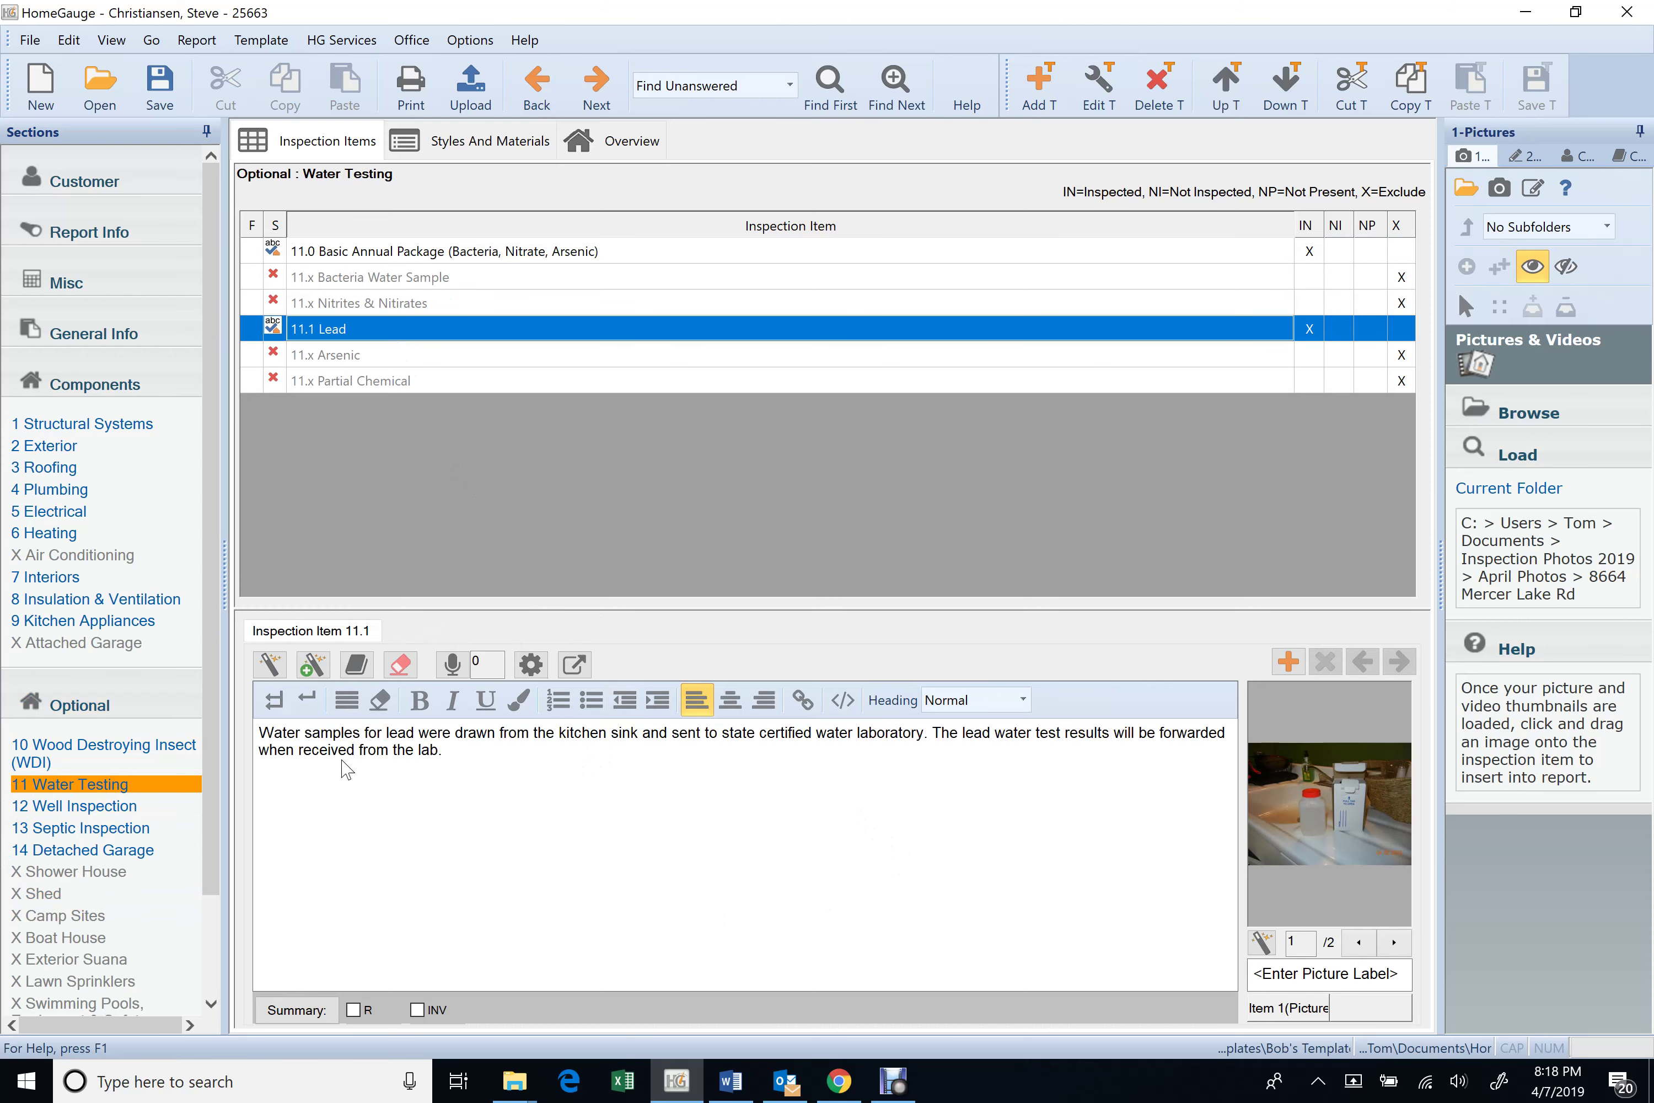
- In the Well Inspection section, review the first item 12.0 Well Pump & Equipment comment and go through its pictures
left_click(60, 808)
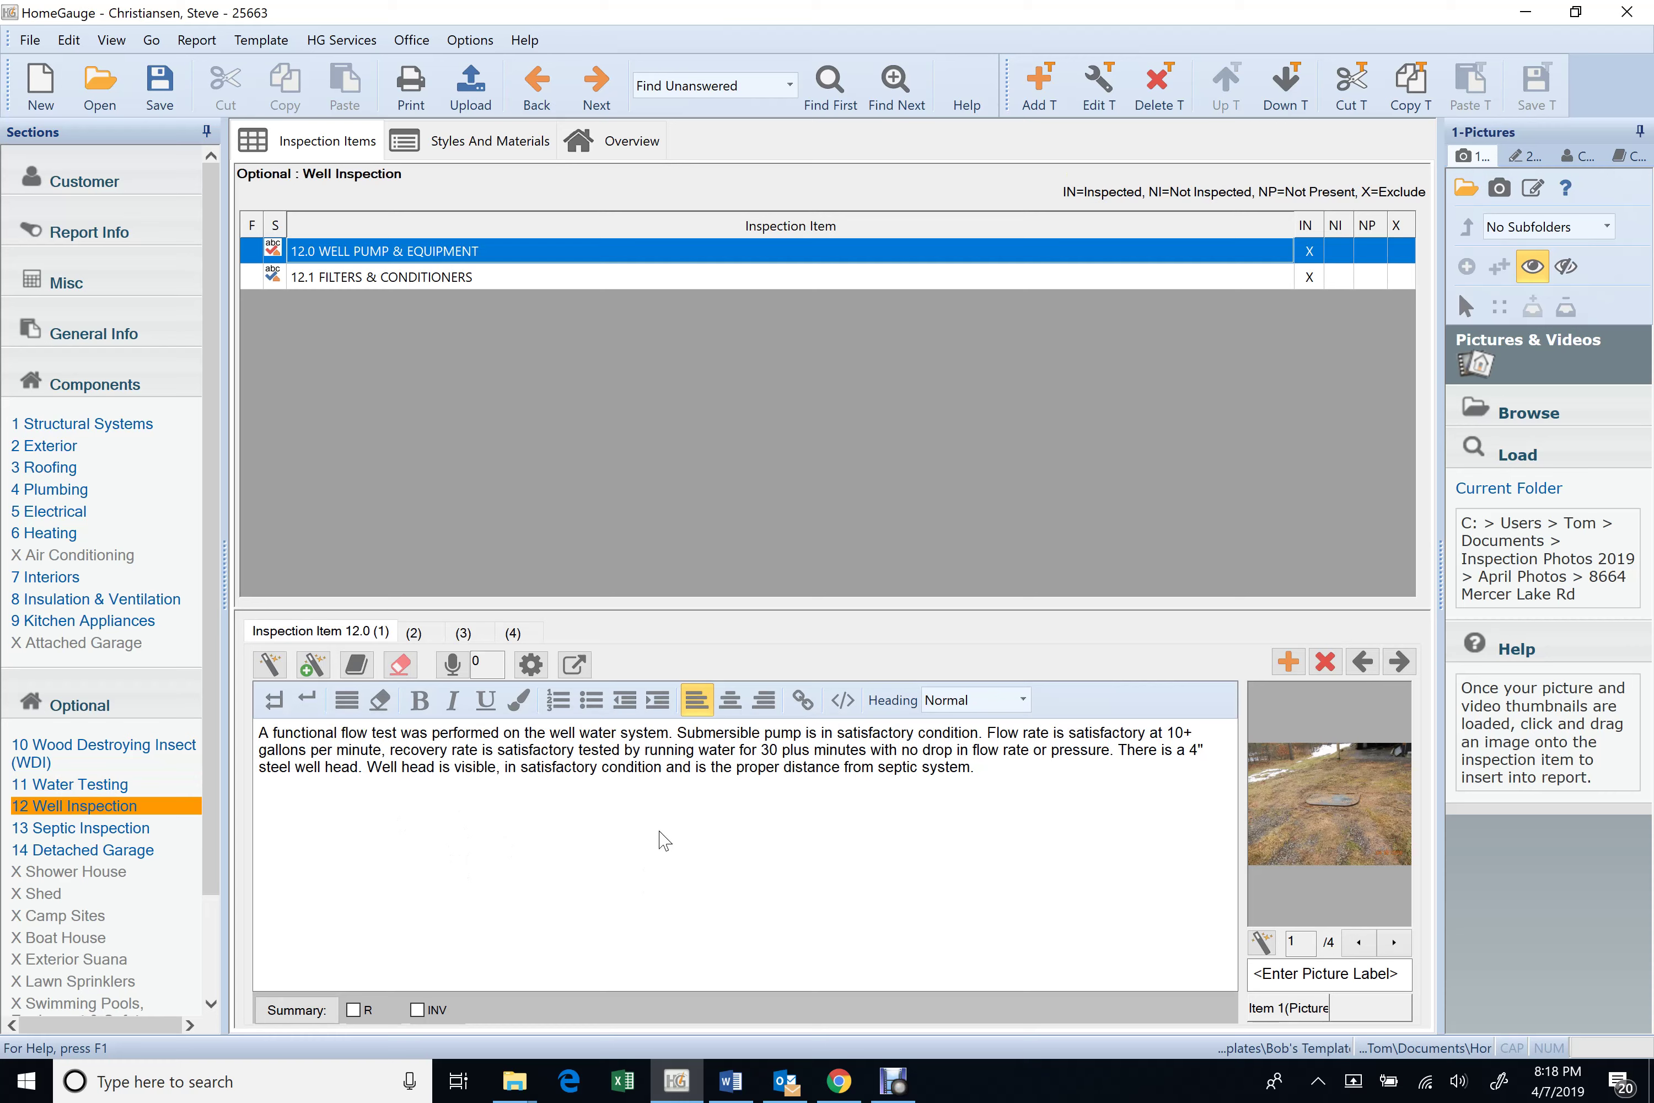
left_click(1395, 943)
left_click(1397, 943)
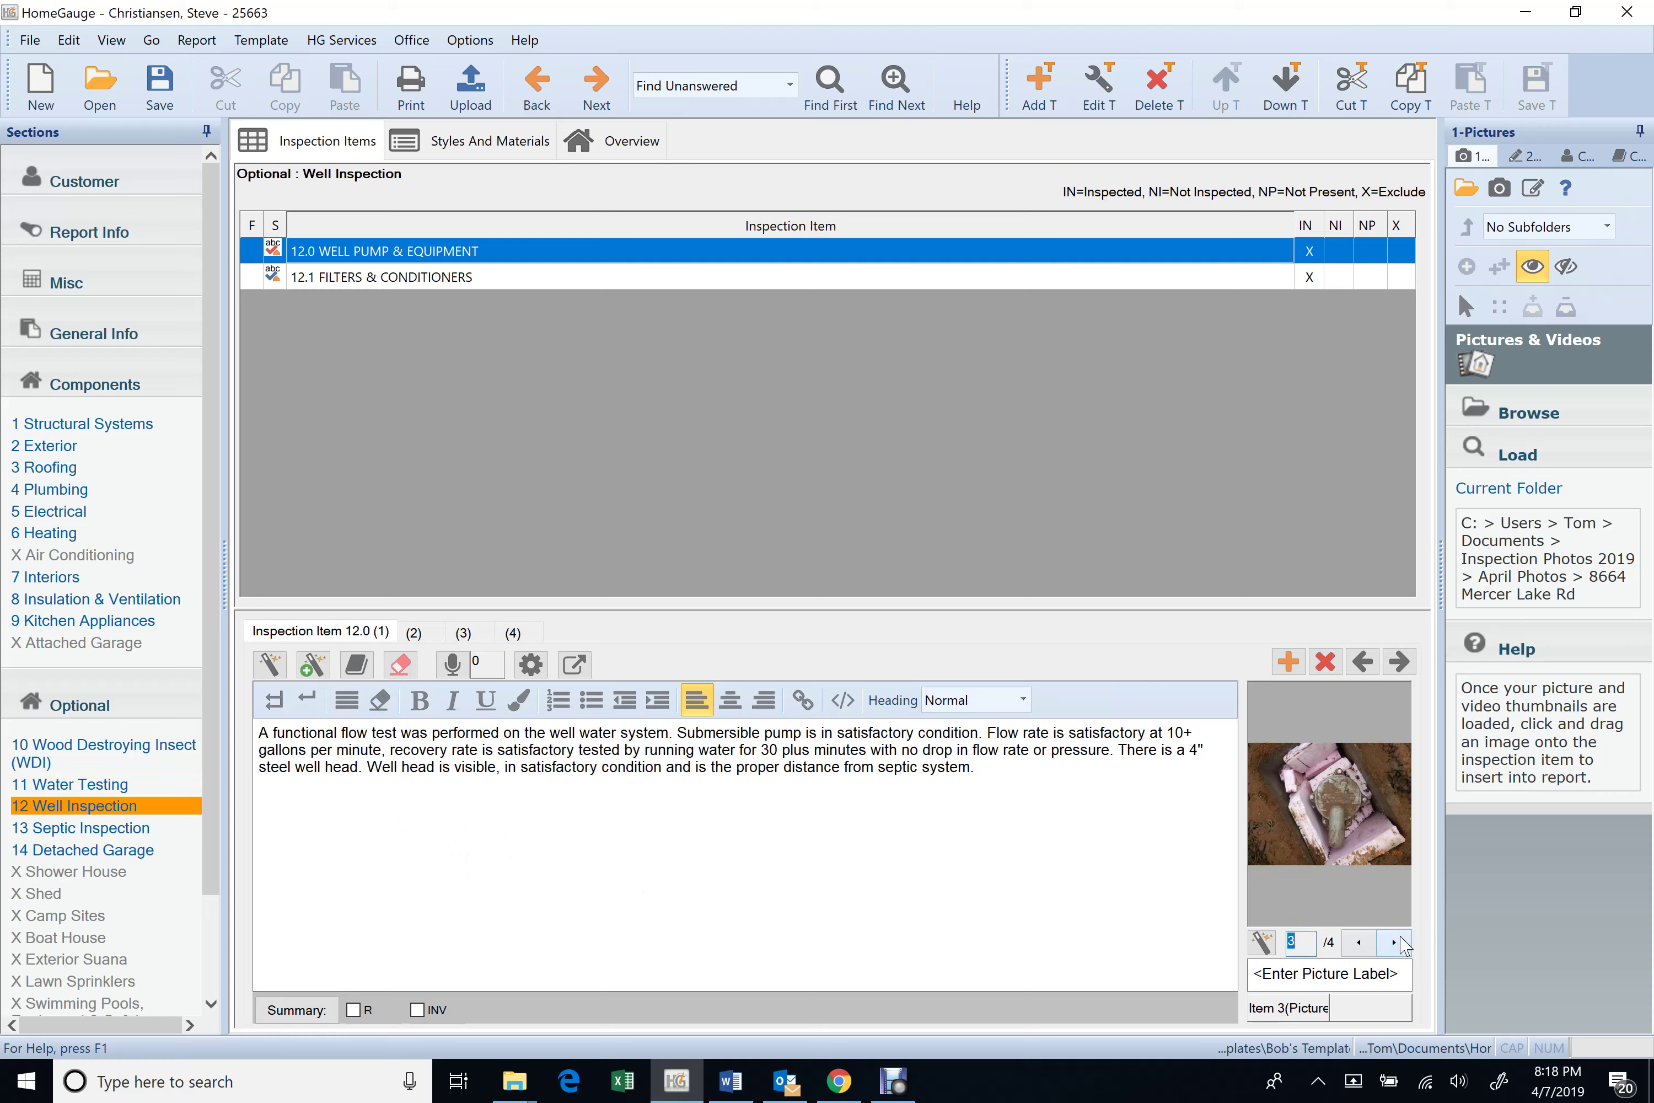
left_click(1397, 943)
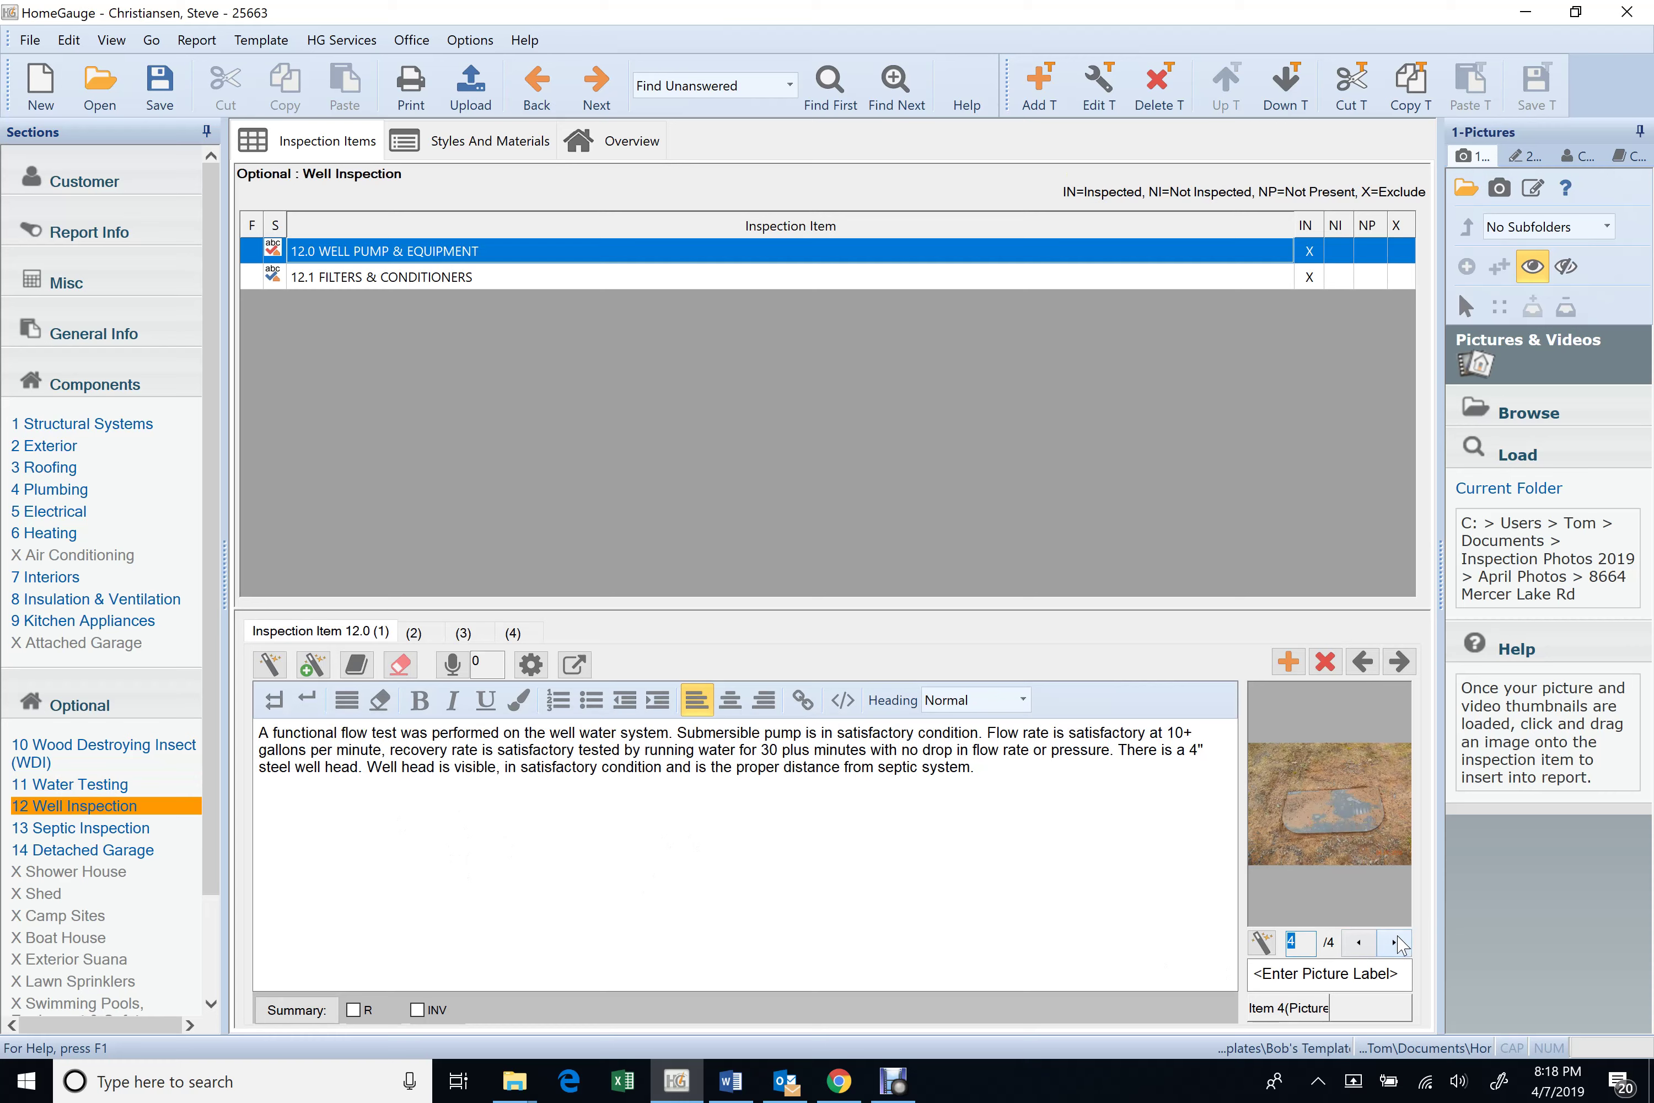
left_click(1360, 943)
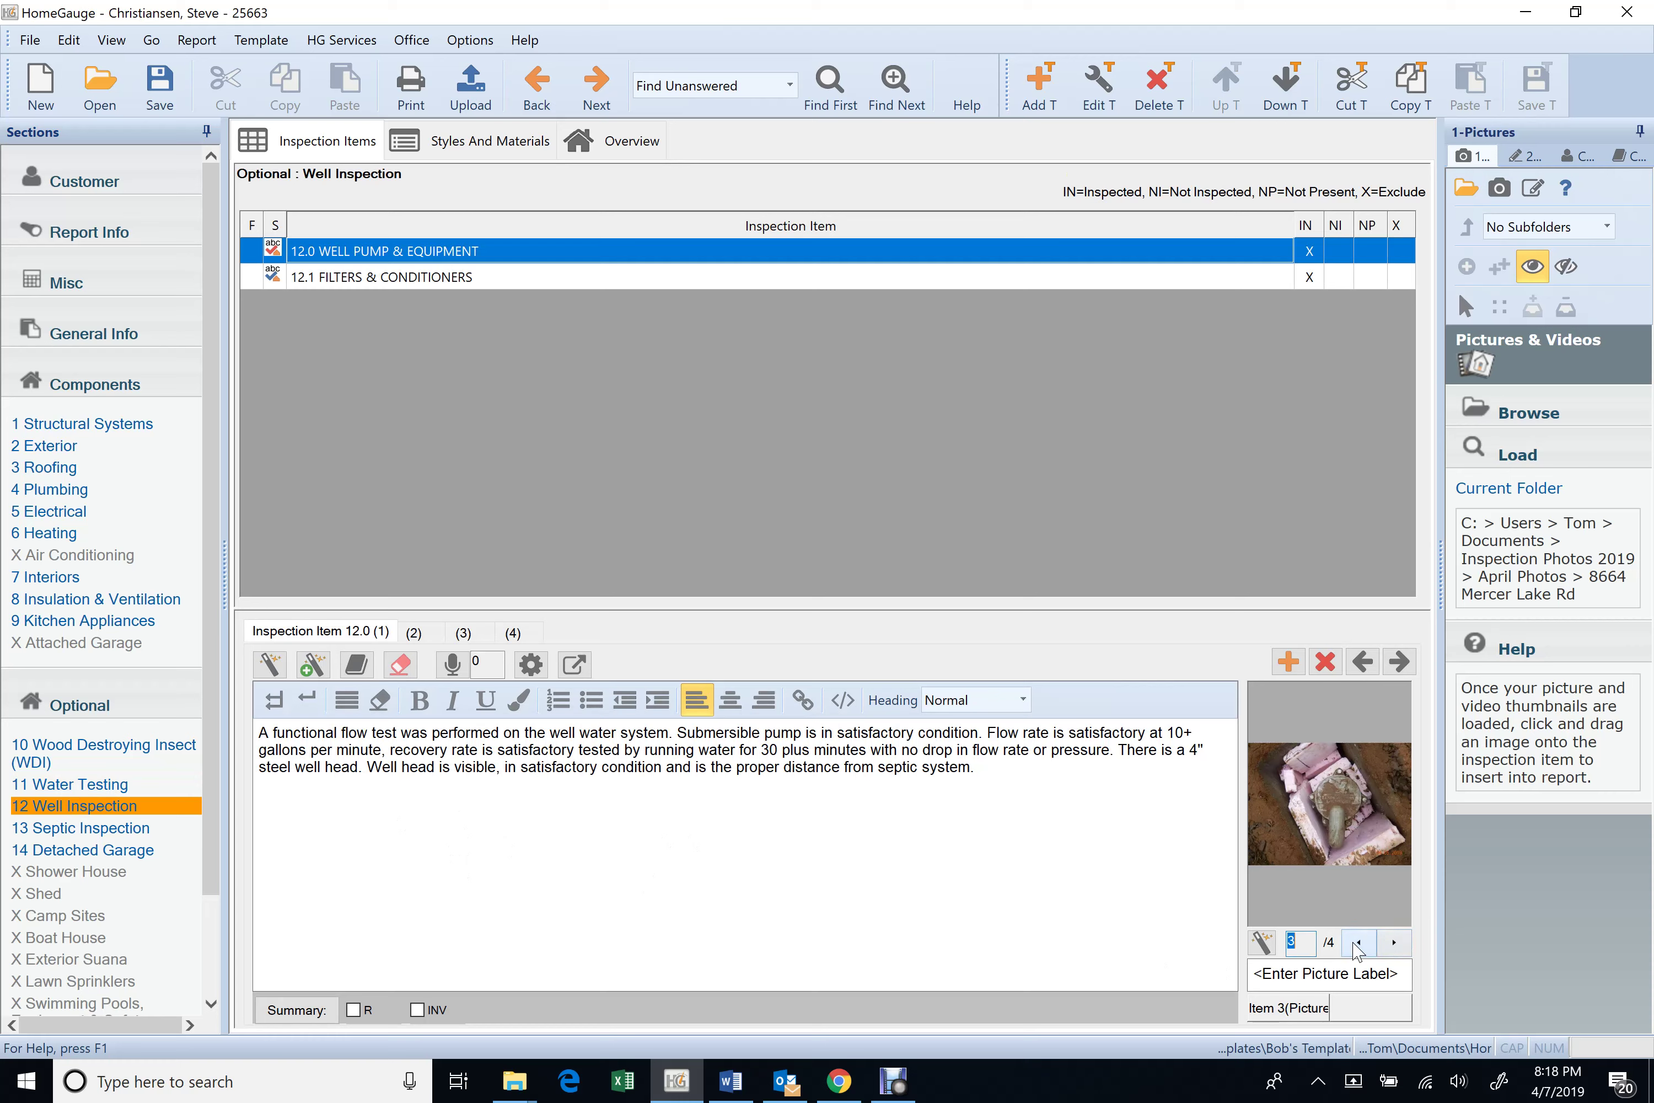
left_click(1358, 943)
left_click(1358, 942)
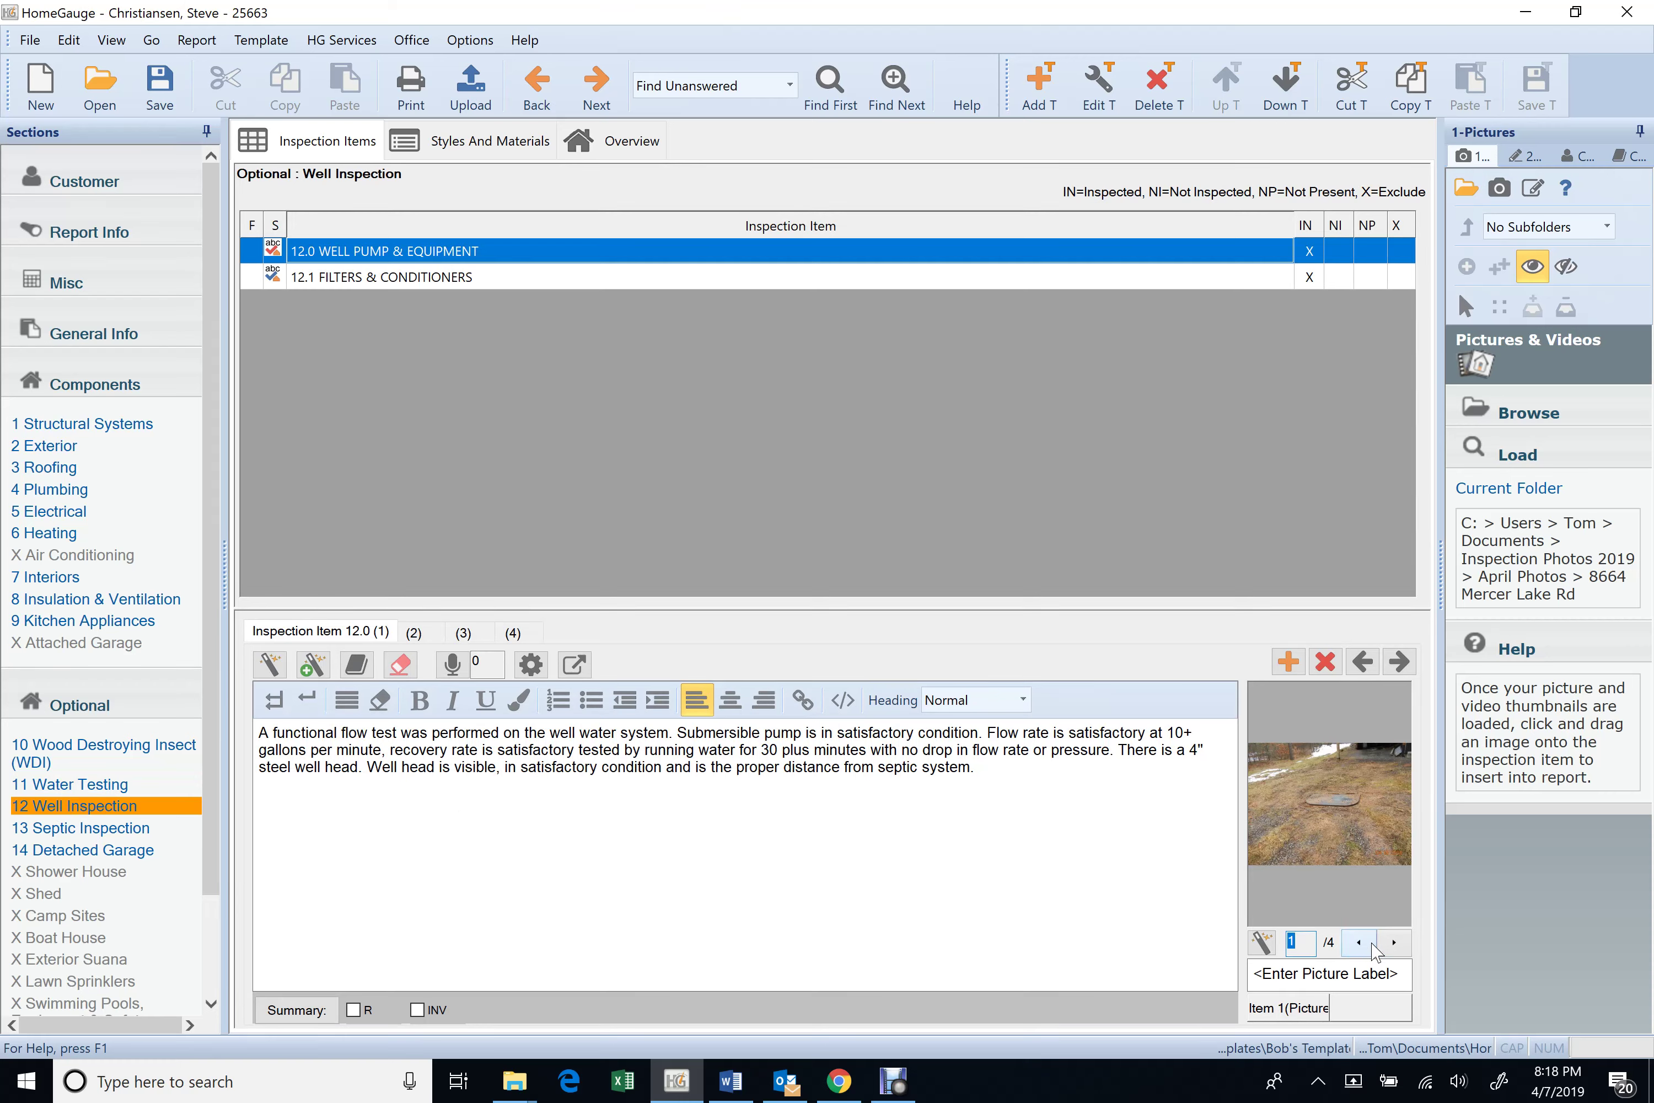
left_click(1394, 942)
left_click(1394, 943)
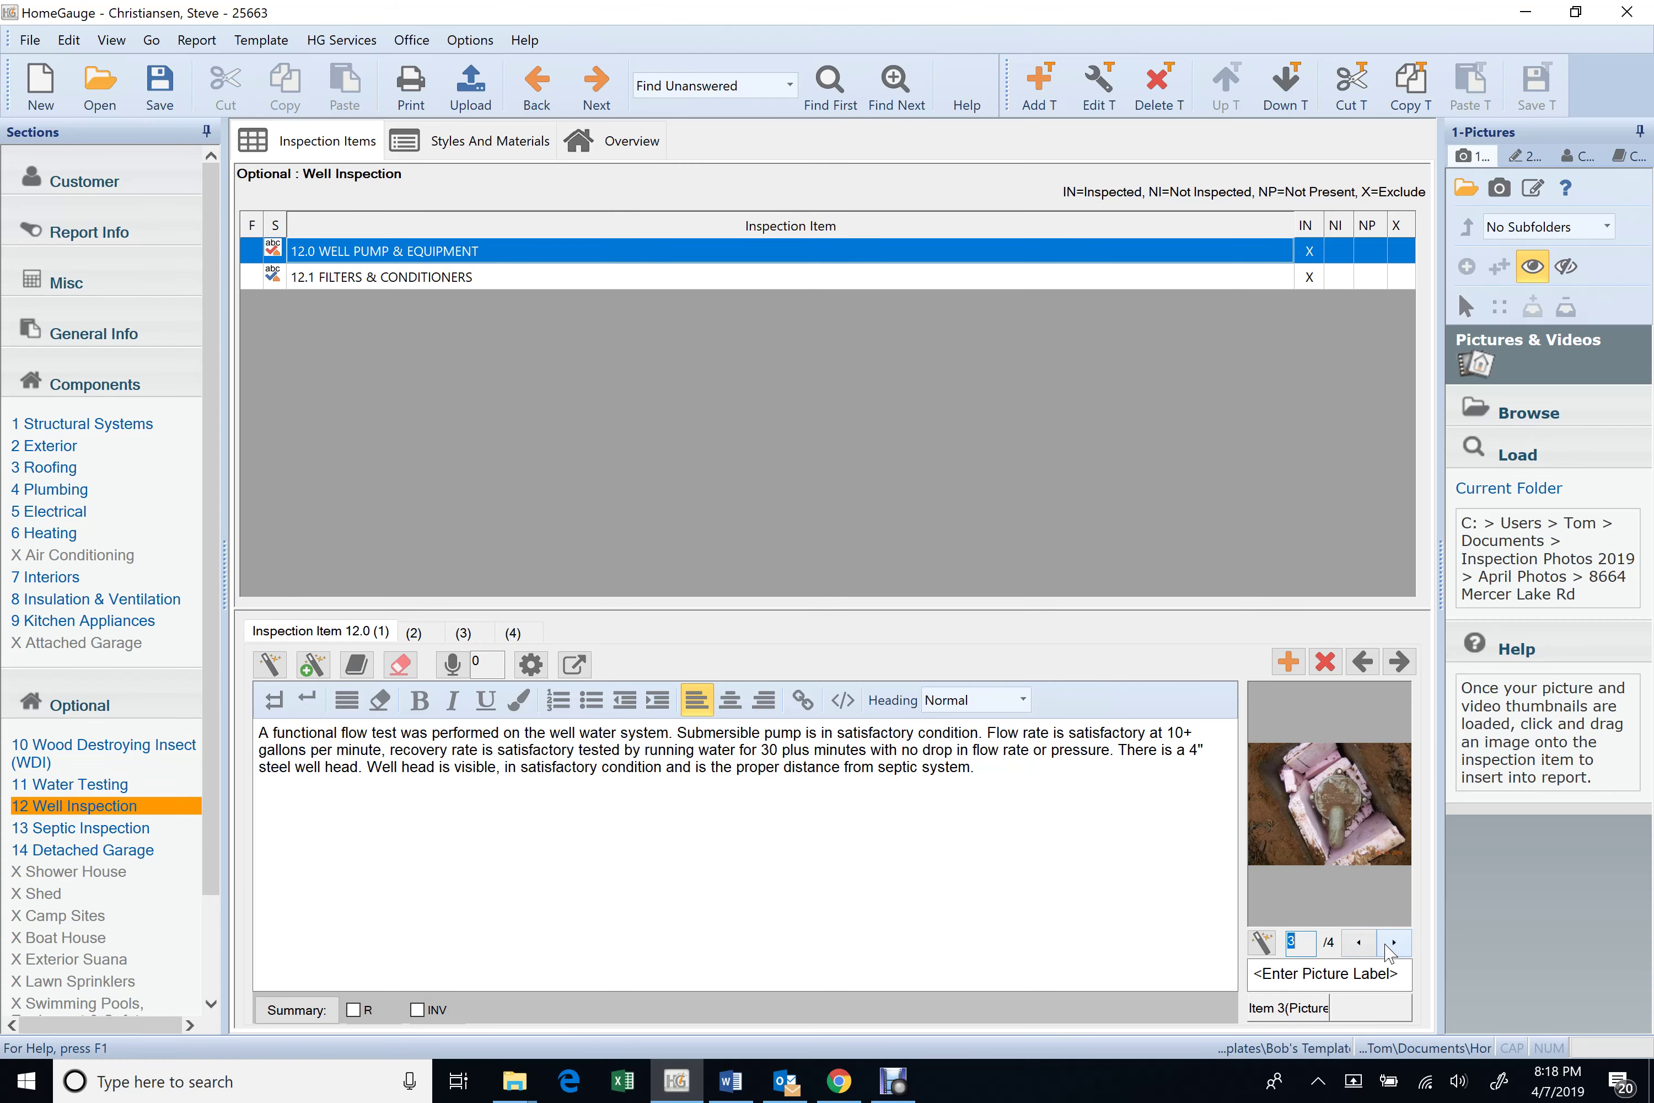
- Review the second, third and fourth item 12.0 comments on the pressure tank, pressure gauge and well head elevation, including their pictures
left_click(433, 644)
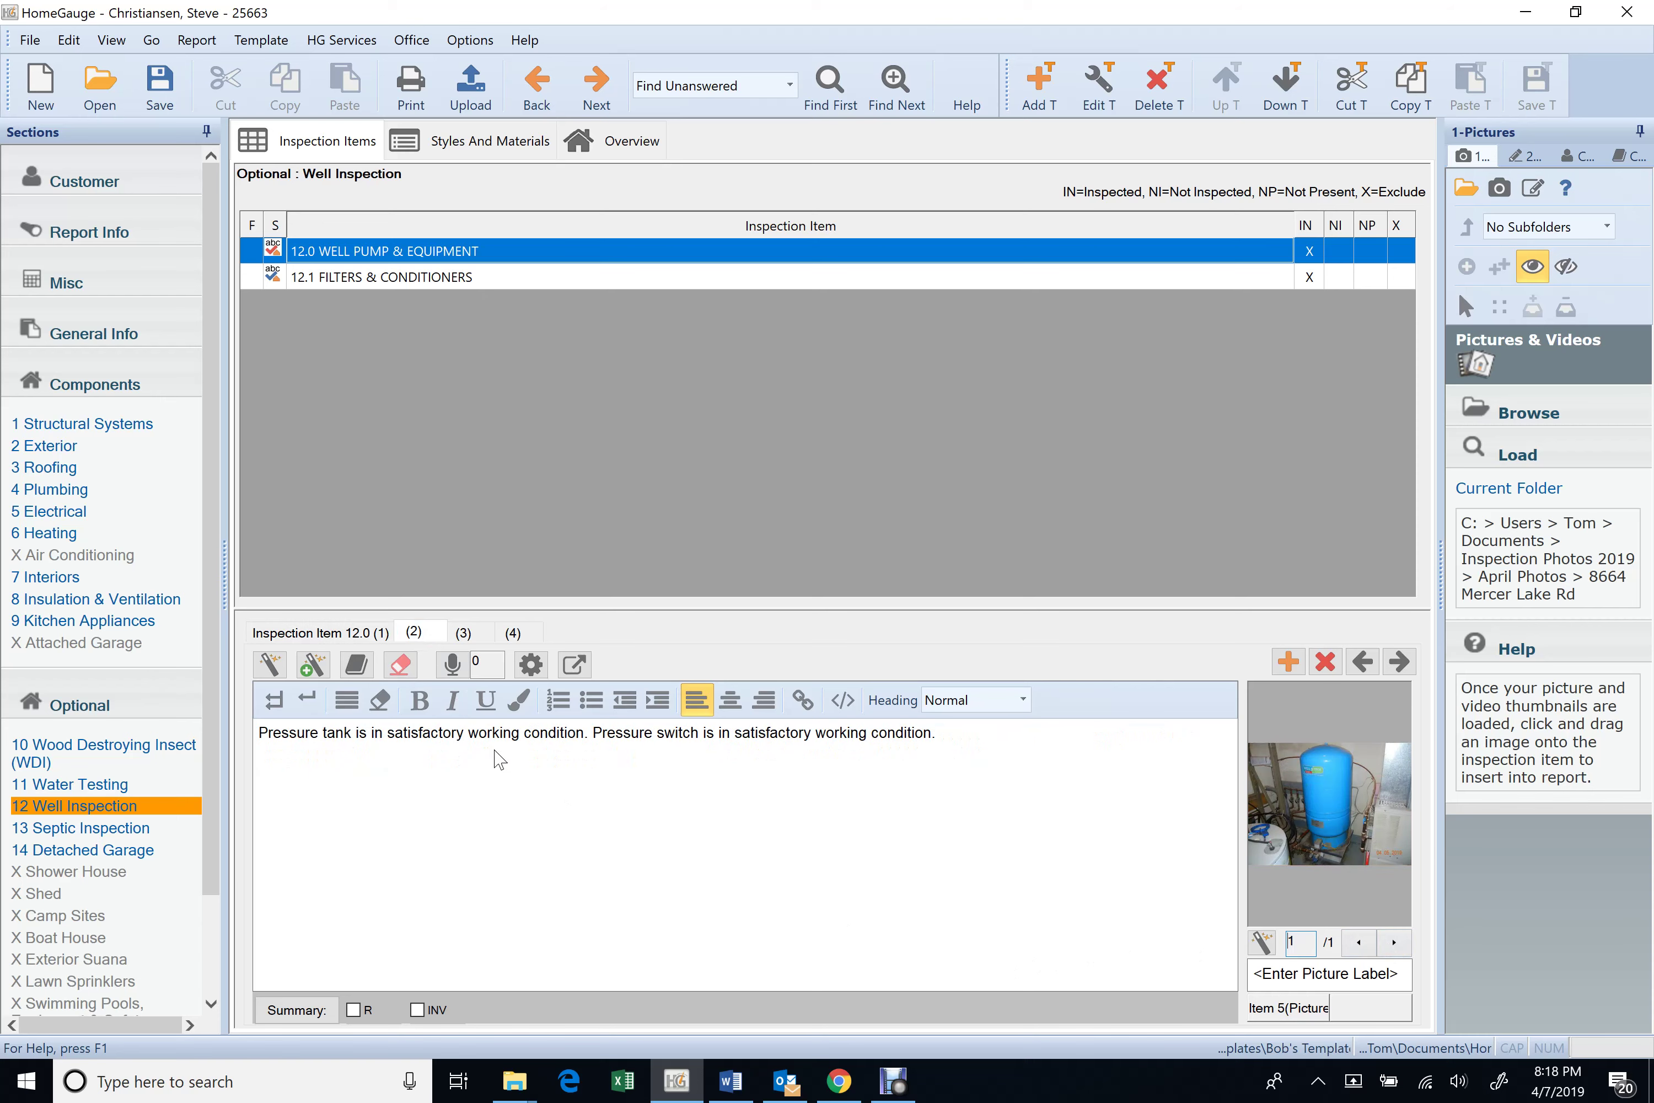
left_click(464, 633)
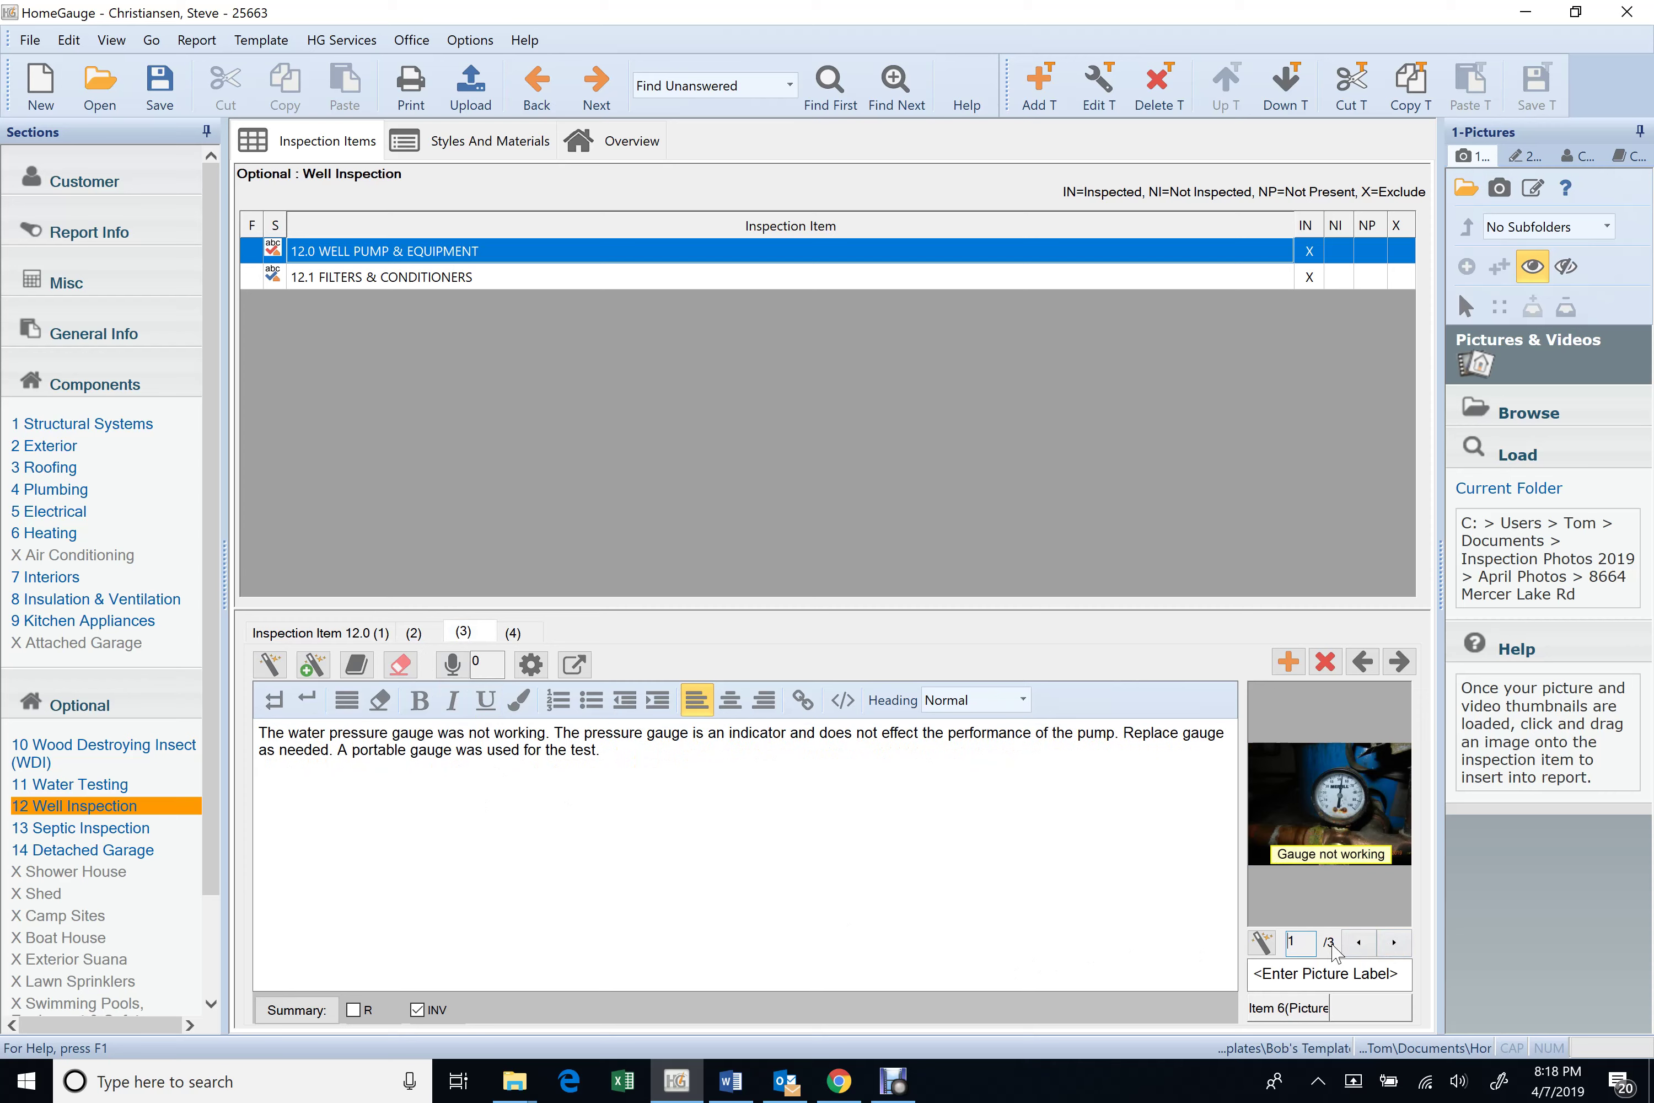
left_click(1394, 944)
left_click(1394, 944)
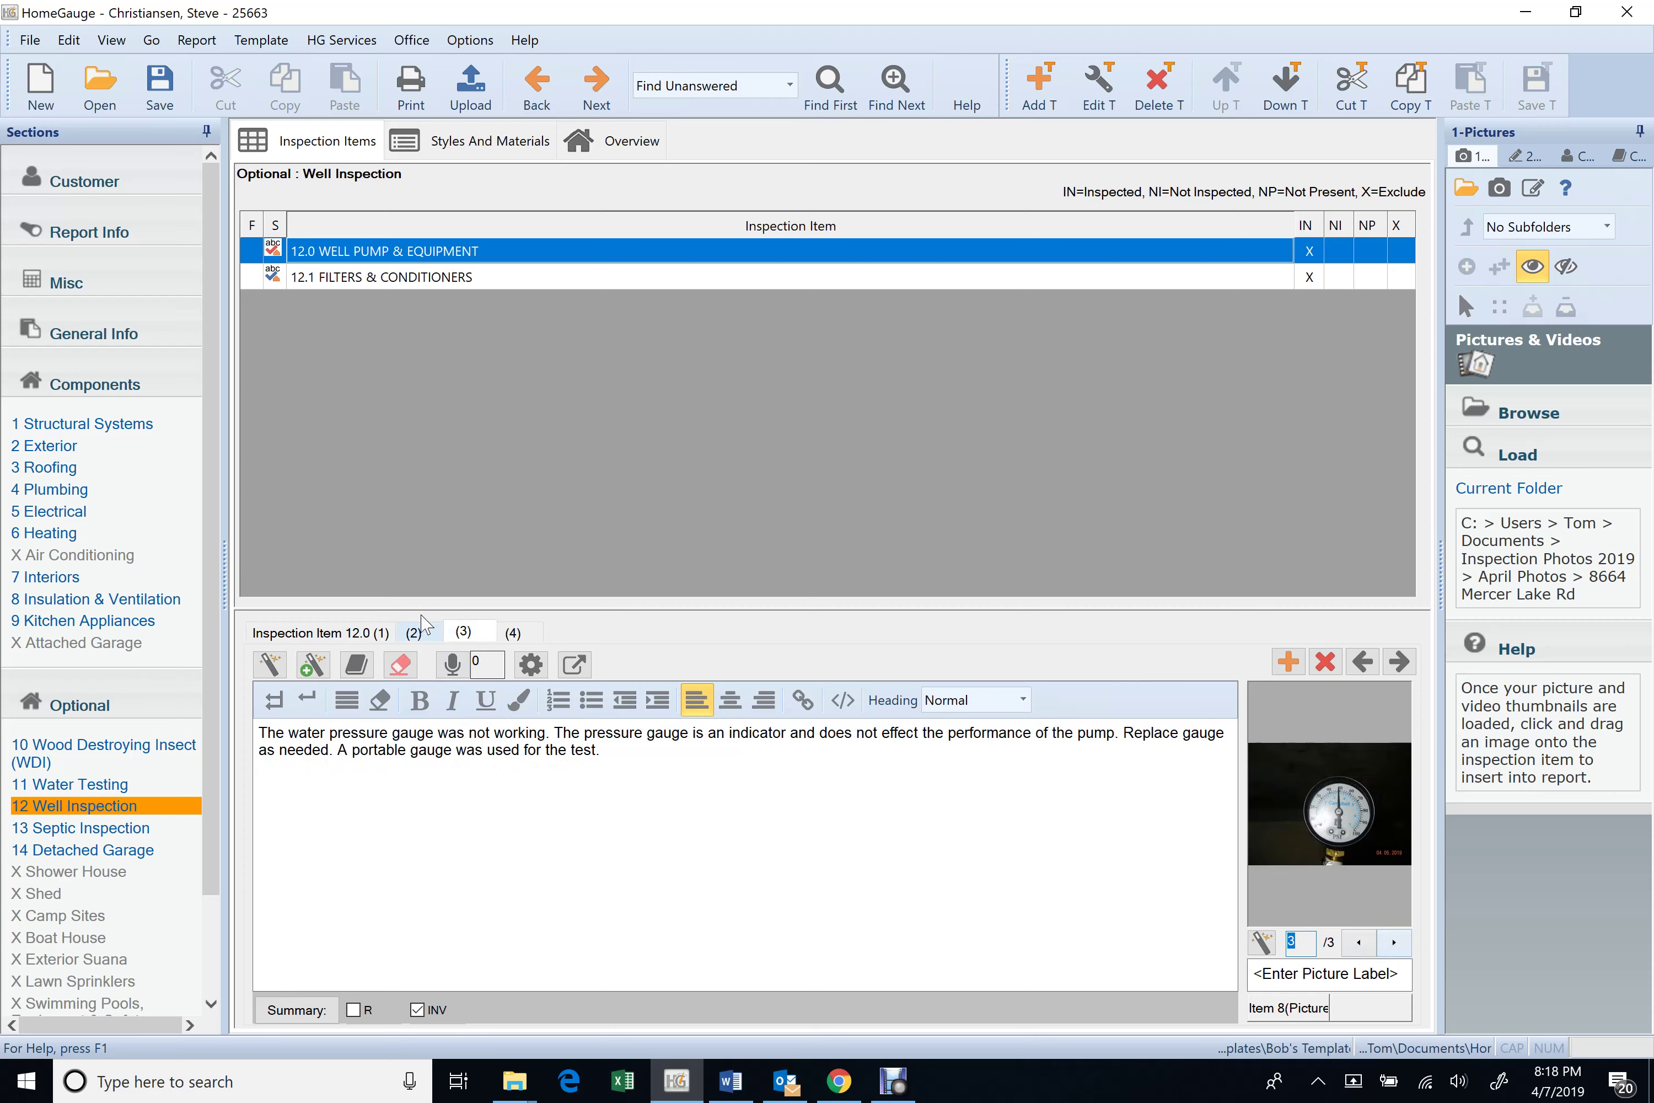
left_click(534, 633)
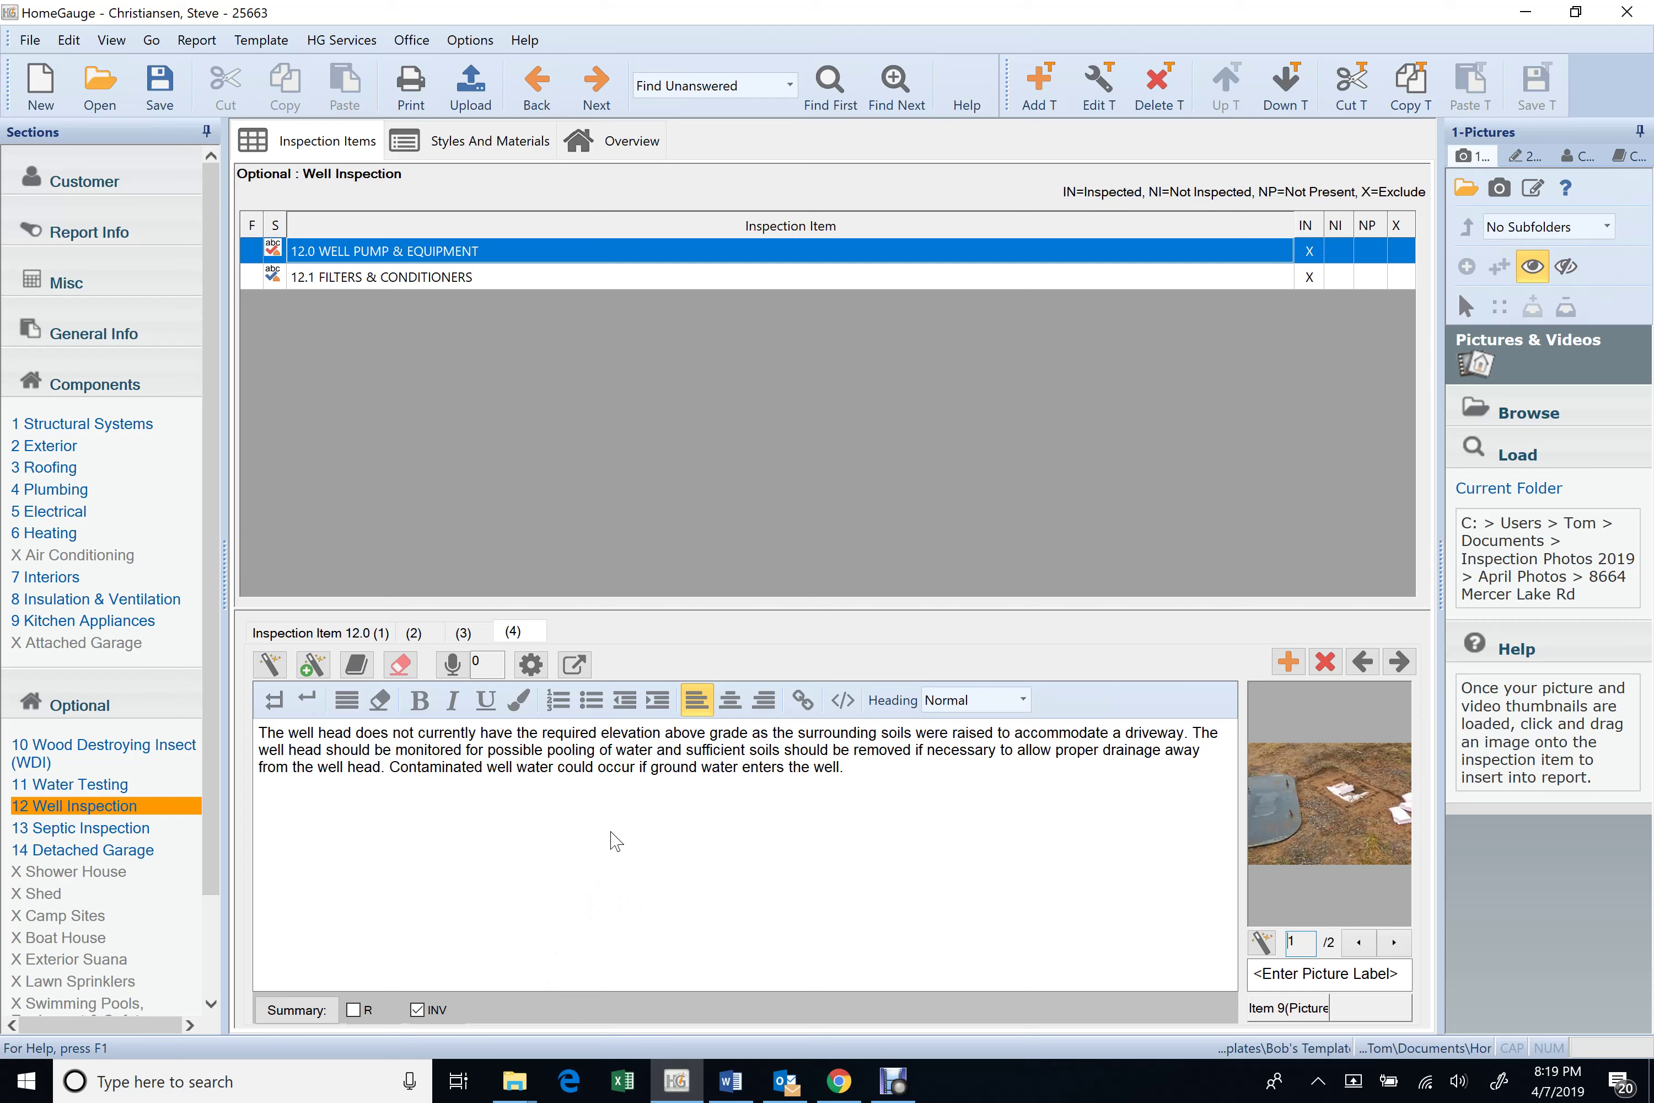
left_click(1373, 952)
left_click(1391, 952)
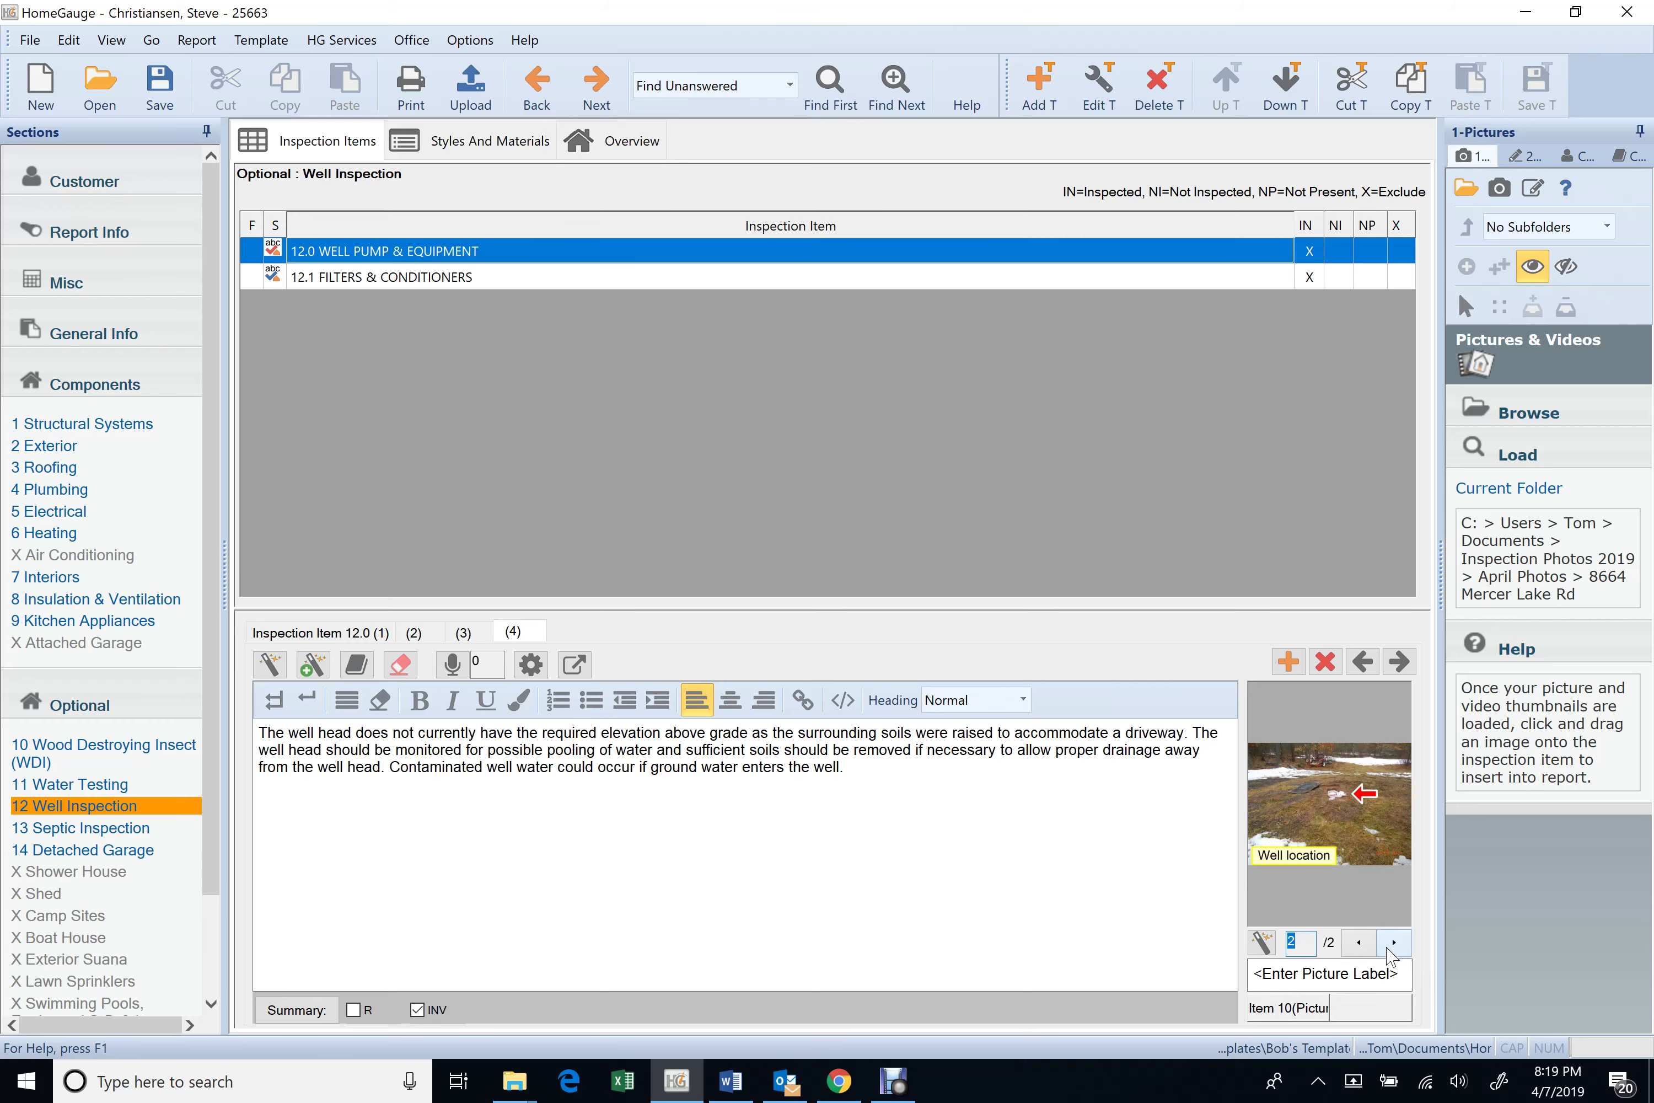
- Open the "Well location" picture for editing, enlarge it to X-Large, and set it back to Small
right_click(1349, 835)
left_click(1395, 531)
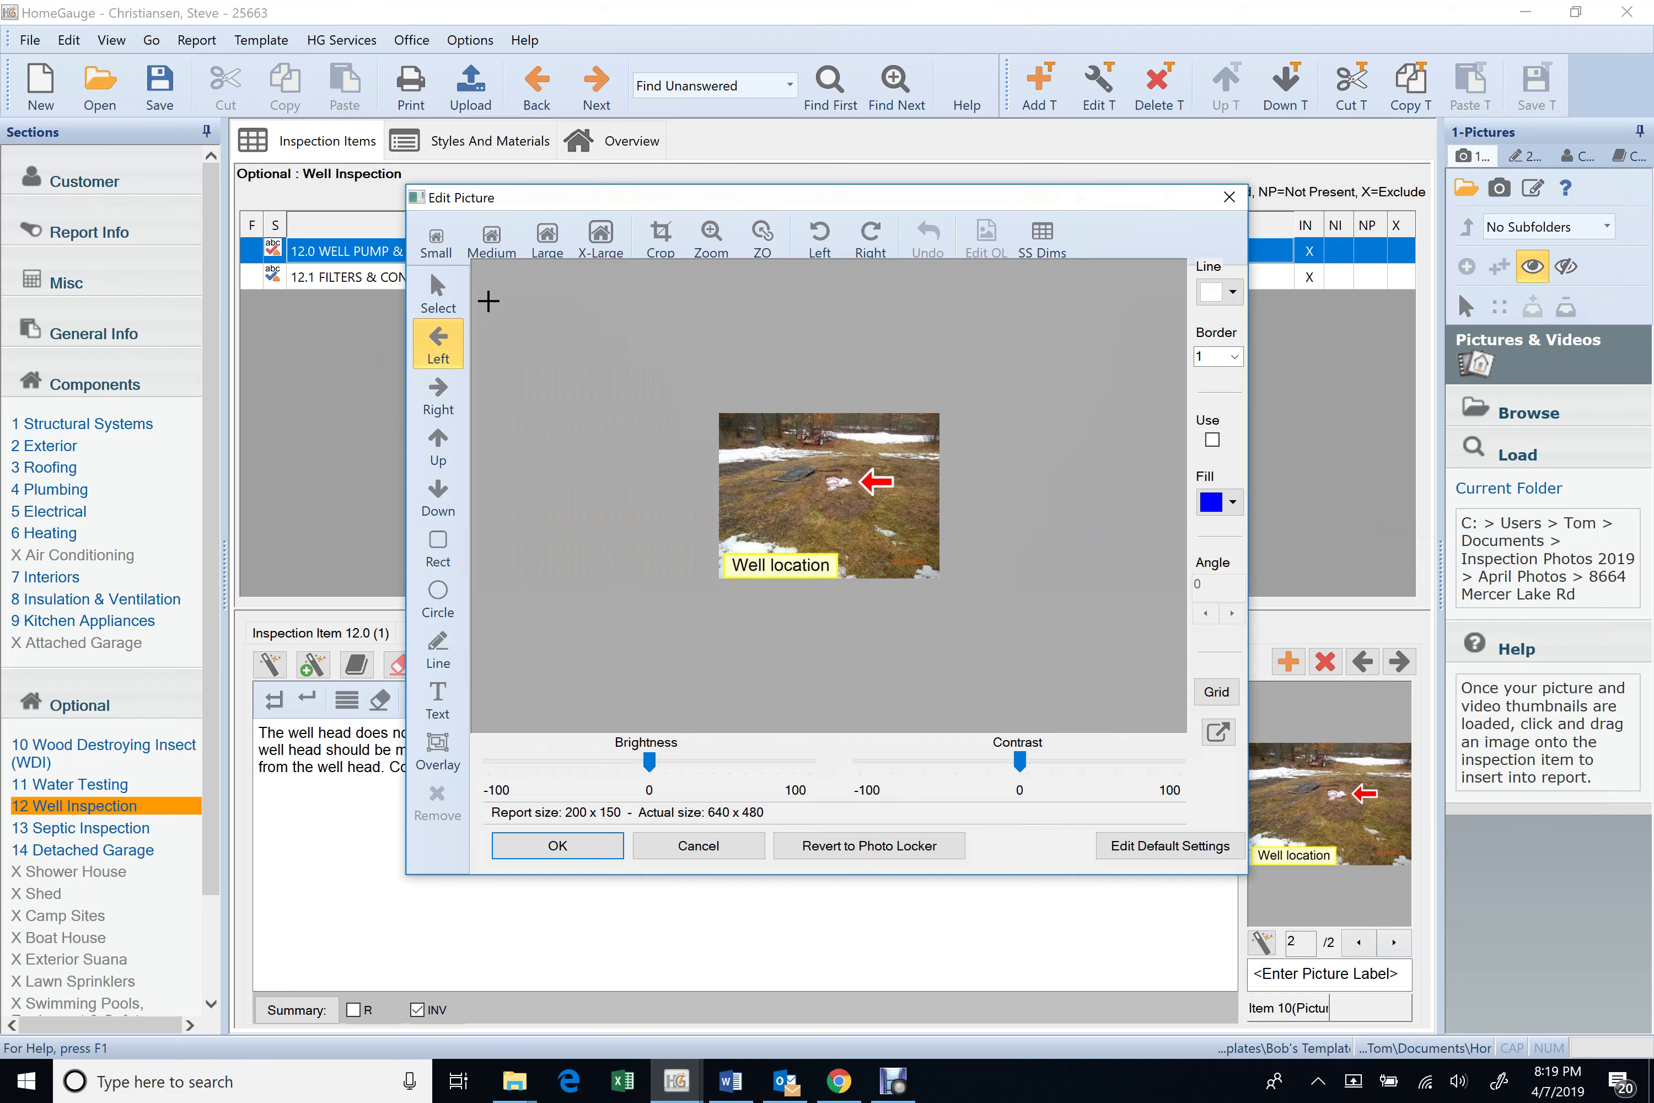
left_click(600, 240)
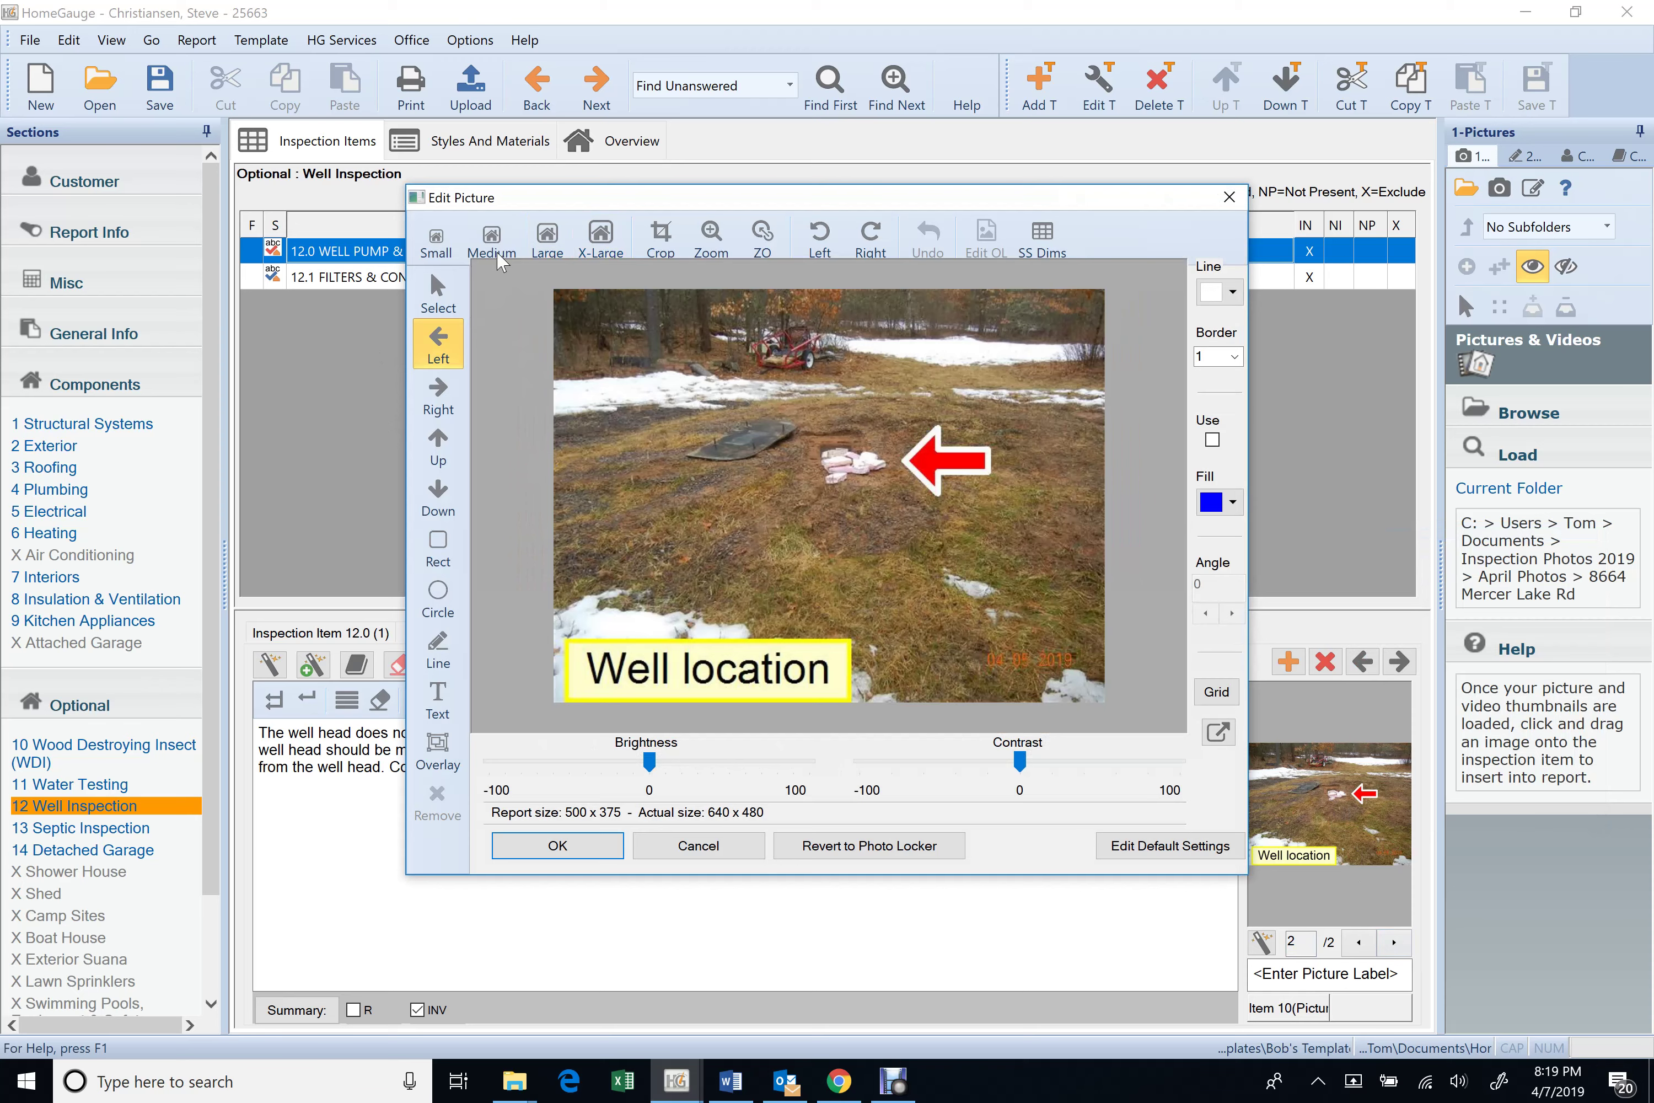
left_click(452, 260)
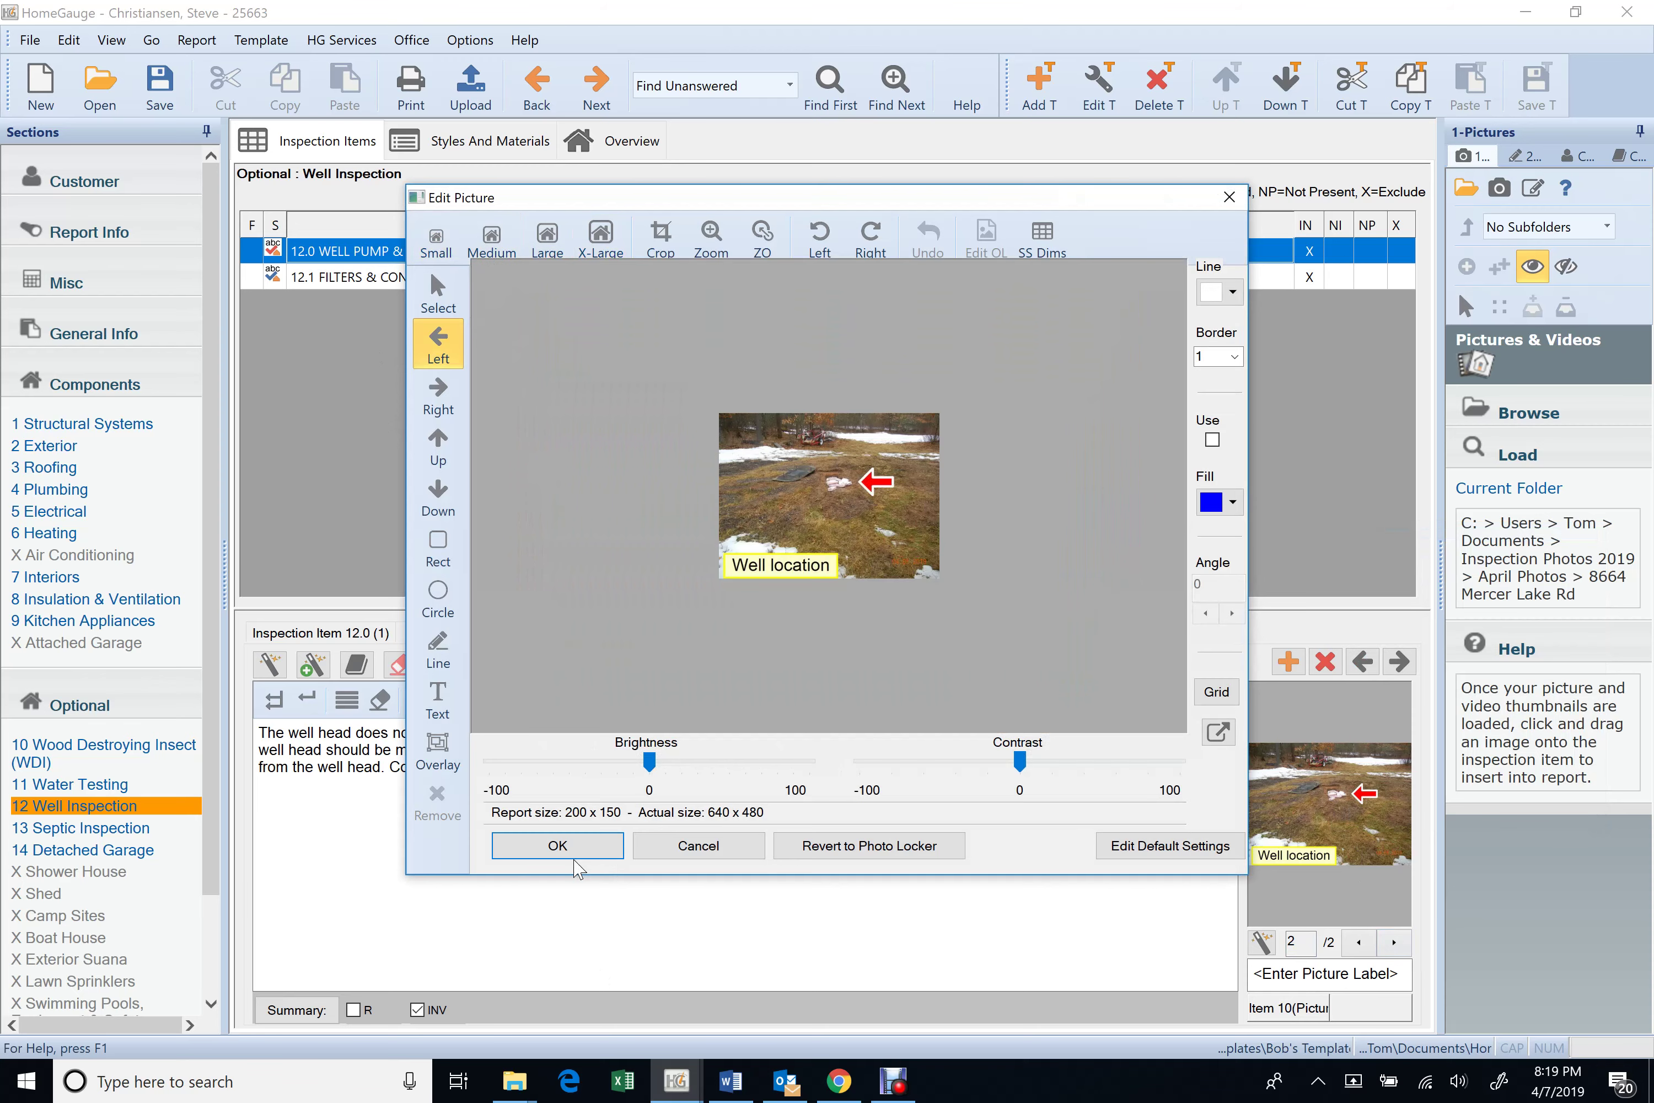
left_click(558, 845)
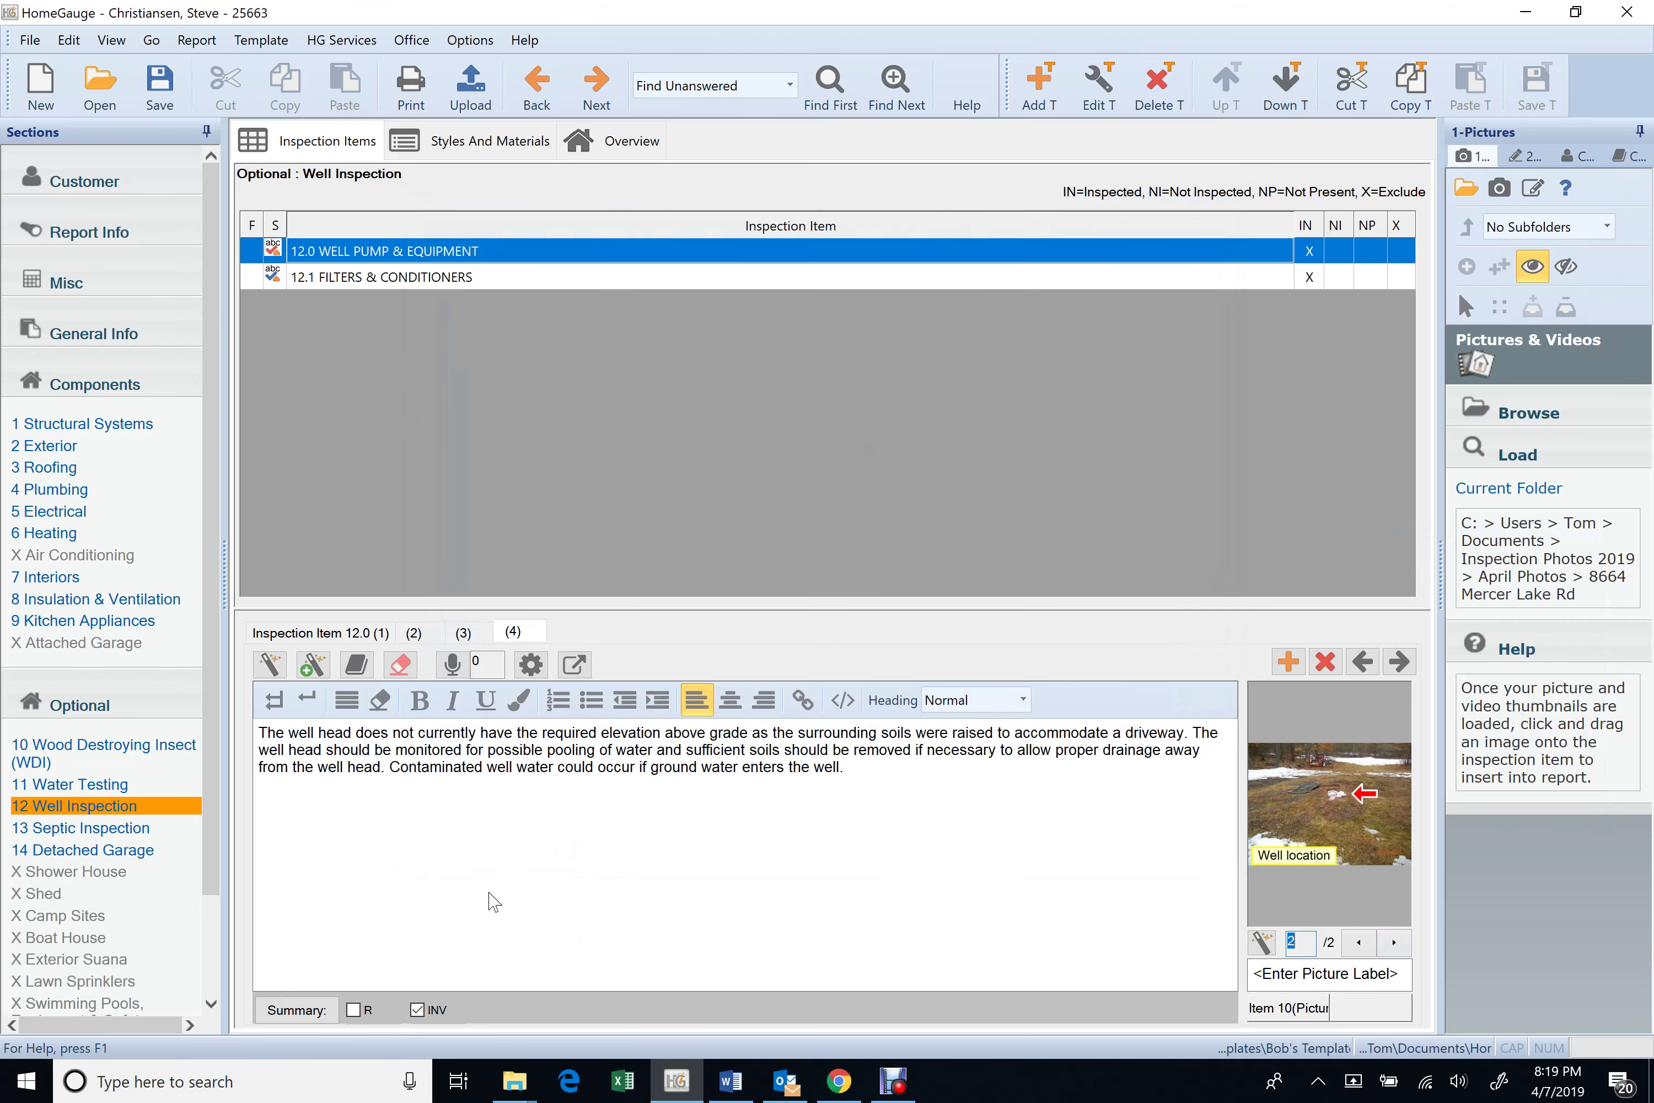
- Check item 12.1 Filters & Conditioners, and review the first item 13.0 Septic System comment with its test start and test end pictures
left_click(452, 279)
left_click(81, 827)
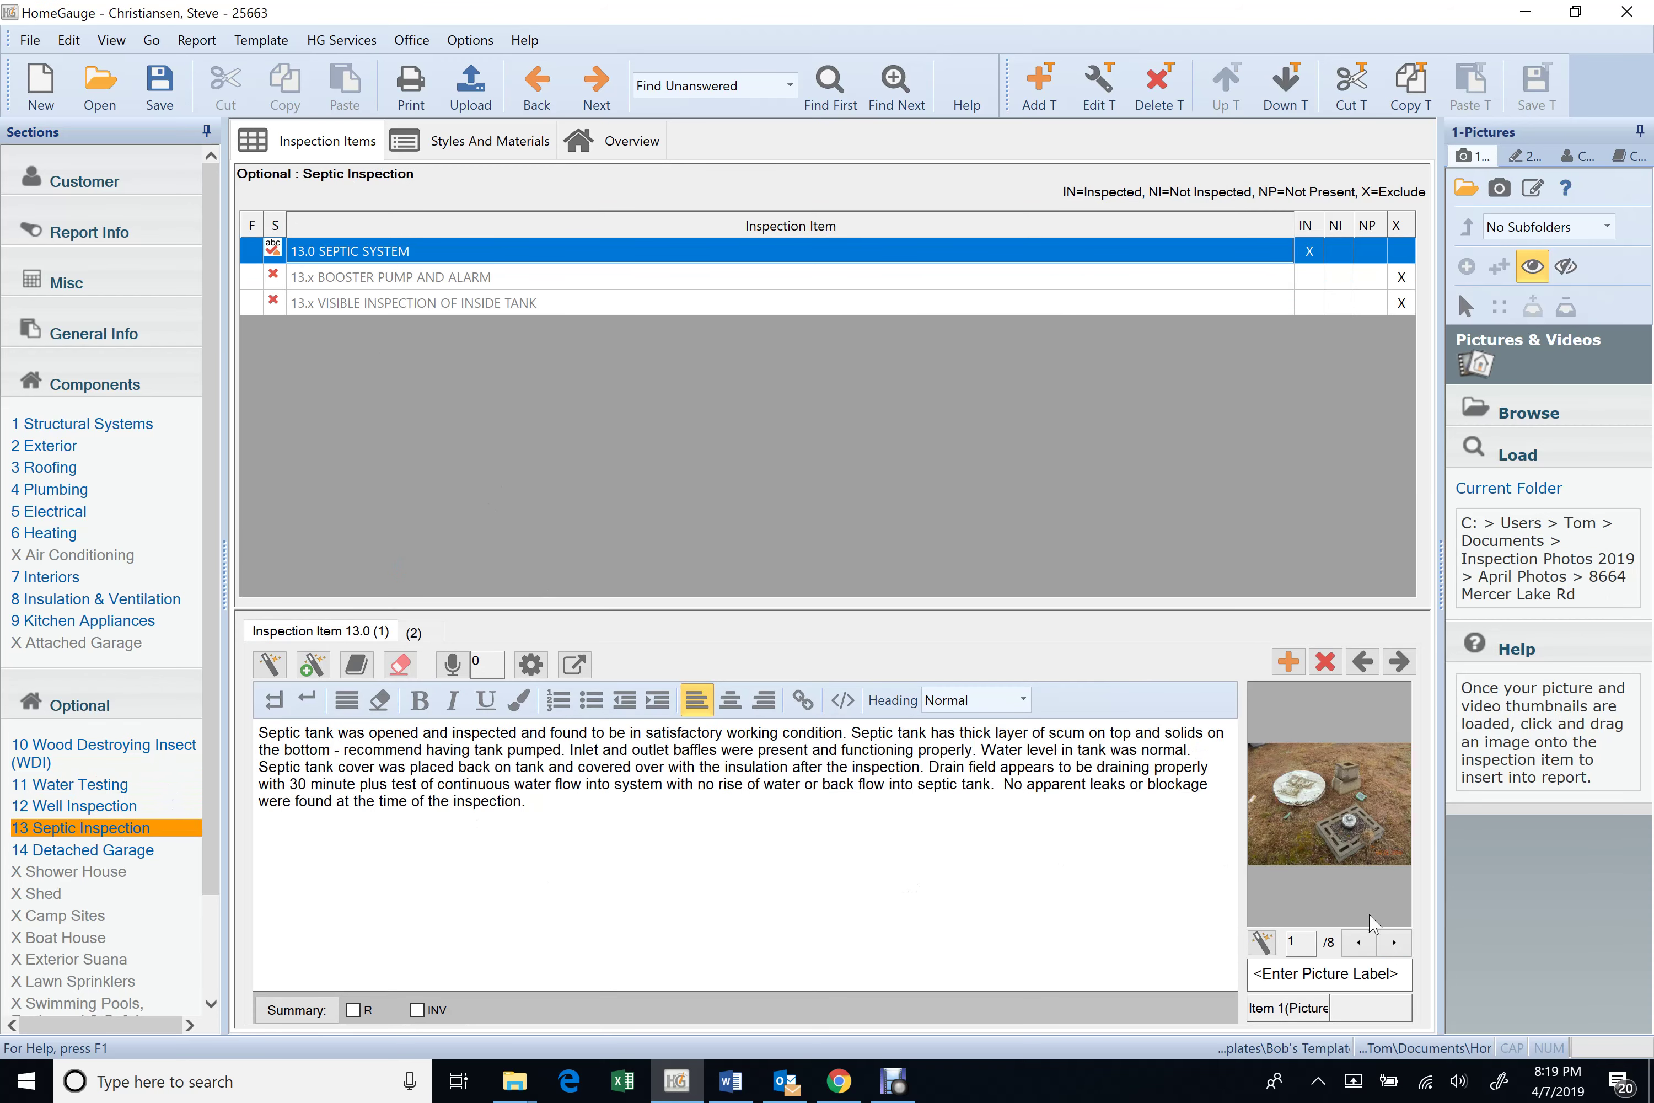
left_click(1393, 942)
left_click(1393, 943)
left_click(1393, 943)
left_click(1393, 943)
left_click(1393, 942)
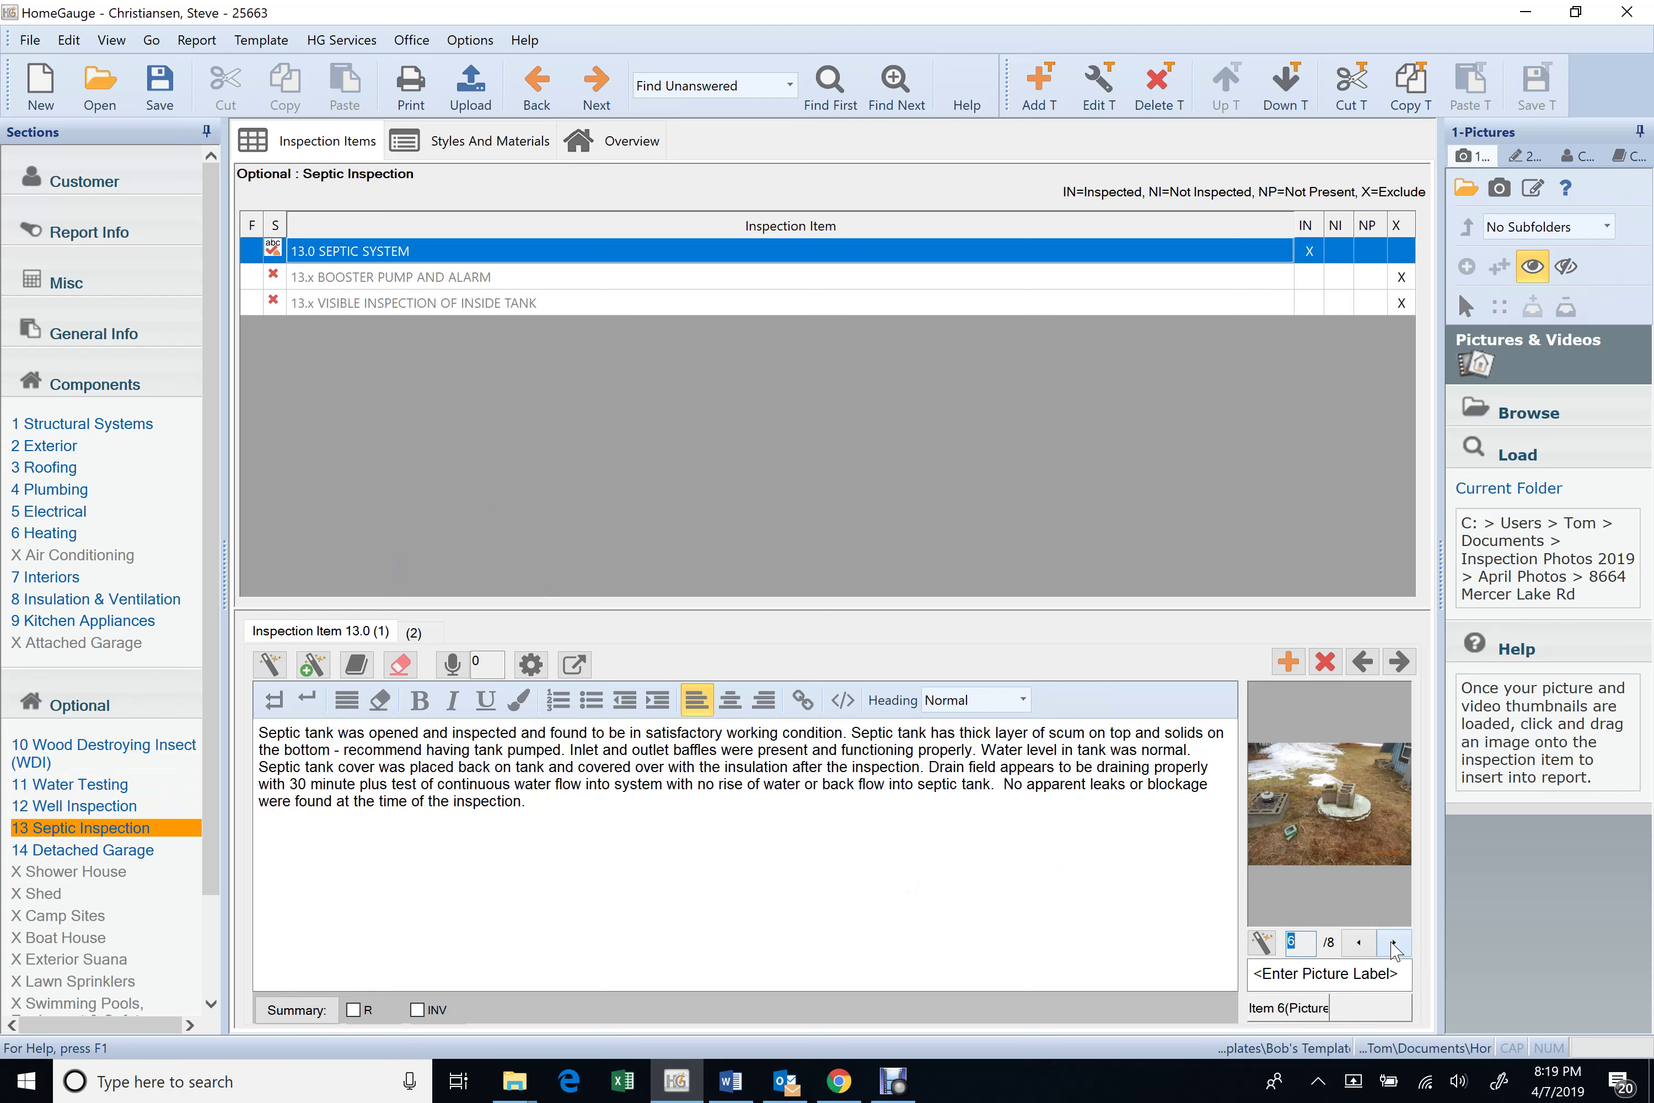
left_click(1358, 943)
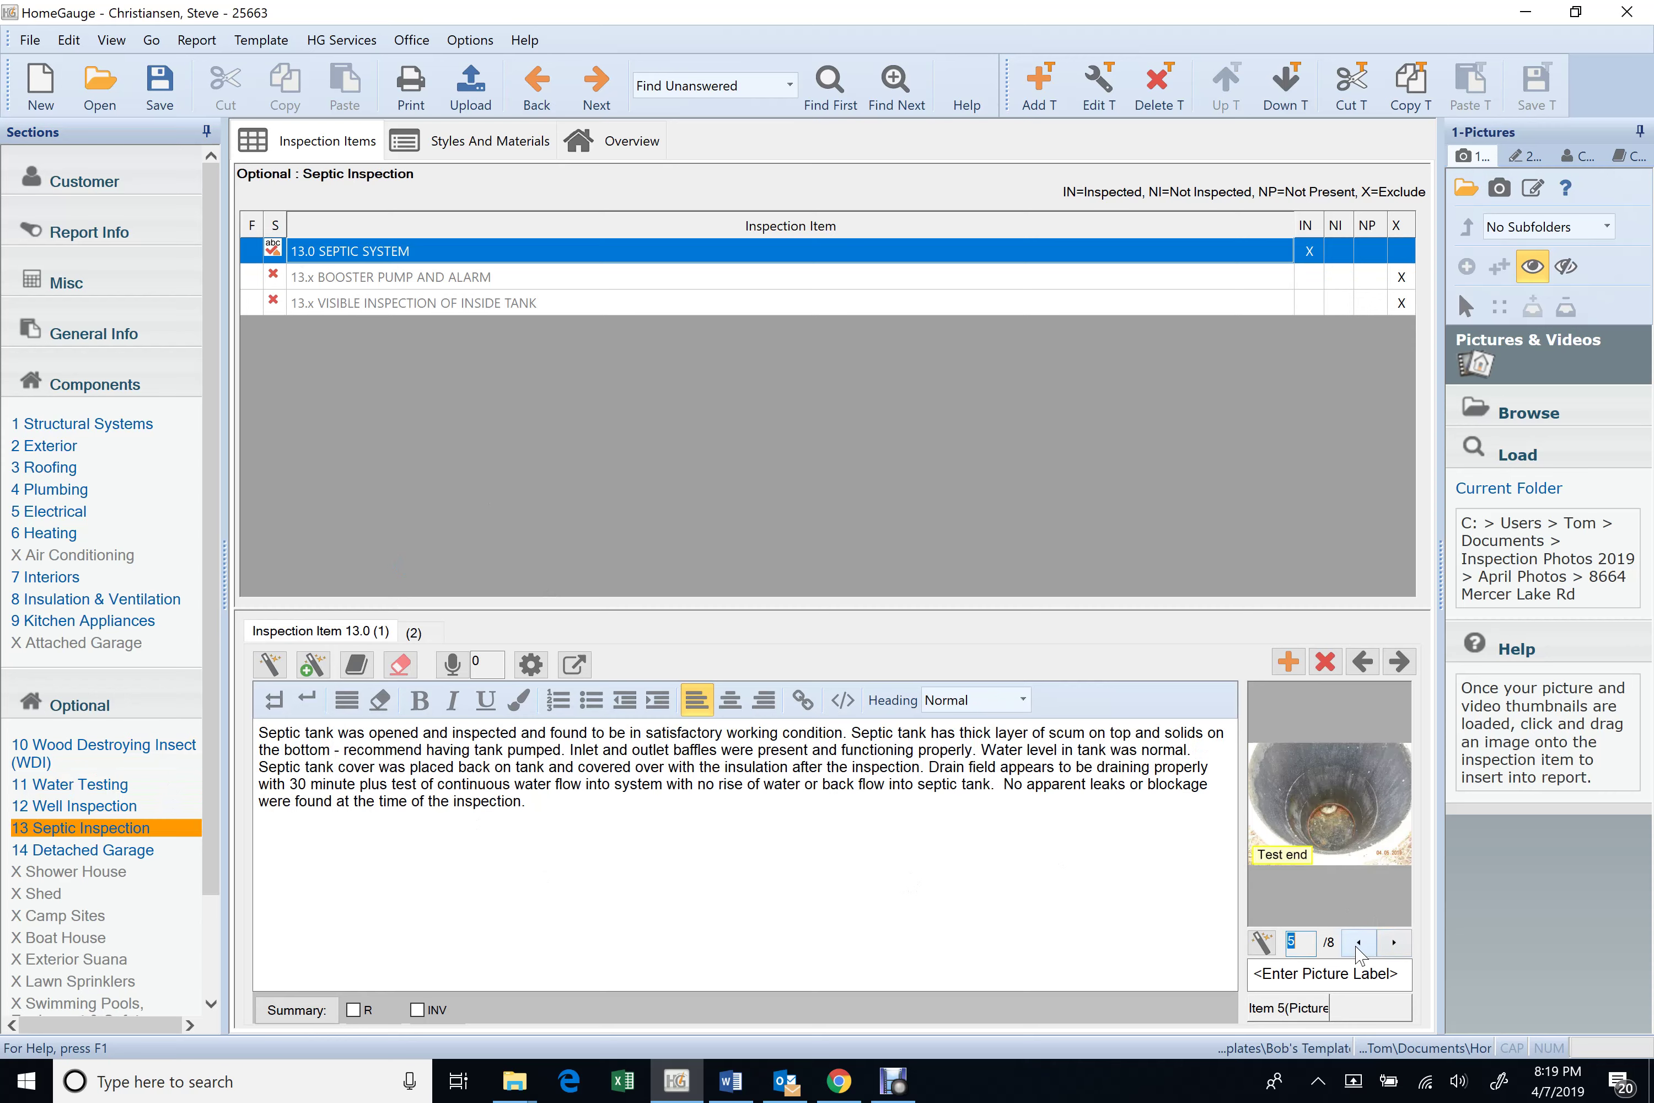
left_click(1358, 945)
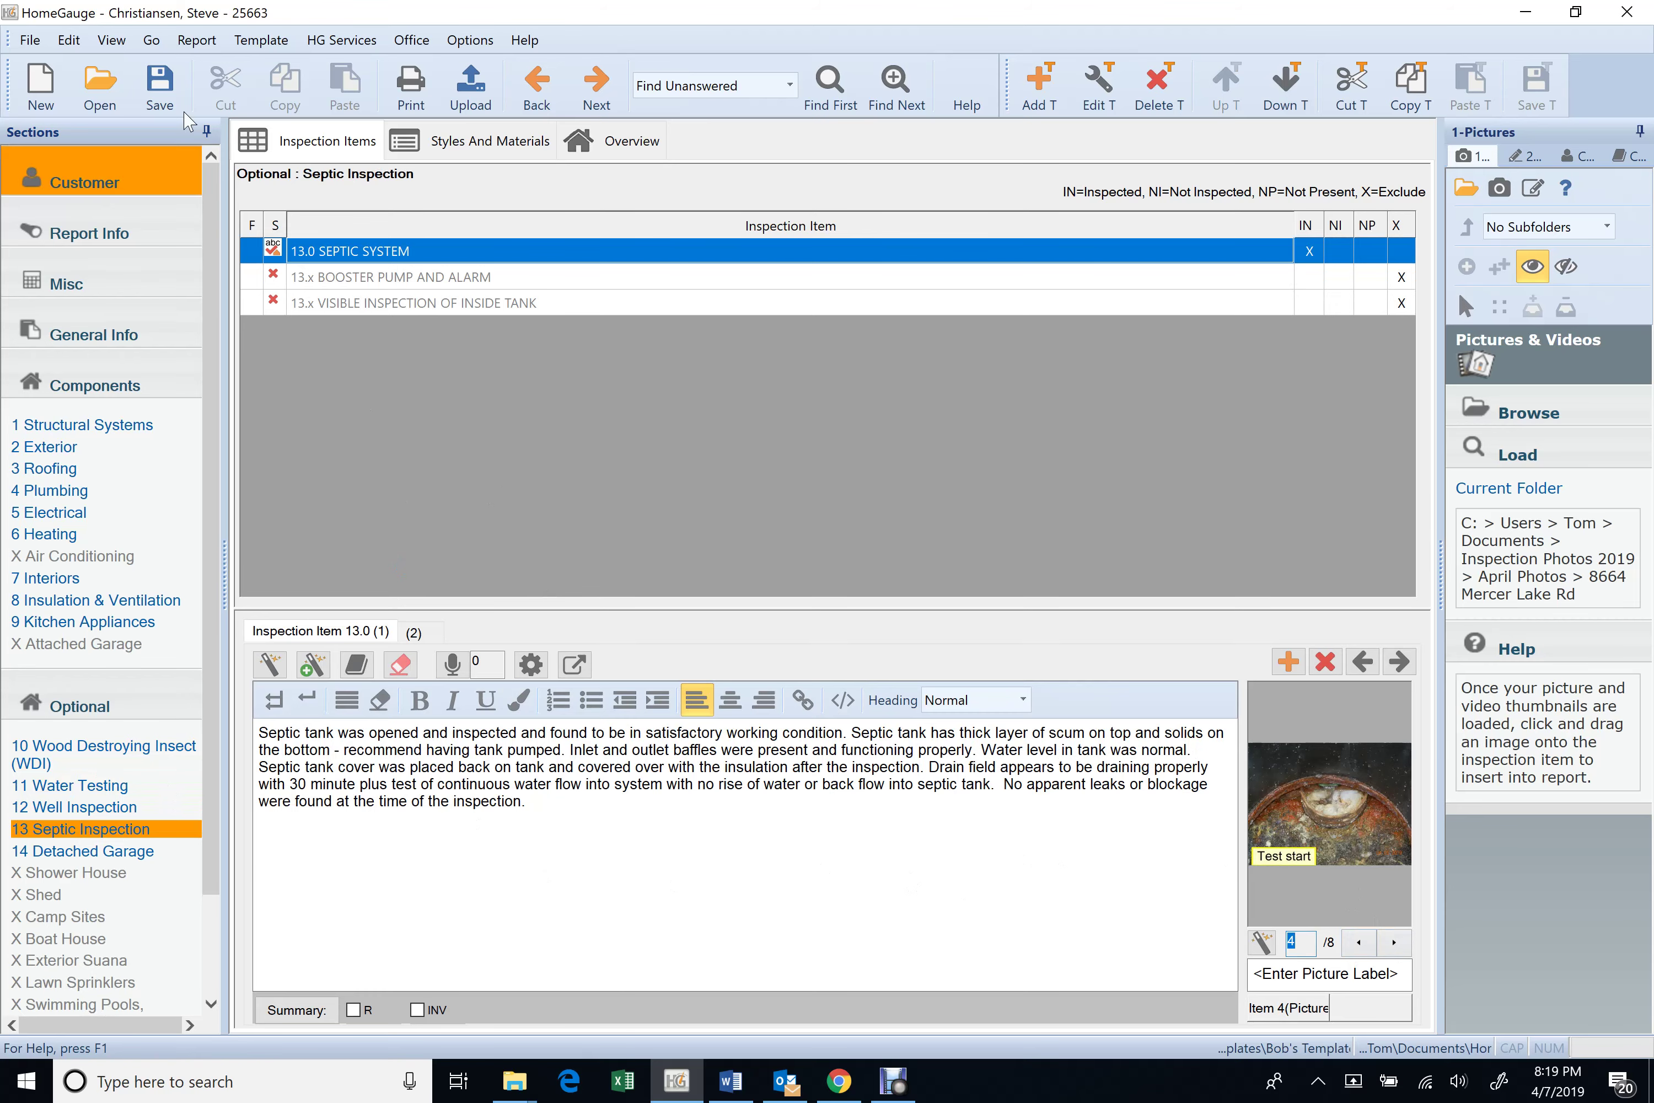
- Save the report and switch to the inspection order page in Chrome
left_click(164, 89)
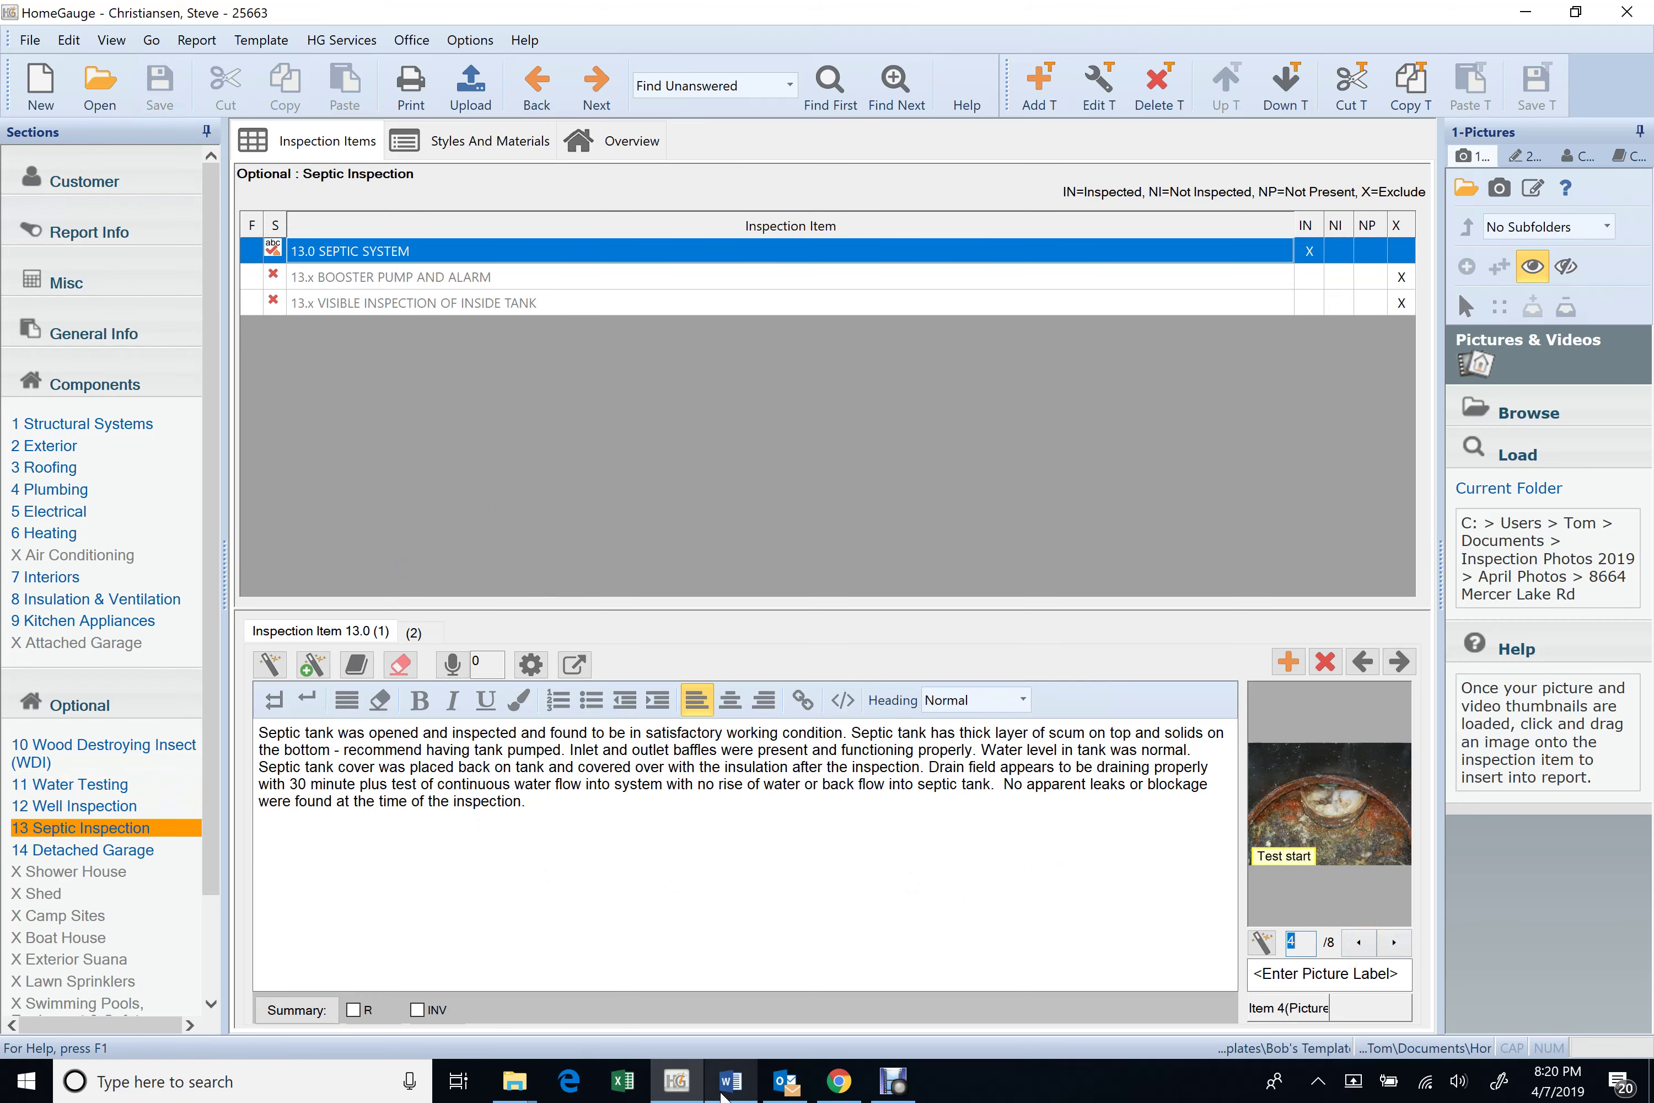
left_click(839, 1081)
left_click(167, 28)
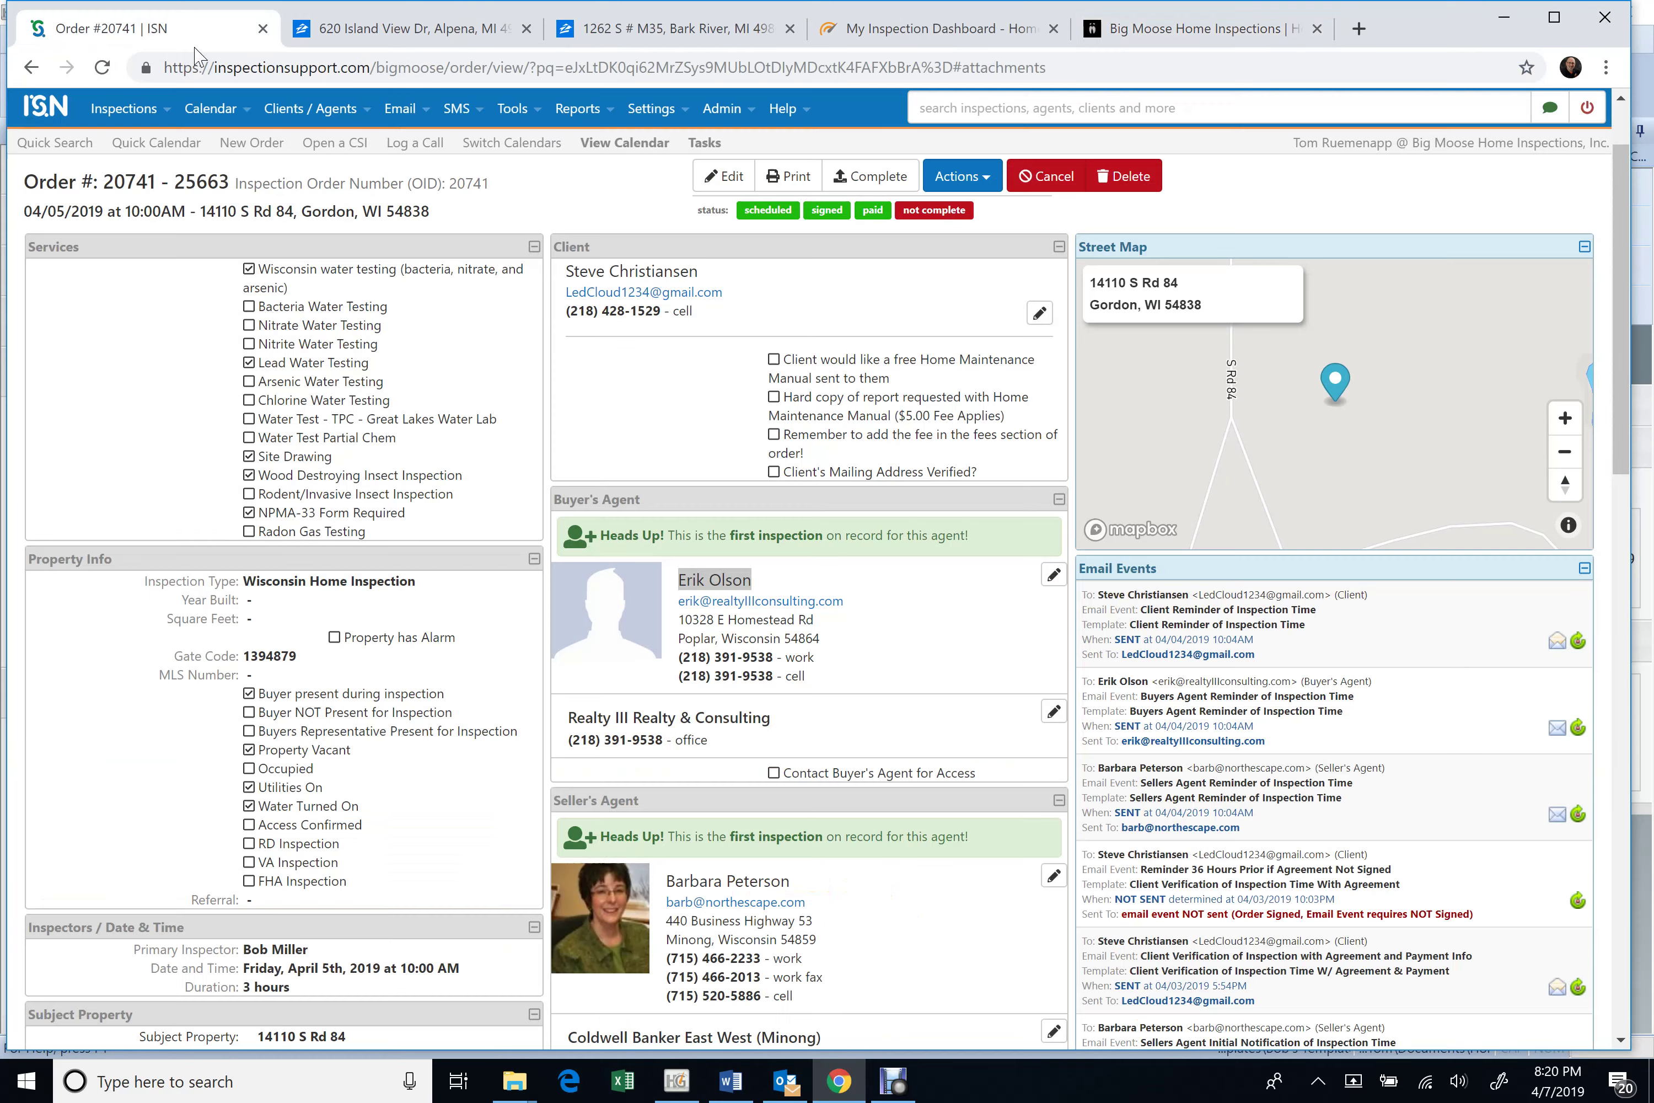
- Find the order's inspection attachments, then download and open the sanitary permits PDF
triple_click(703, 580)
scroll(712, 605, "down", 15)
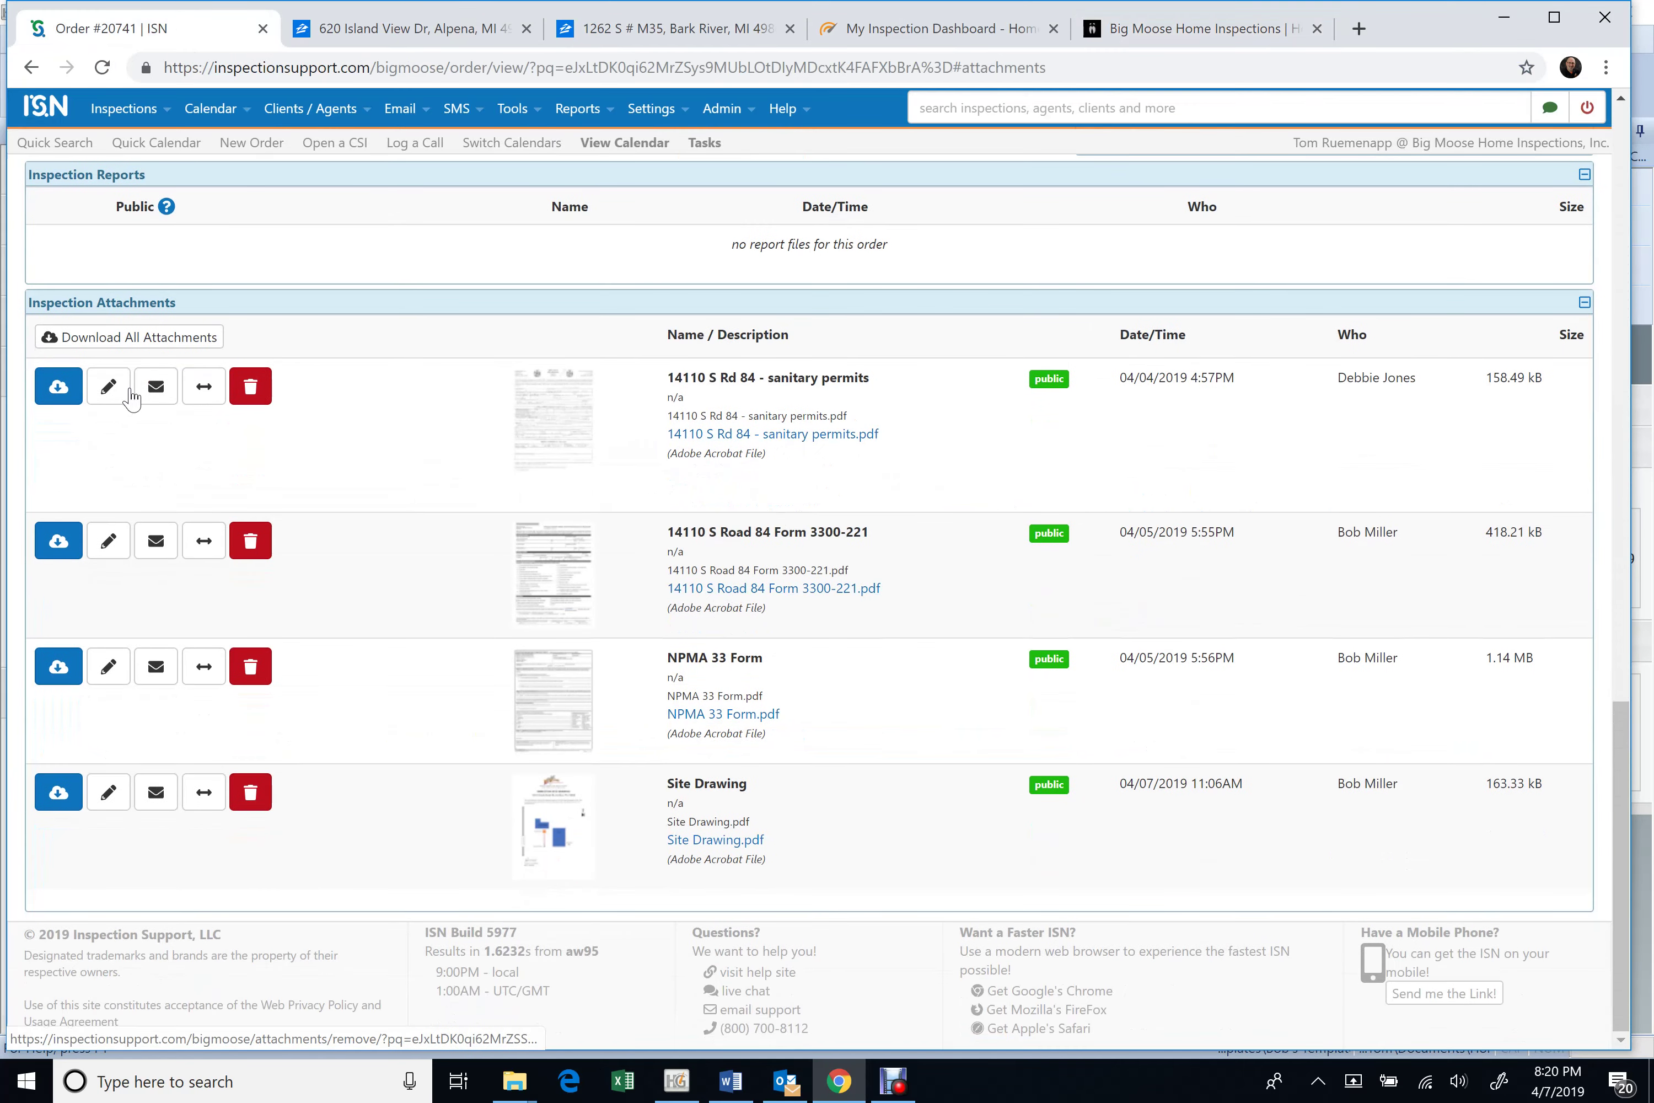
left_click(59, 387)
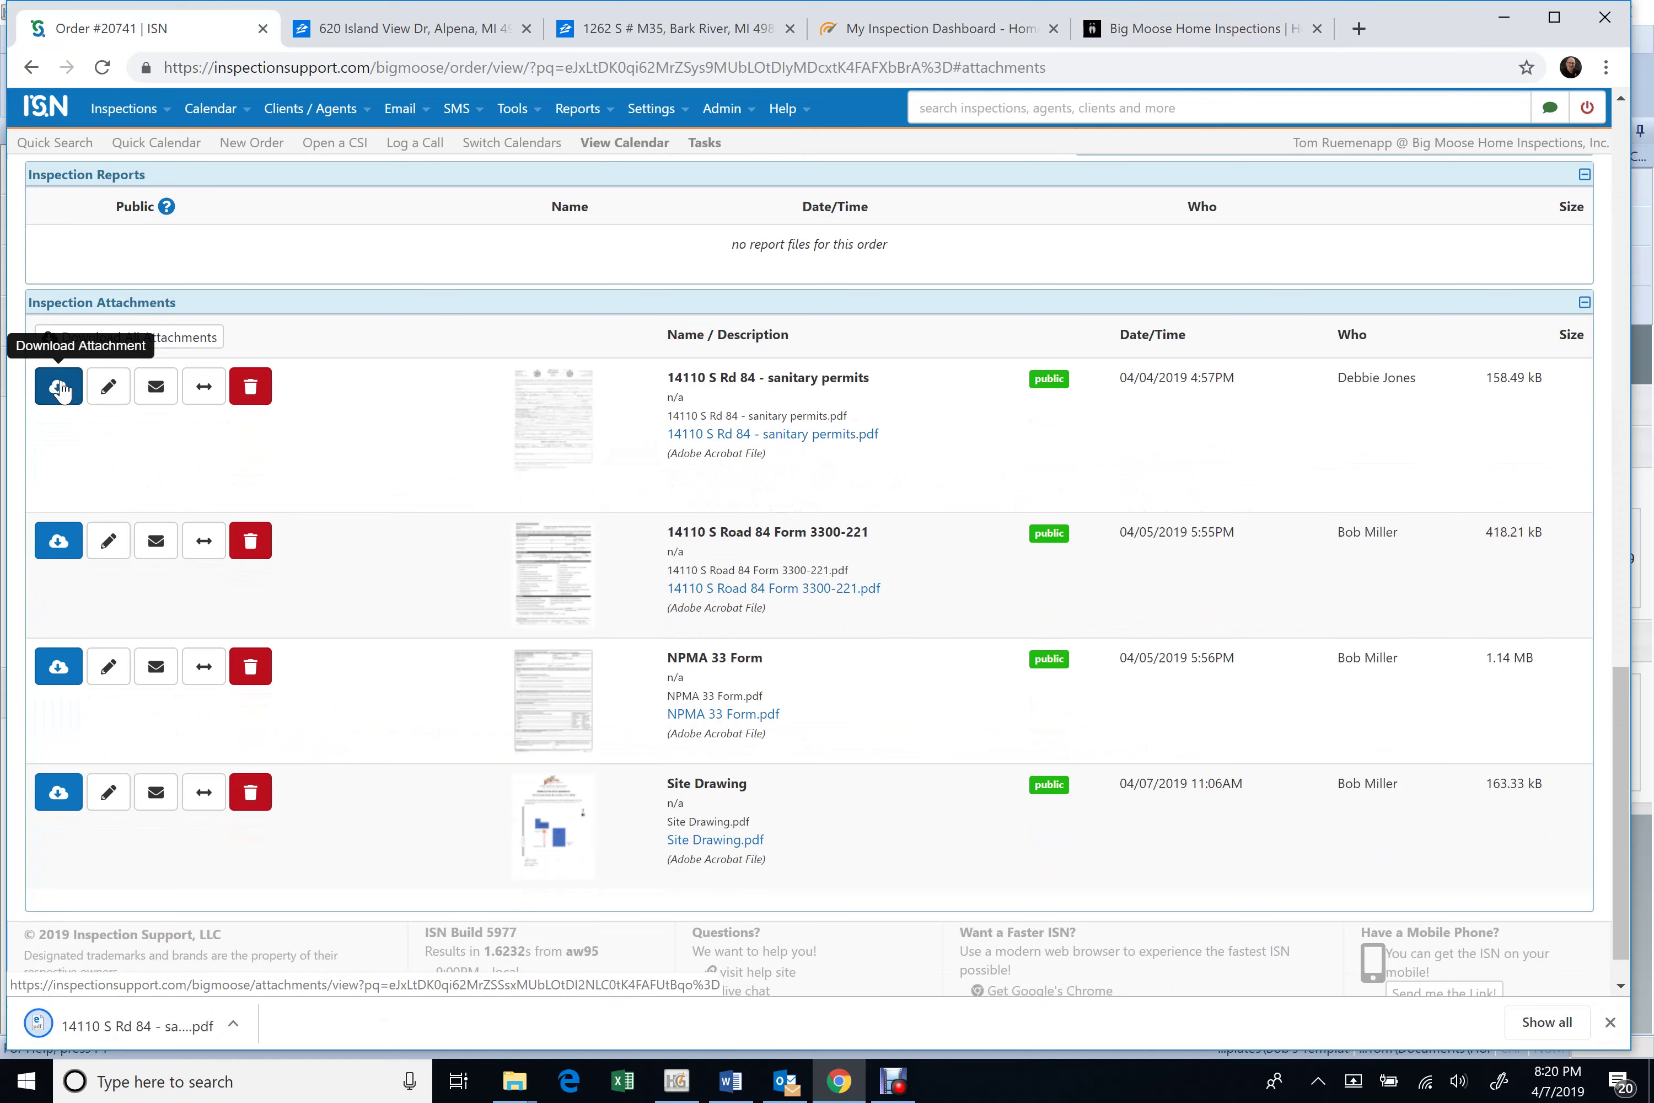
left_click(121, 1032)
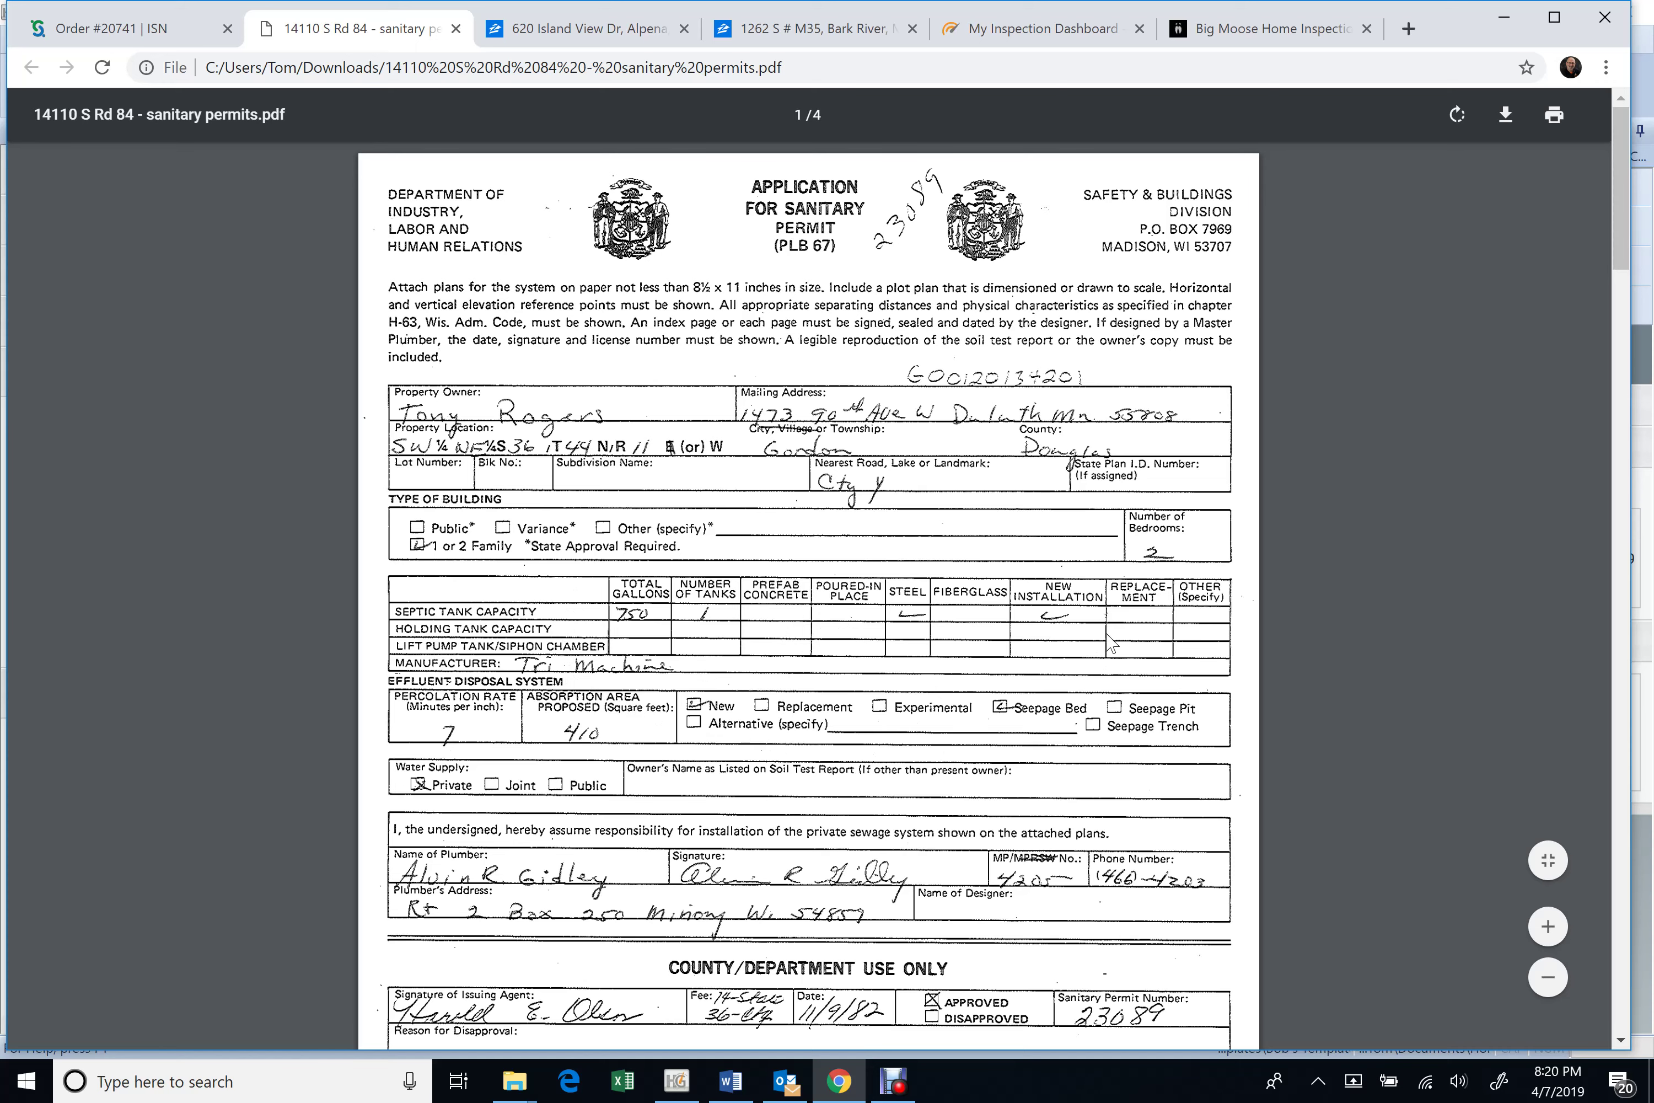
- Read through the sanitary permit application, the site plan and the soil boring and percolation test reports in the PDF
scroll(867, 604, "down", 10)
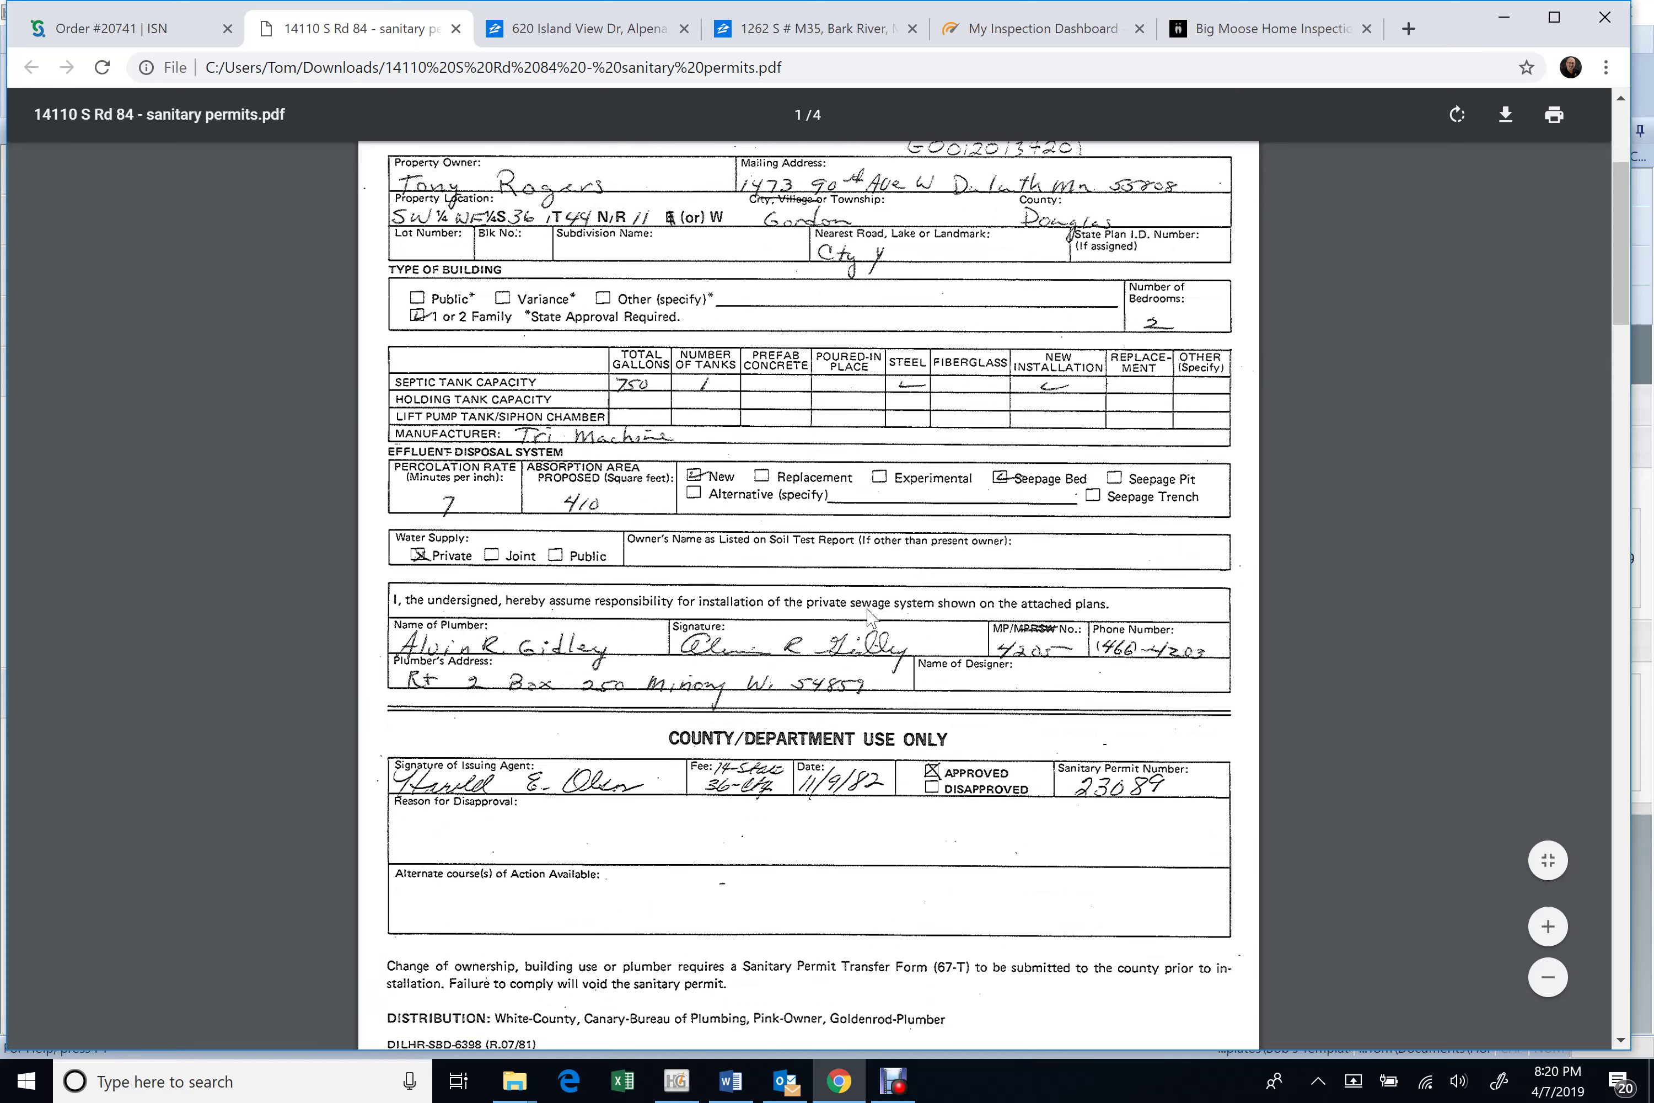
scroll(881, 630, "down", 12)
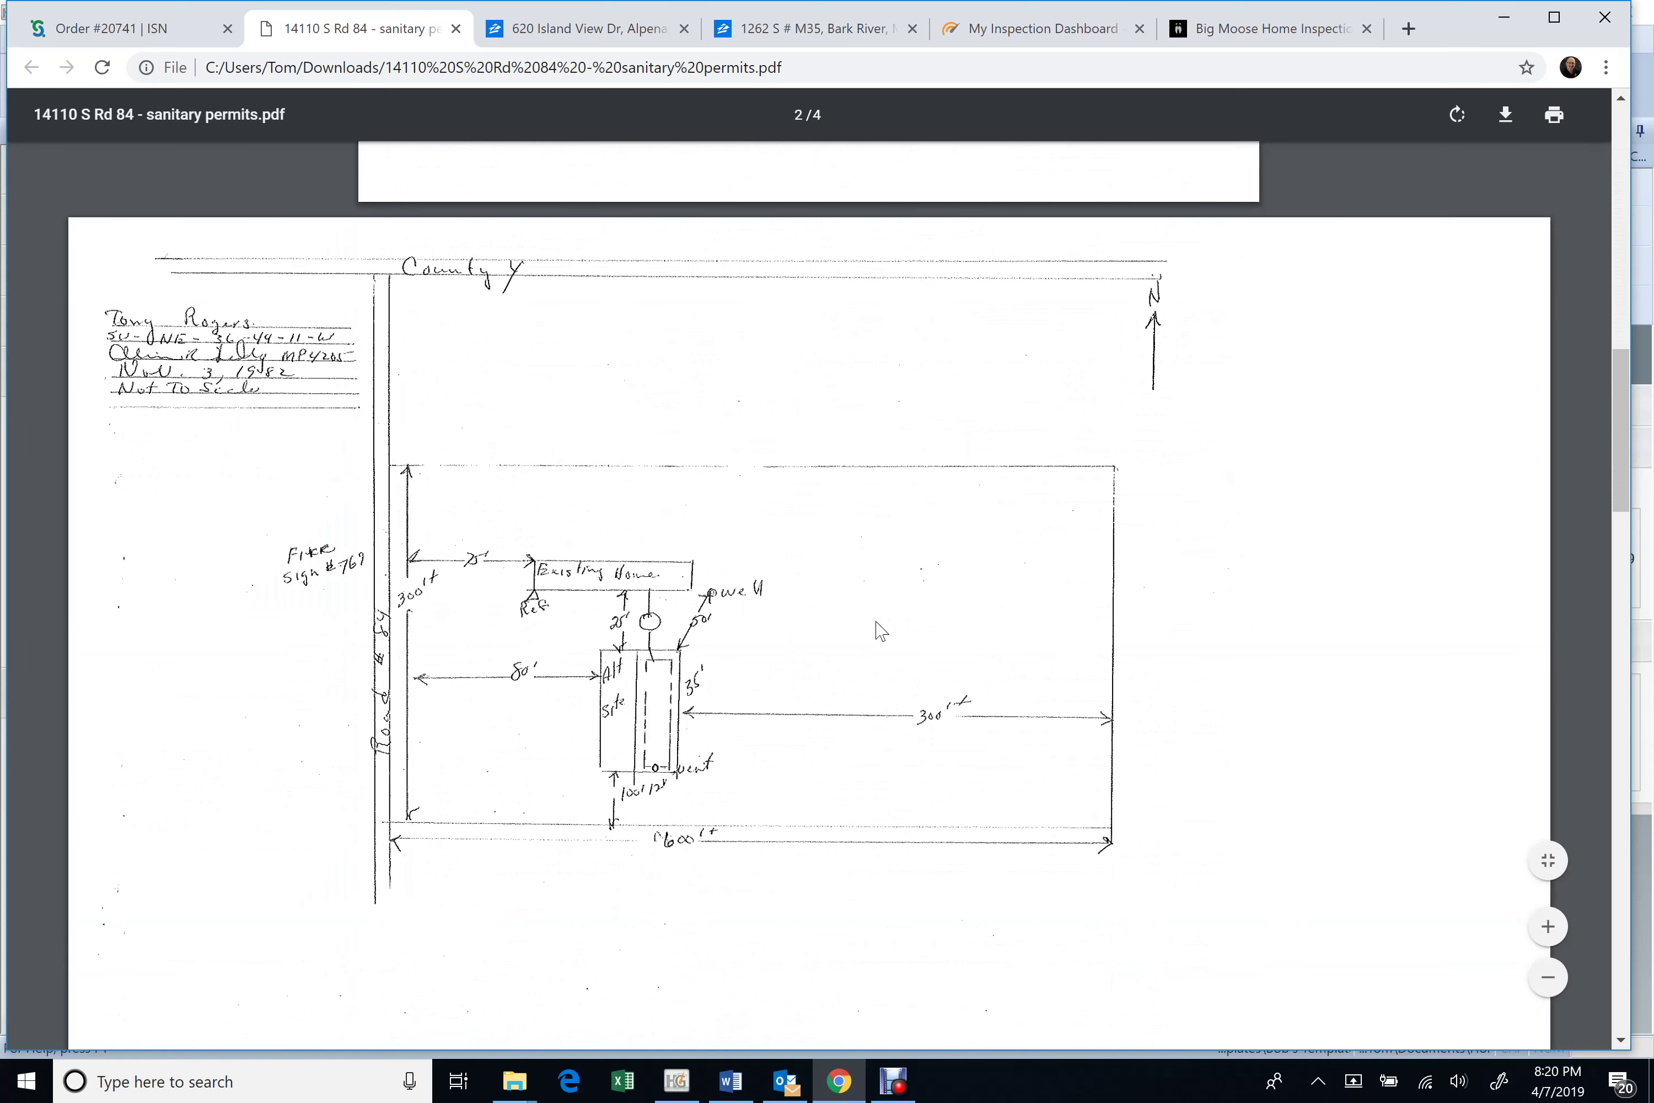
scroll(880, 630, "down", 18)
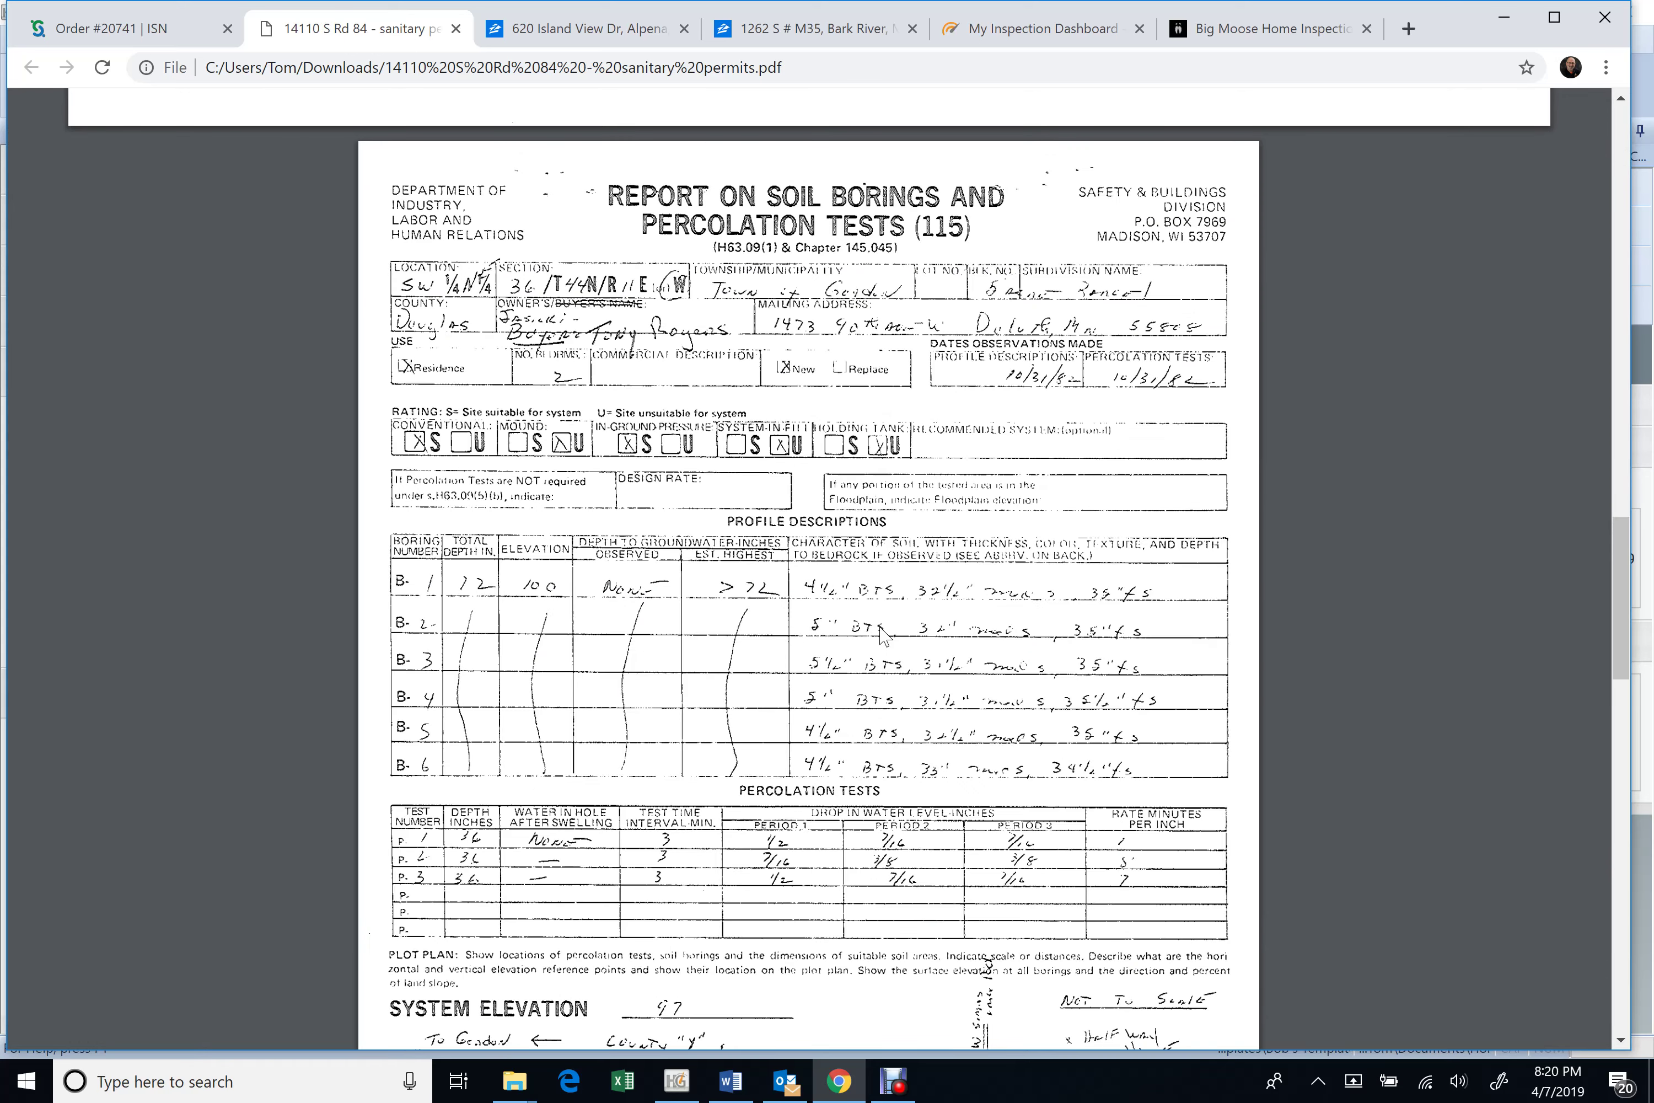
scroll(883, 633, "down", 5)
scroll(882, 633, "down", 5)
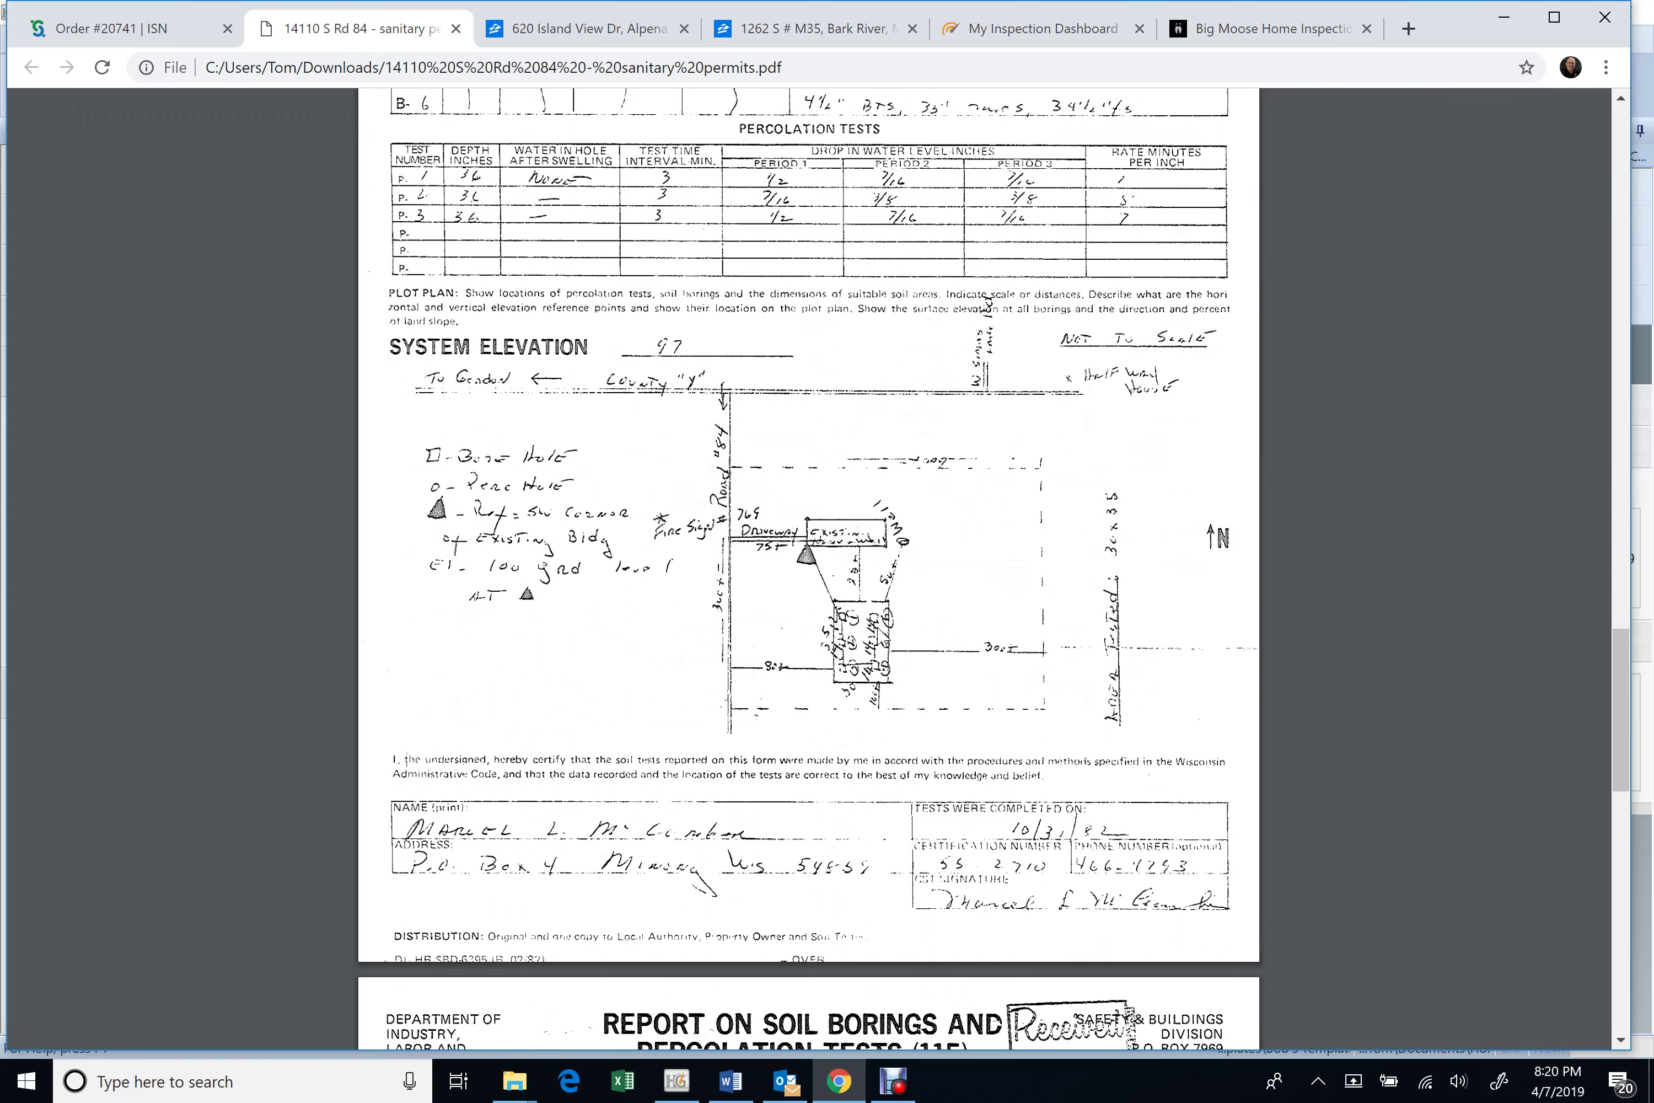
scroll(881, 630, "down", 10)
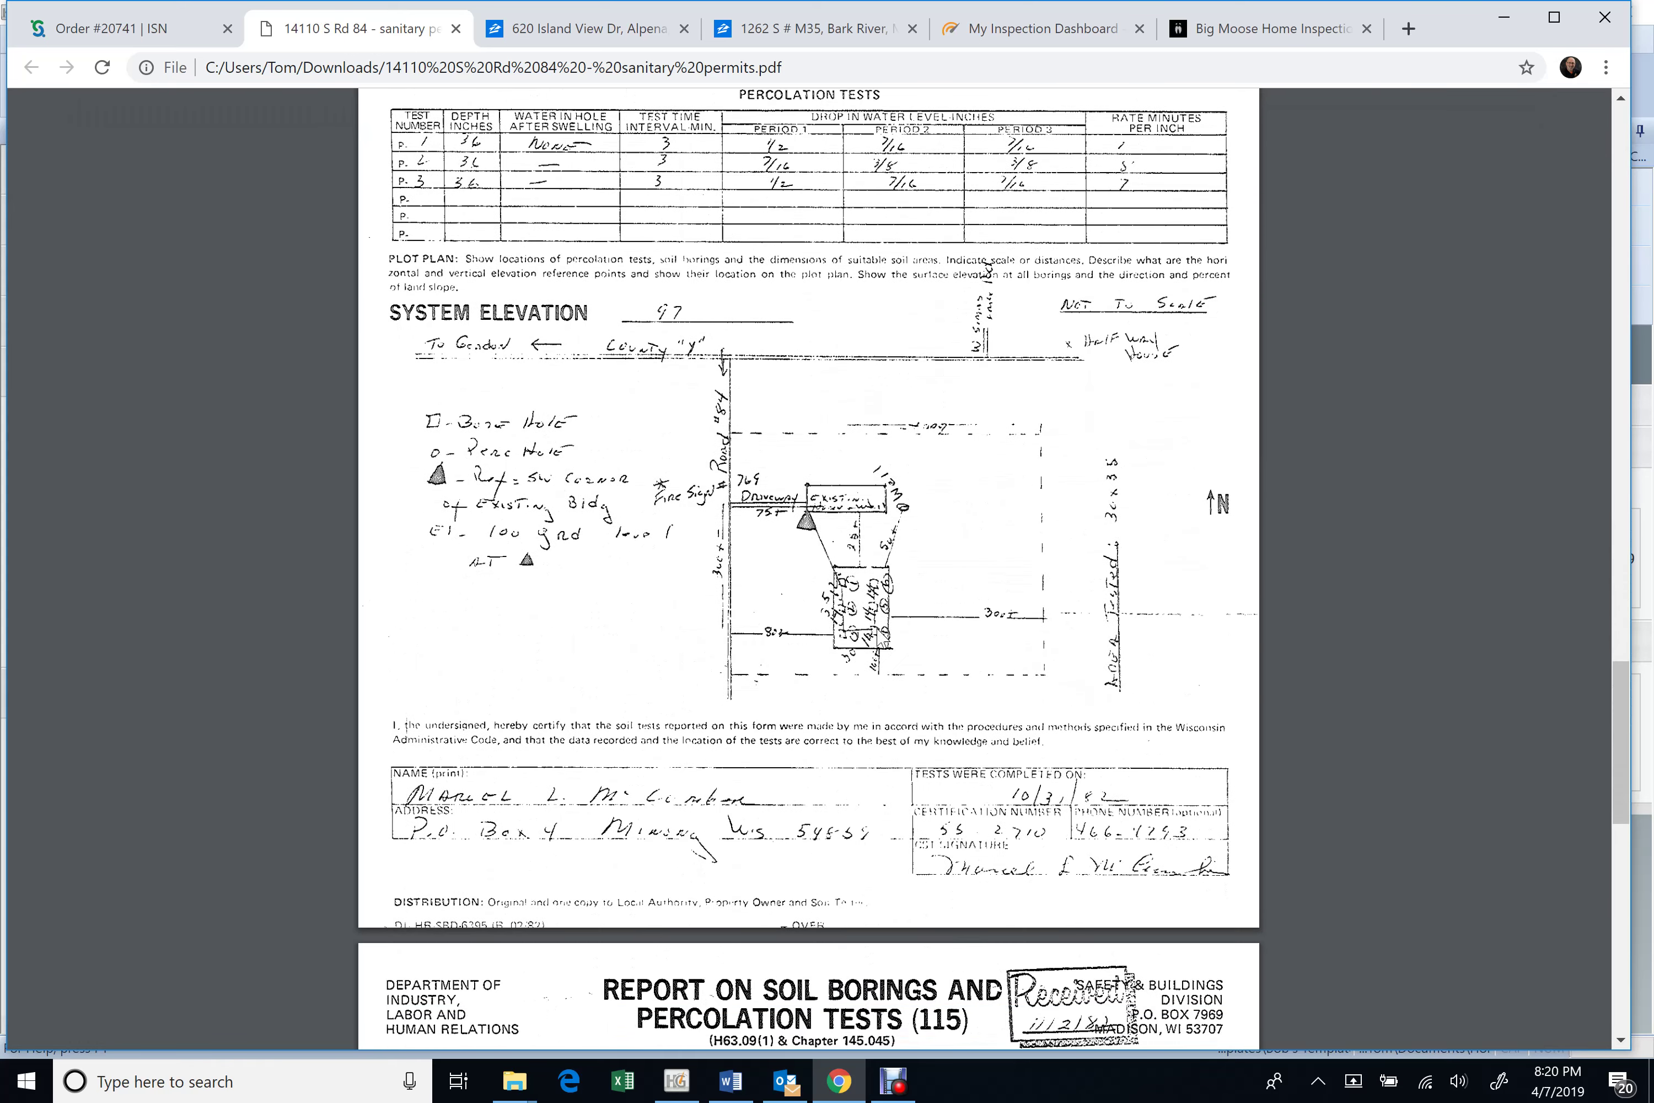
scroll(876, 636, "down", 11)
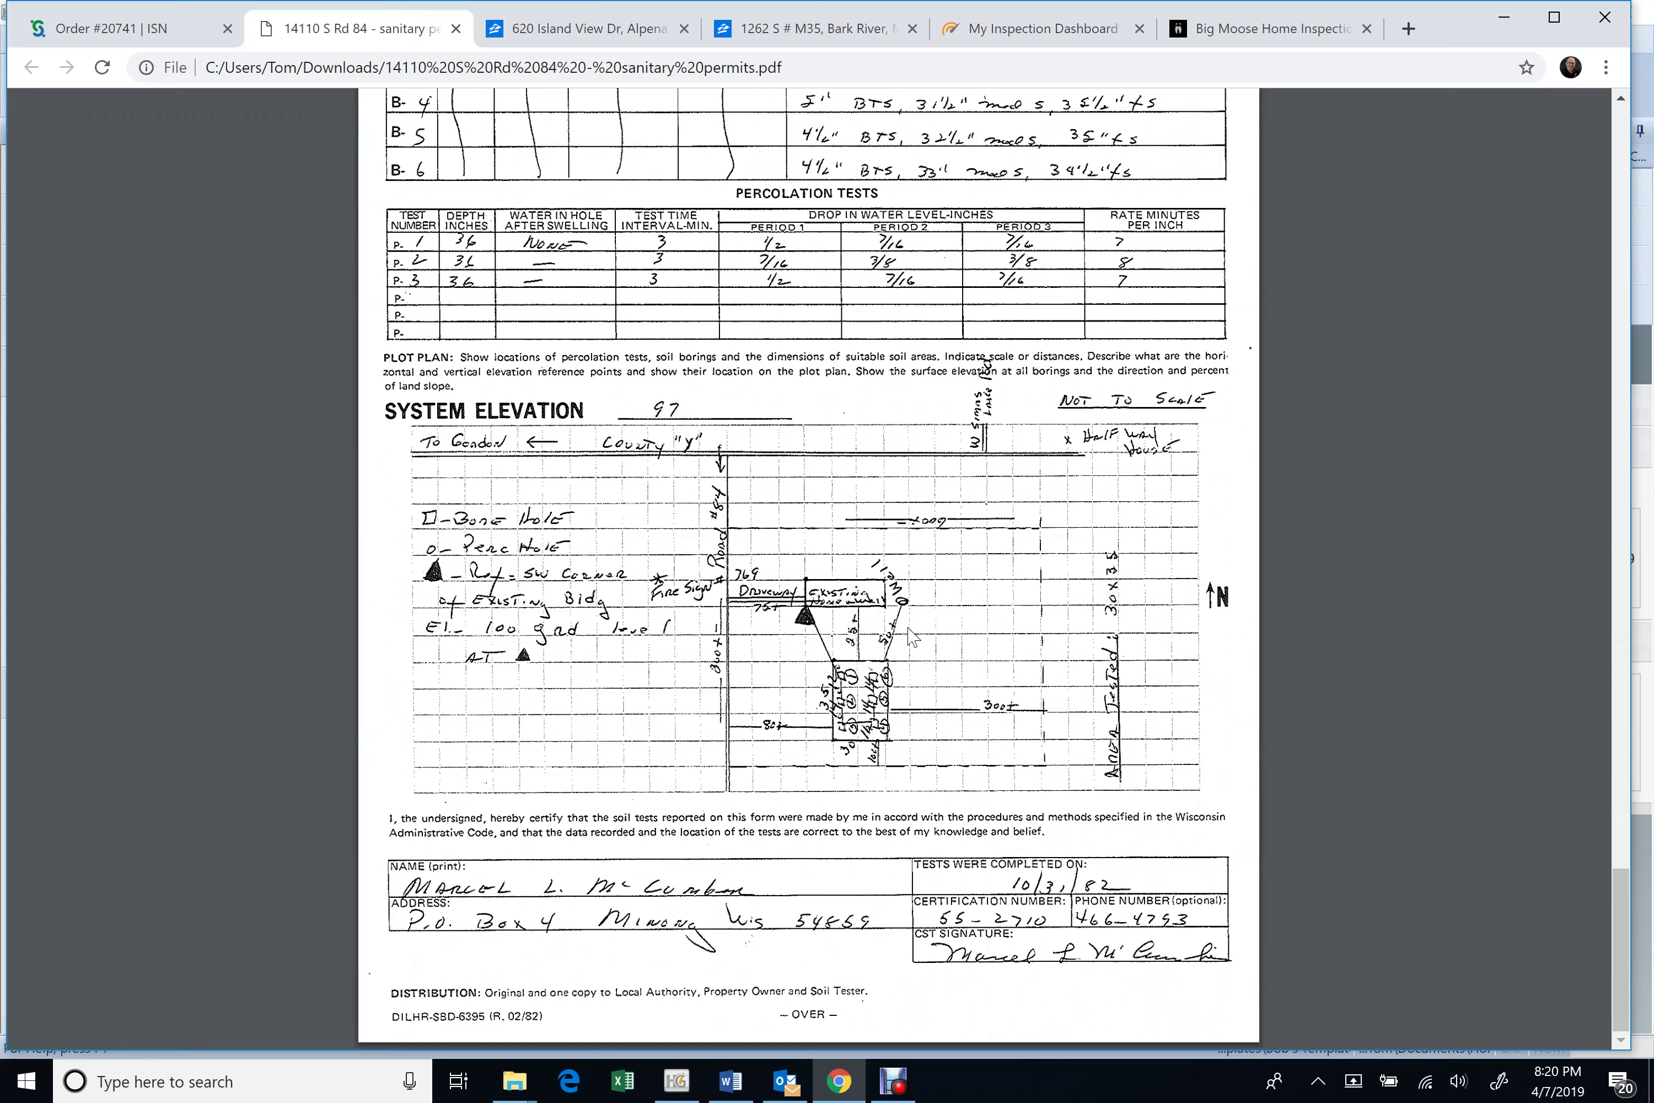
scroll(903, 633, "up", 9)
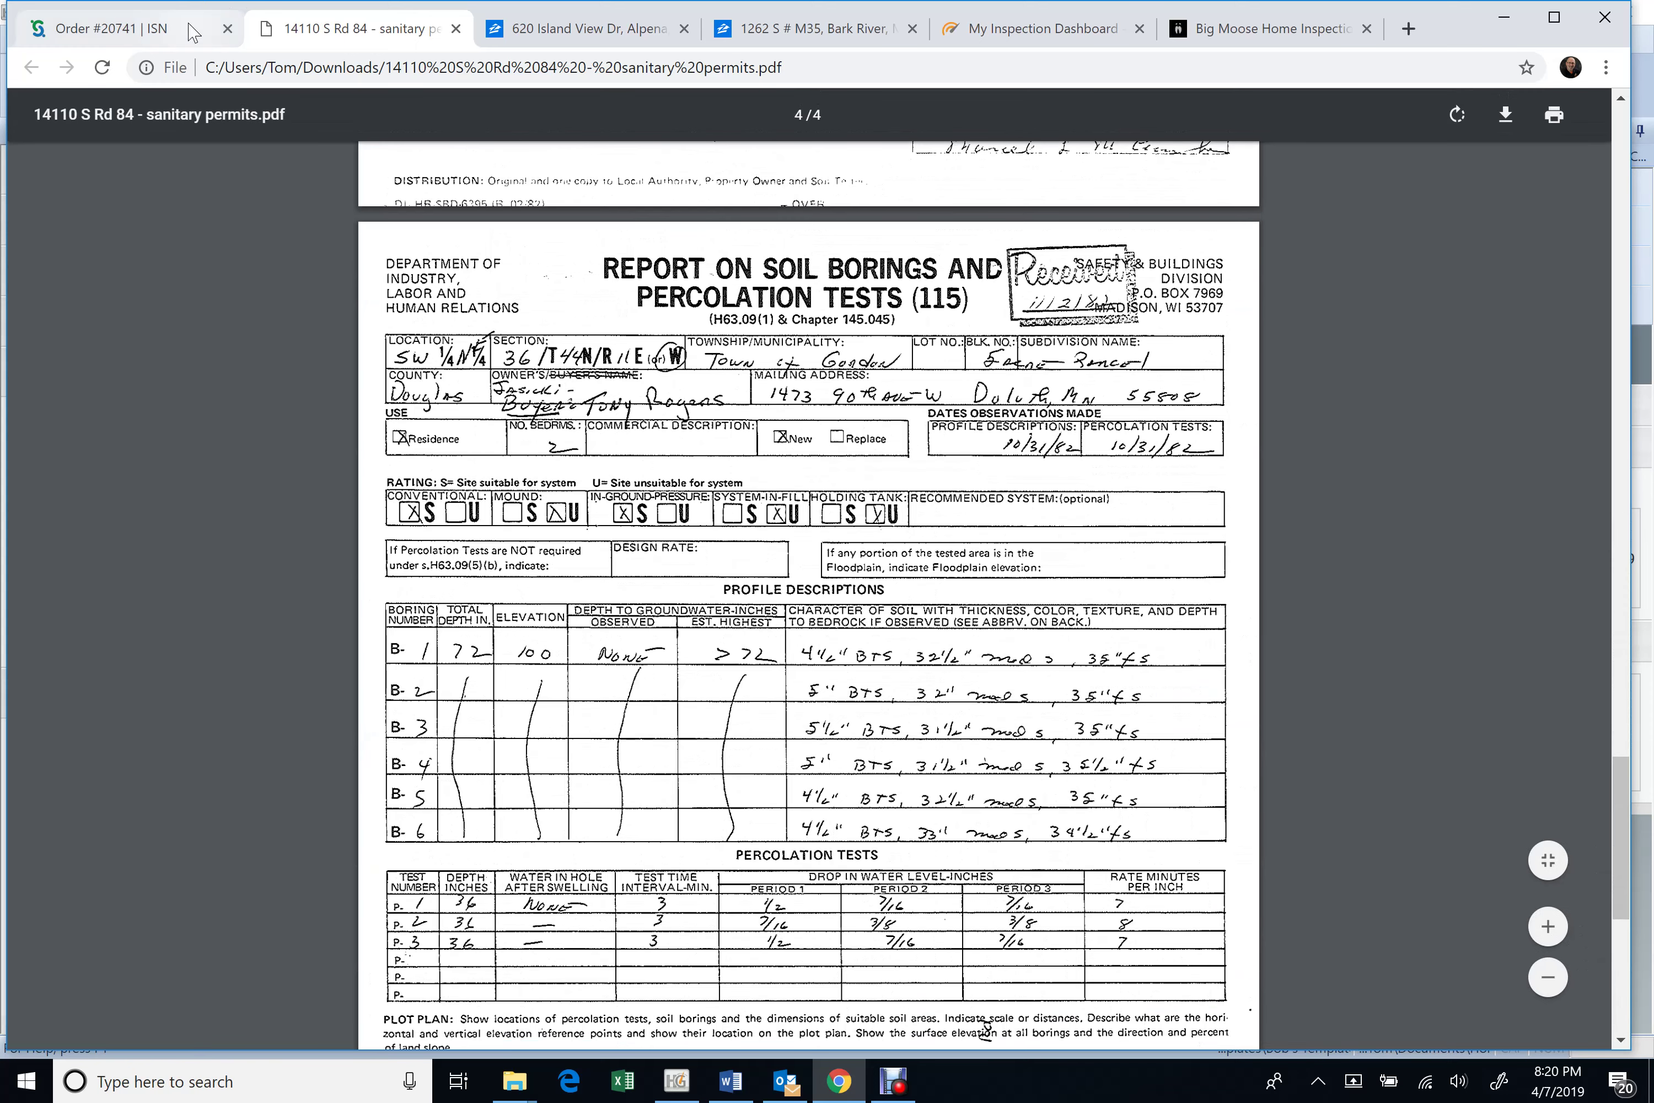
- Back in HomeGauge, add a "750 Gallon Steel Tank" option to the Septic Tank entry of the septic section's styles and materials
left_click(695, 1090)
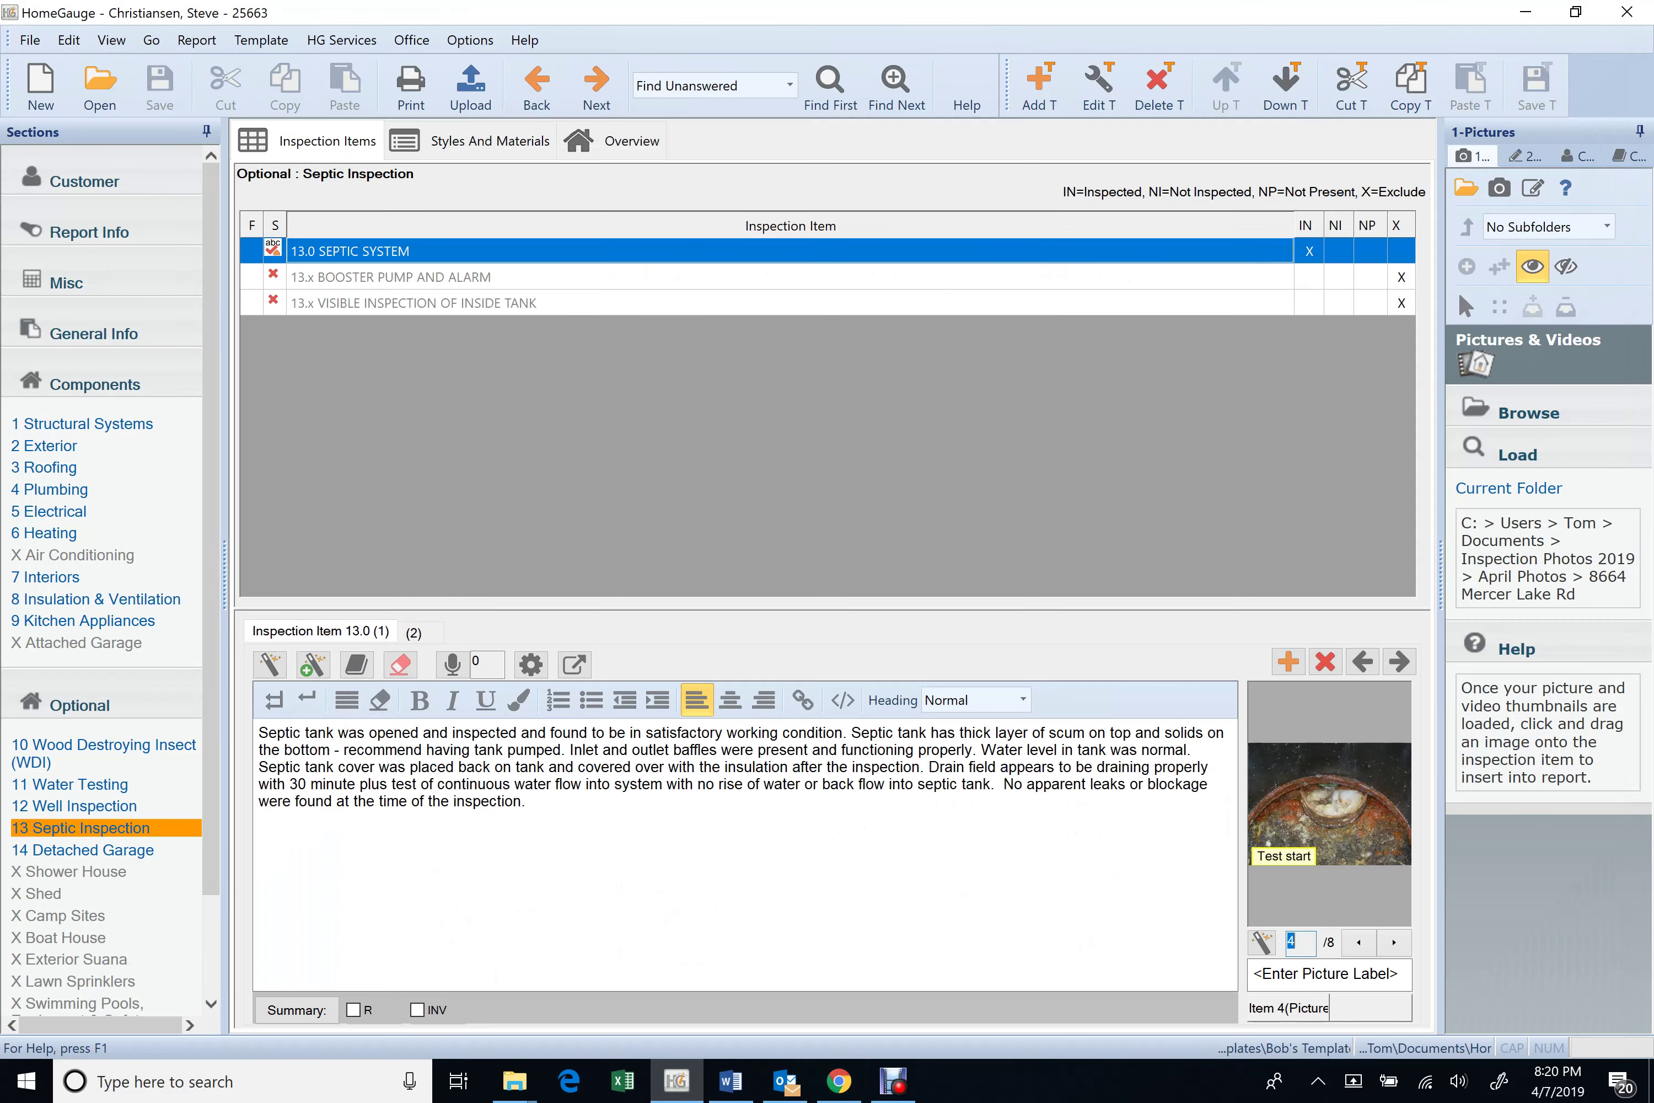
left_click(492, 142)
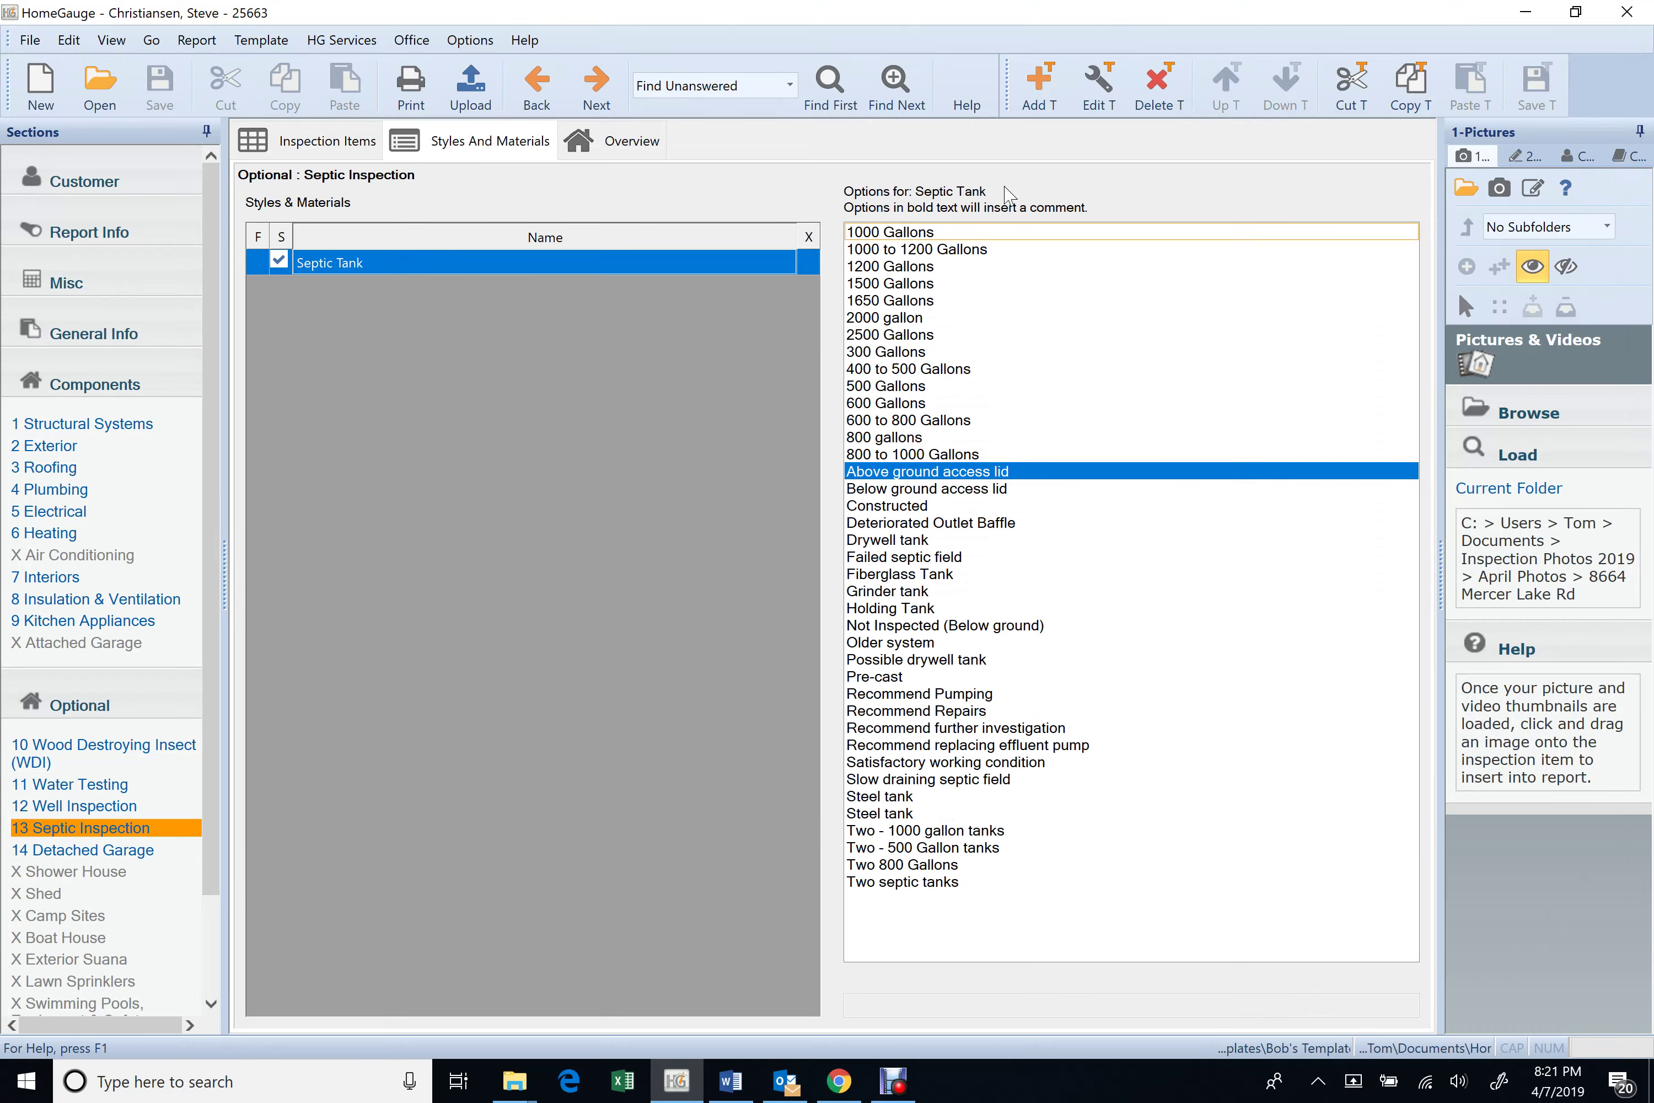
left_click(1086, 101)
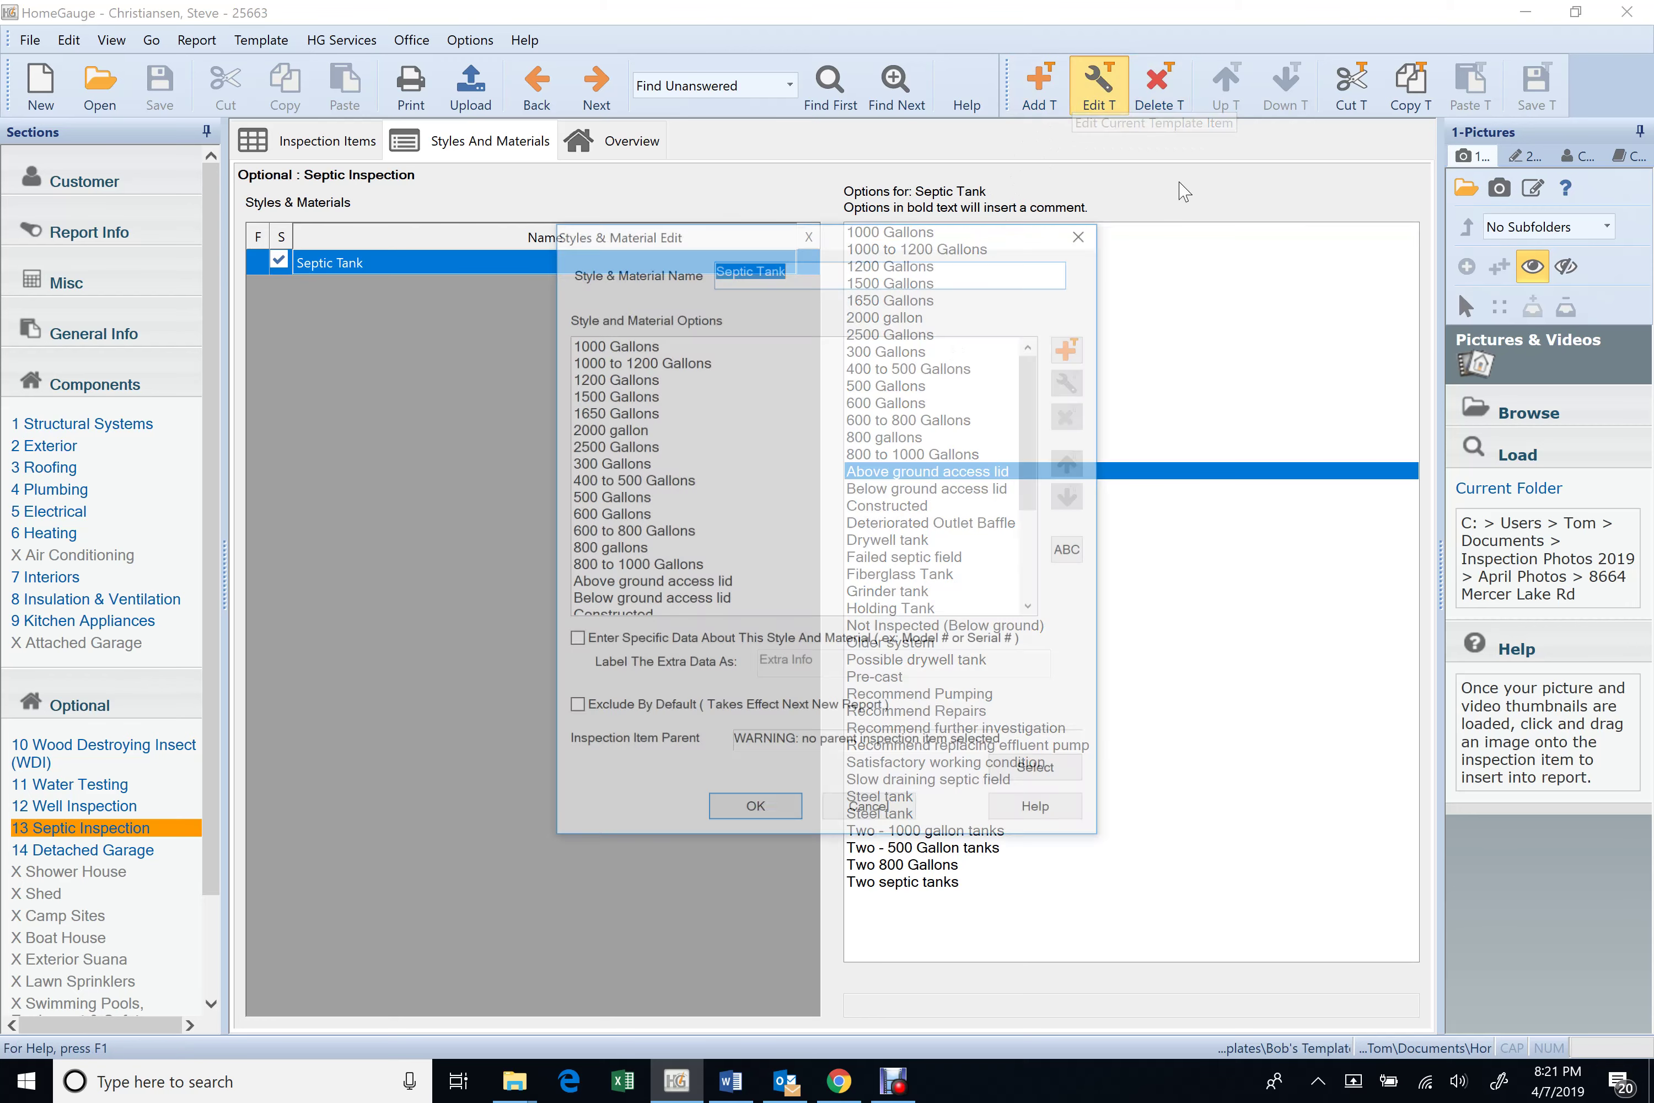
left_click(1072, 348)
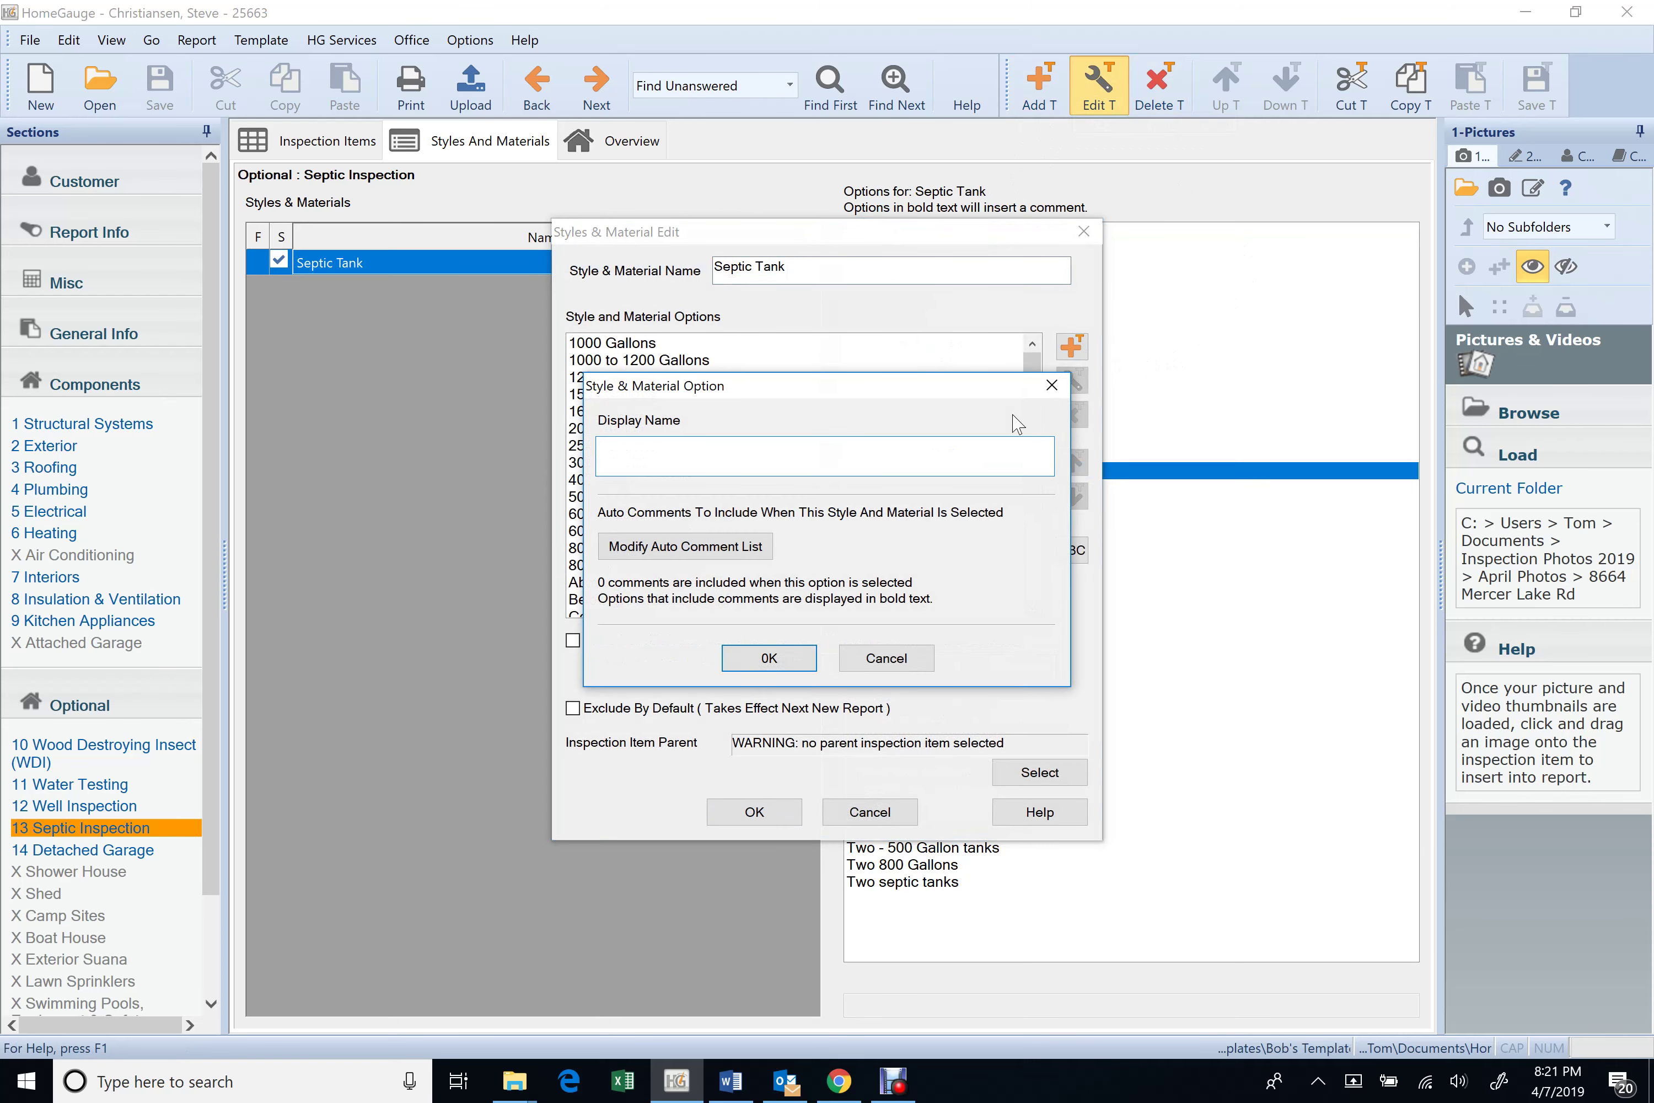
type("750n")
key("BackSpace")
type("Gallon Steel Tank")
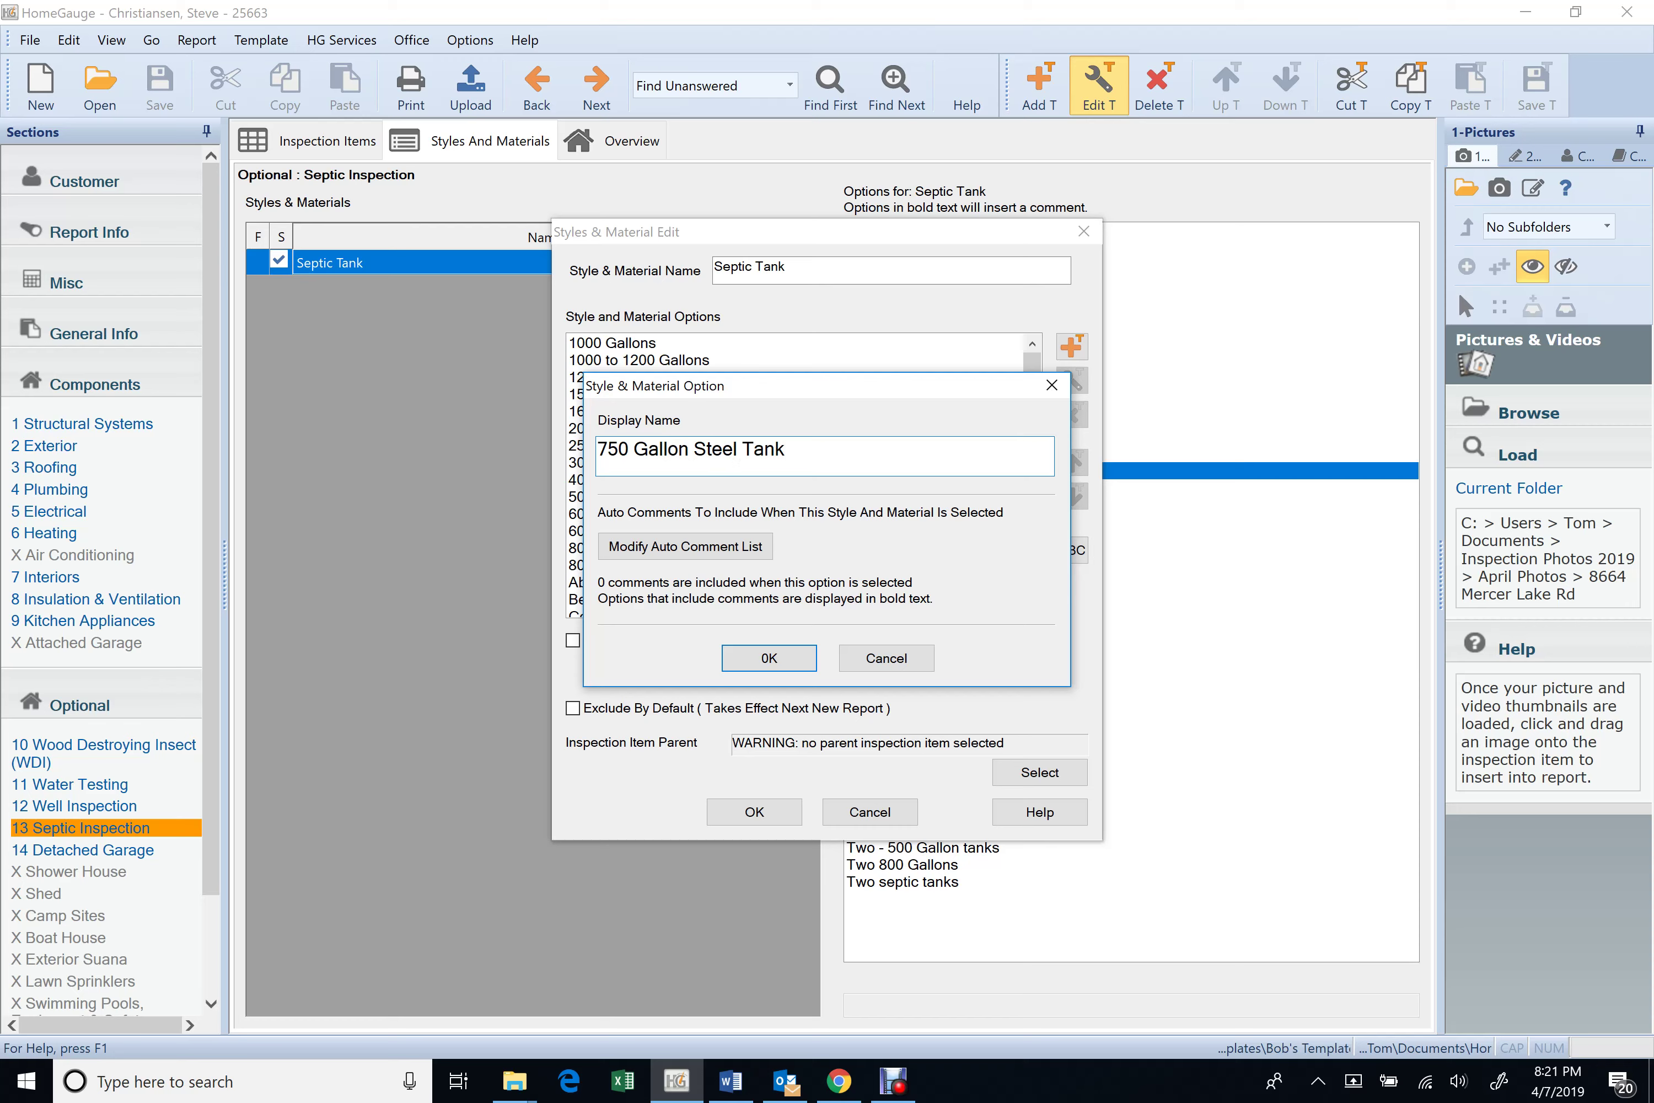
left_click(813, 653)
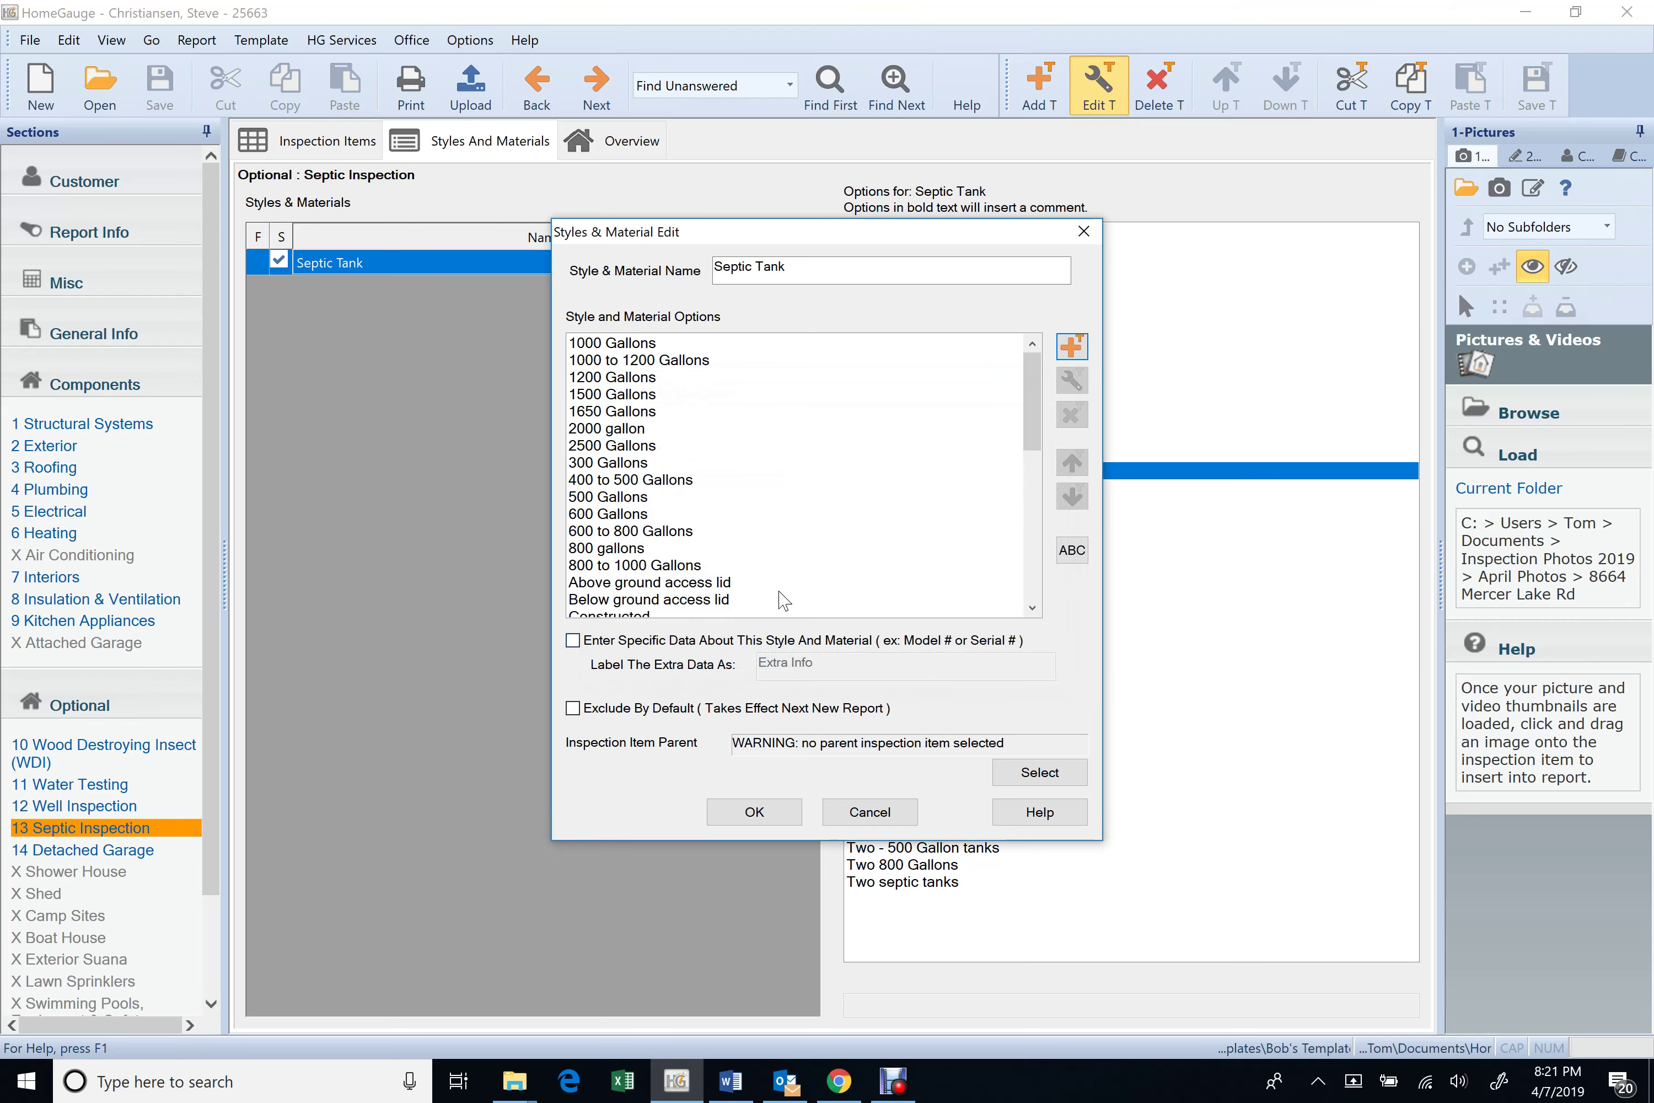
- Sort the Septic Tank options alphabetically, accept the edit, and select 750 Gallon Steel Tank for the report
left_click(1072, 550)
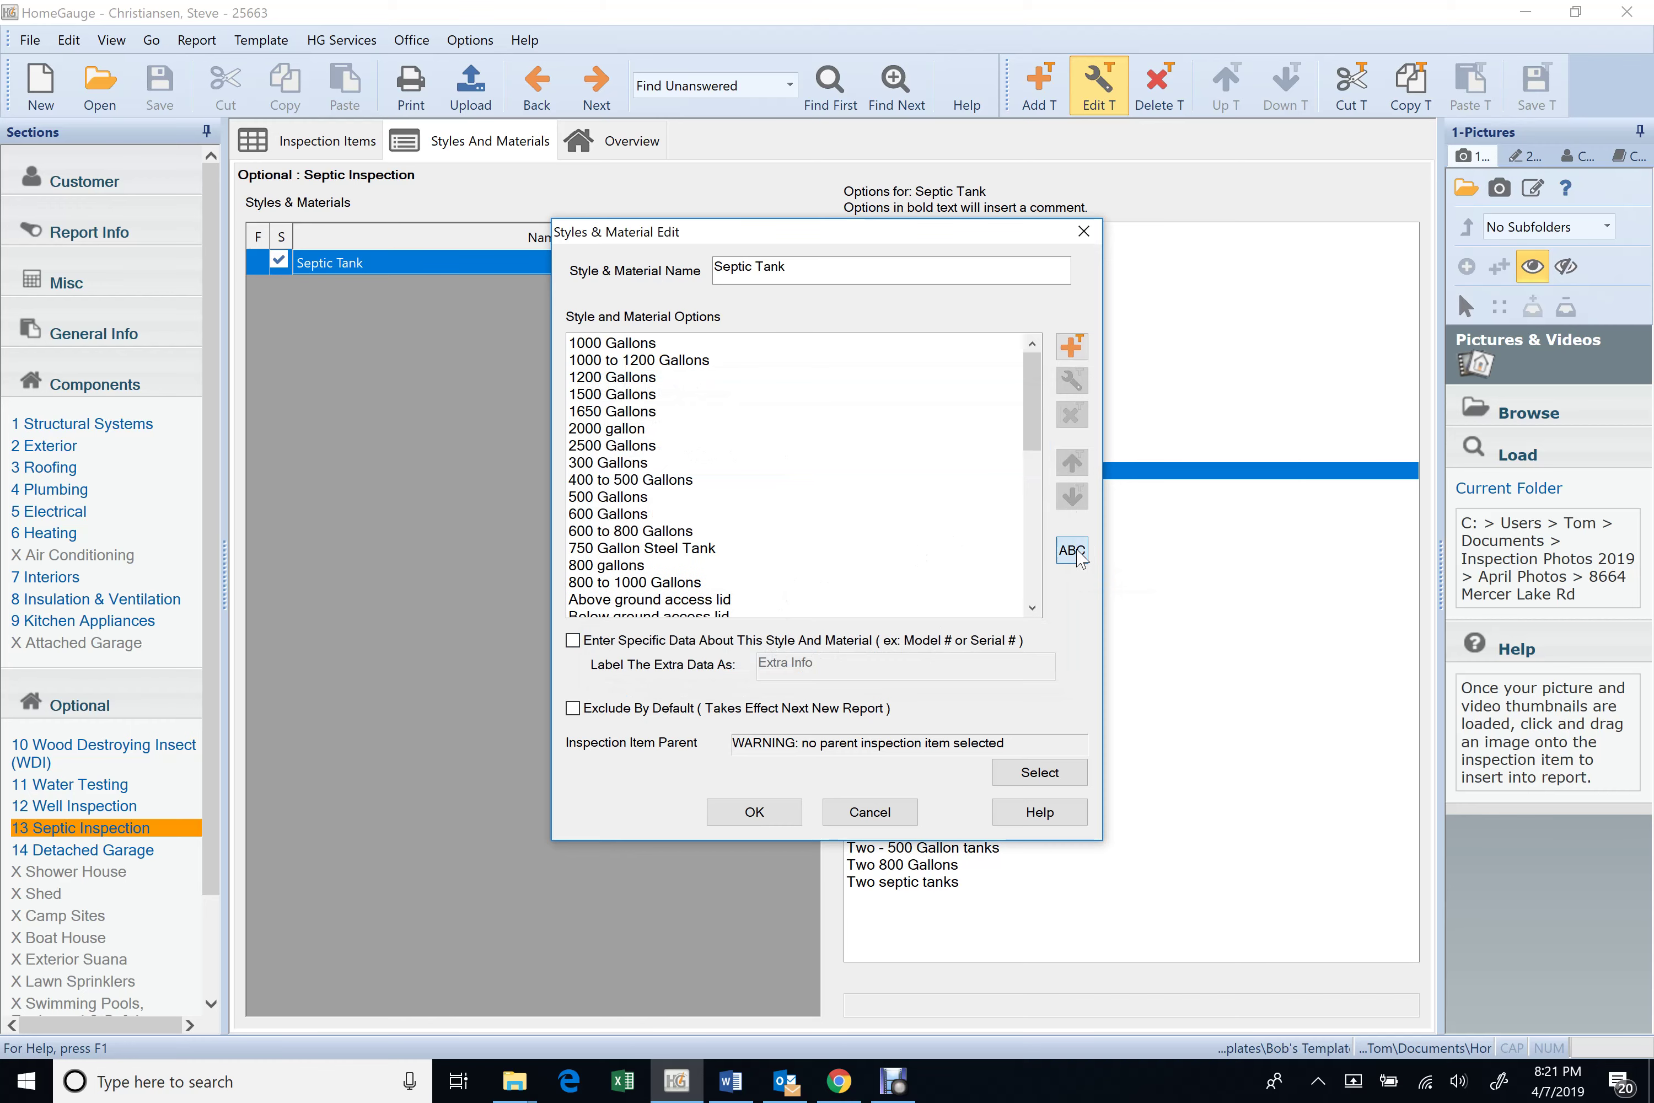
left_click(778, 812)
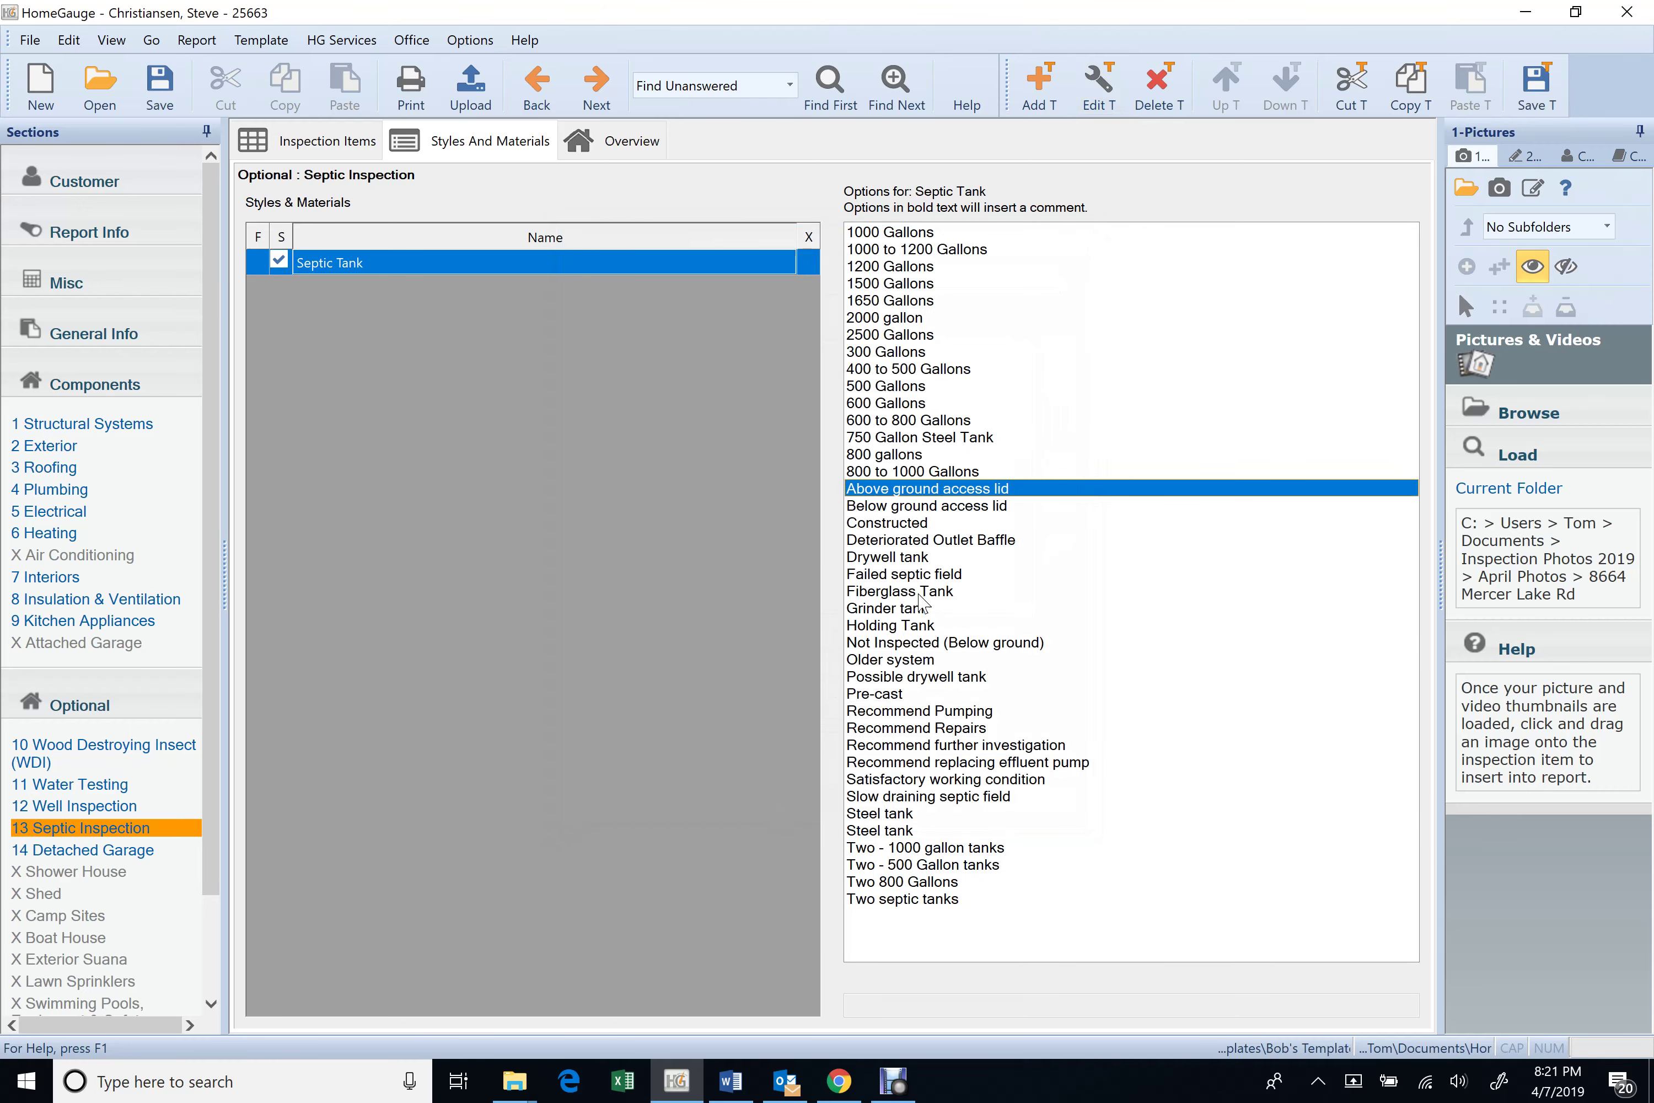
left_click(901, 439)
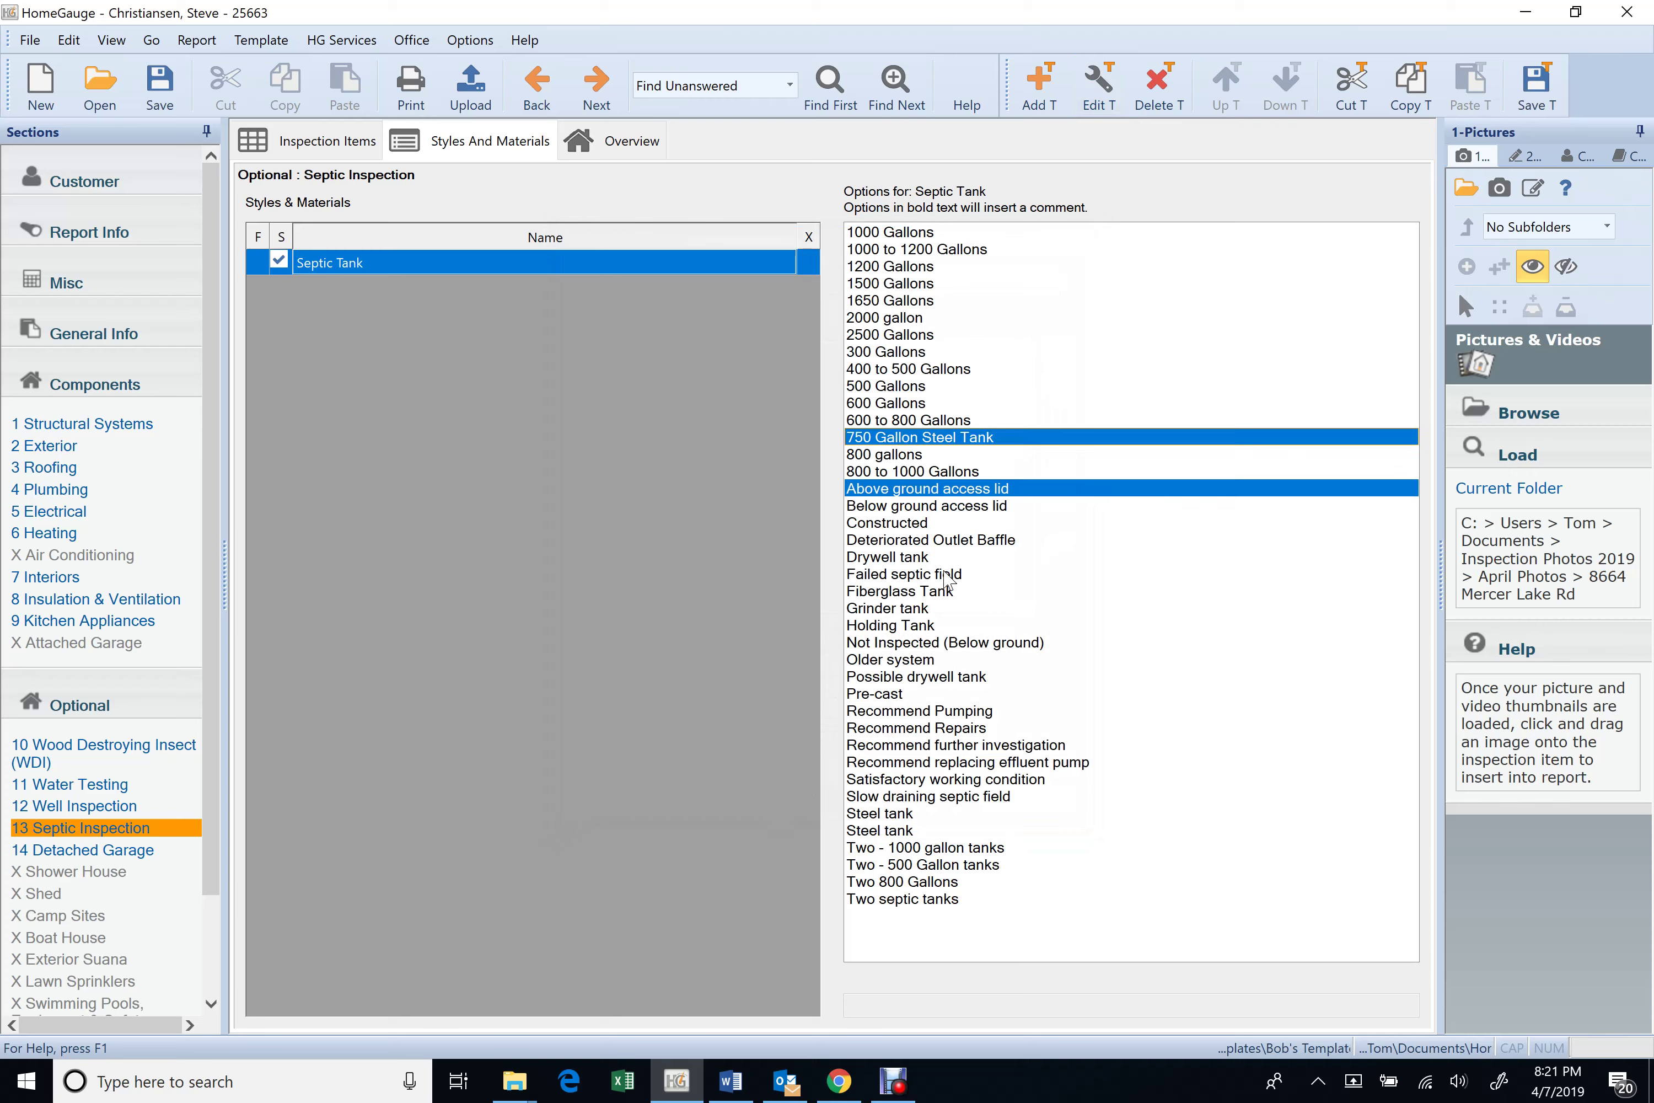
- Return to the septic inspection items and go through the remaining pictures of the first item 13.0 comment up to picture 8
left_click(328, 141)
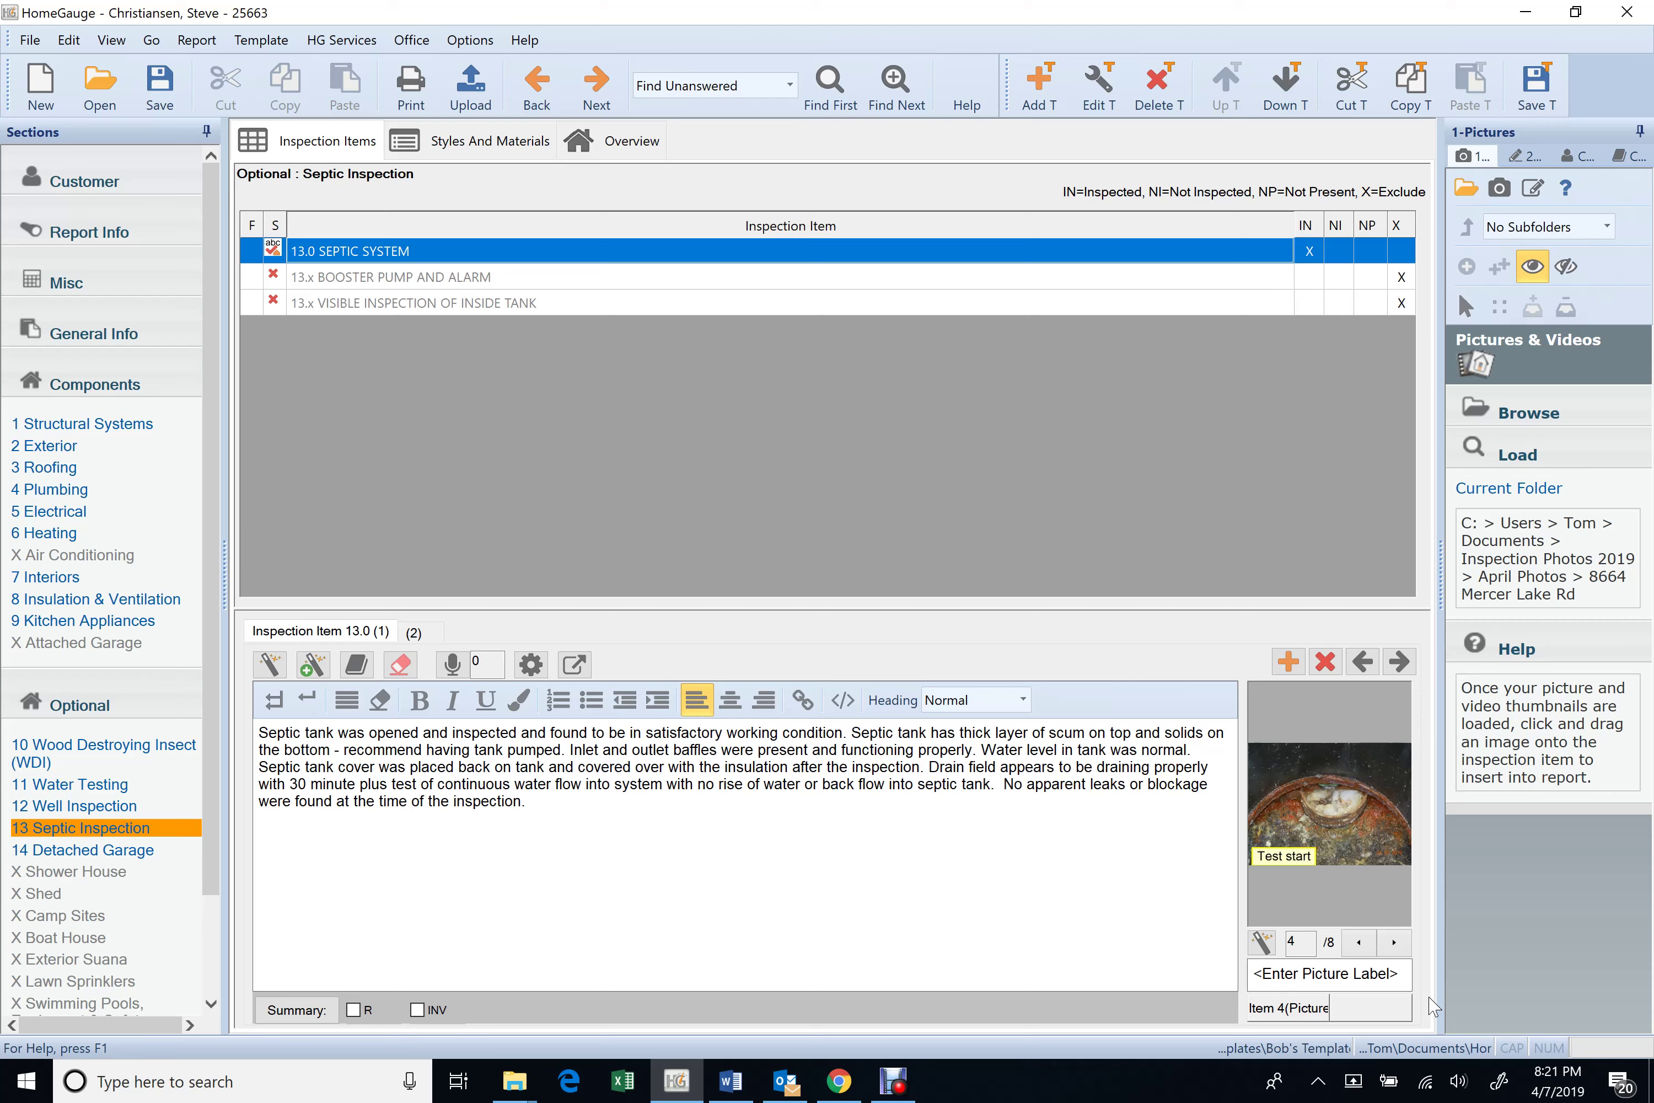
left_click(1394, 943)
left_click(1395, 943)
left_click(1394, 943)
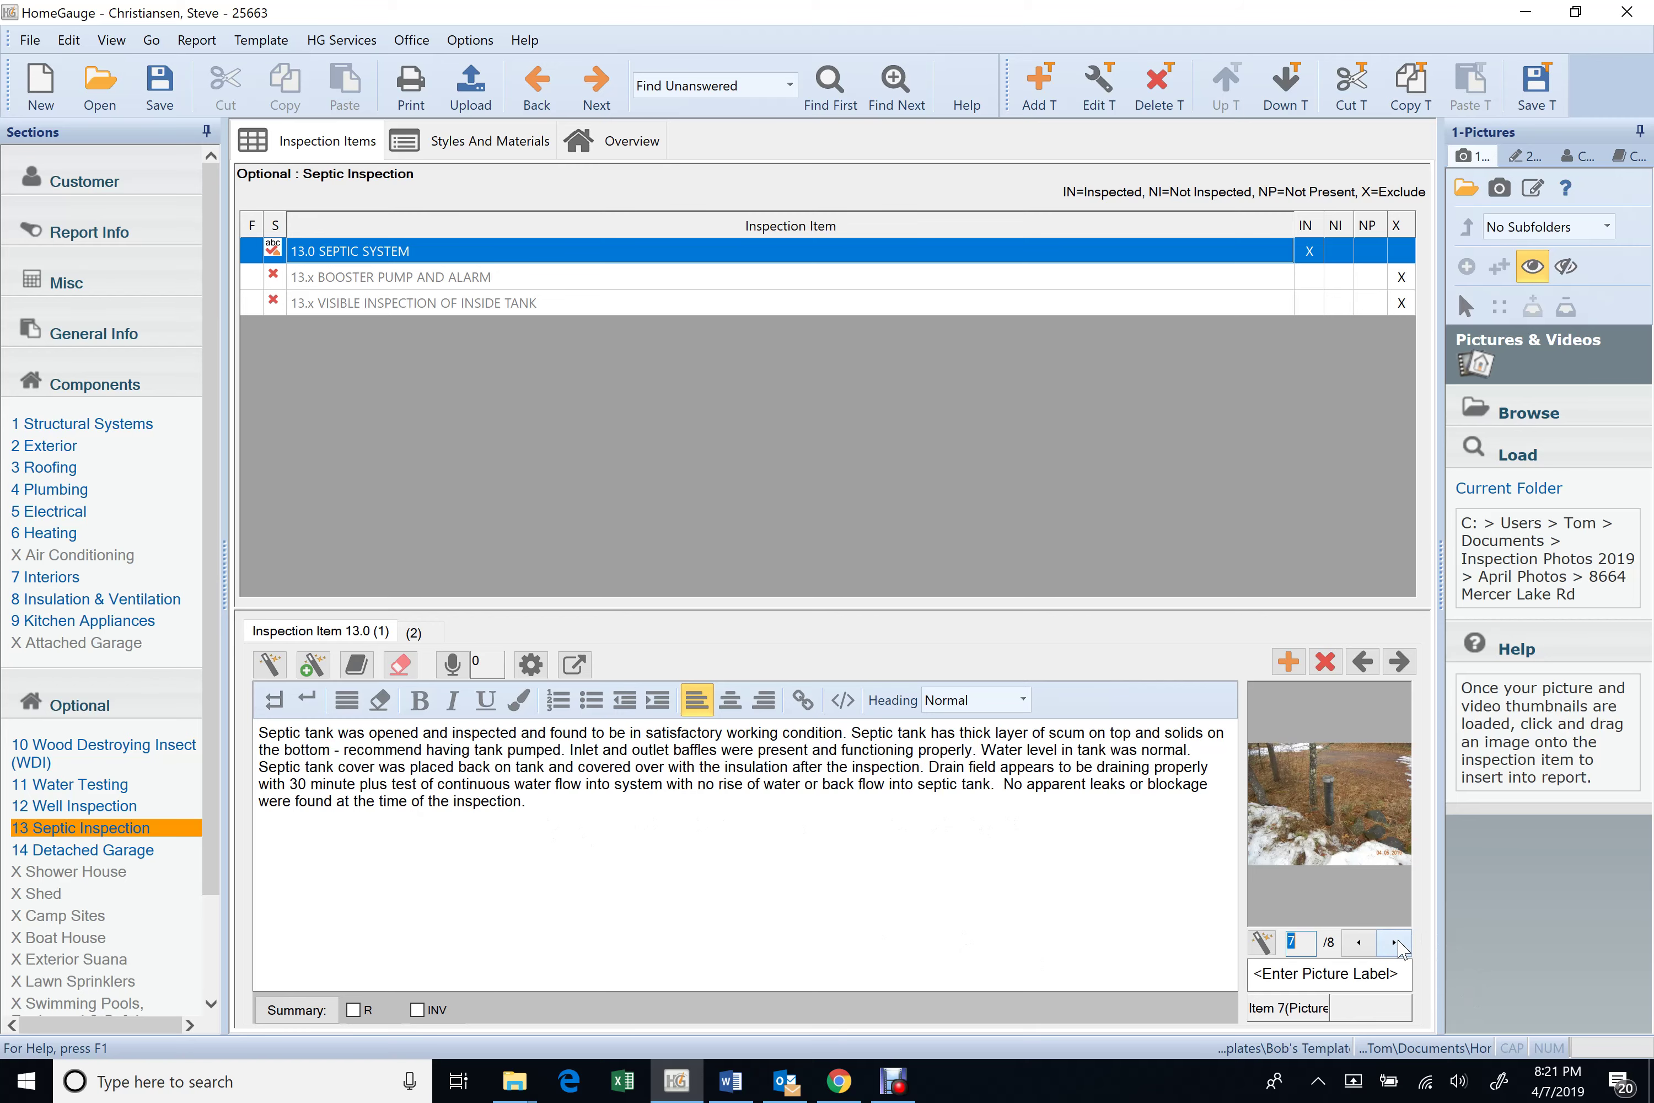
left_click(1395, 943)
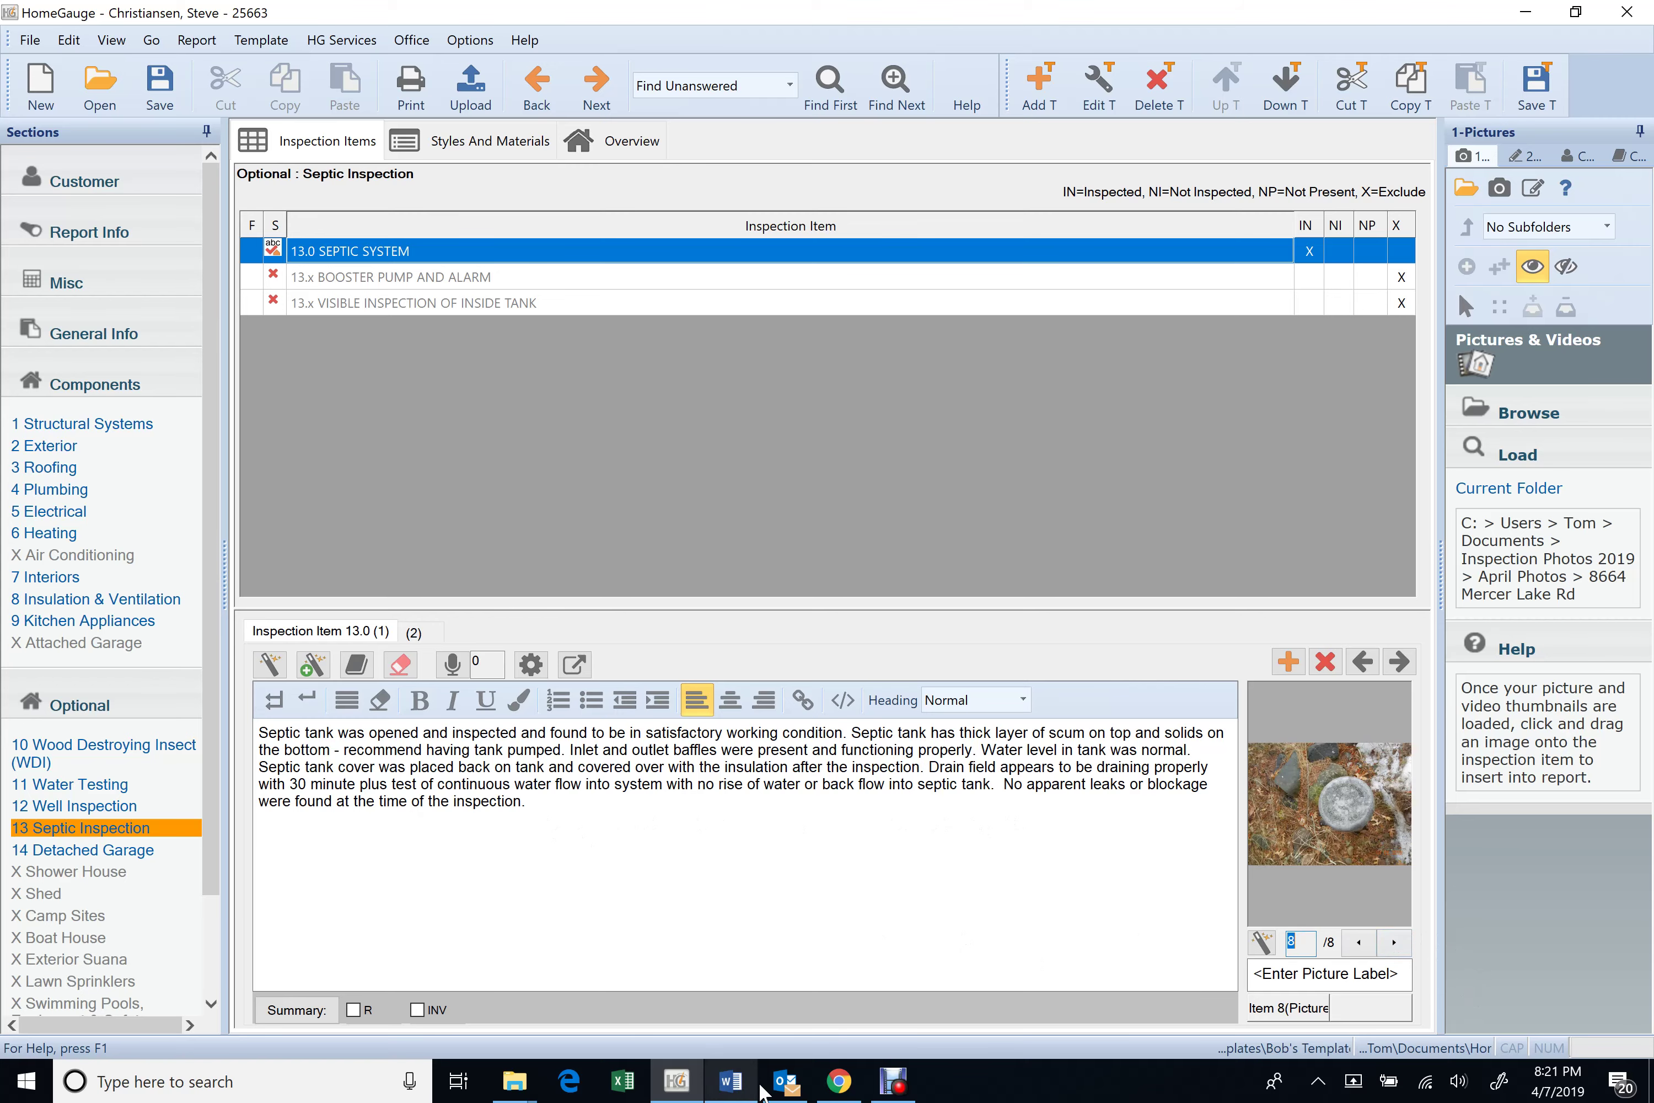
- Switch to Chrome and recheck the sanitary permits PDF from the percolation report back to the permit application's tank and drain field details
left_click(838, 1080)
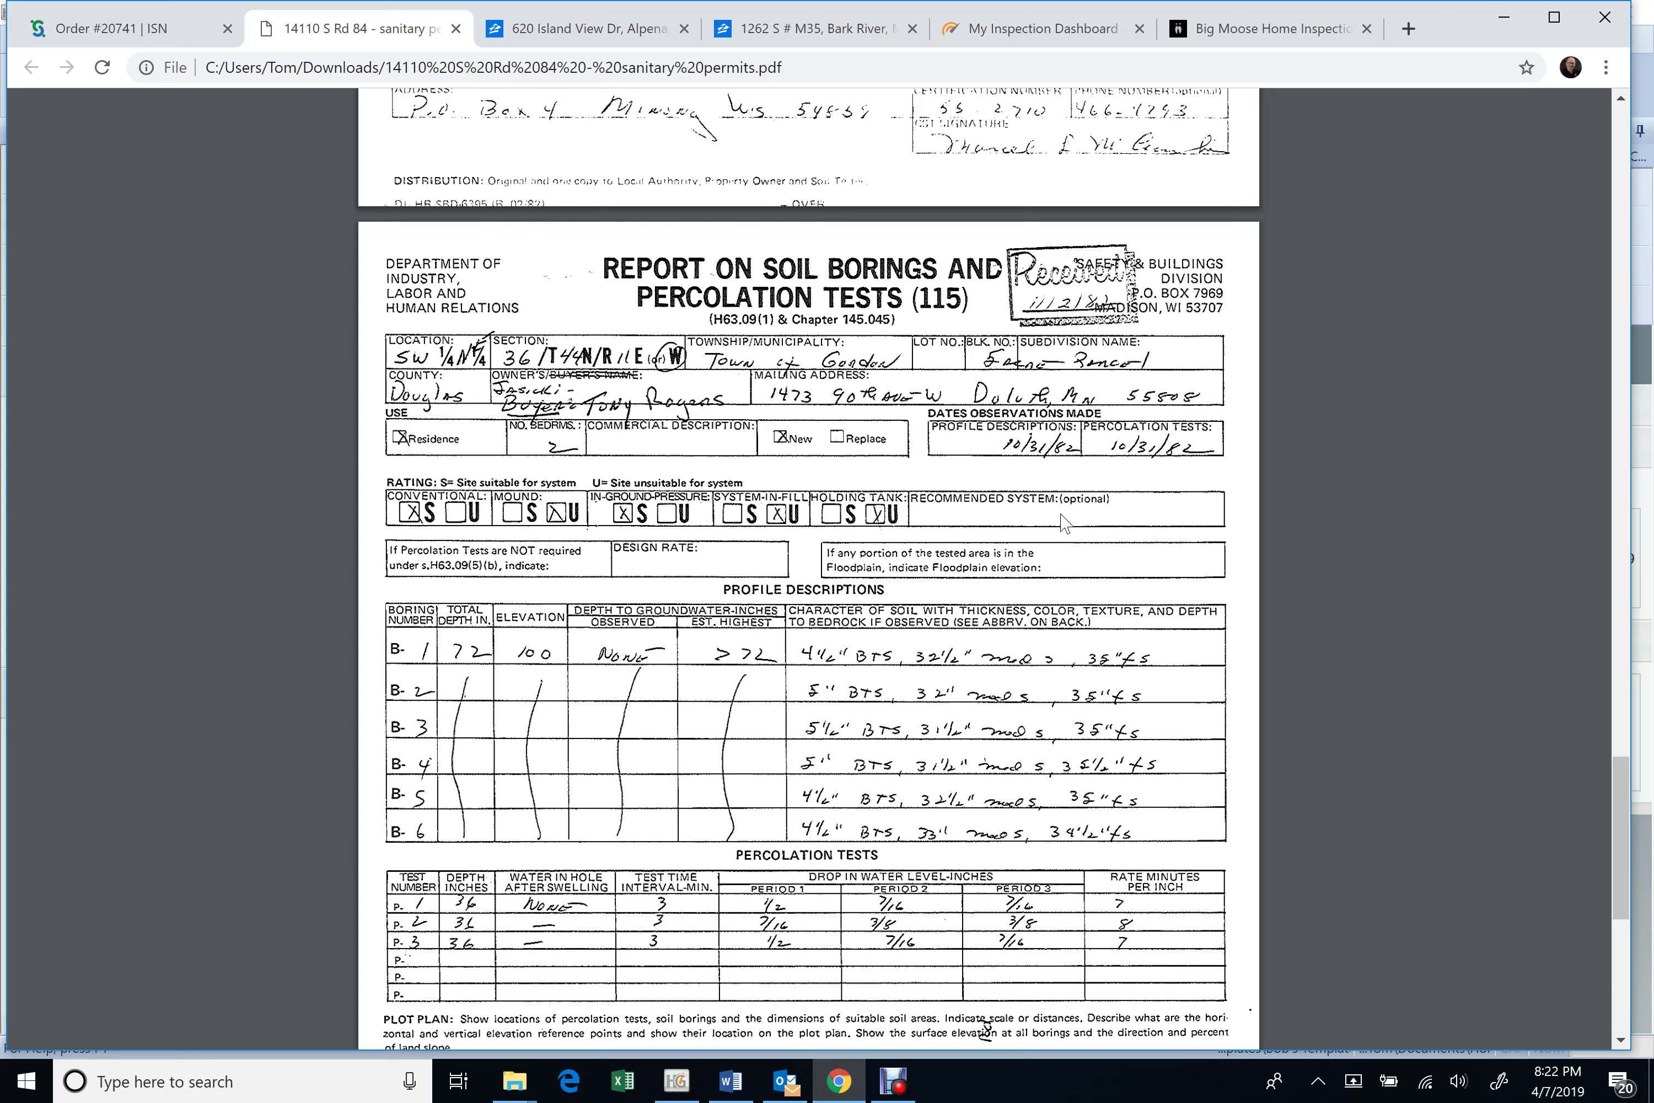
scroll(1063, 535, "down", 1)
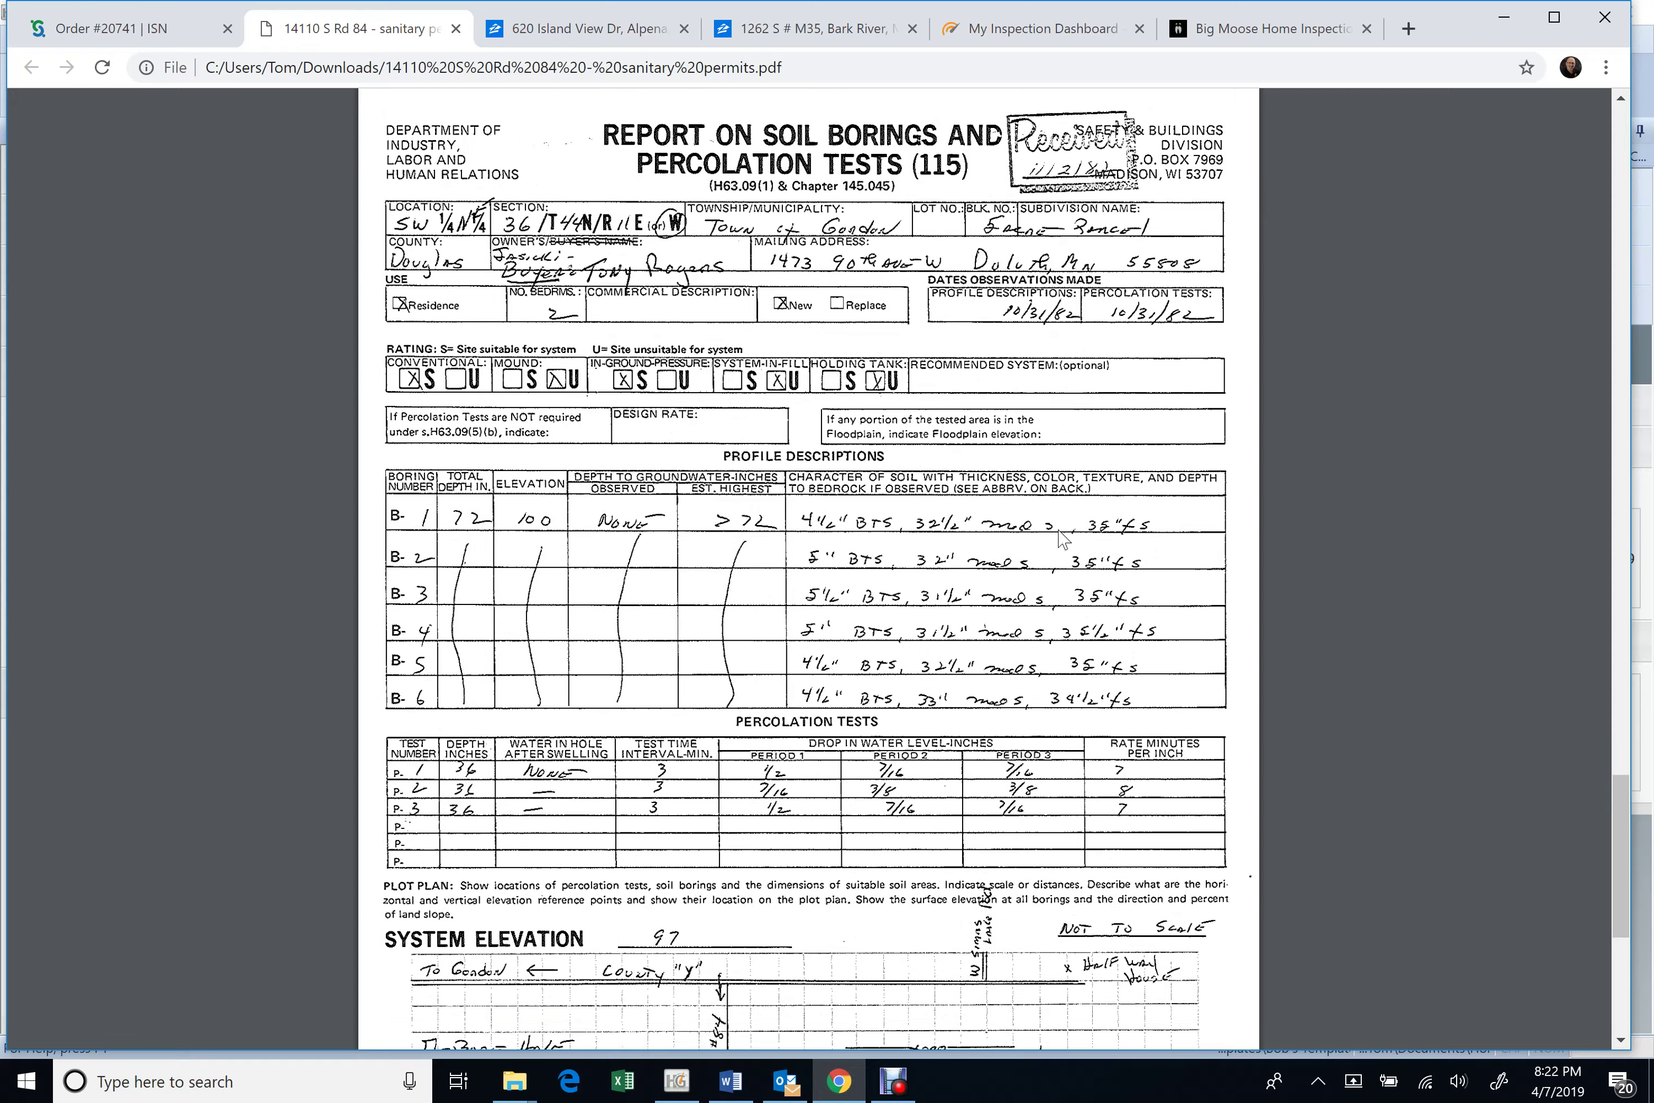
scroll(1061, 537, "up", 5)
scroll(1061, 538, "up", 20)
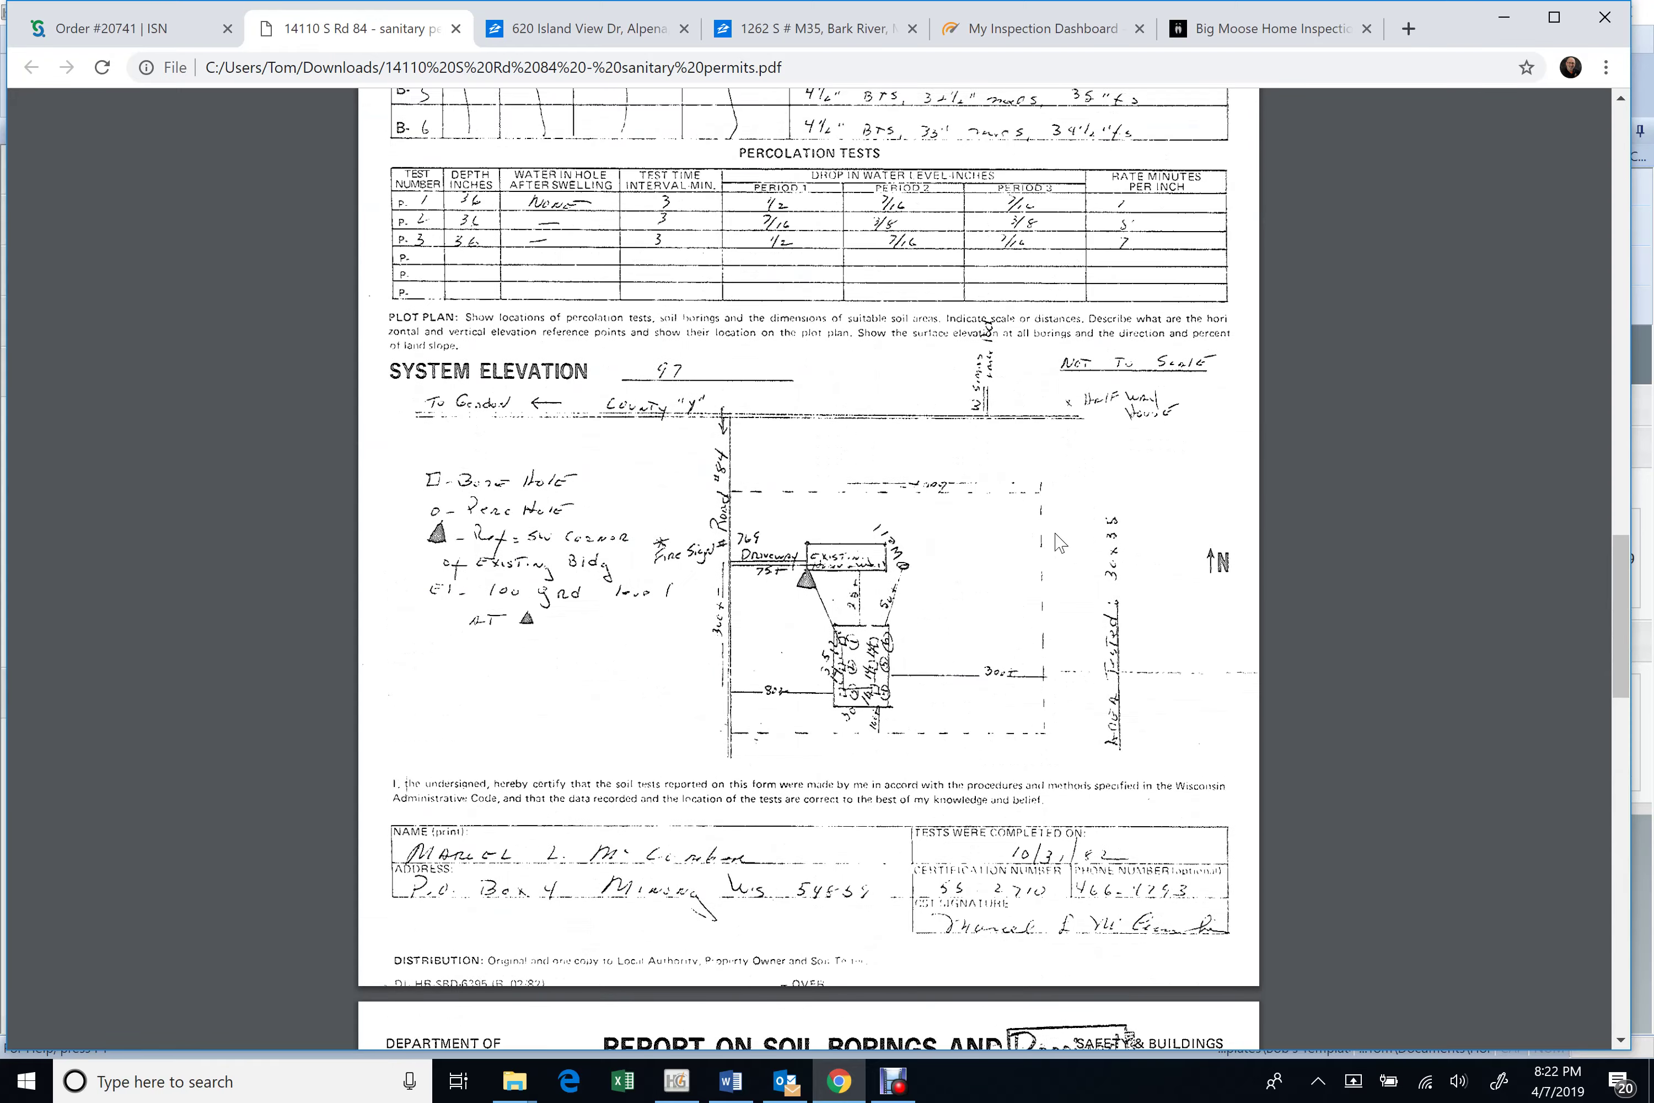
scroll(1059, 546, "up", 10)
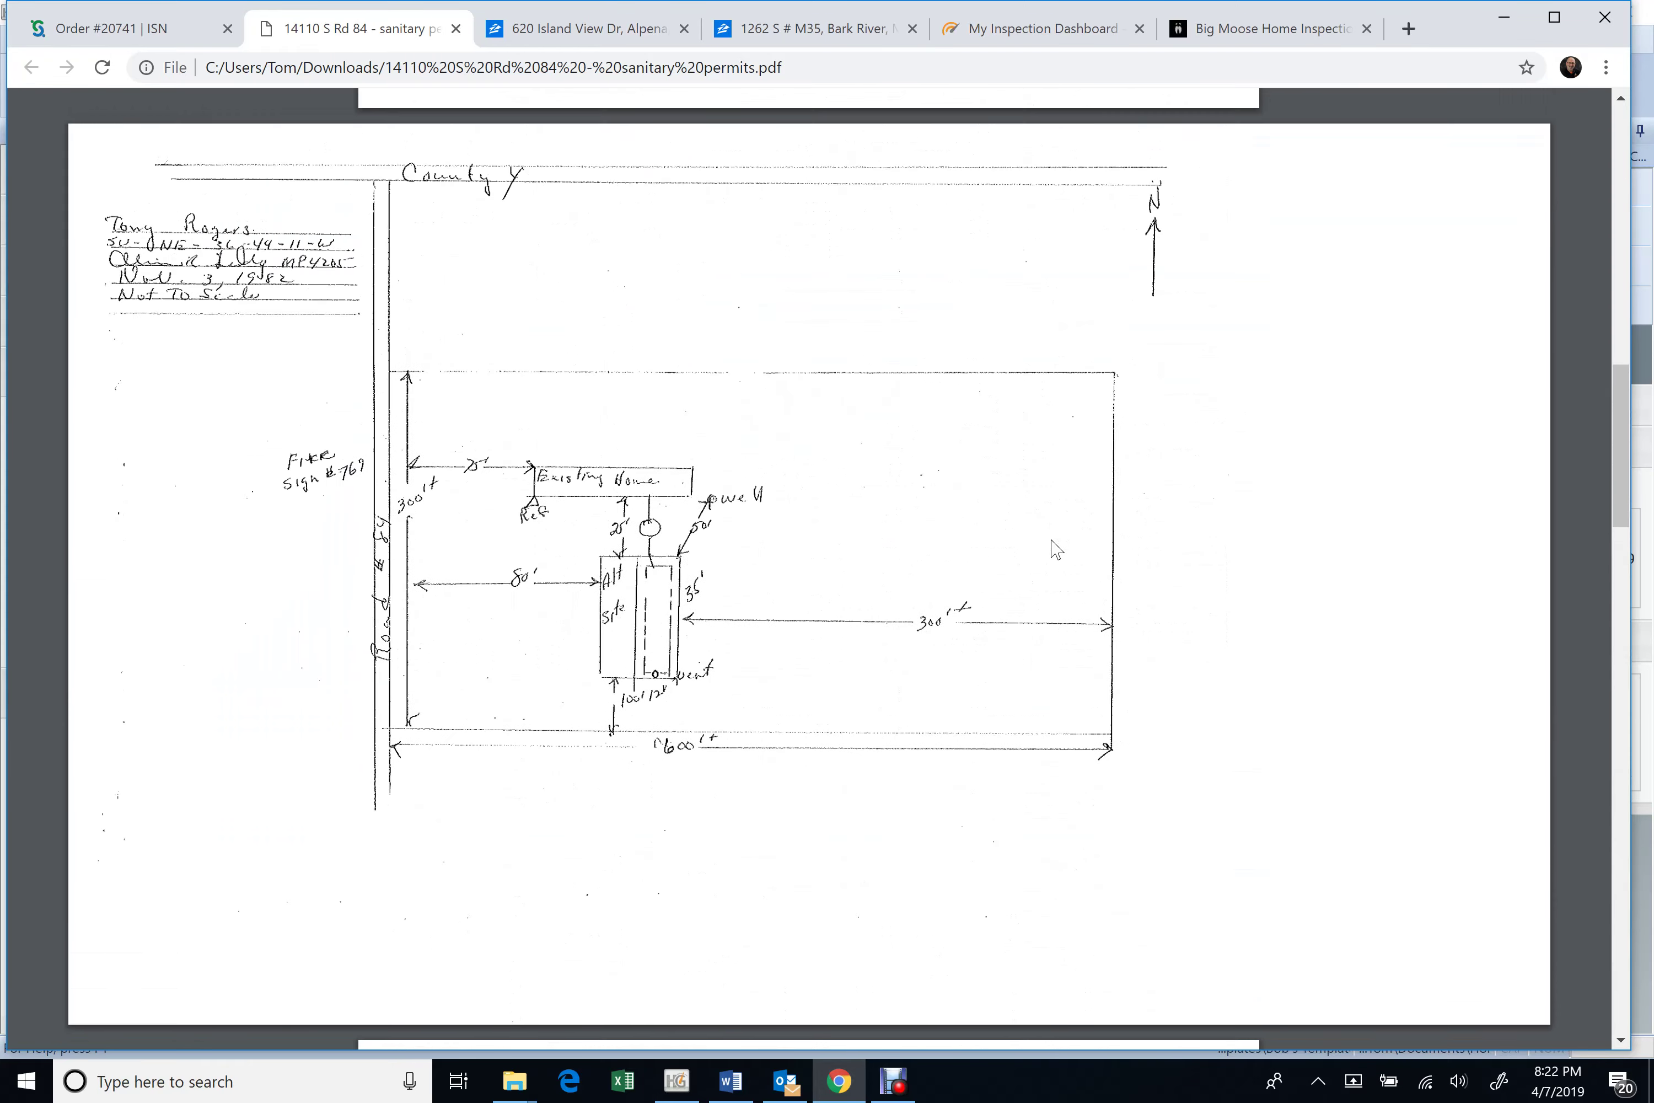
scroll(1055, 549, "up", 12)
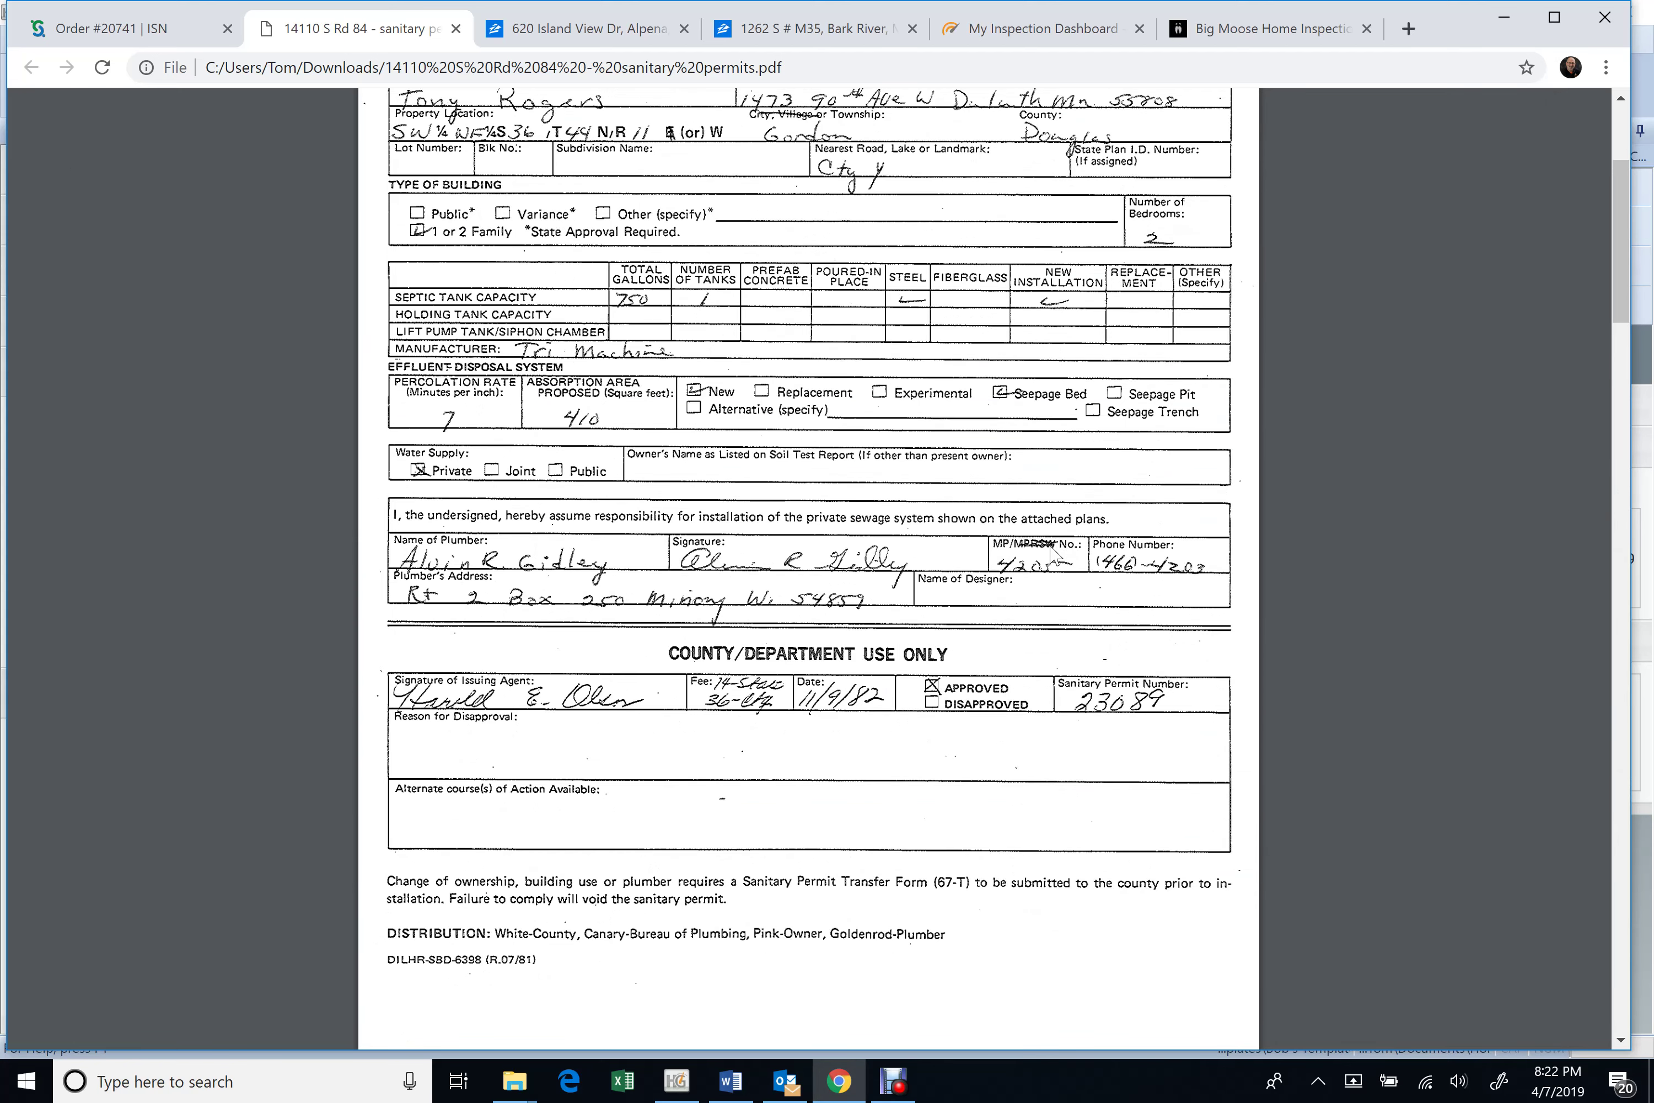
scroll(1052, 554, "up", 5)
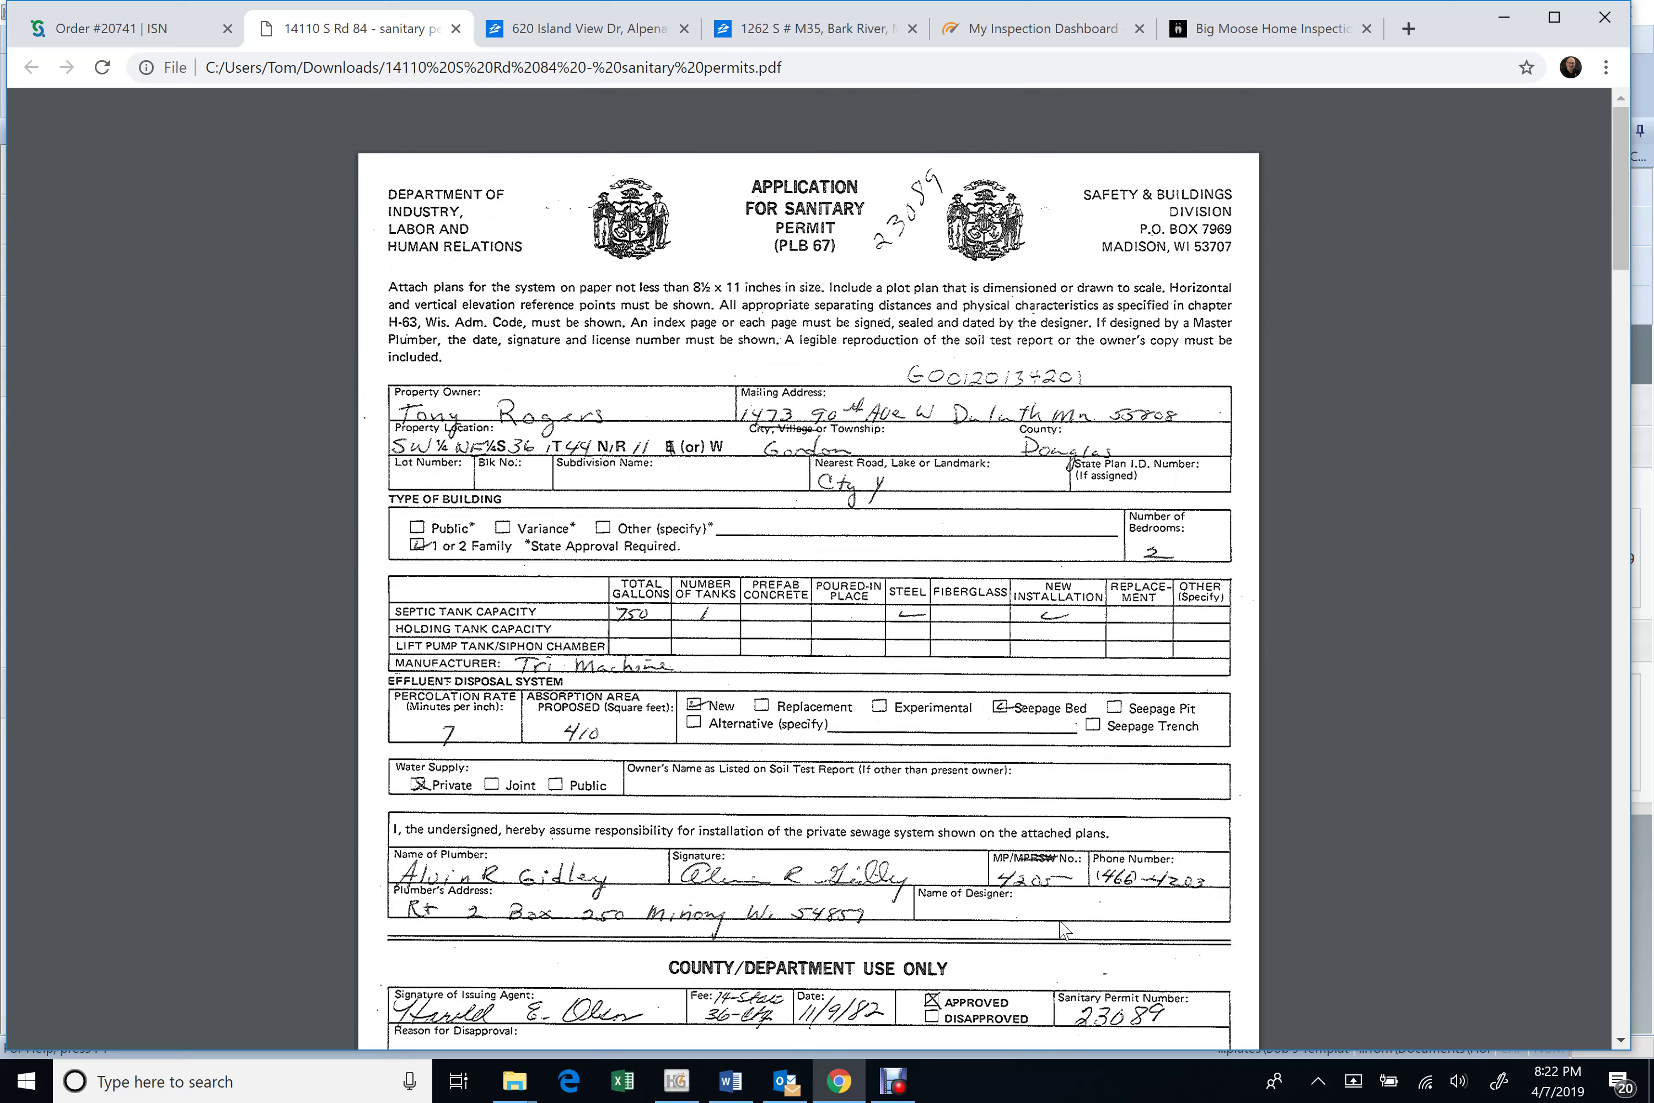
- In HomeGauge, review the third item 13.0 comment on the septic system's age and compare it with the first and second comments
left_click(895, 1095)
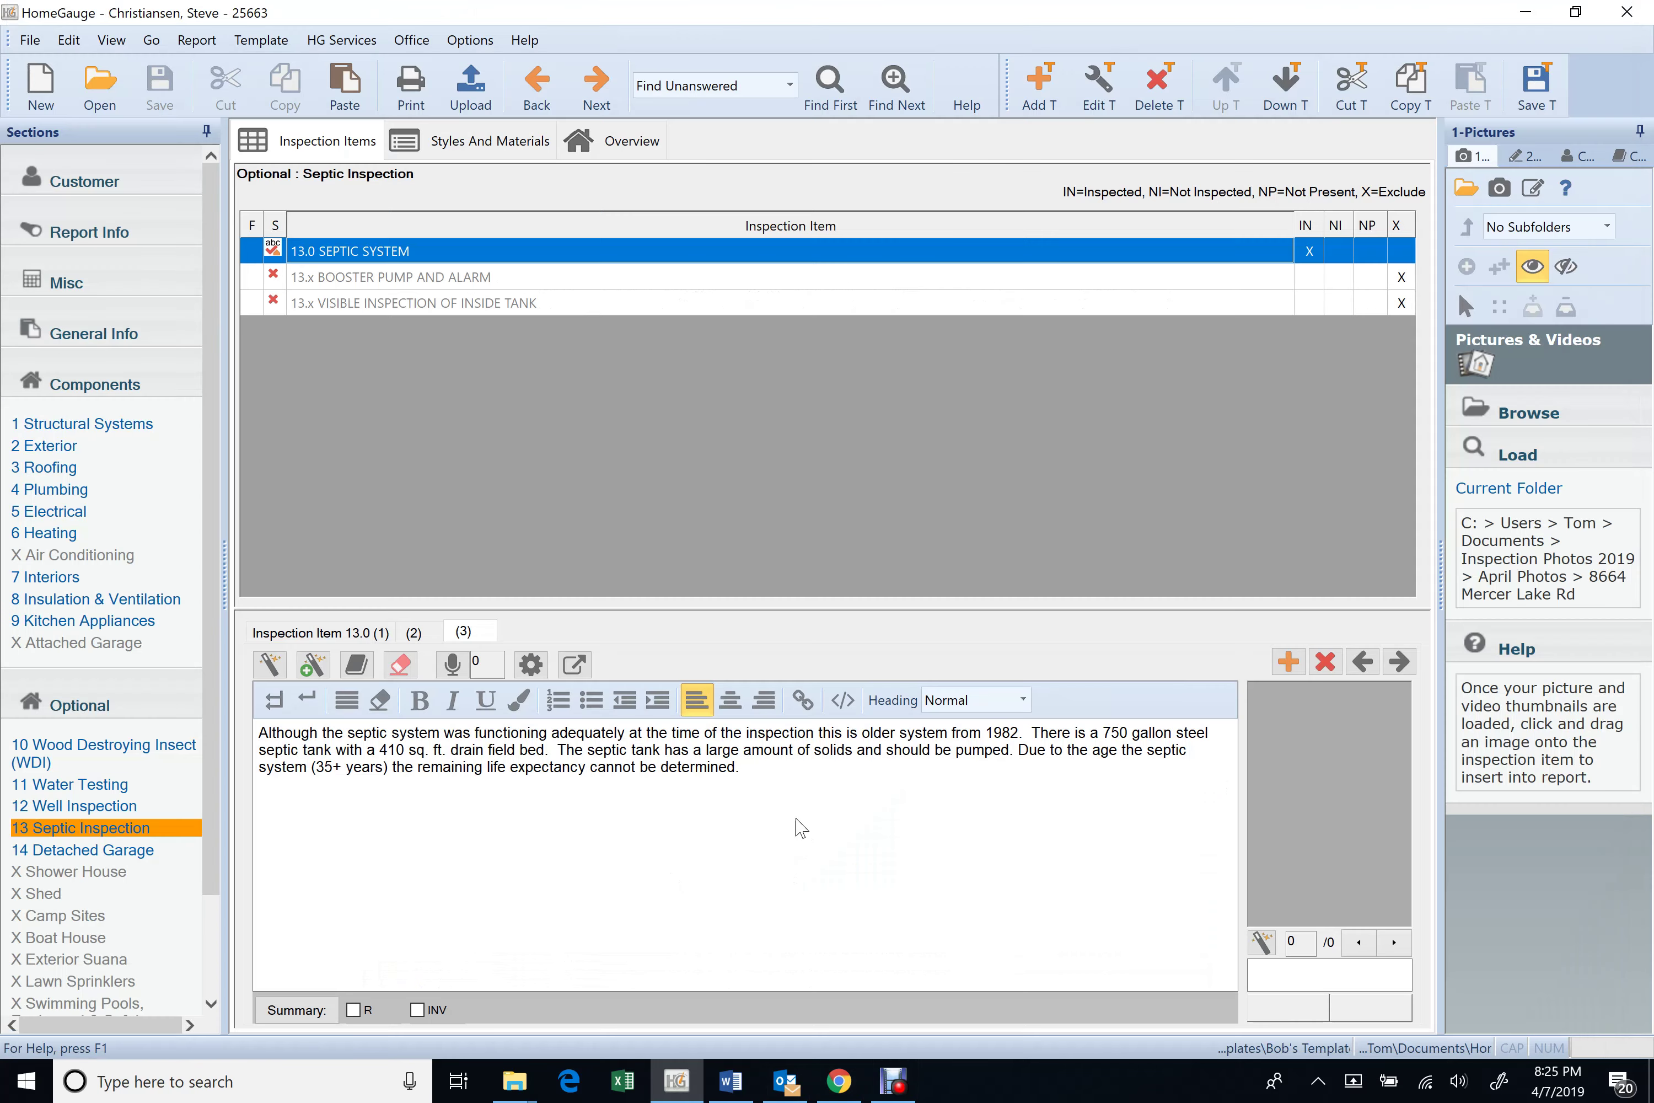
left_click_drag(796, 819, 276, 751)
left_click(543, 882)
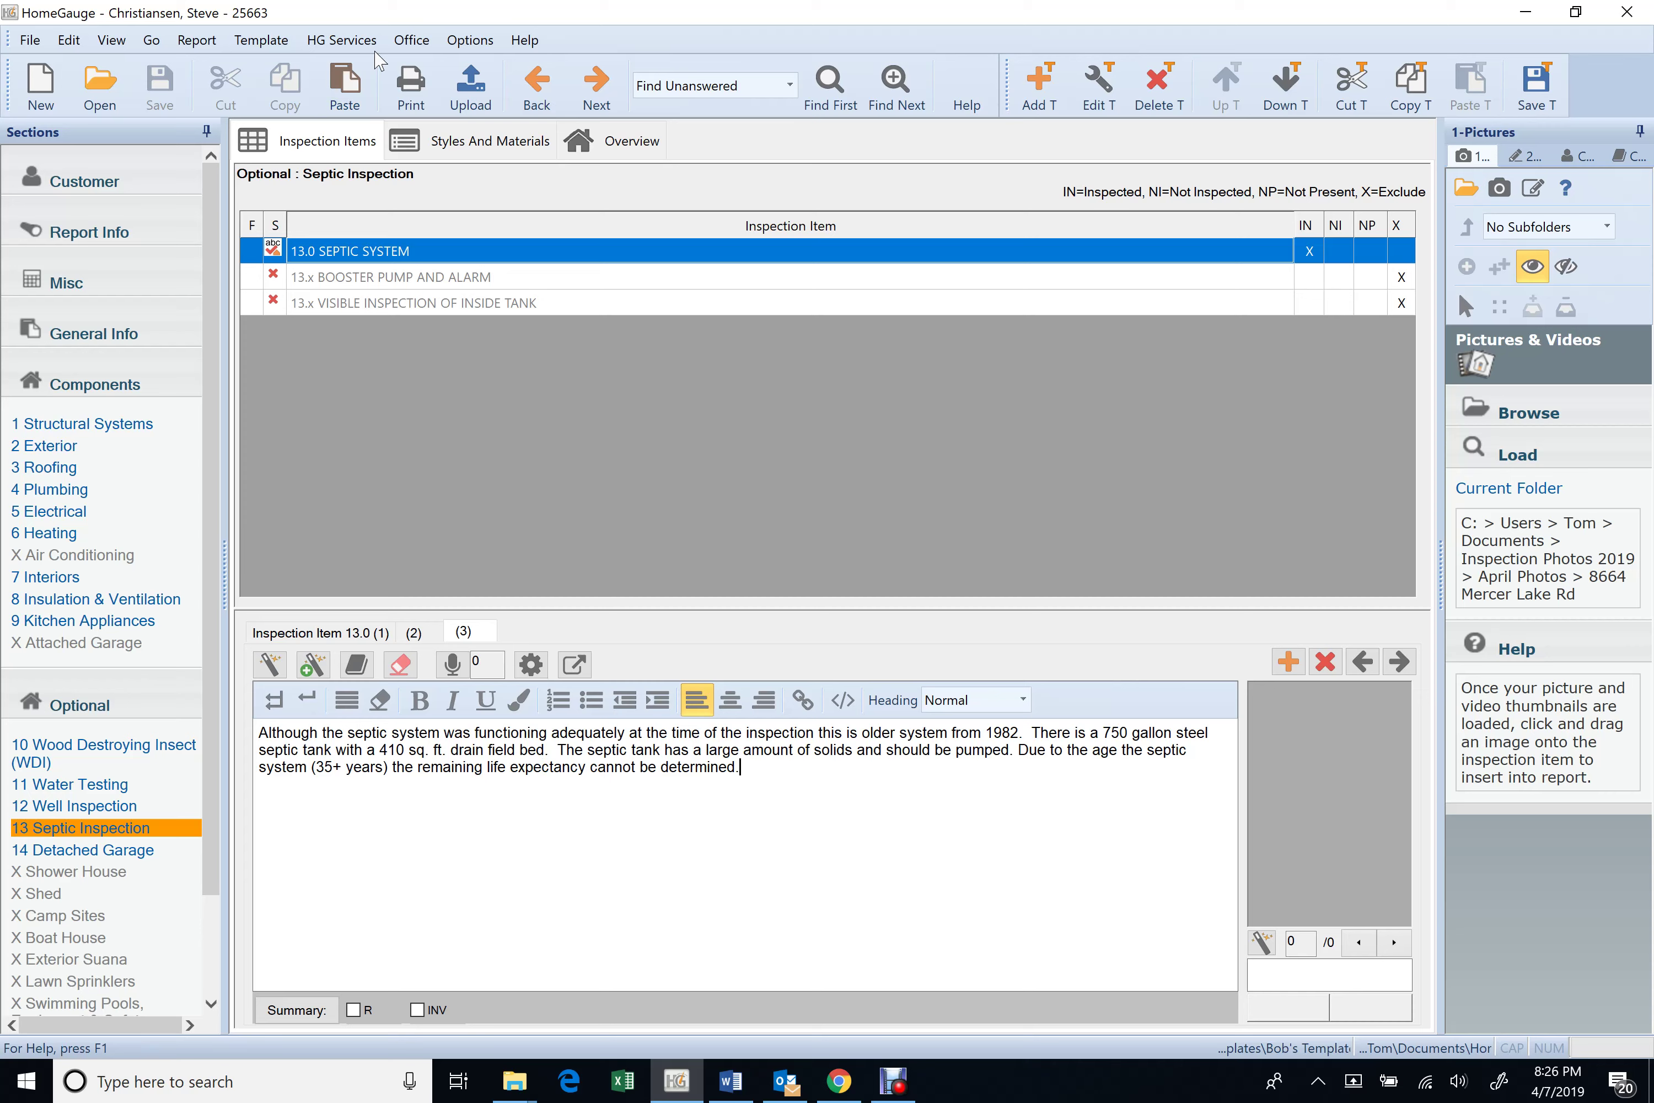
left_click(414, 632)
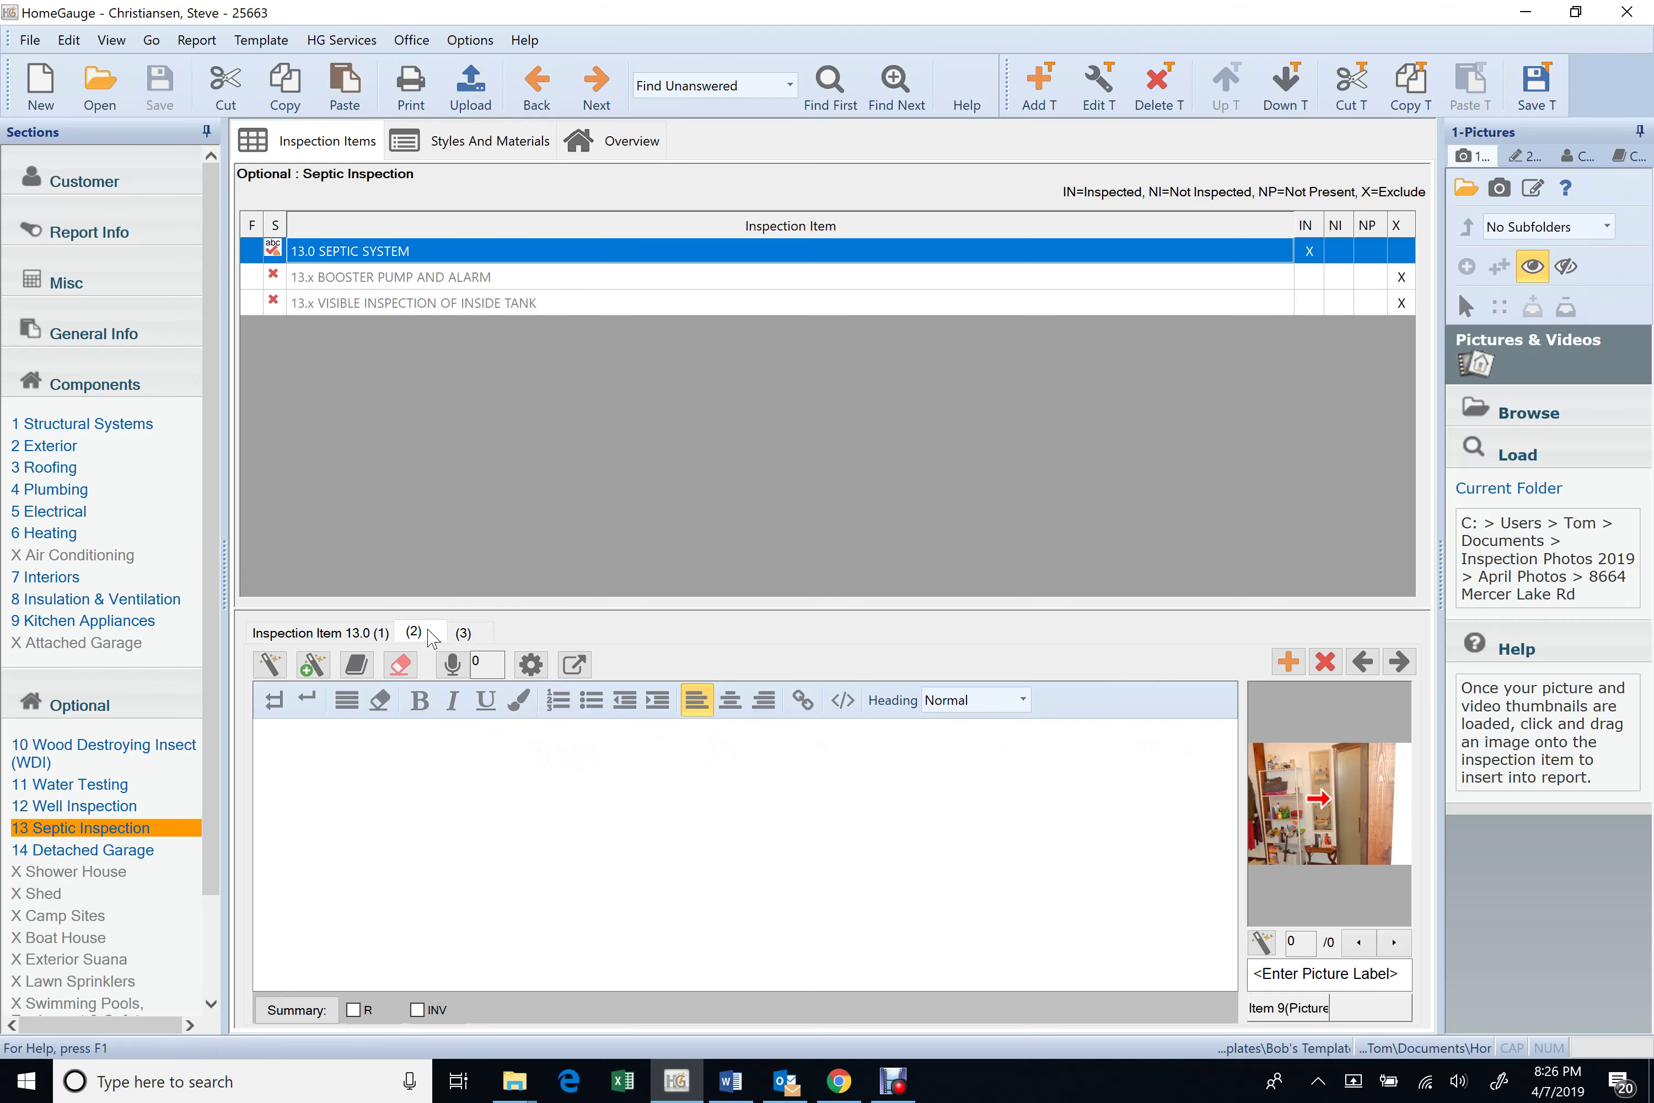
left_click(372, 633)
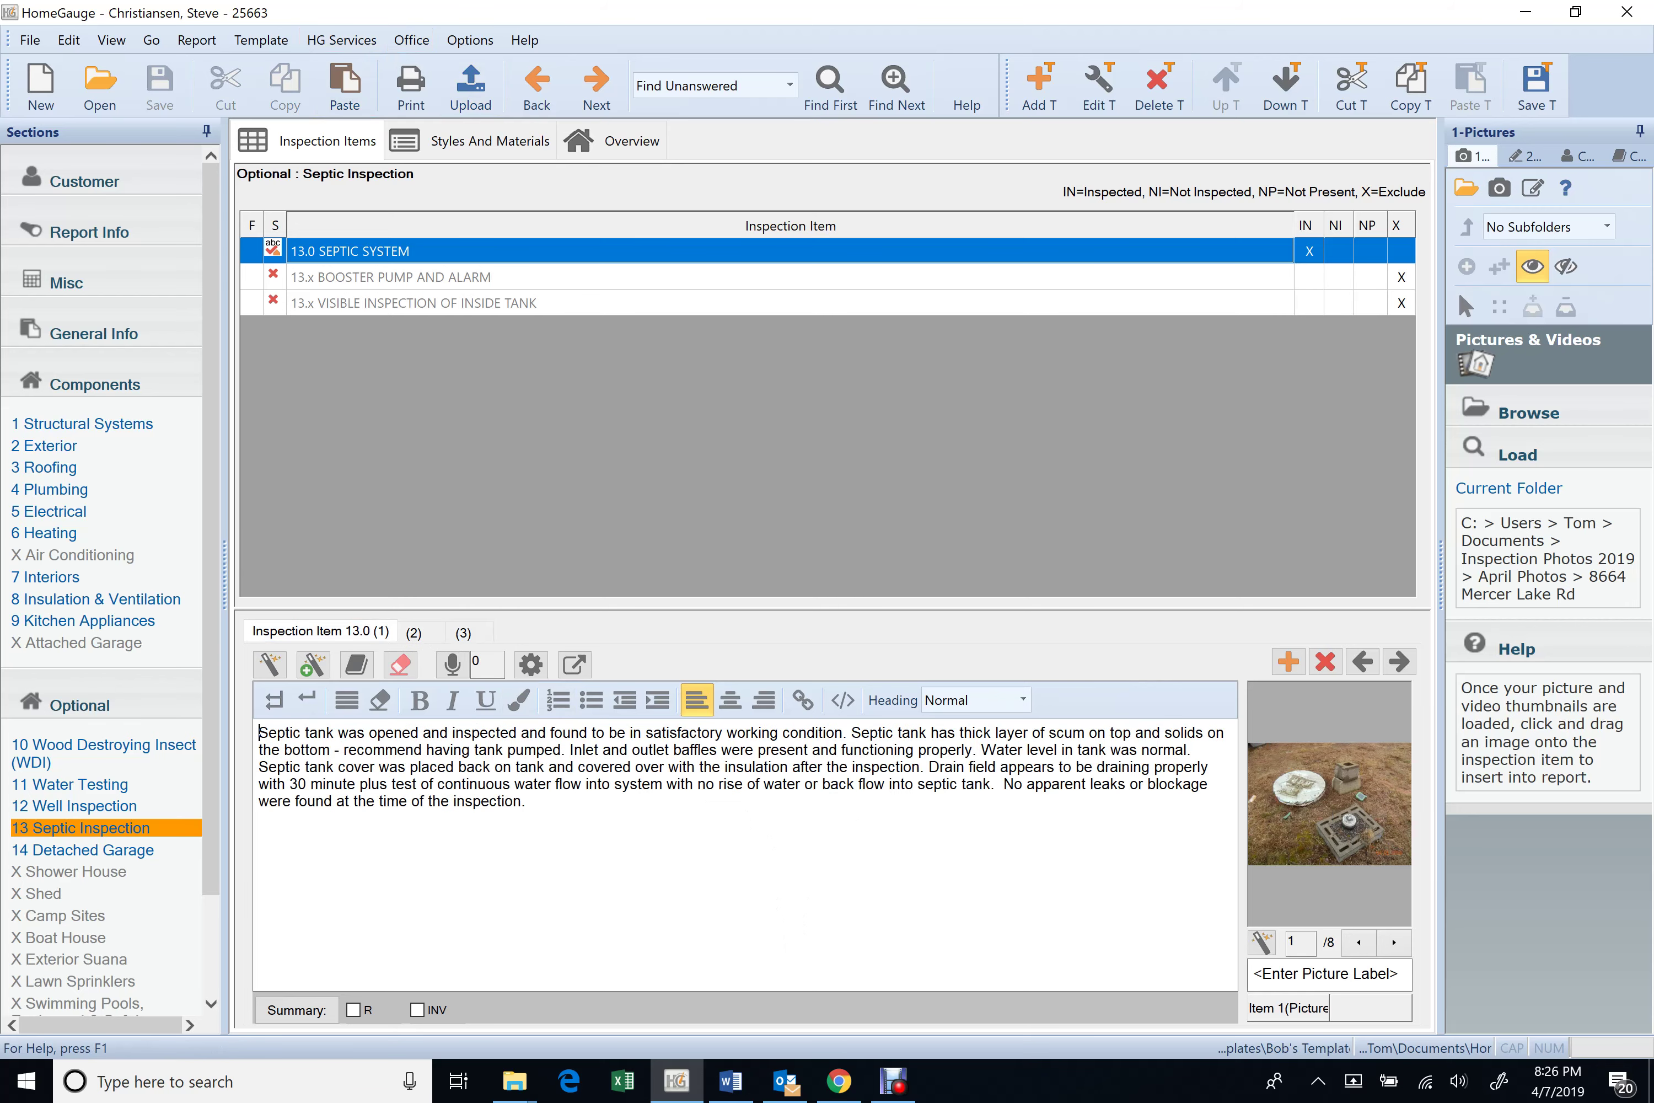
left_click(413, 633)
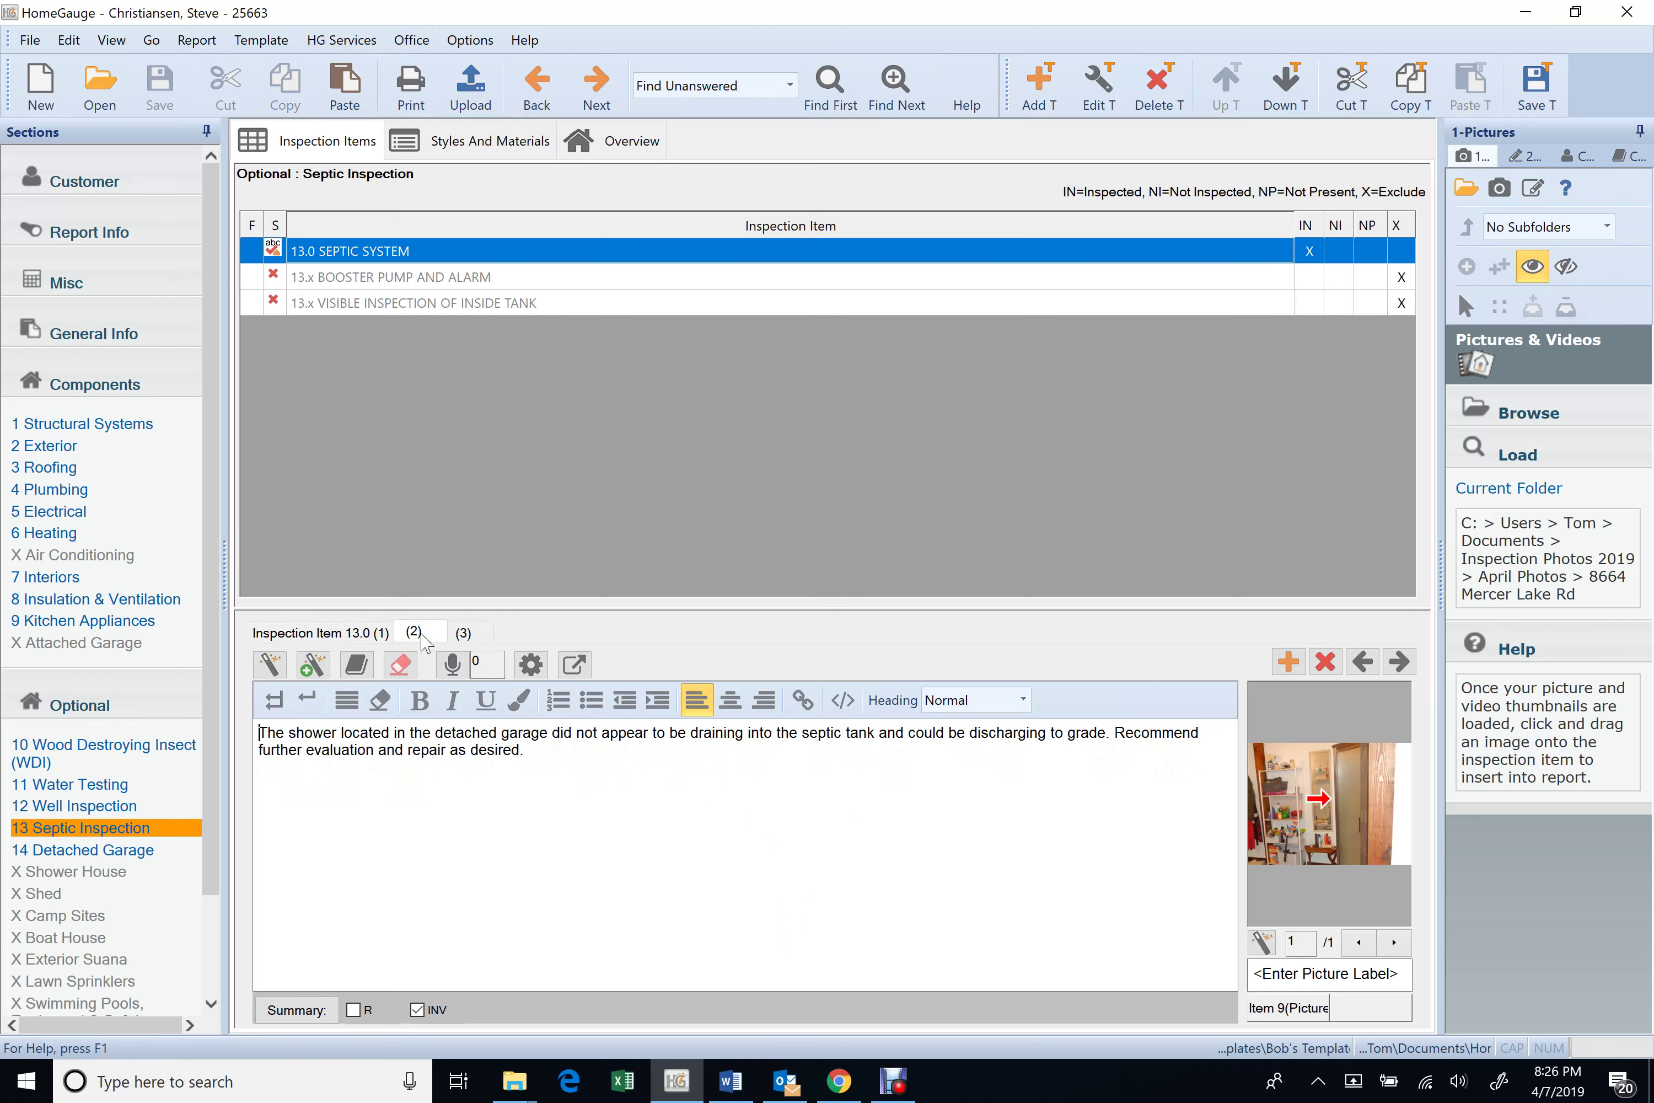
- Compare the item 13.0 comments and reorder them so the detached garage shower comment follows the 1982 septic system age comment
left_click(366, 635)
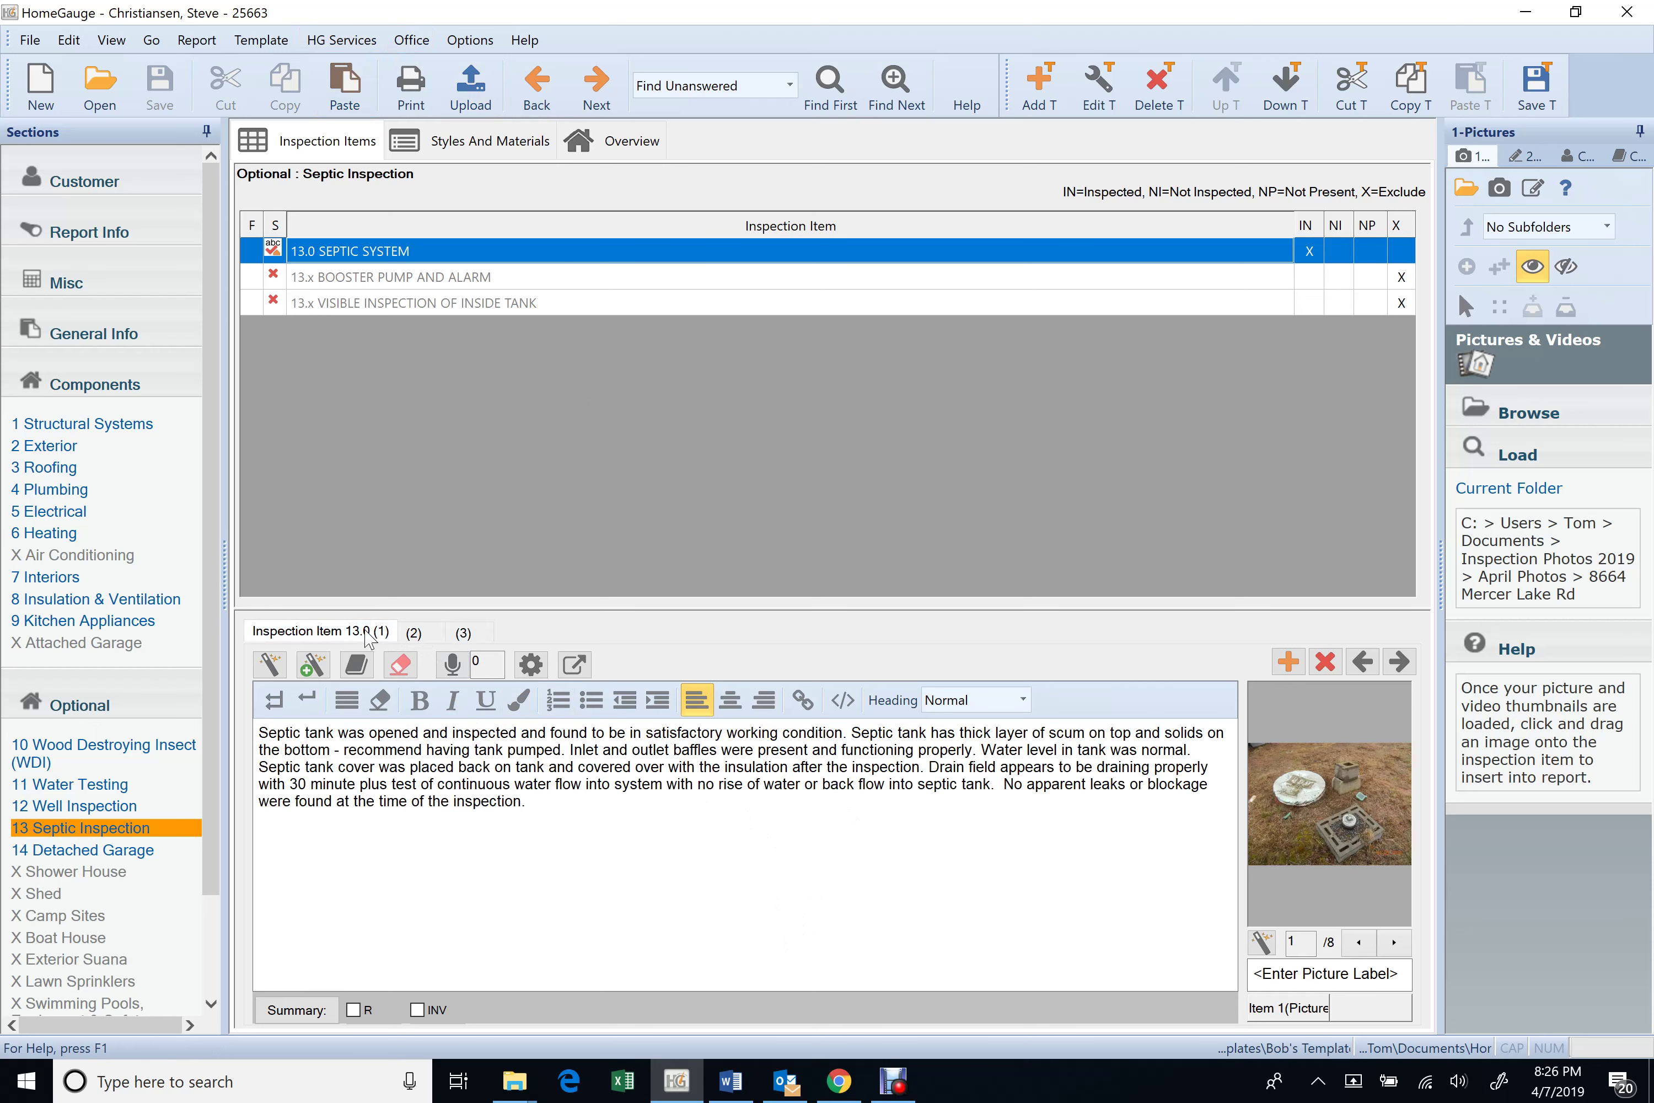
left_click(418, 632)
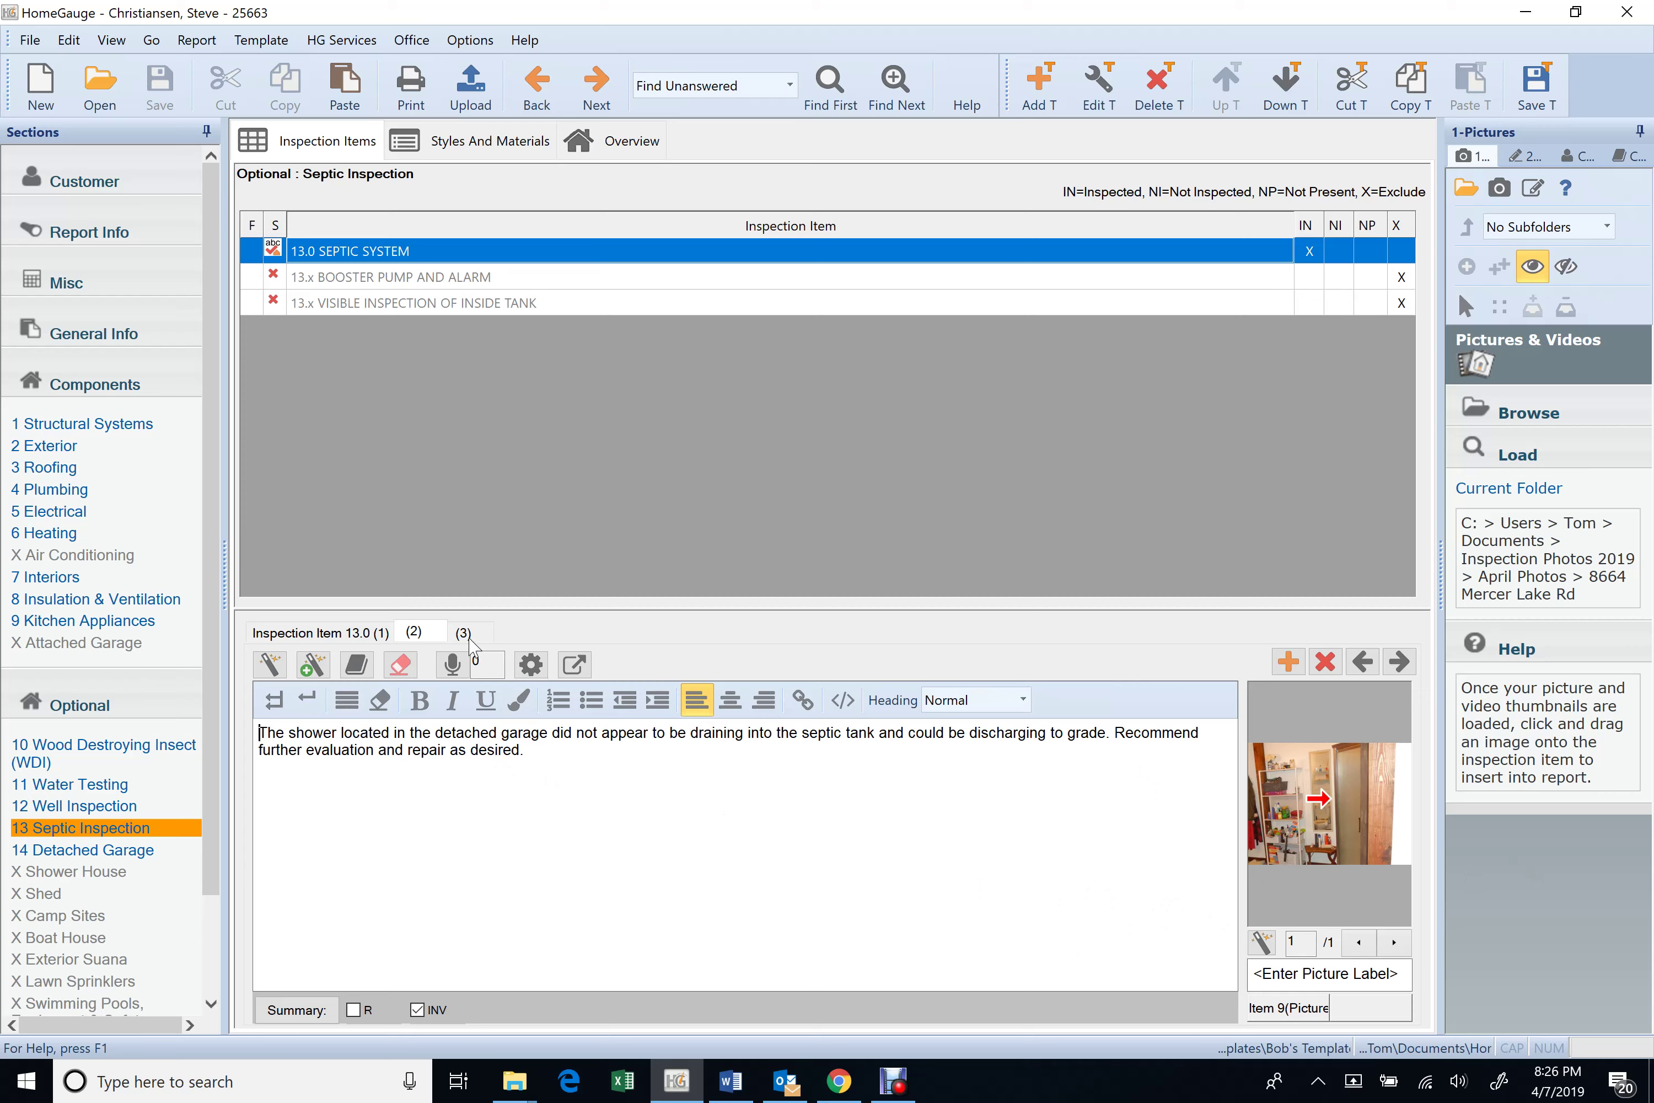
left_click(1392, 659)
left_click(416, 633)
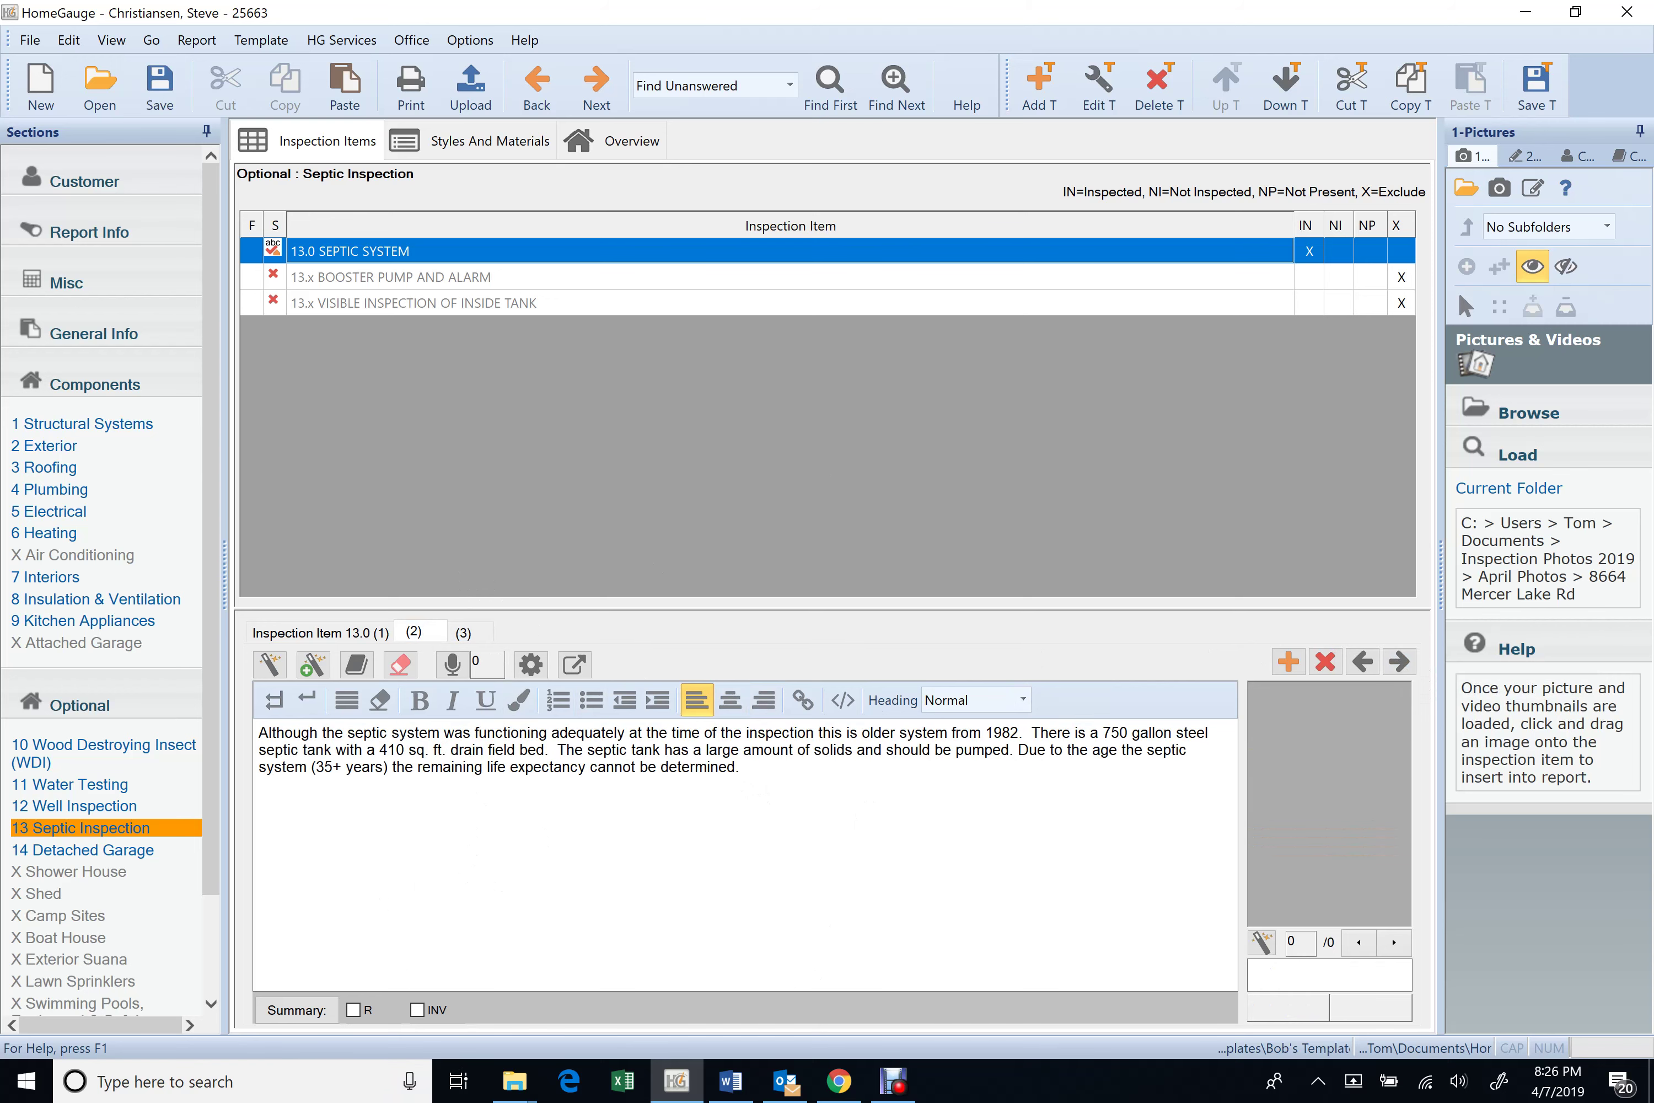
left_click(463, 632)
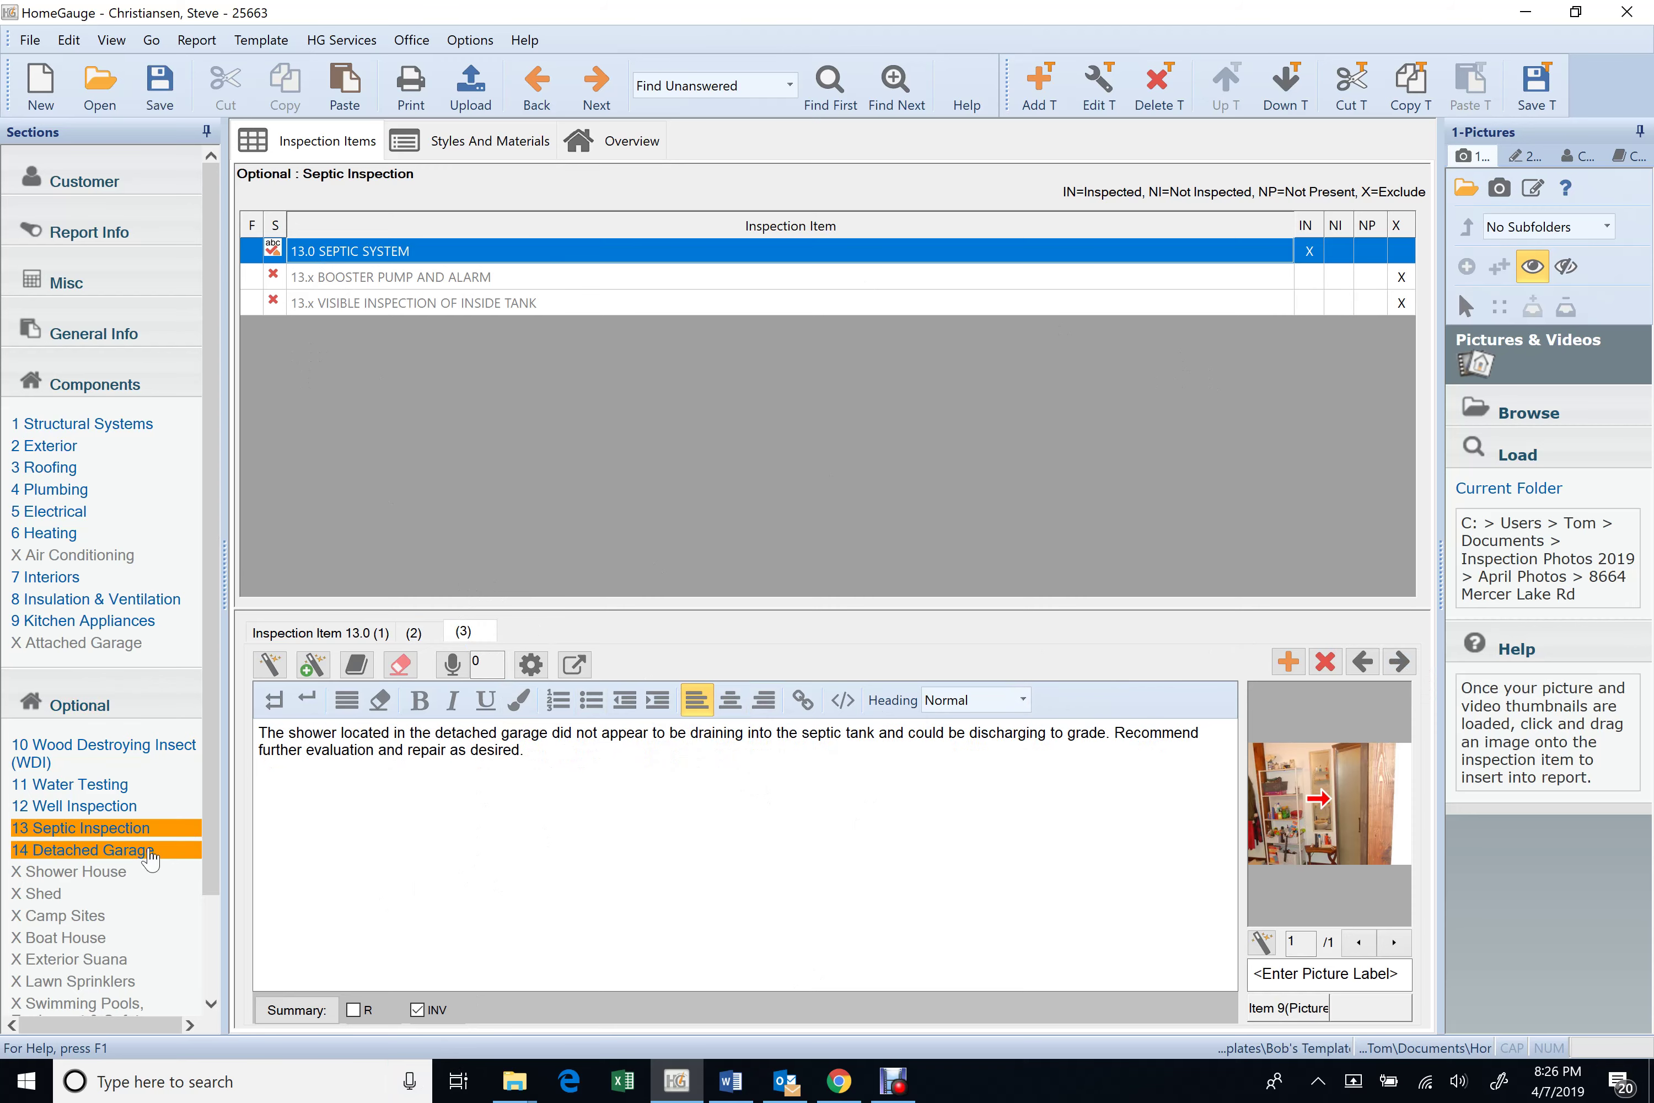
left_click(419, 638)
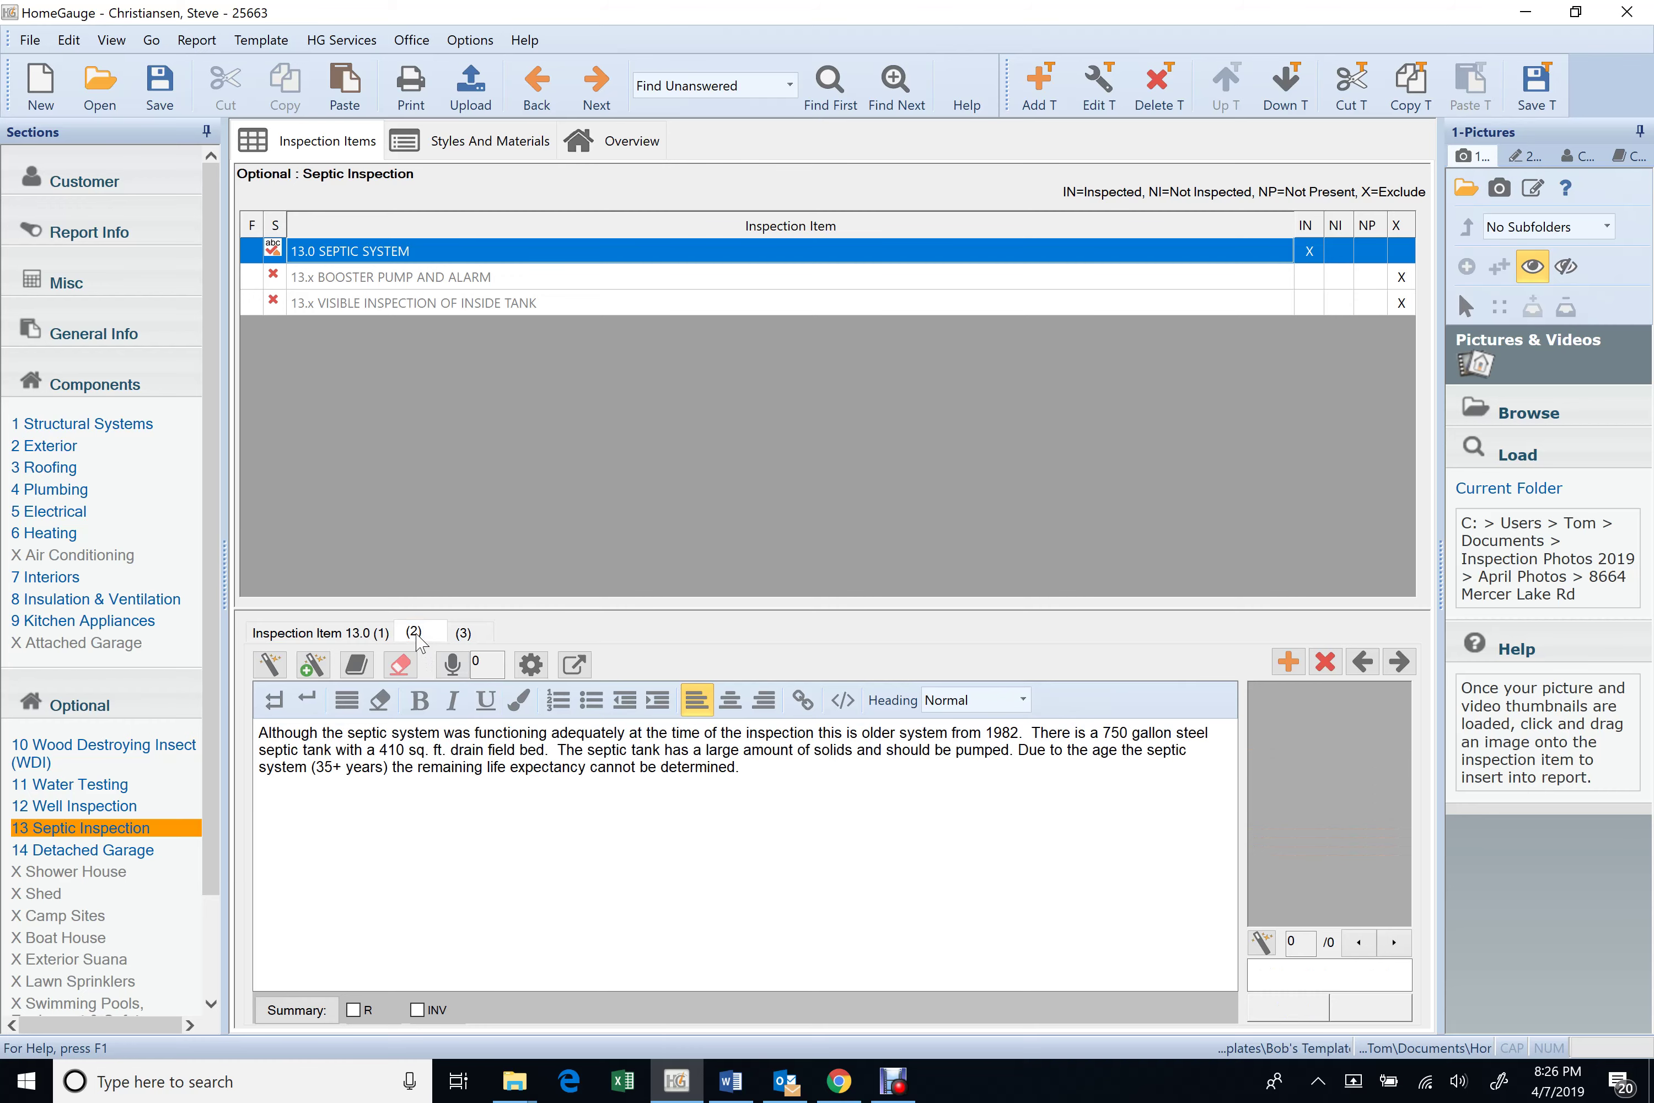
- Open the Detached Garage section, check its overview introduction, footer and picture, and return to its inspection items
left_click(125, 854)
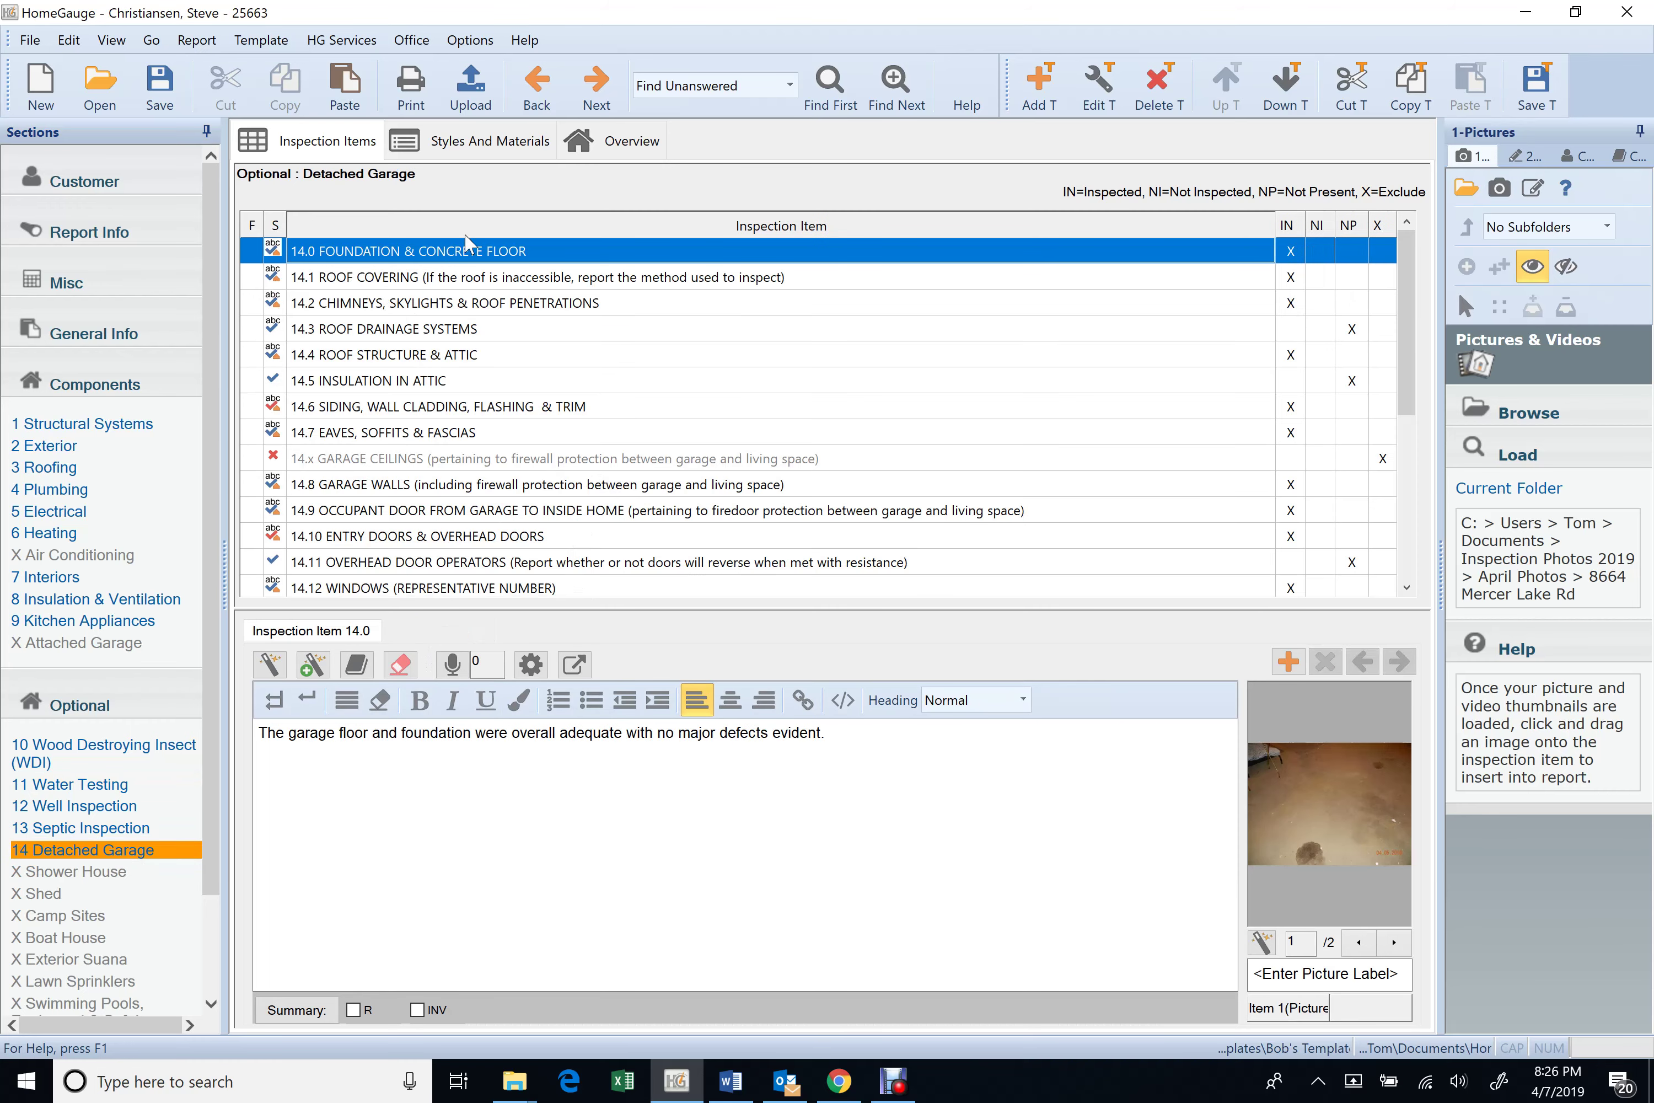
left_click(650, 154)
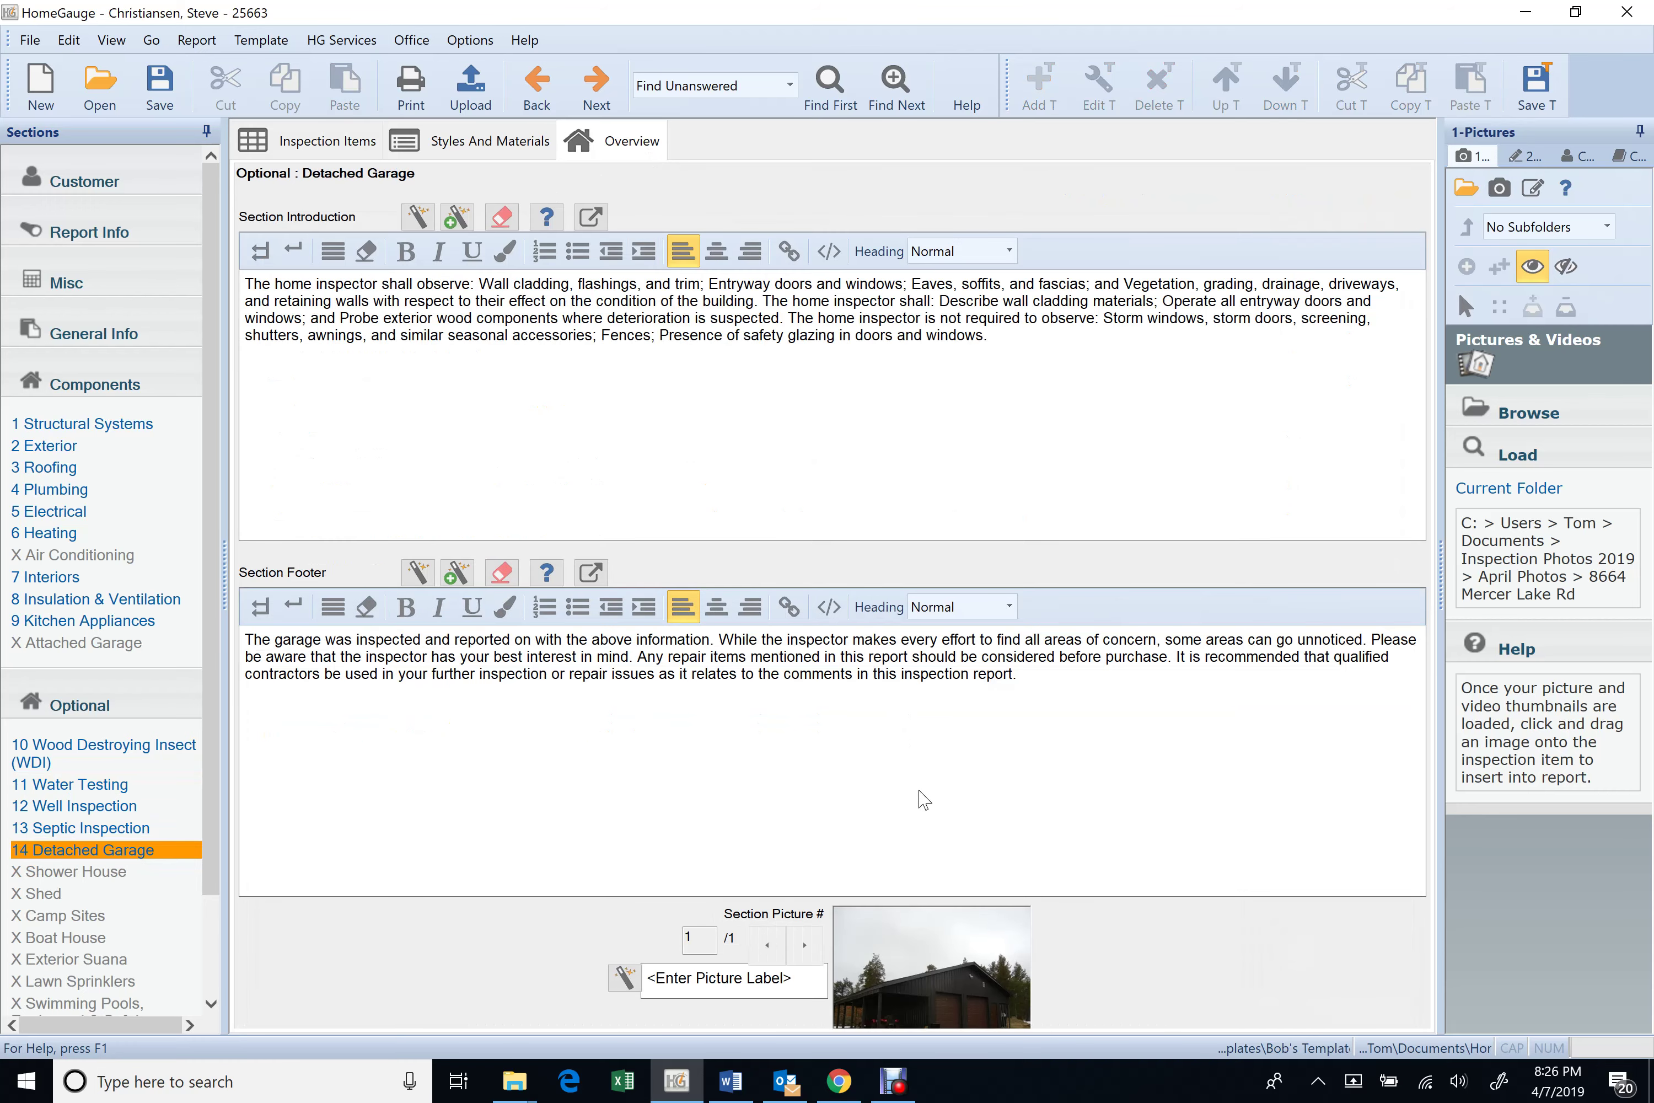
left_click(349, 146)
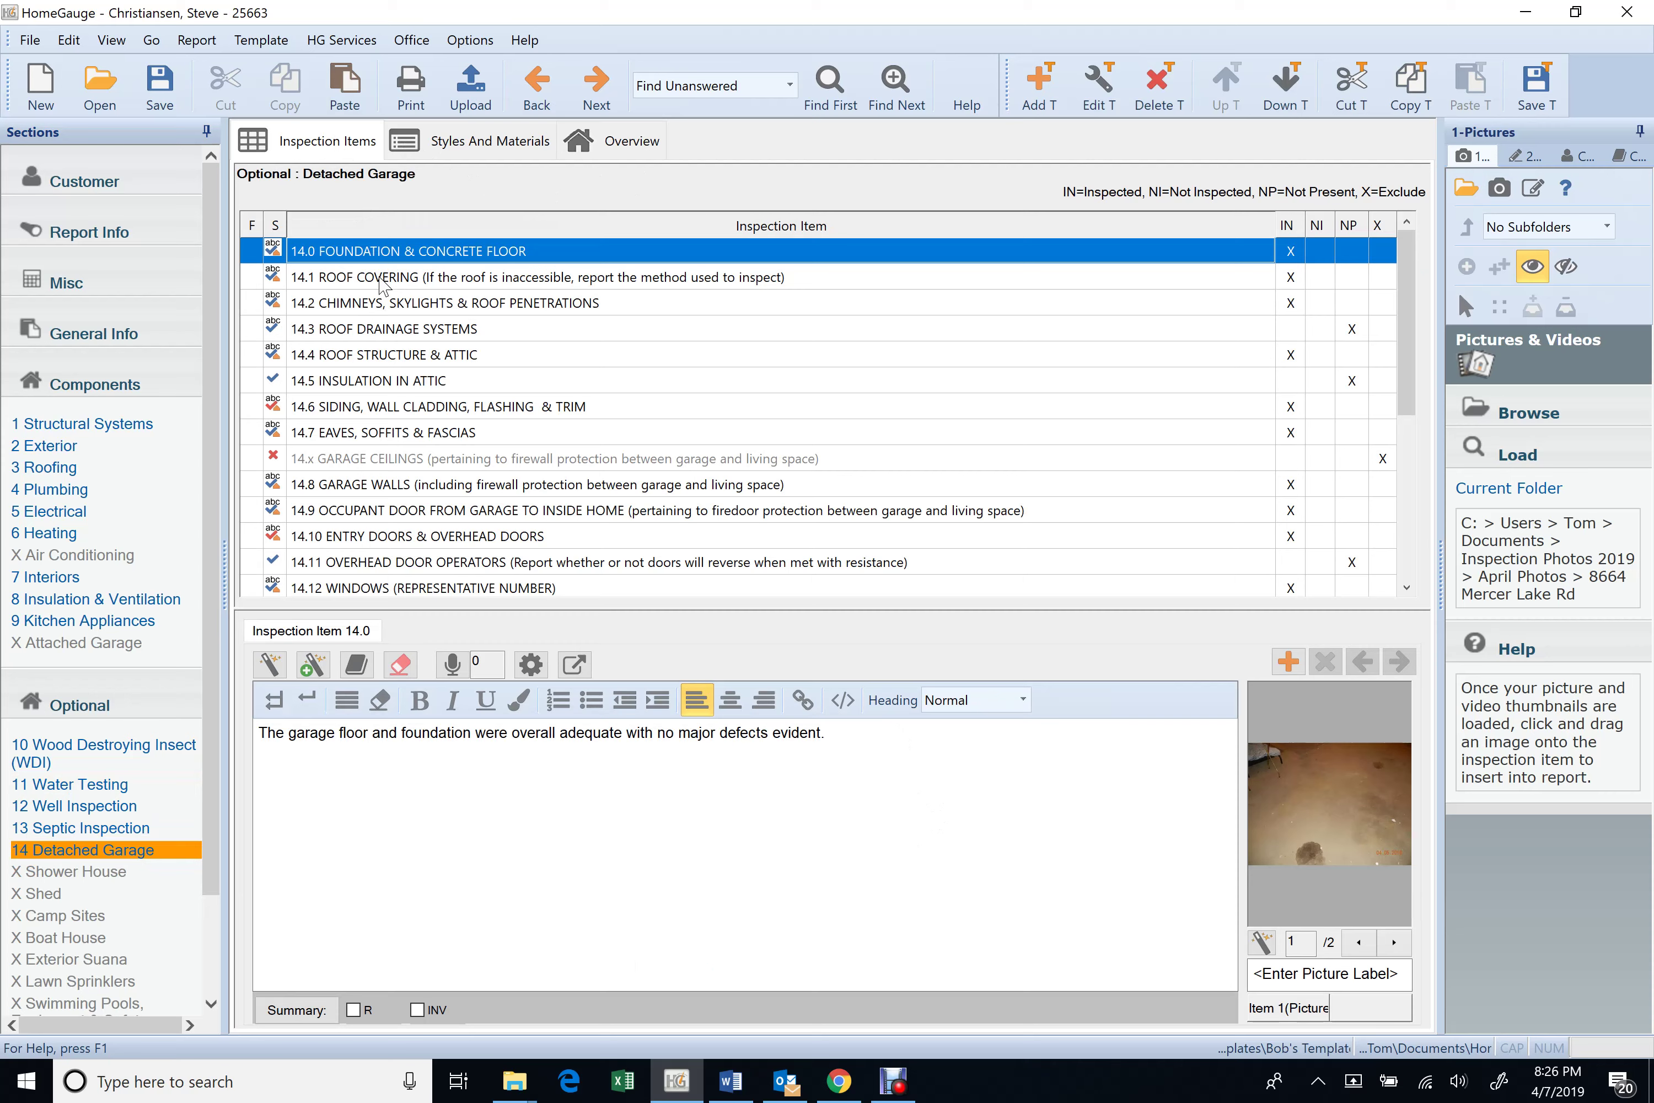
- Review detached garage items 14.1 through 14.6, going through the siding pictures up to picture 4
left_click(384, 283)
left_click(384, 302)
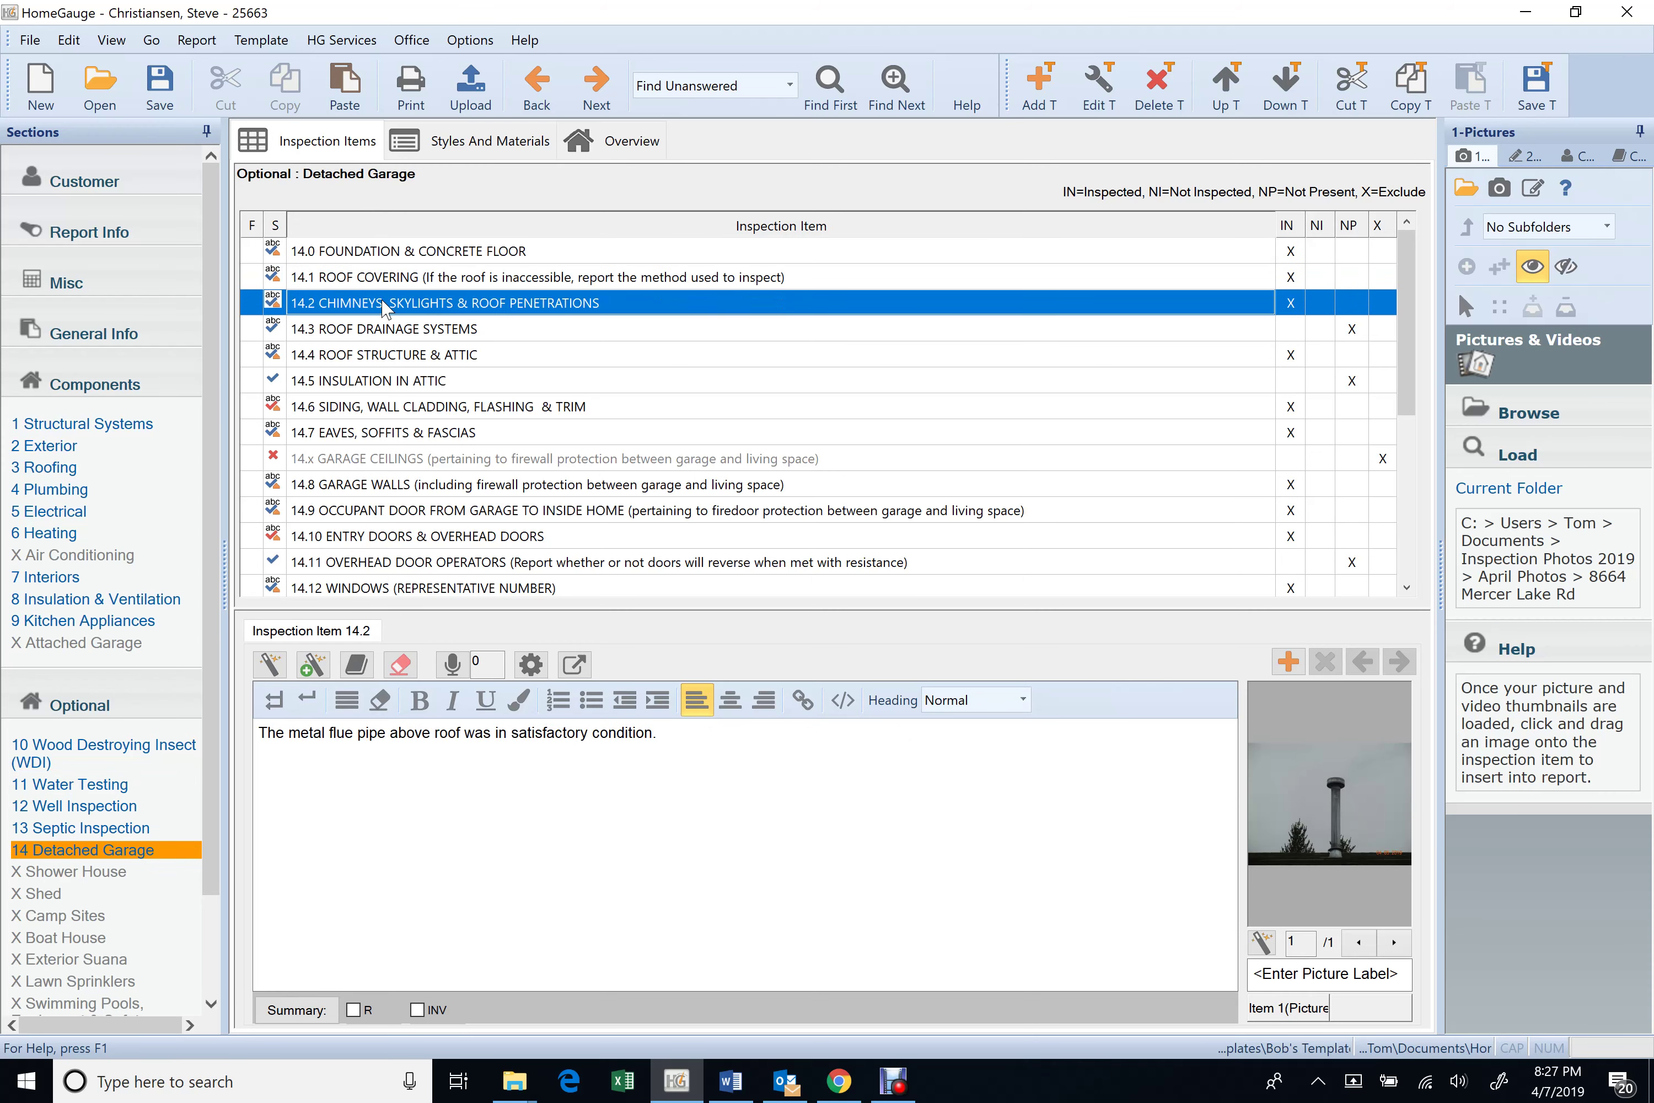
left_click(392, 331)
left_click(395, 355)
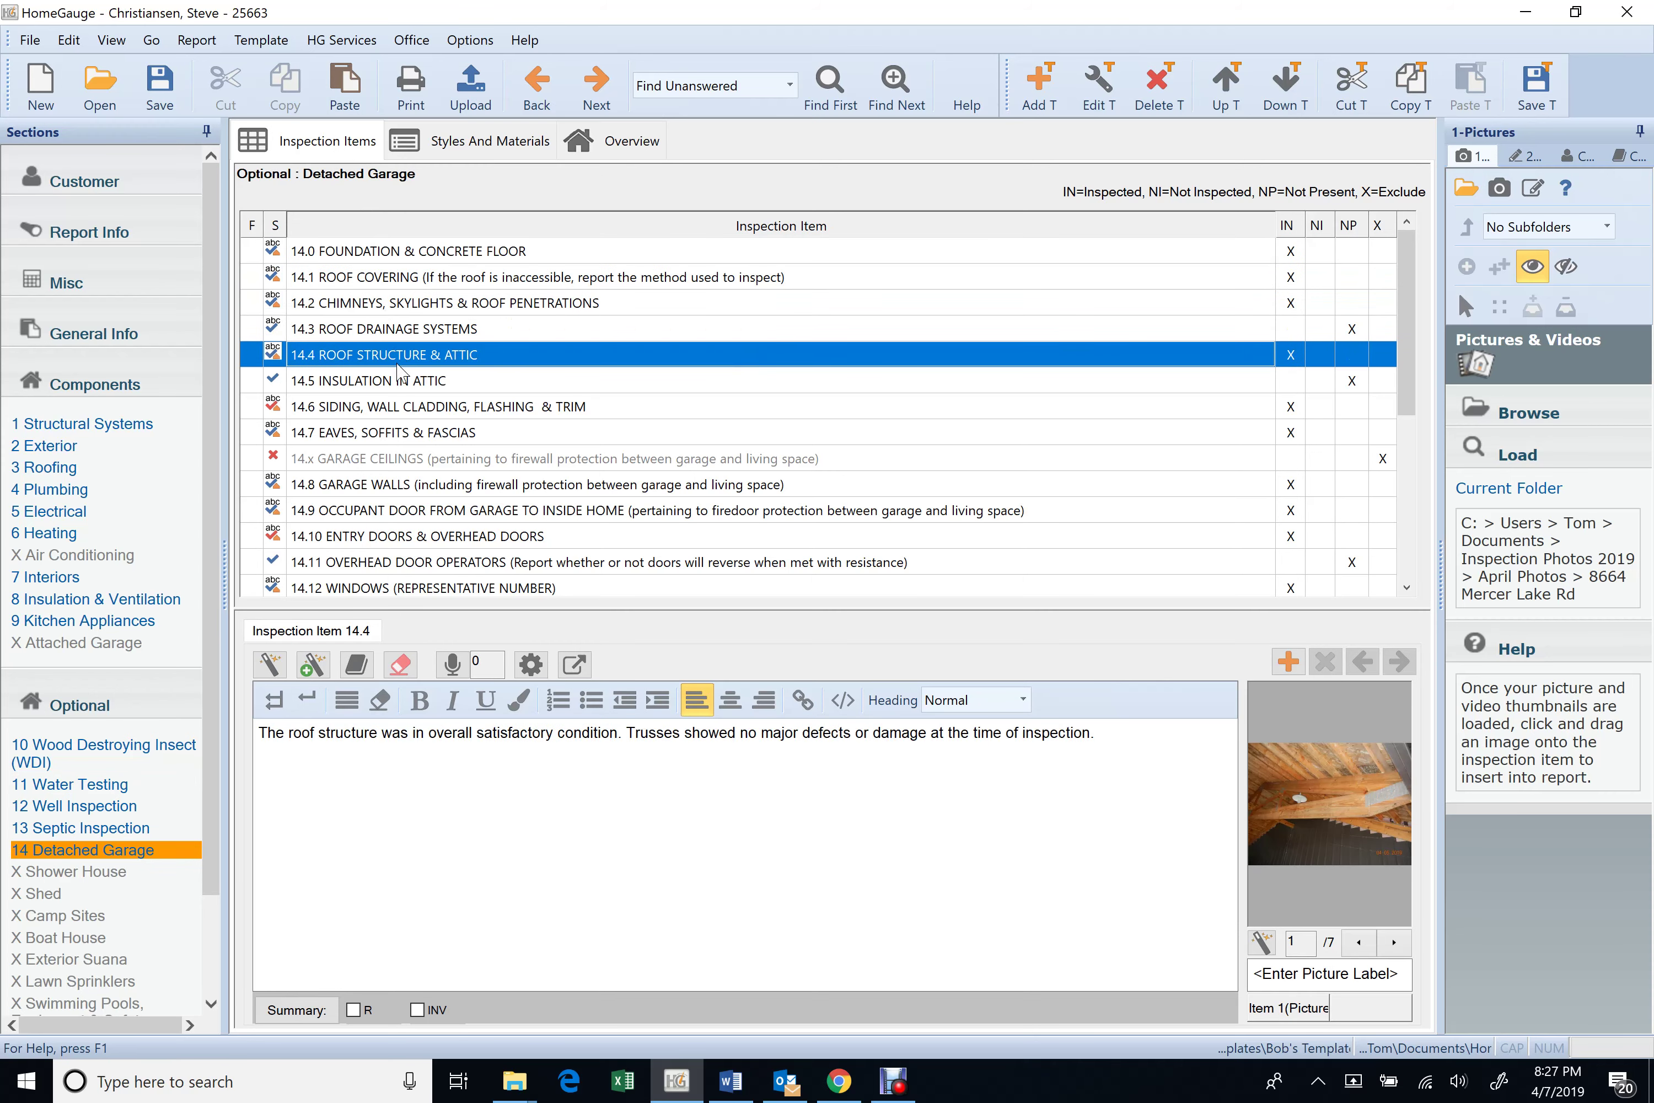
left_click(404, 384)
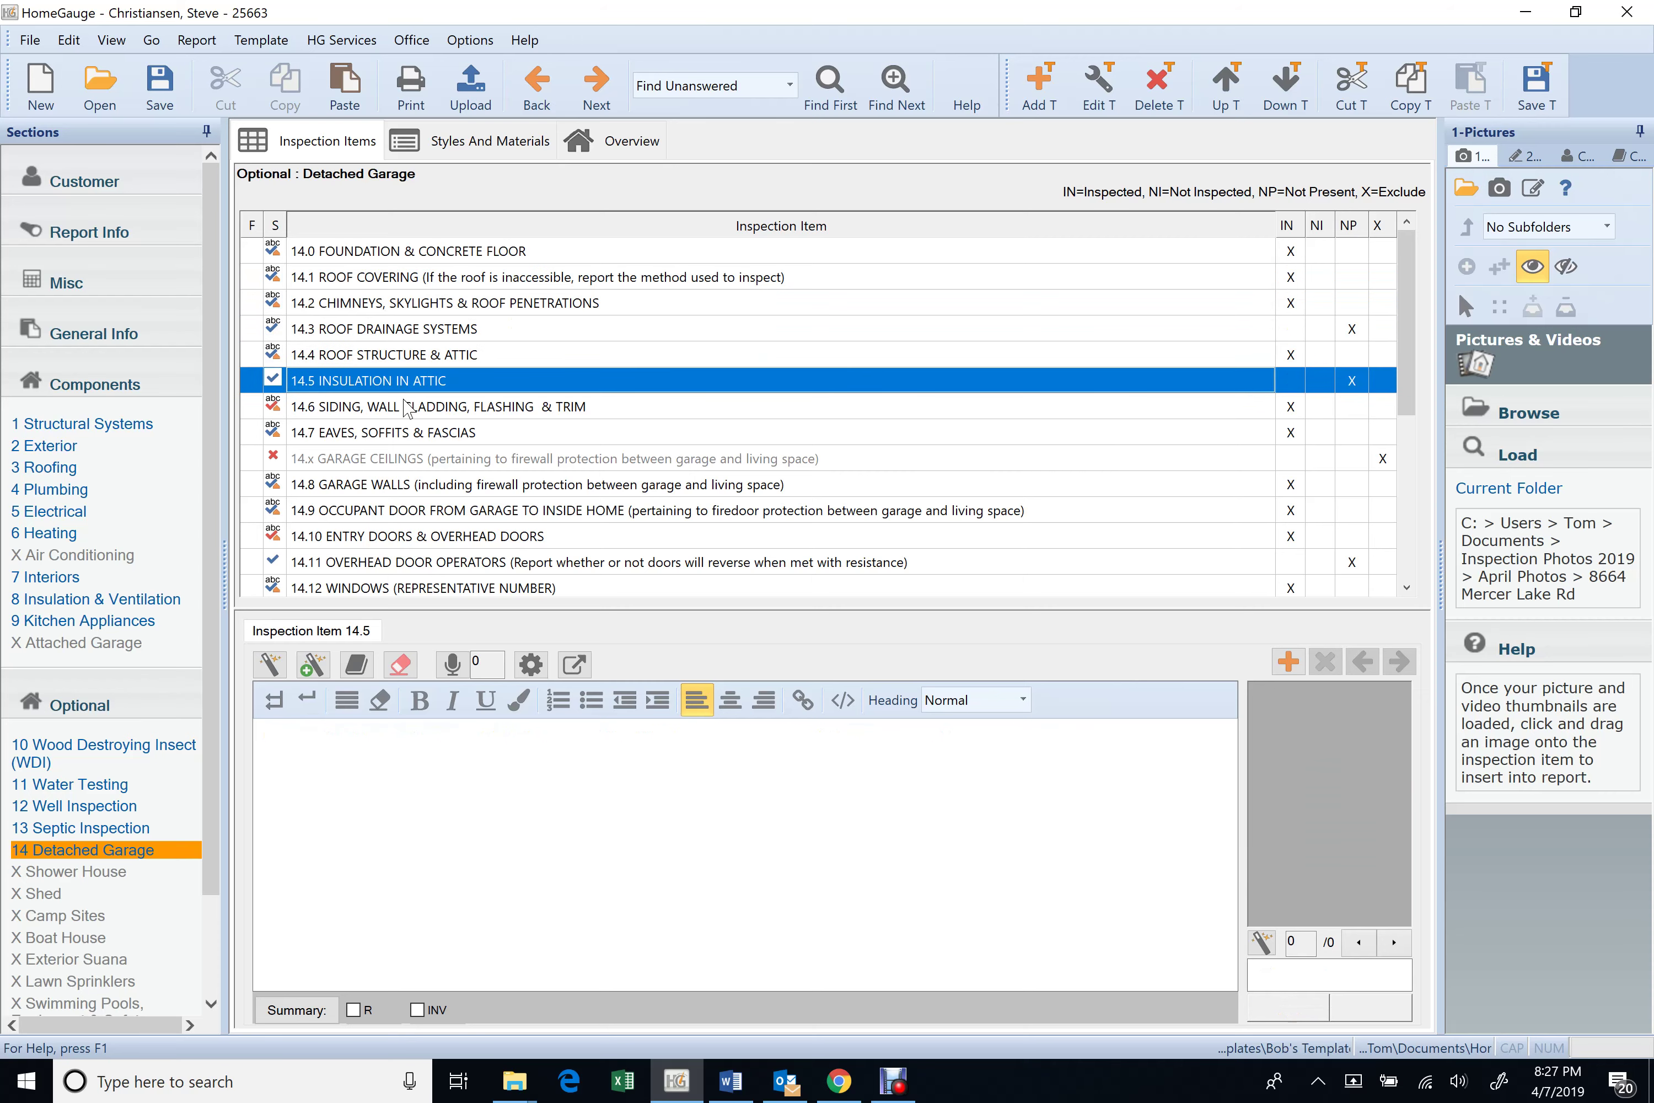
left_click(407, 407)
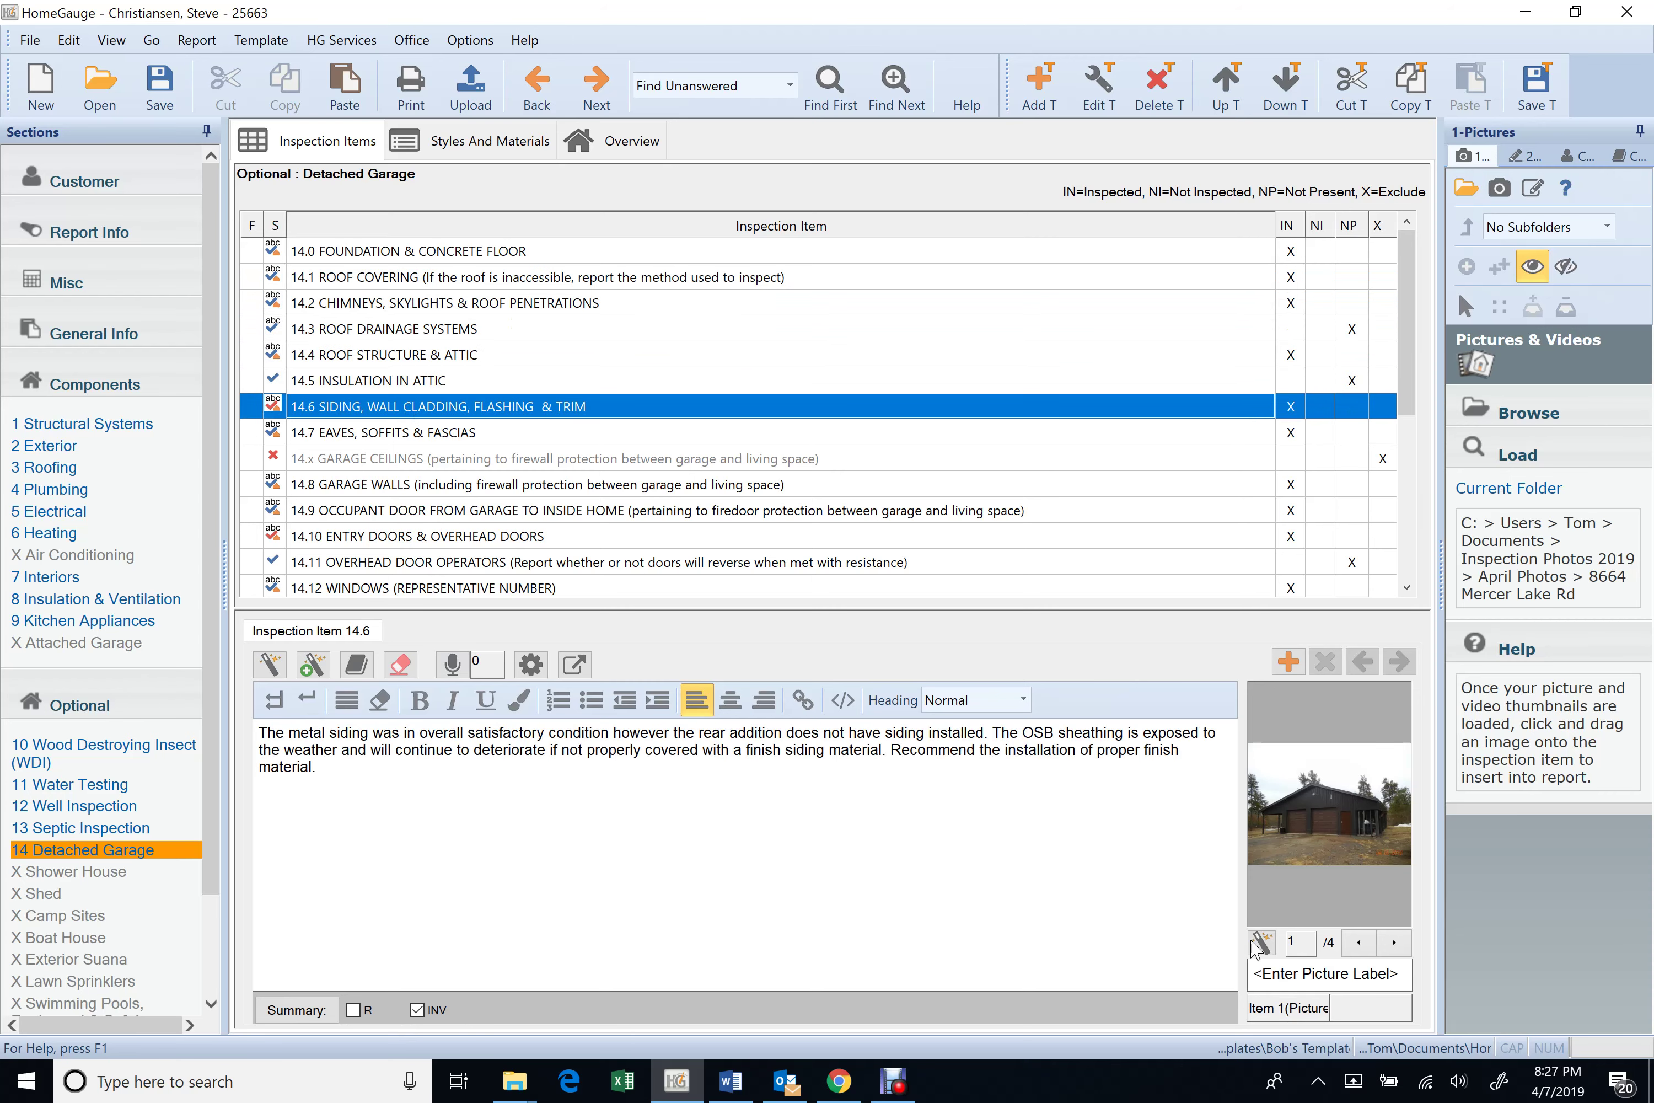
left_click(1393, 943)
left_click(1394, 942)
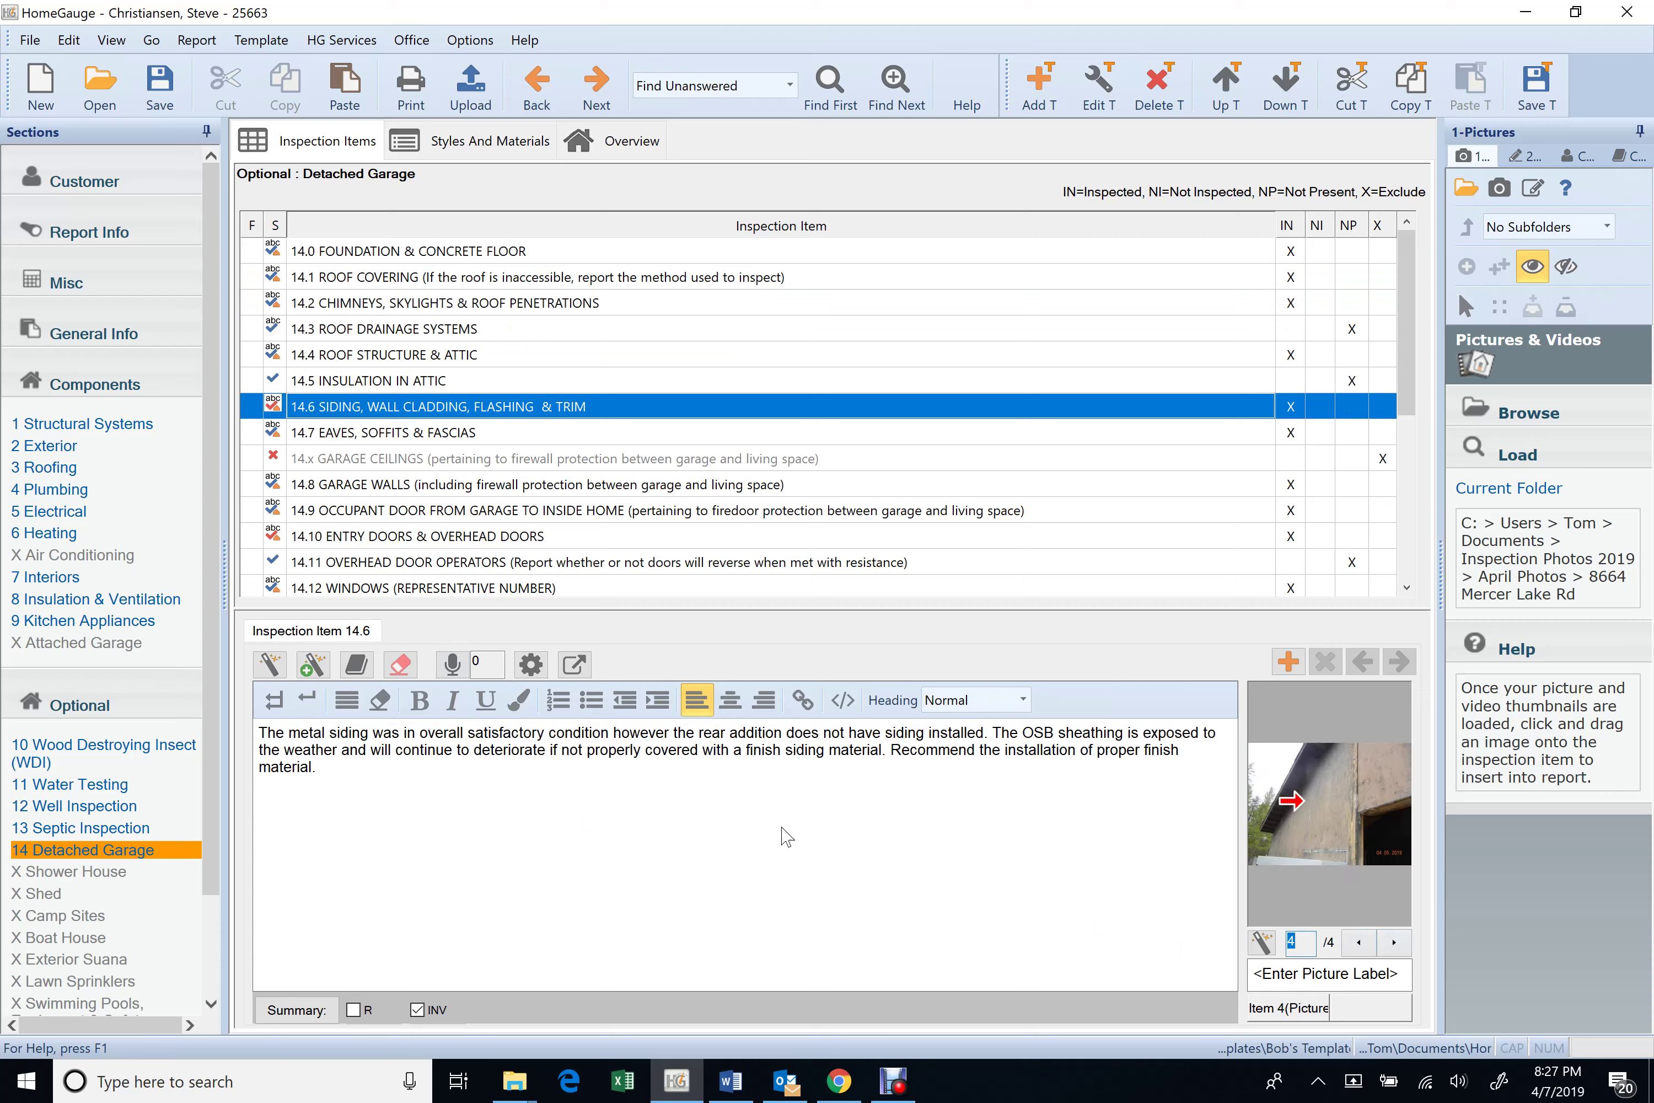
- Review the eaves, garage walls, occupant door and entry door items 14.7 to 14.10, including the second item 14.10 comment
left_click(382, 439)
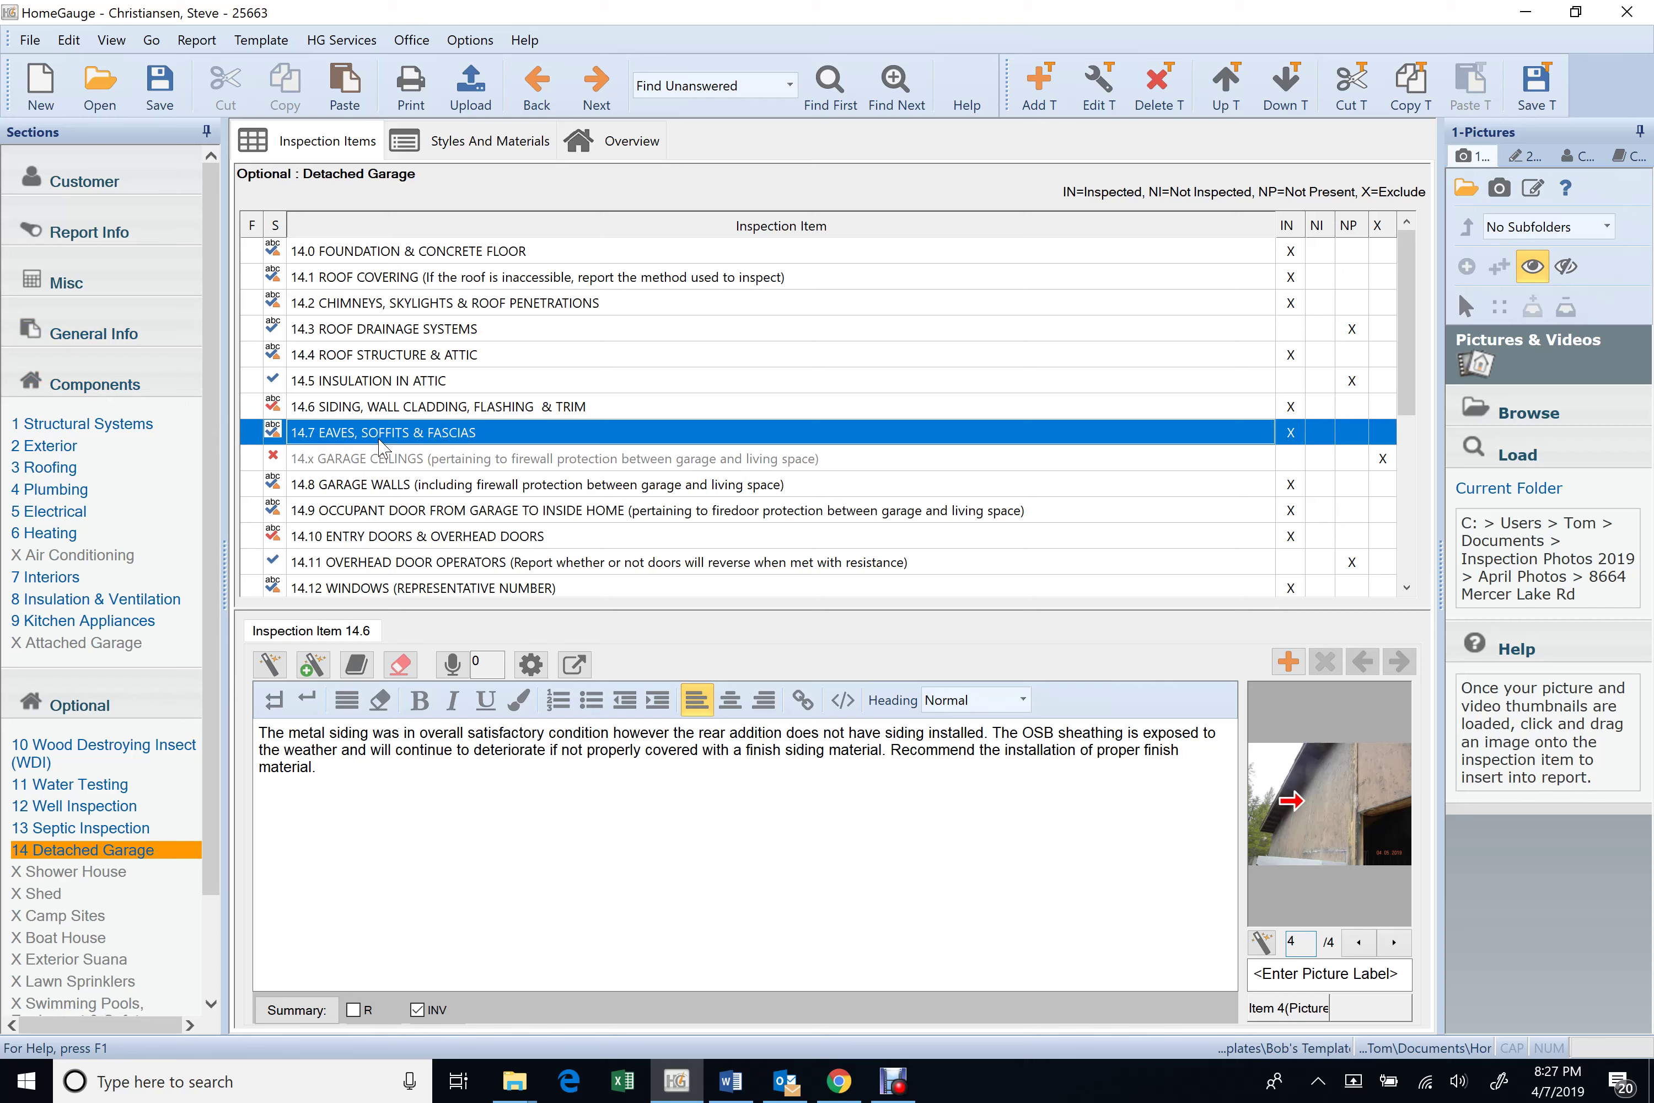
left_click(396, 487)
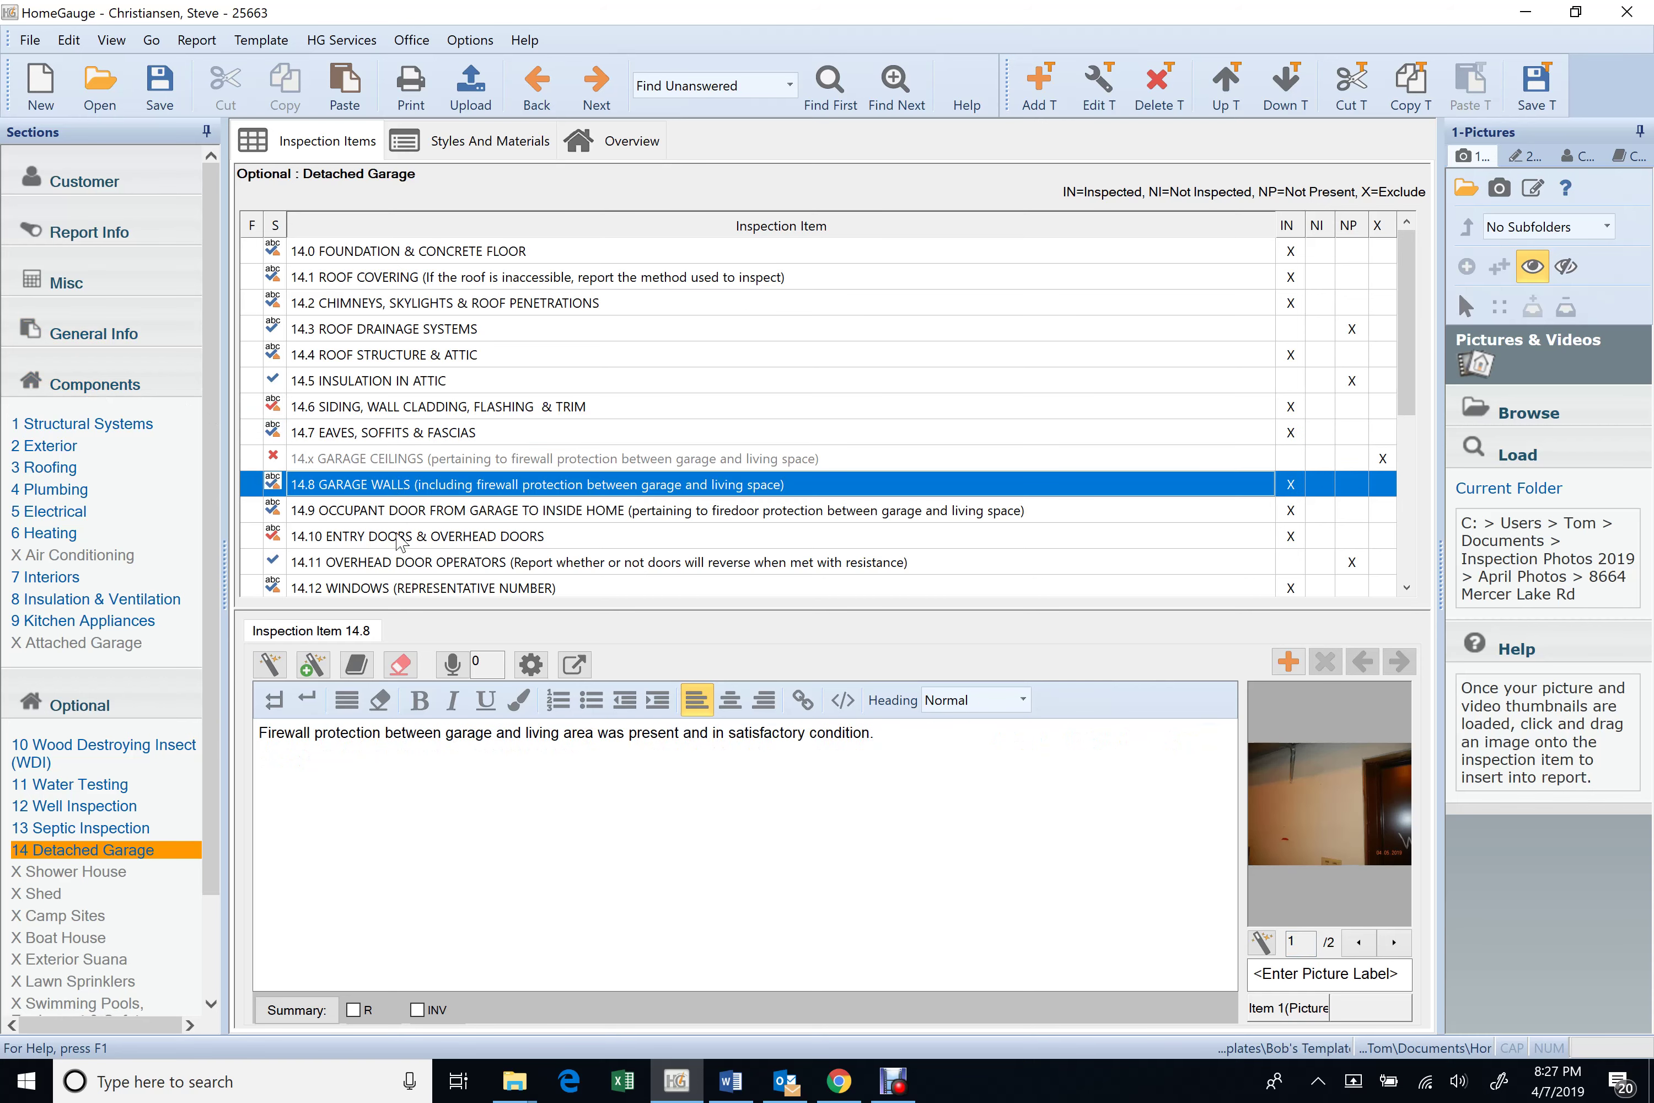
left_click(409, 517)
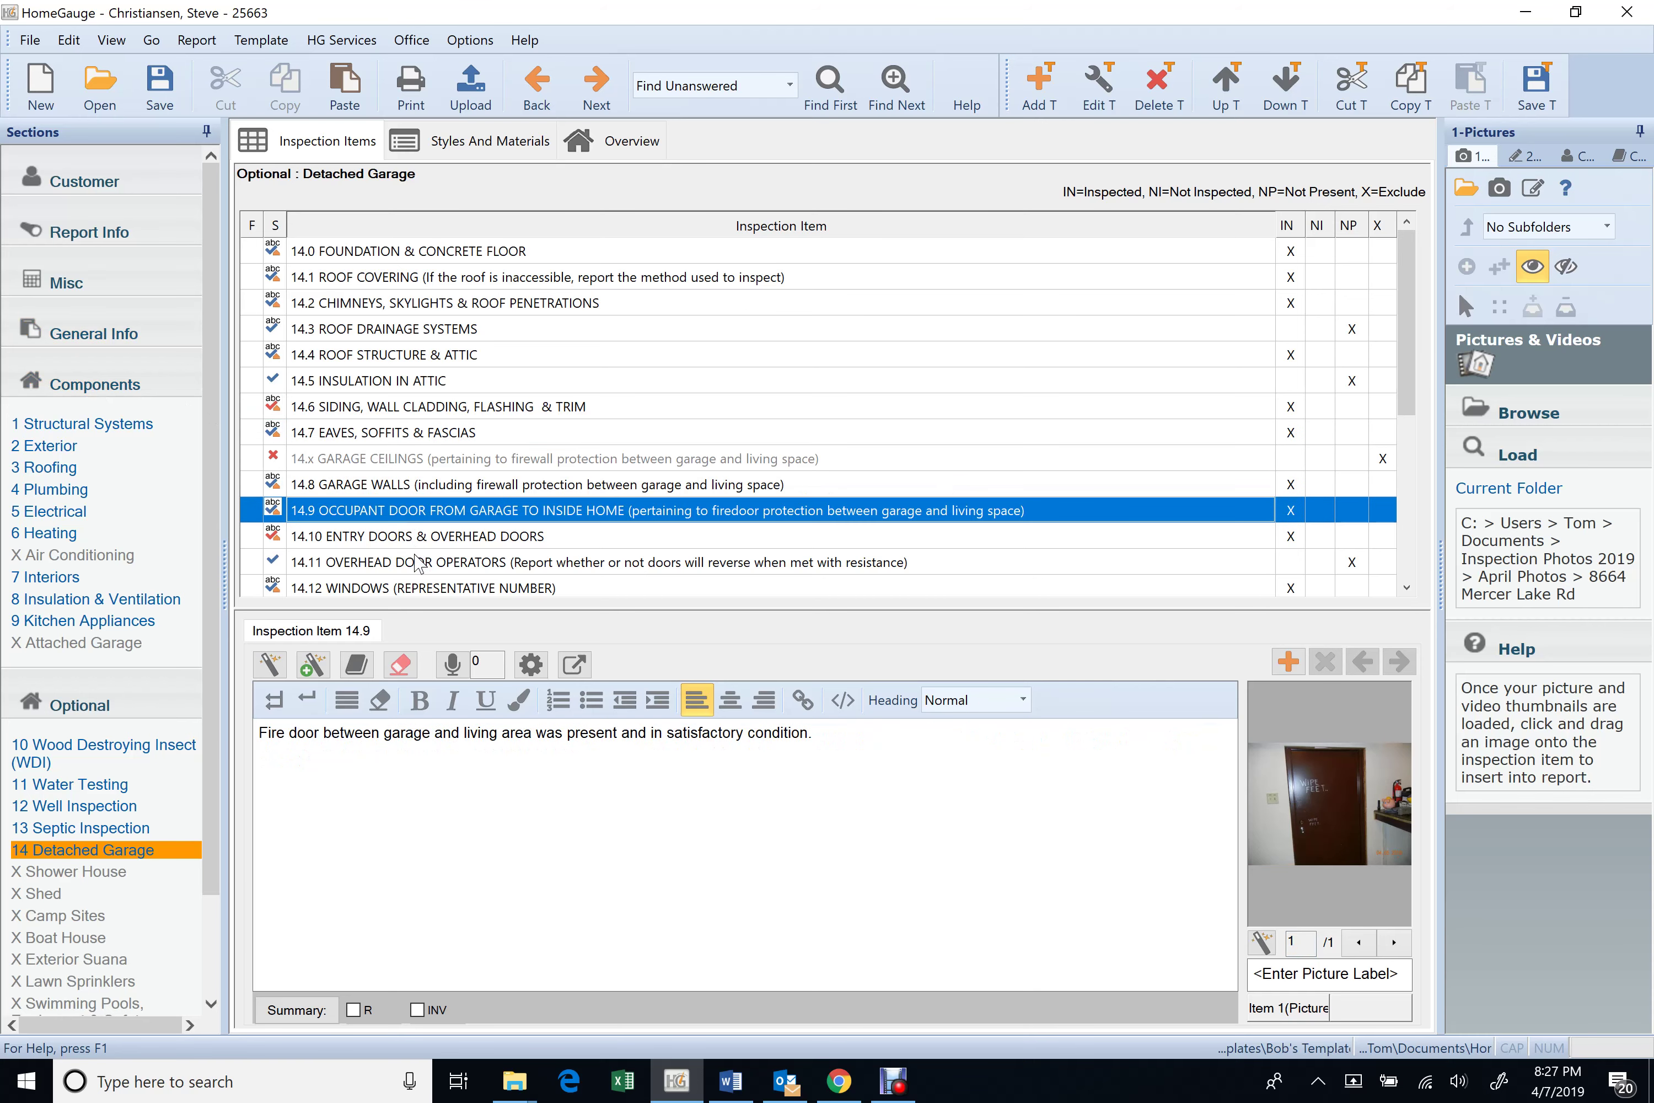
left_click(416, 540)
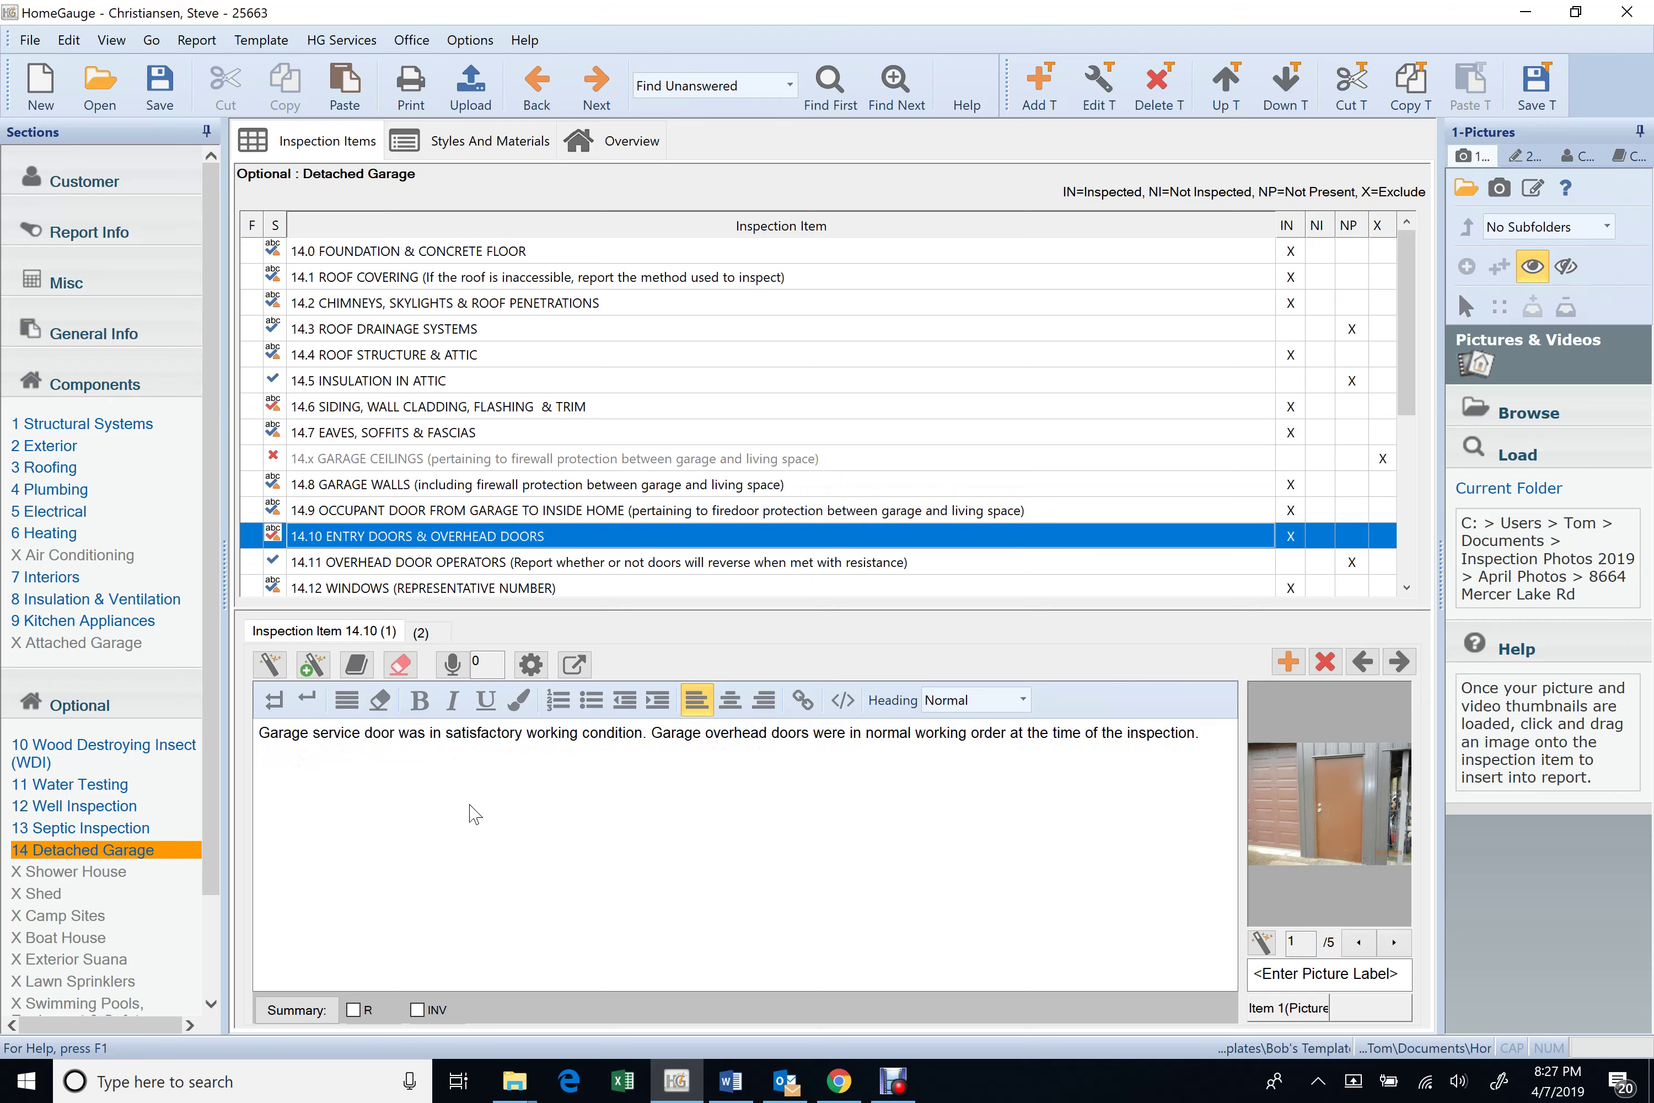
left_click(420, 632)
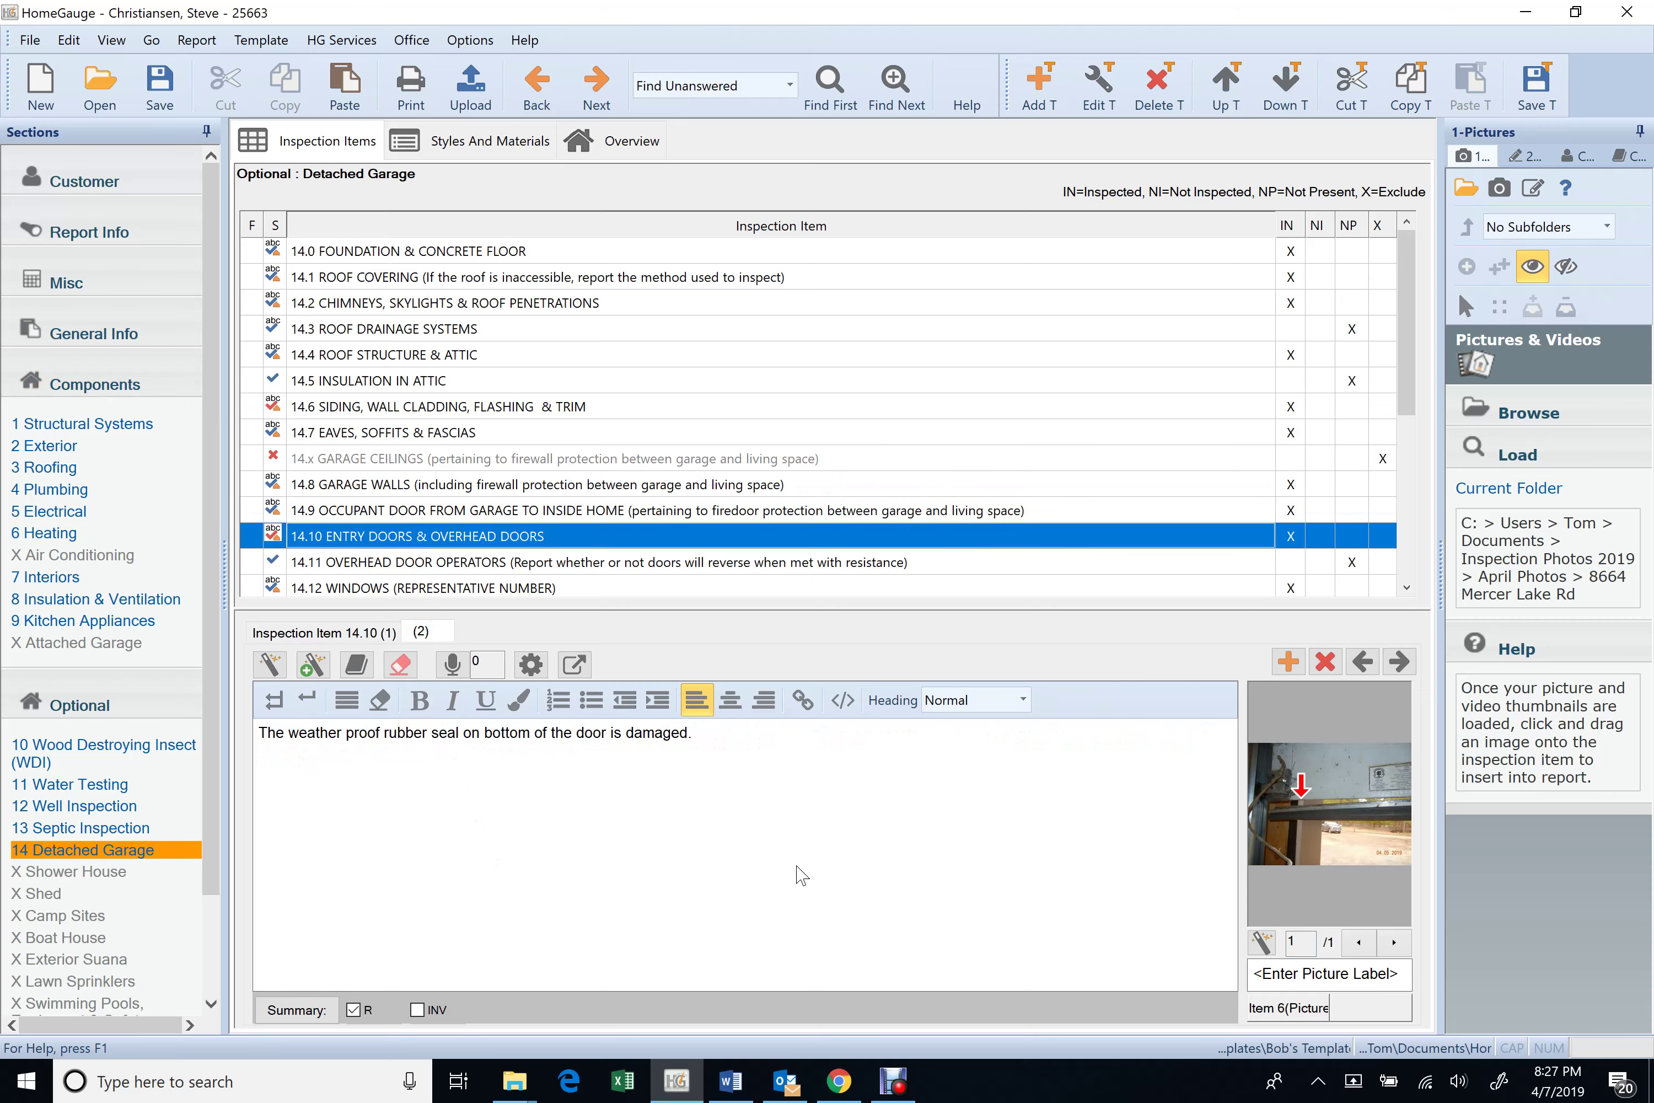
- Review the overhead door operator, window and service entrance items 14.11 to 14.13, including the second item 14.13 comment
scroll(451, 487, "down", 1)
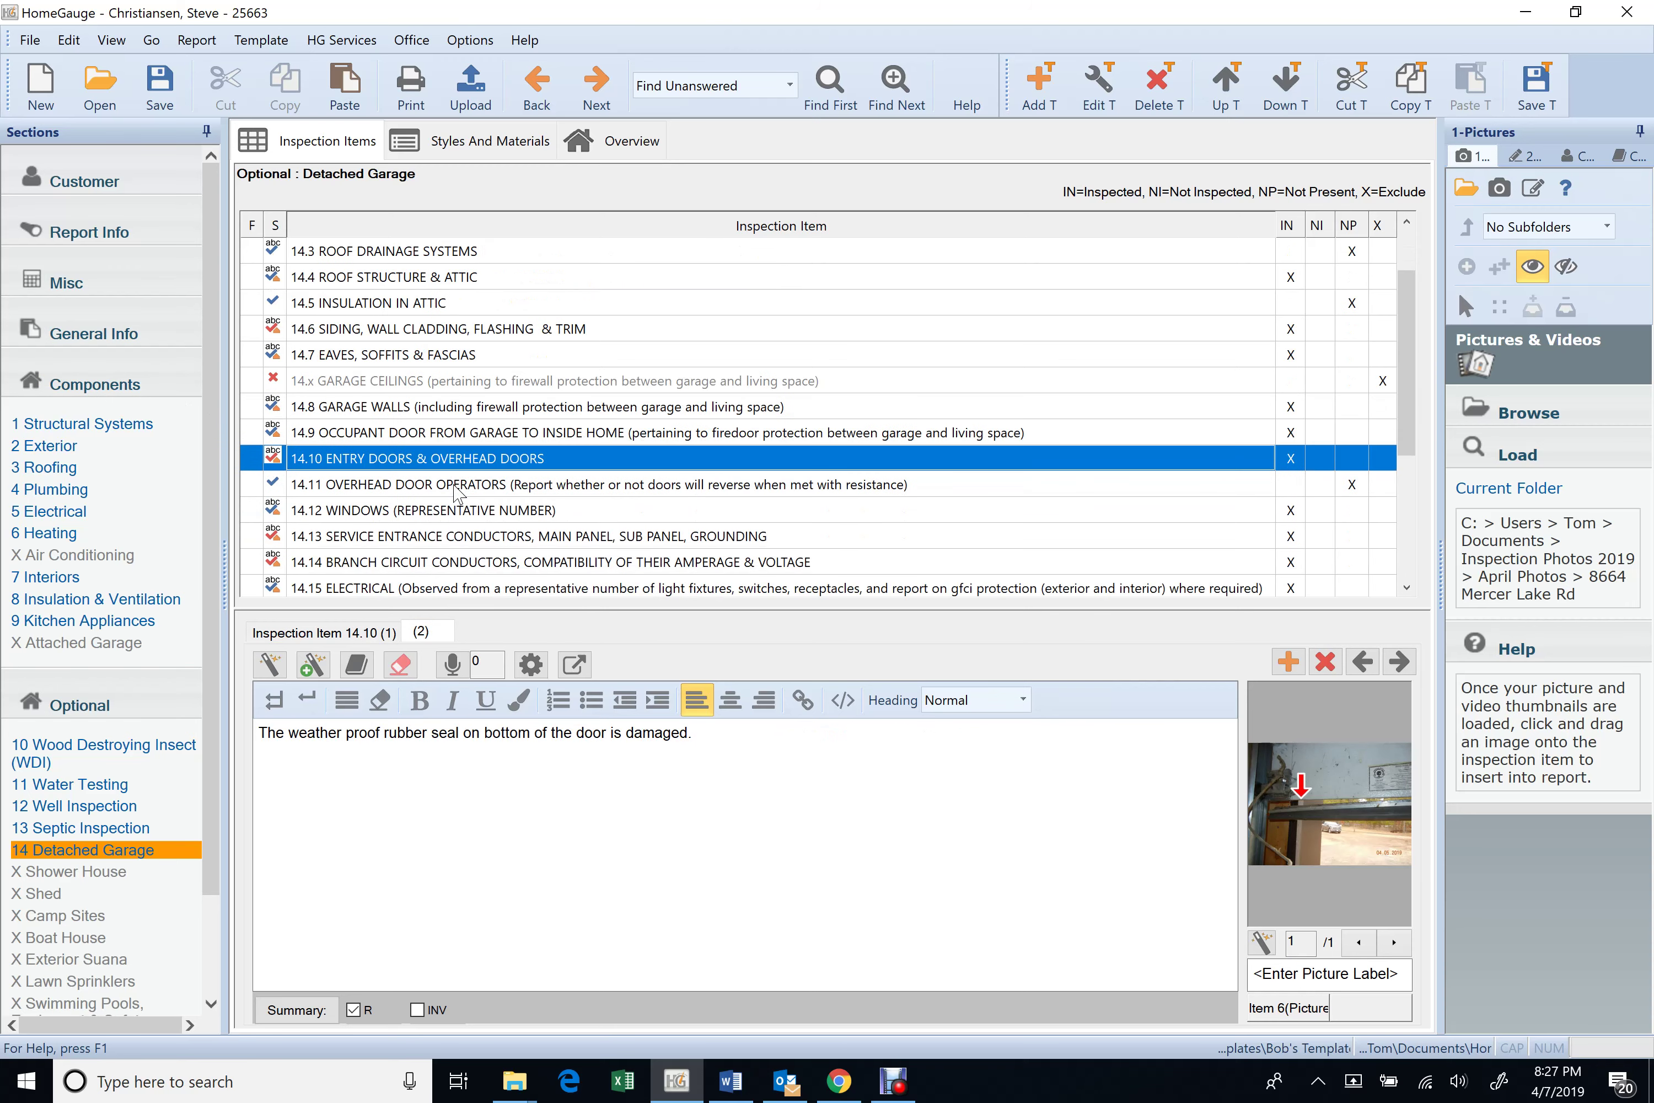
left_click(452, 489)
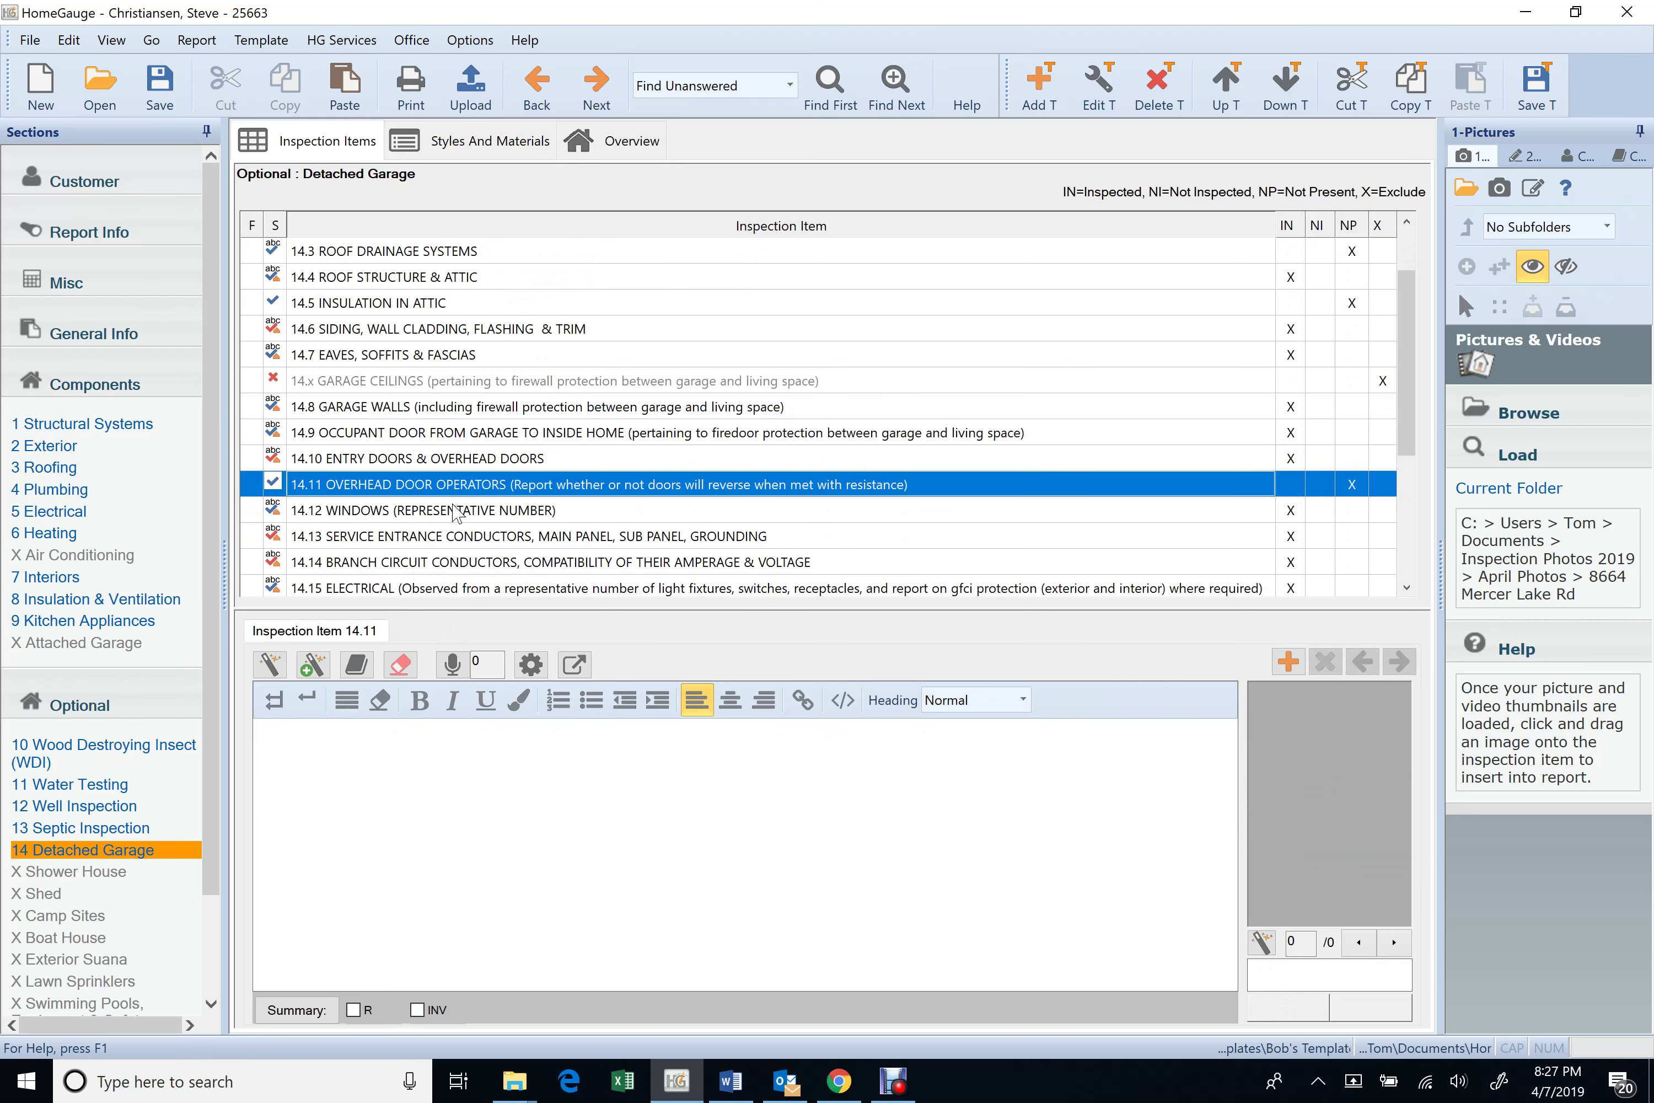
left_click(456, 510)
left_click(461, 535)
scroll(461, 535, "down", 1)
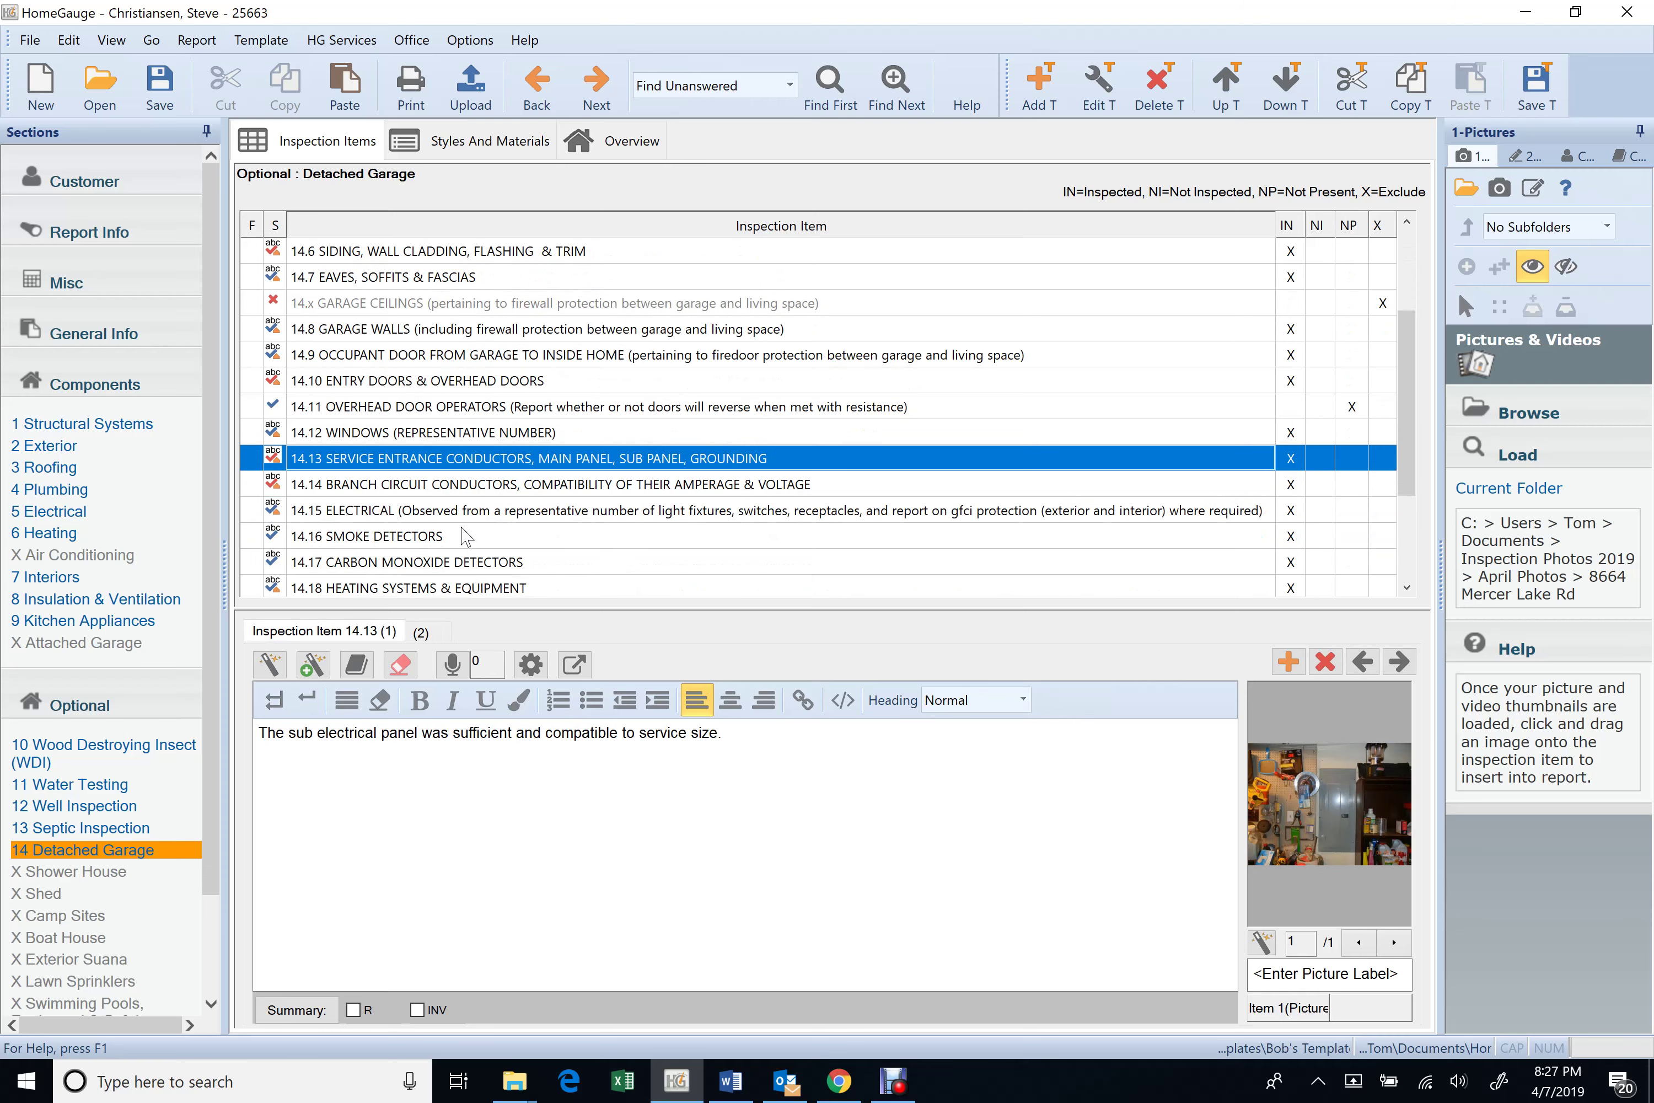
left_click(427, 632)
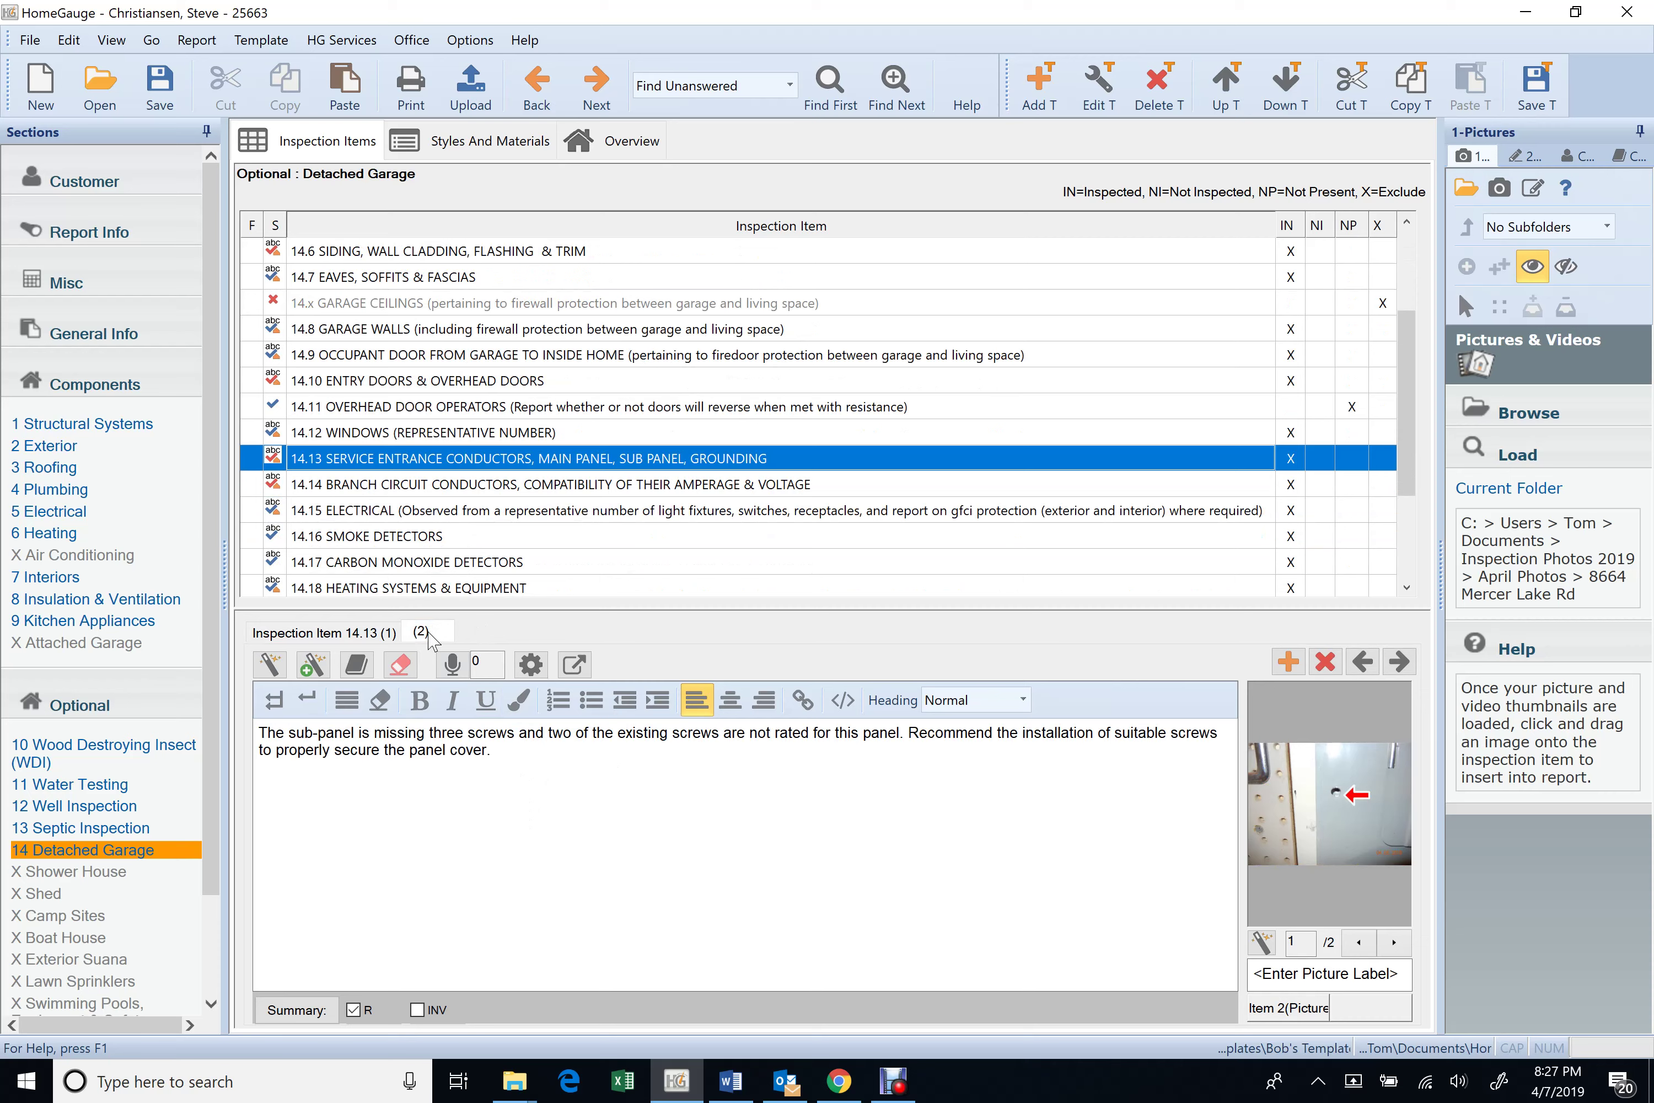
- Read all three item 14.14 branch circuit comments and view picture 2 of the third one
left_click(433, 483)
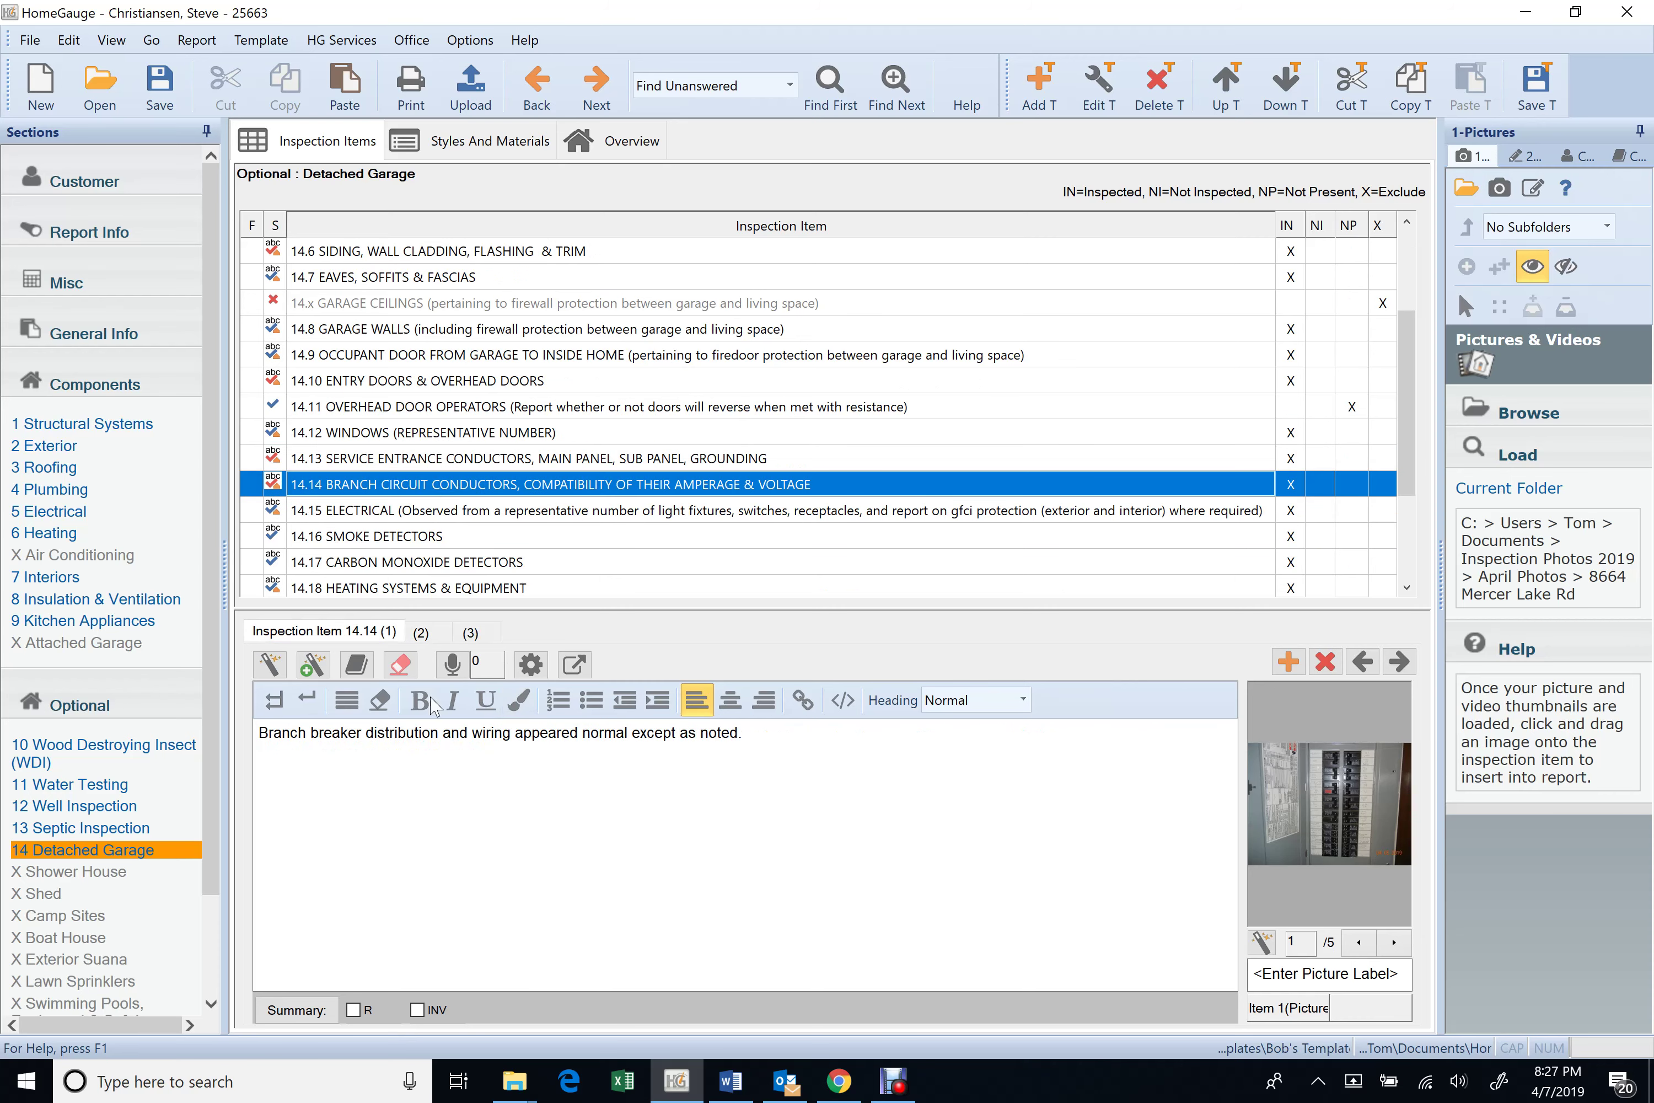
left_click(421, 632)
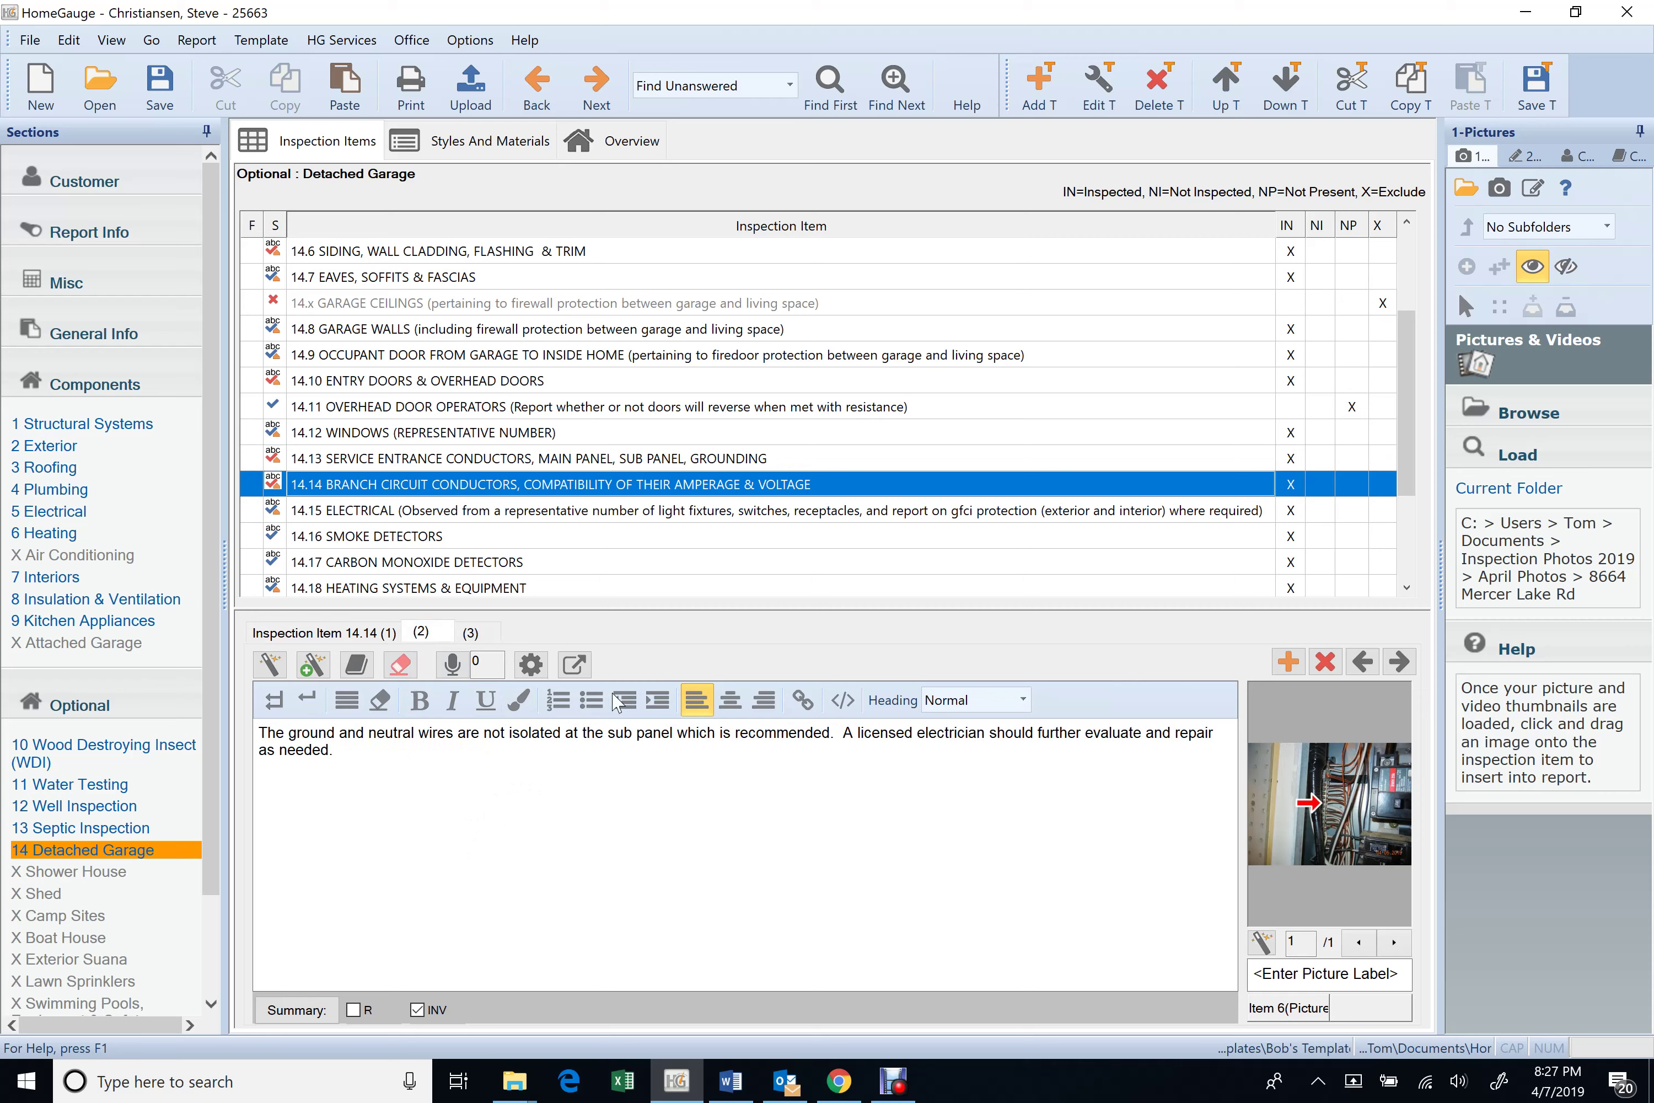
left_click(470, 631)
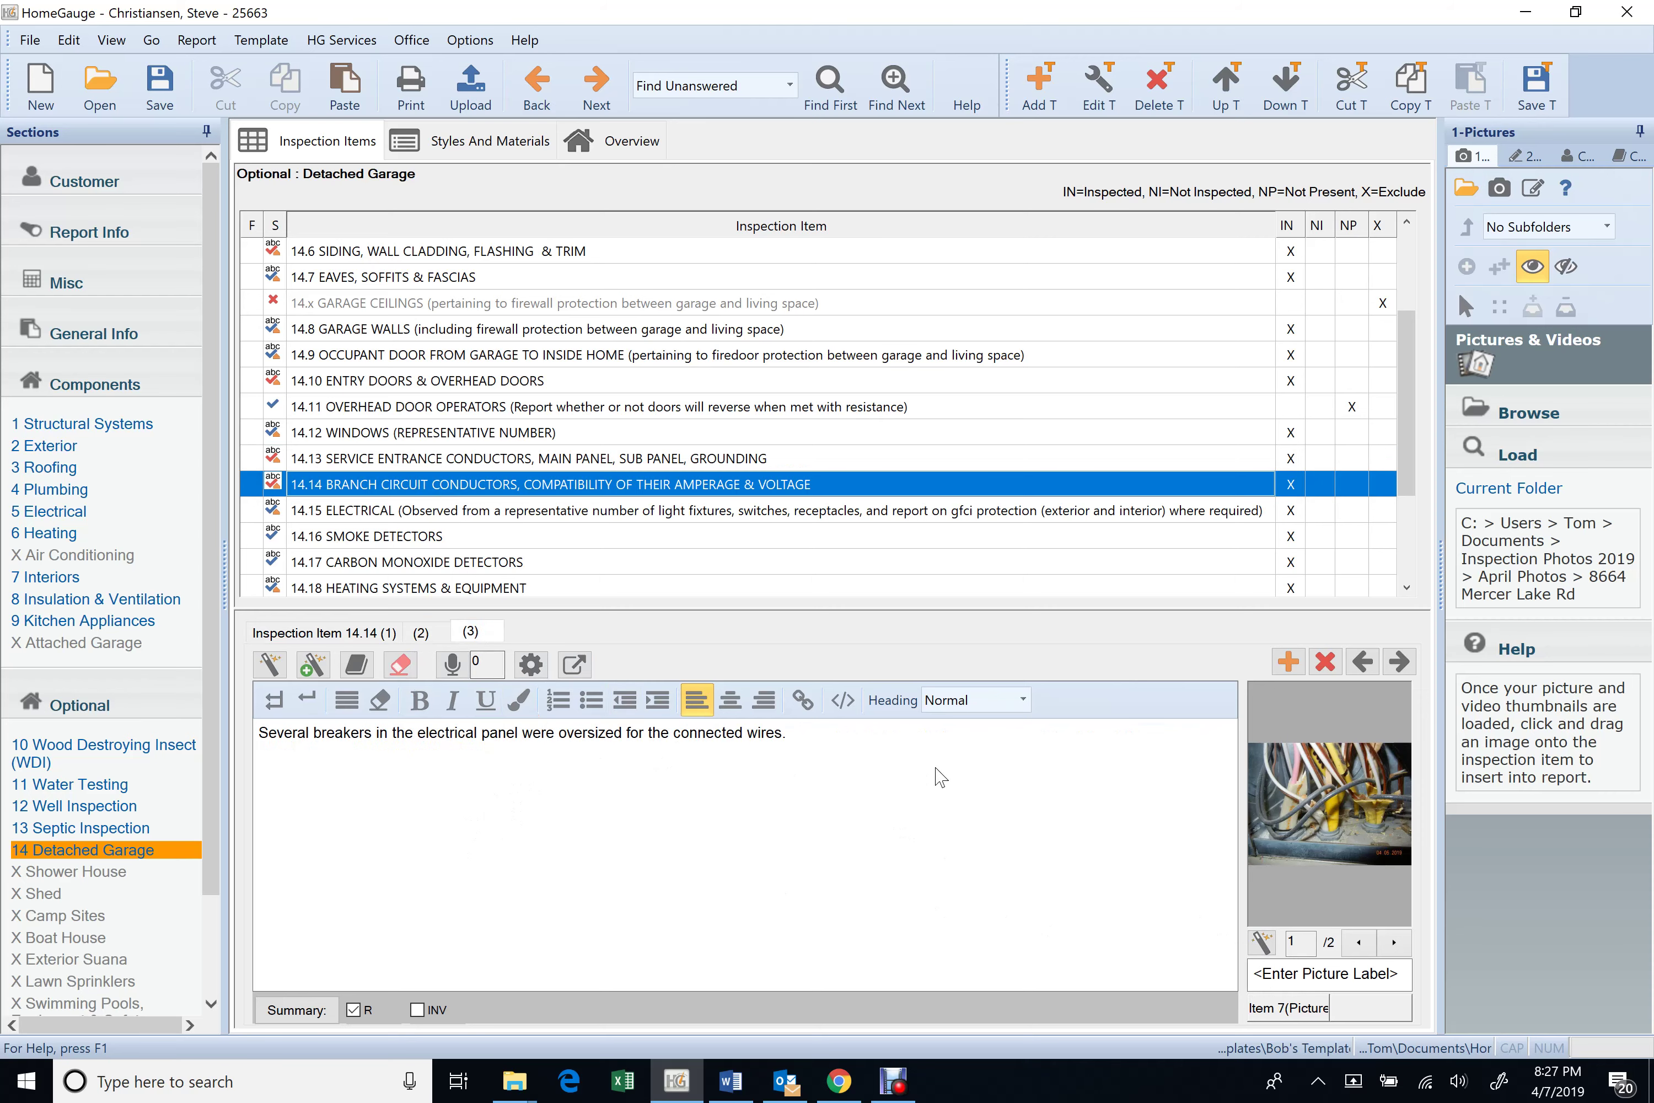
left_click(1393, 943)
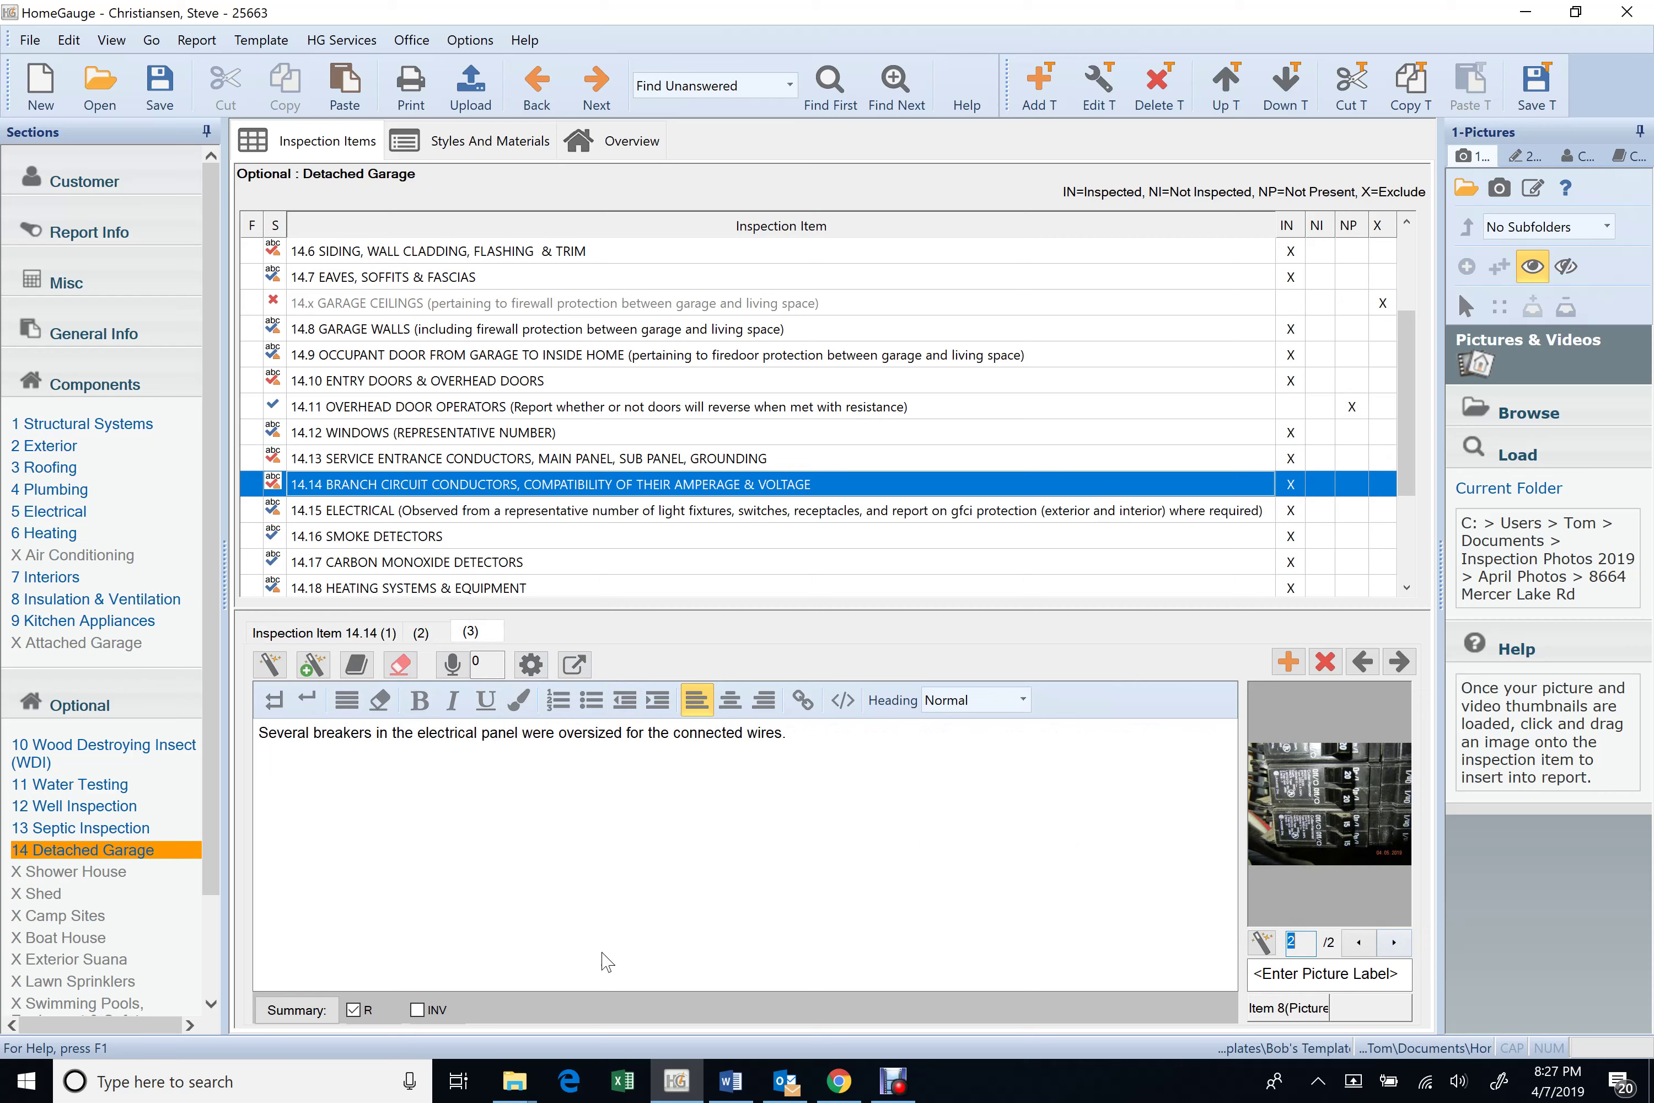
- Review the electrical item 14.15 and the smoke detector item 14.16, highlighting "before moving into the house" in the smoke detector comment
scroll(519, 540, "down", 1)
scroll(523, 541, "down", 1)
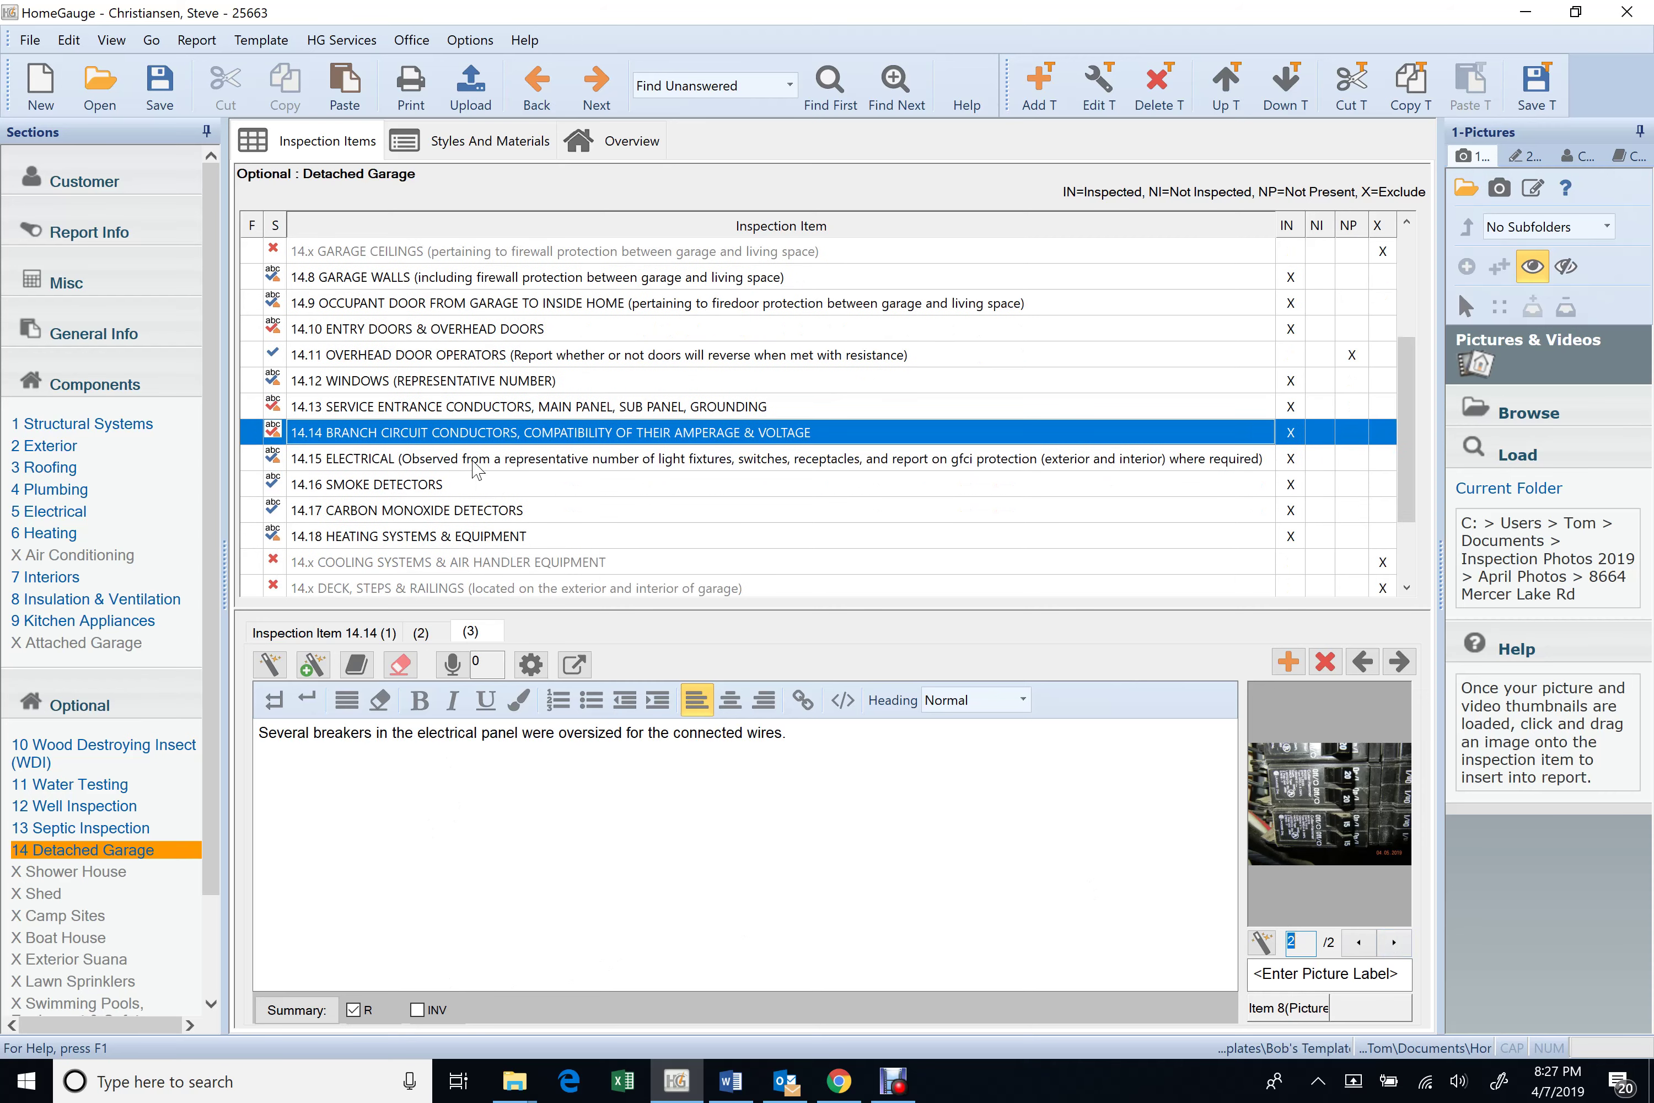
left_click(471, 464)
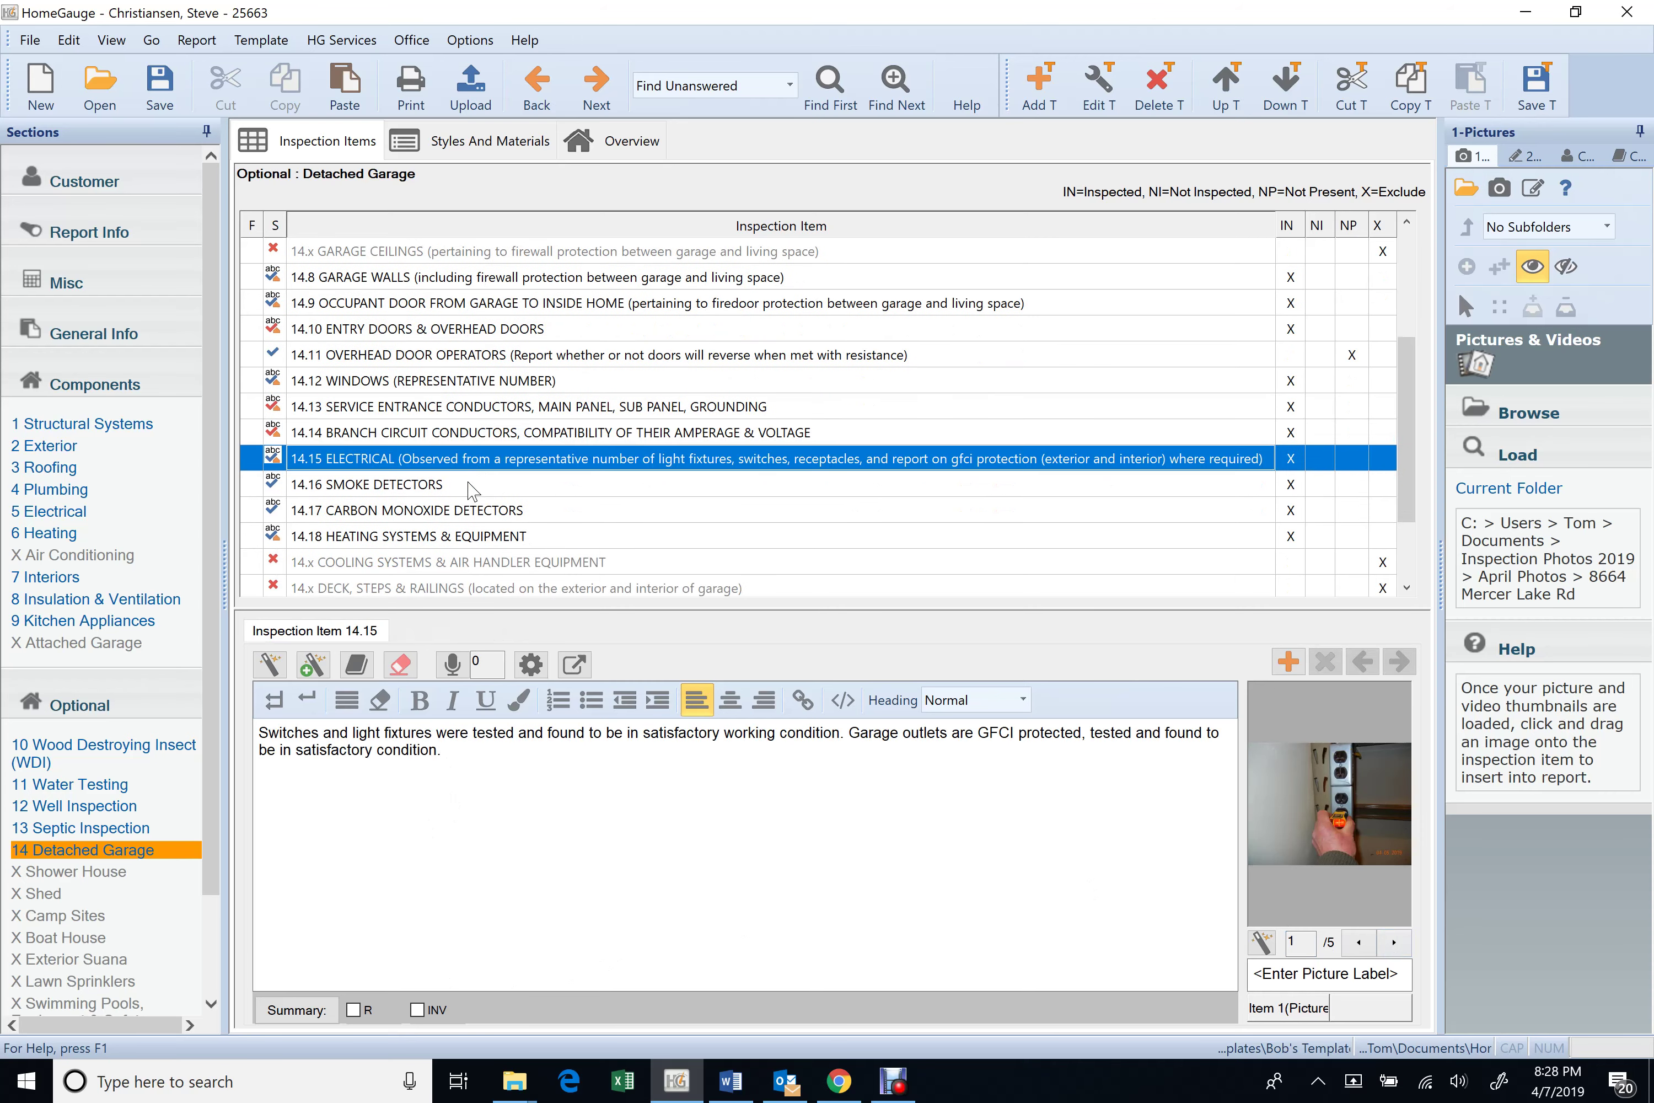
left_click(470, 487)
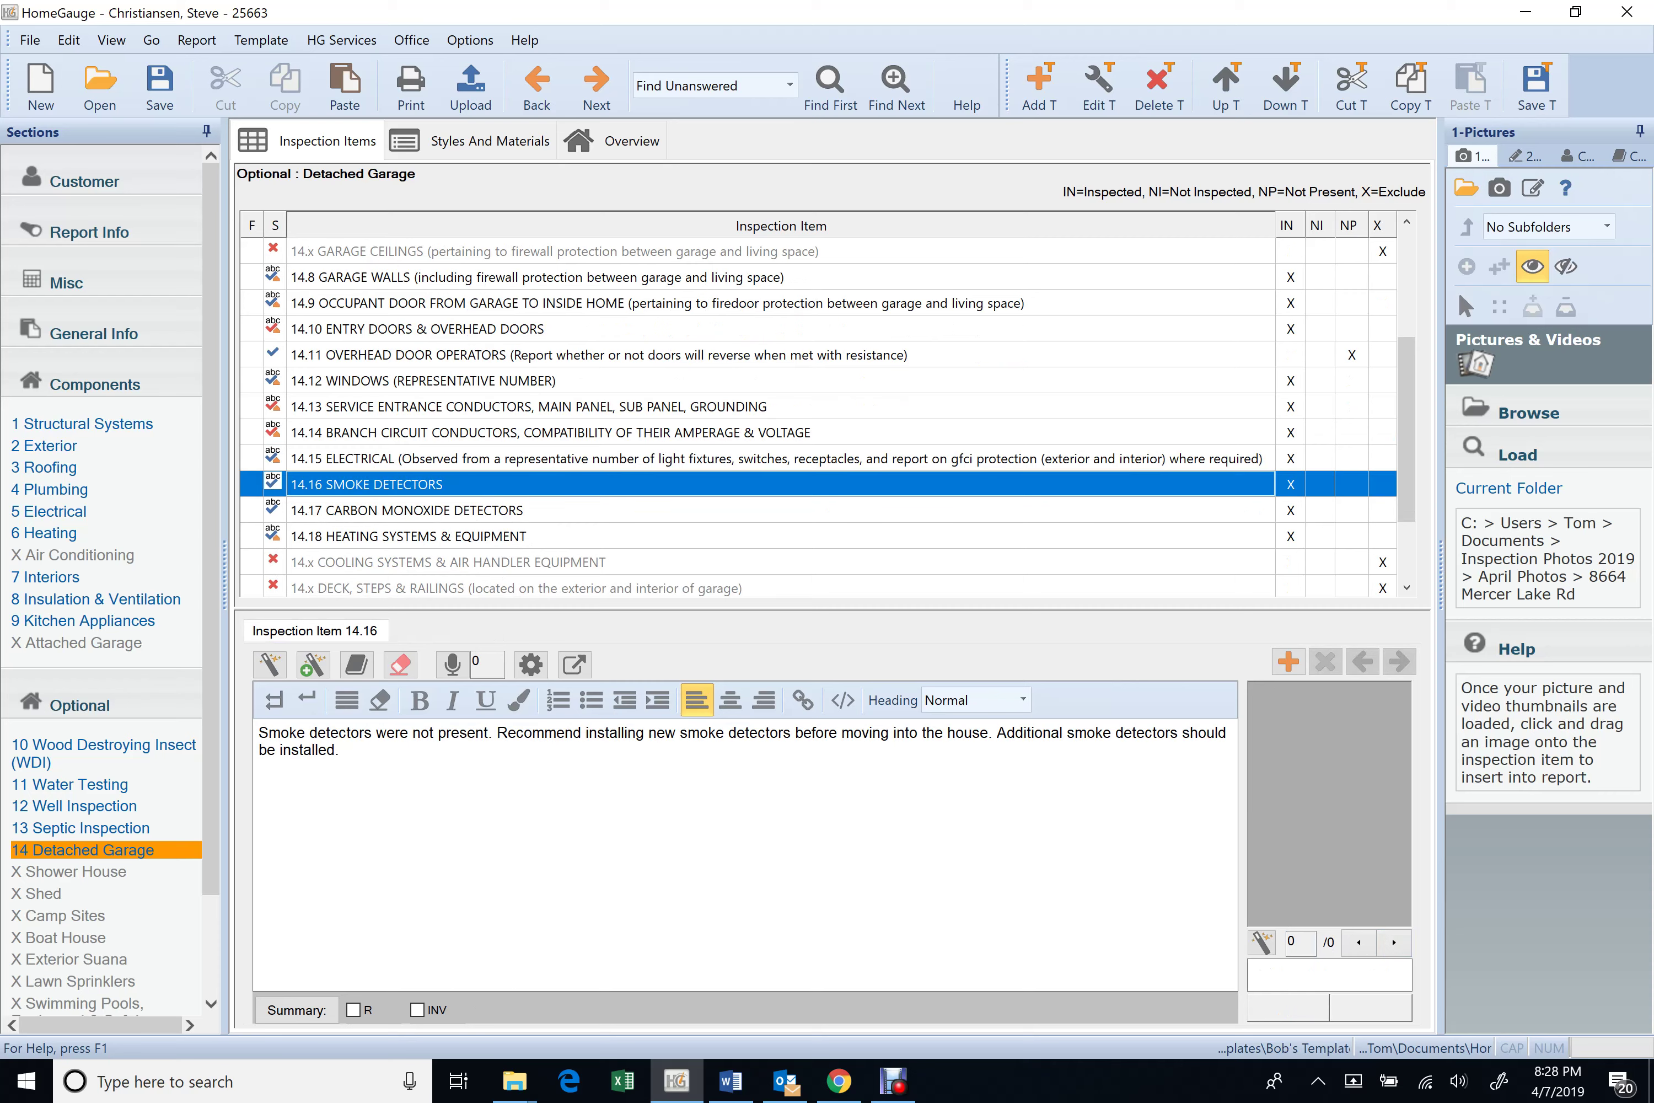
left_click_drag(791, 733, 949, 733)
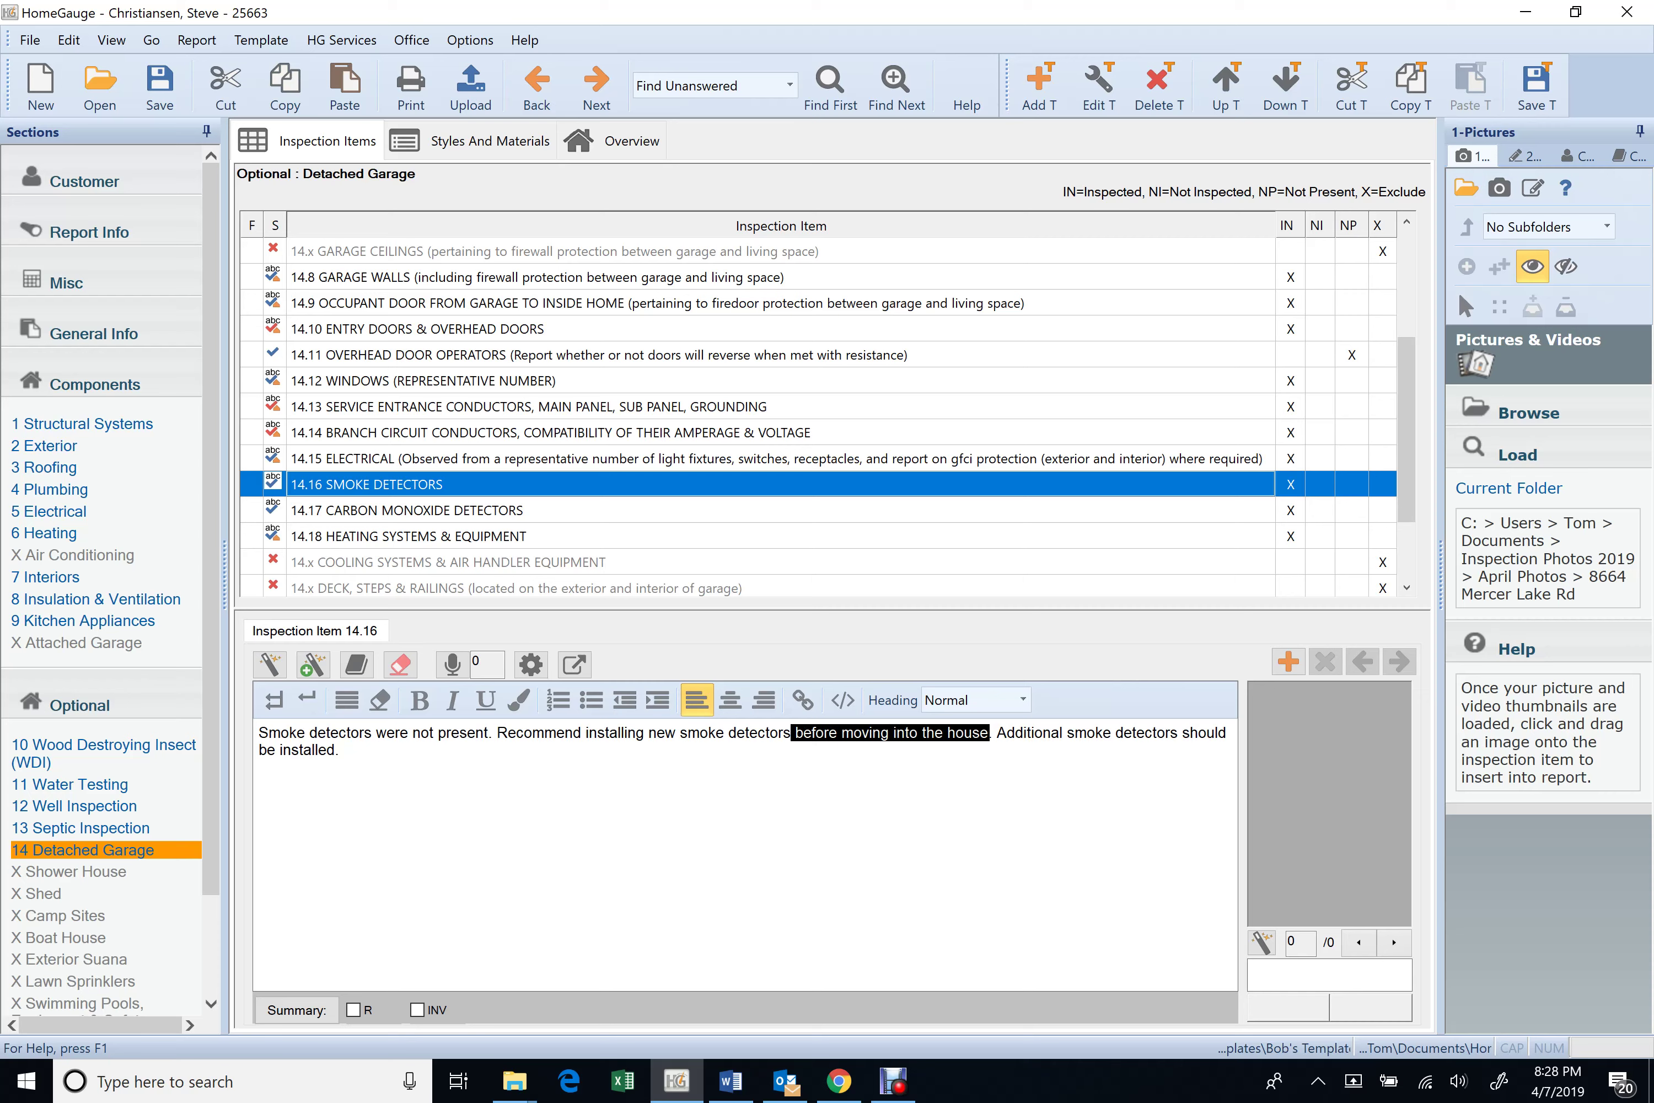
key("Right")
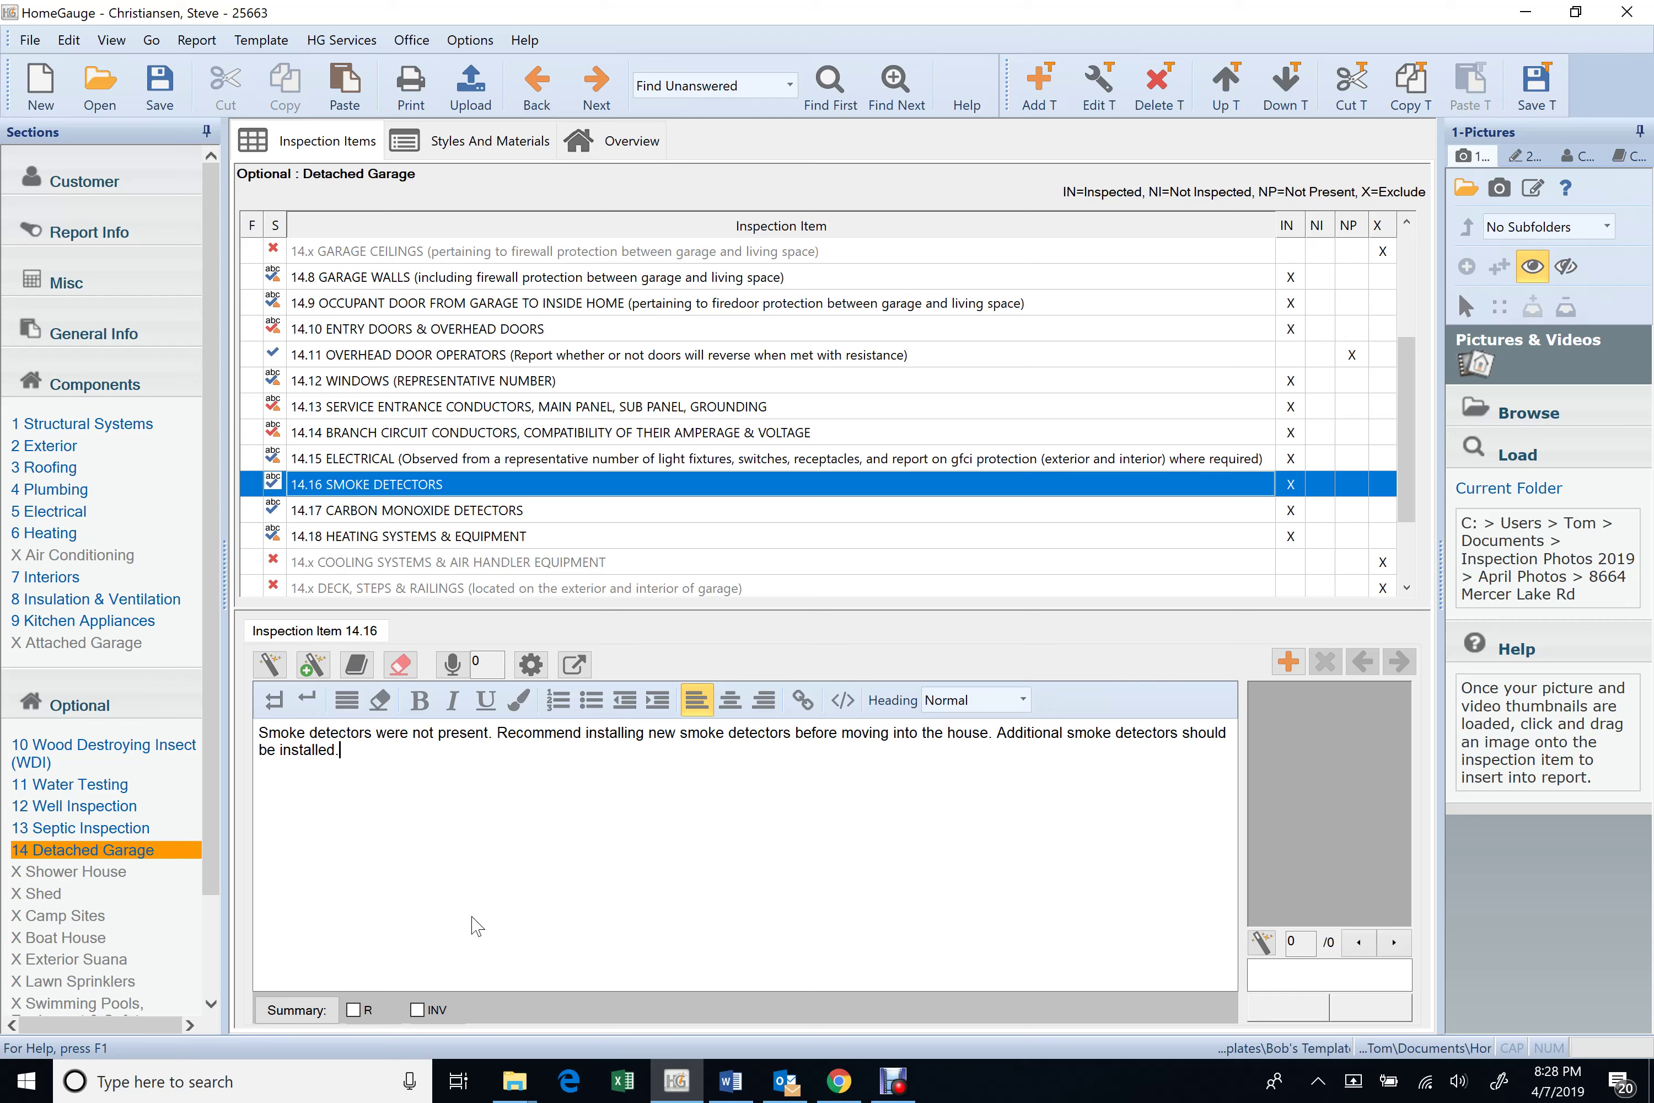
- Review the carbon monoxide detector item 14.17 and the heating item 14.18, browsing the heating pictures to picture 4 and back to 2
left_click(433, 514)
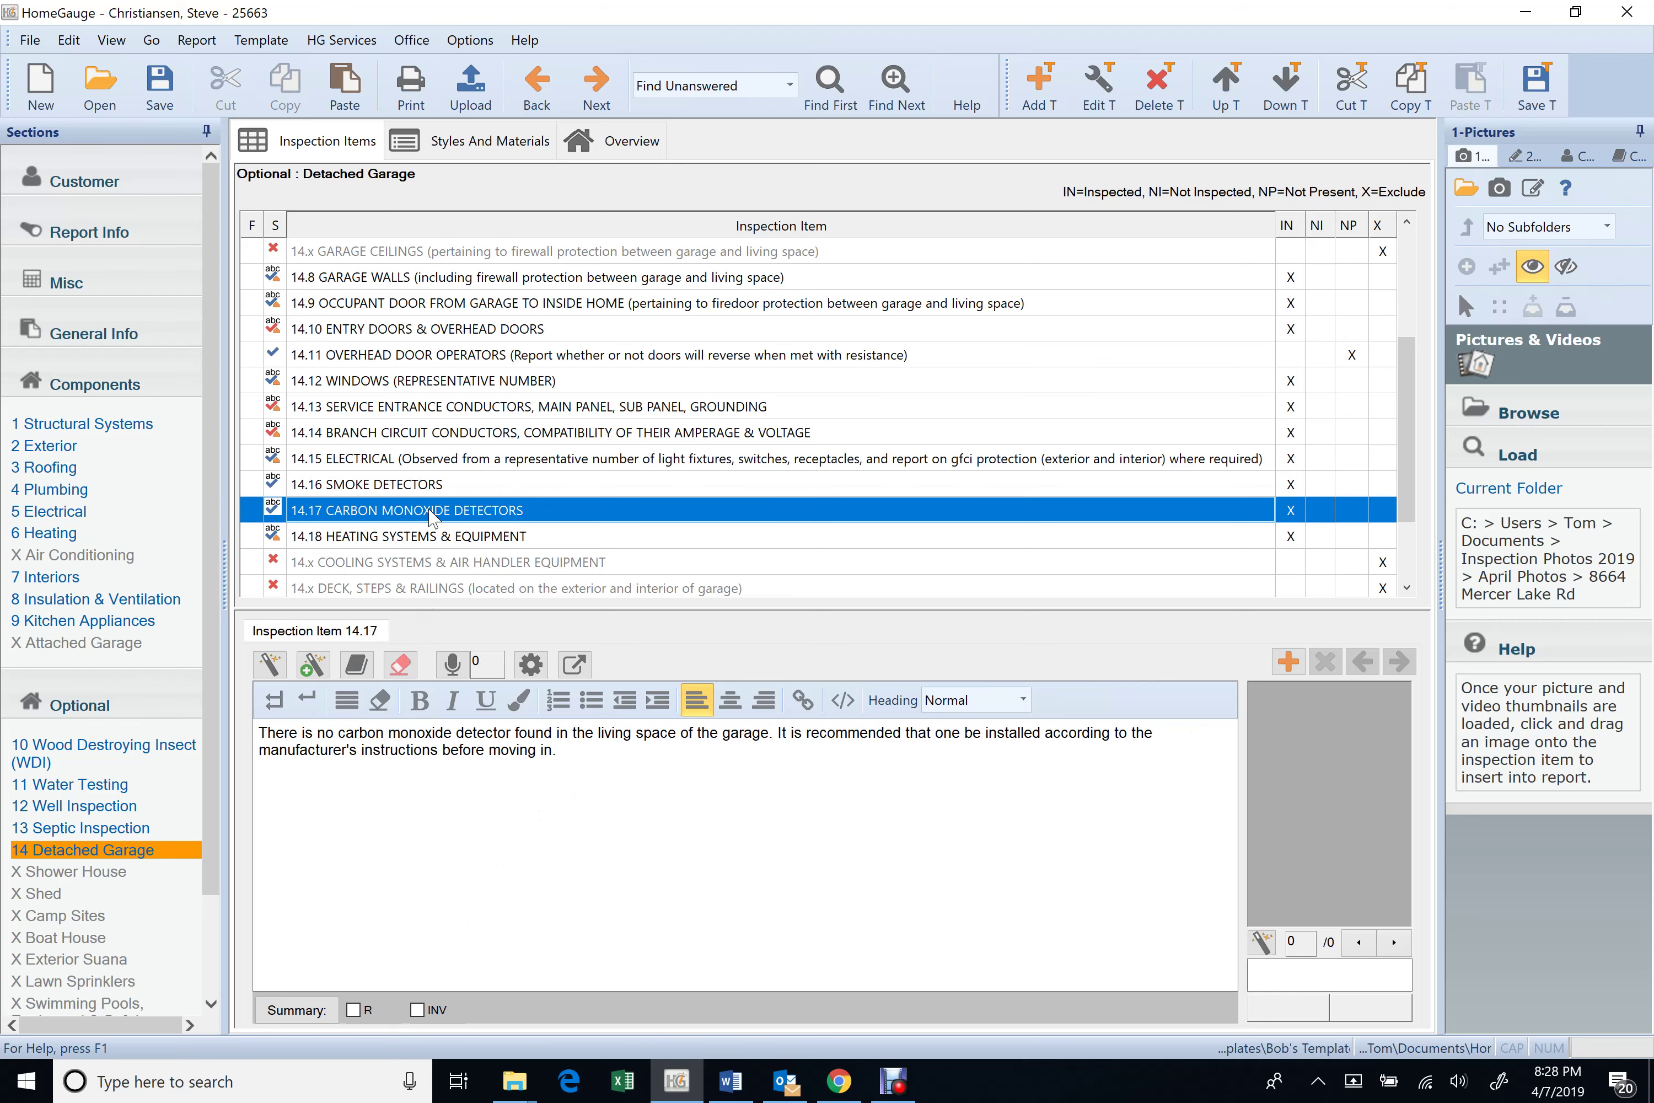
left_click(445, 541)
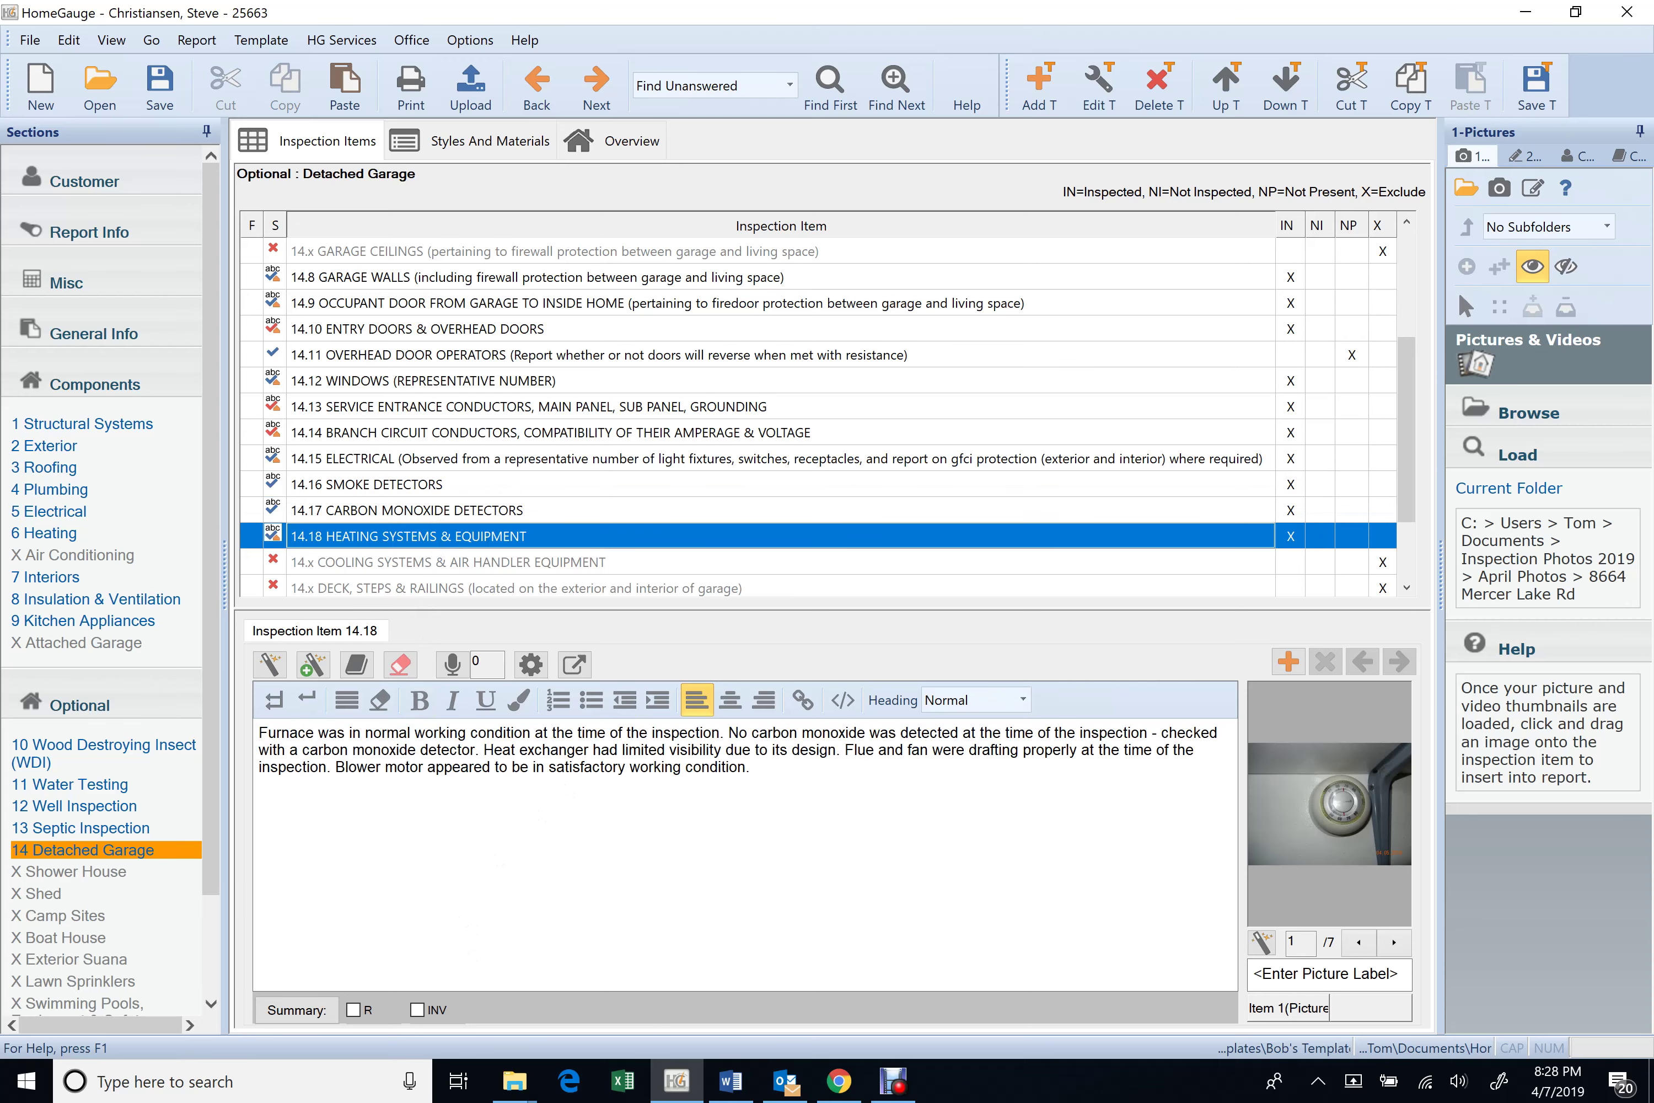
left_click(1393, 943)
left_click(1393, 943)
left_click(1392, 943)
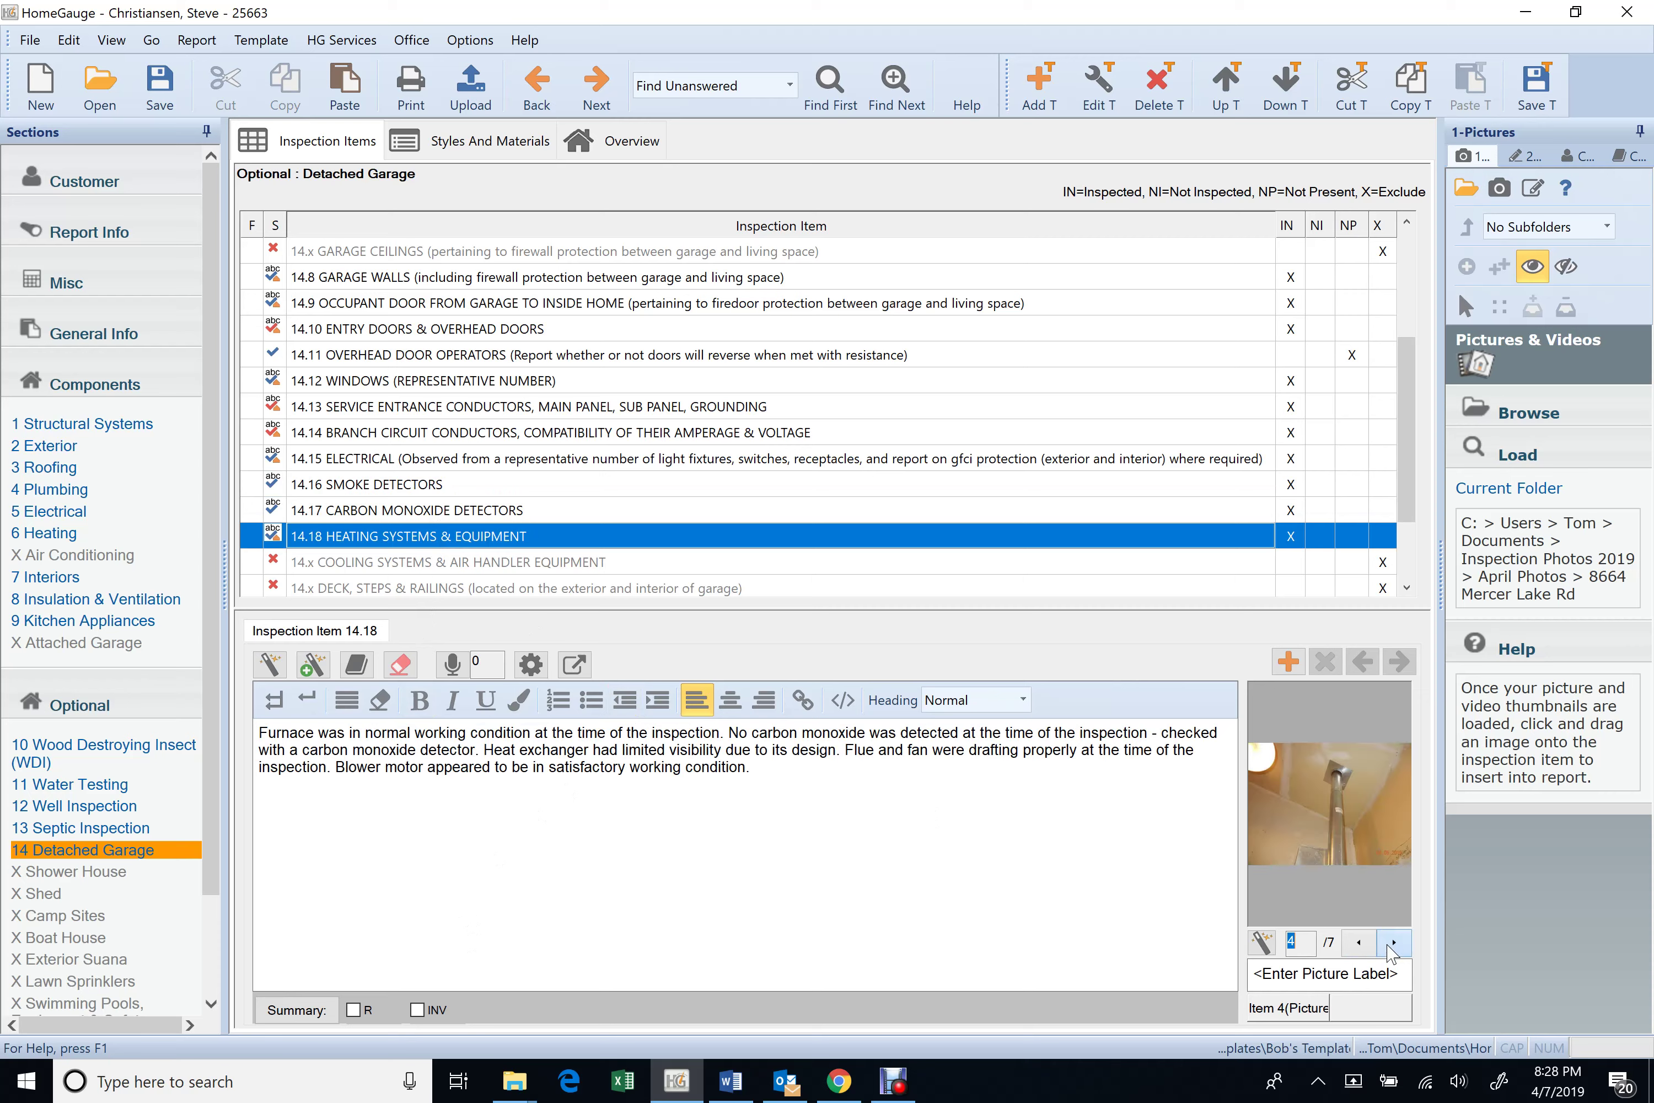
left_click(1352, 946)
left_click(1353, 946)
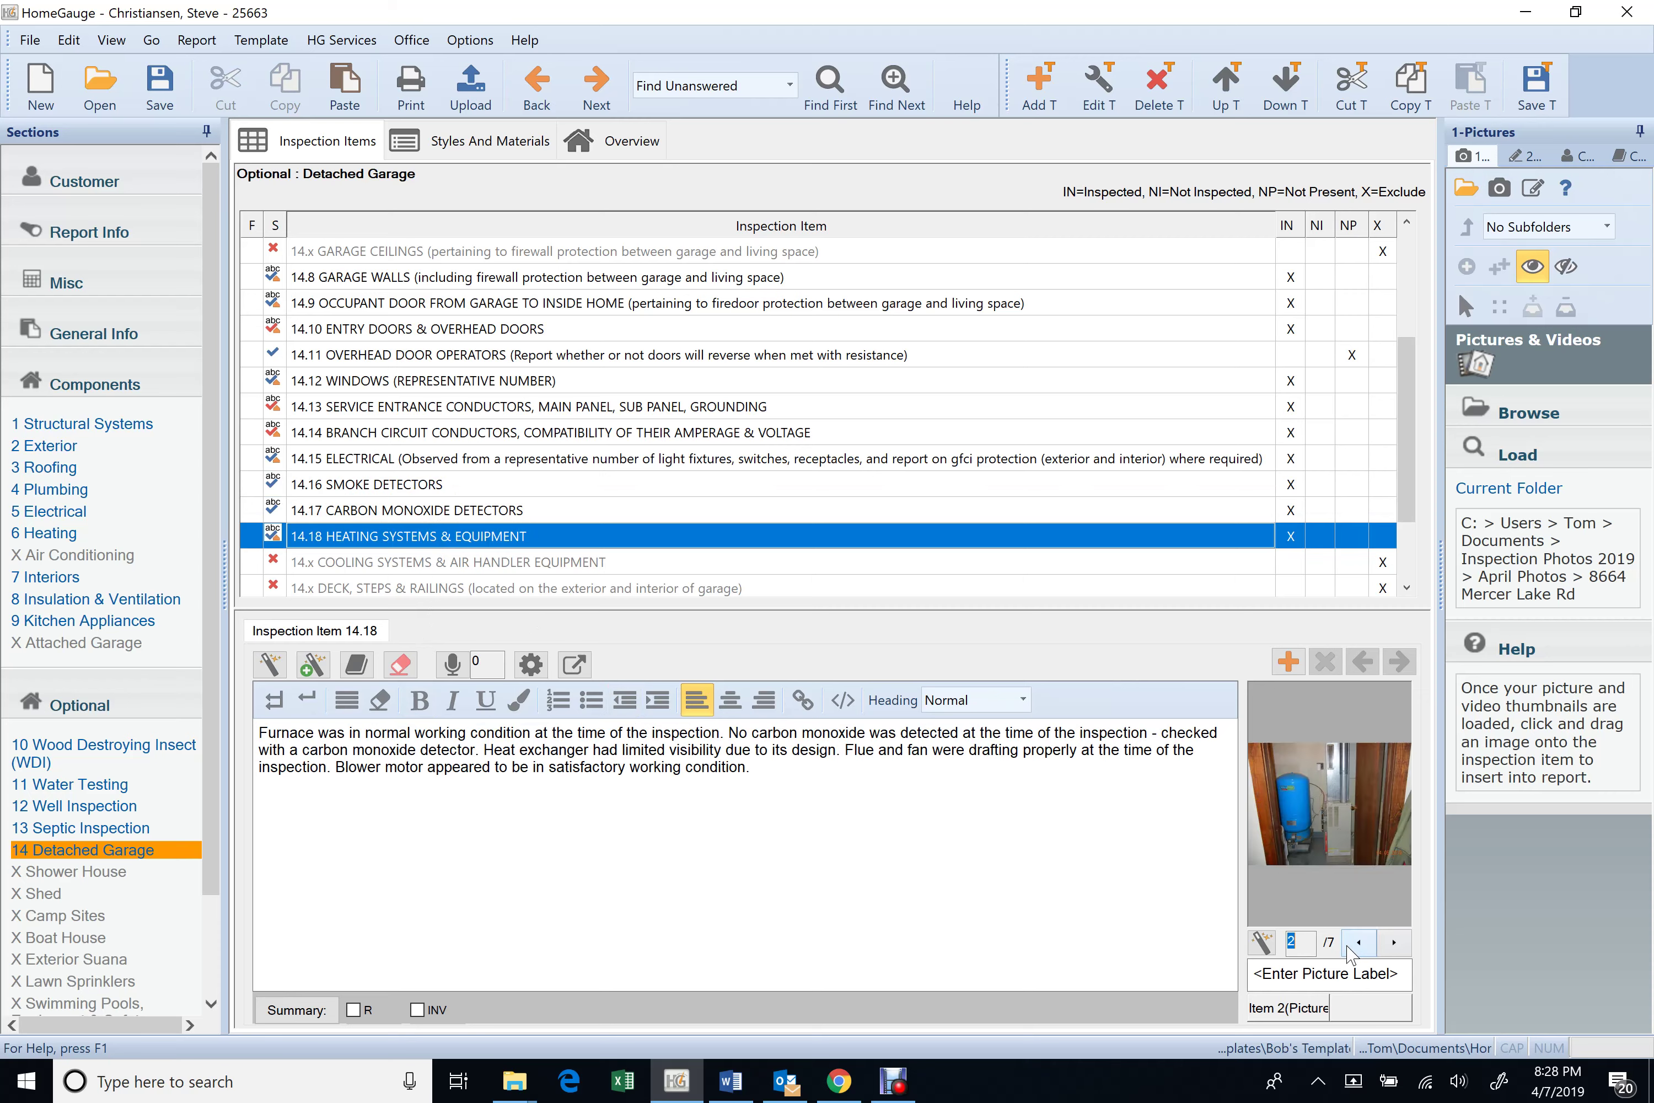
- View heating picture 1, and review plumbing items 14.19 and 14.20 and both comments of hot water item 14.21
left_click(1353, 947)
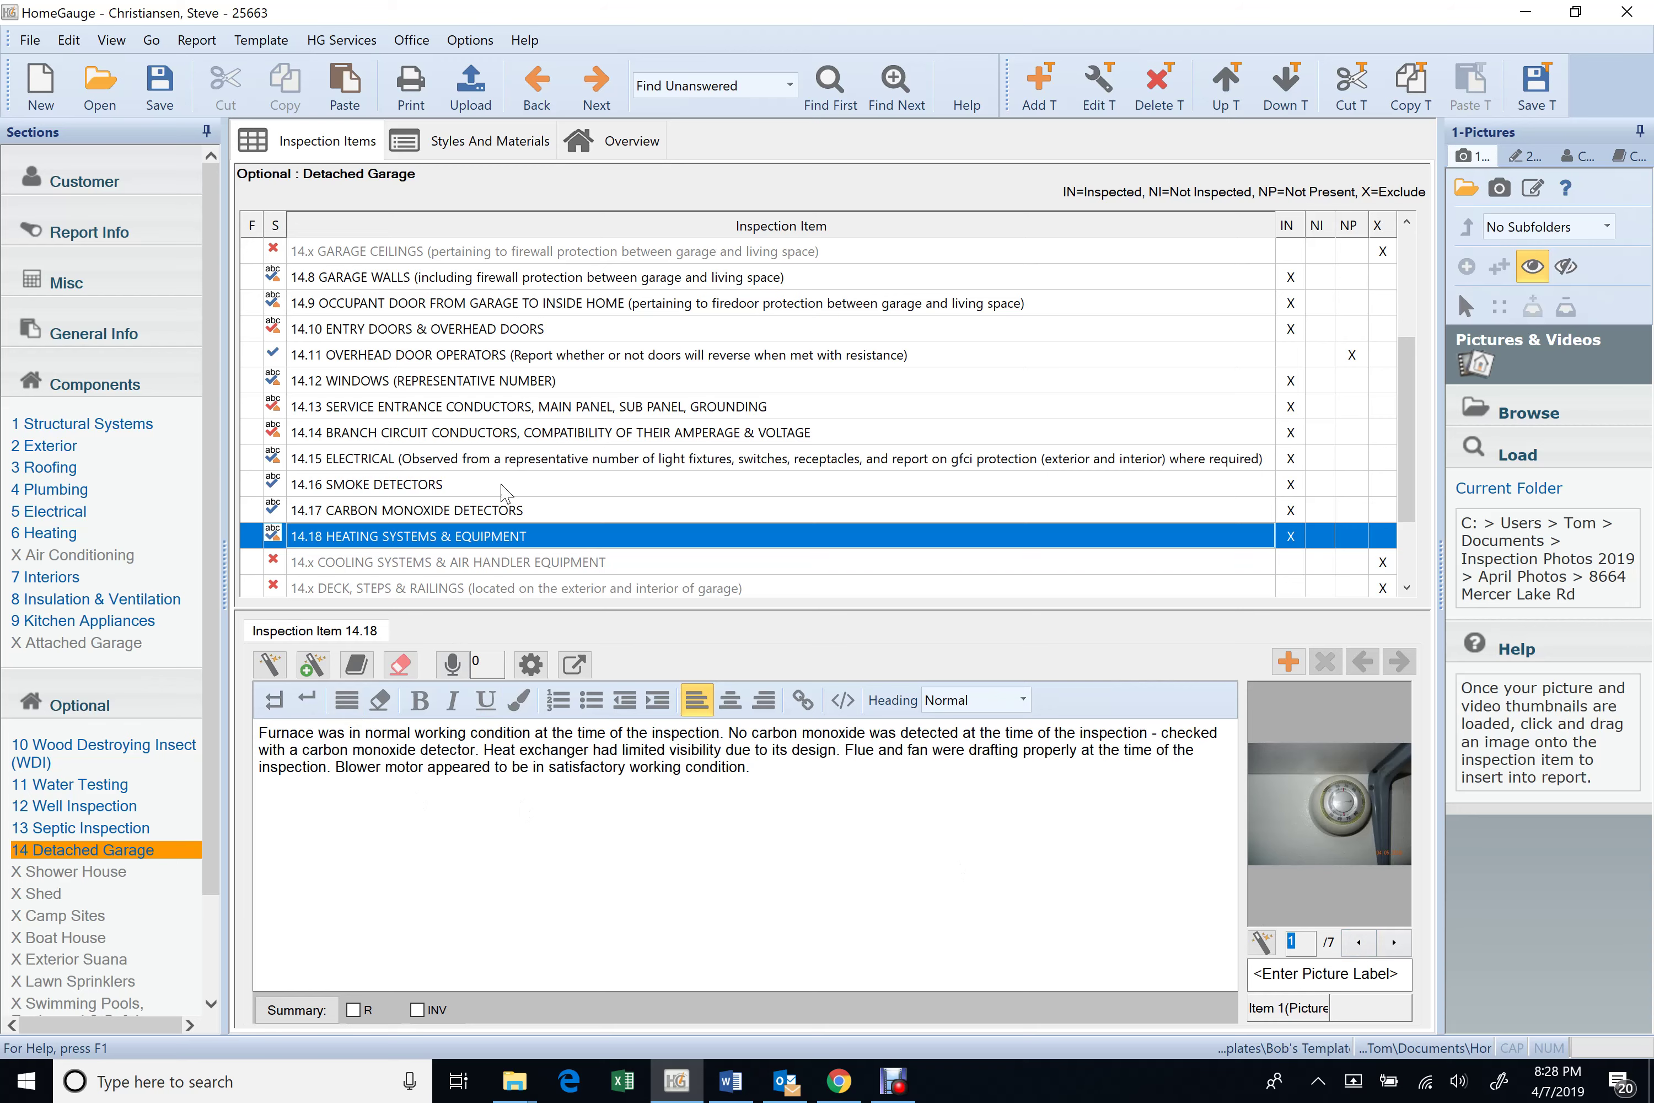
scroll(506, 498, "down", 2)
left_click(412, 512)
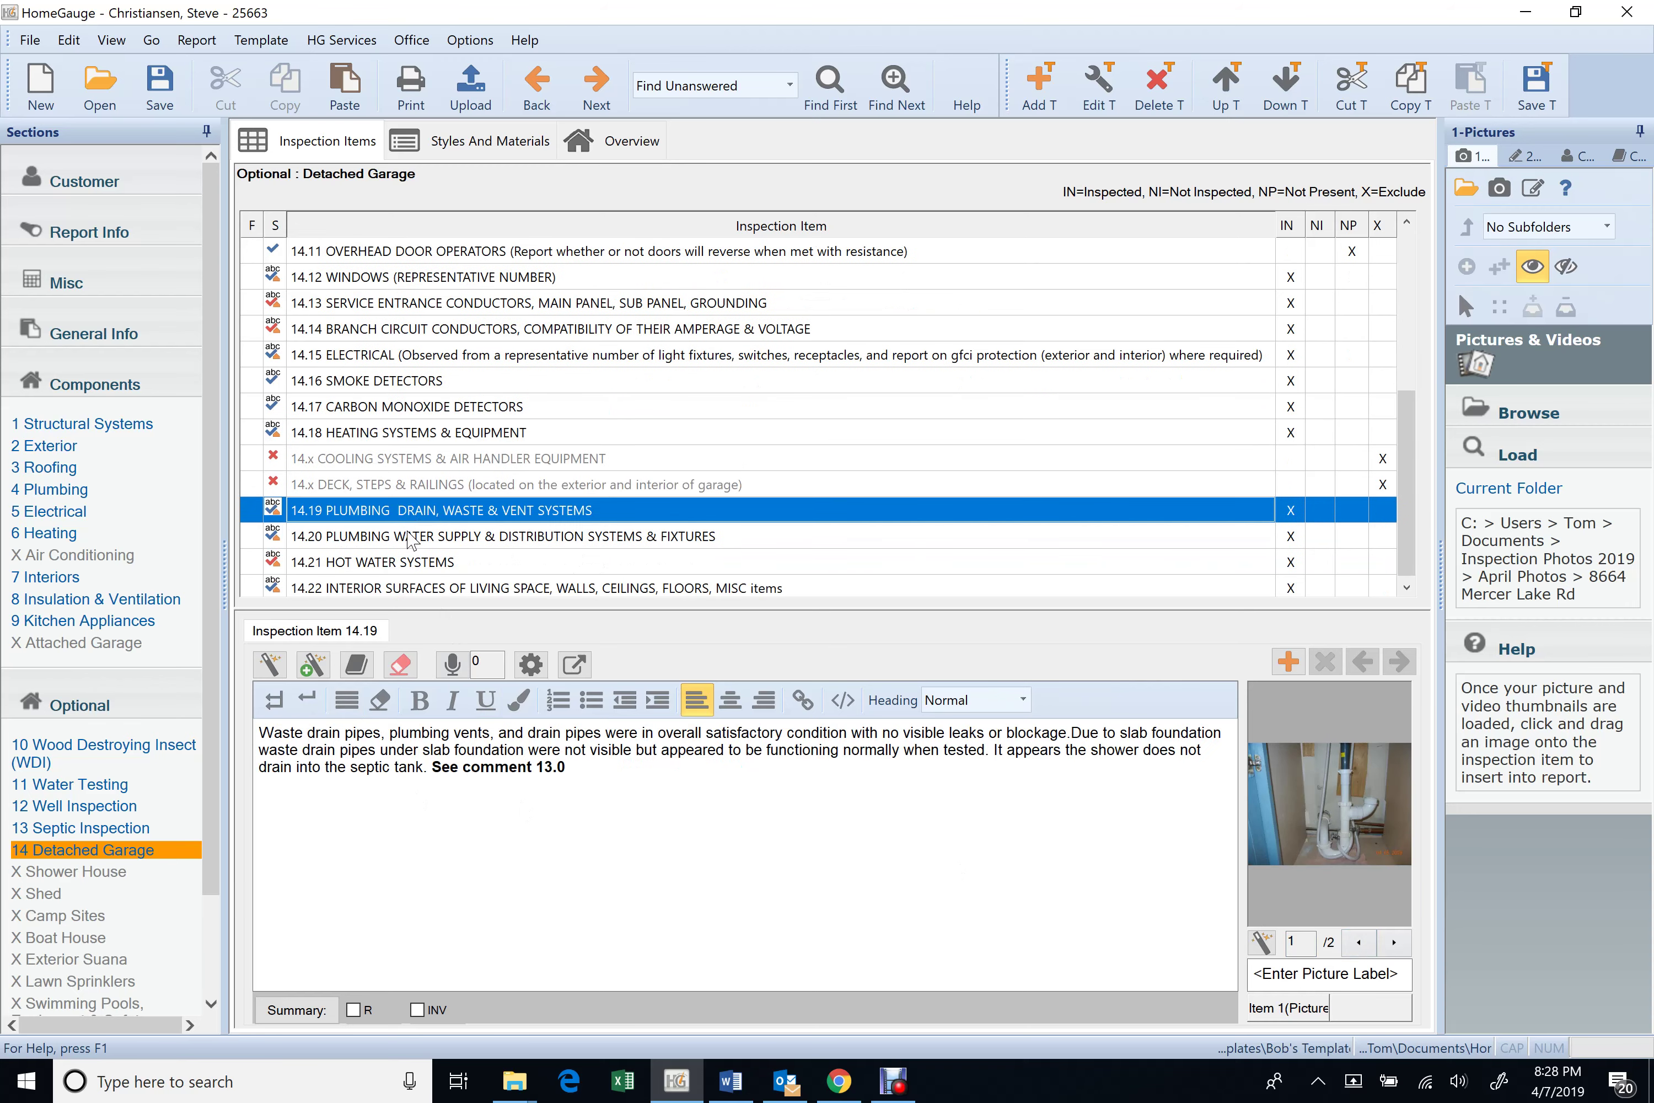
left_click(409, 535)
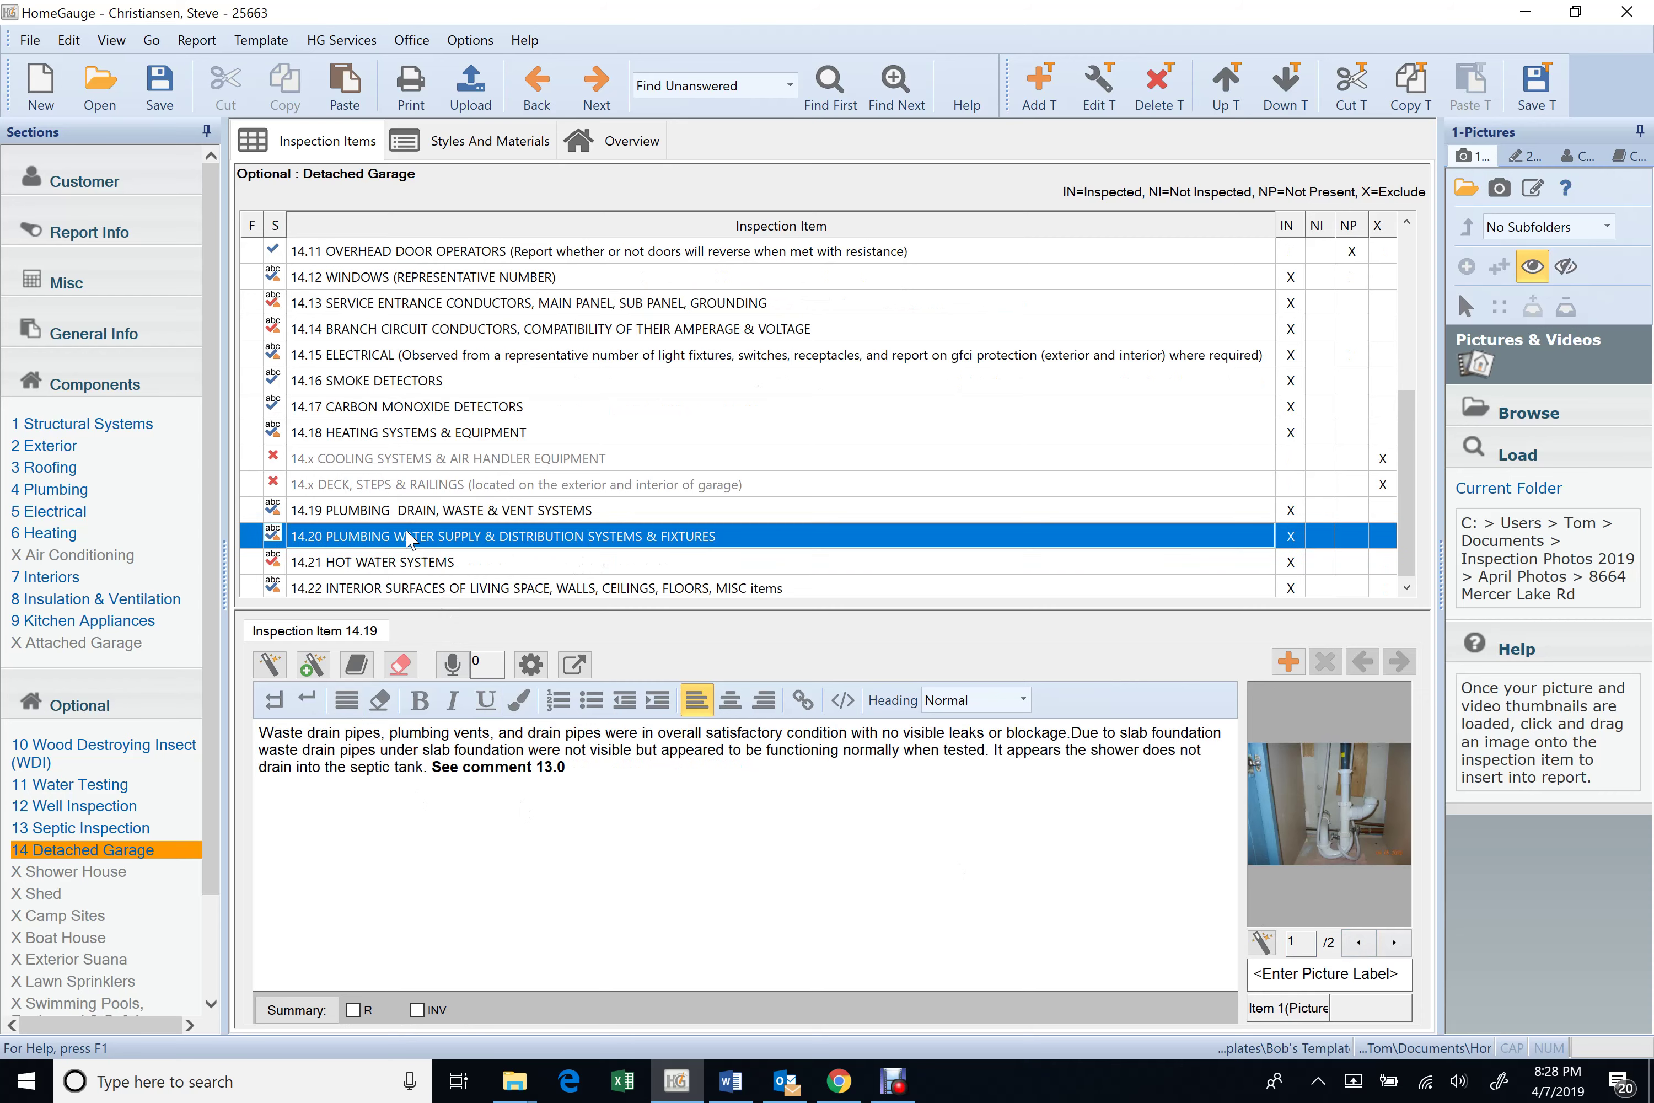
left_click(410, 562)
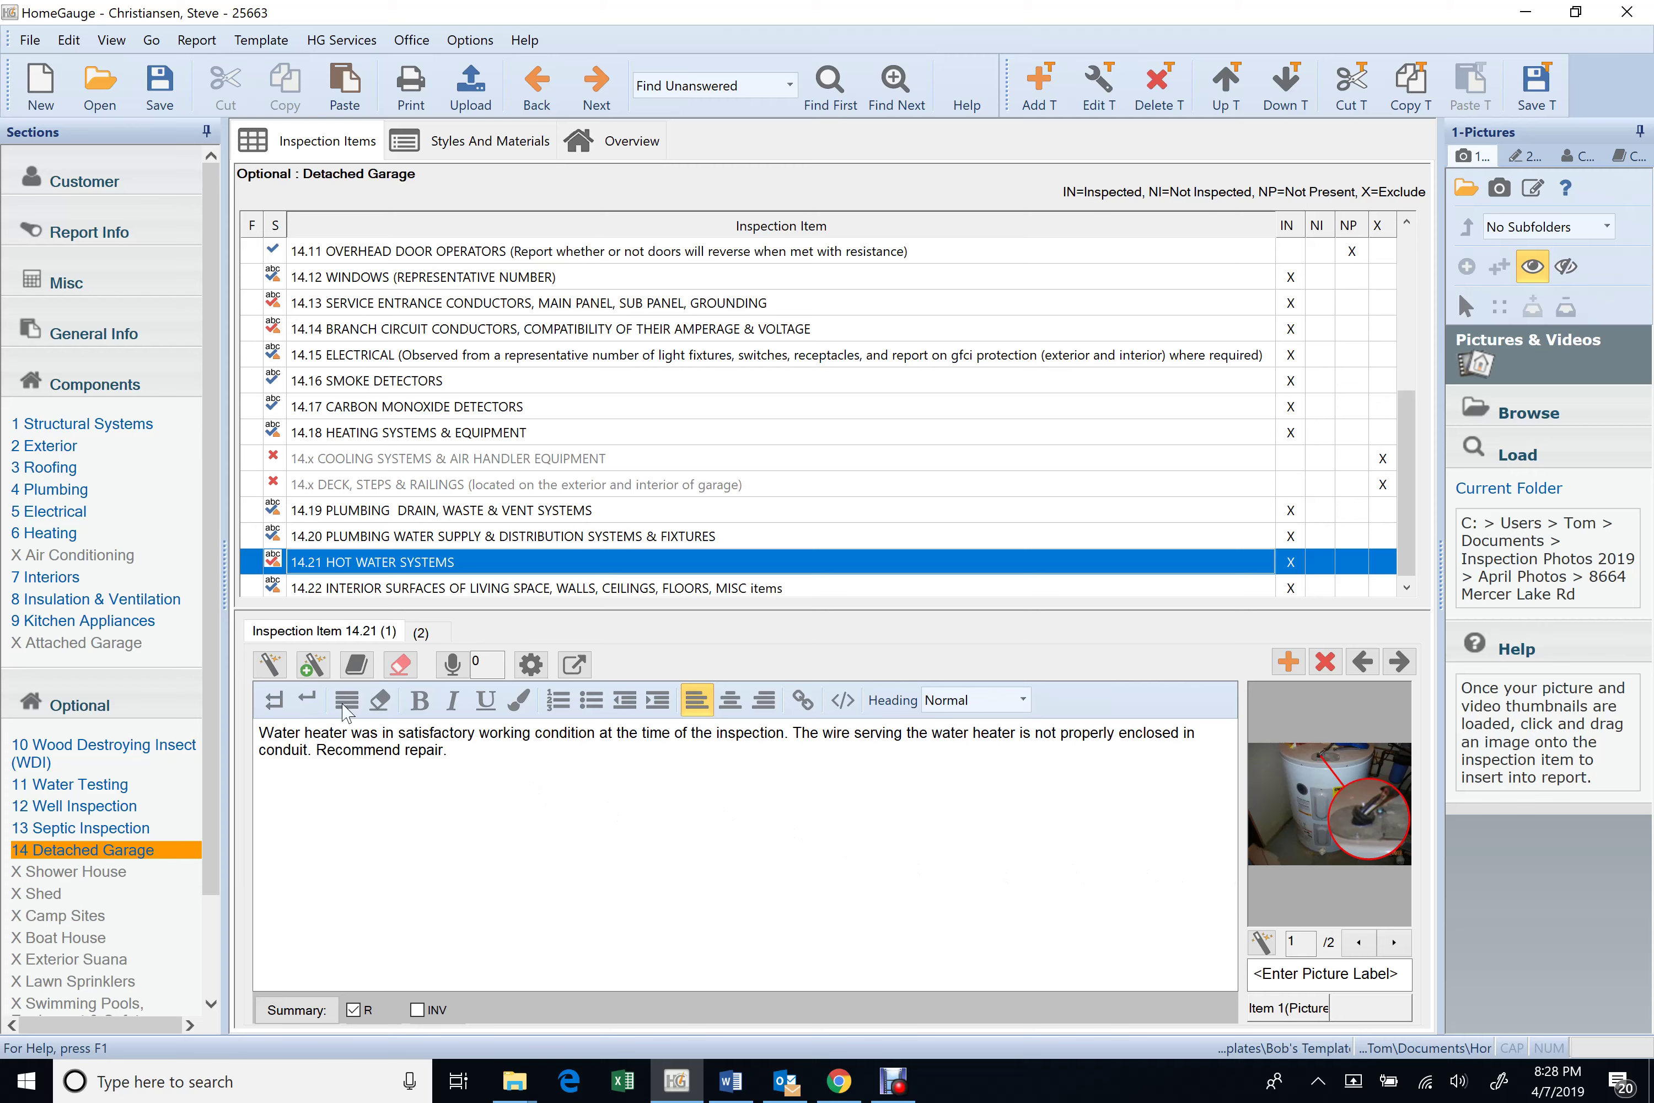
left_click(437, 633)
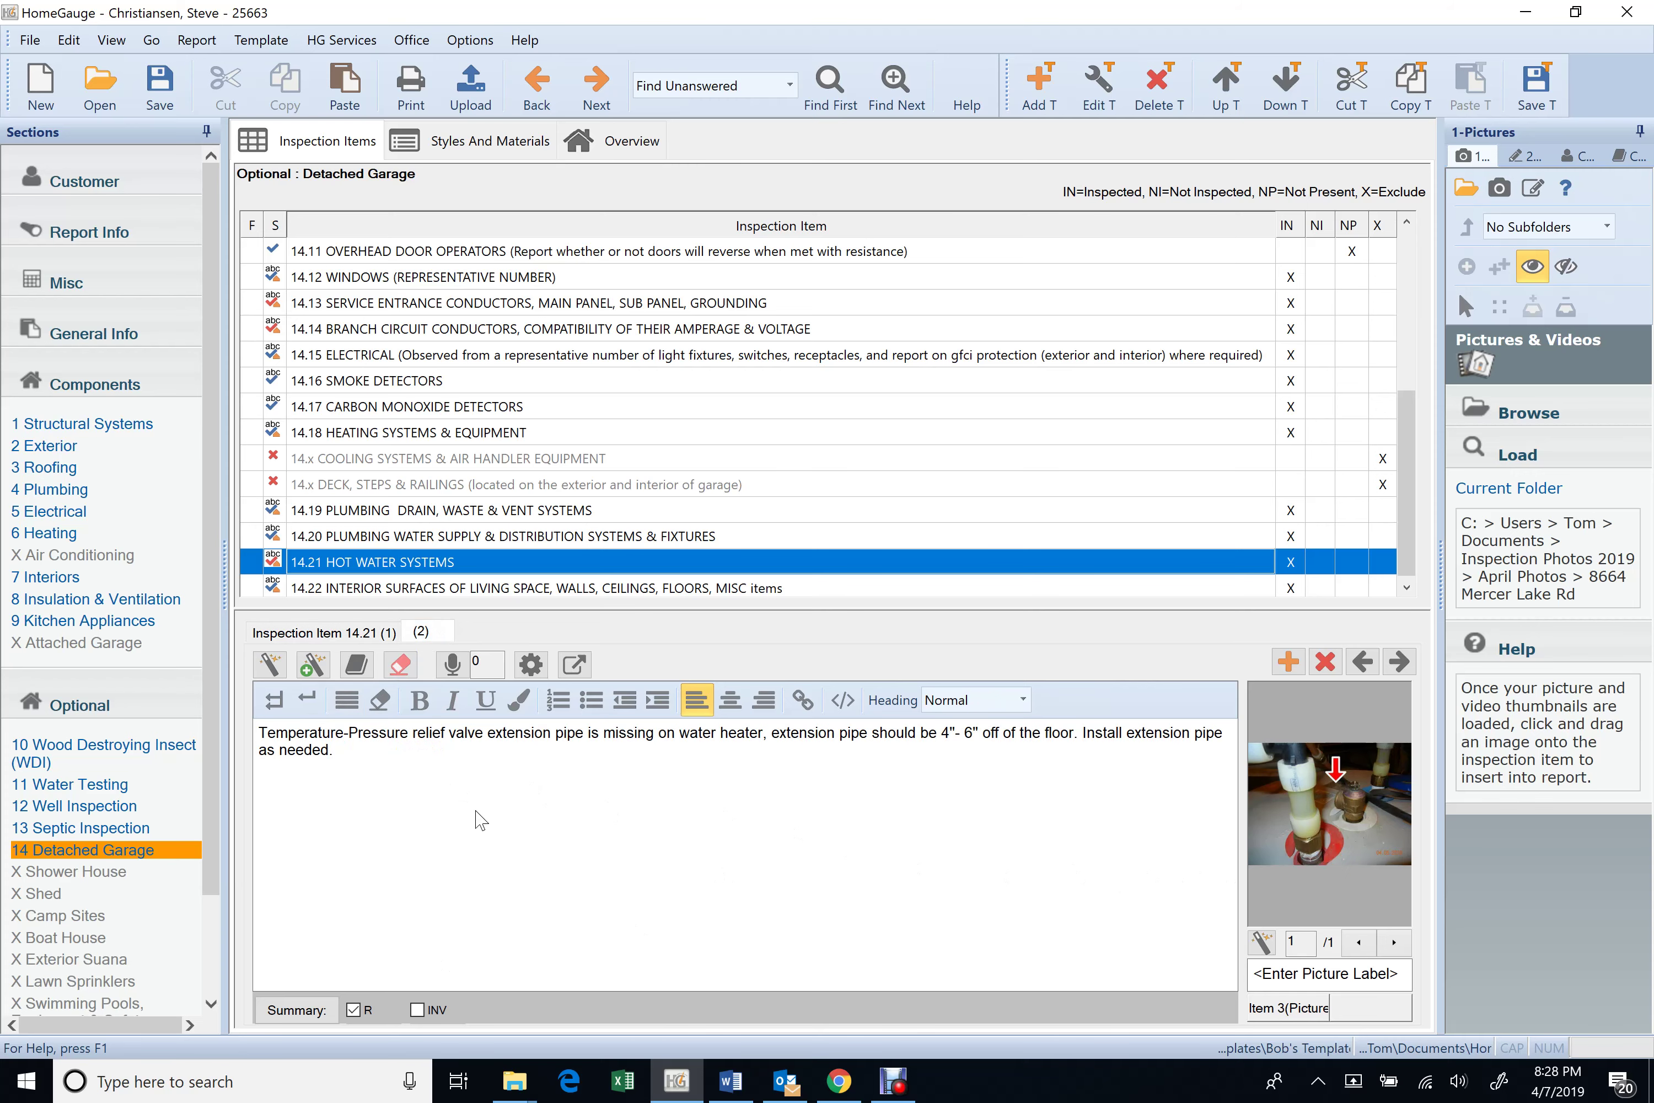
scroll(598, 498, "down", 1)
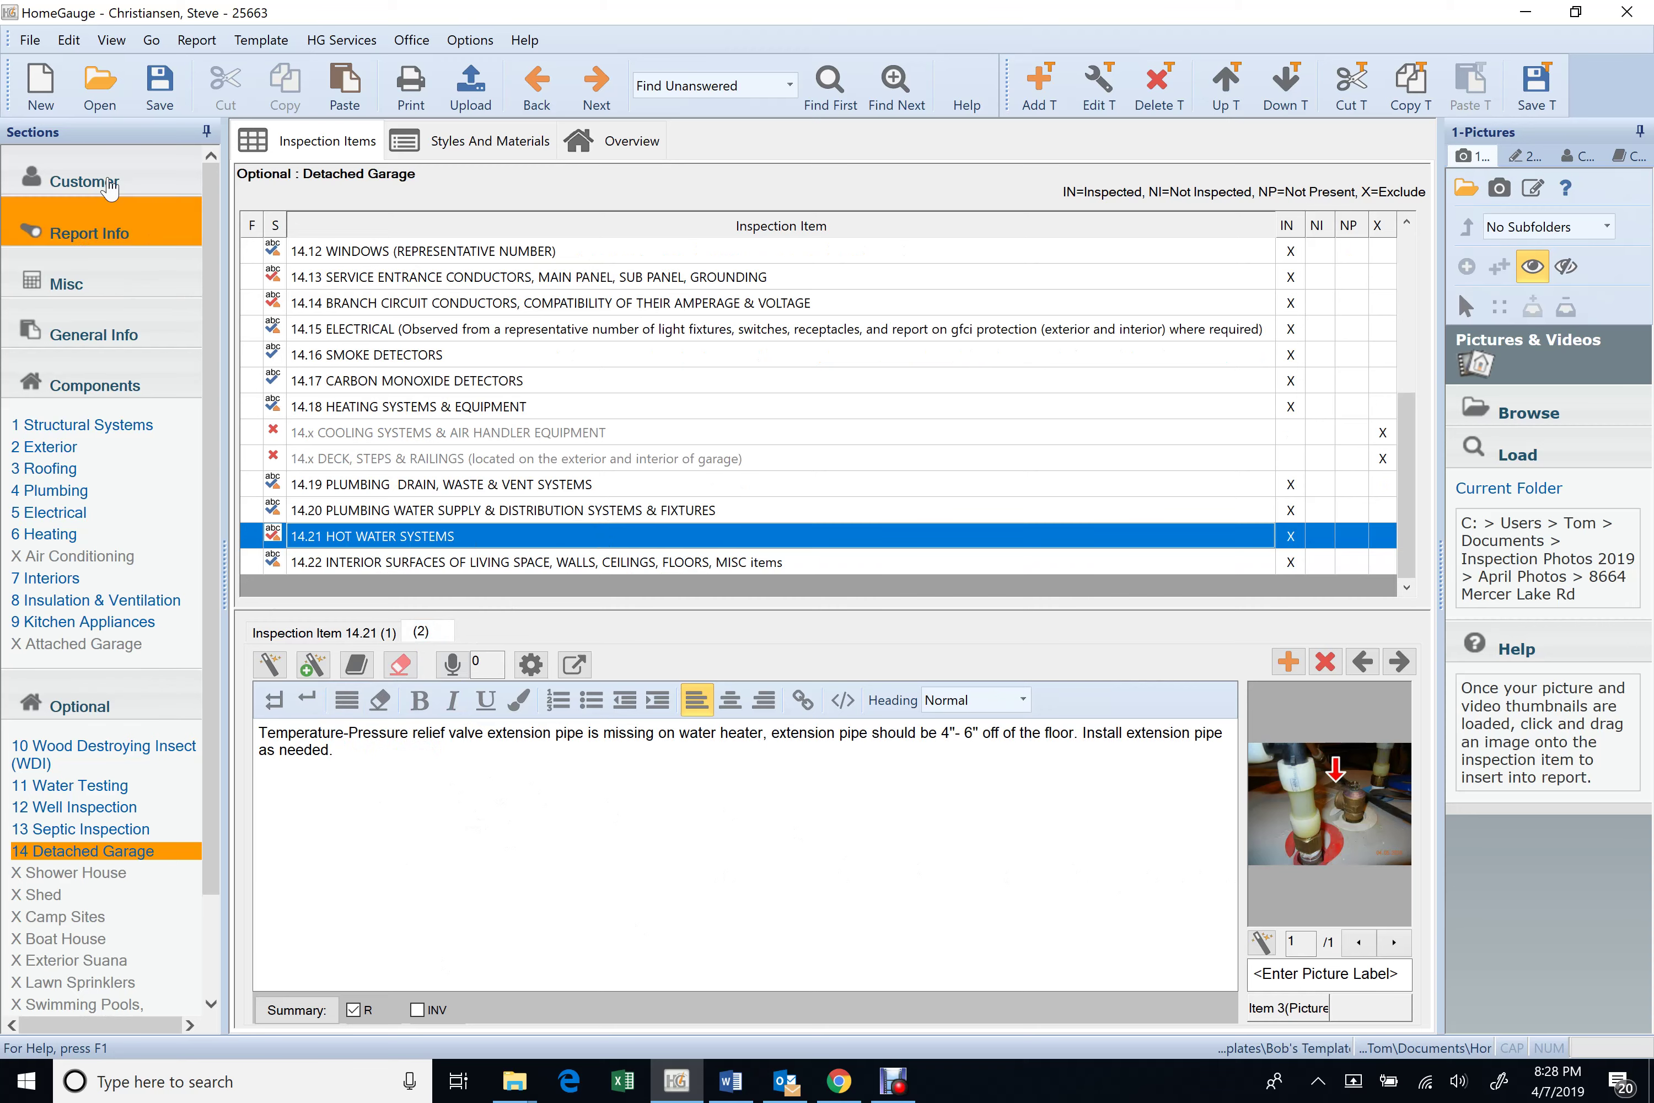
- Save the report and generate its upload preview with the Full Report For Upload document setting
left_click(143, 74)
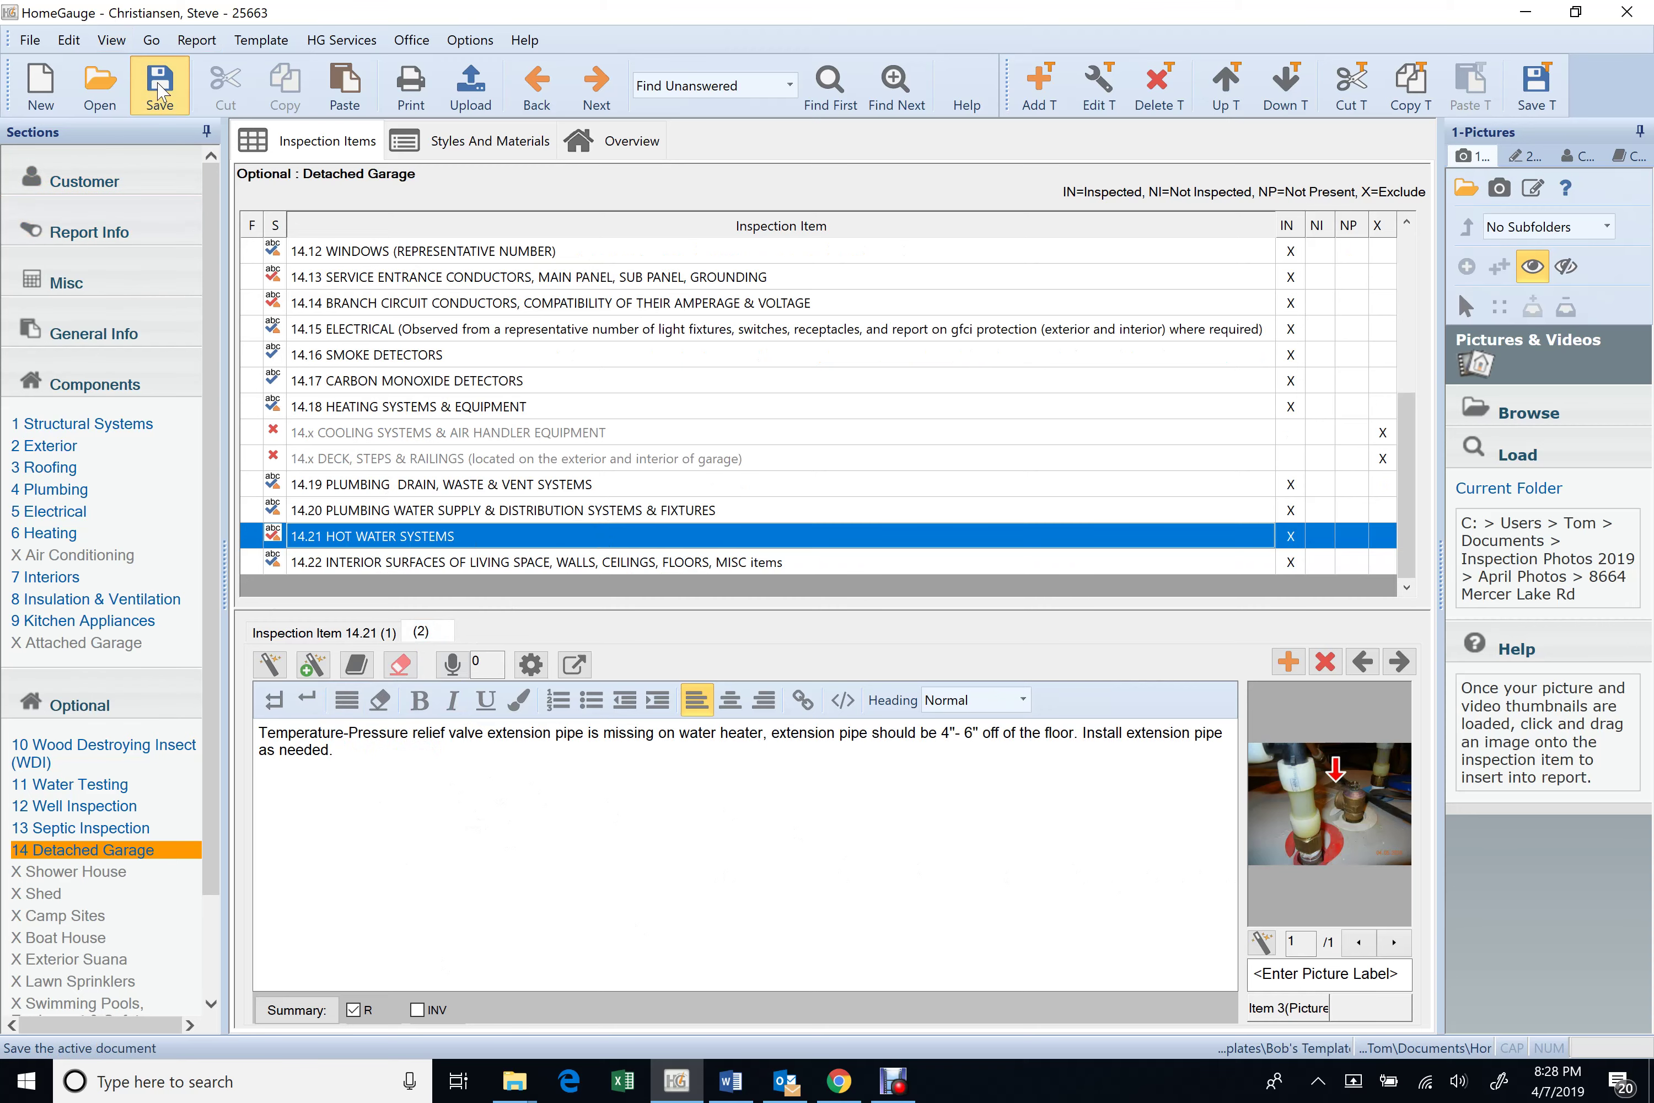
left_click(469, 100)
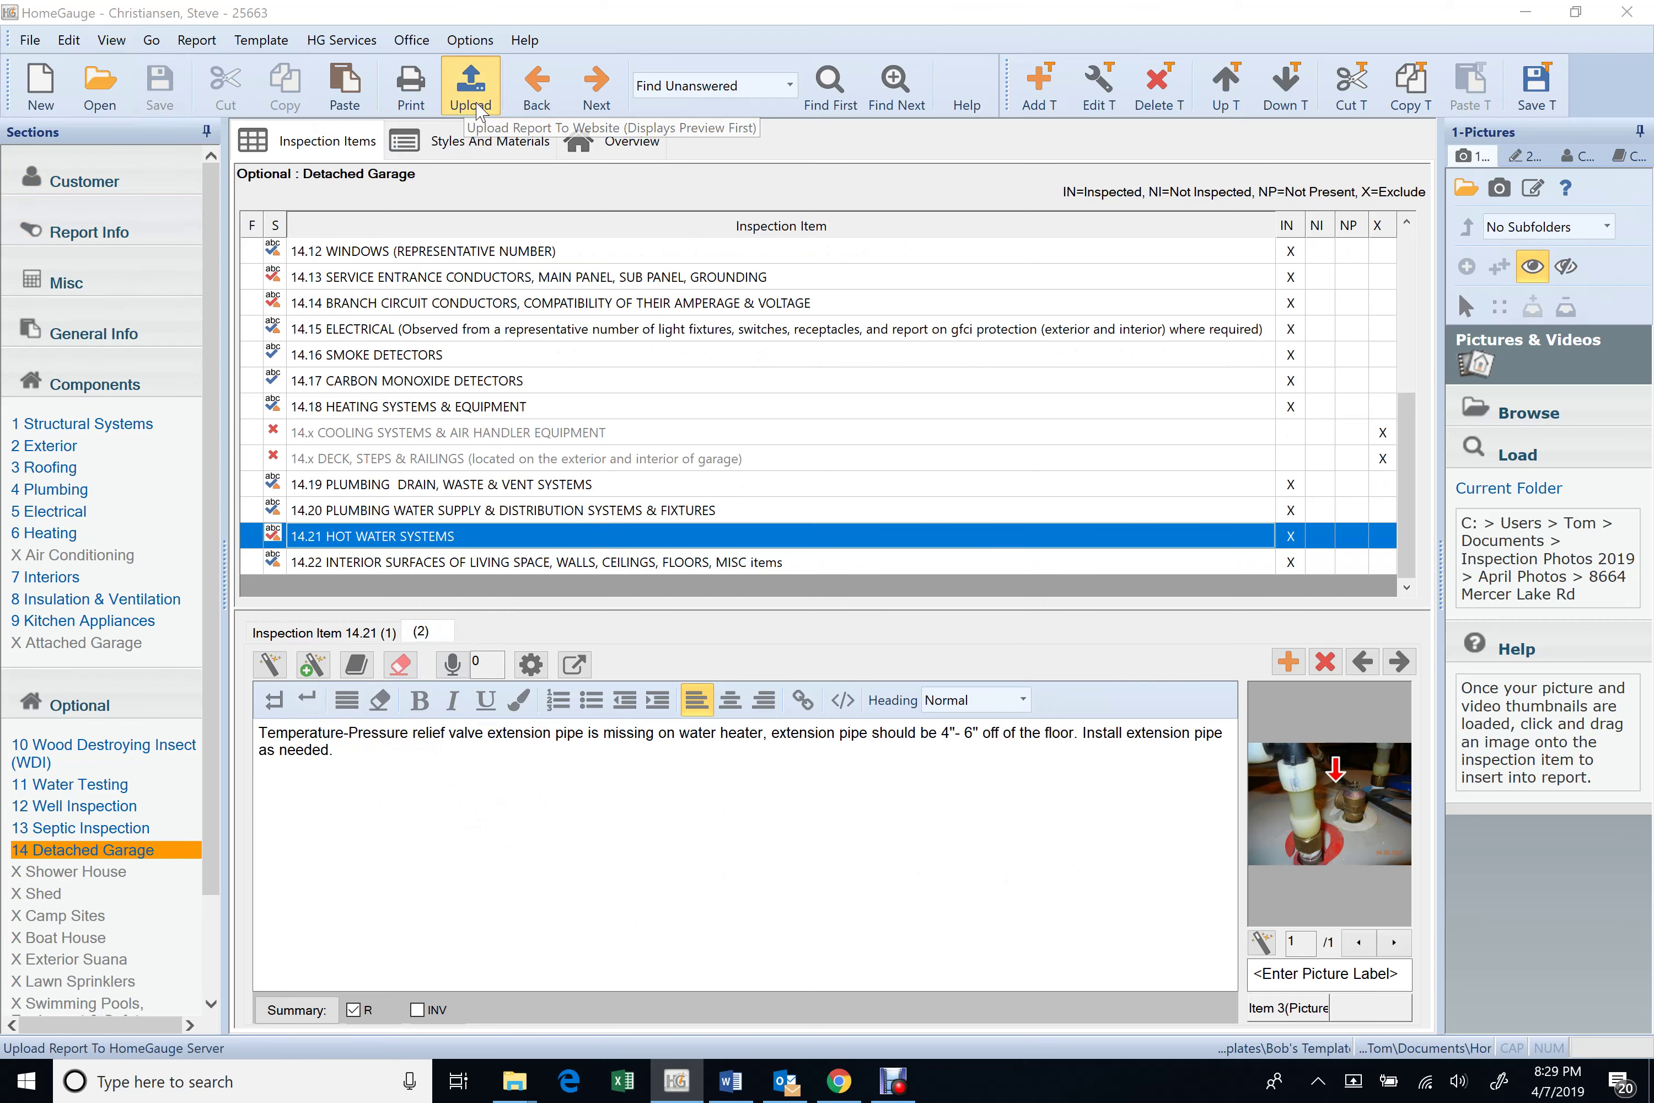
left_click(665, 466)
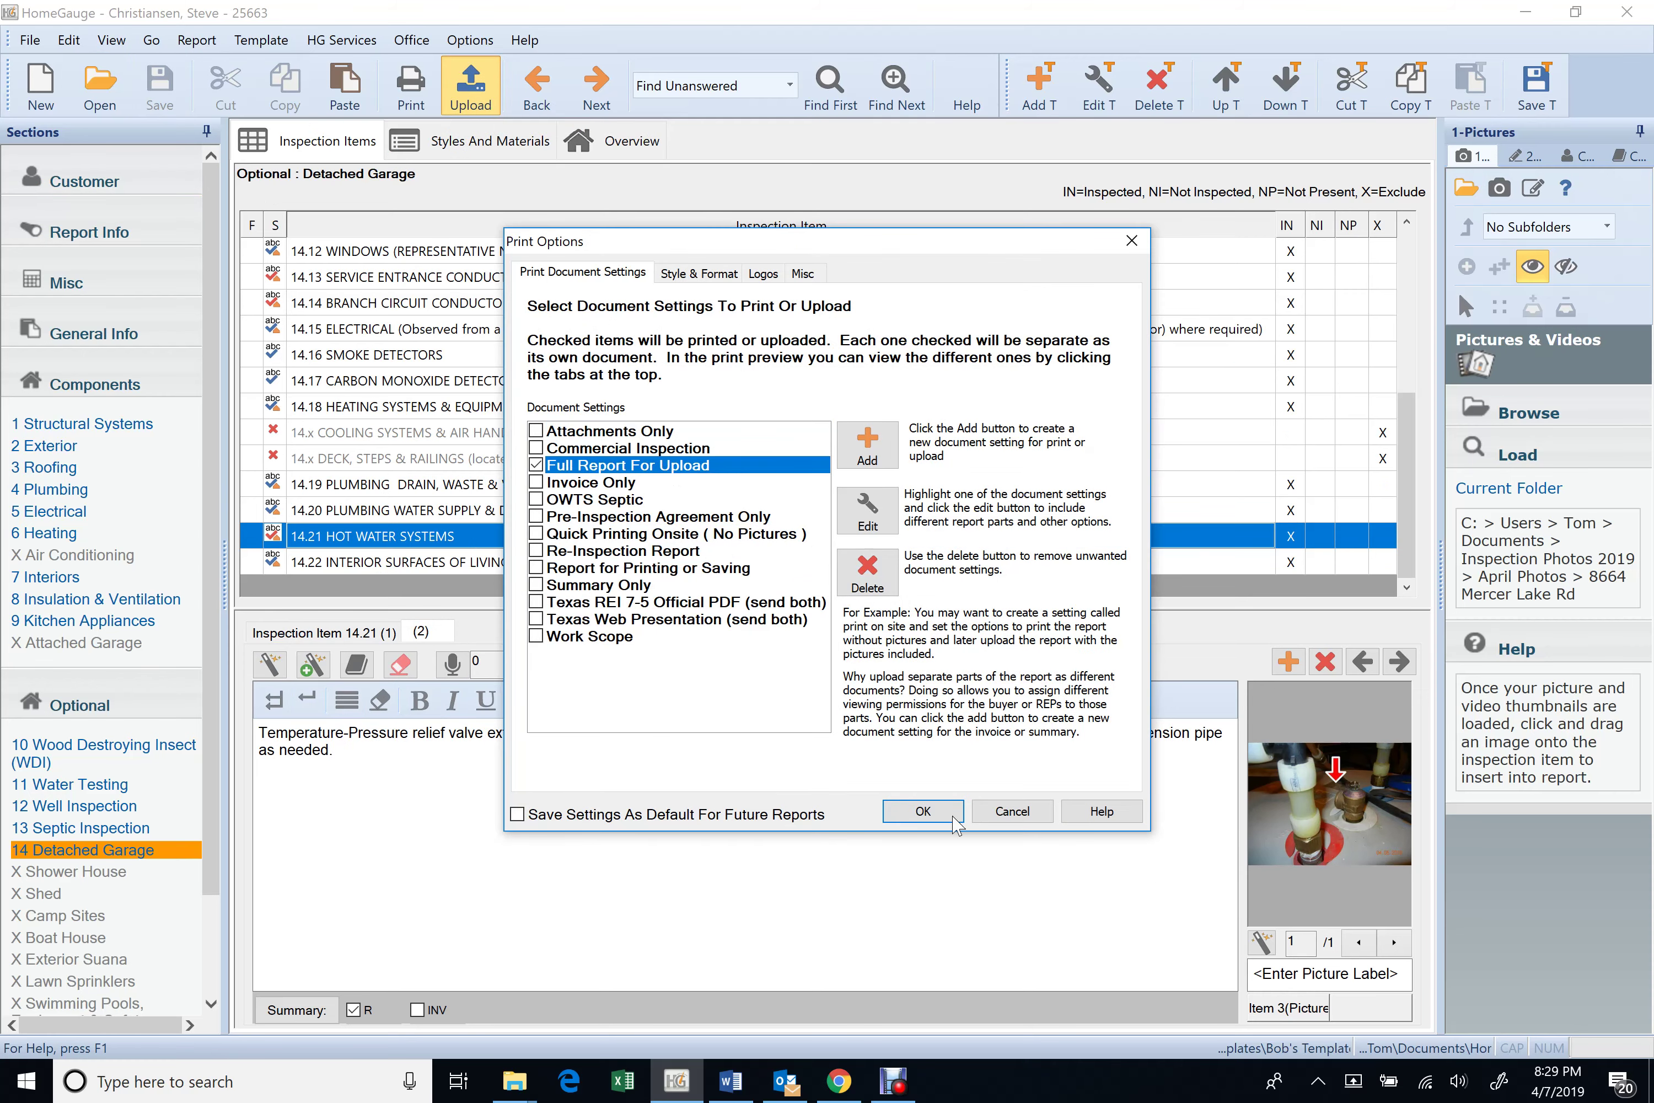
left_click(923, 811)
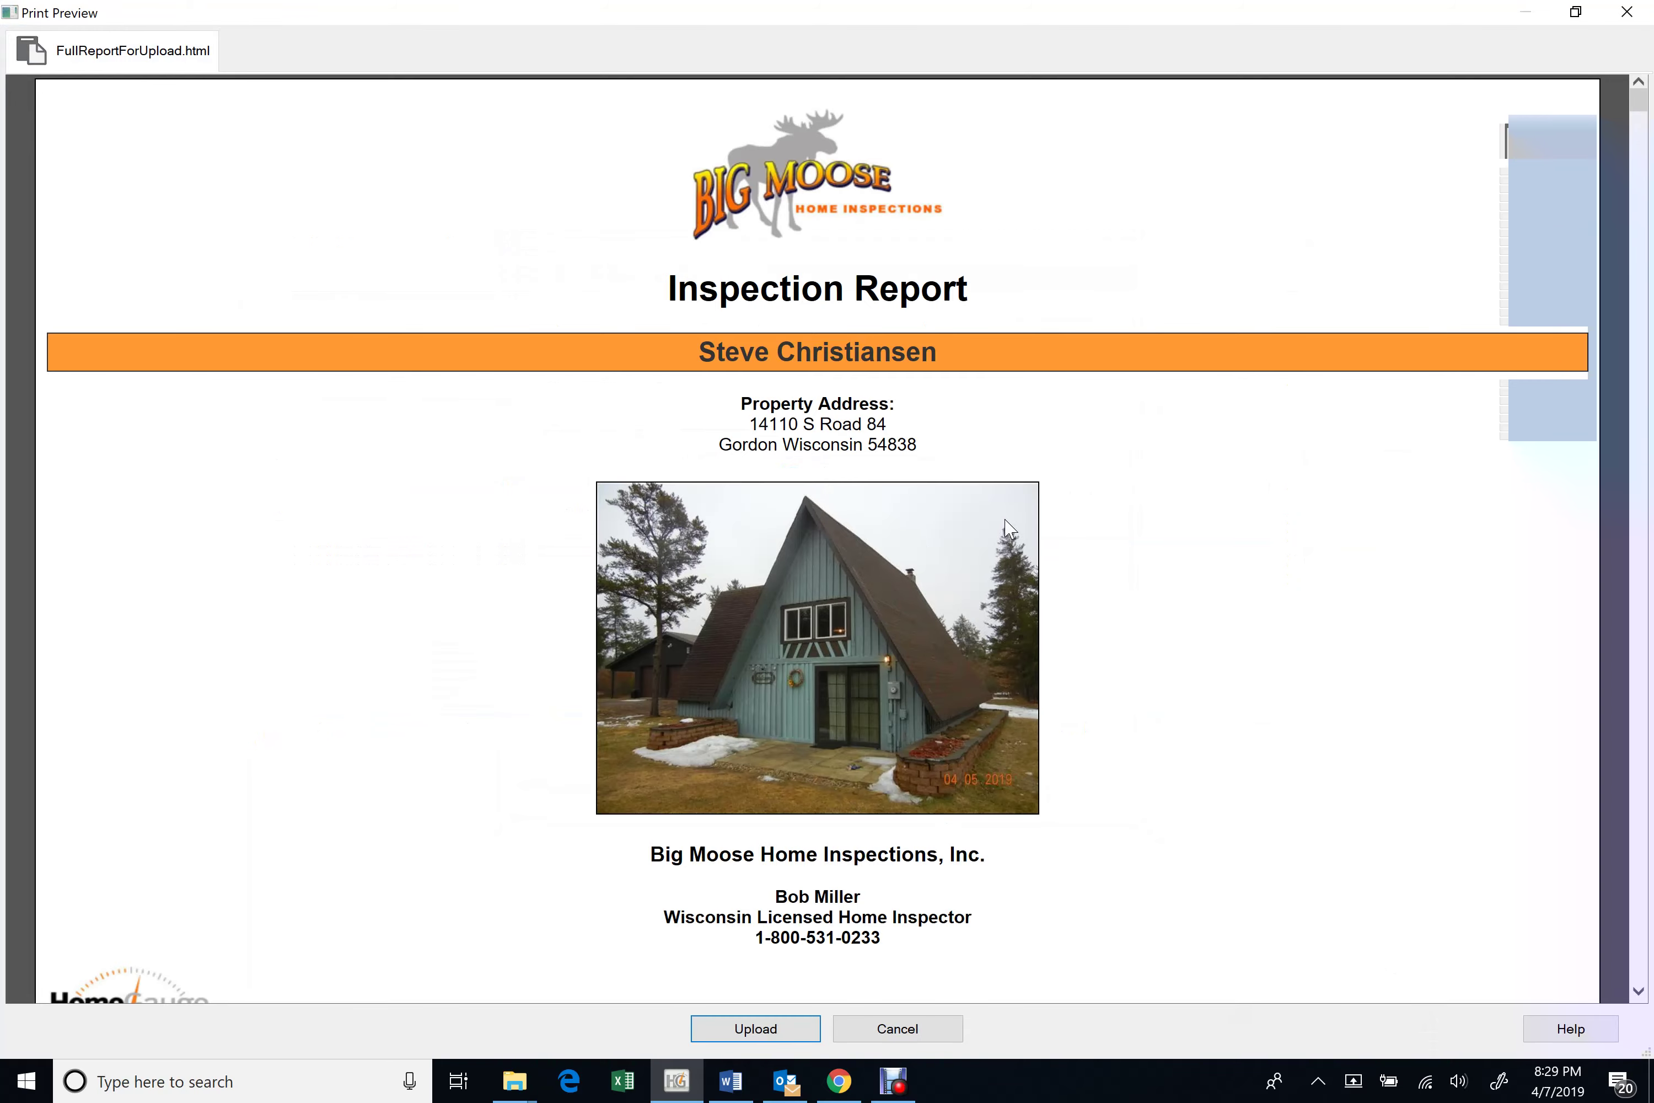
- Check the previewed report's layout and pictures from the cover page through the kitchen appliances and wood destroying insect sections
scroll(1009, 528, "down", 20)
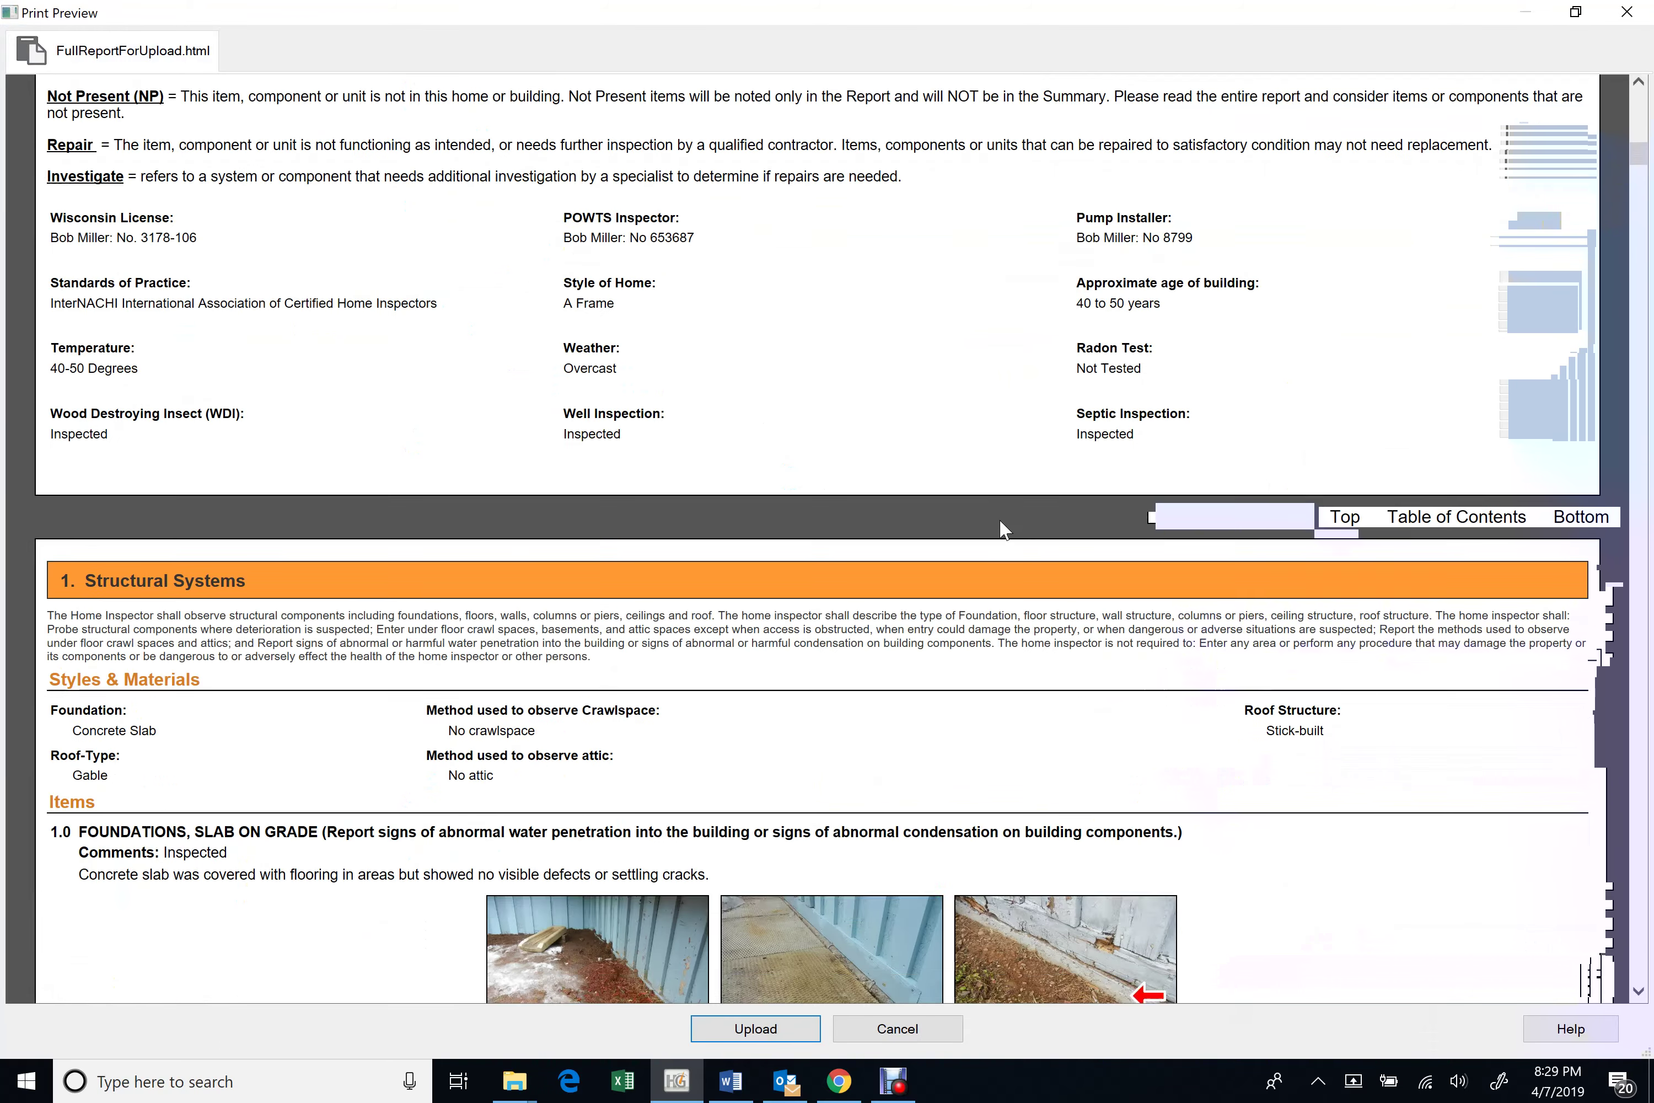
scroll(1003, 530, "down", 20)
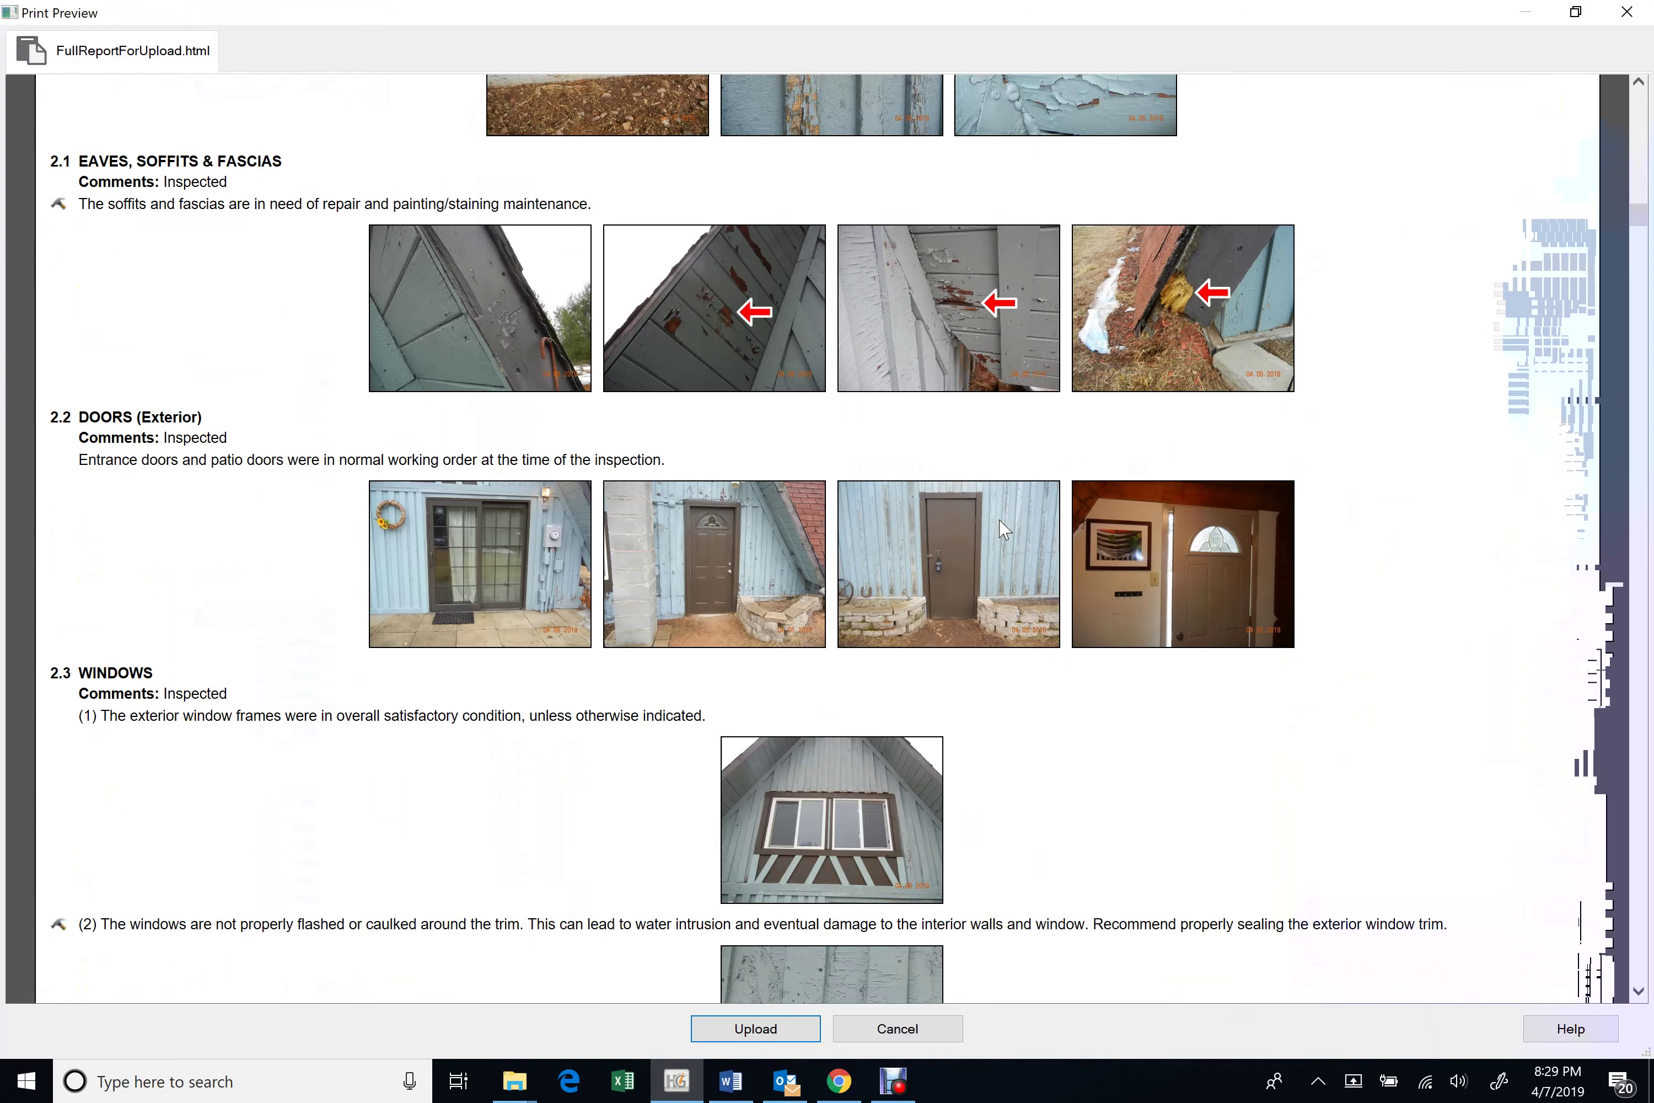
scroll(1003, 530, "down", 20)
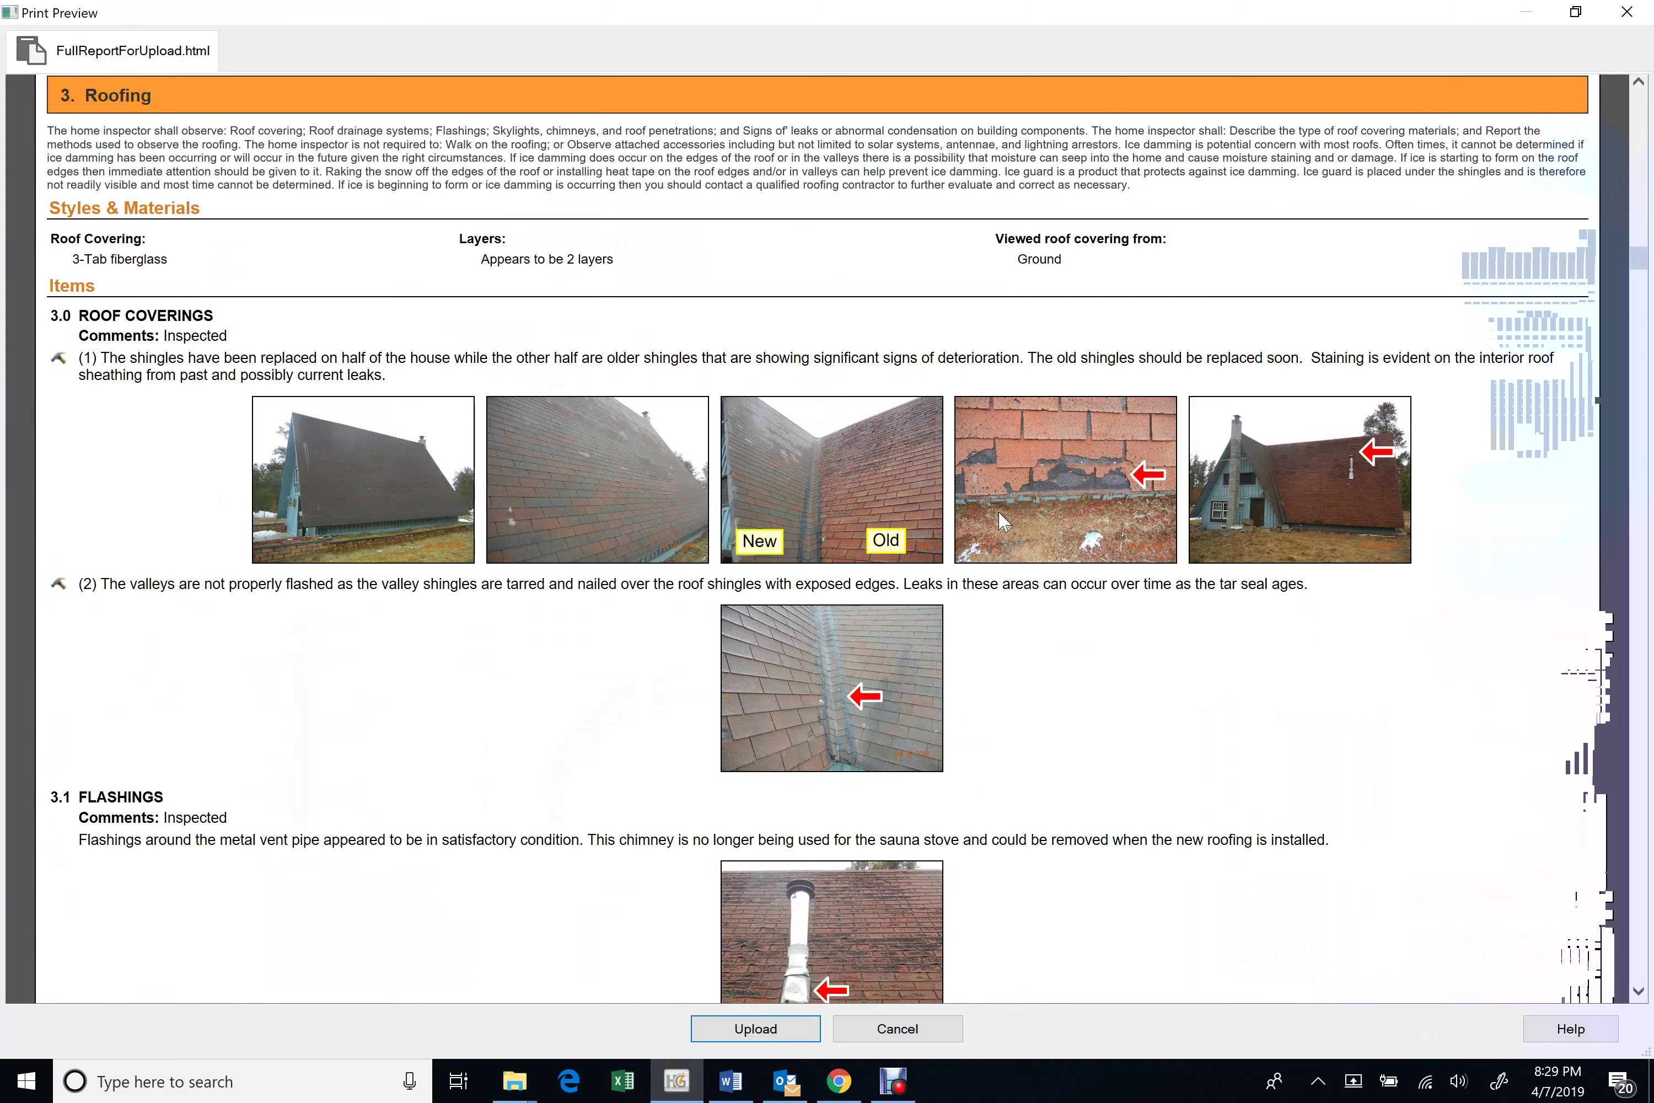
scroll(998, 510, "down", 20)
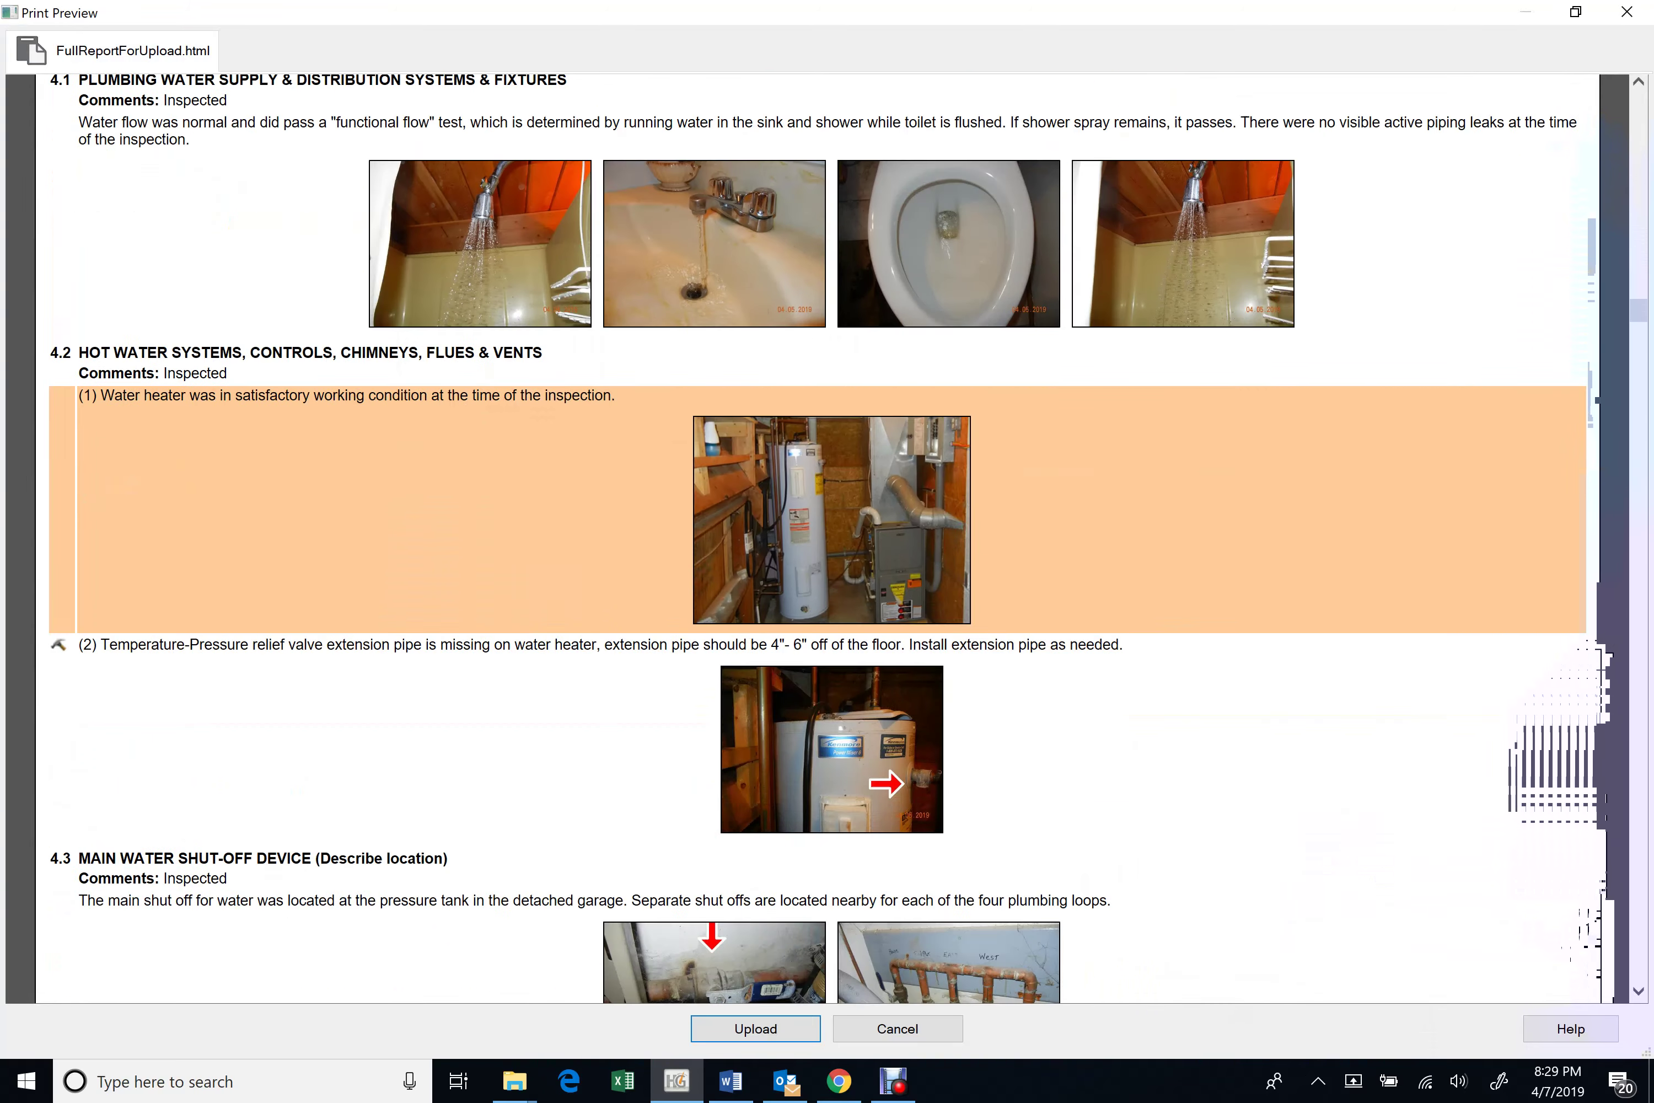
scroll(974, 504, "down", 20)
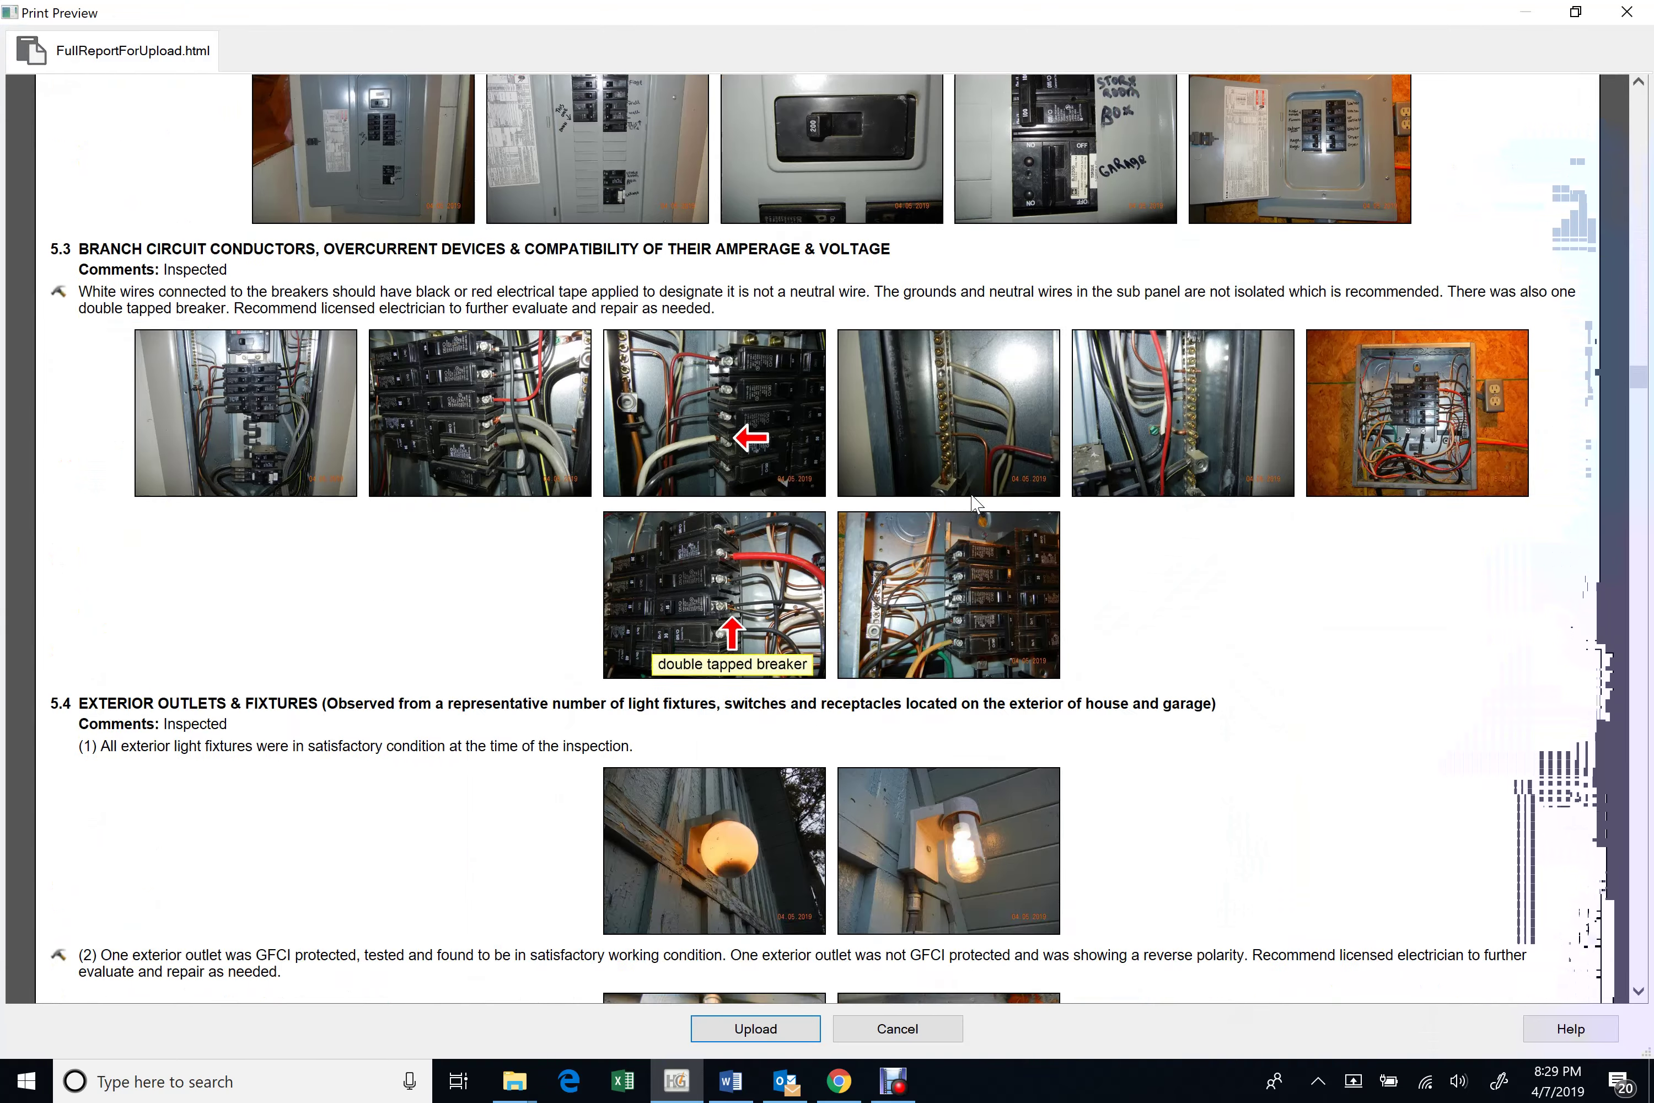
scroll(975, 502, "down", 20)
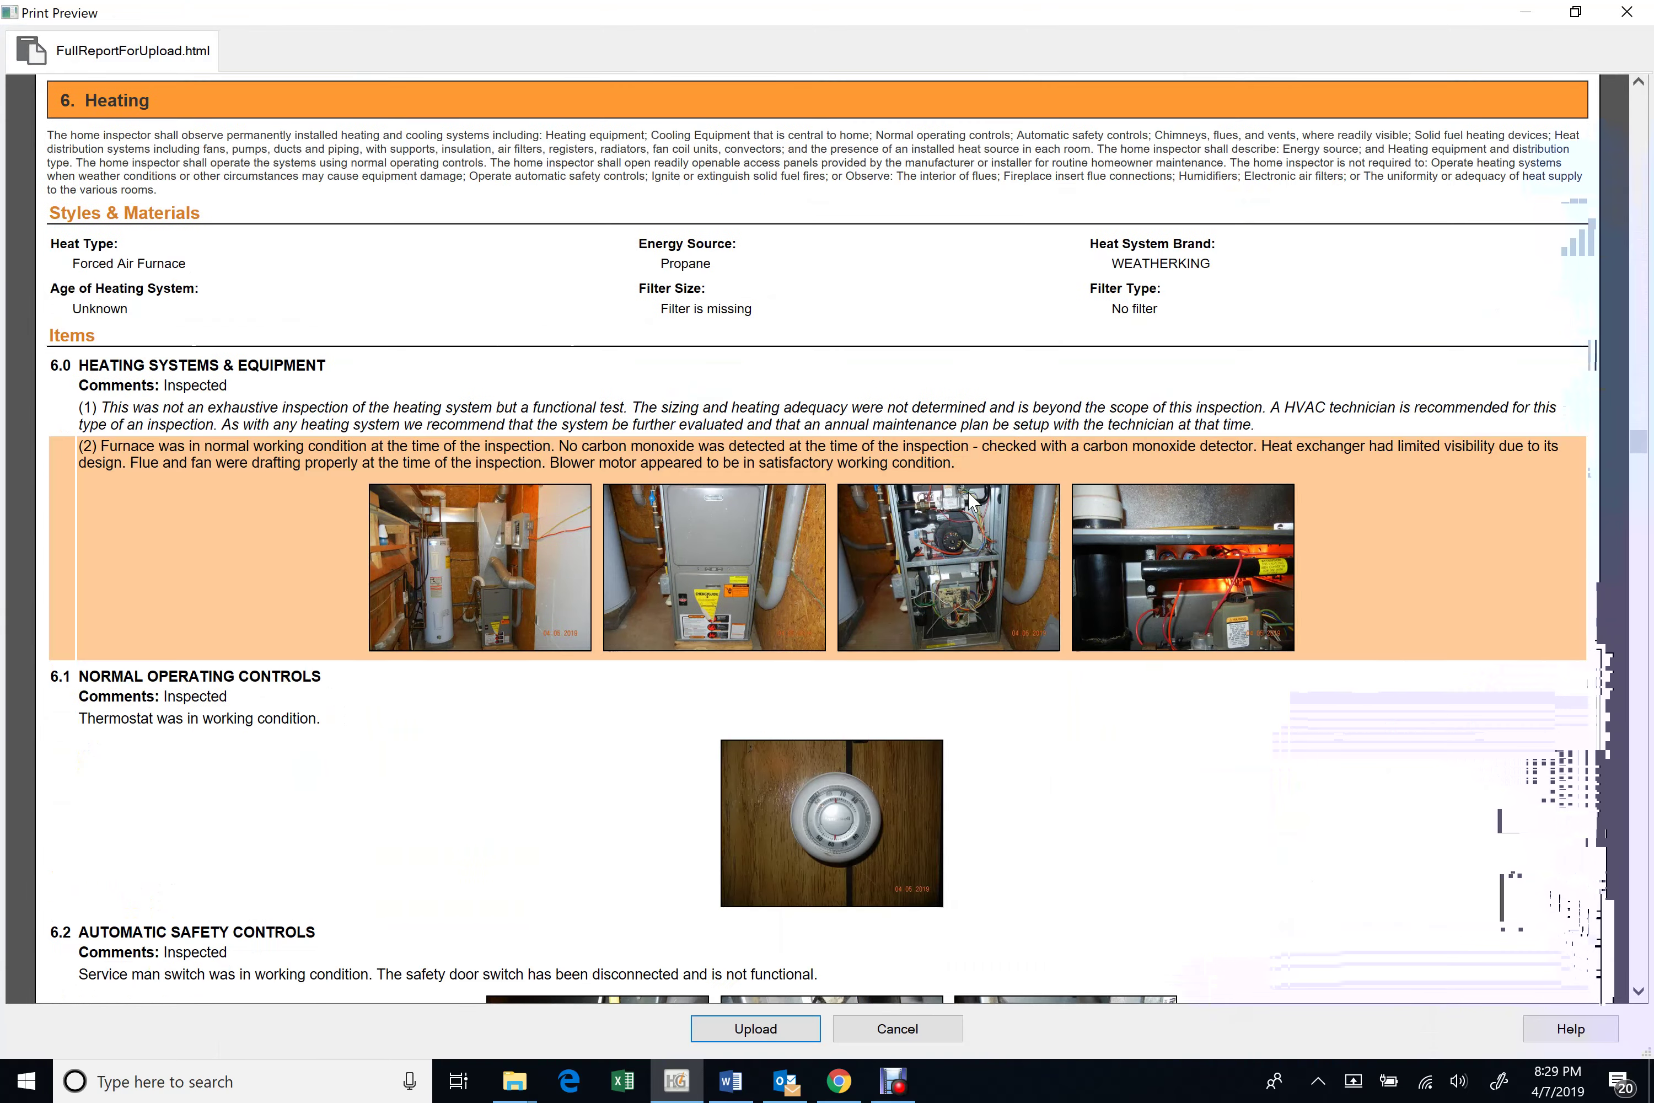
scroll(972, 502, "down", 20)
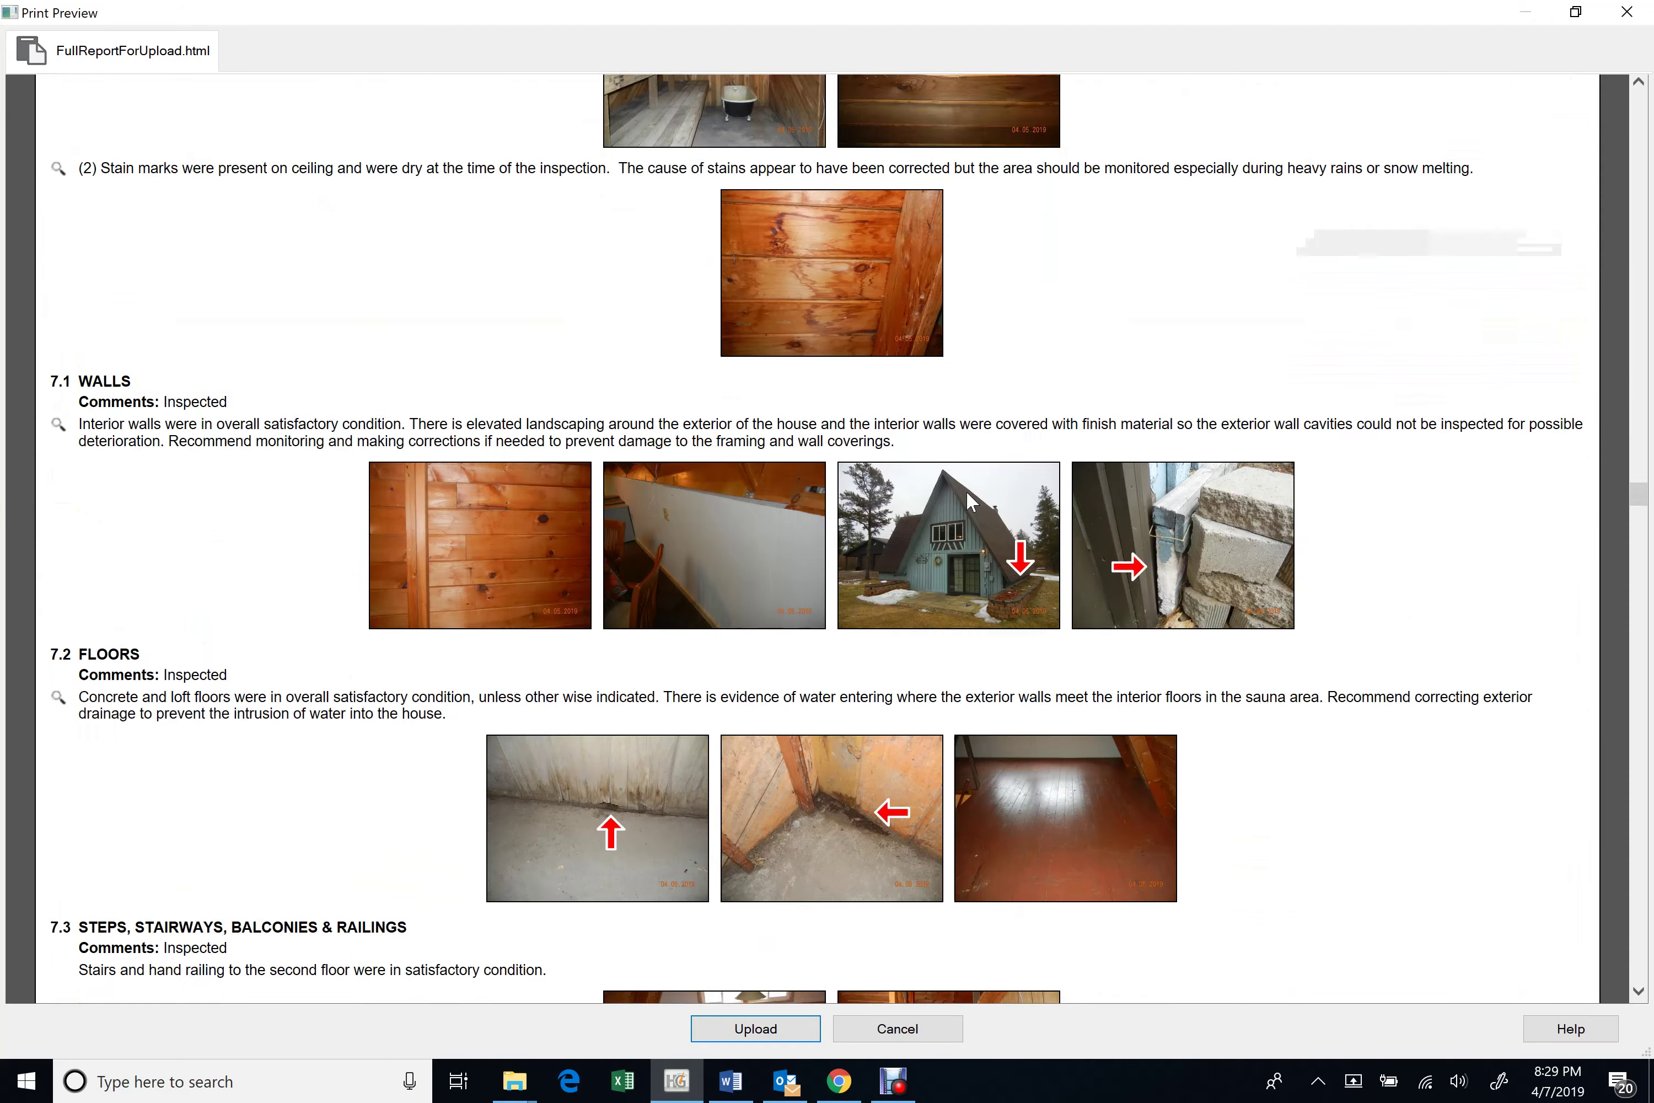
scroll(970, 497, "down", 20)
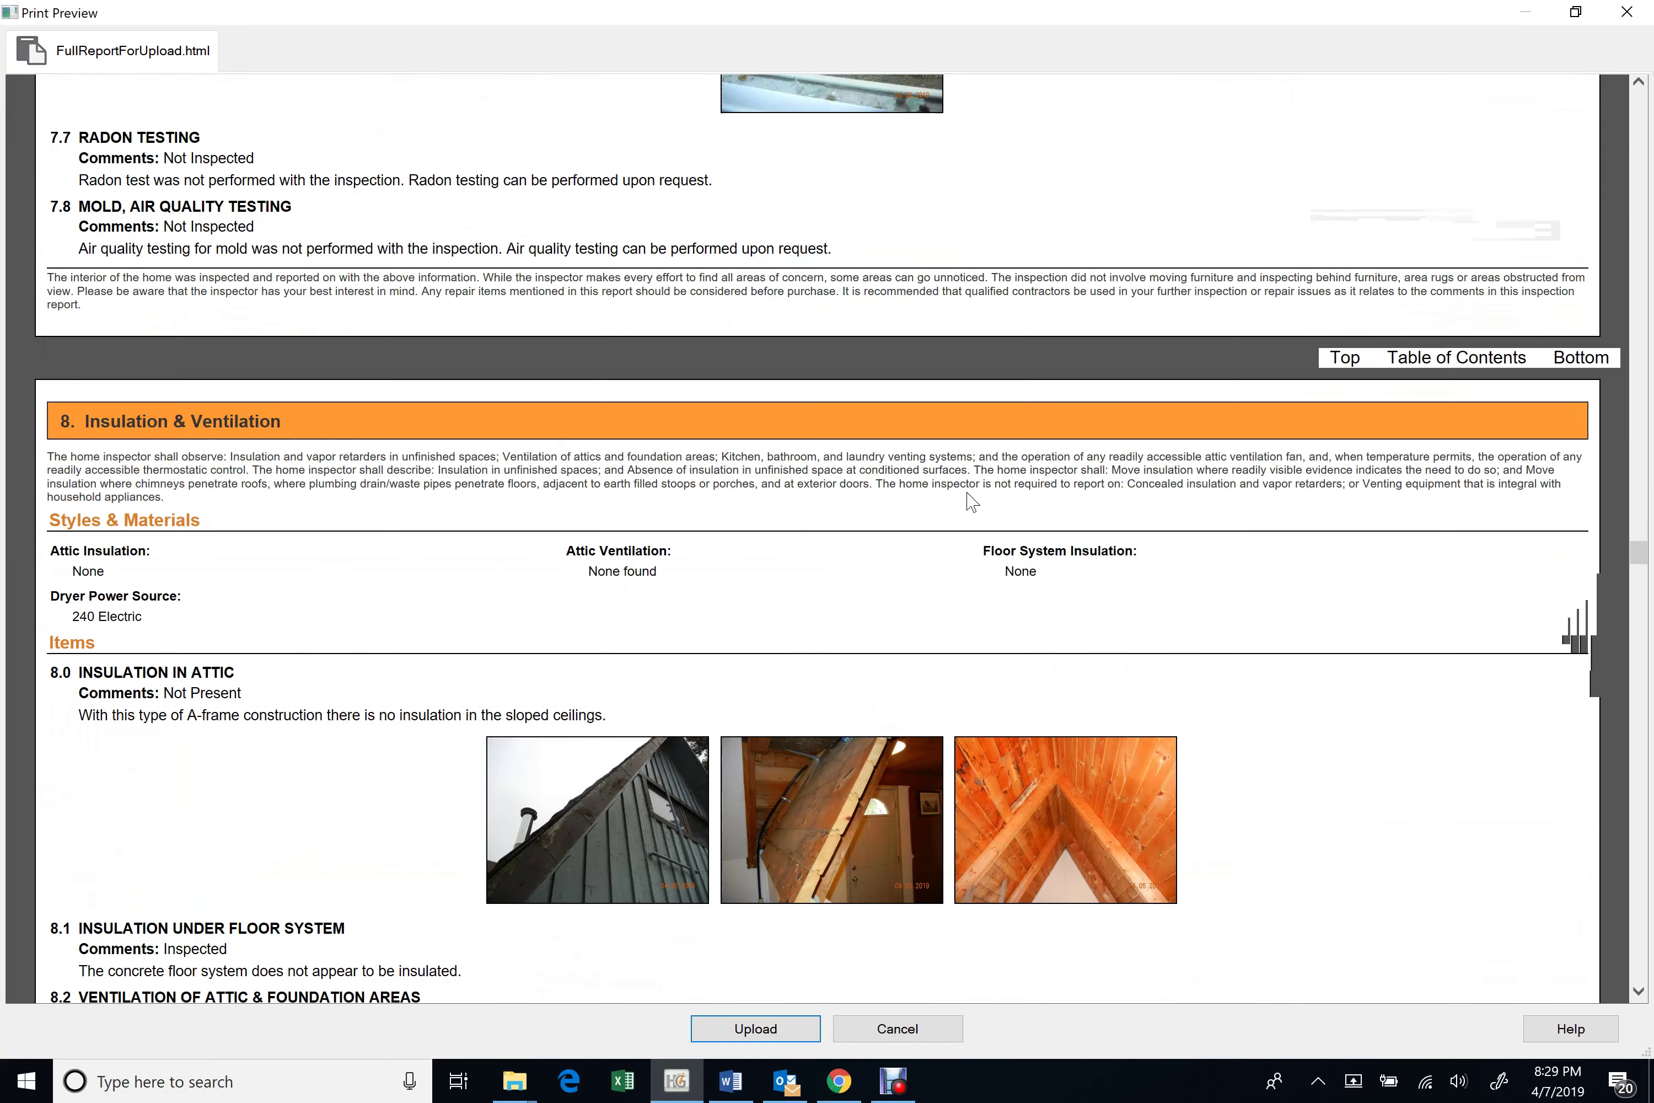
scroll(972, 502, "down", 20)
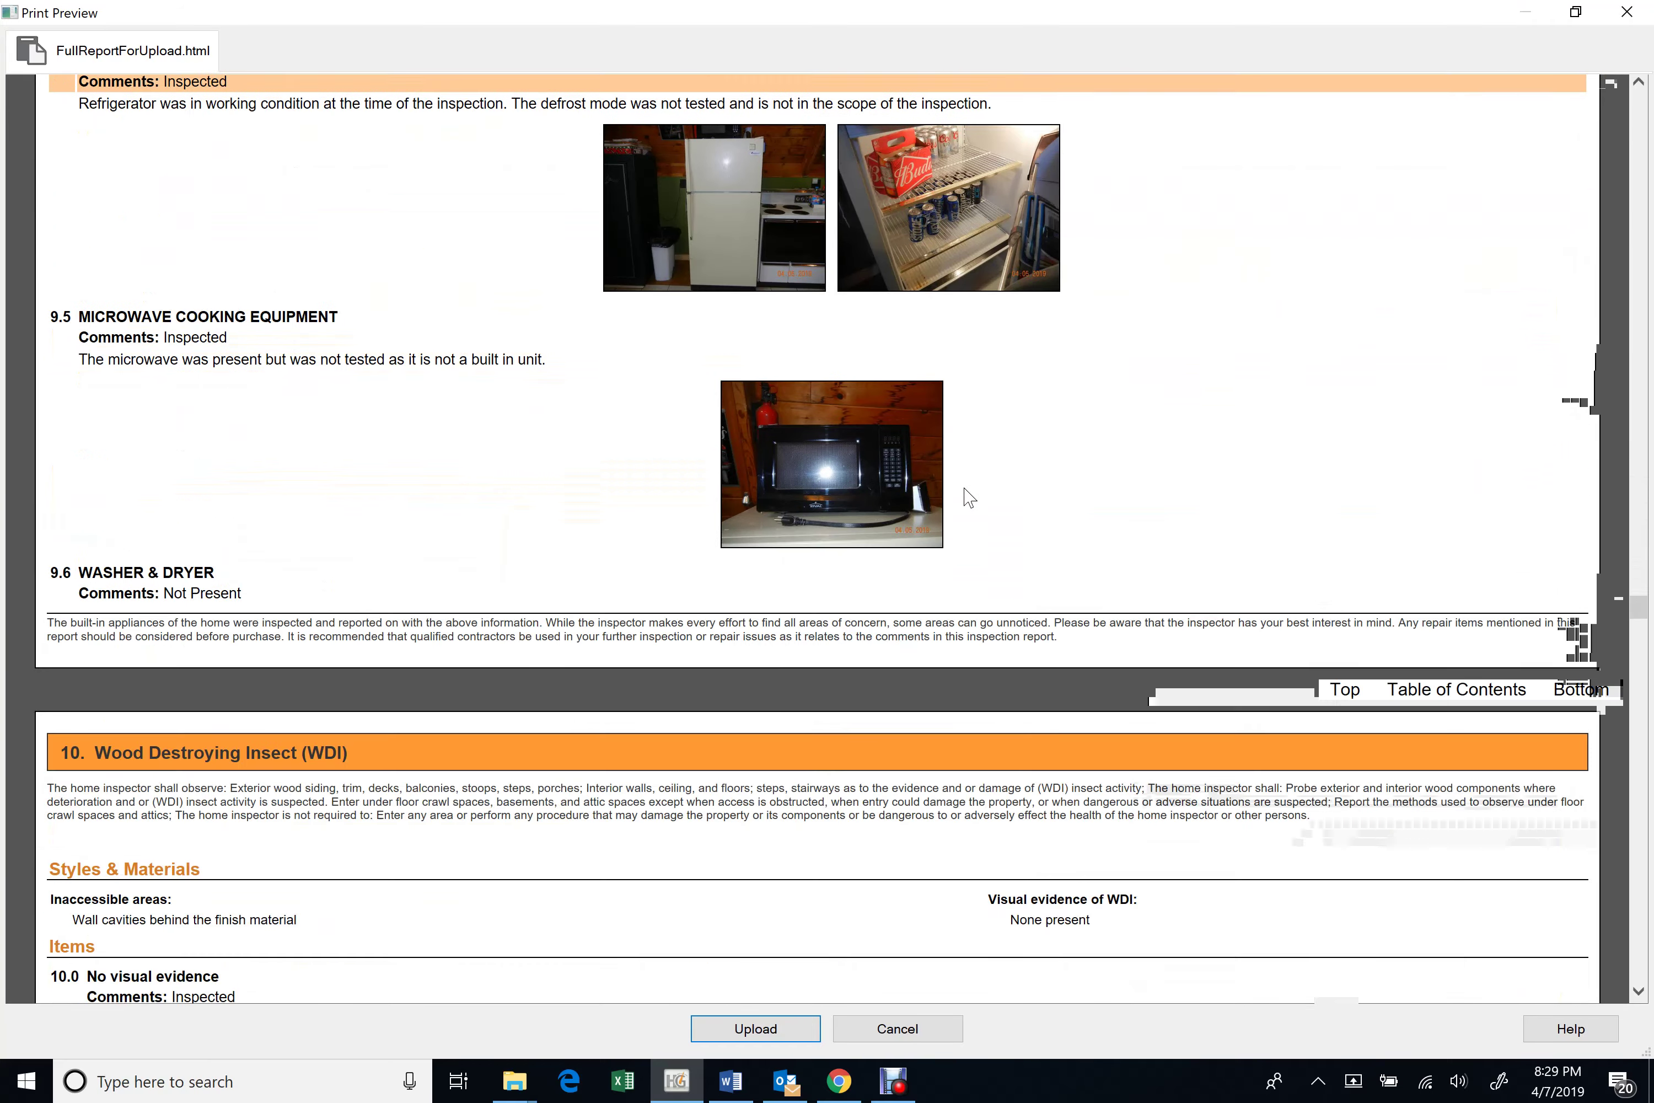
- Check the previewed Water Testing and Well Inspection sections, including all four item 12.0 comments and their pictures
scroll(970, 496, "down", 20)
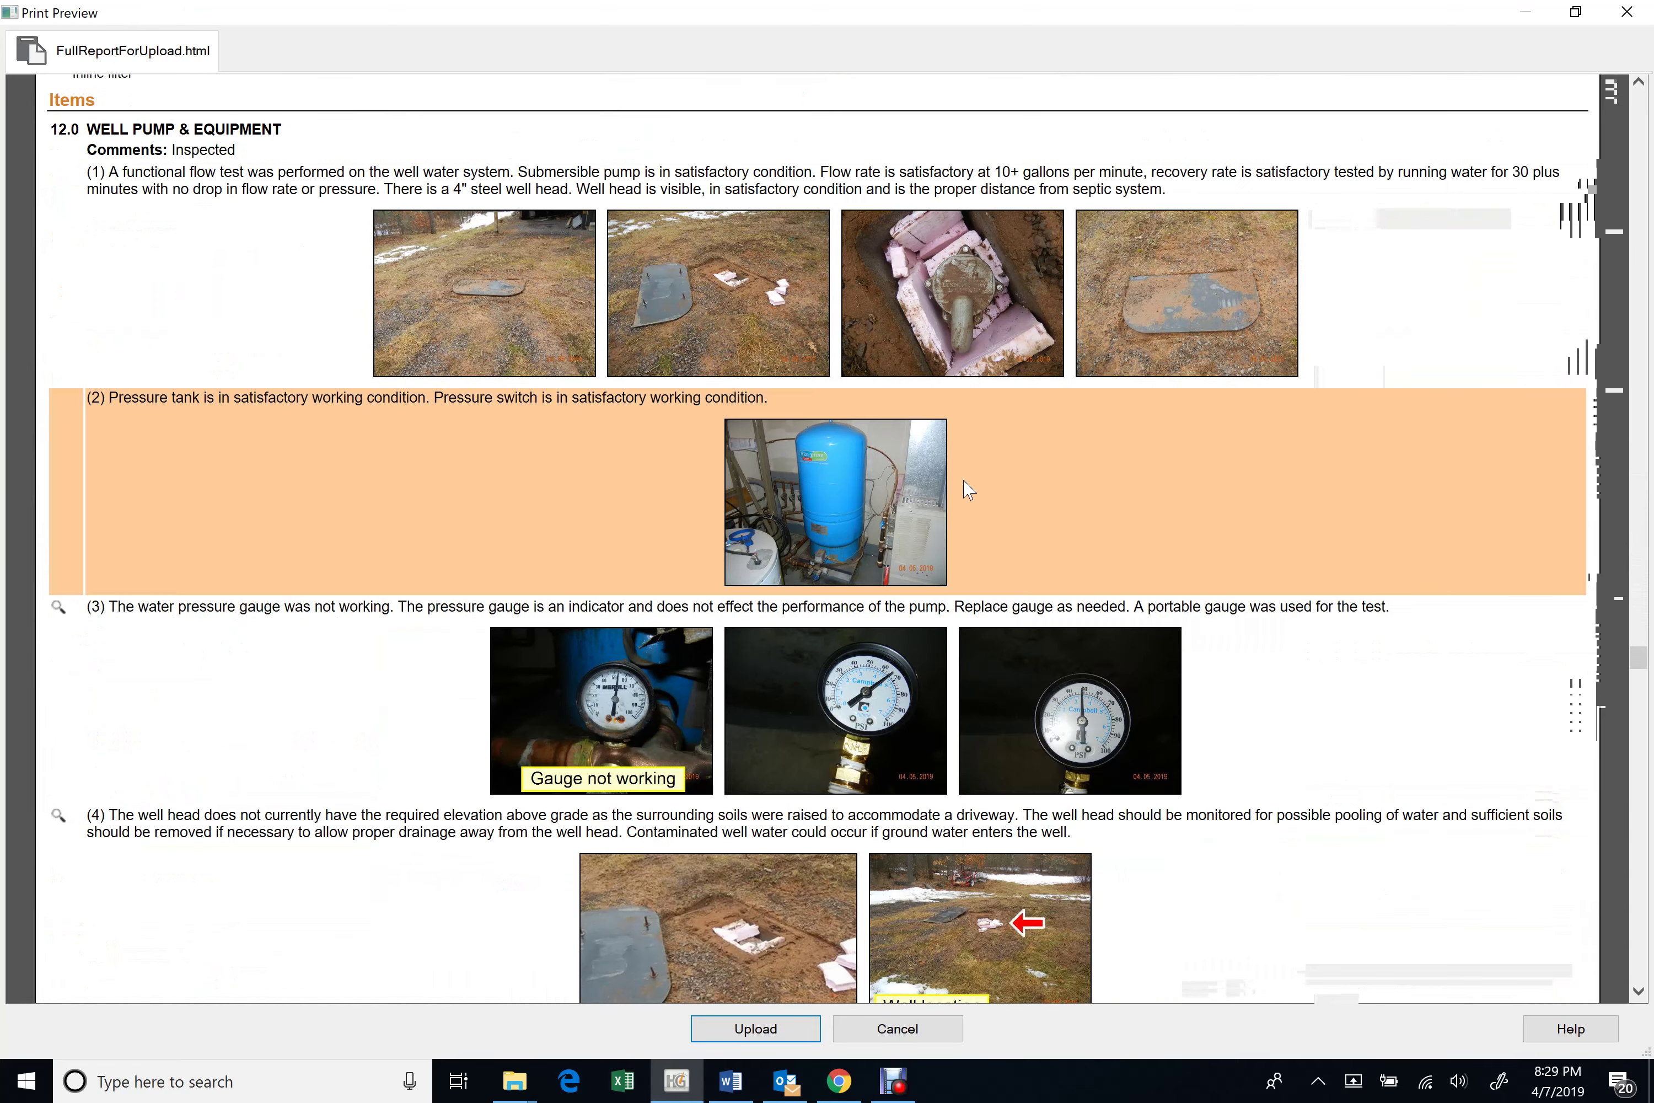
scroll(969, 490, "up", 10)
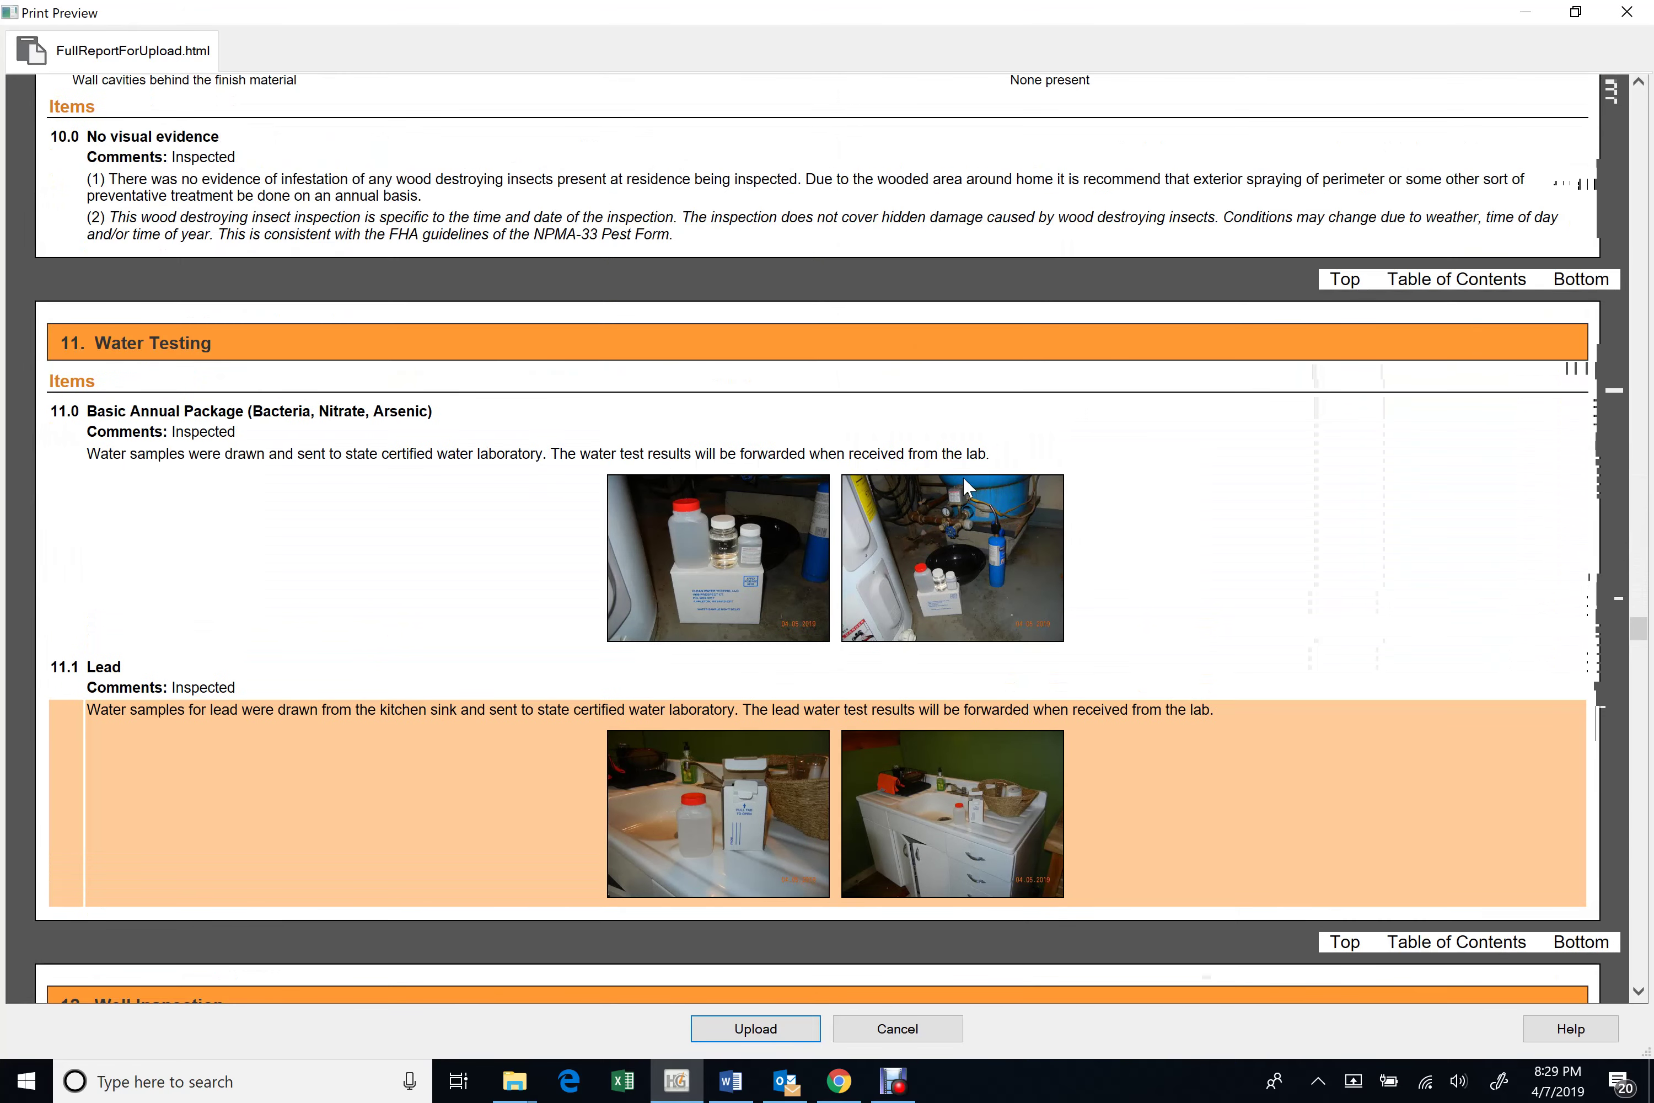
scroll(964, 480, "down", 4)
scroll(963, 477, "down", 10)
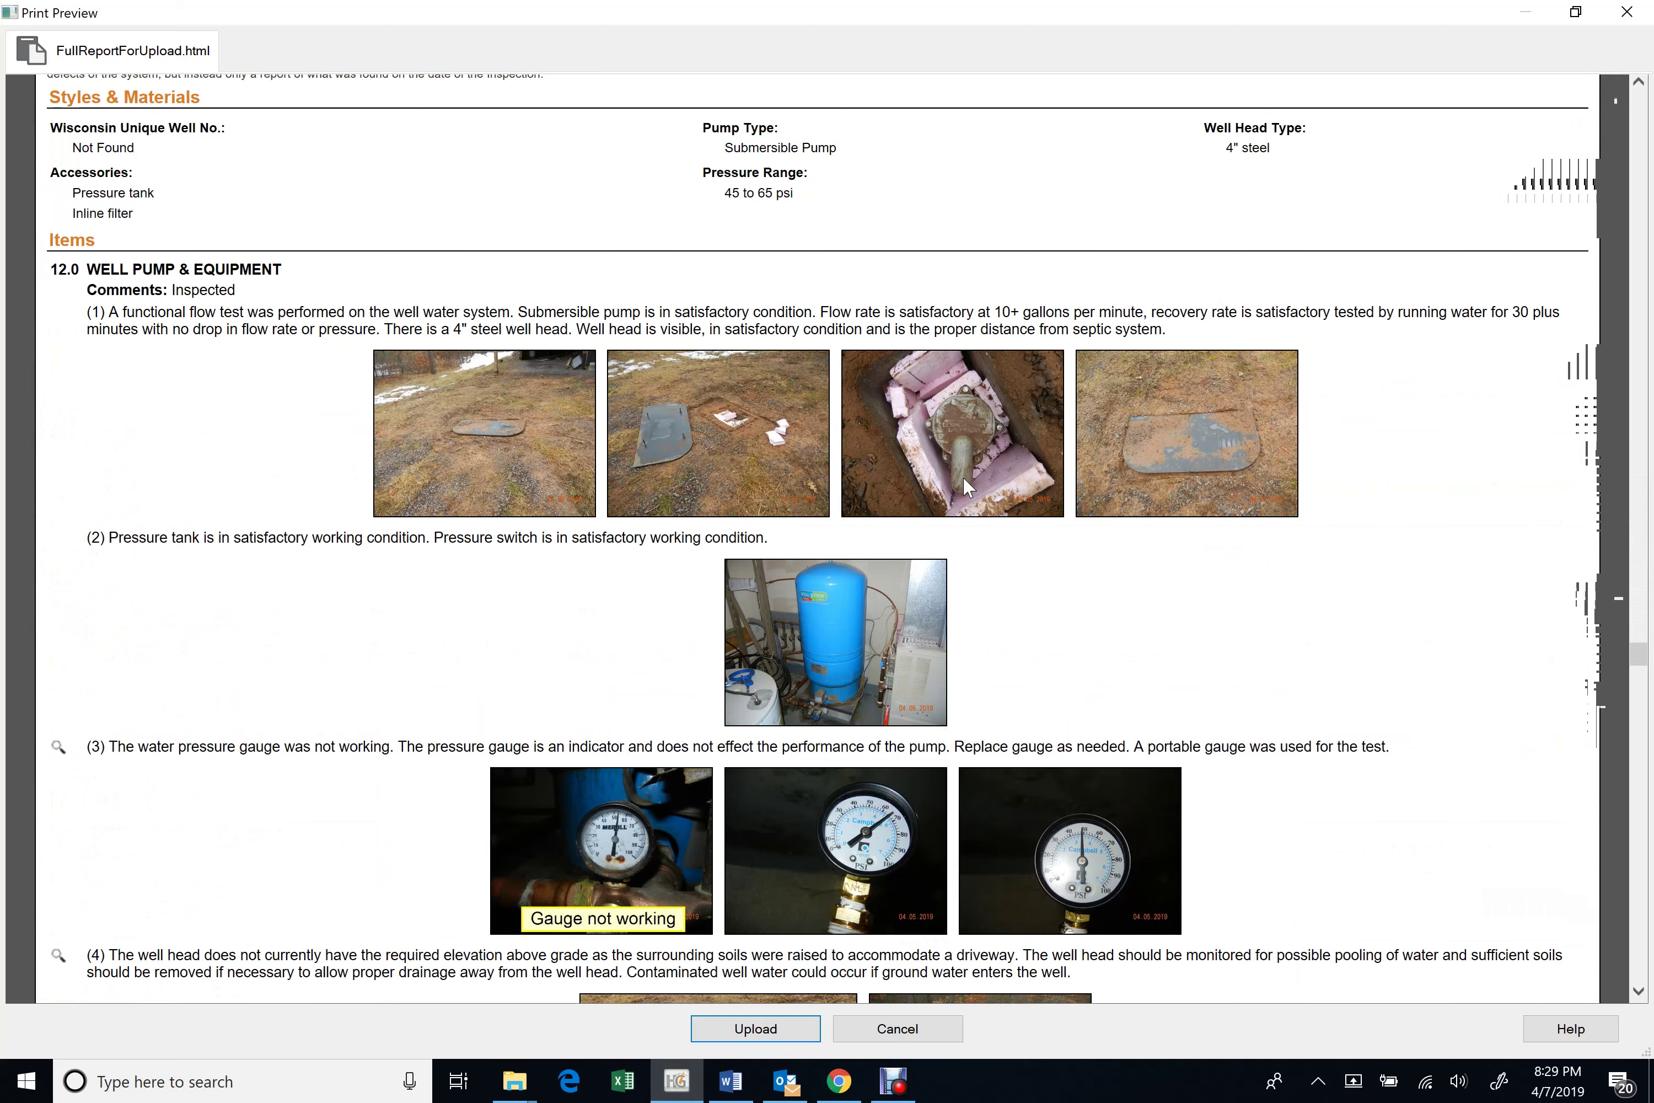
scroll(963, 477, "down", 8)
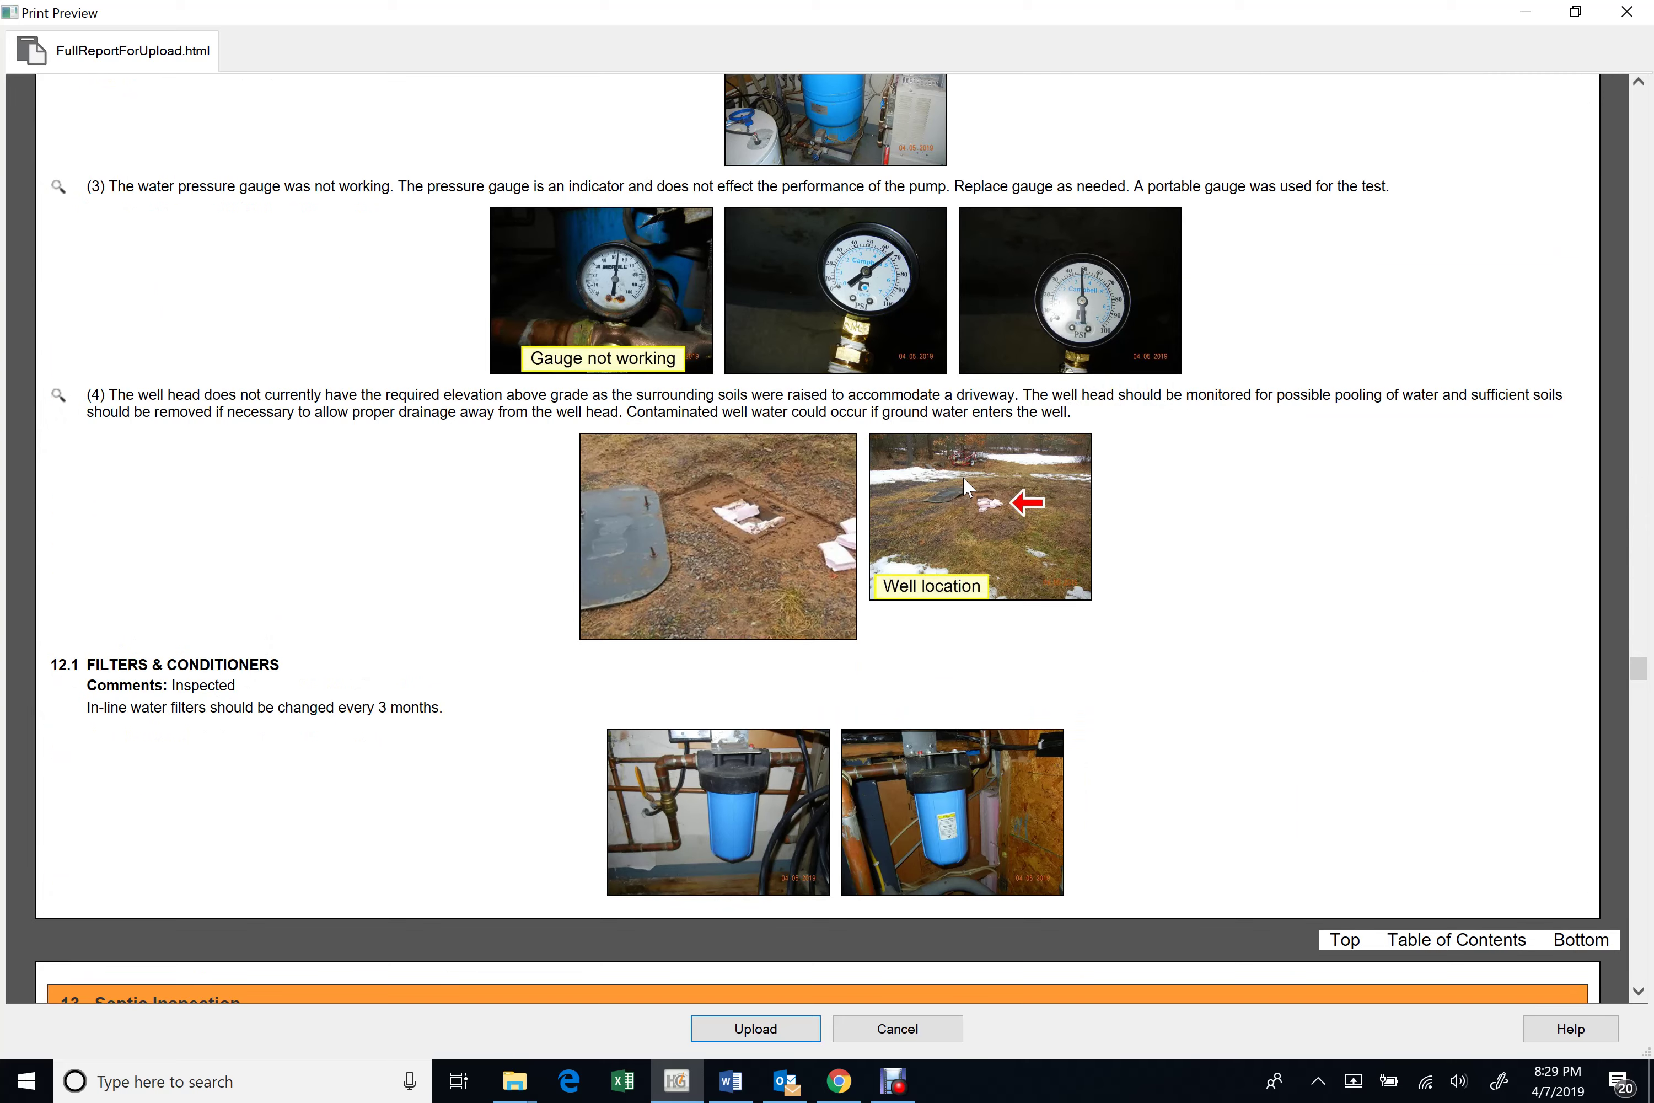
- Check the previewed Septic Inspection and Detached Garage sections down to the start of the Summary
scroll(963, 477, "down", 20)
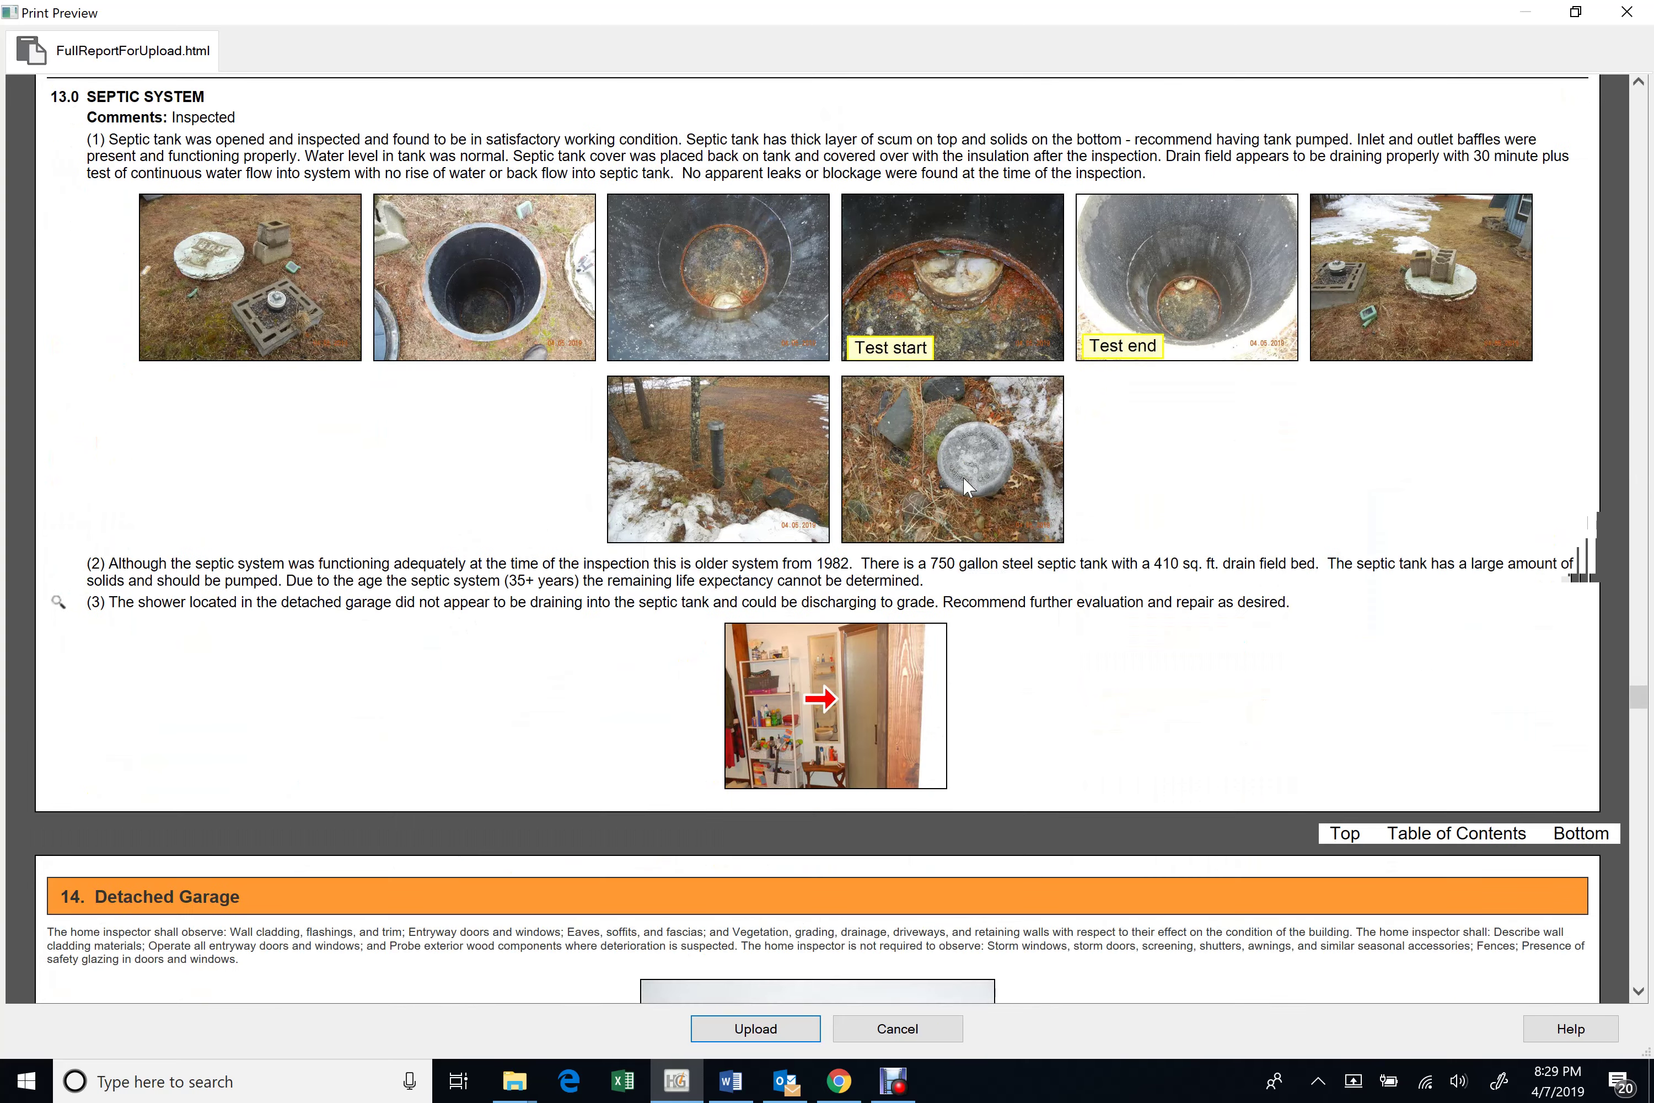
scroll(963, 478, "down", 20)
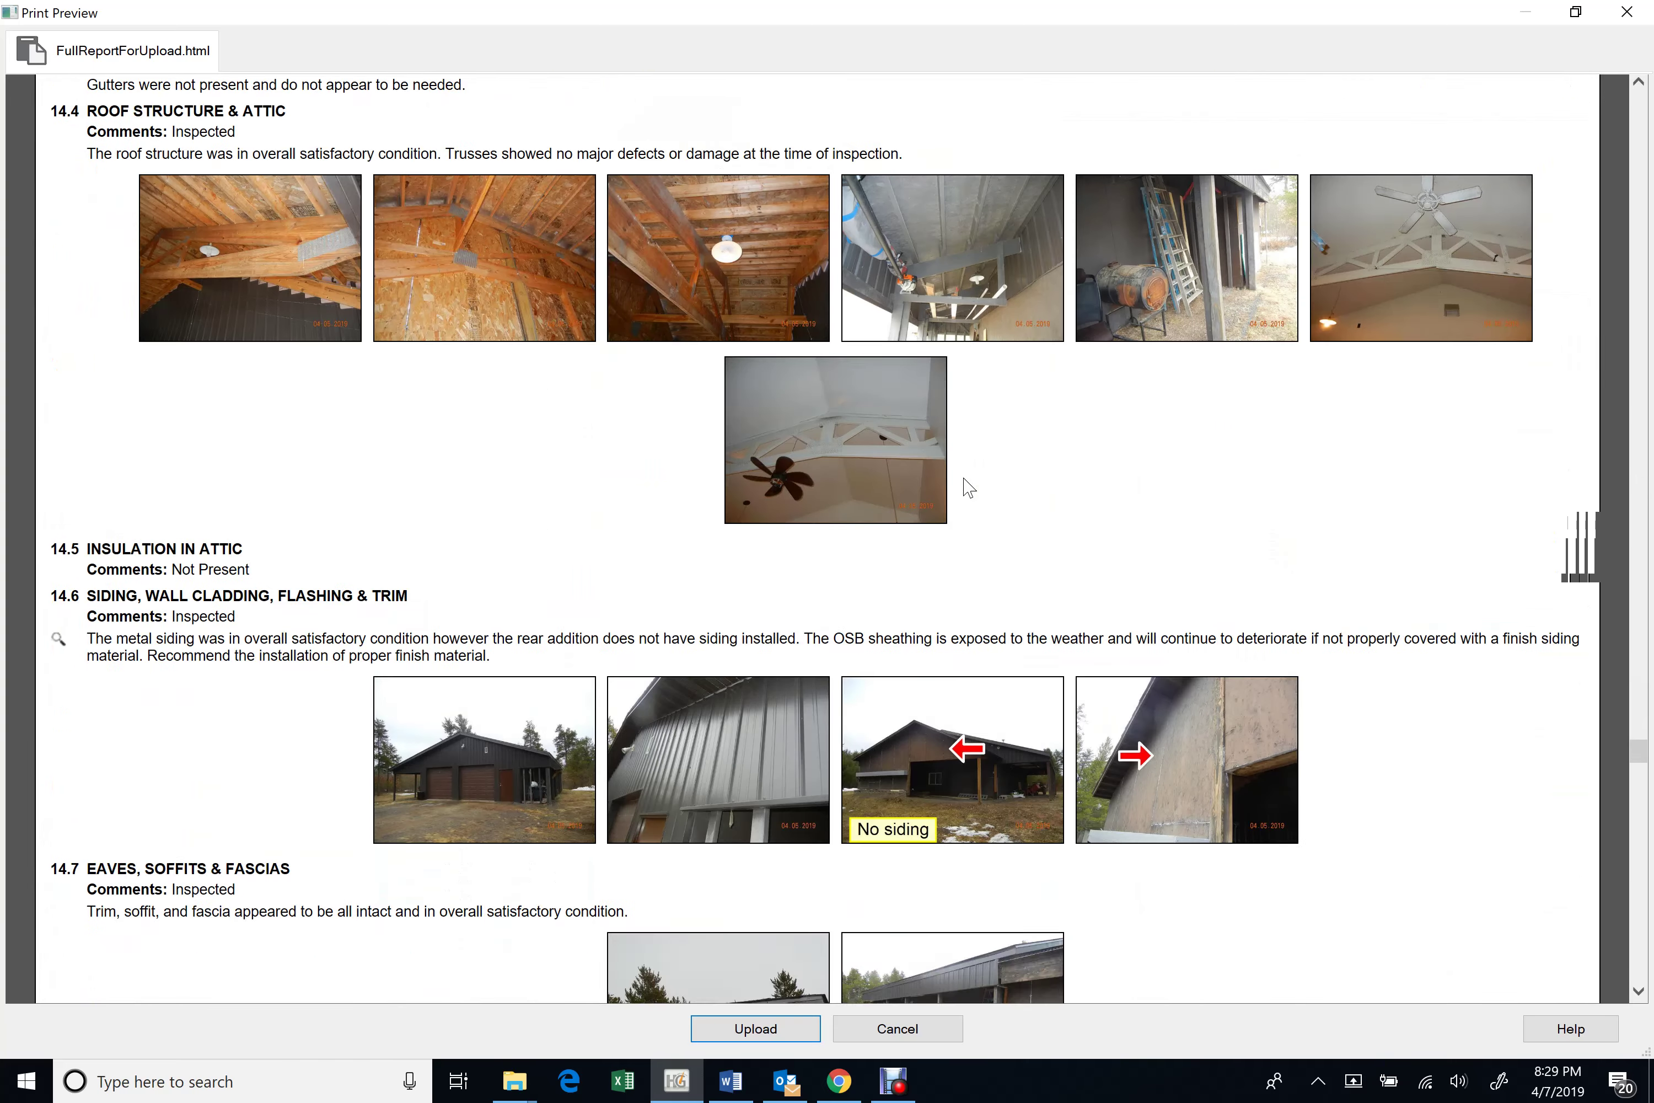
scroll(966, 486, "down", 20)
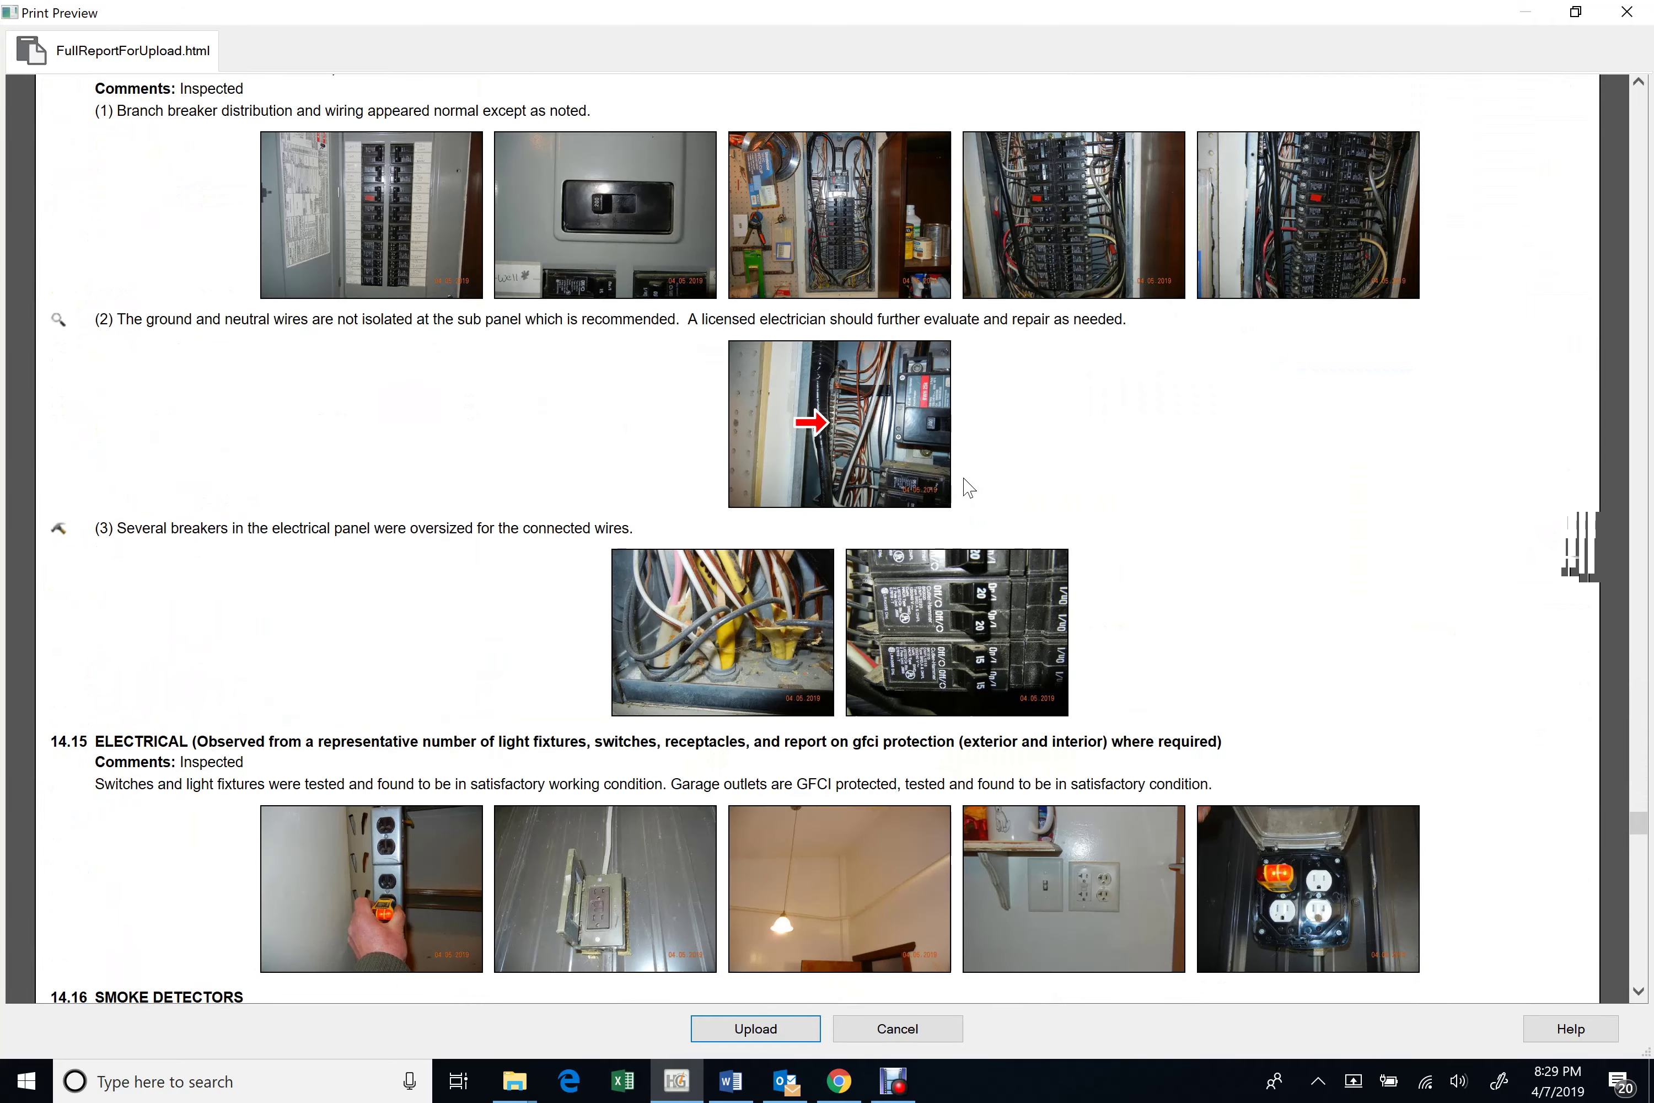
scroll(967, 488, "down", 20)
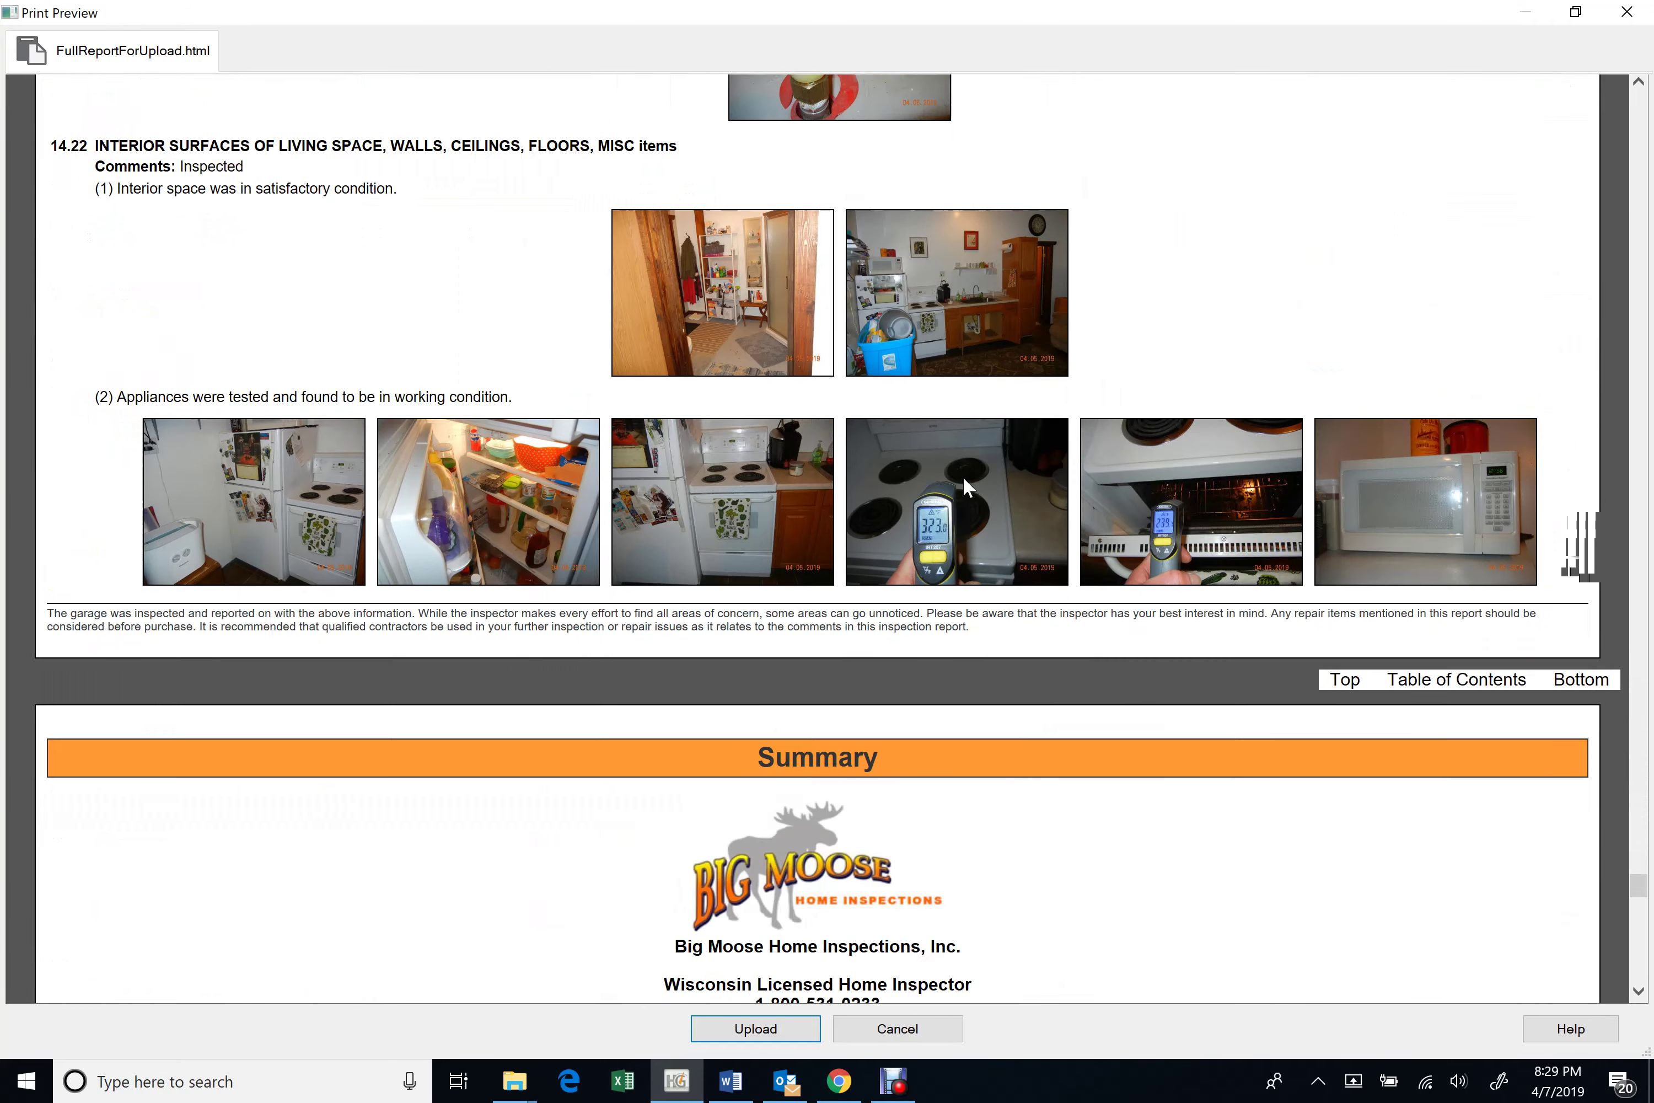
- Recheck the Well Inspection picture sizes in the preview and close it without uploading
scroll(974, 478, "up", 20)
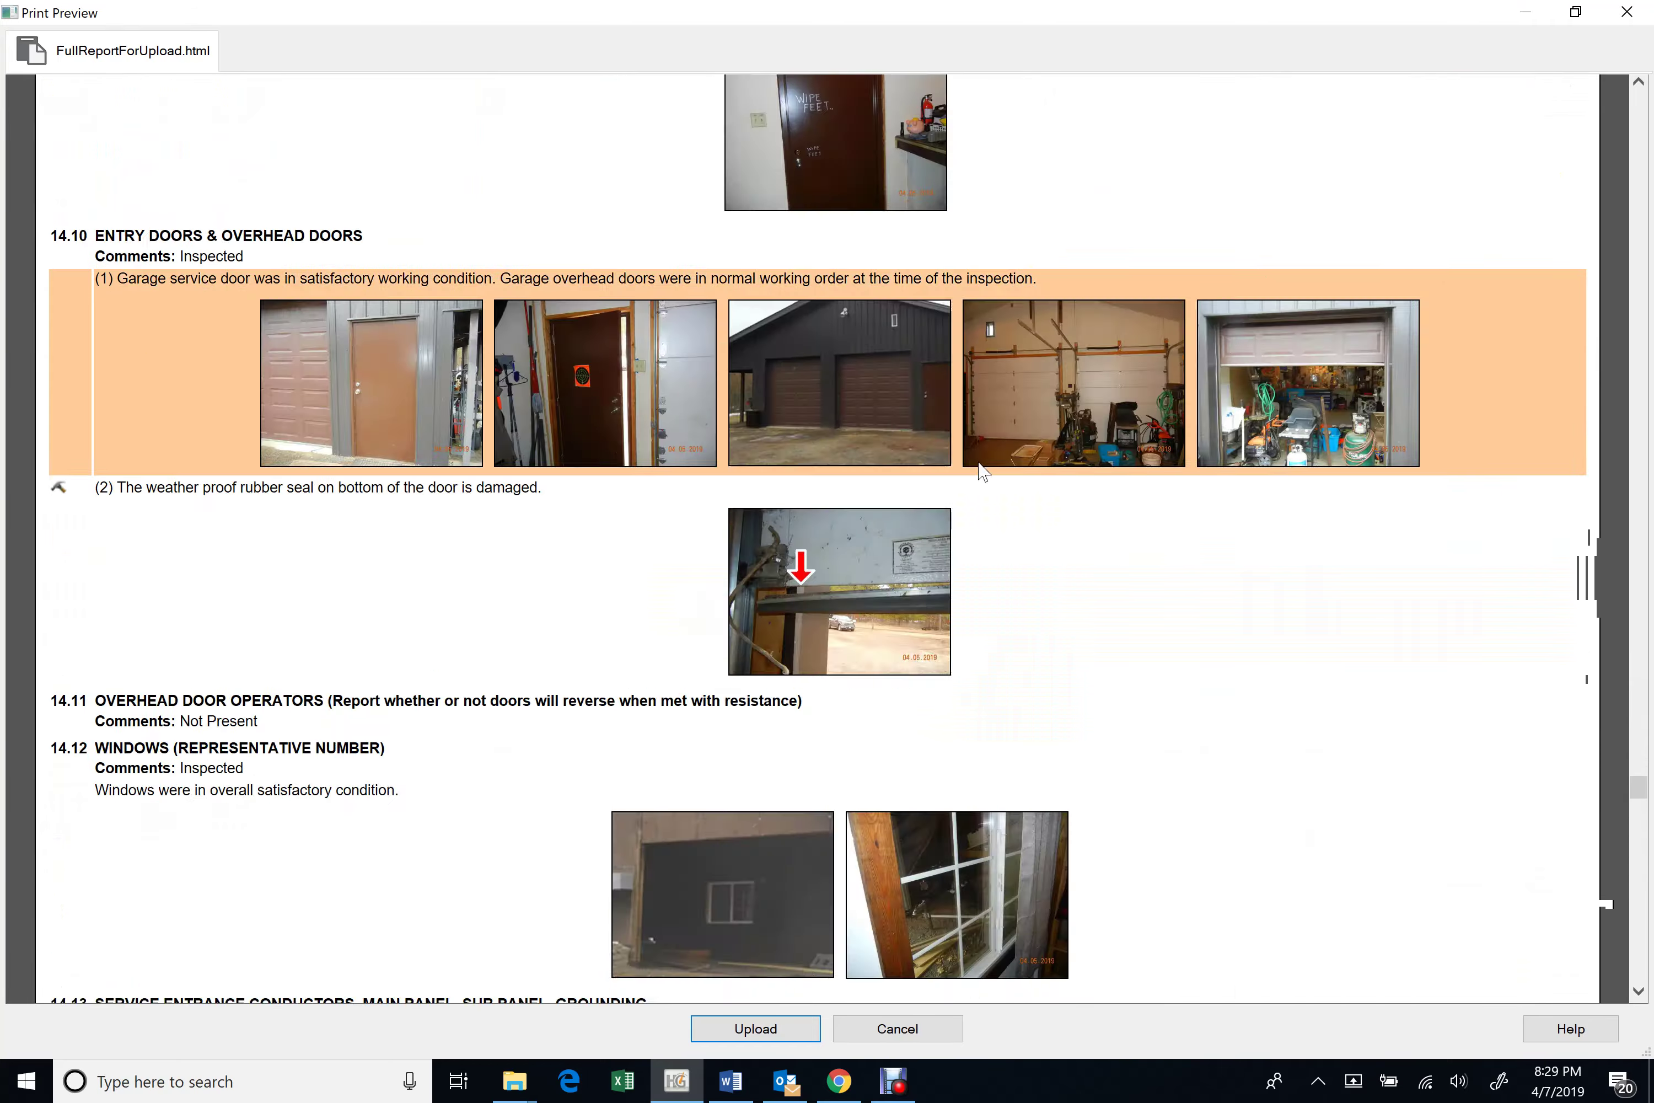
scroll(982, 471, "up", 20)
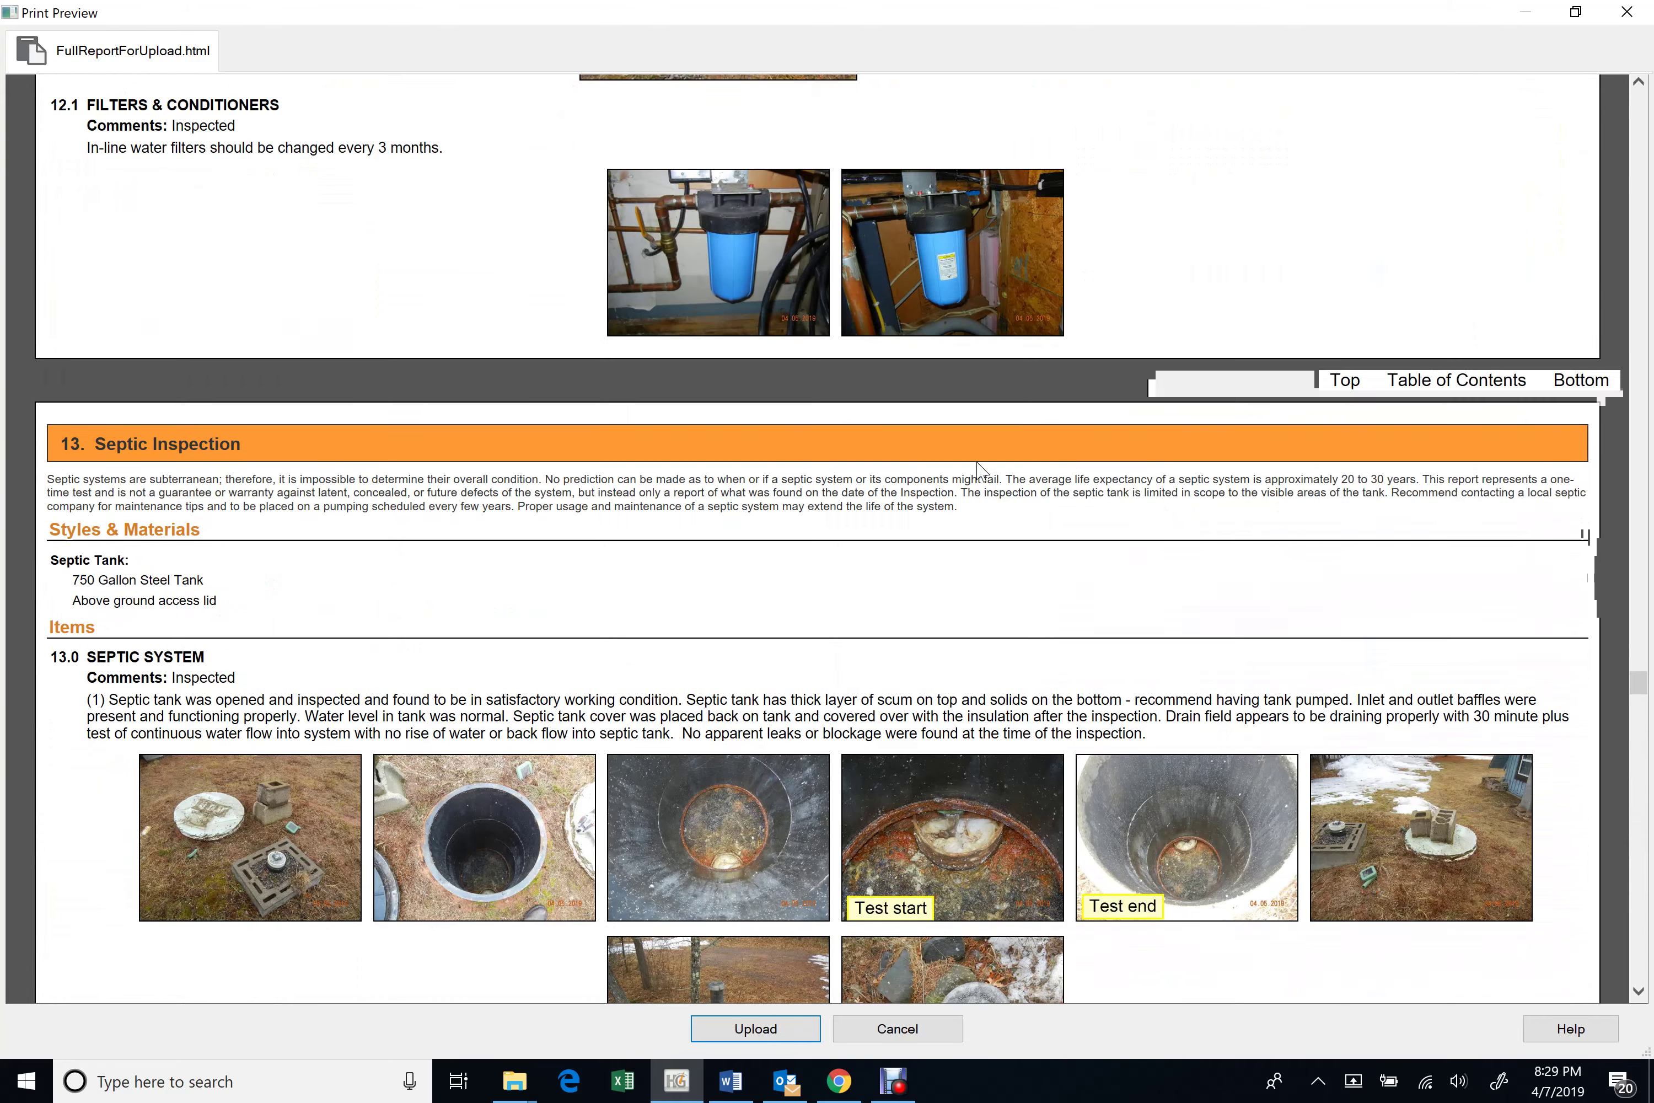
scroll(976, 461, "down", 8)
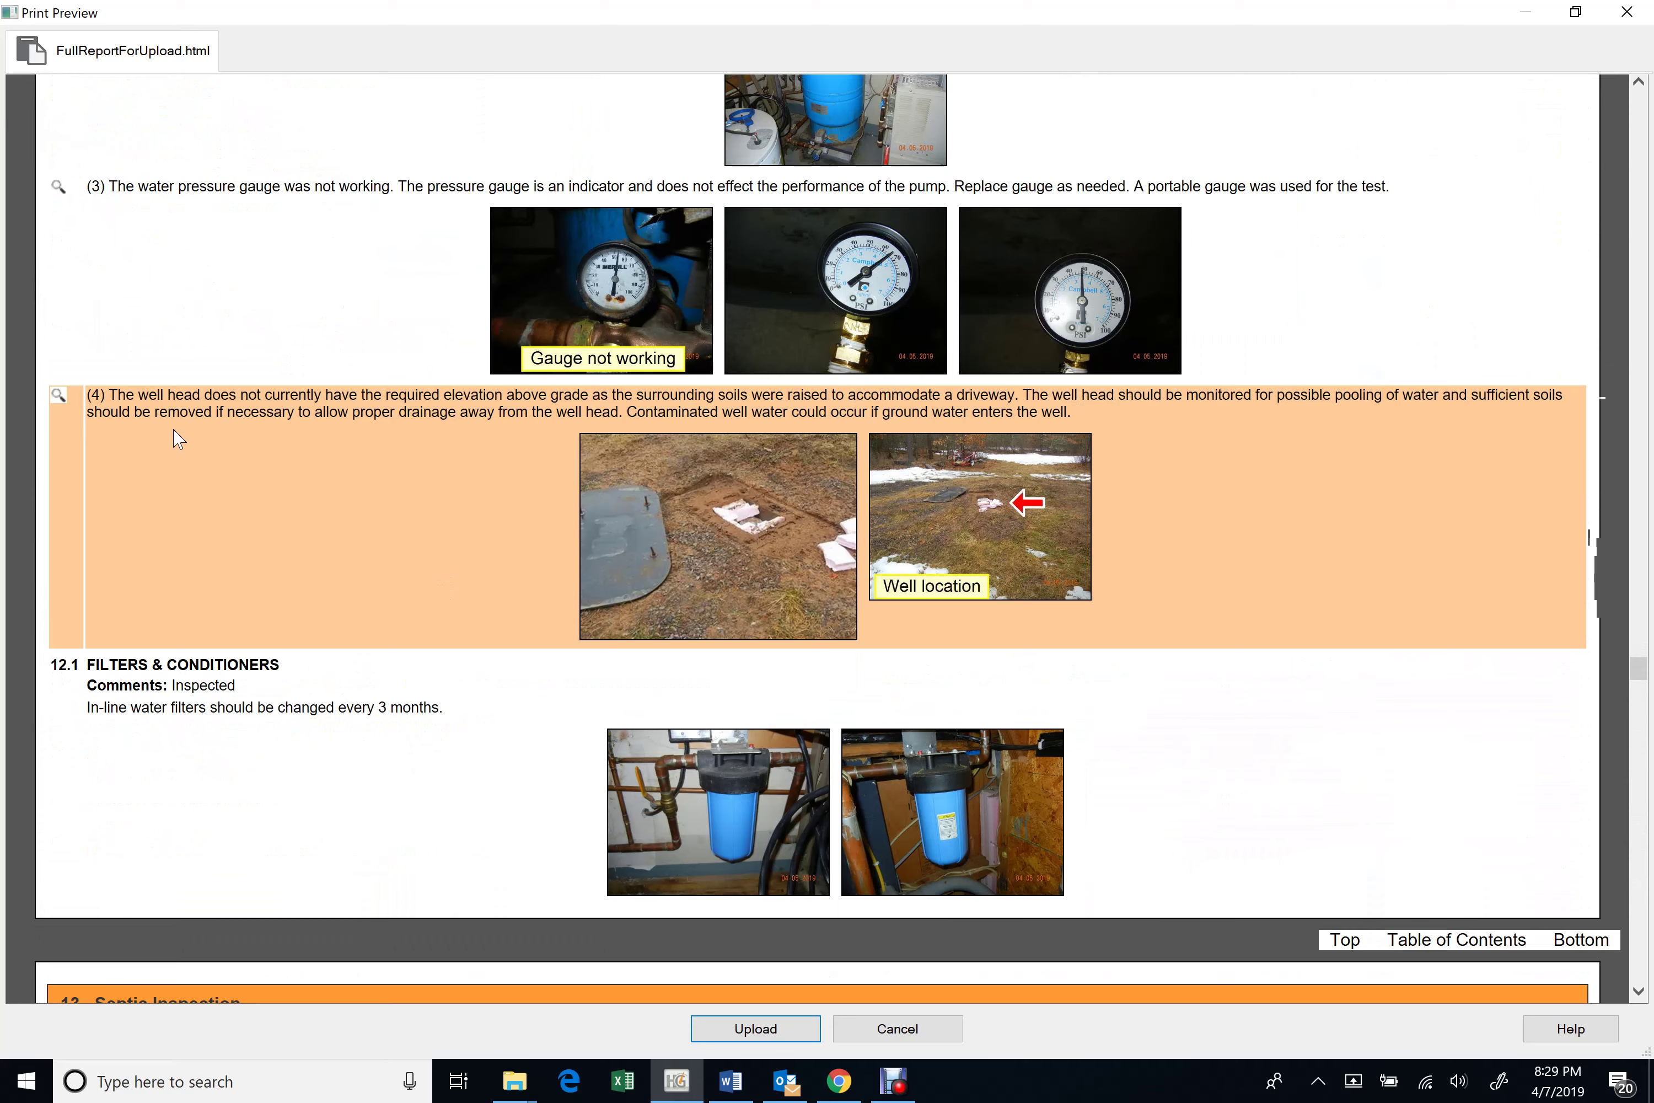
scroll(345, 519, "up", 10)
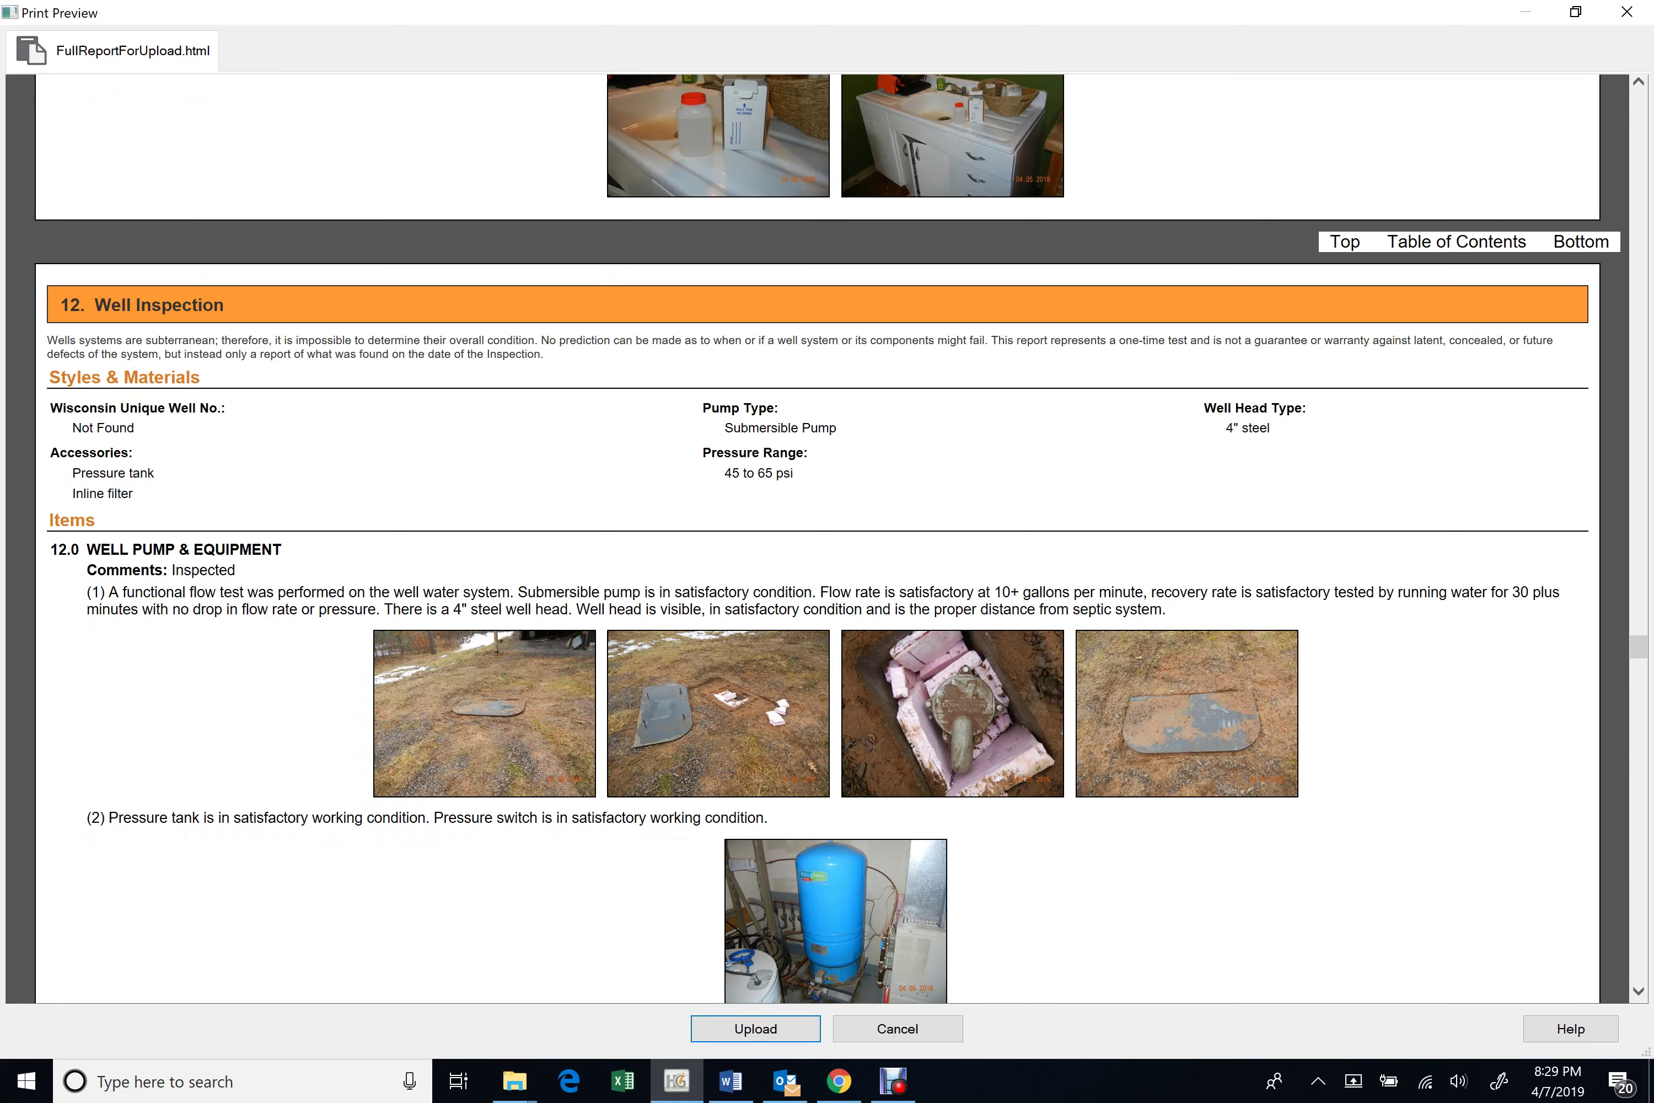
left_click(895, 1039)
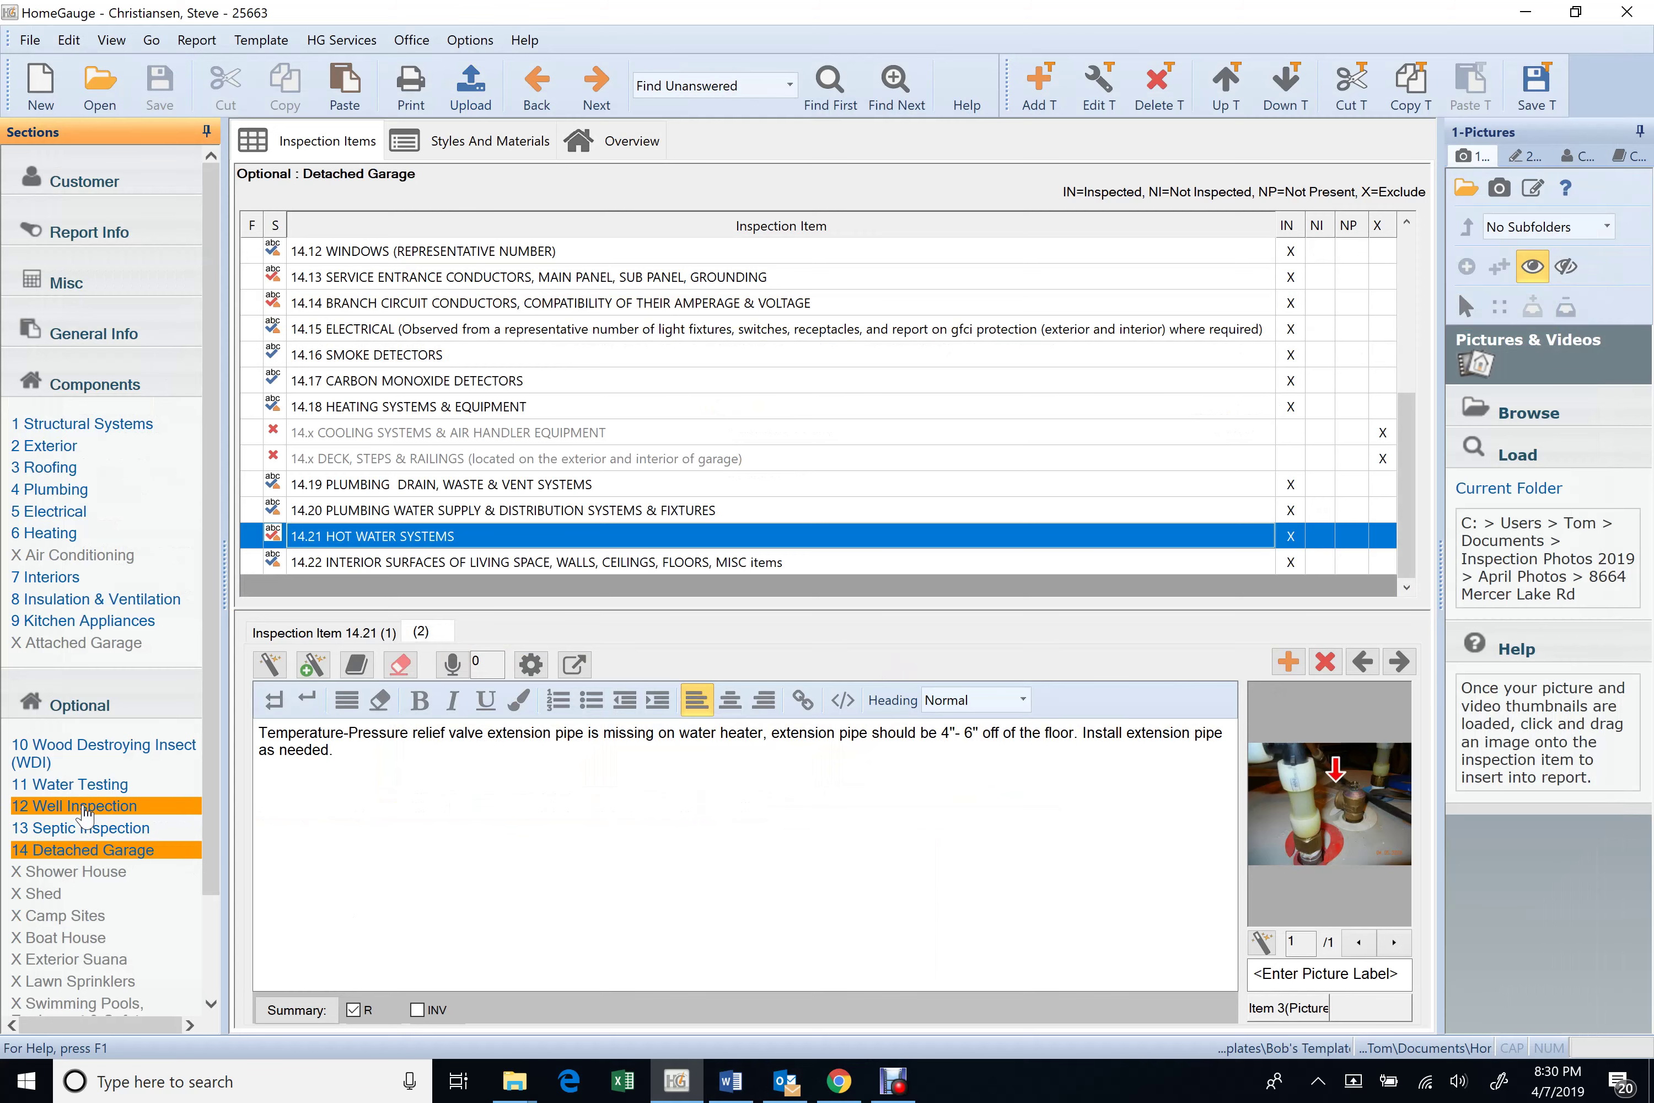
- Set the first picture of the fourth Well Pump & Equipment comment in the Well Inspection section to Small
left_click(84, 809)
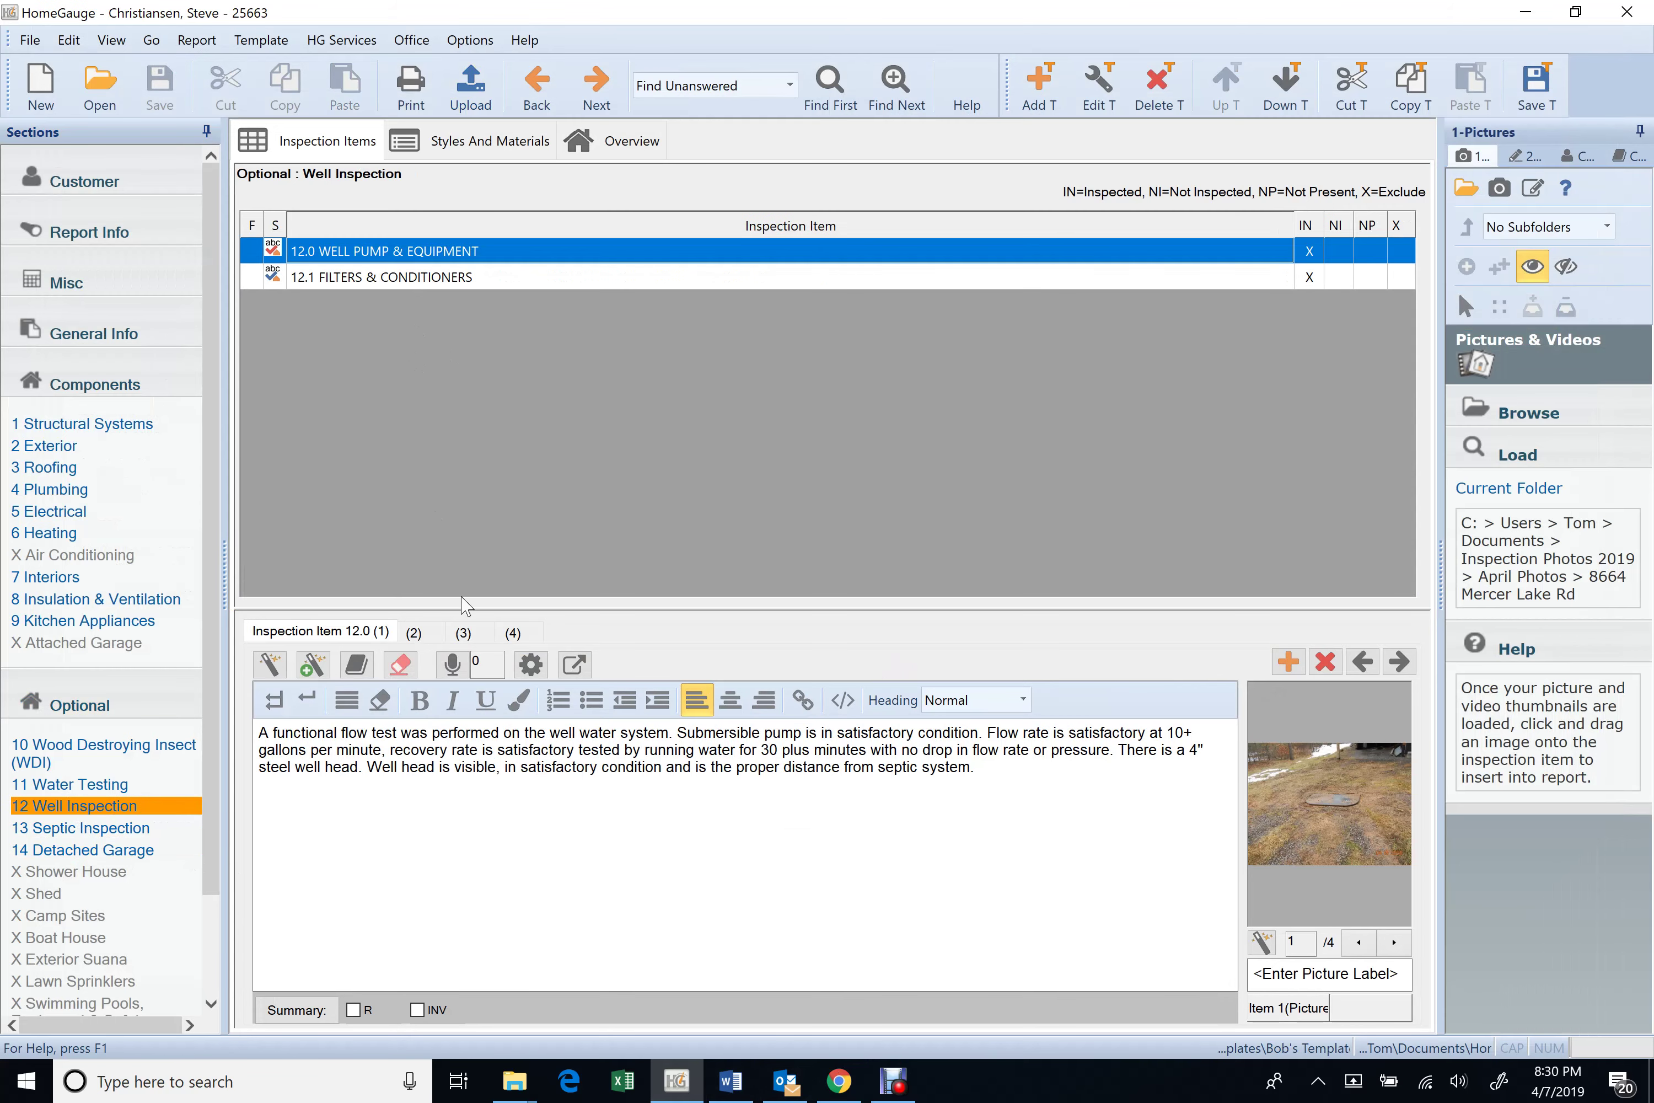
left_click(520, 633)
right_click(1287, 831)
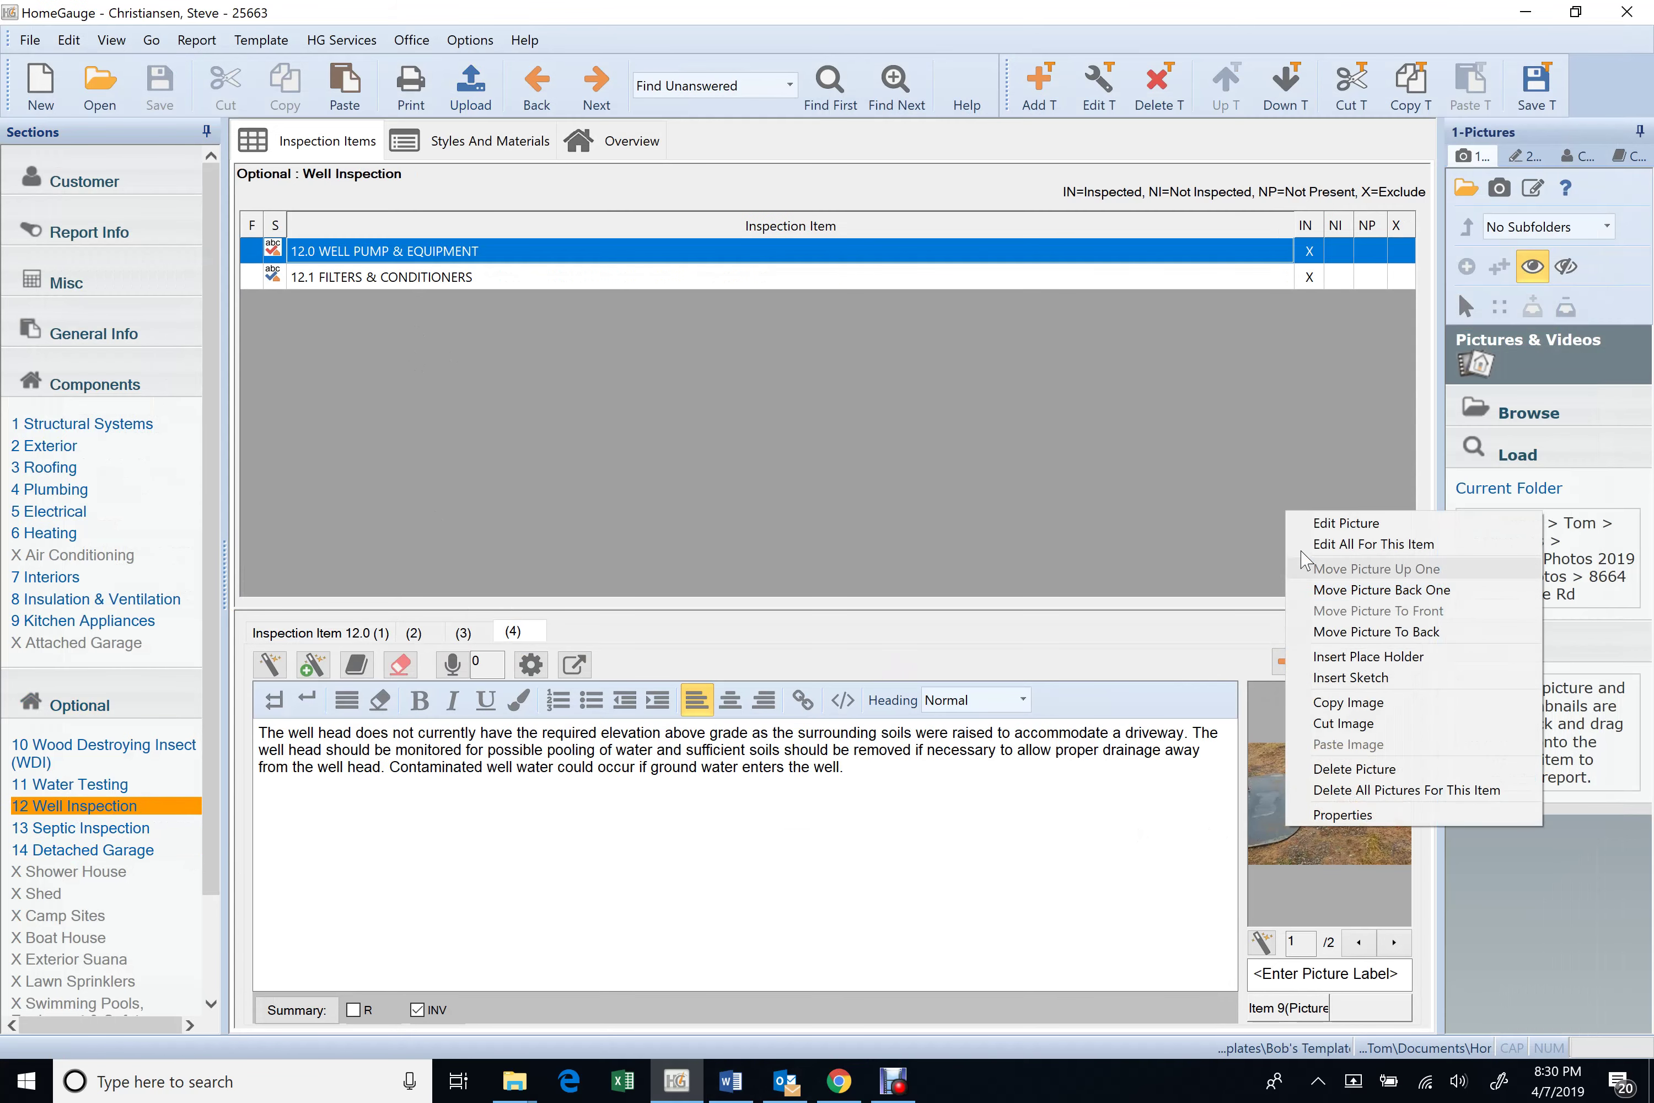
left_click(1324, 526)
left_click(438, 245)
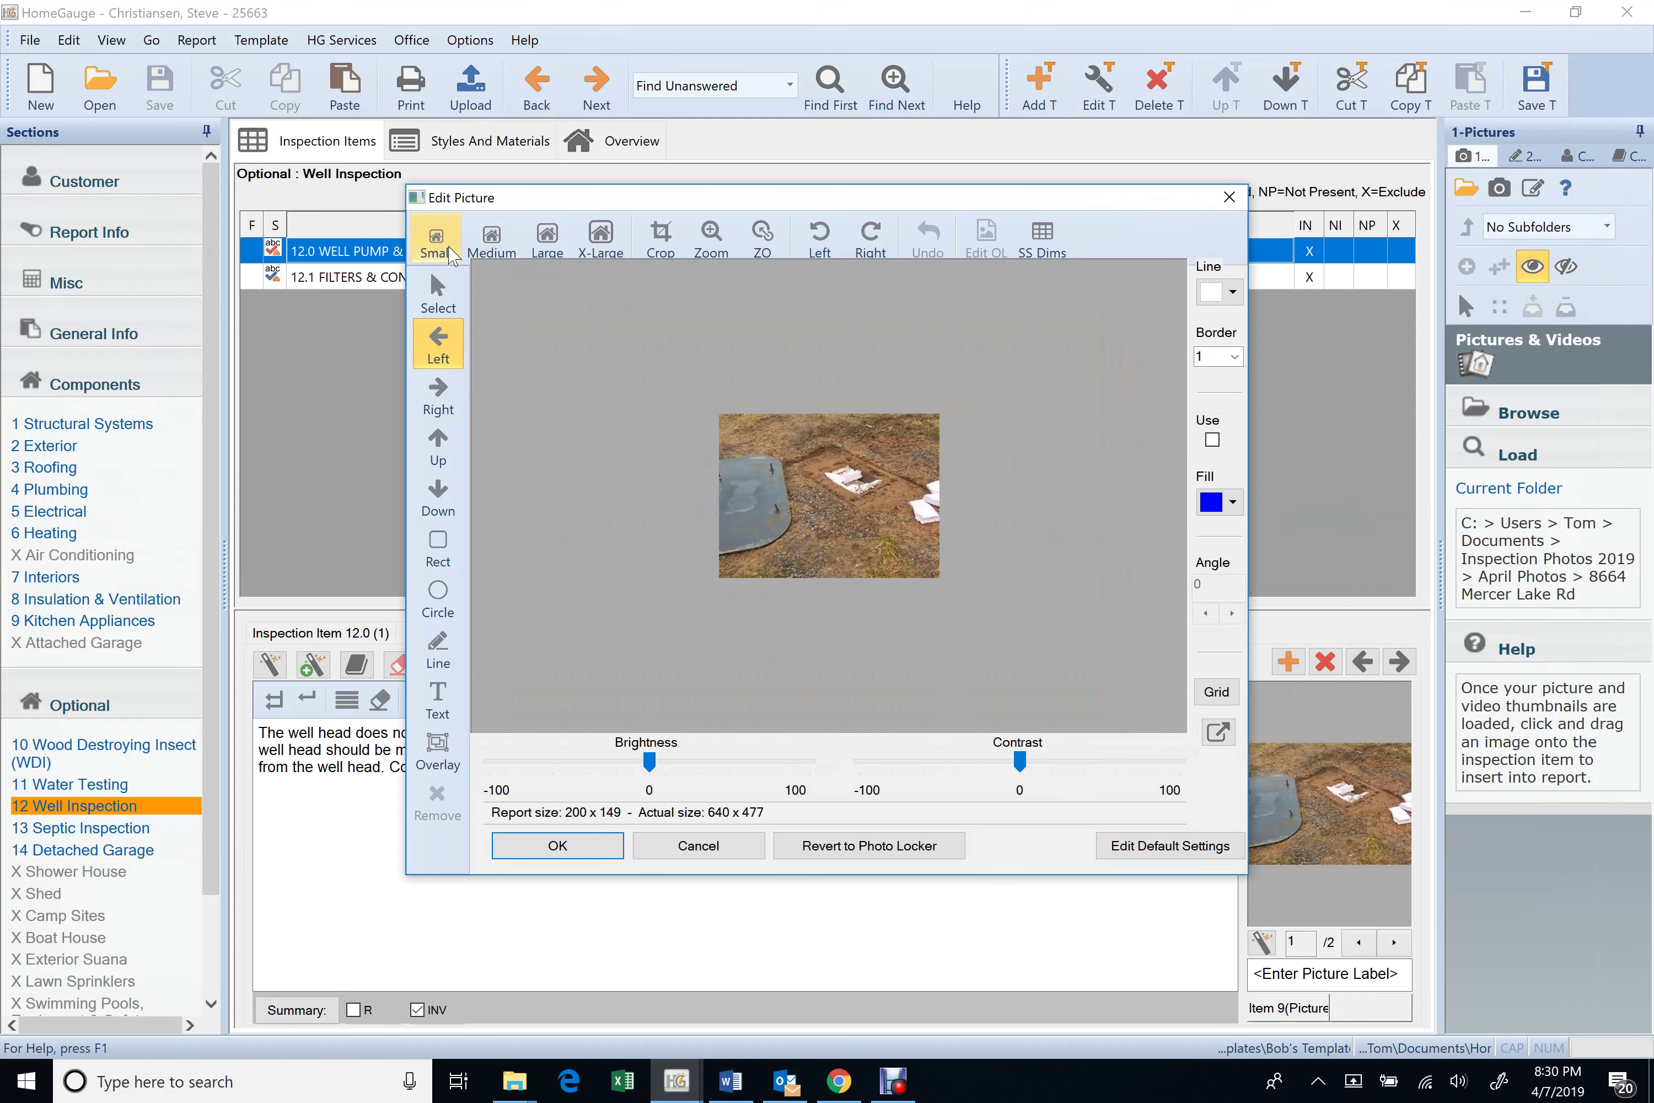
left_click(558, 845)
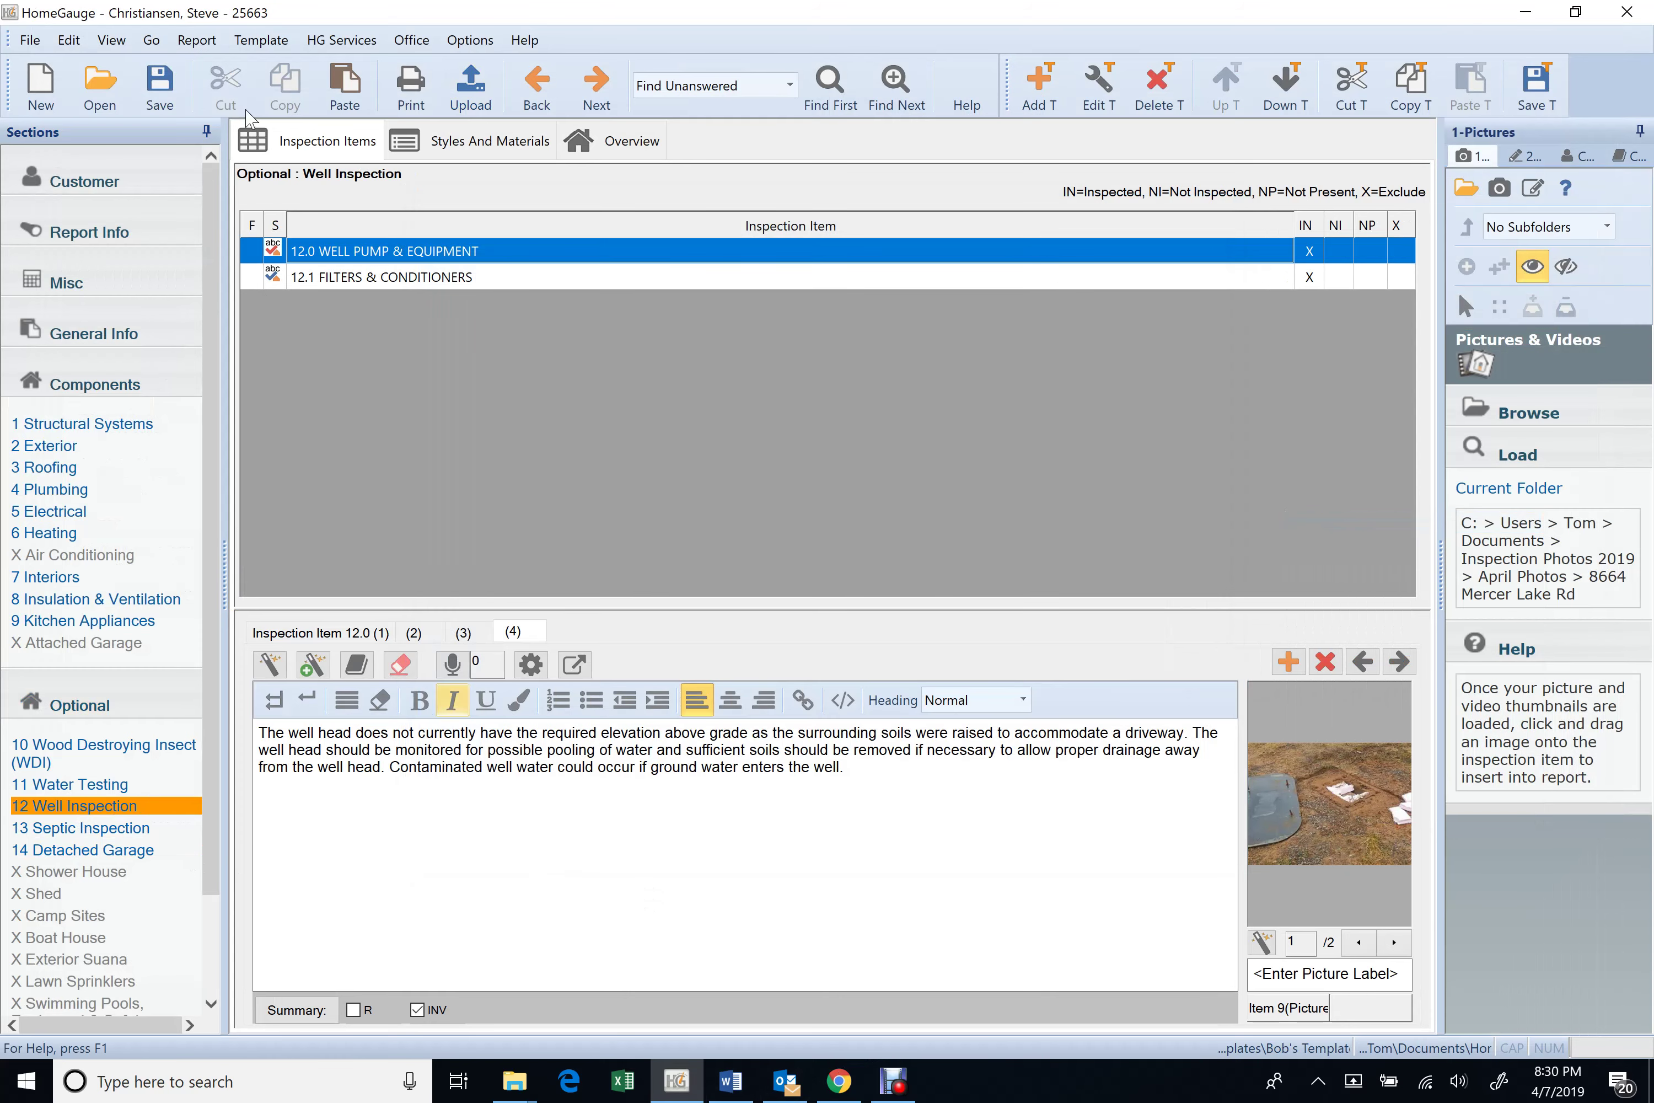
- Upload the inspection report using the Full Report For Upload document setting
left_click(470, 87)
left_click(694, 467)
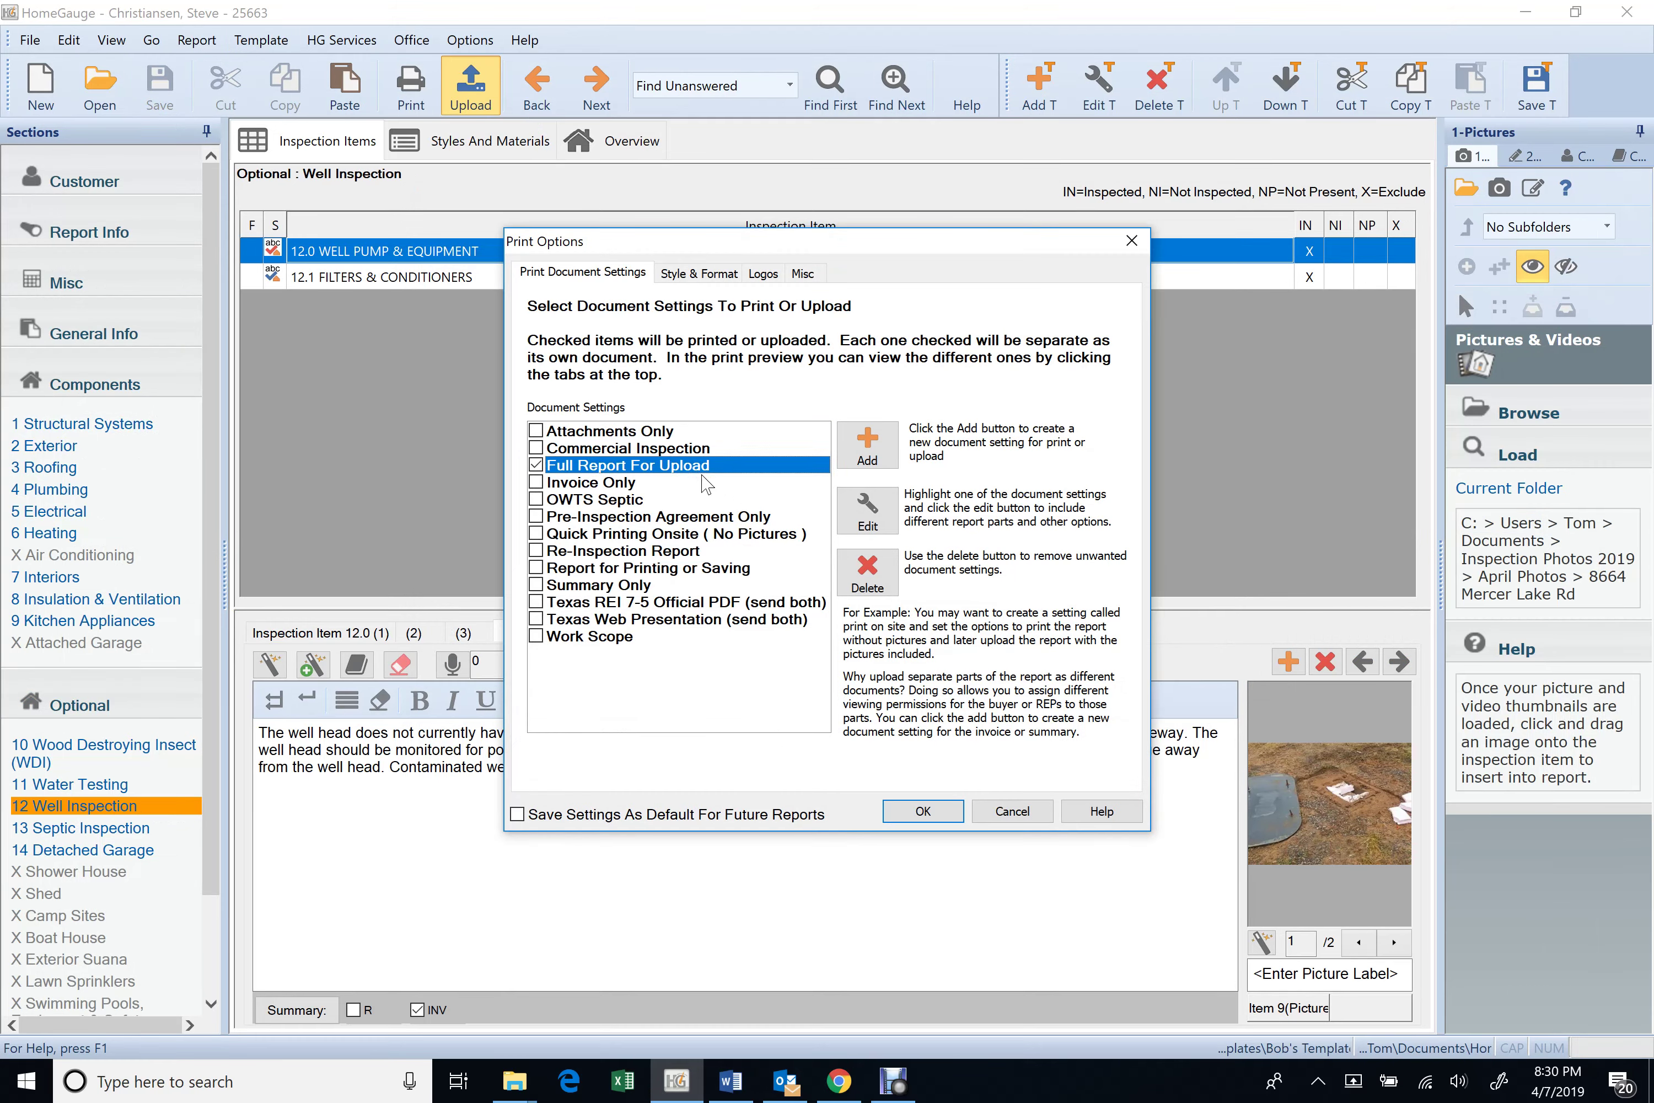
left_click(932, 816)
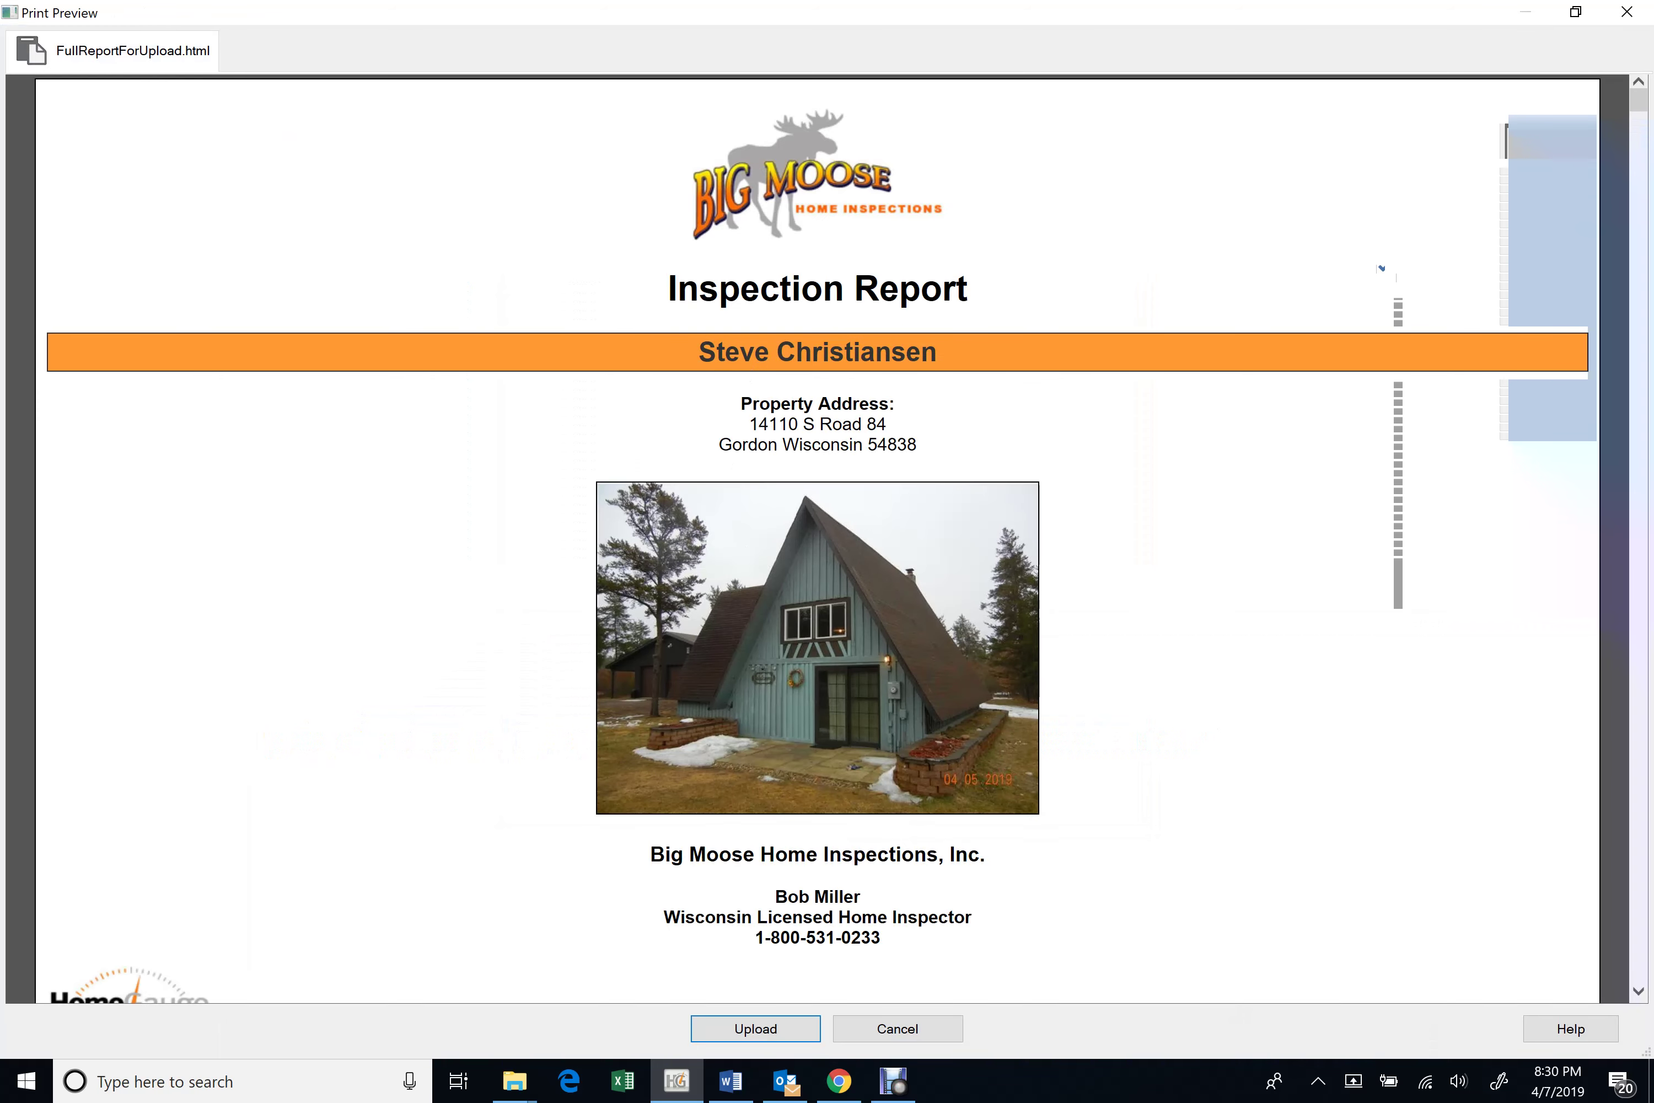
left_click(776, 1034)
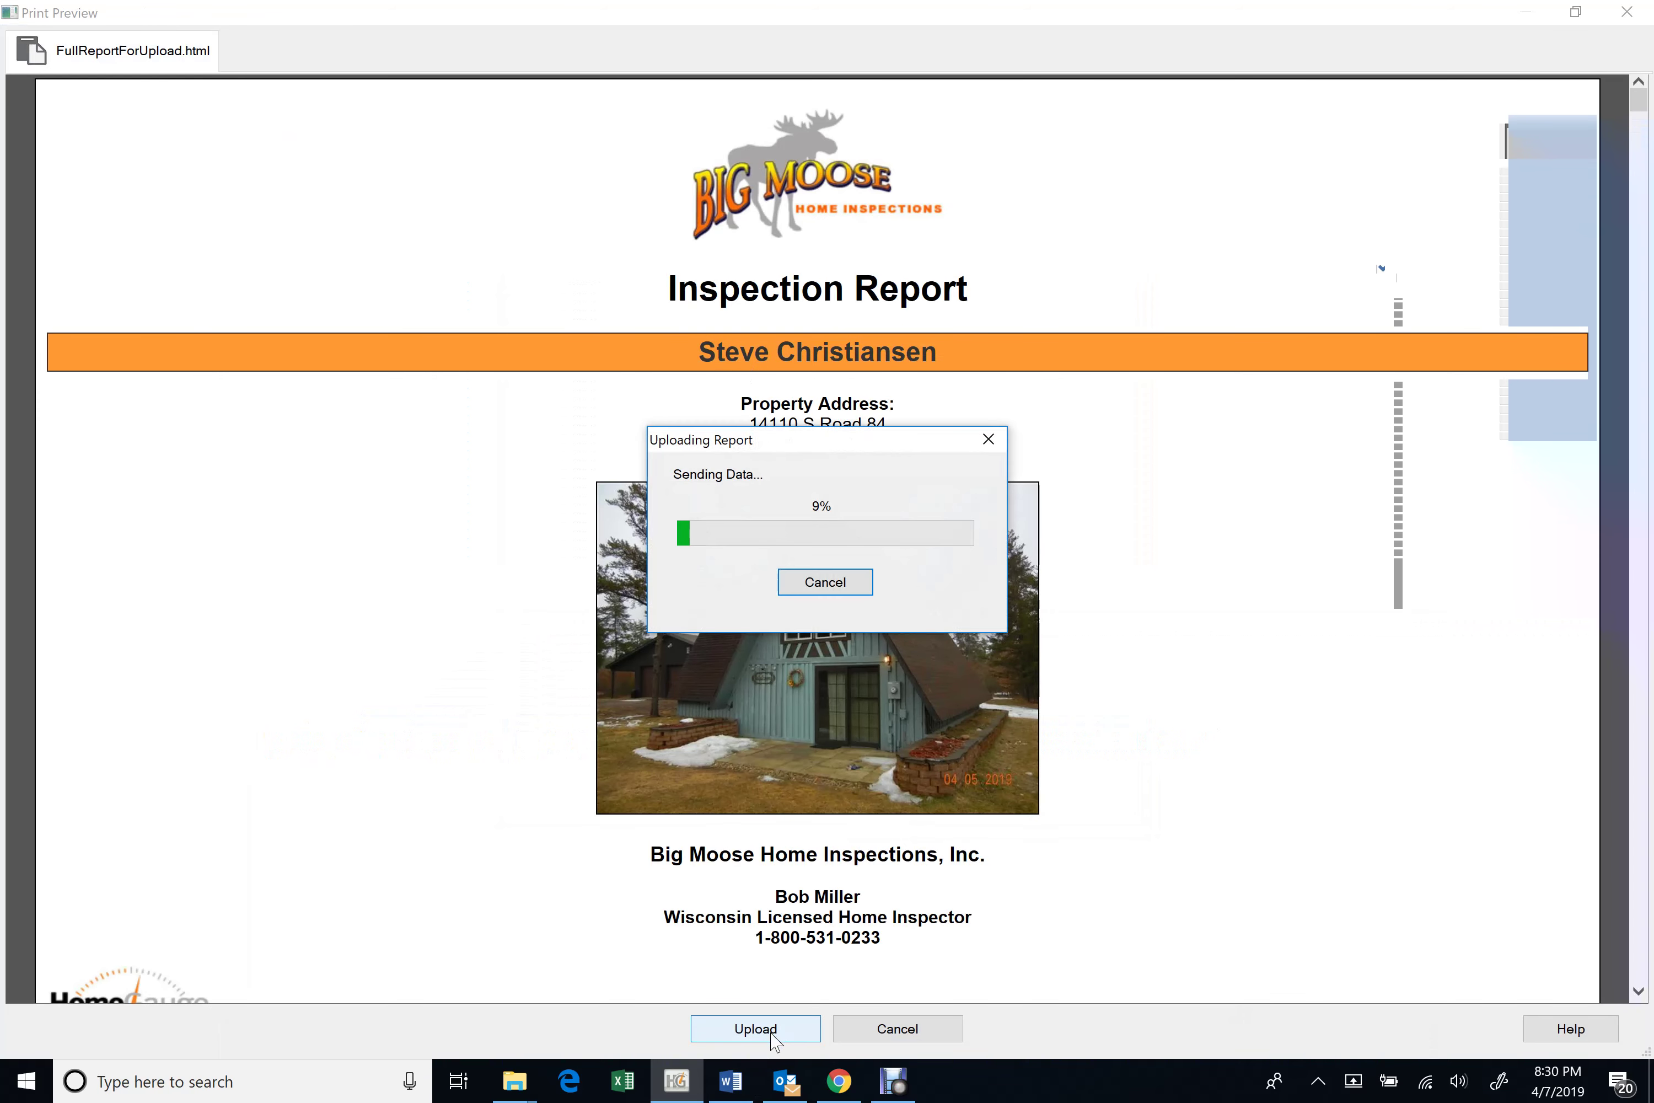
mouse_move(893, 1080)
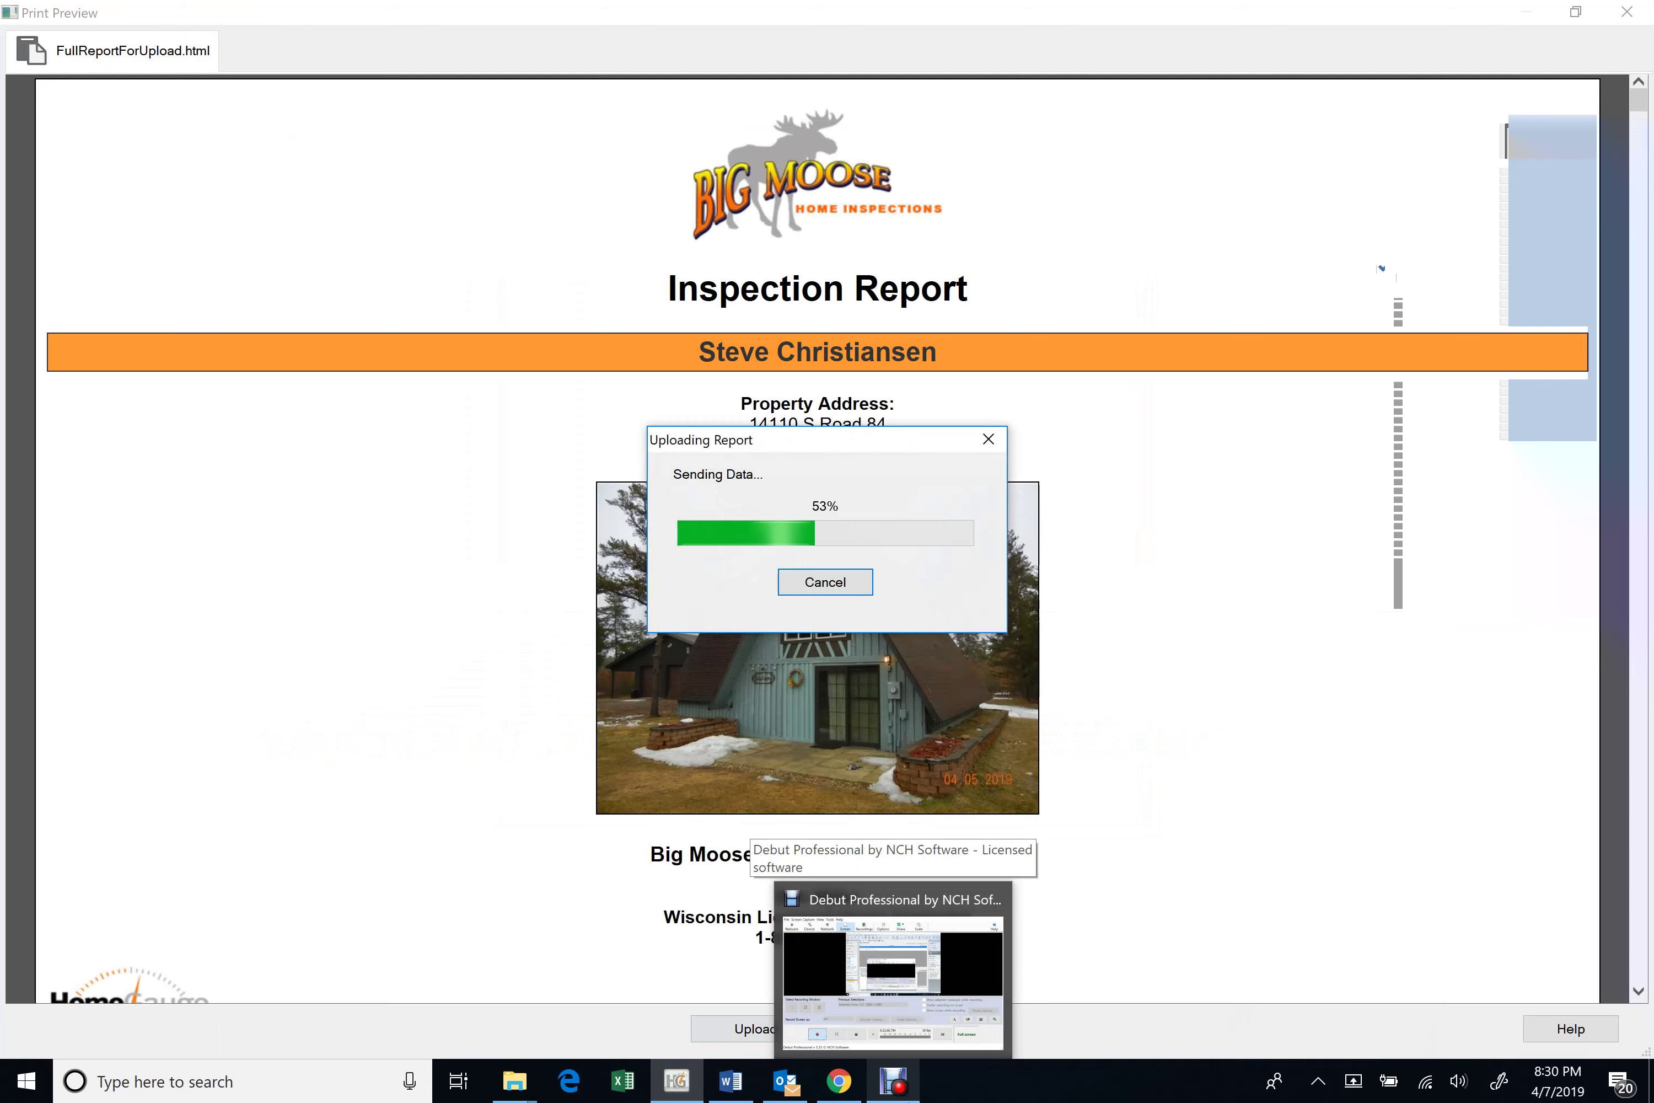
left_click(890, 982)
left_click(590, 940)
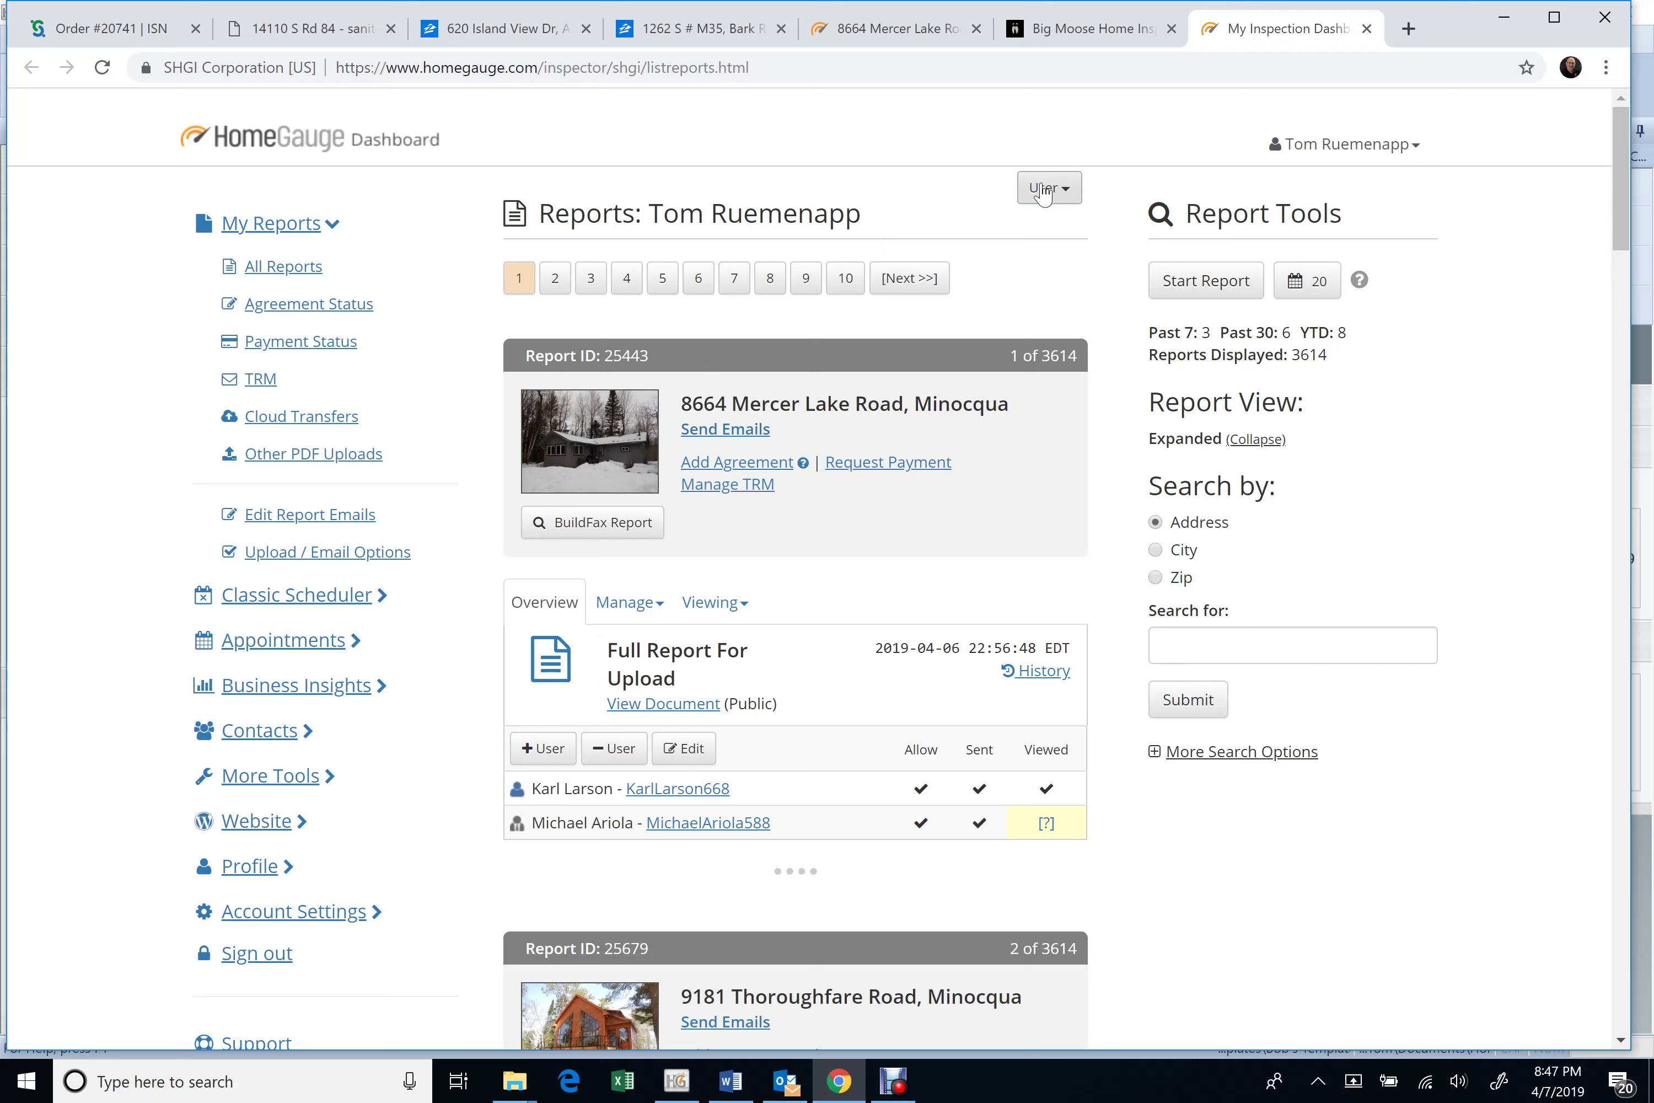
- In the HomeGauge web dashboard, switch the report list to the inspector responsible for the uploaded report
left_click(1043, 191)
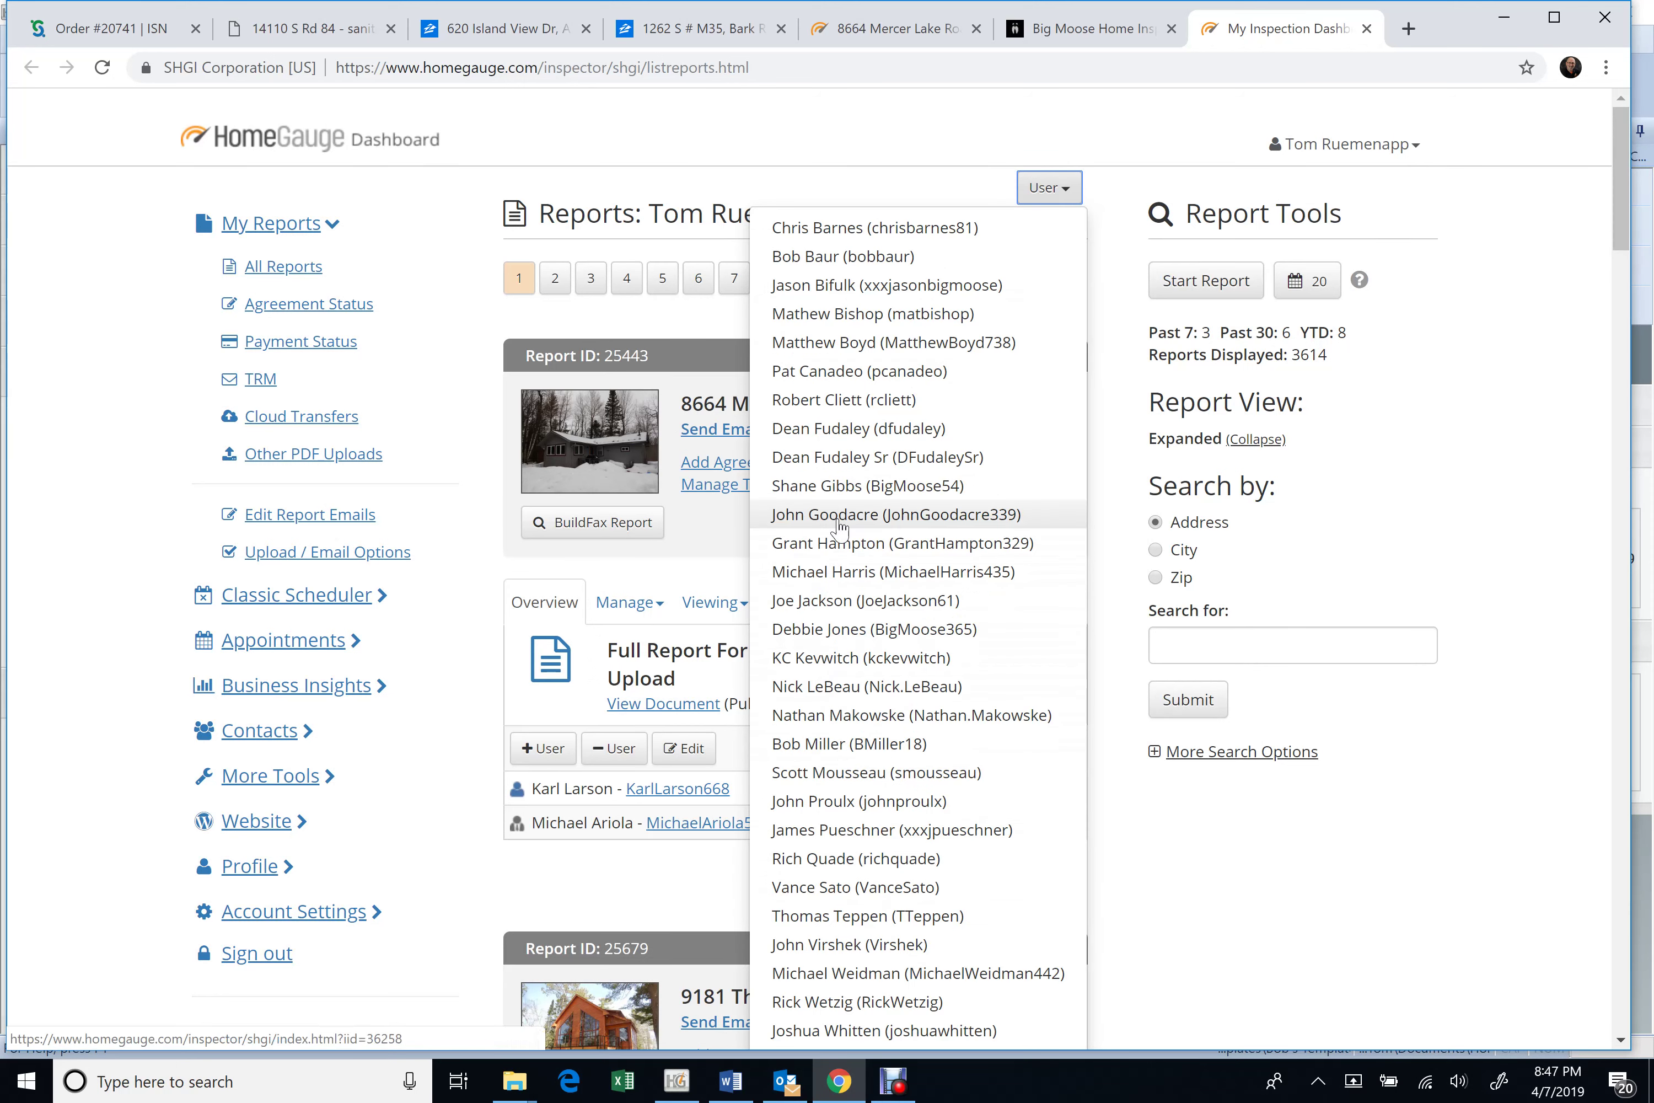
left_click(838, 745)
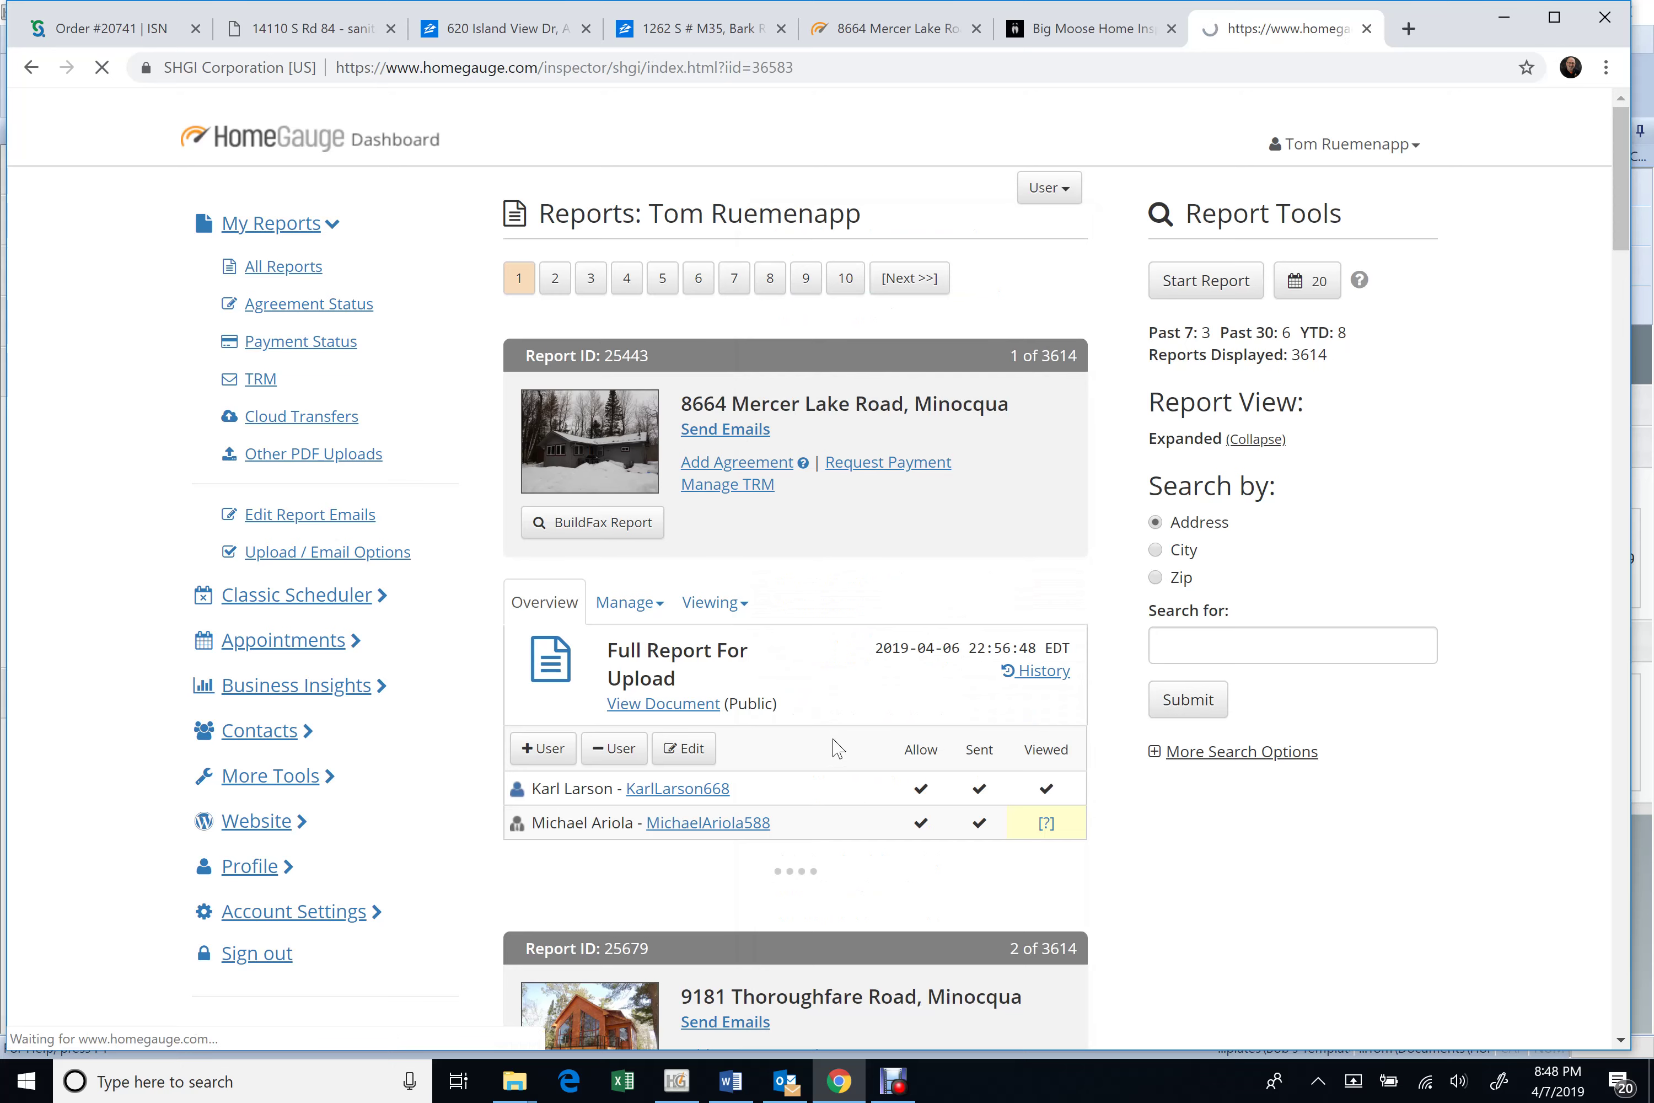
scroll(773, 555, "down", 2)
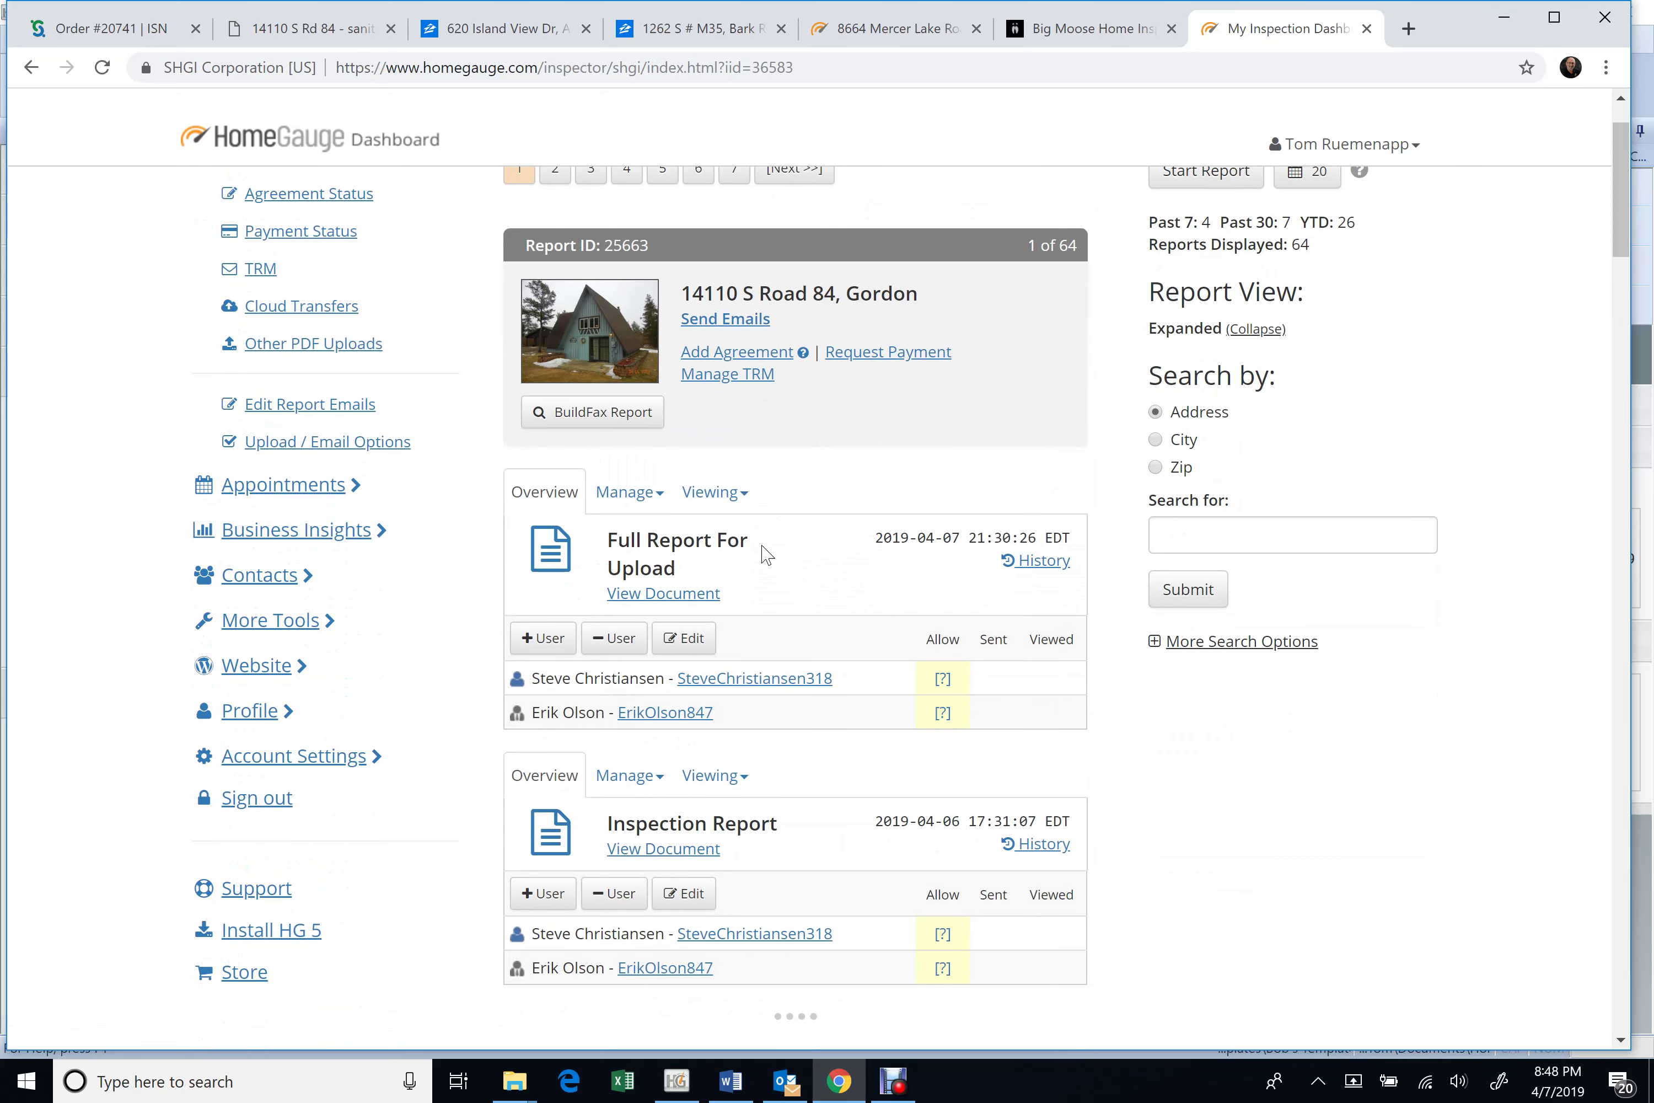
- Delete the older Inspection Report document from the uploaded report's folder, keeping Full Report For Upload
left_click(646, 492)
left_click(678, 673)
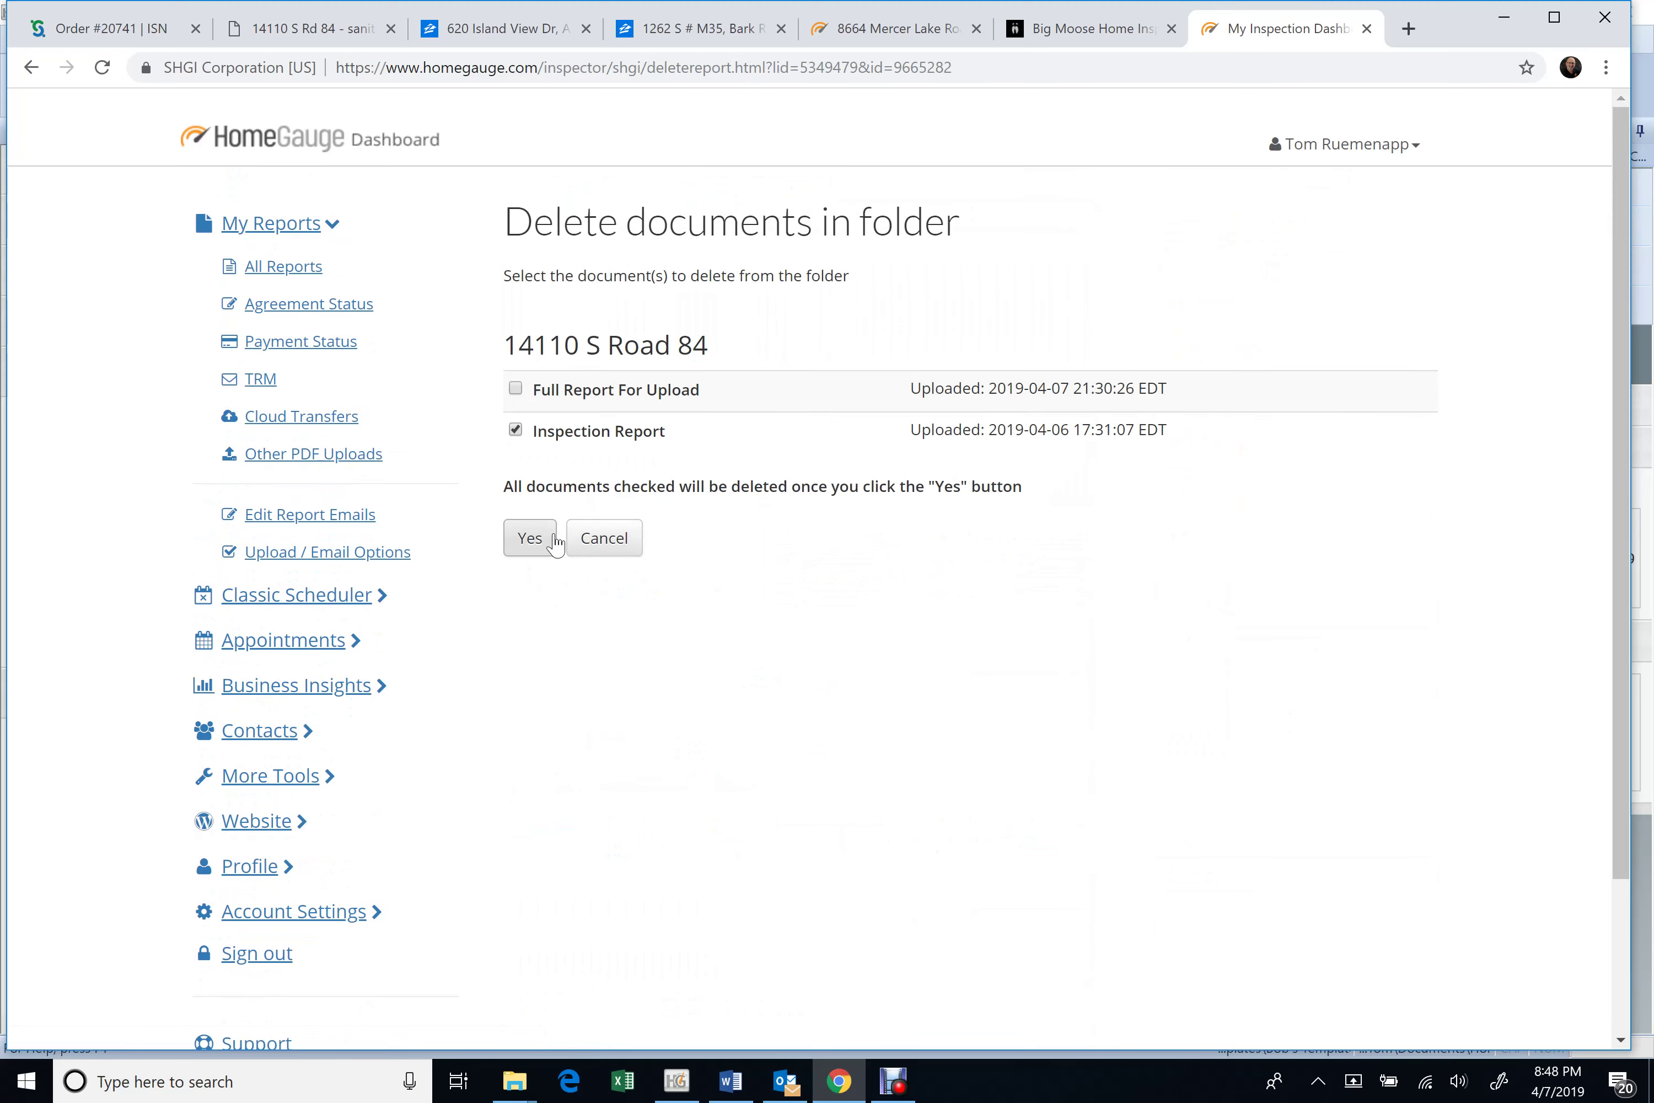
left_click(554, 541)
left_click(902, 193)
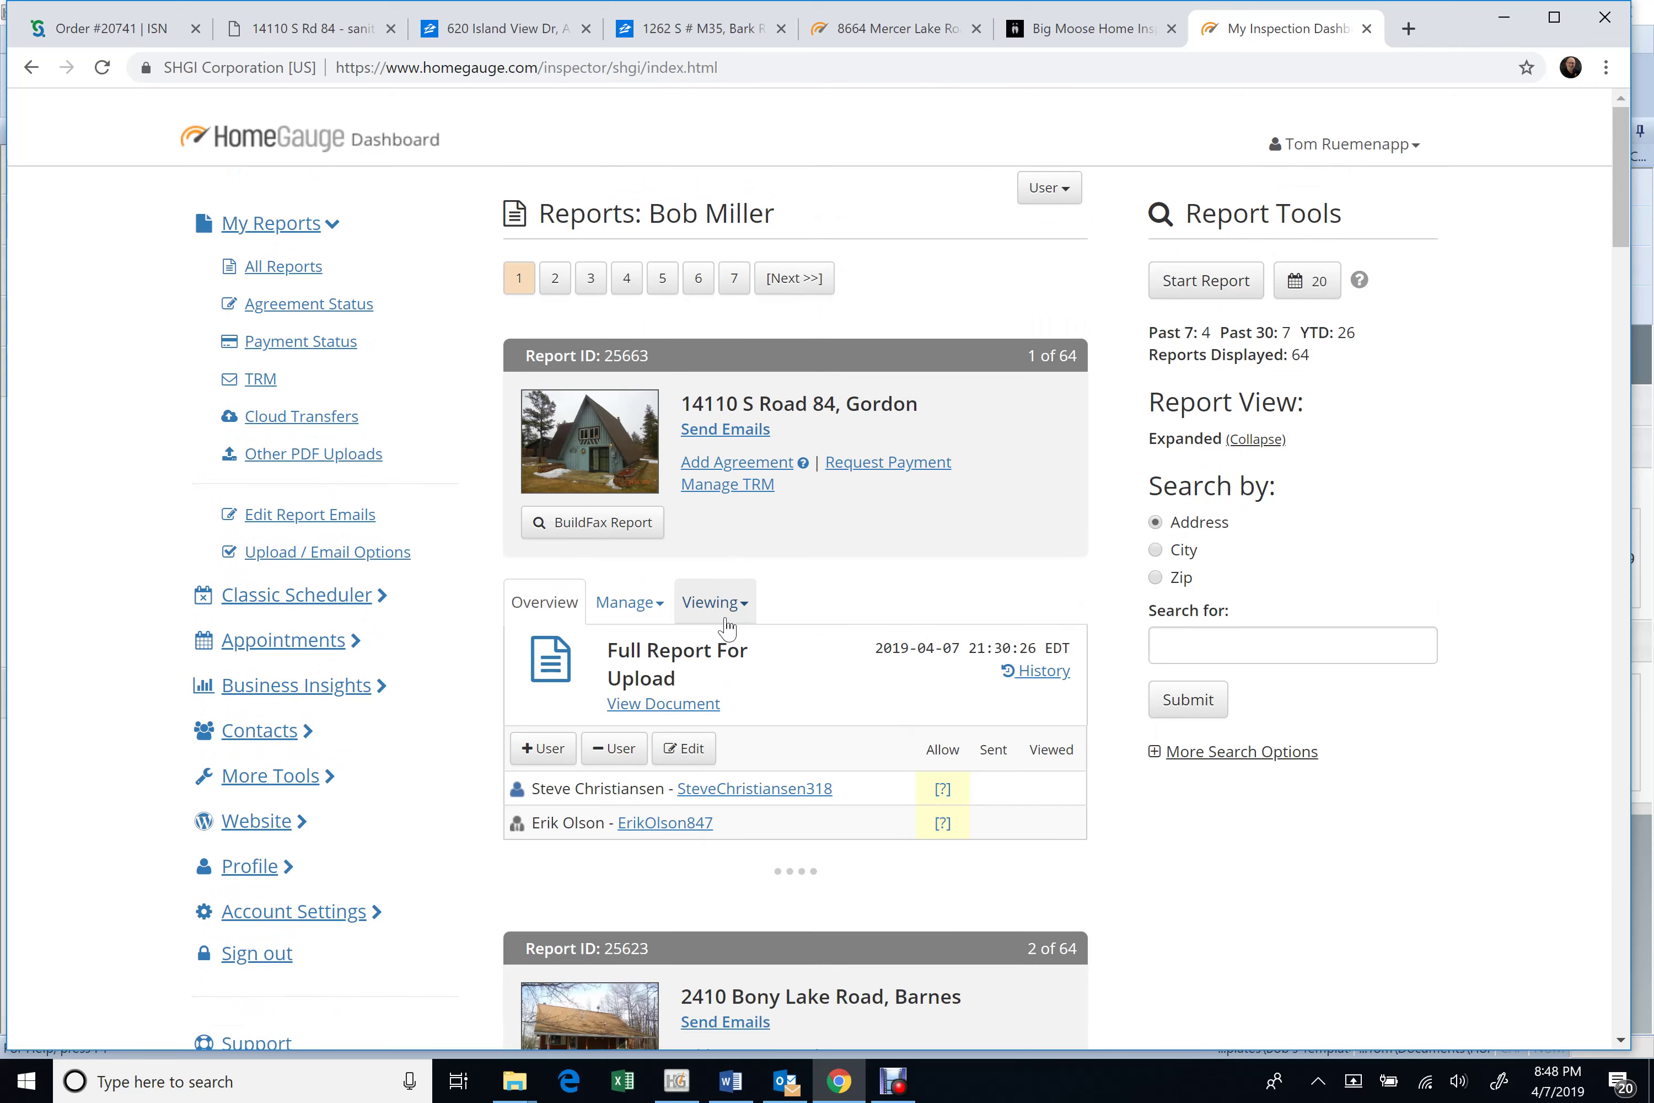
- Make the Full Report For Upload document public and copy its viewing link
left_click(726, 625)
left_click(796, 779)
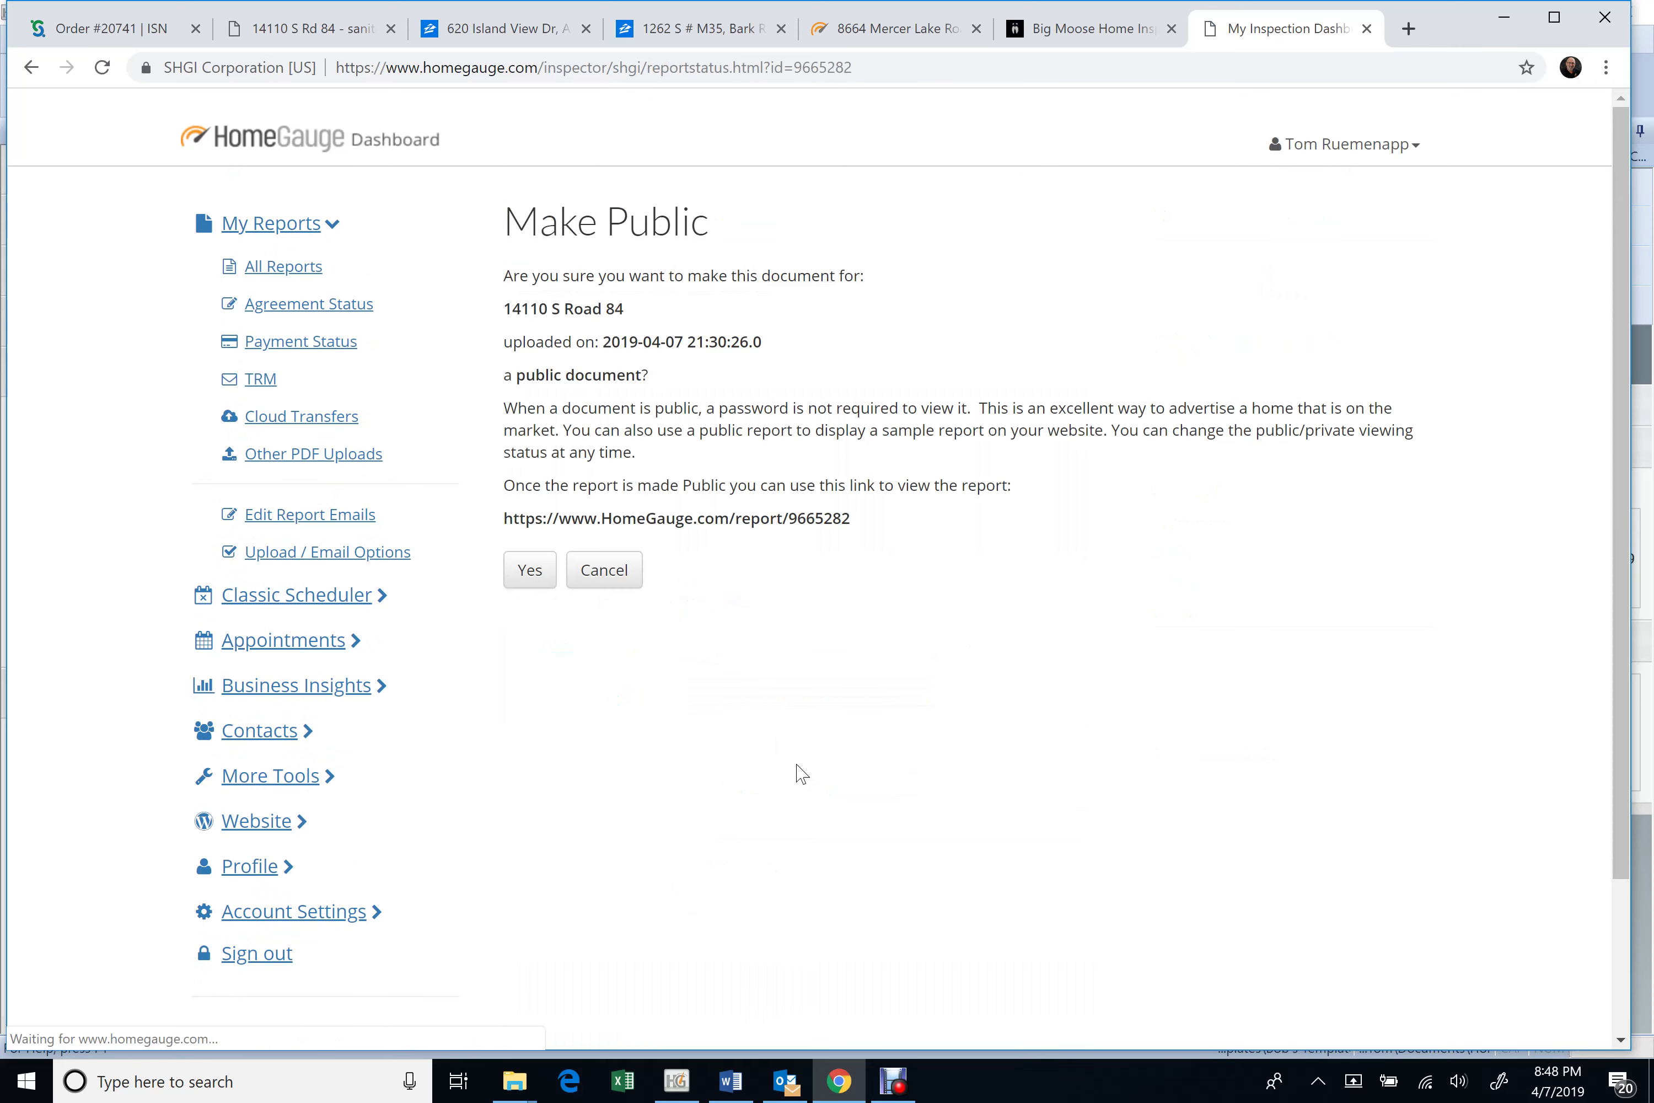
triple_click(712, 518)
right_click(703, 519)
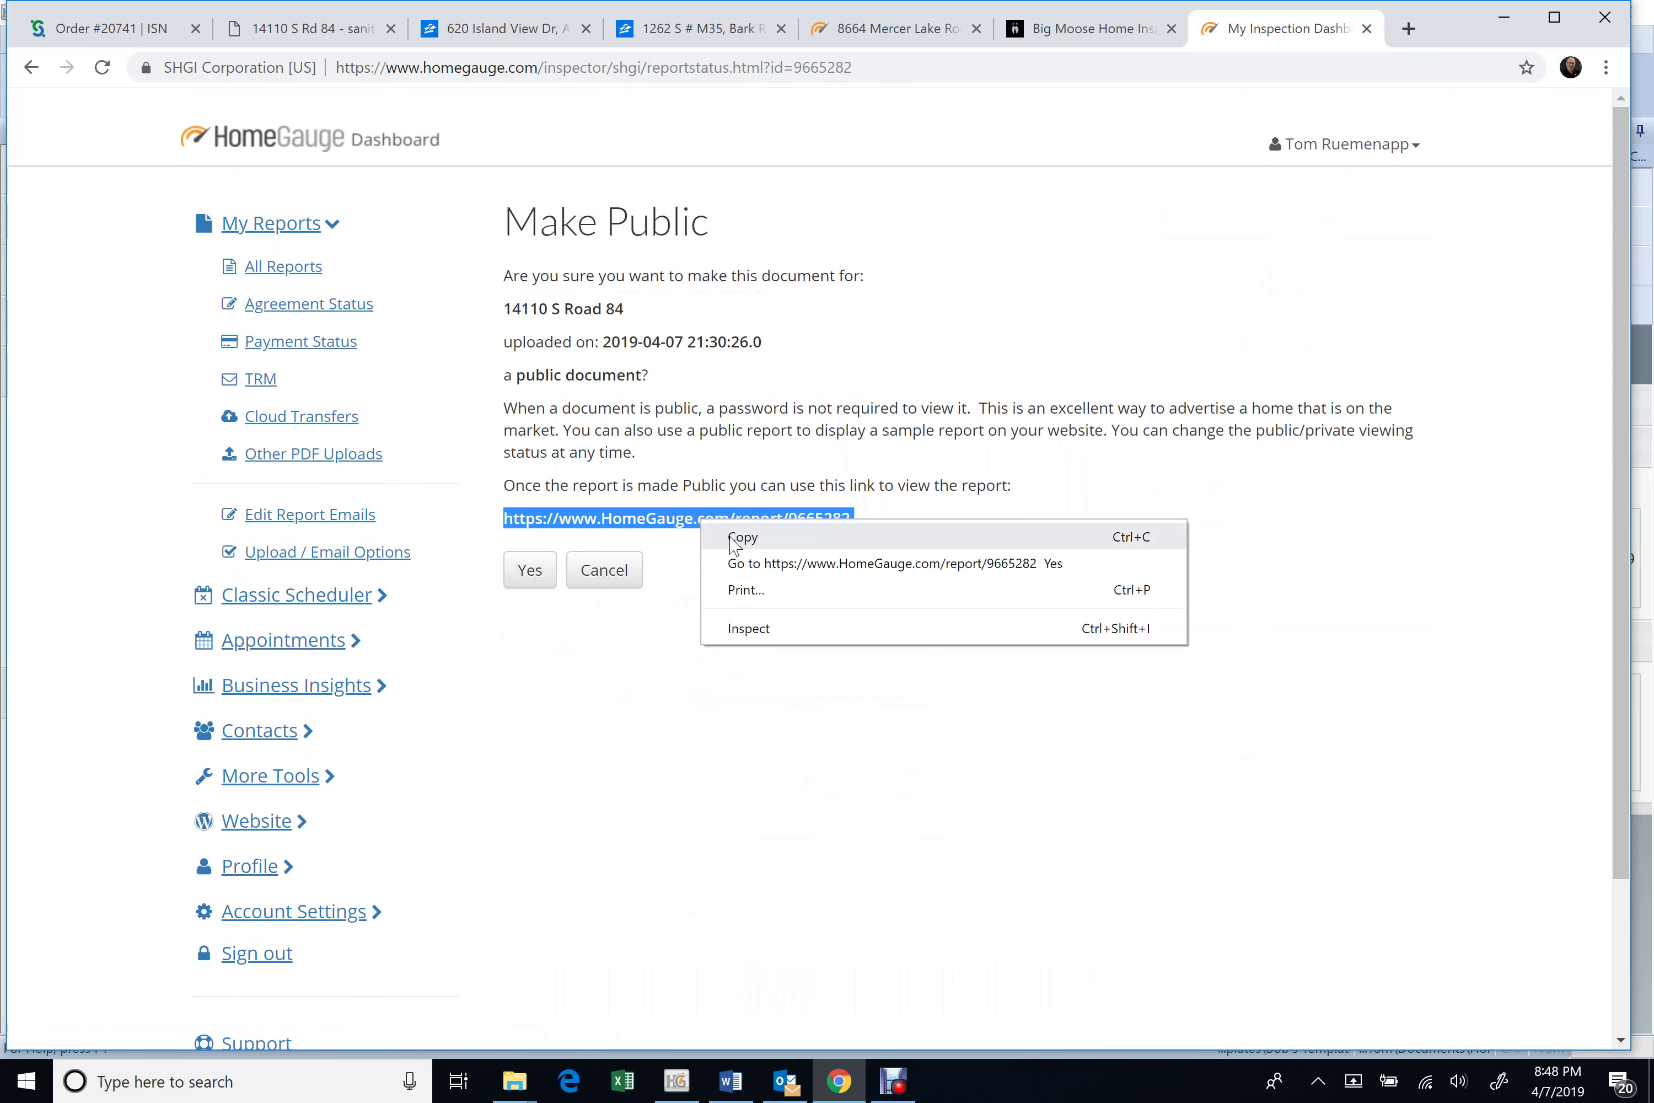
left_click(733, 541)
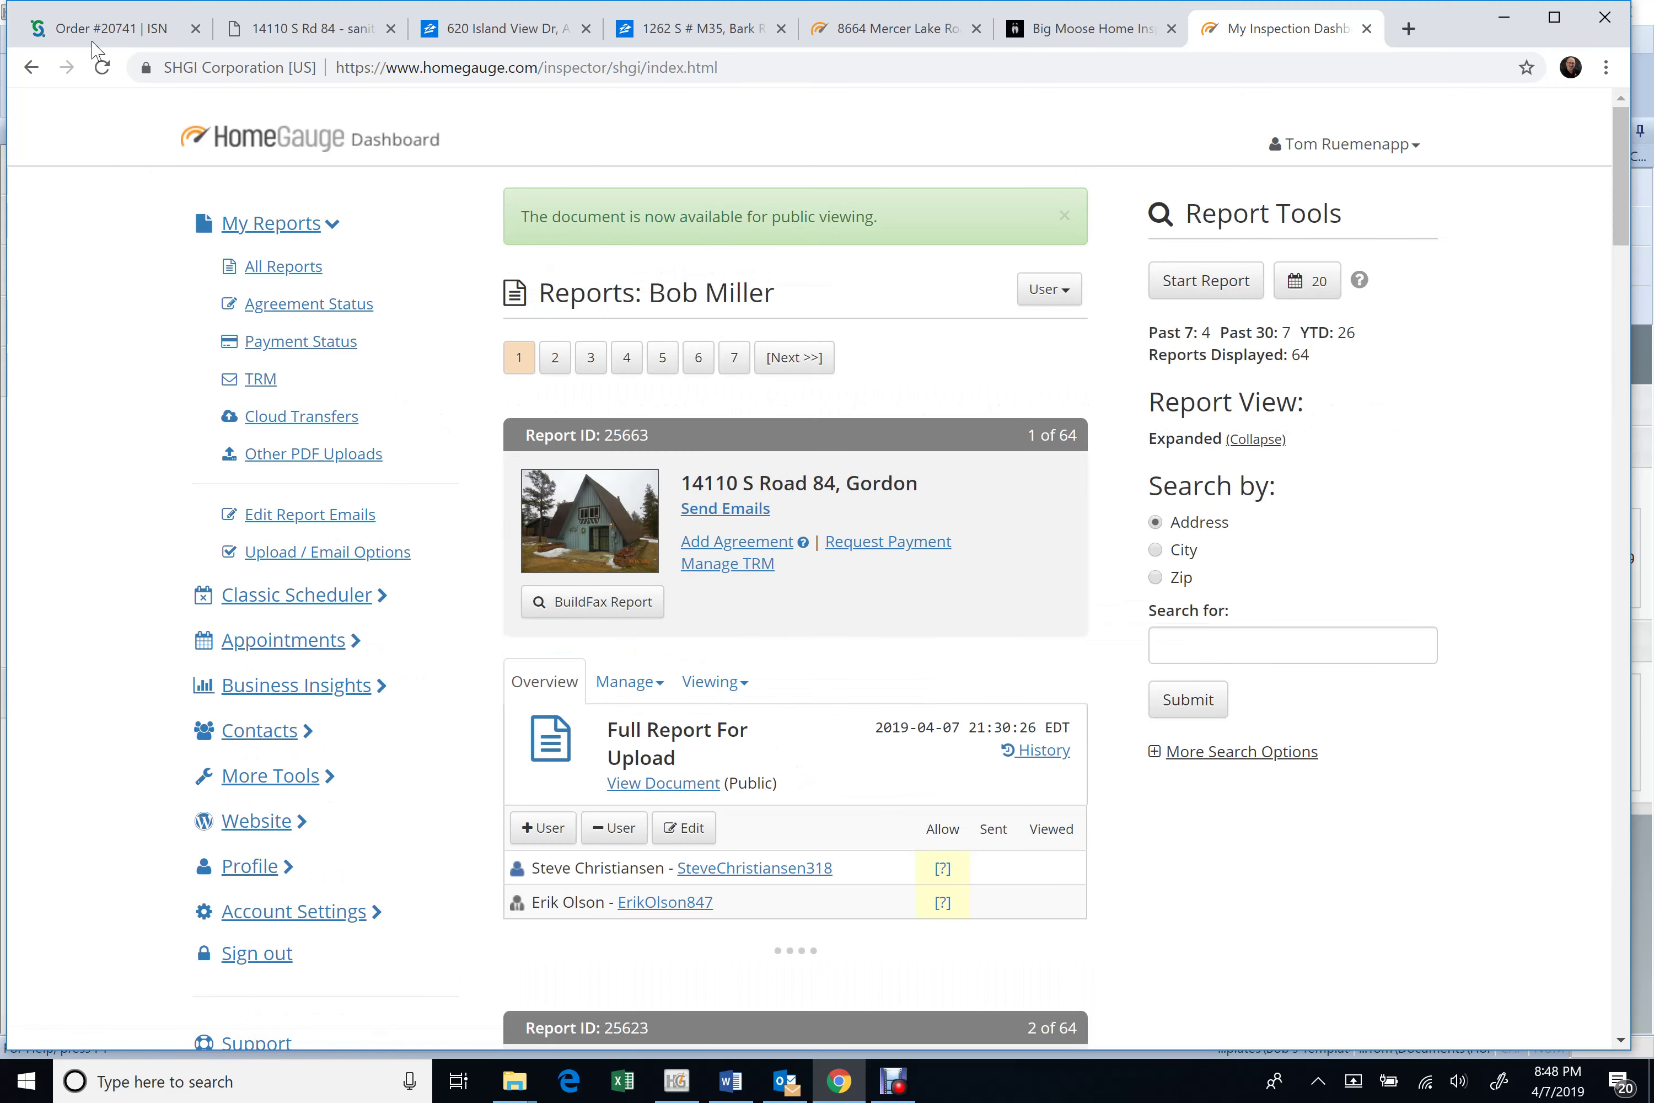
- Switch to the matching inspection order in ISN and open its report upload page
left_click(77, 32)
scroll(66, 369, "up", 10)
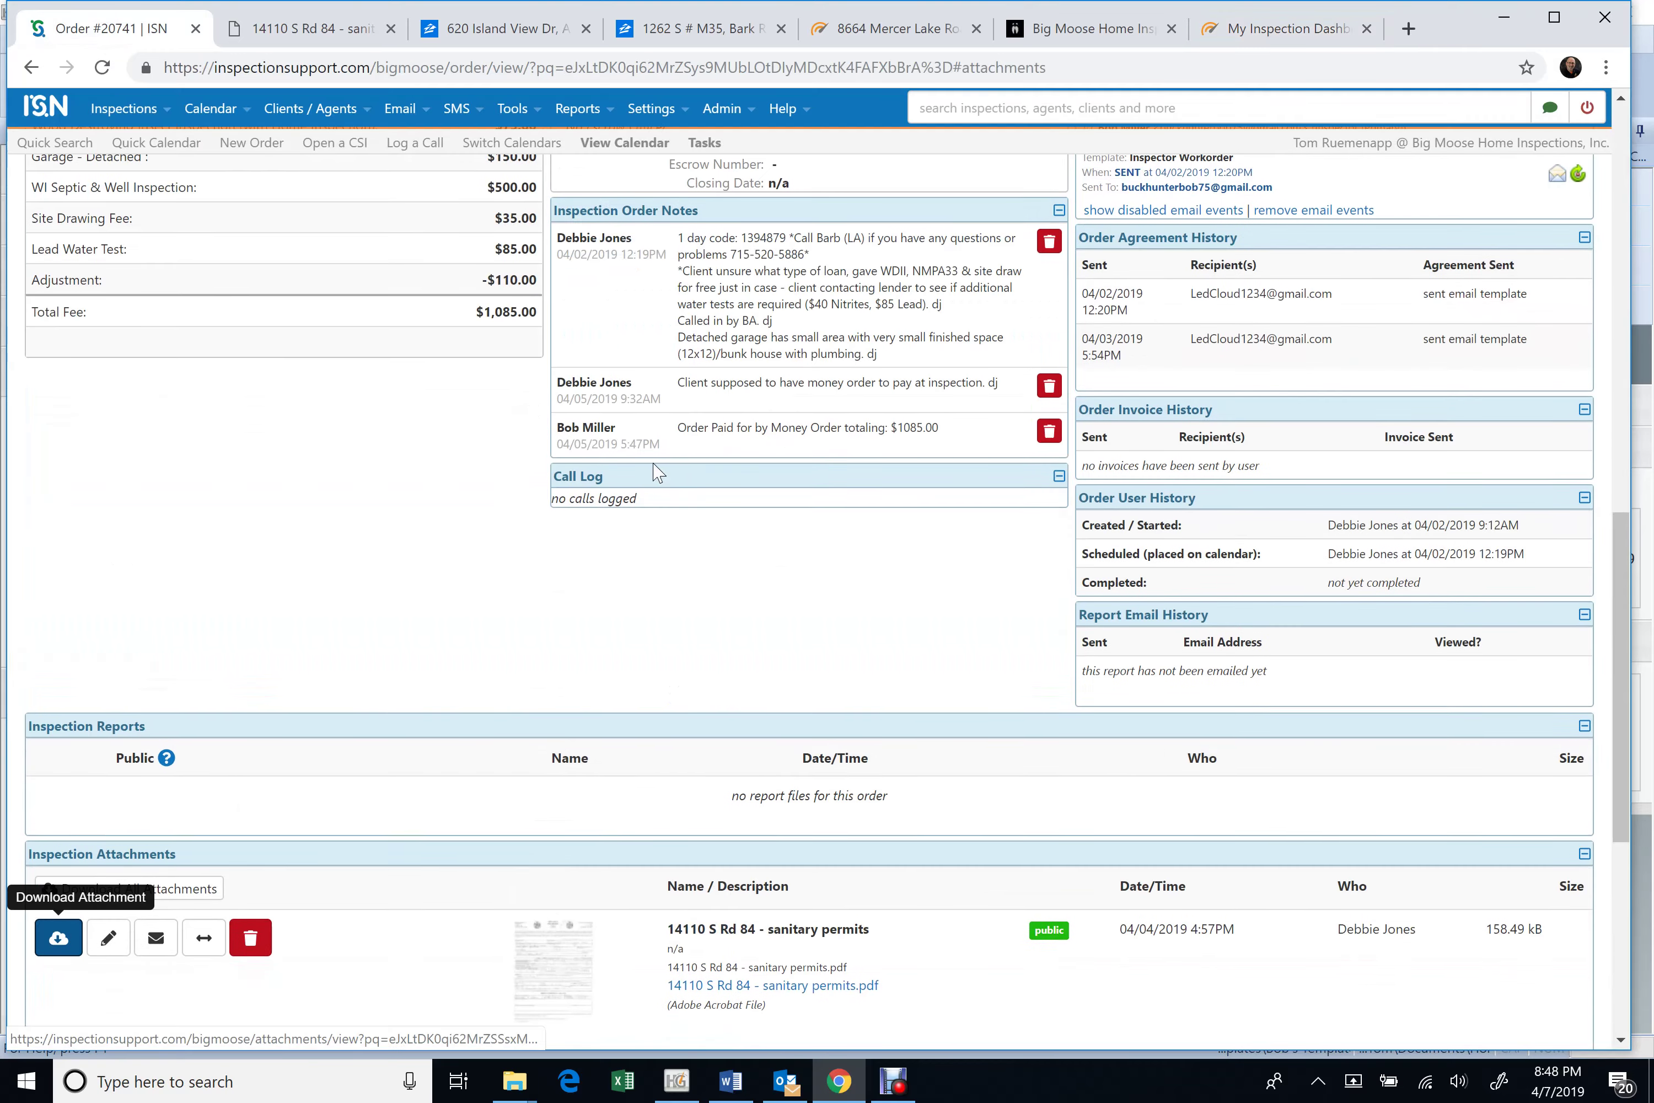
scroll(819, 379, "up", 7)
scroll(62, 377, "down", 20)
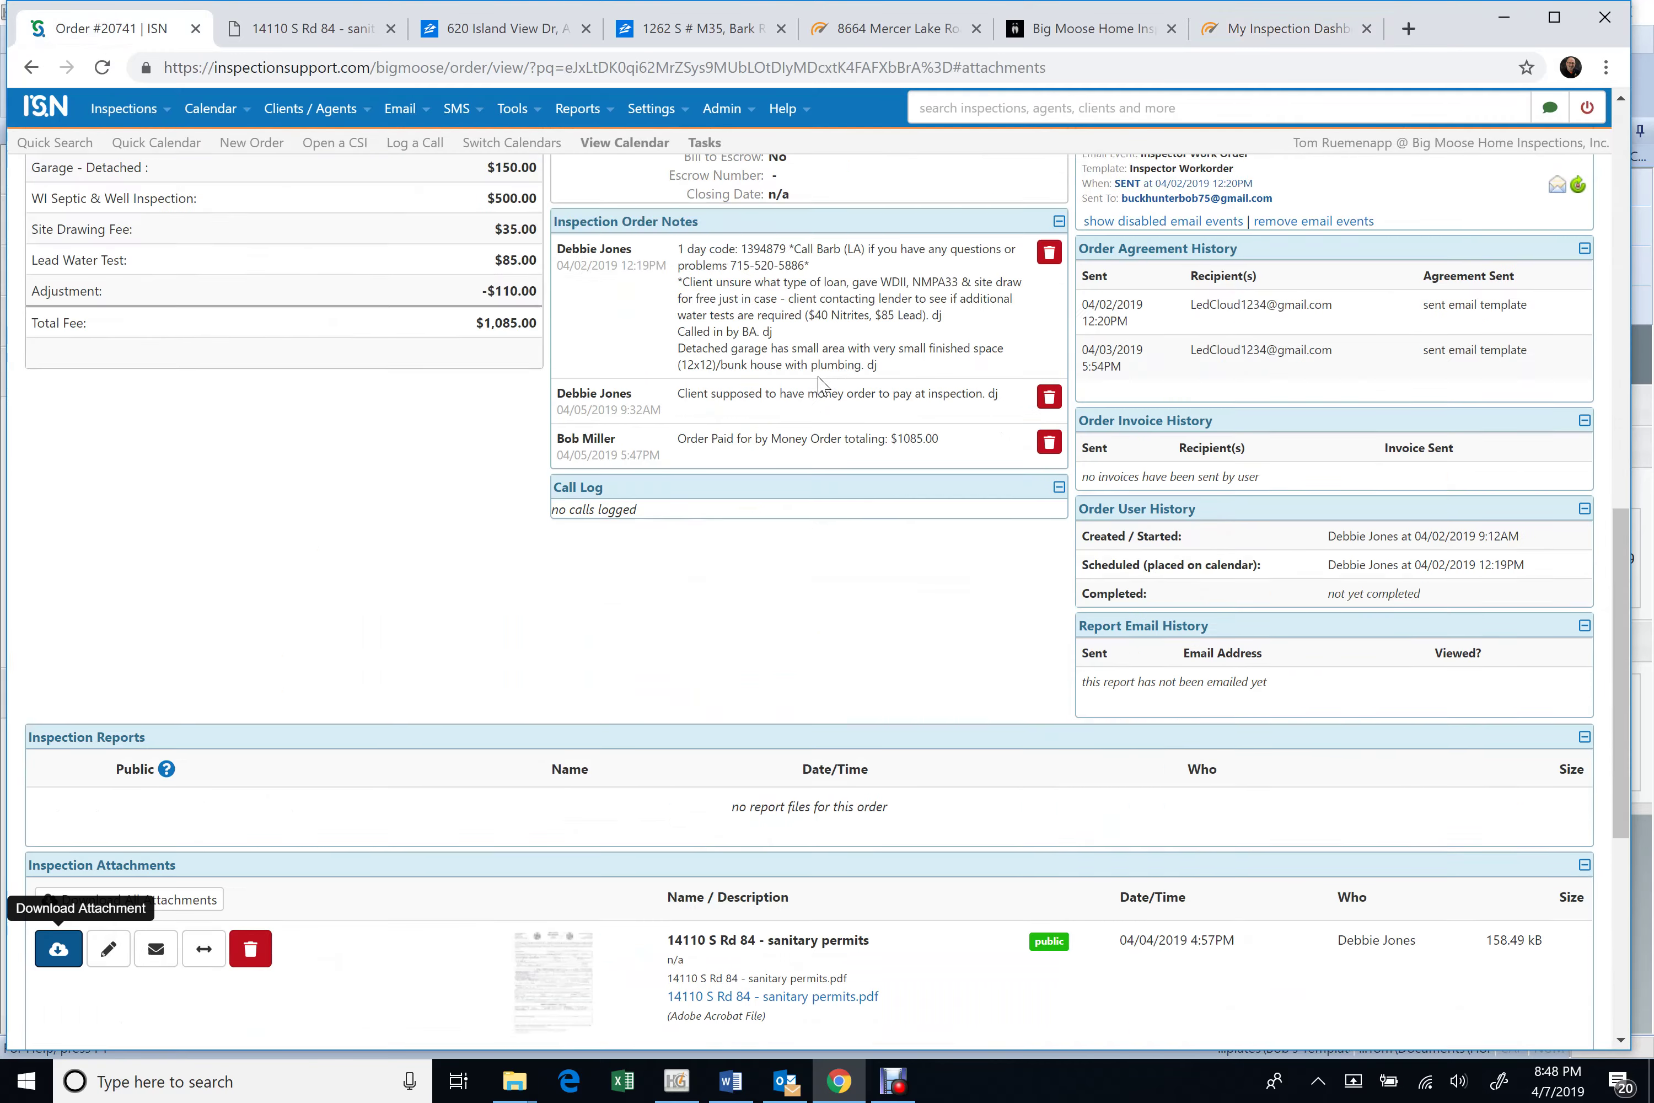
scroll(960, 561, "up", 15)
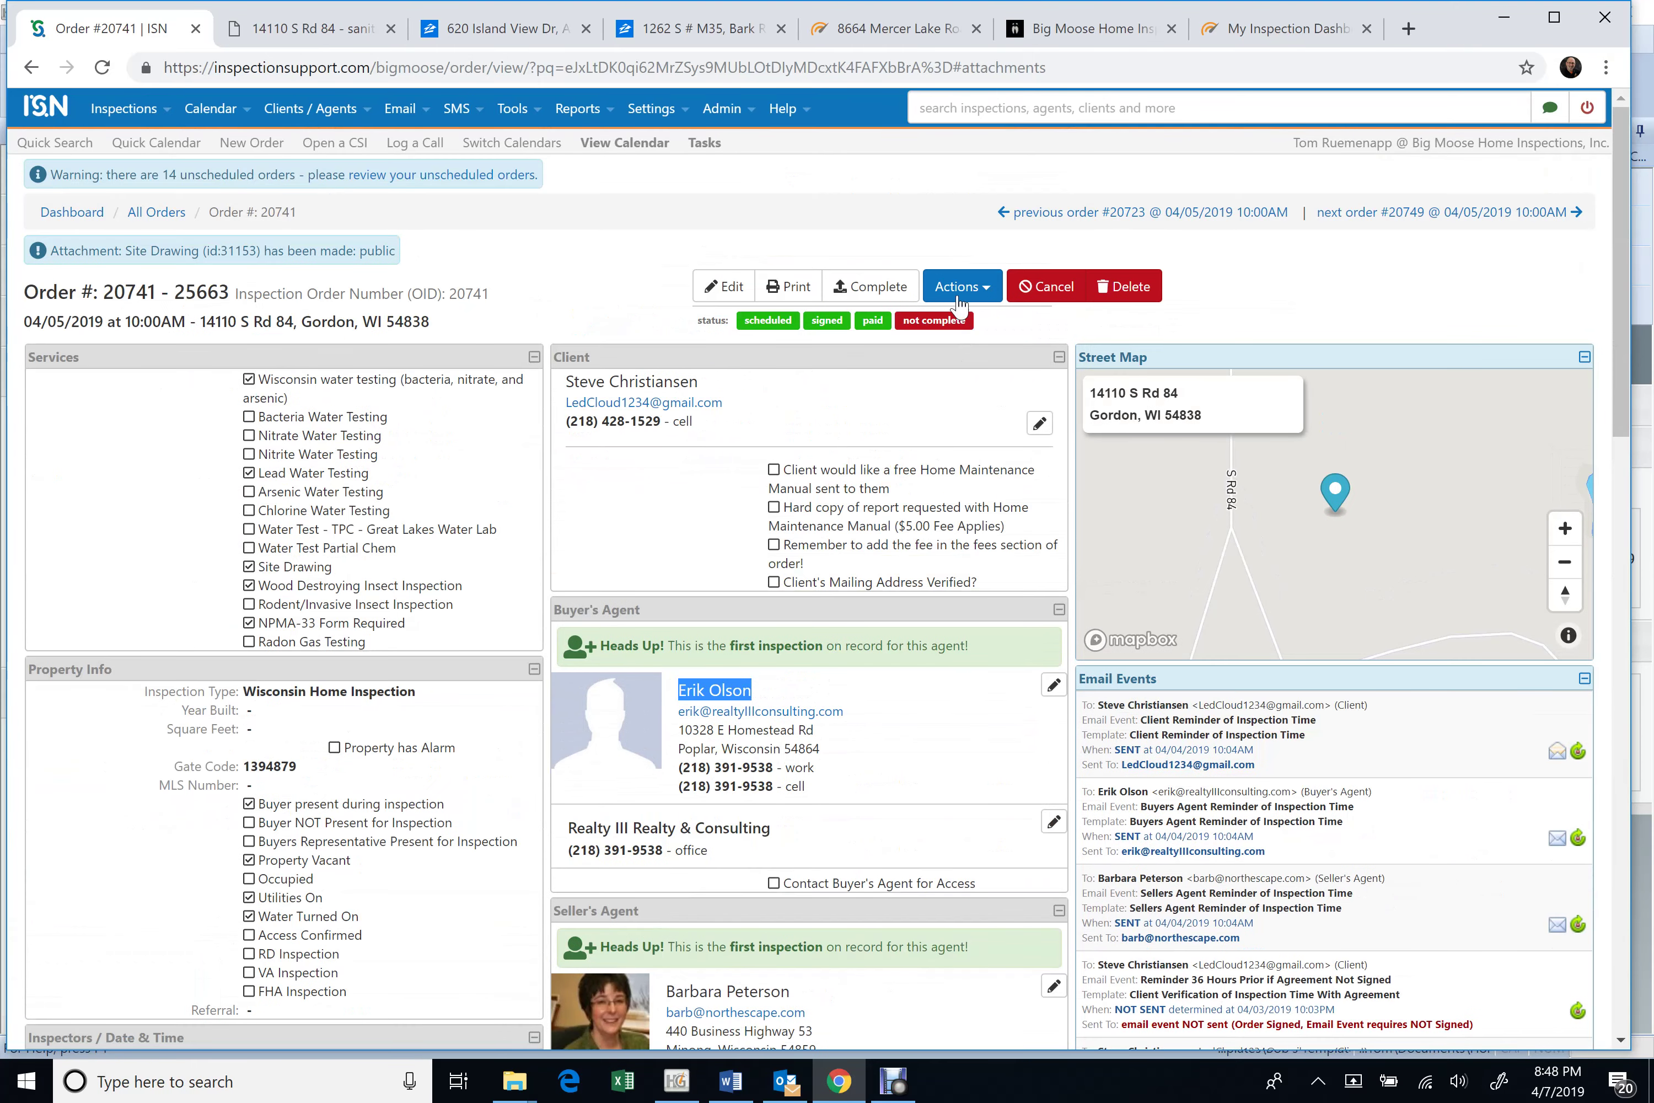
left_click(960, 288)
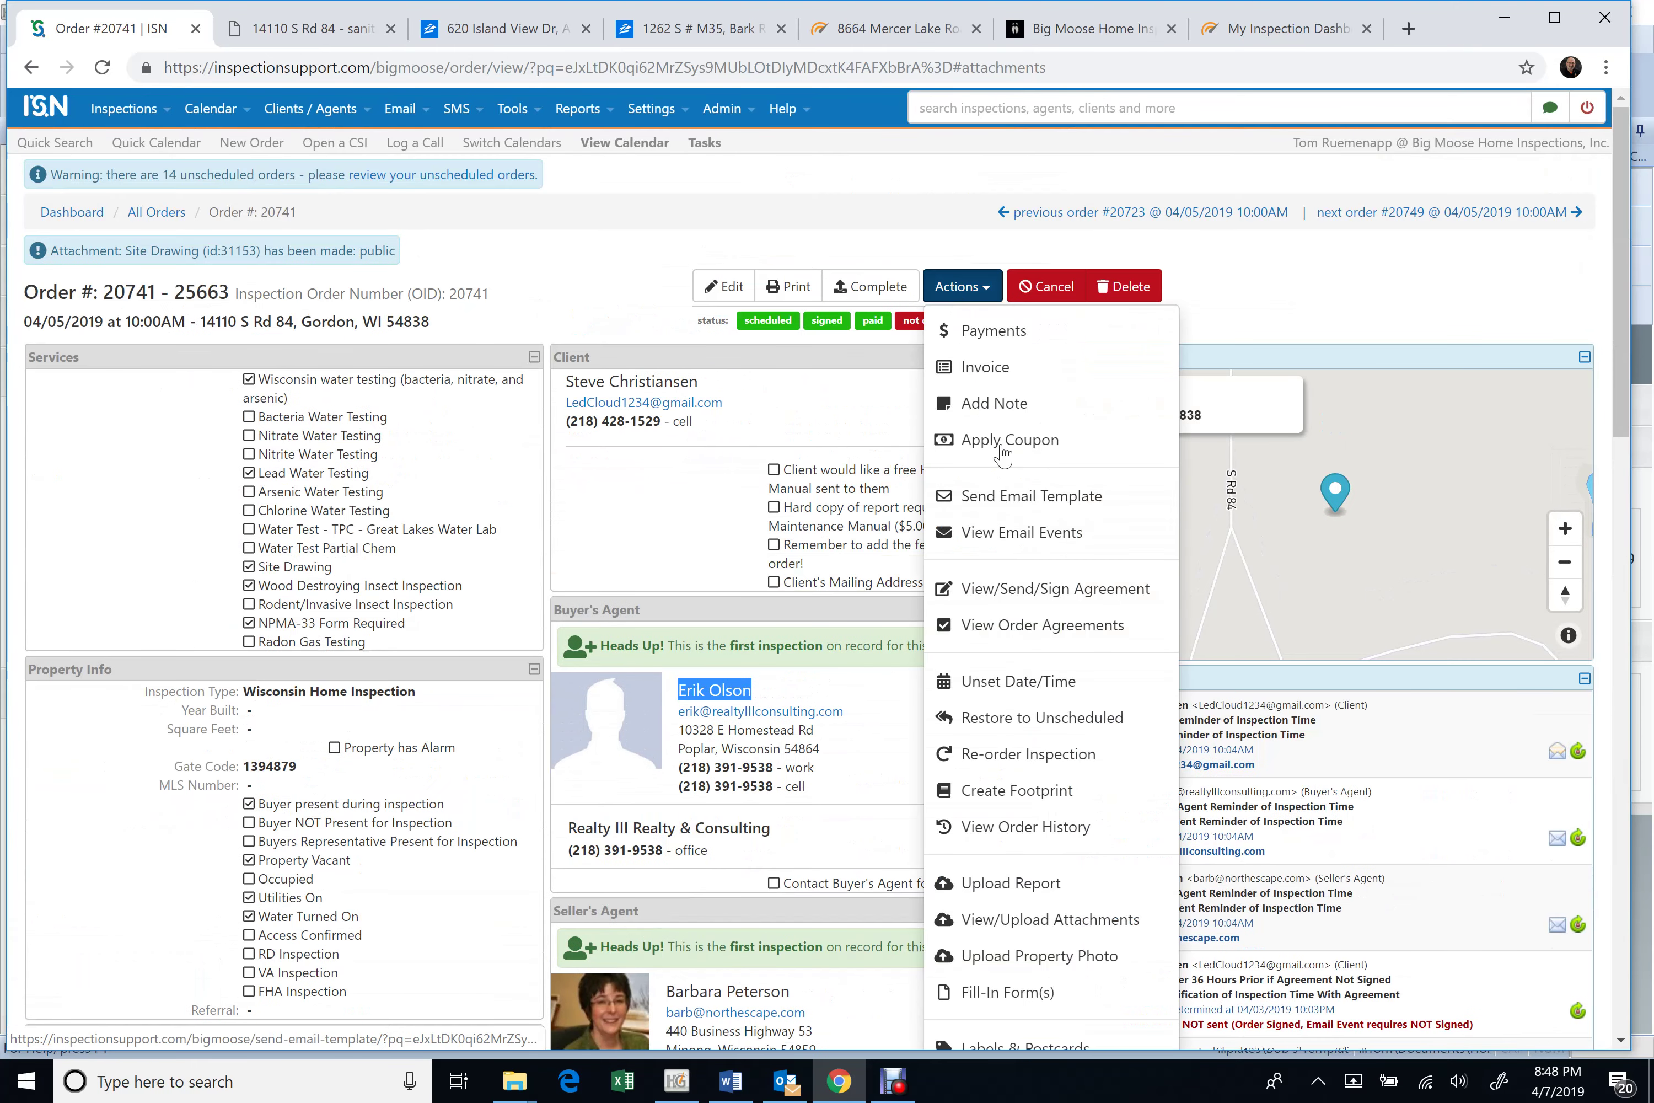
left_click(1051, 885)
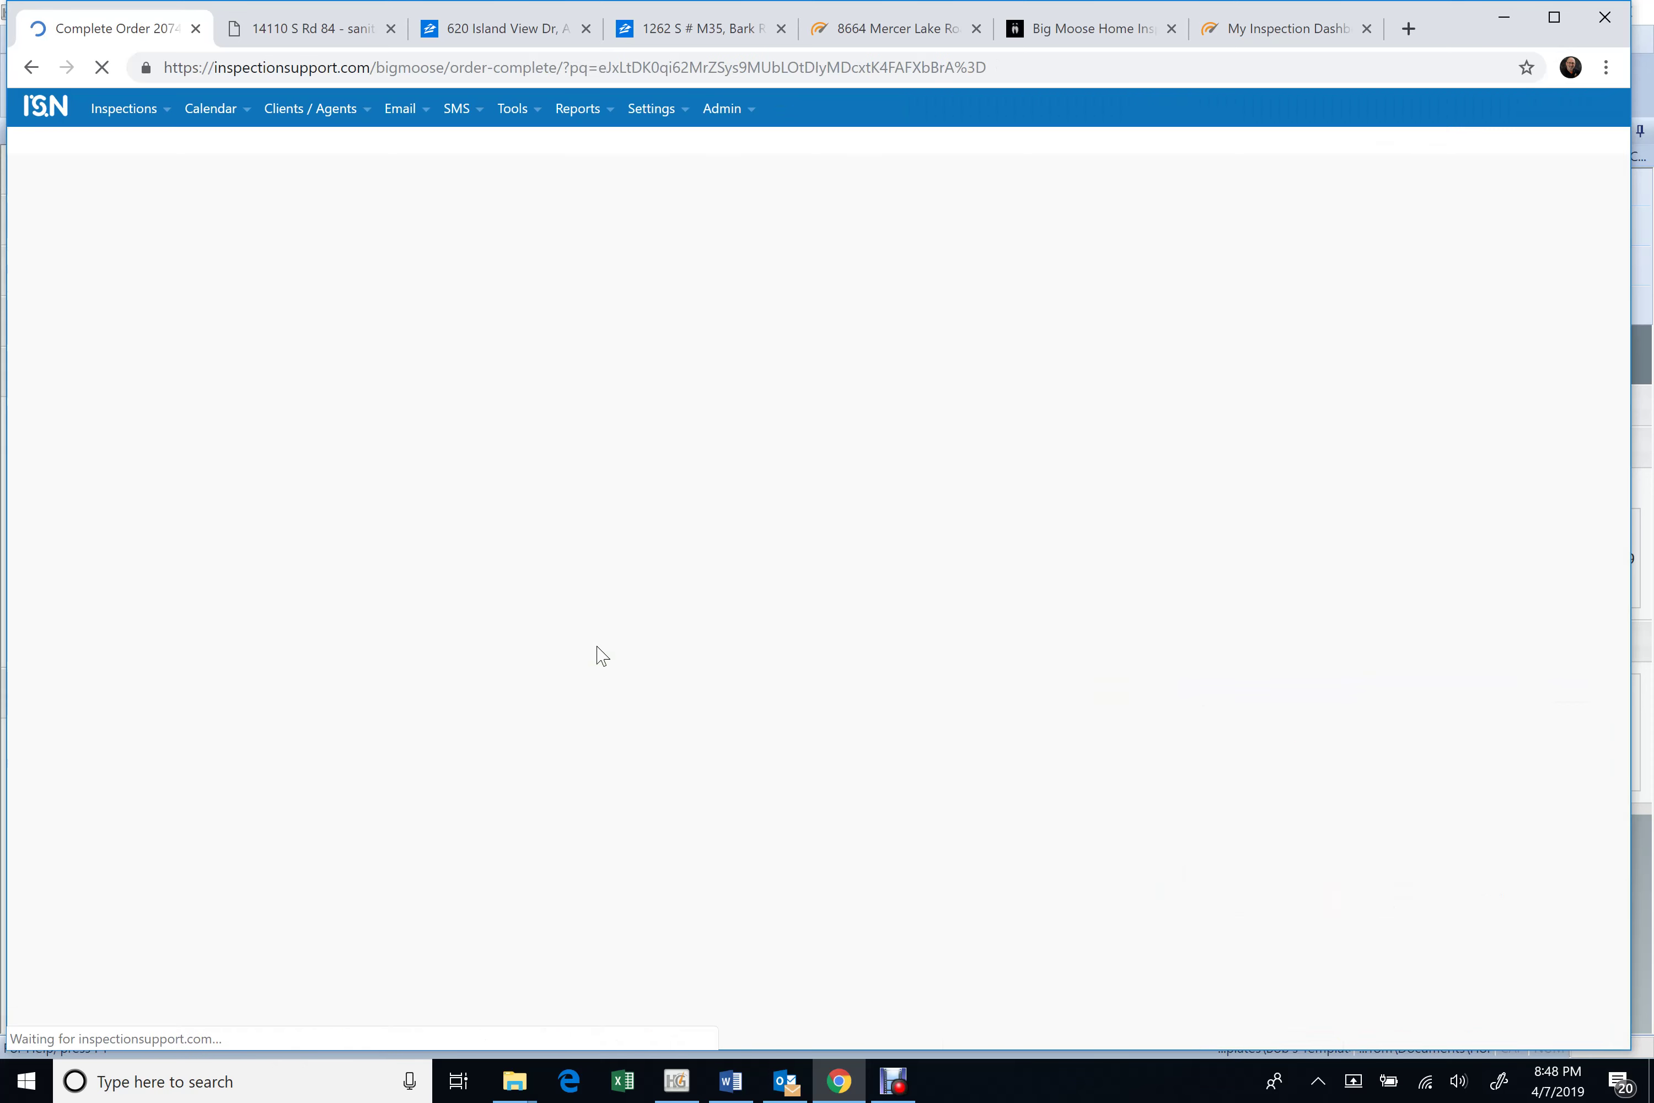
- Choose to provide a report URL instead of a PDF and start filling in the report title
left_click(359, 390)
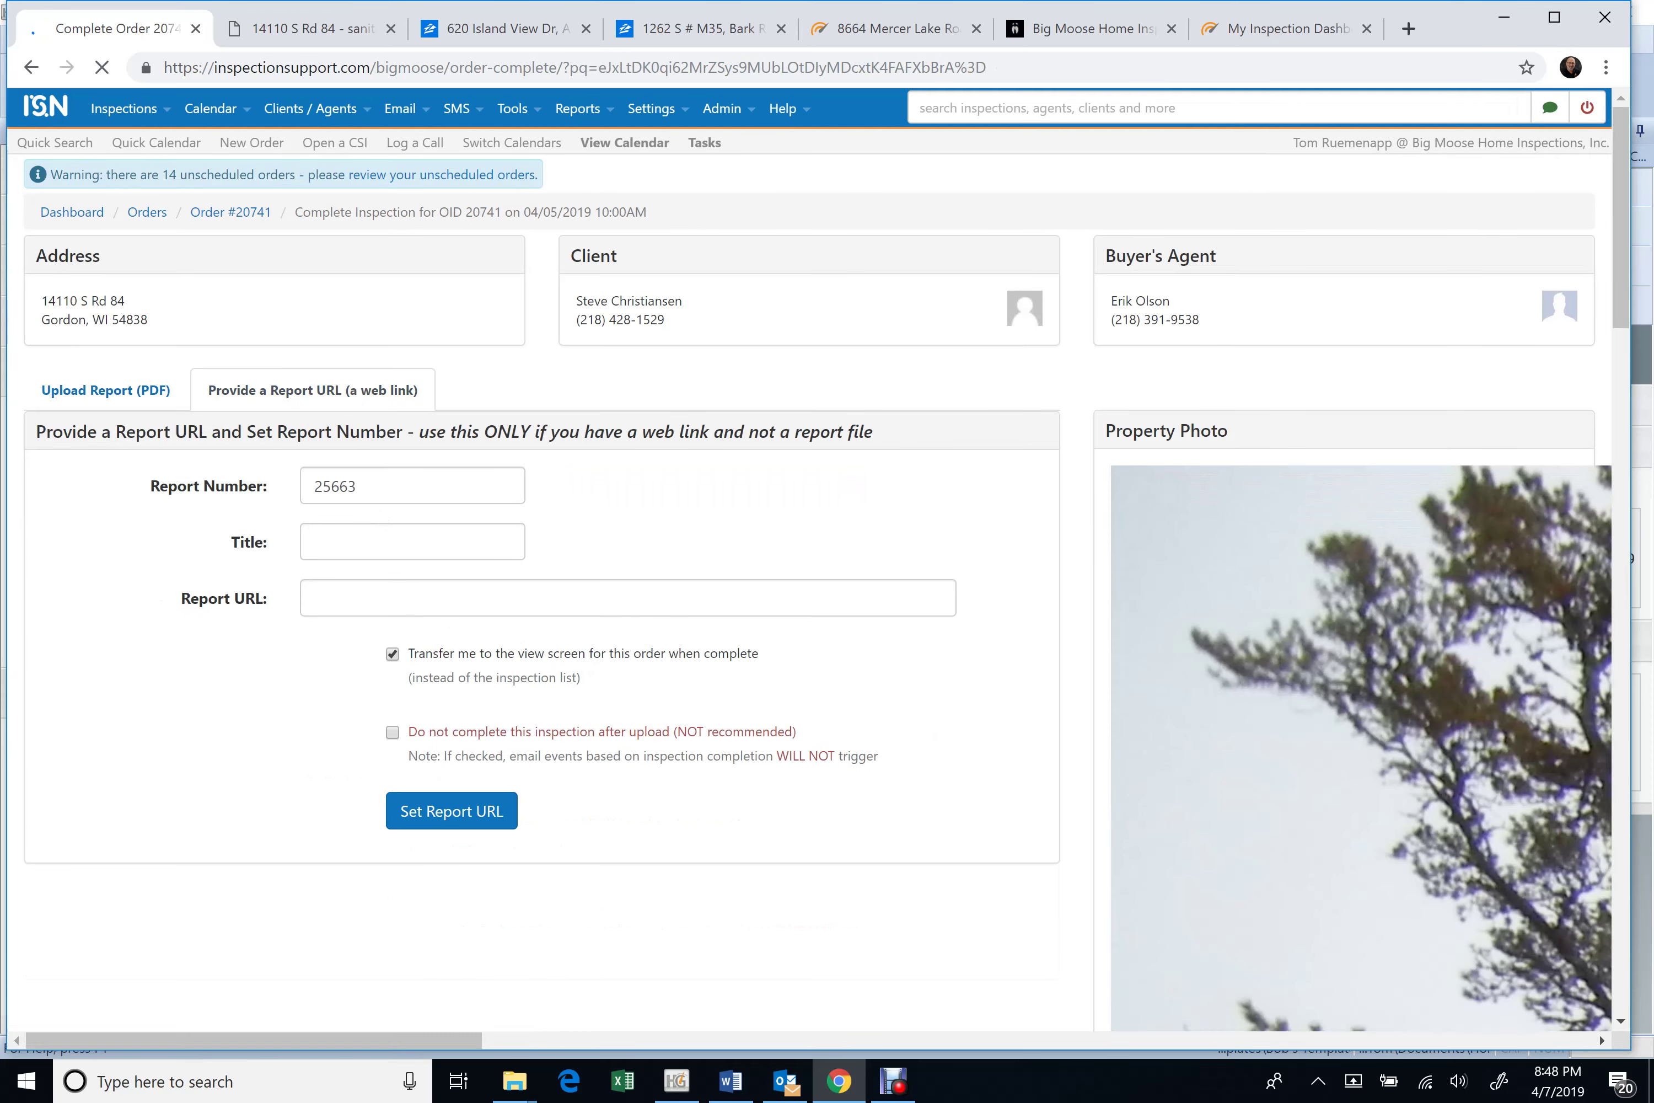
left_click(341, 542)
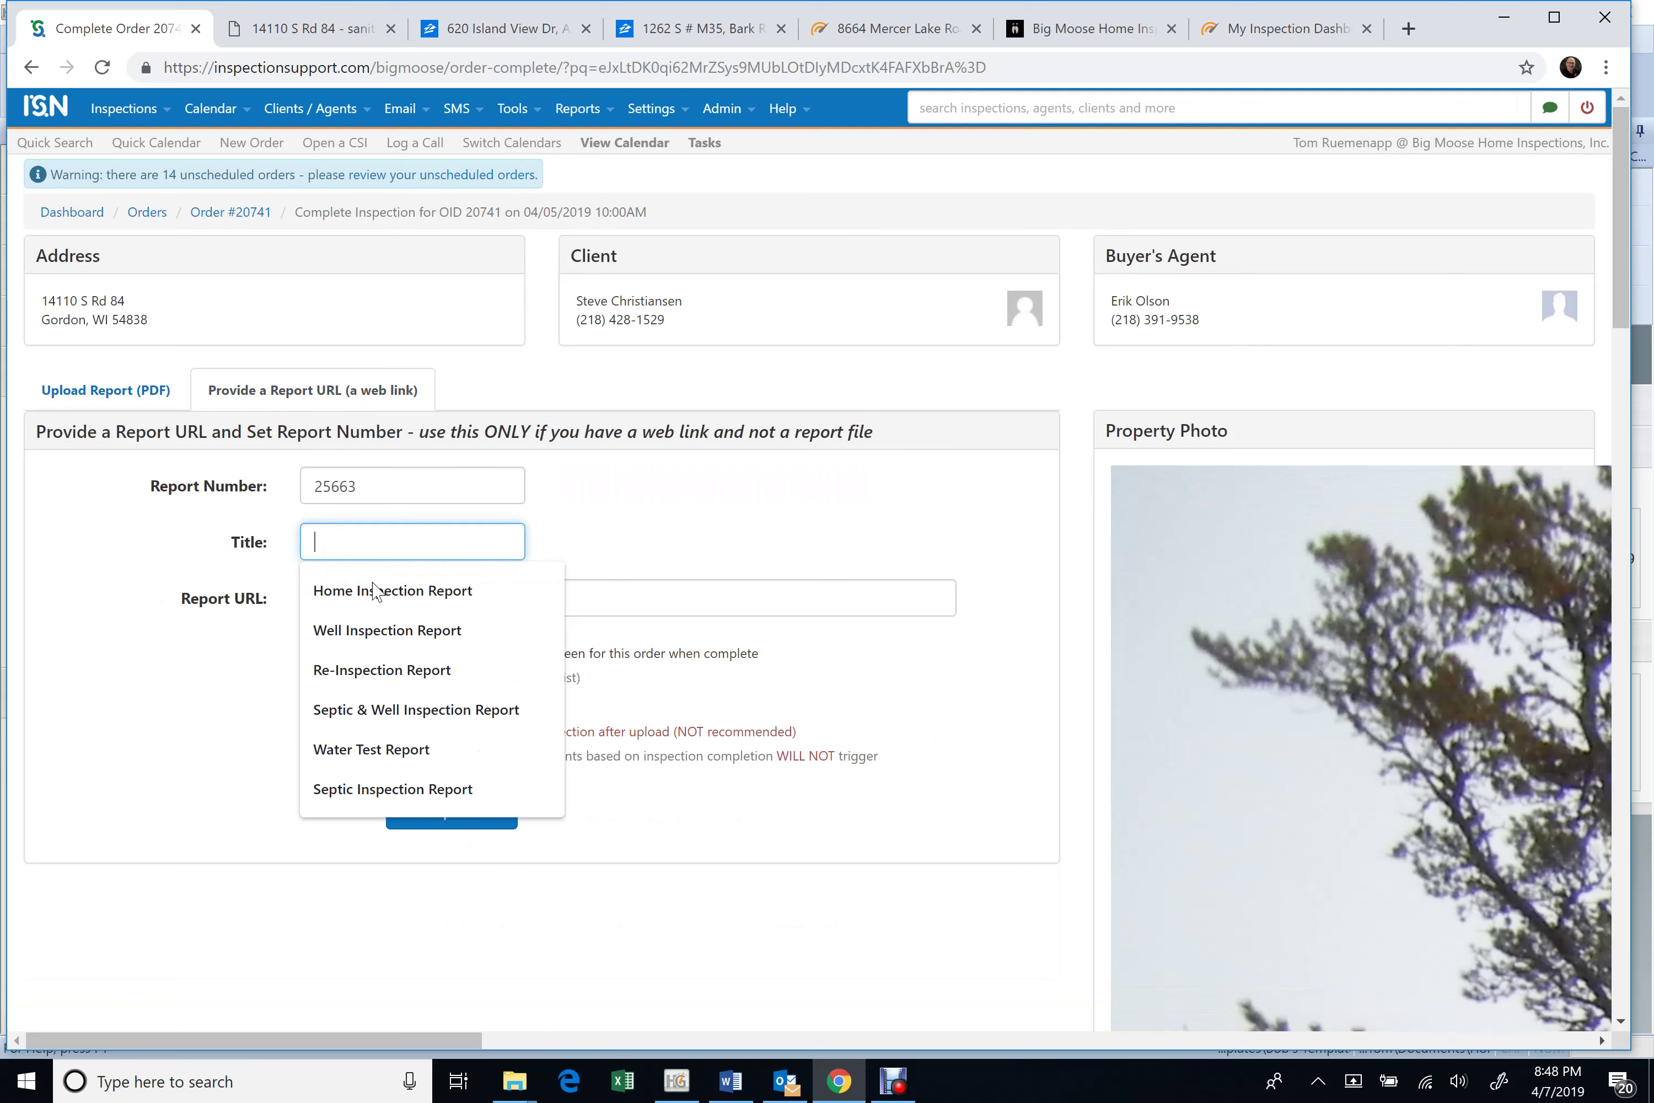